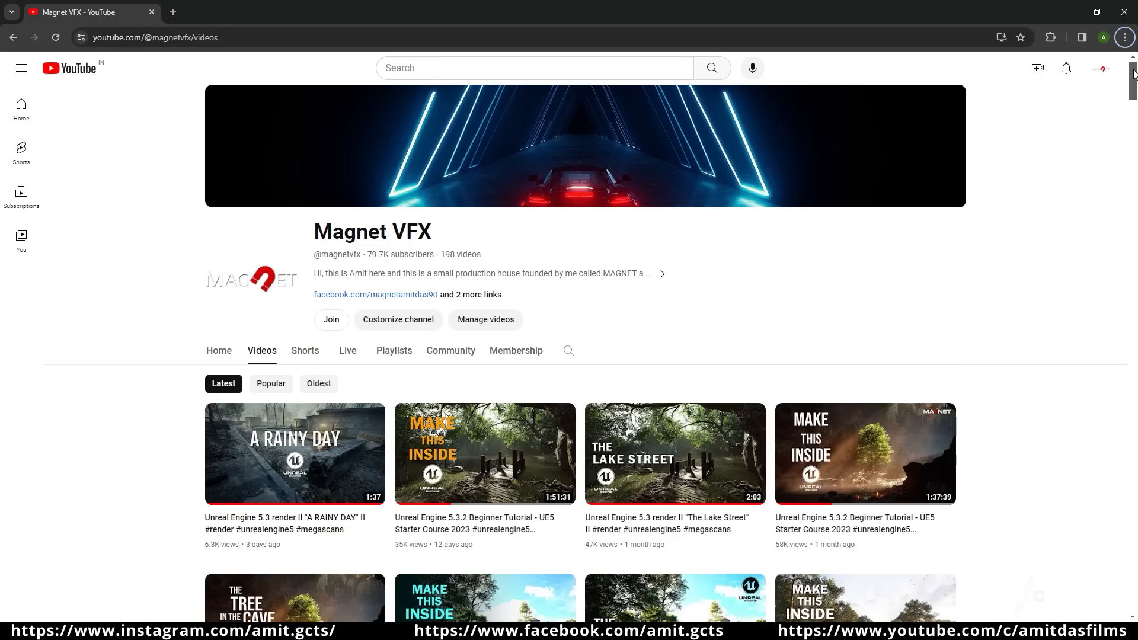
mouse_move(1134, 74)
left_mouse_down()
mouse_move(1134, 135)
mouse_move(1134, 67)
left_mouse_up()
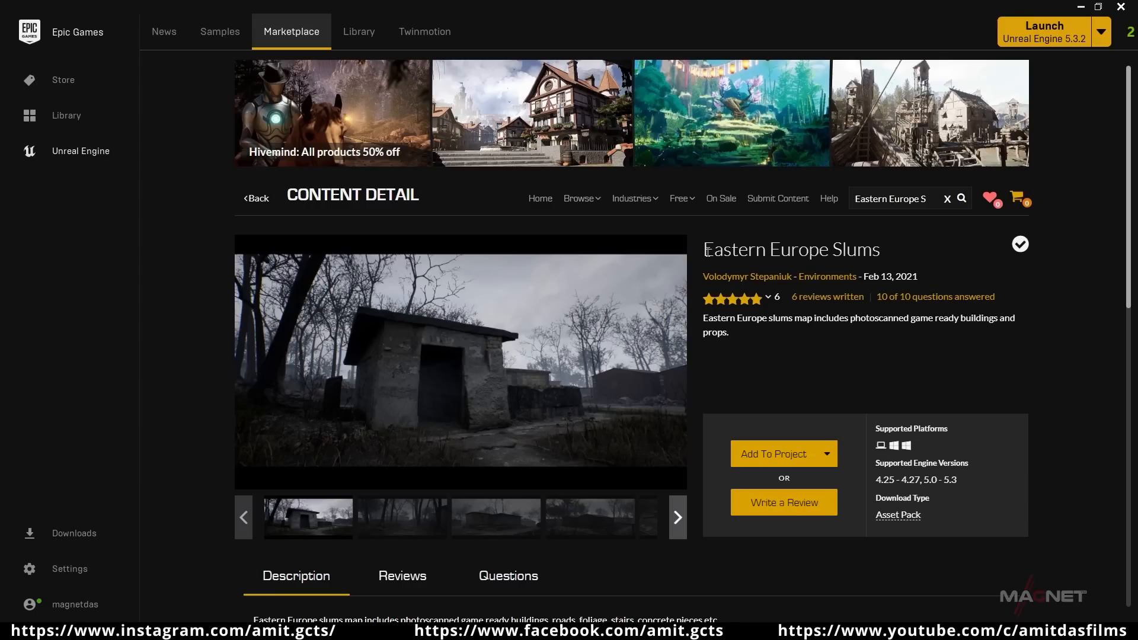
left_click_drag(704, 250, 895, 247)
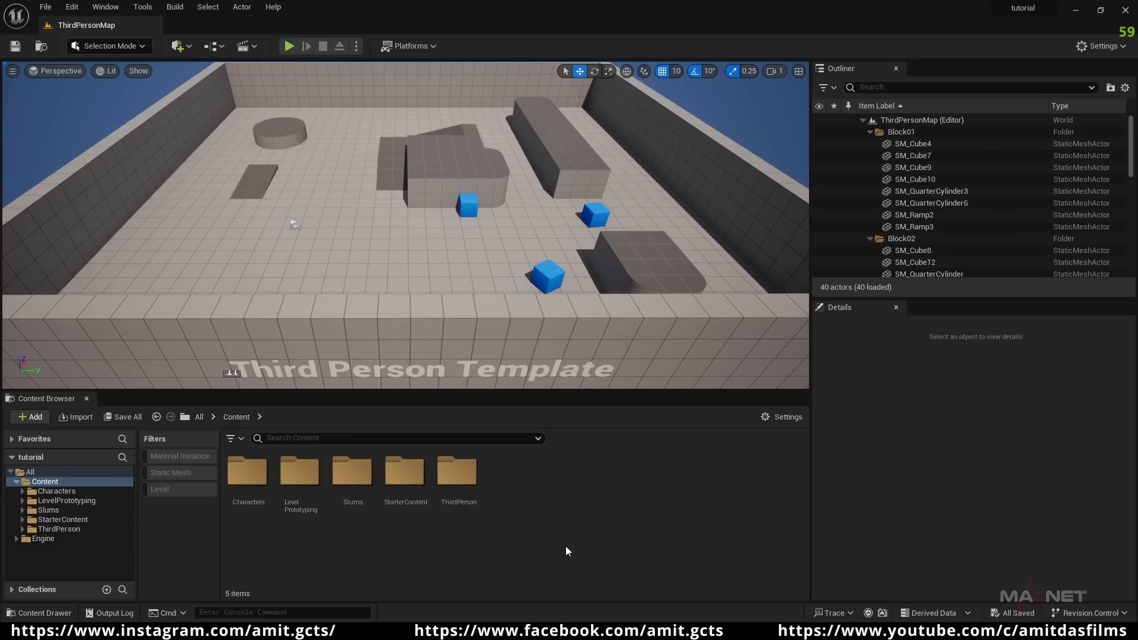
- Open the Demo level from the Maps folder of the Slums content
left_click(352, 475)
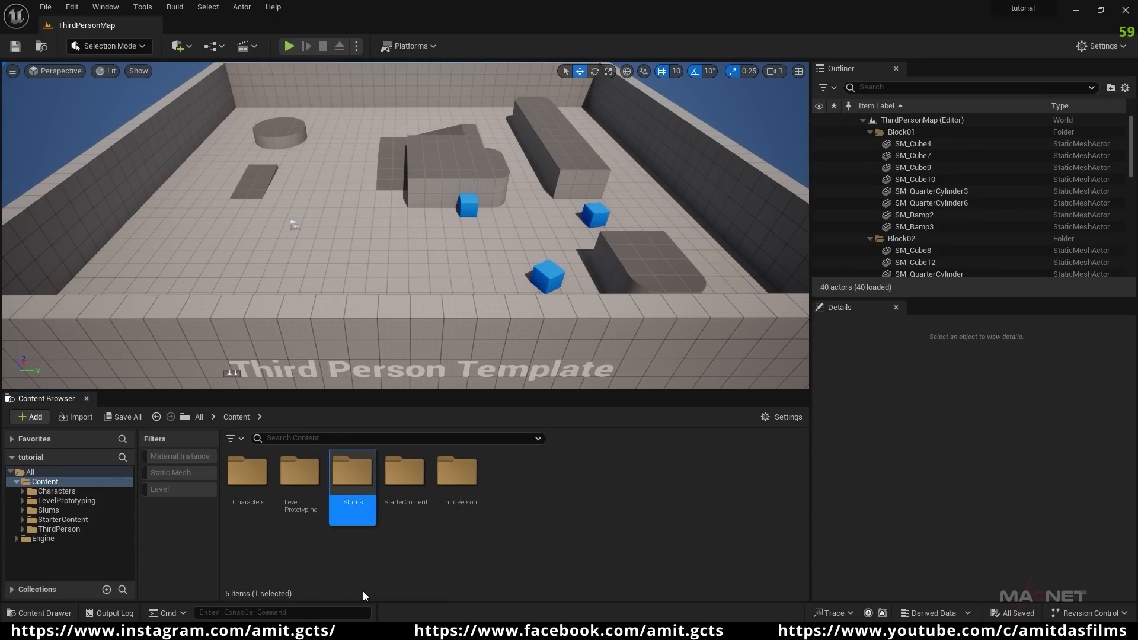
double_click(352, 474)
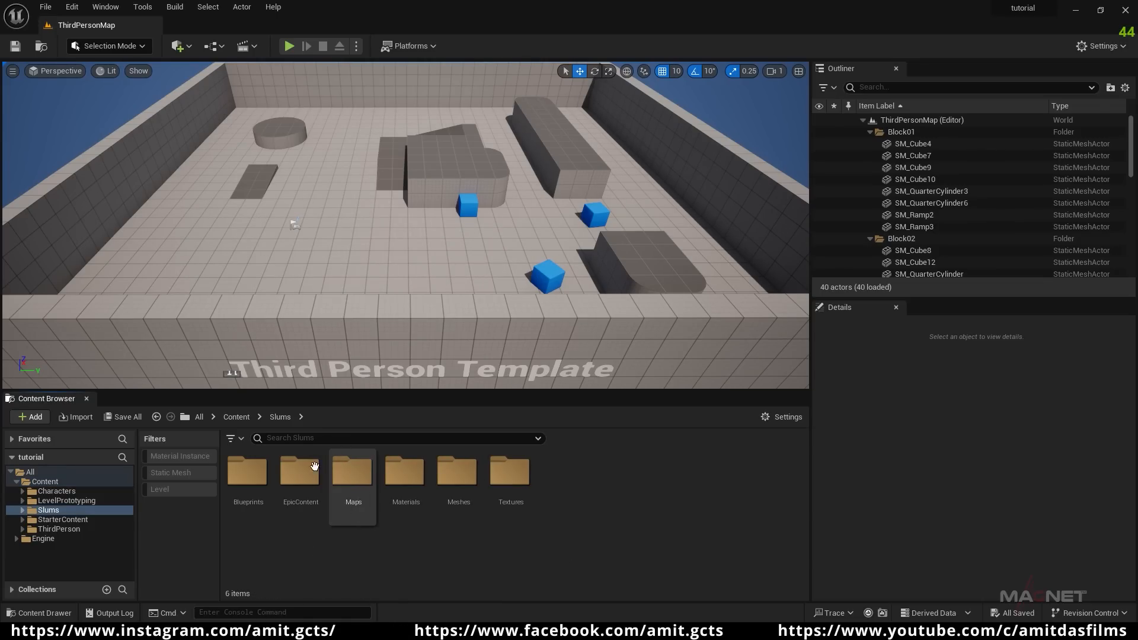
double_click(356, 476)
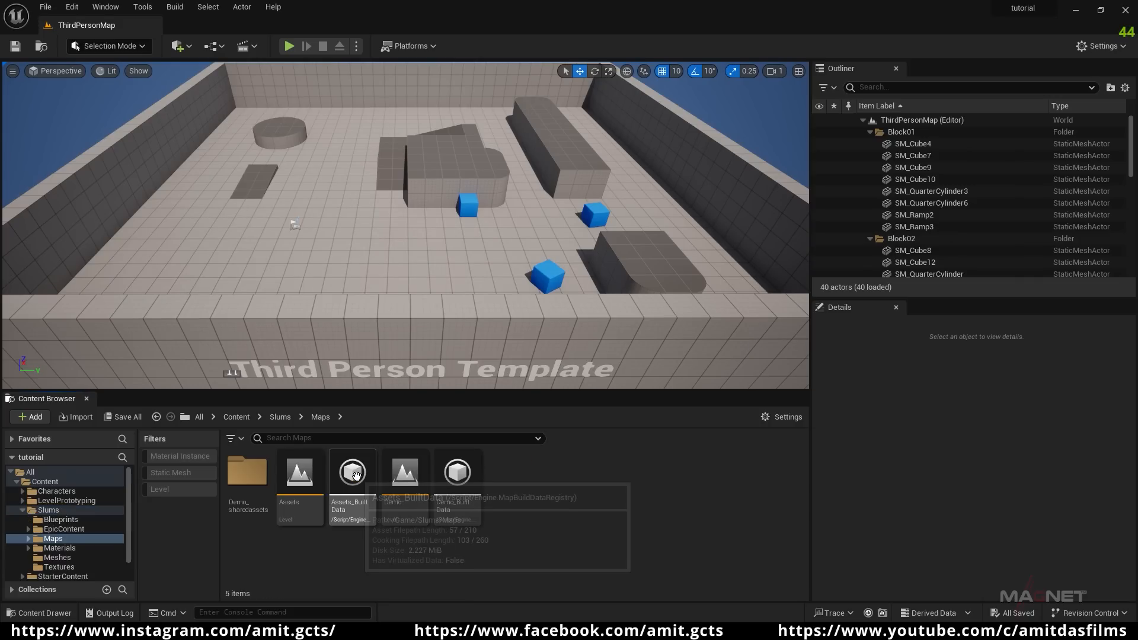
double_click(406, 486)
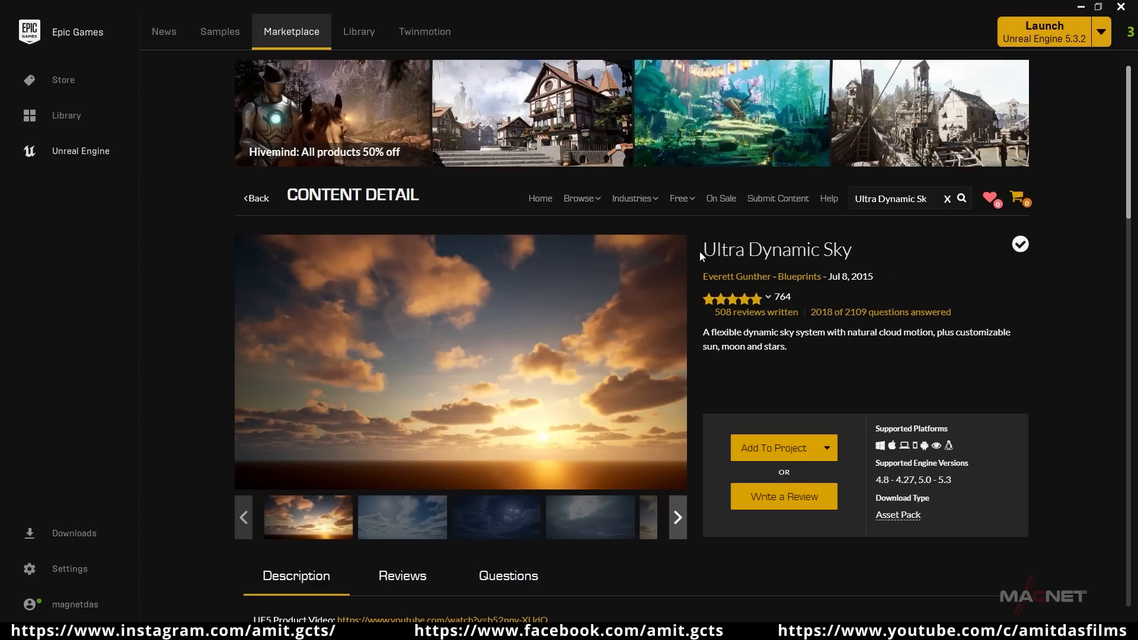
- Open the Blueprints folder of the UltraDynamicSky content and bring its blueprint assets into view
left_click_drag(702, 250, 872, 251)
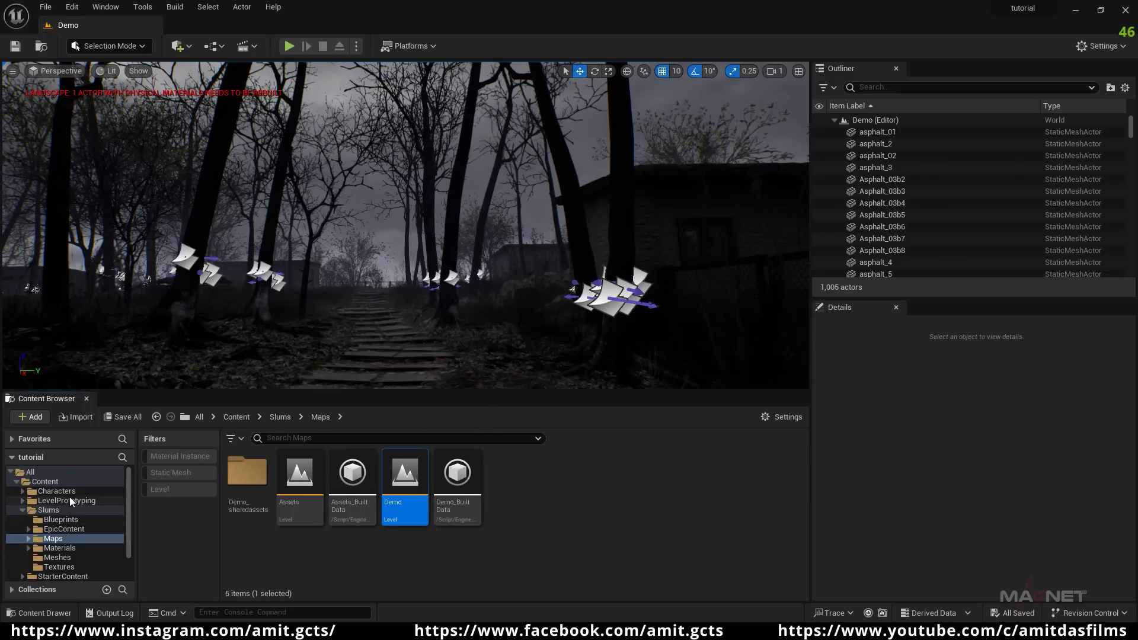
left_click(45, 481)
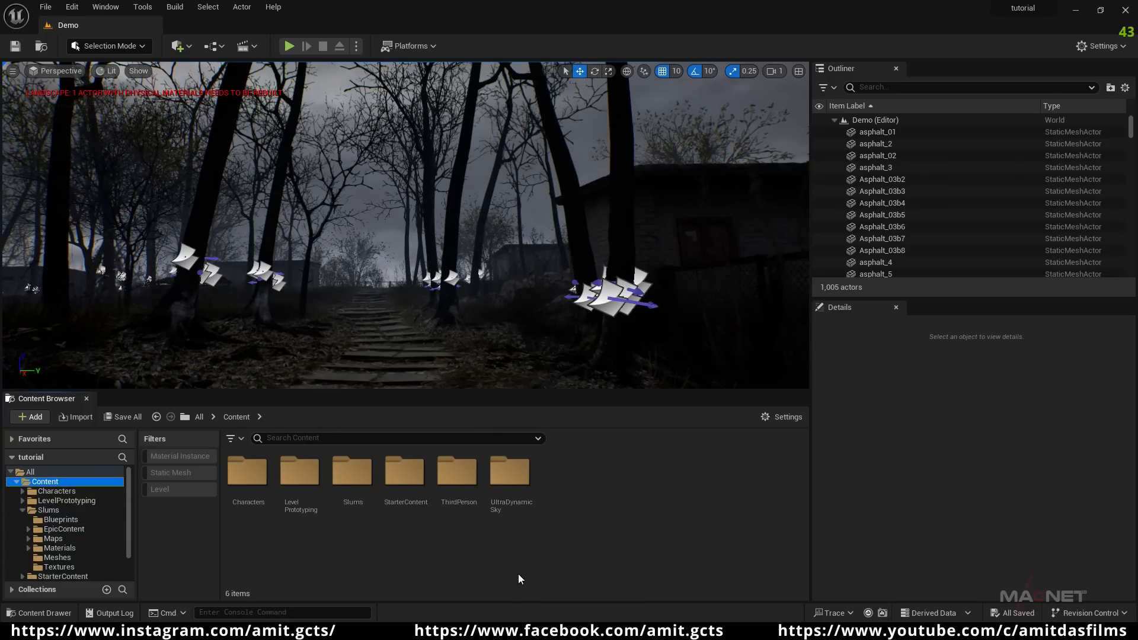
double_click(514, 479)
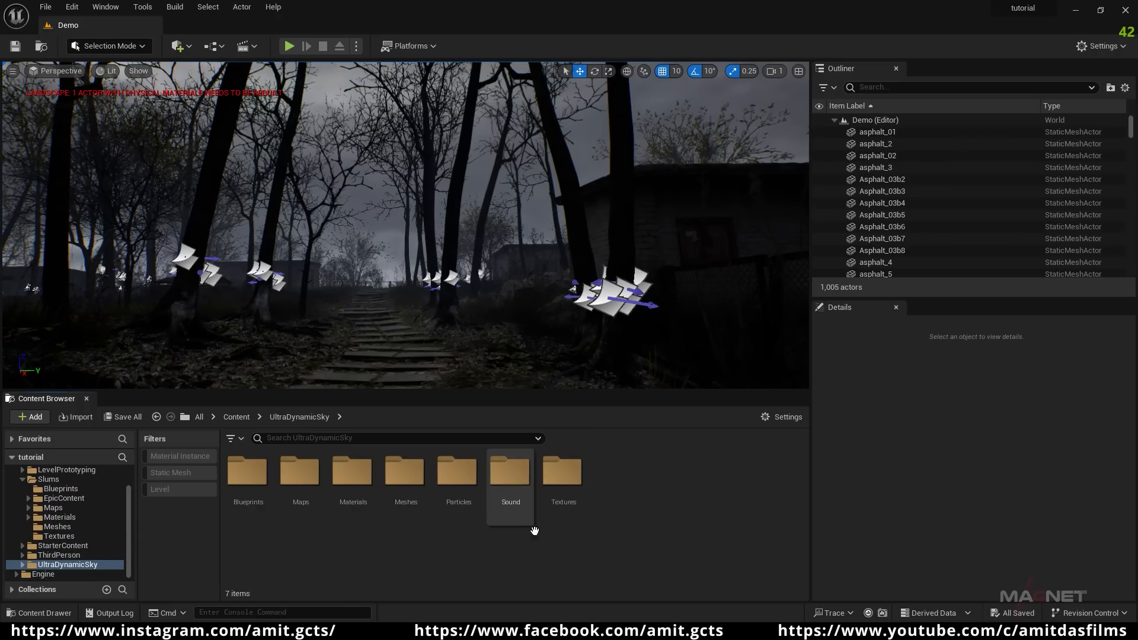
double_click(248, 472)
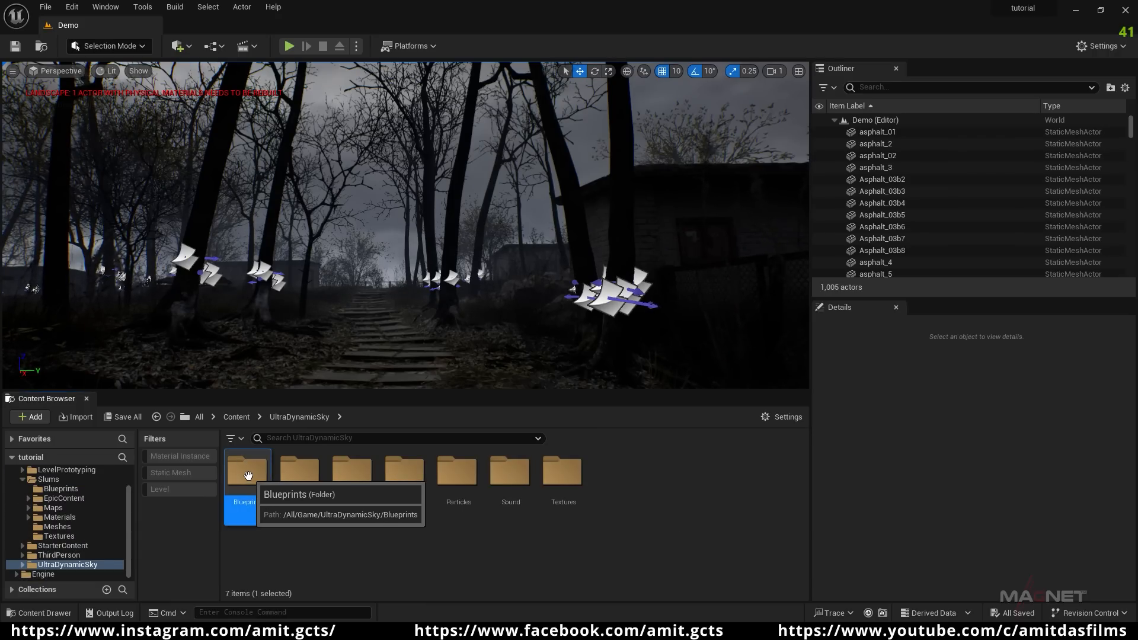
scroll(350, 578, "down", 1)
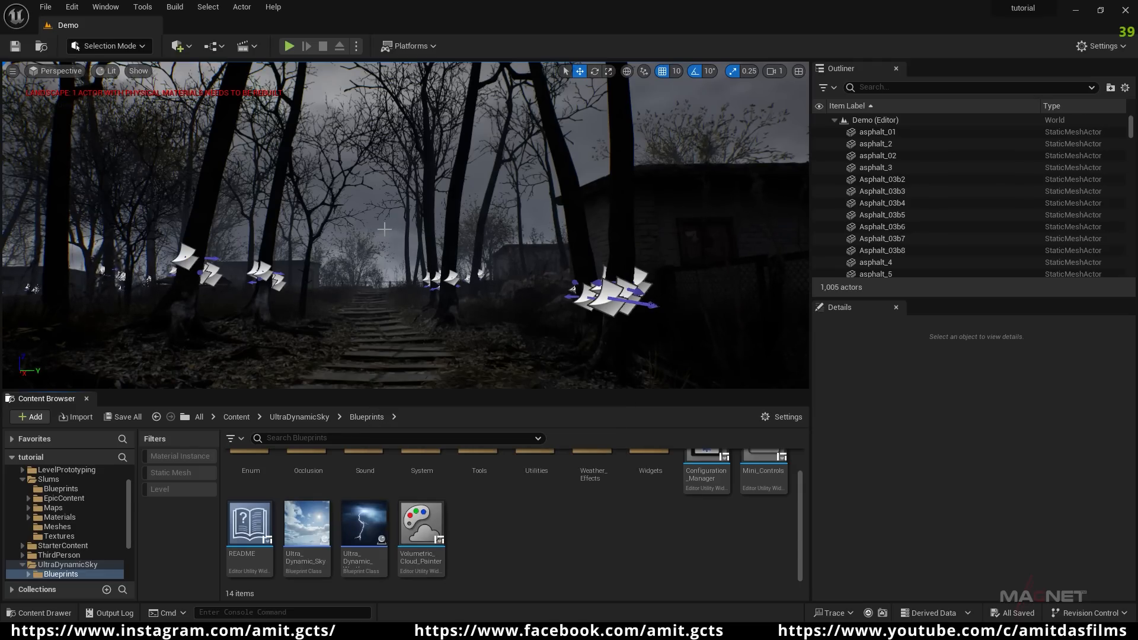
- Find the level's sky actors by filtering the Outliner for "sky" and delete SkyLight and SM_SkySphere
left_click(443, 320)
right_click_drag(439, 296, 239, 284)
key("s")
key("w")
key("a")
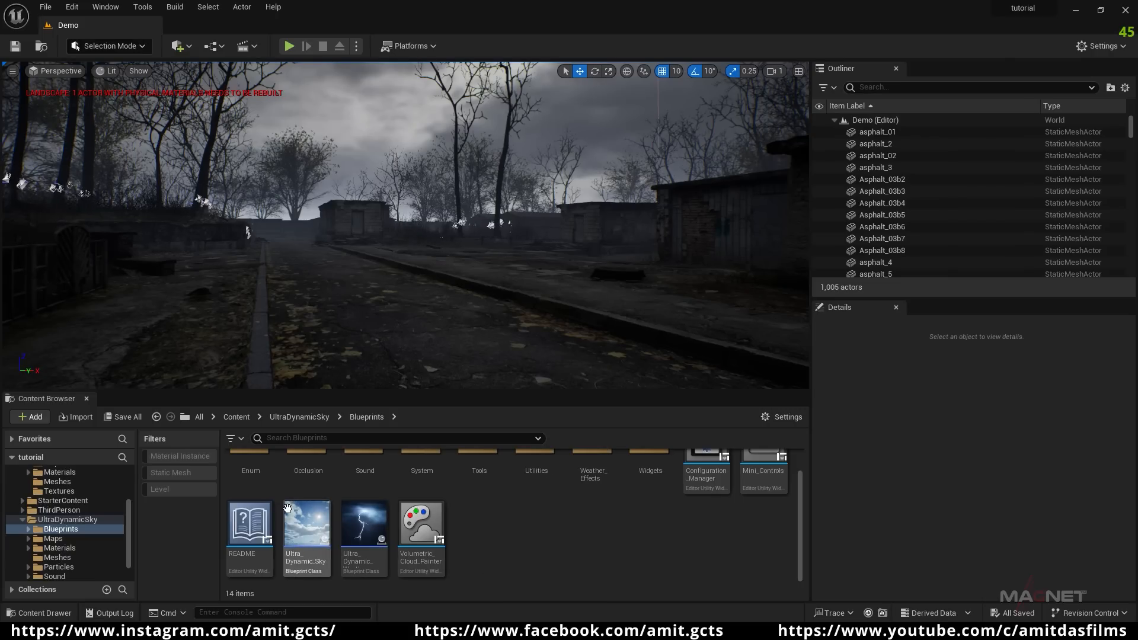
mouse_move(309, 532)
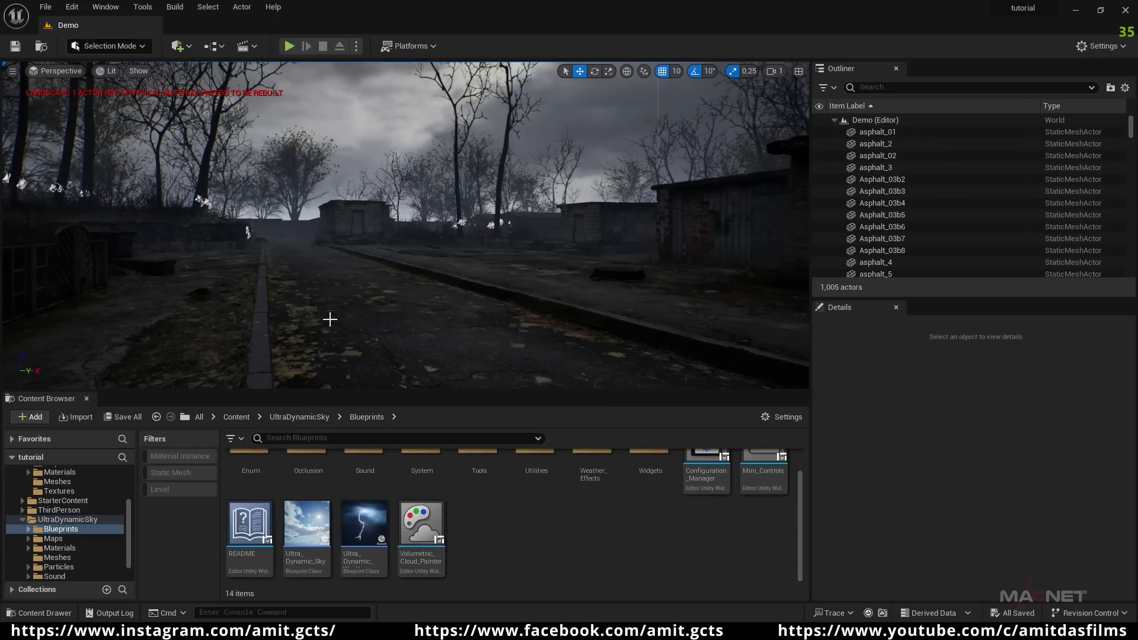
mouse_move(368, 330)
right_mouse_down()
mouse_move(373, 314)
mouse_move(489, 304)
mouse_move(356, 304)
mouse_move(436, 298)
mouse_move(363, 333)
right_mouse_up()
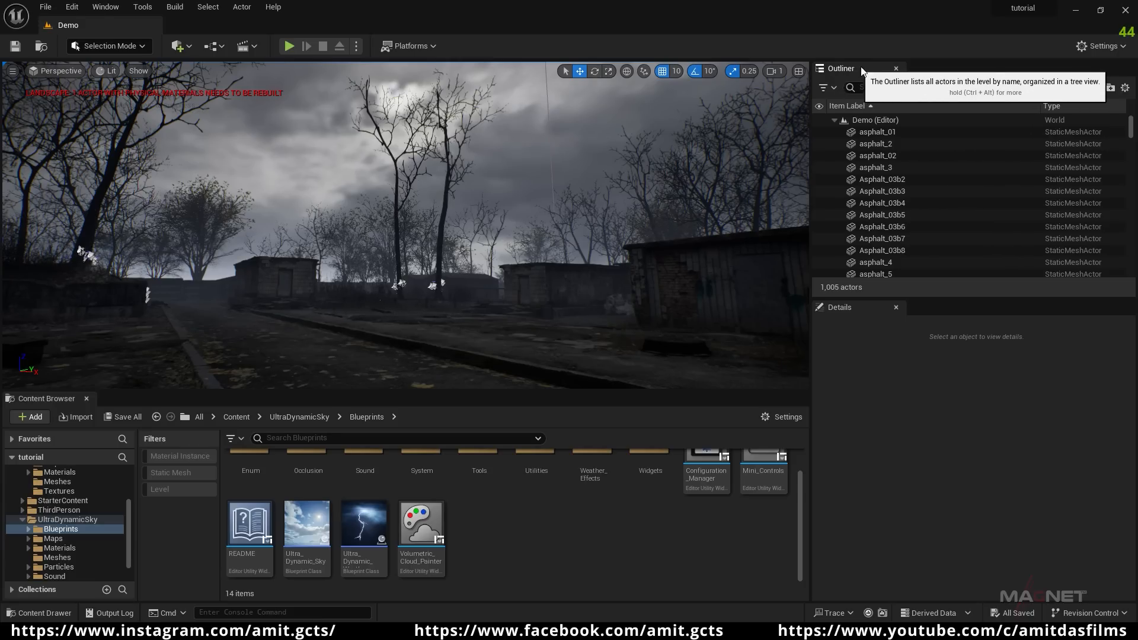
left_click(873, 87)
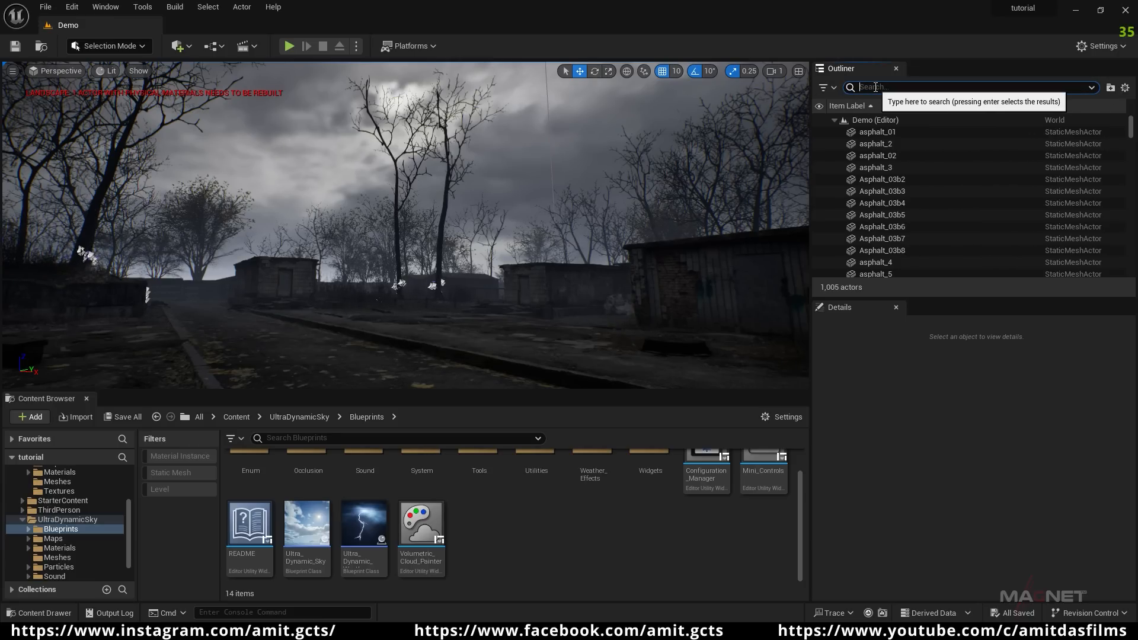
type("sky")
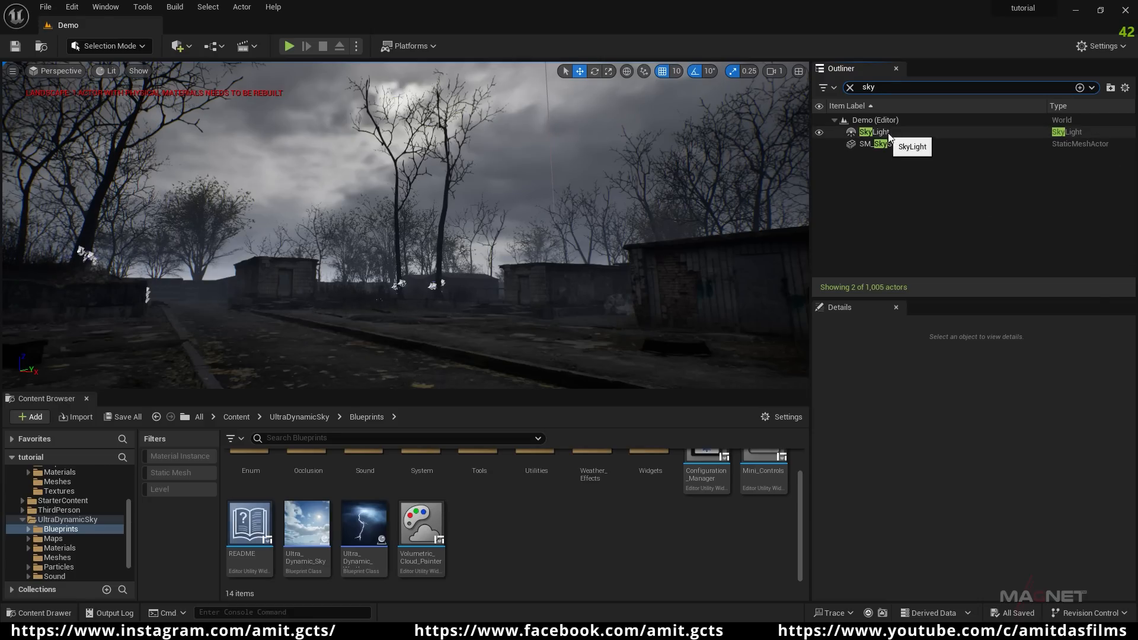
left_click(887, 134)
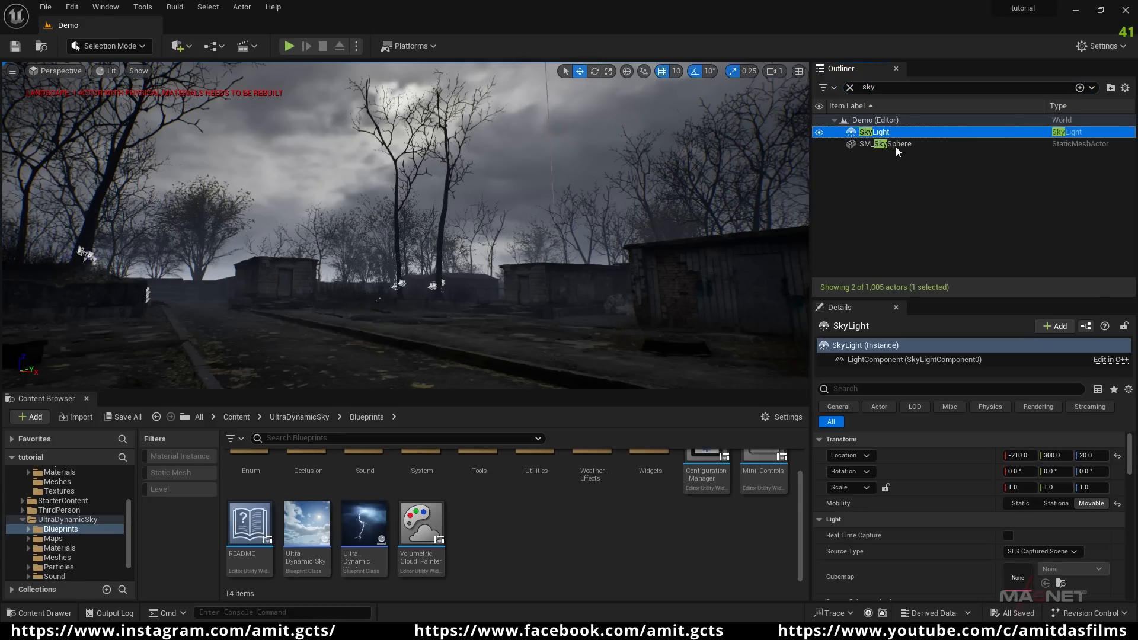
left_click(888, 143, "shift")
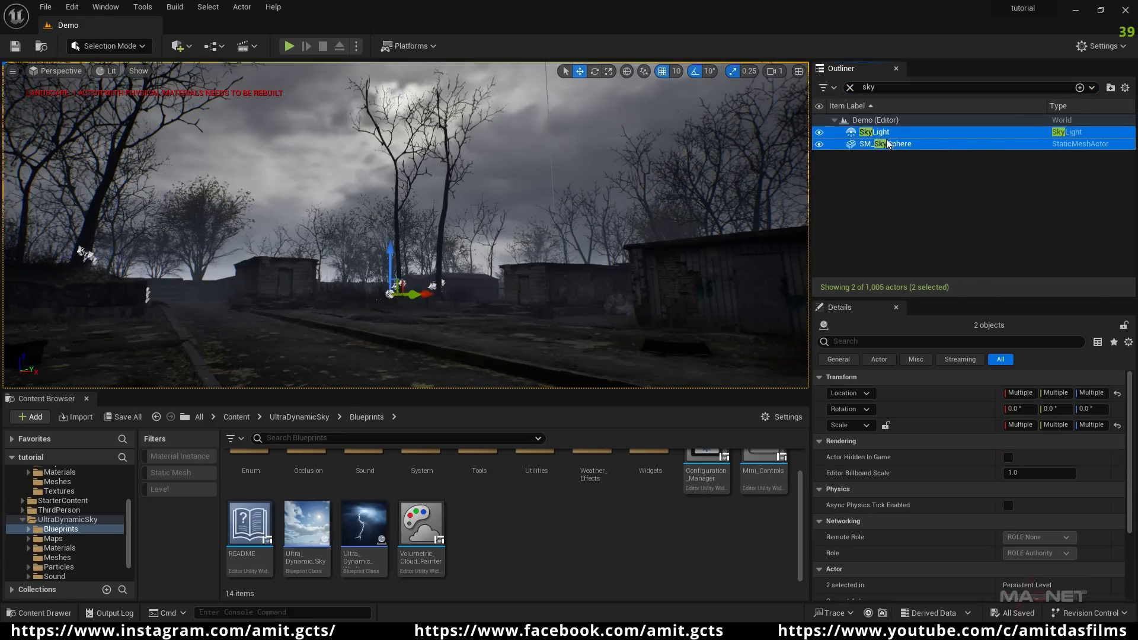
key("Delete")
- Filter the Outliner for "fog" and delete the ExponentialHeightFog actor
right_click_drag(364, 275, 630, 207)
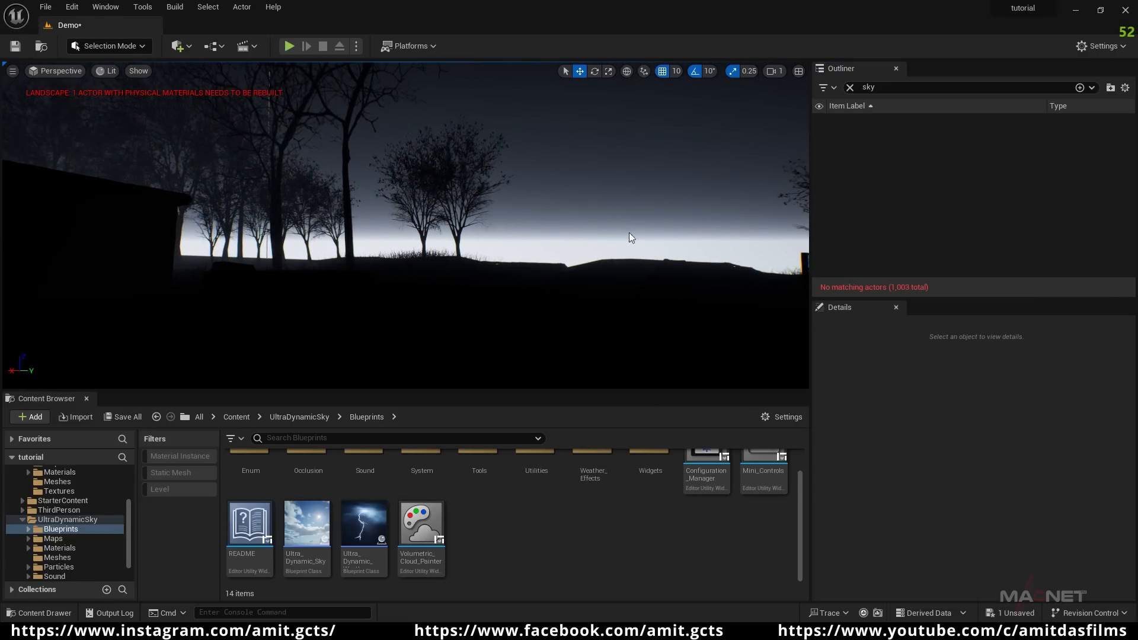
right_click_drag(410, 279, 142, 278)
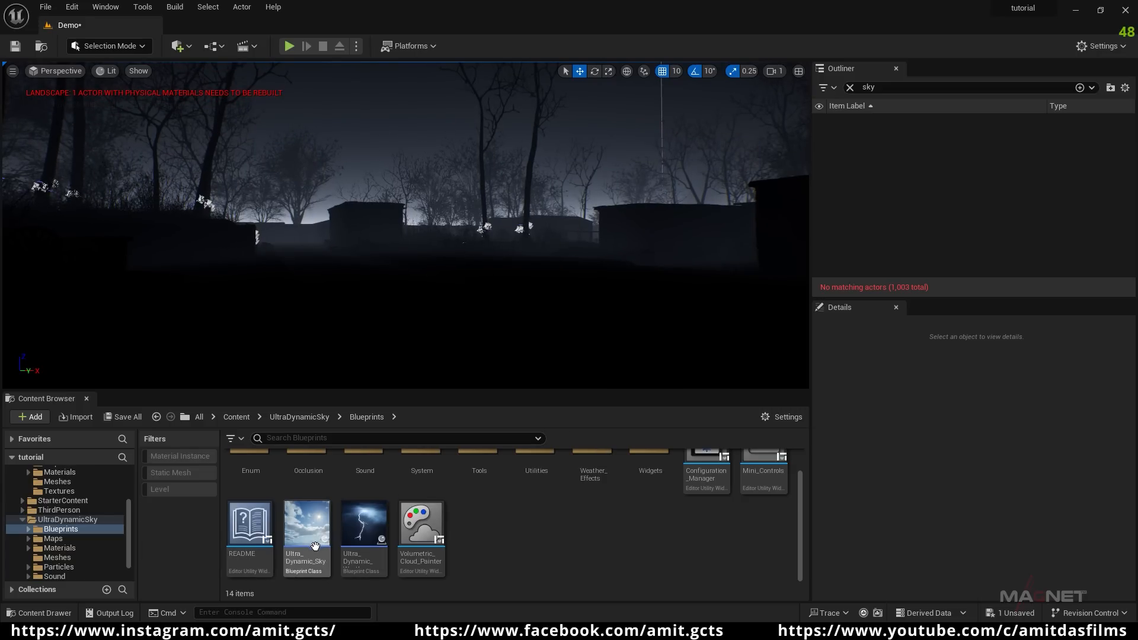
left_click(850, 87)
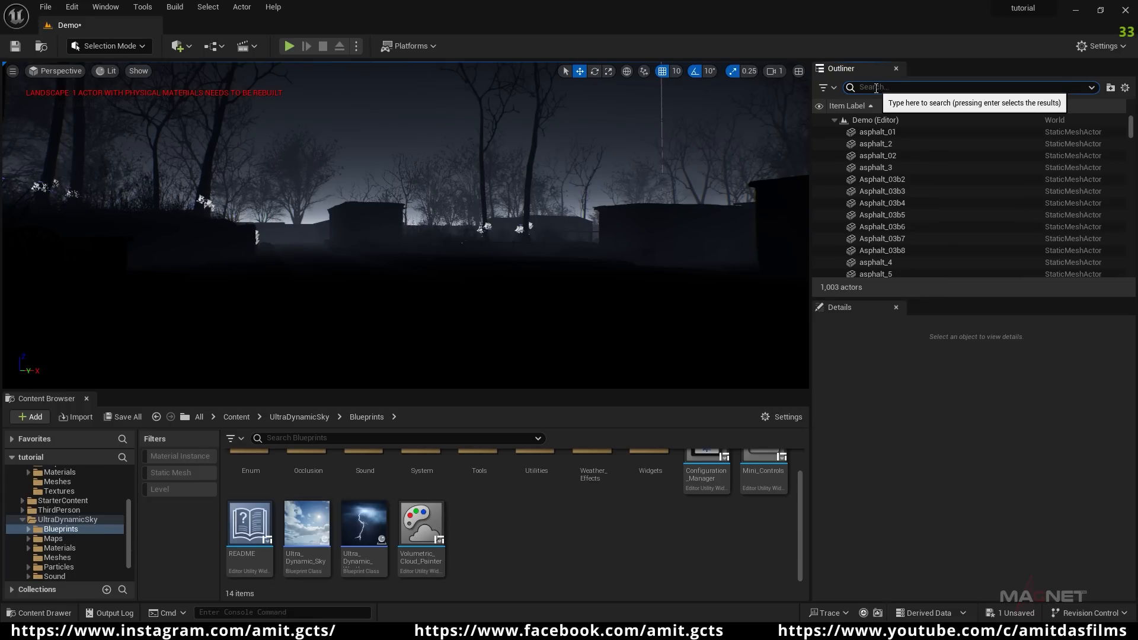
type("fog")
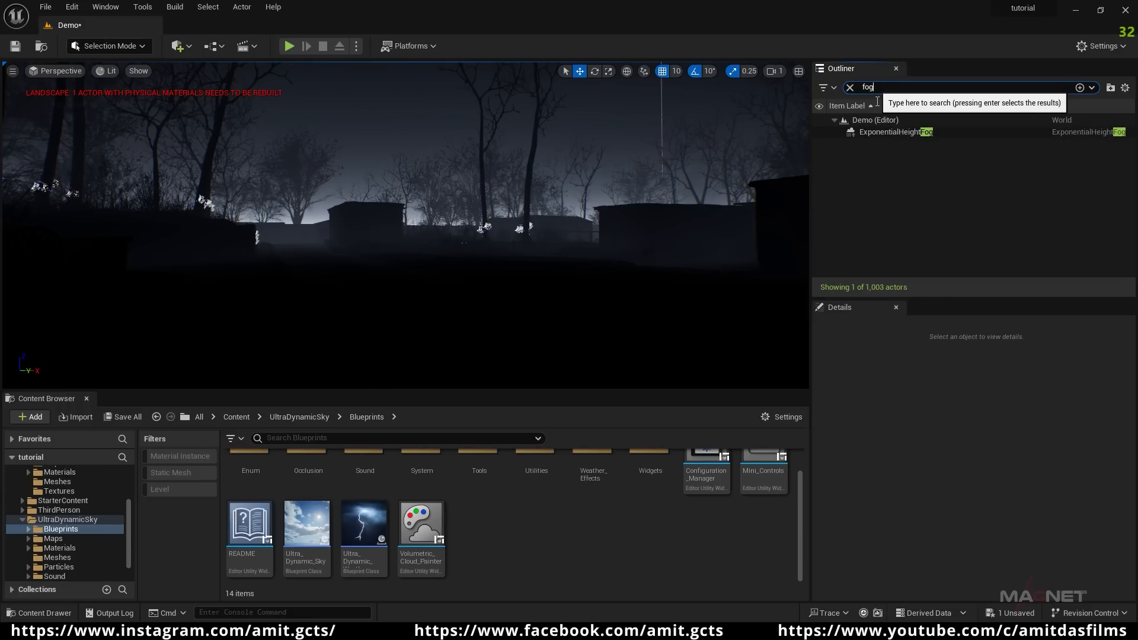
left_click(893, 132)
key("Delete")
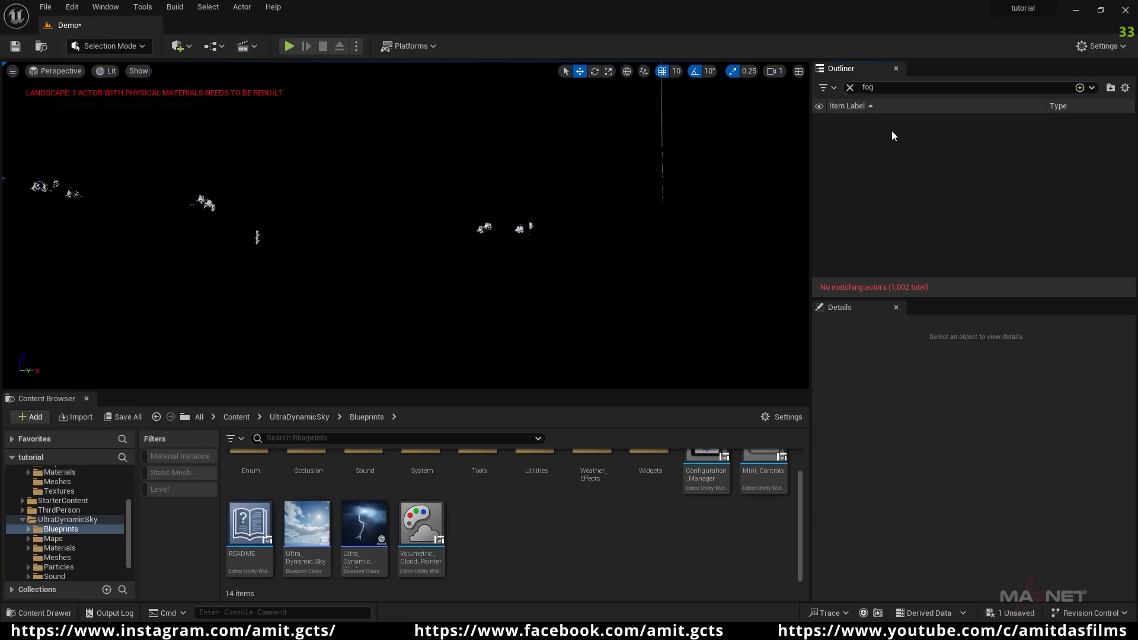
- Place the Ultra_Dynamic_Sky blueprint on the road in the level, then clear the Outliner filter and select the sky actor
right_click_drag(393, 290, 499, 285)
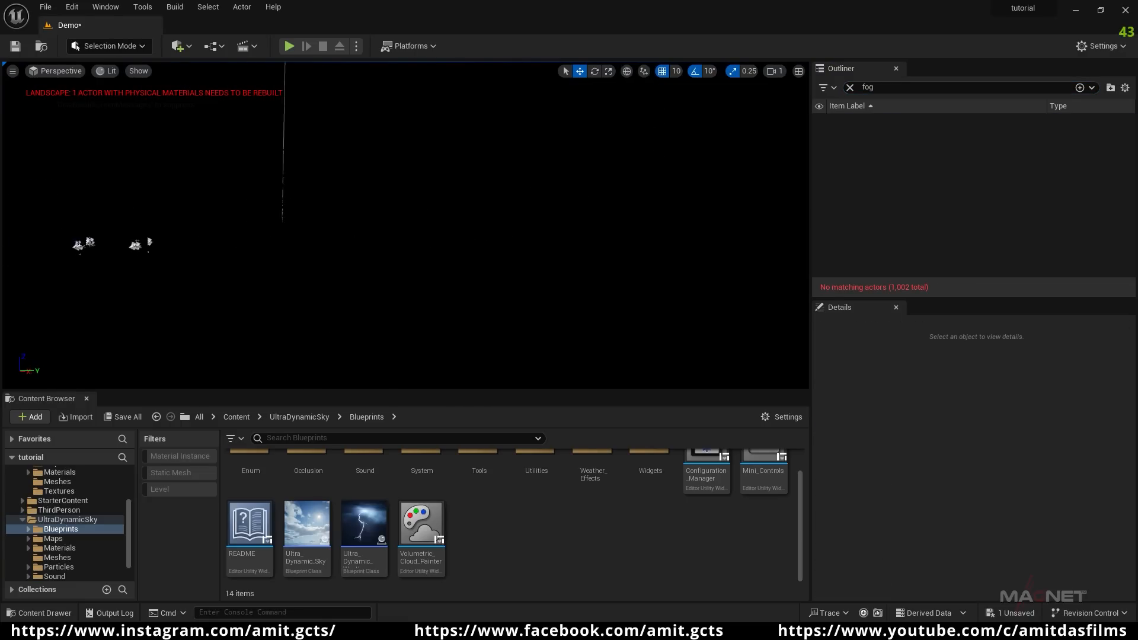
right_click_drag(393, 290, 215, 289)
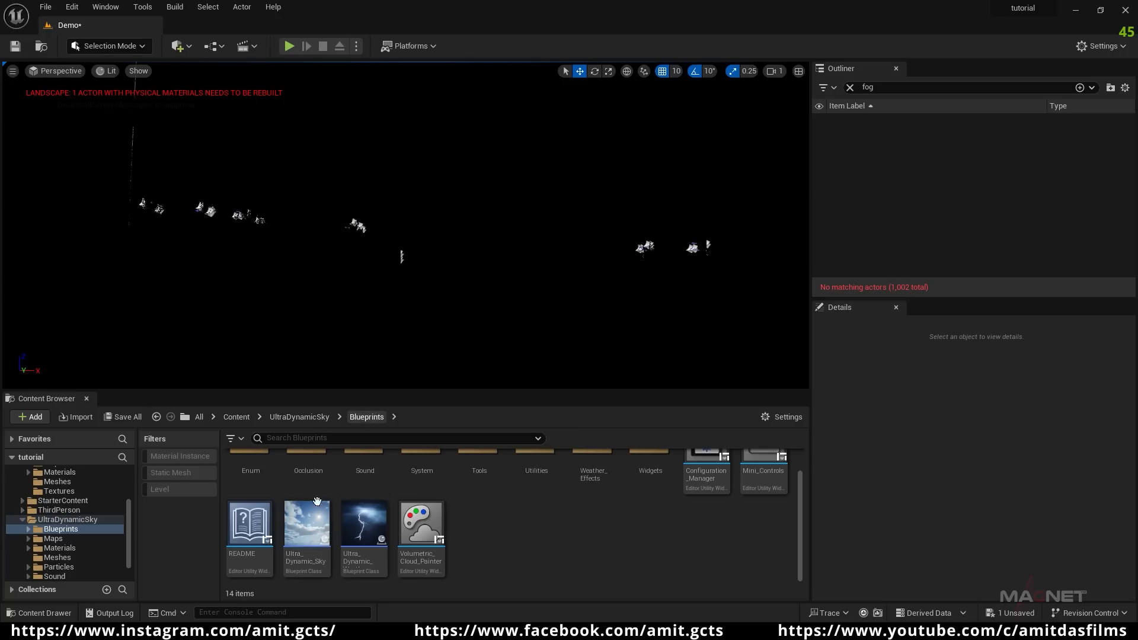
left_click(302, 529)
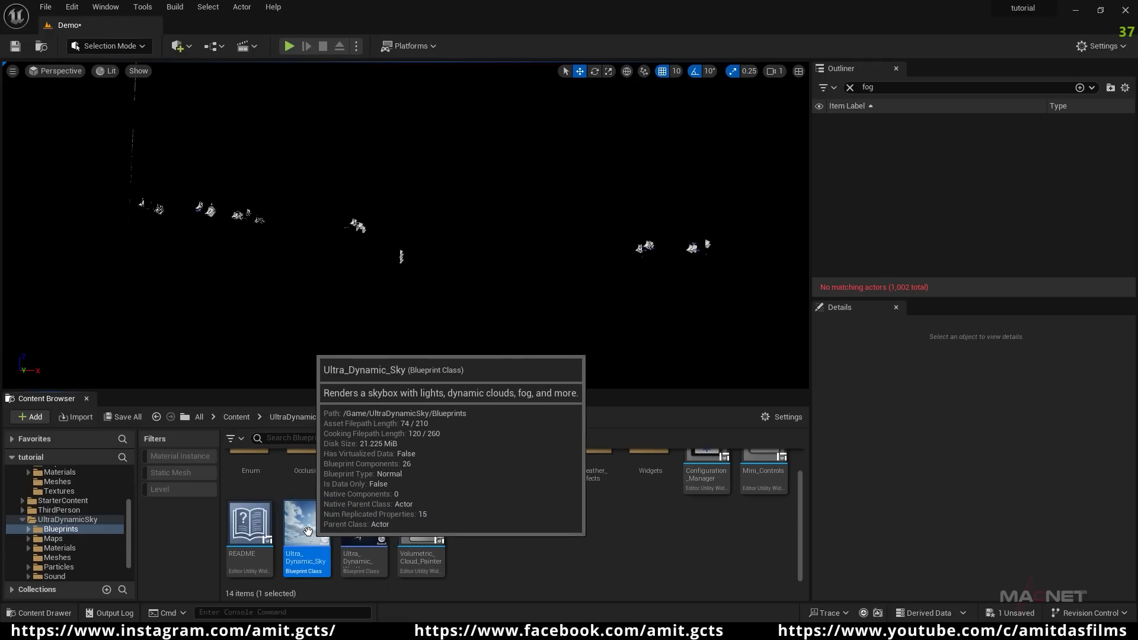
left_click_drag(308, 532, 449, 309)
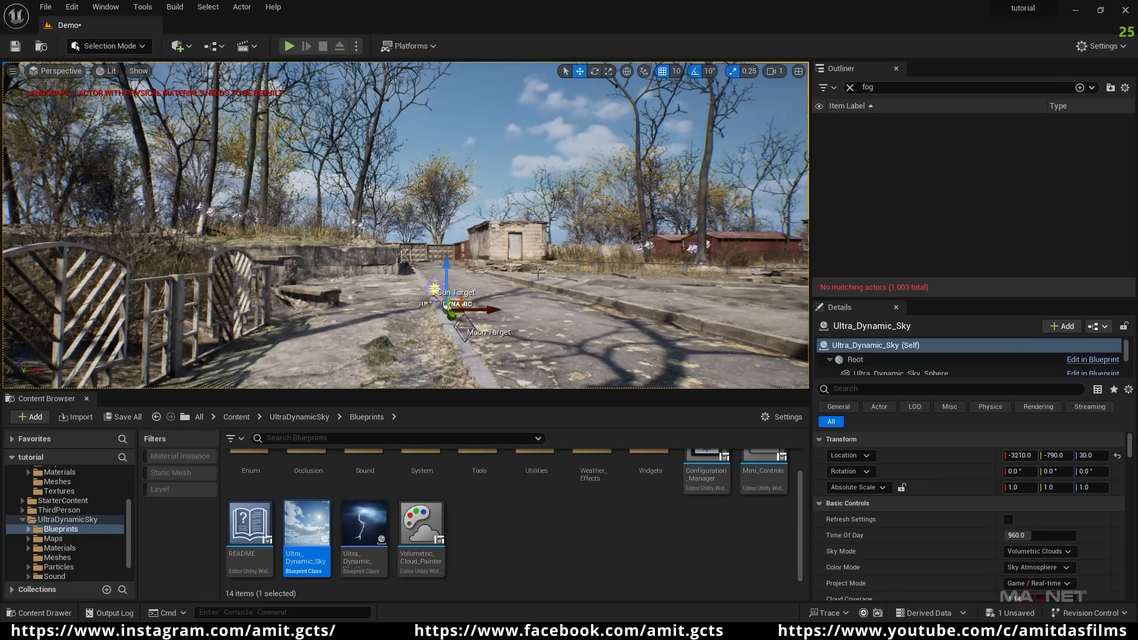
mouse_move(520, 327)
right_mouse_down()
mouse_move(753, 329)
mouse_move(516, 327)
mouse_move(527, 325)
right_mouse_up()
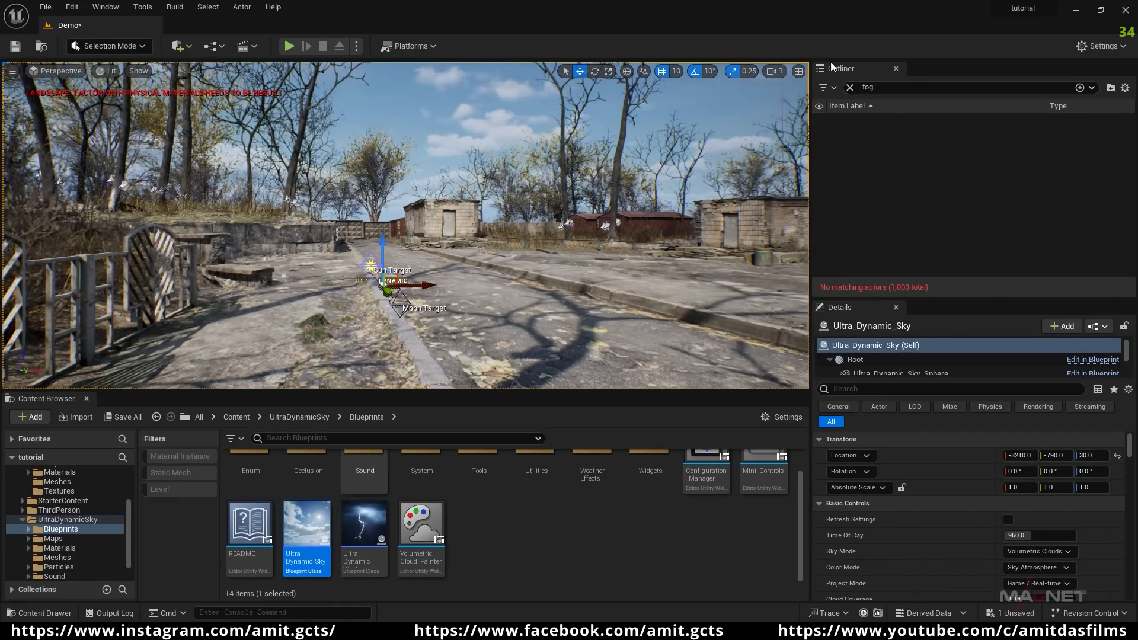
left_click(849, 87)
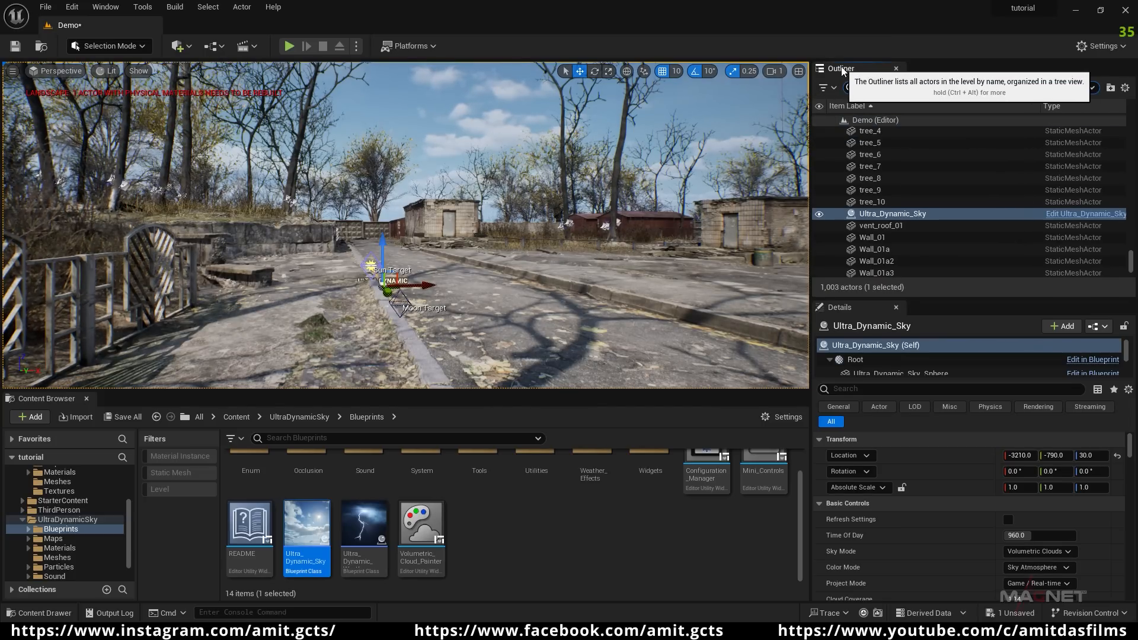
left_click(886, 216)
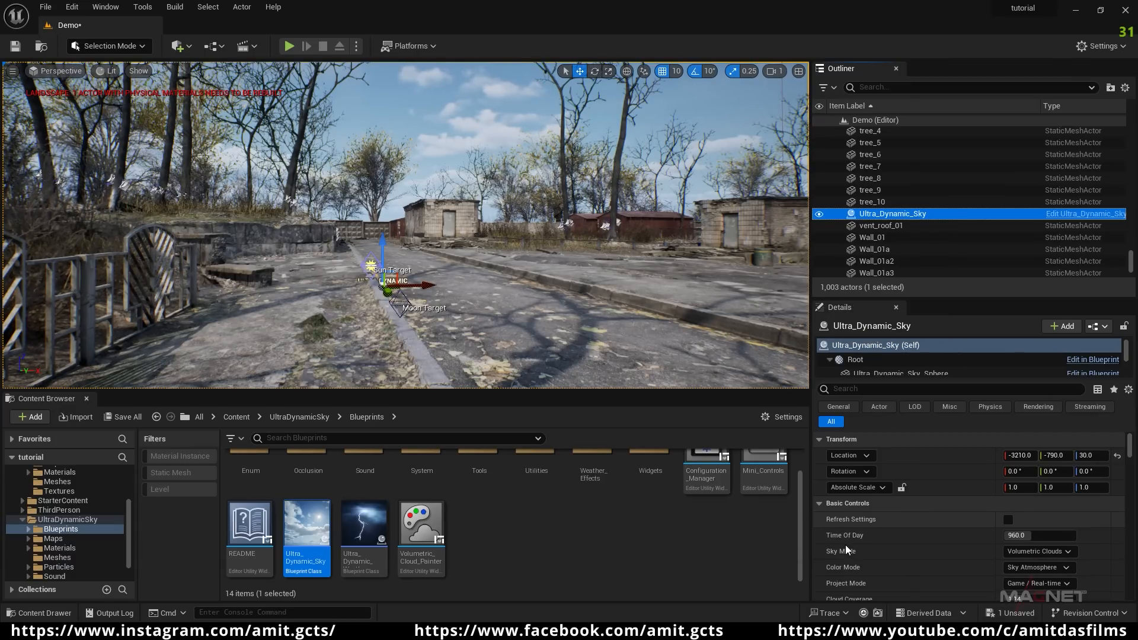
- Try later Time Of Day values up to 2400 on Ultra_Dynamic_Sky and reset the setting to its default
left_click_drag(1035, 536, 1061, 535)
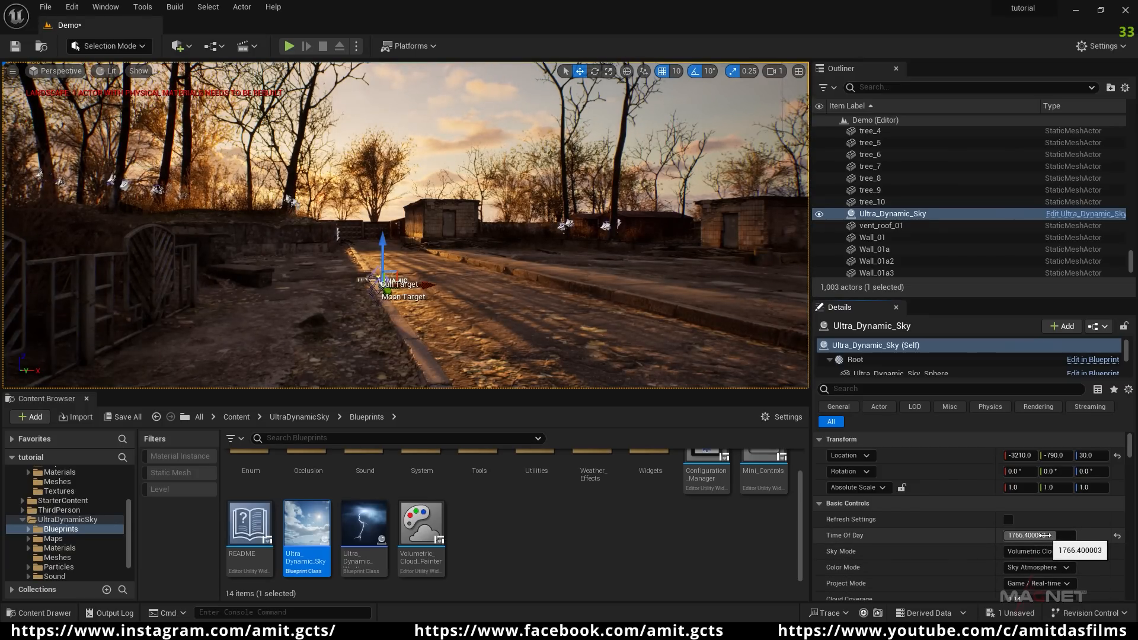
left_click_drag(1071, 536, 1102, 536)
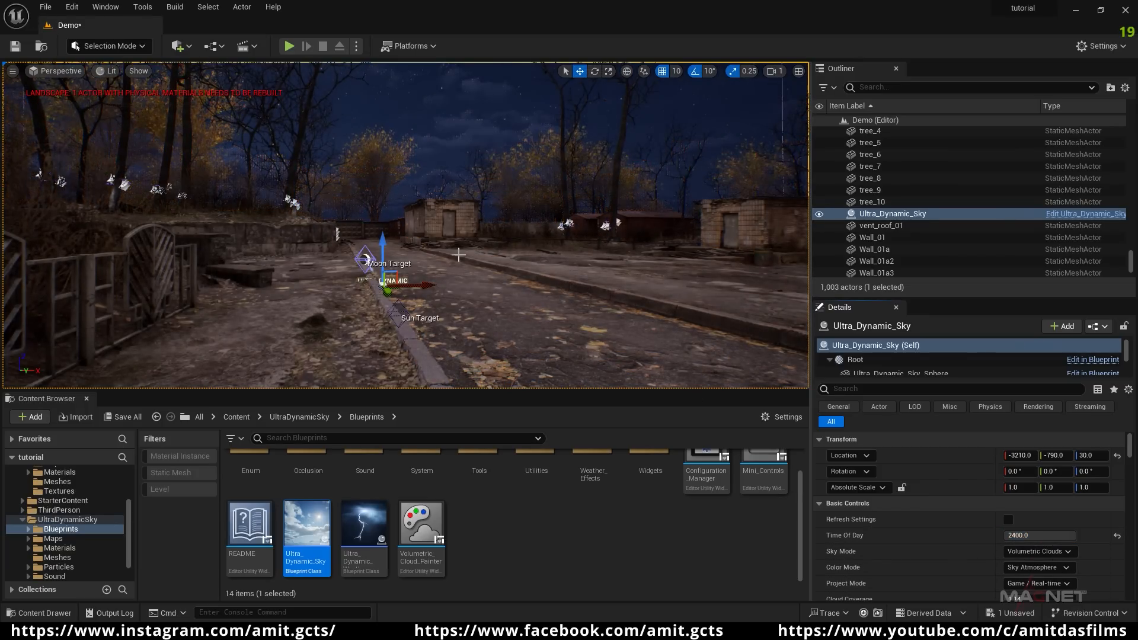
right_click_drag(581, 284, 622, 279)
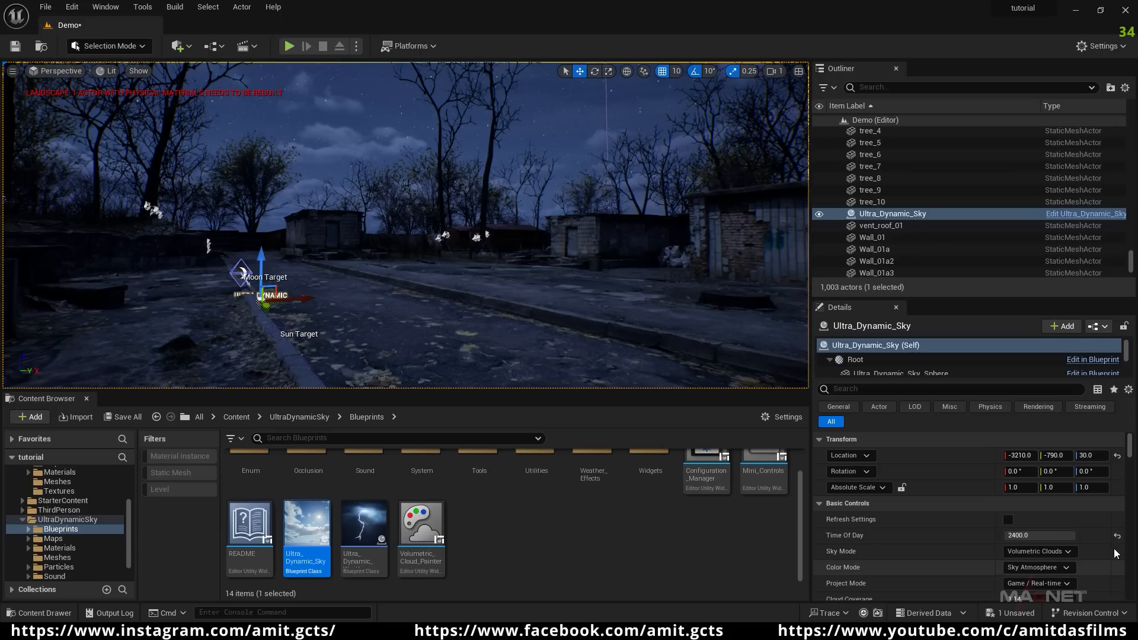
left_click(1118, 537)
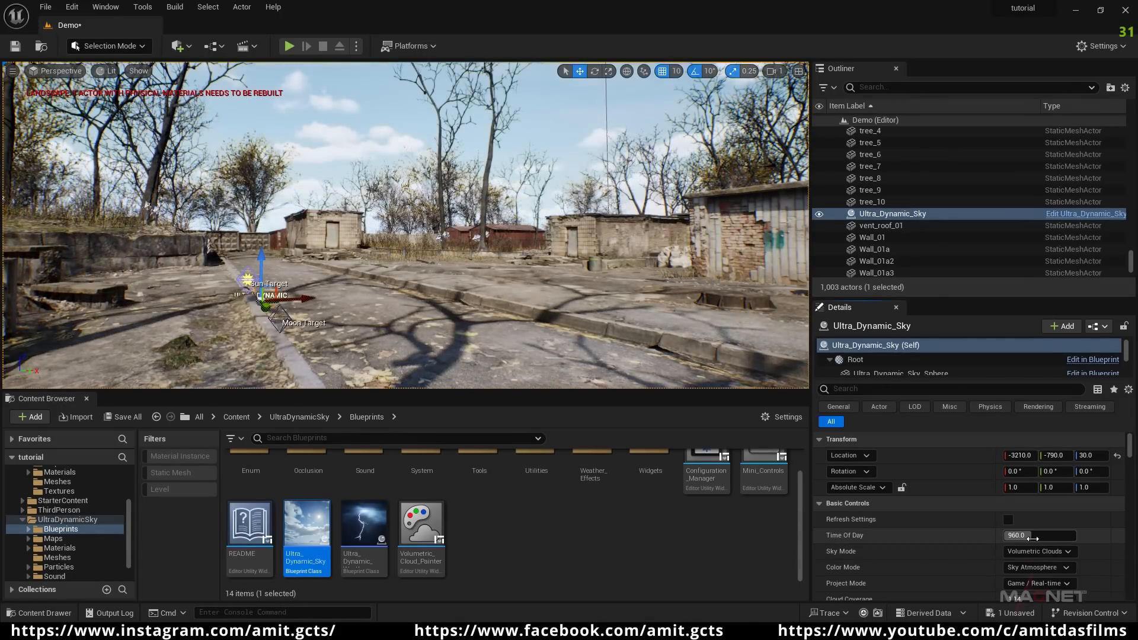
scroll(894, 550, "down", 3)
scroll(894, 550, "up", 3)
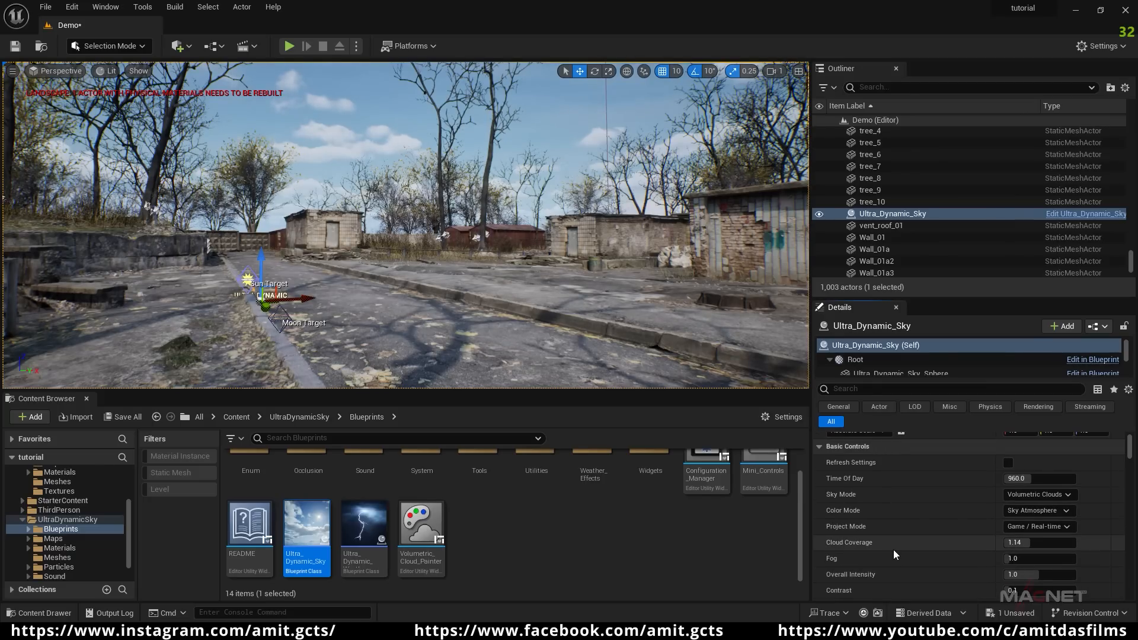
- Place the Ultra_Dynamic_Weather blueprint on the road in the level and hide the editor icons and selection outlines
scroll(903, 555, "down", 2)
scroll(903, 550, "up", 2)
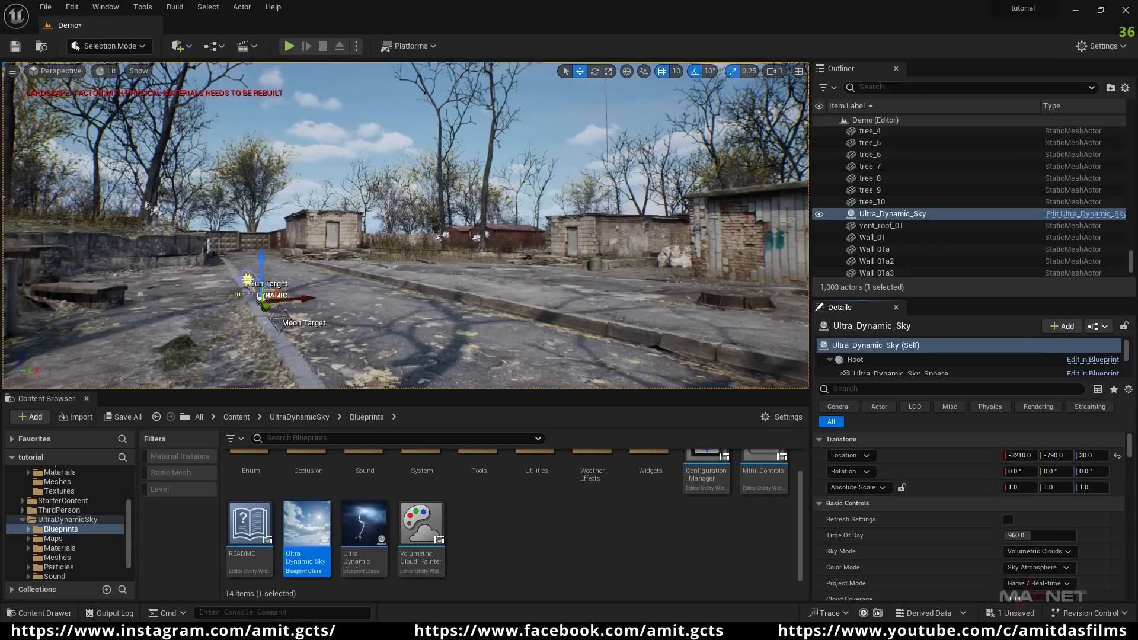
key("Right")
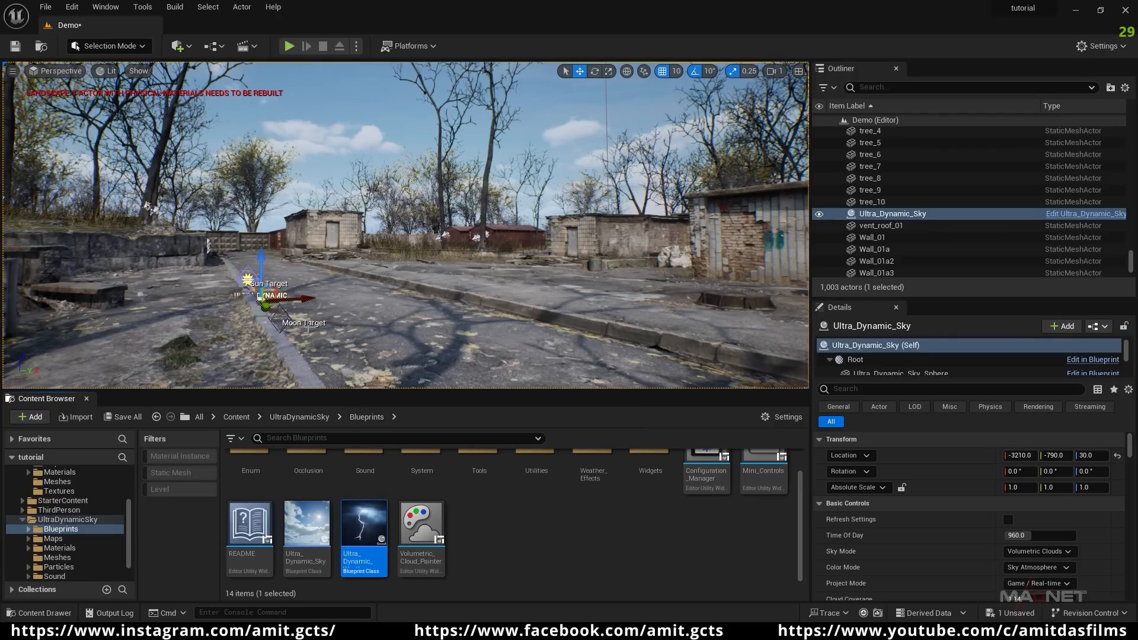
left_click_drag(366, 528, 321, 311)
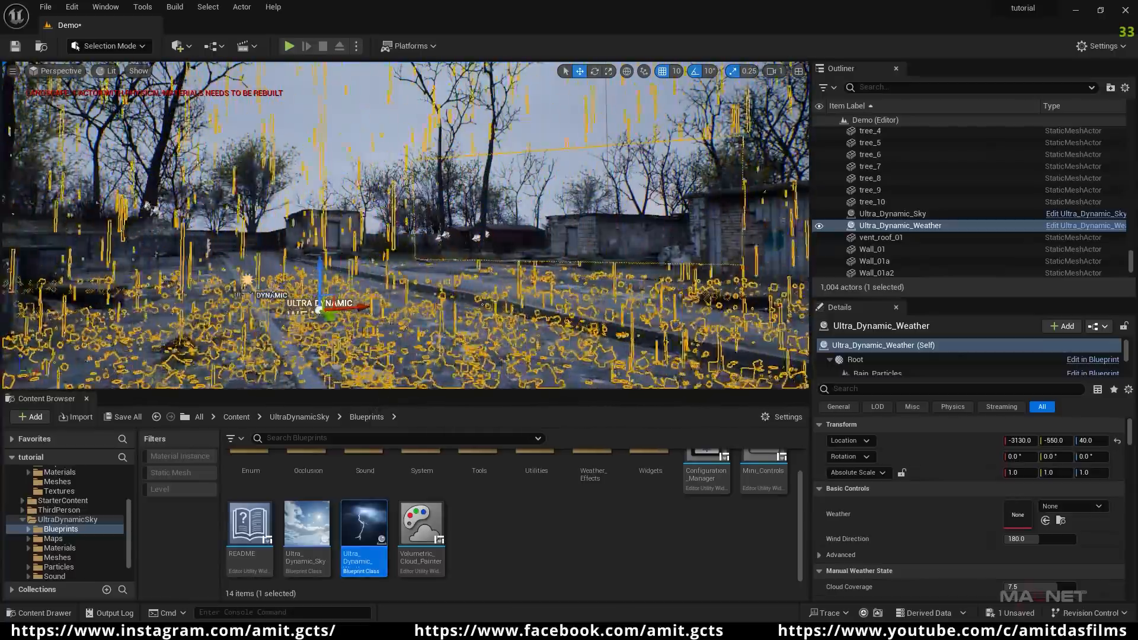
right_click_drag(320, 311, 368, 323)
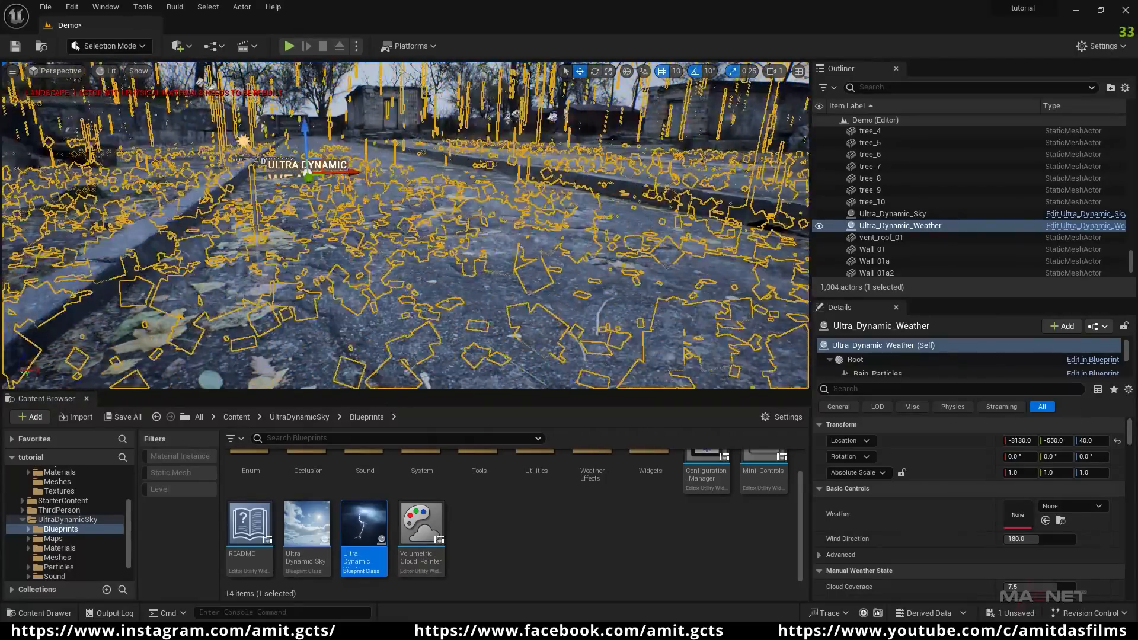
key("g")
mouse_move(360, 284)
right_mouse_down()
mouse_move(504, 270)
mouse_move(516, 249)
mouse_move(510, 240)
mouse_move(442, 267)
mouse_move(314, 290)
mouse_move(323, 275)
mouse_move(367, 291)
mouse_move(335, 293)
mouse_move(347, 320)
mouse_move(355, 308)
mouse_move(338, 284)
mouse_move(351, 270)
right_mouse_up()
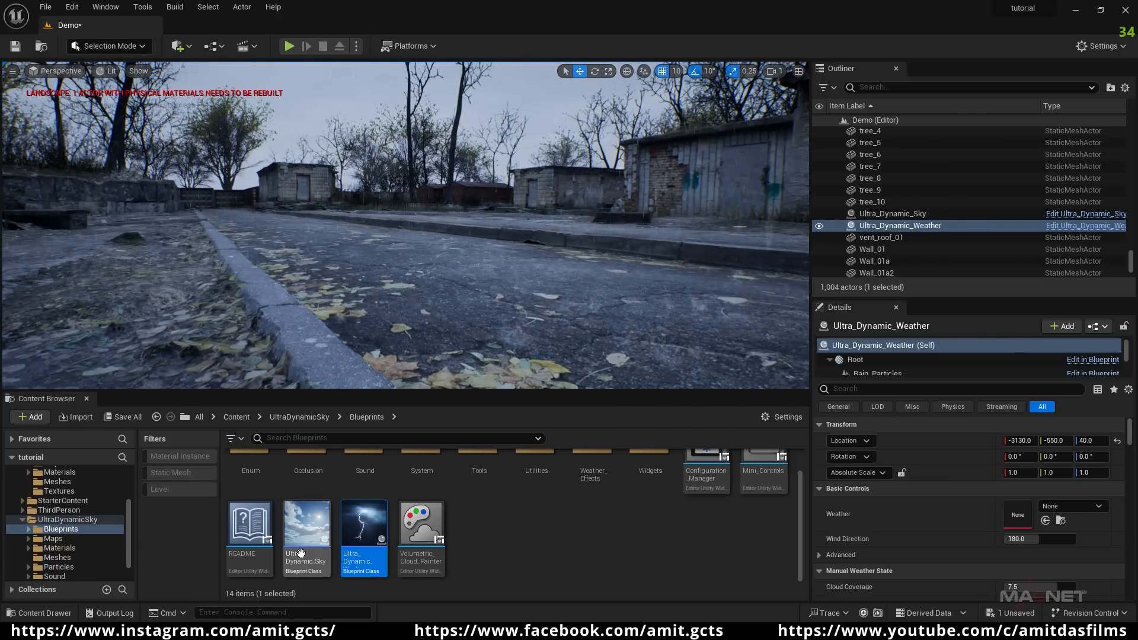
- Try a Cloud Coverage of 8.06 on Ultra_Dynamic_Weather and reset the setting to its default
left_click(906, 226)
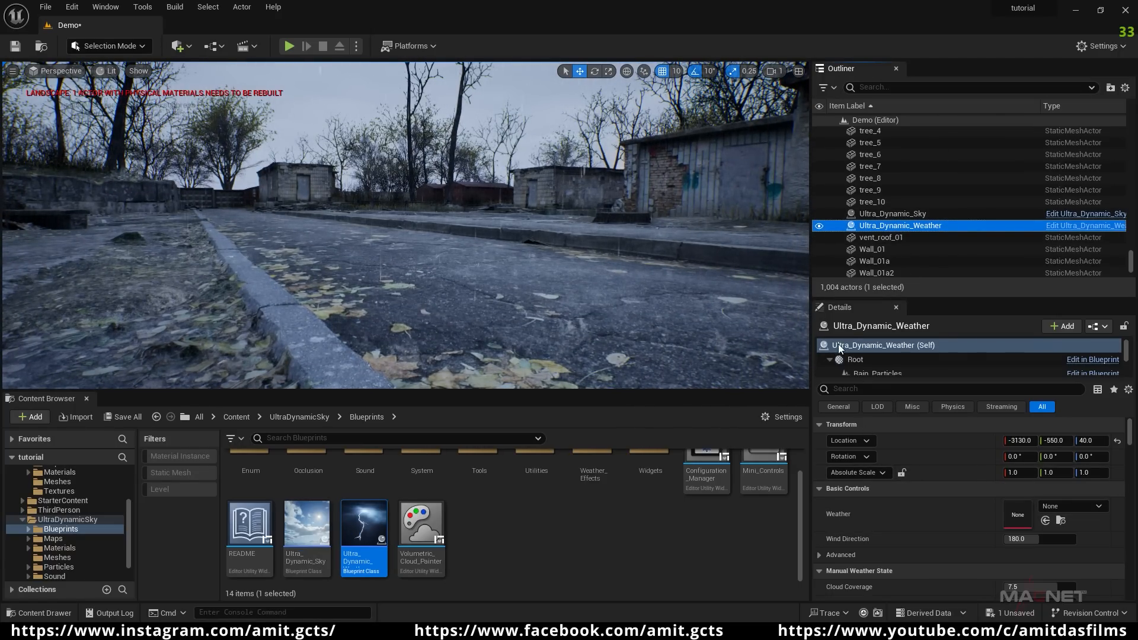
scroll(880, 517, "down", 2)
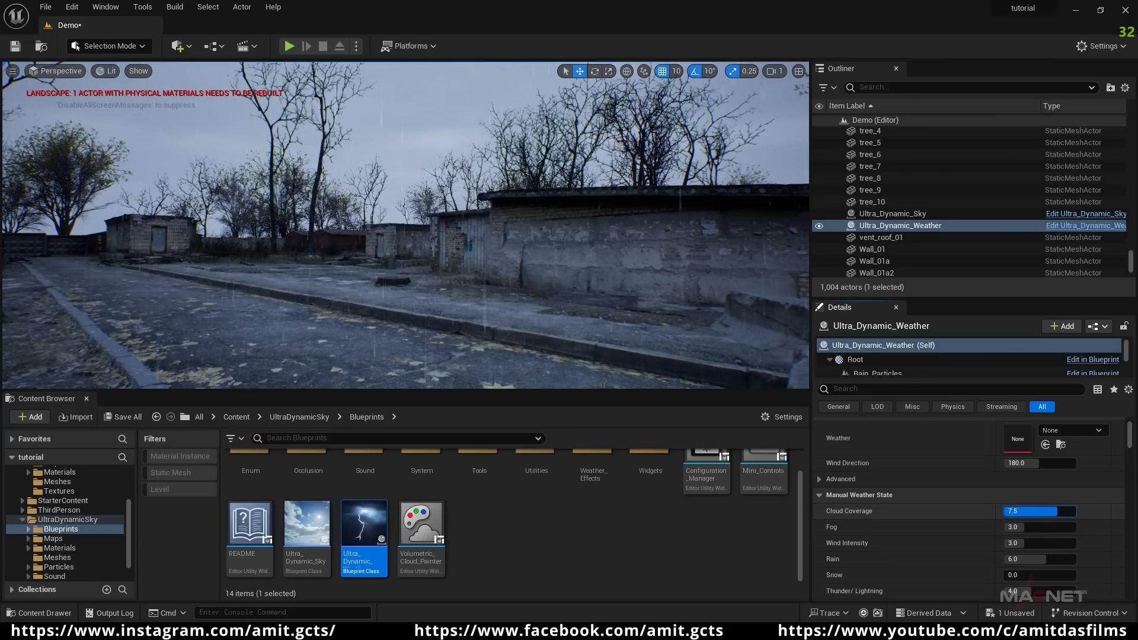
mouse_move(1037, 511)
left_mouse_down()
mouse_move(1015, 511)
mouse_move(1042, 511)
left_mouse_up()
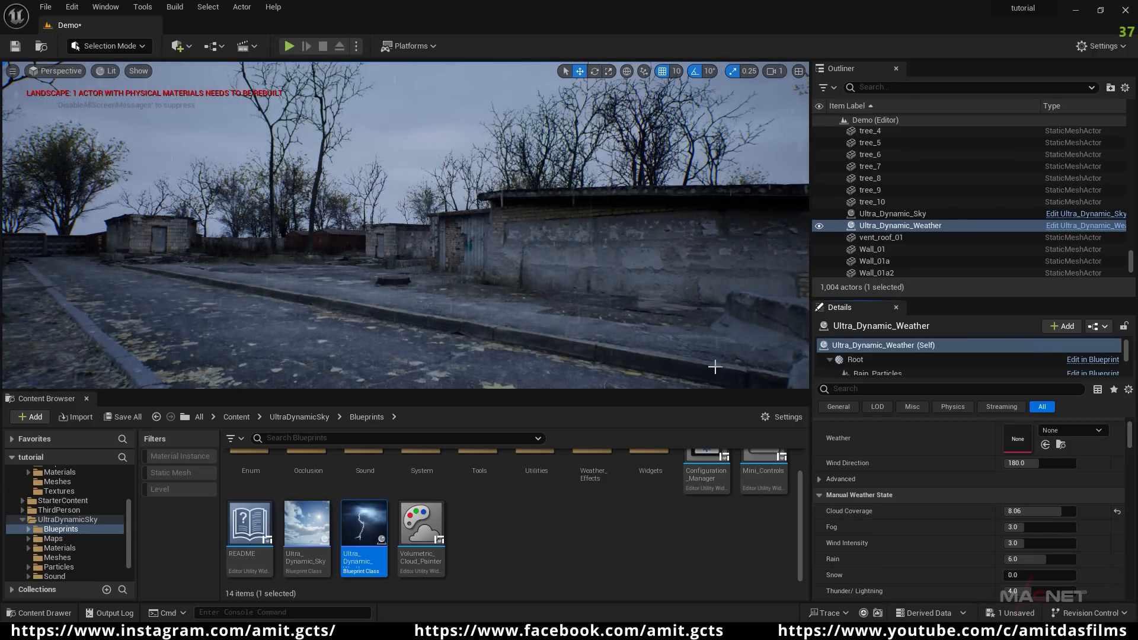
left_click(1117, 511)
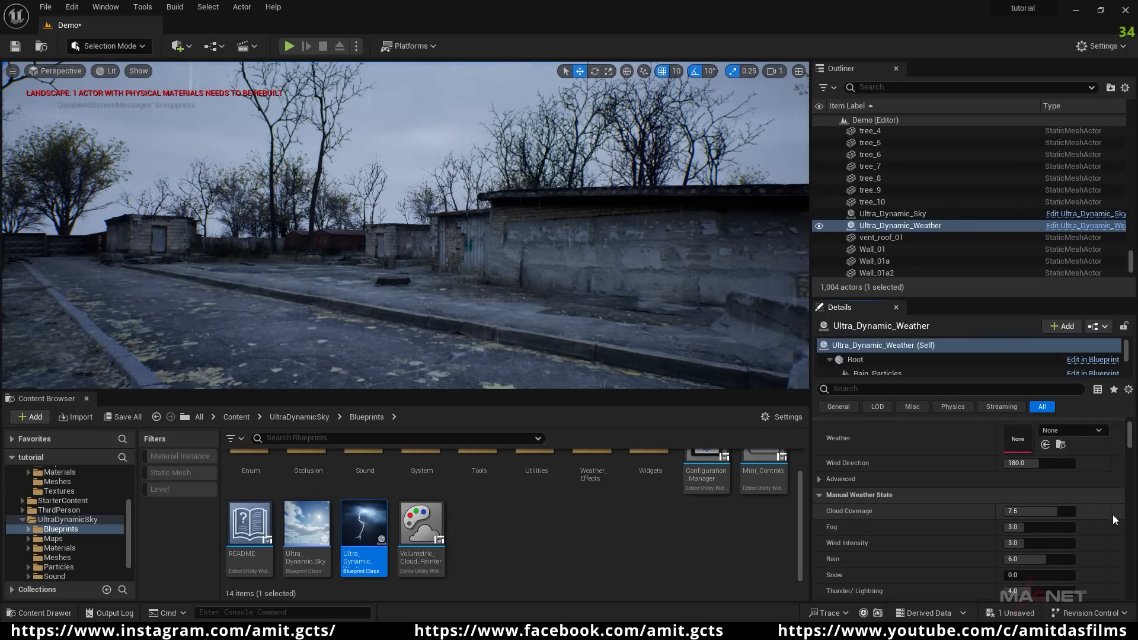
- Try the Clear_Skies and Cloudy weather presets on Ultra_Dynamic_Weather
scroll(835, 473, "up", 2)
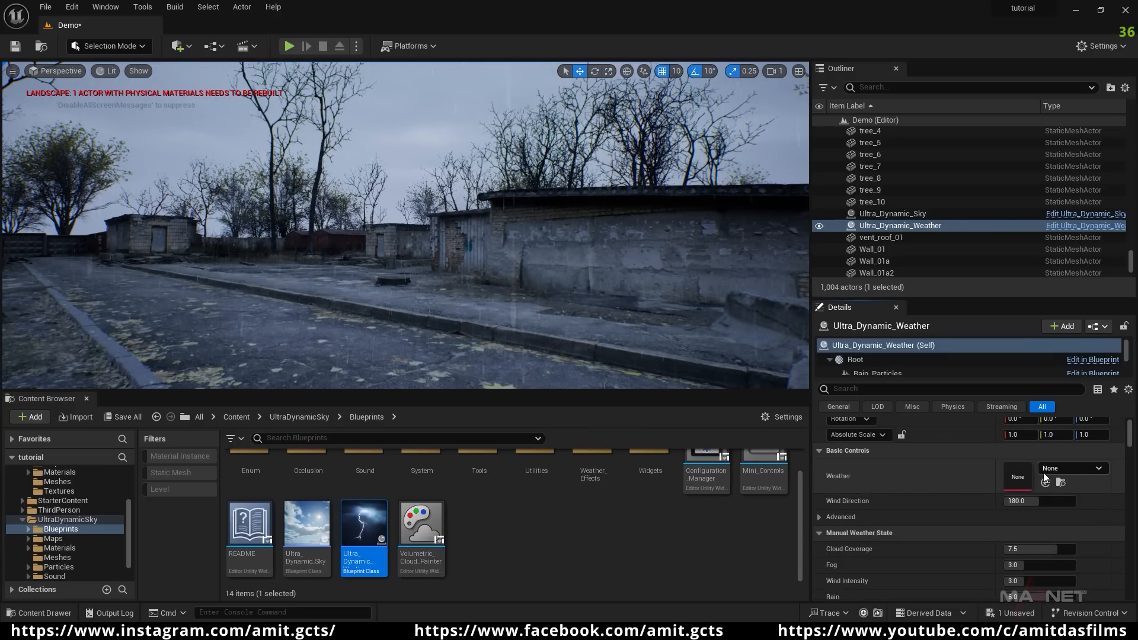
left_click(1100, 469)
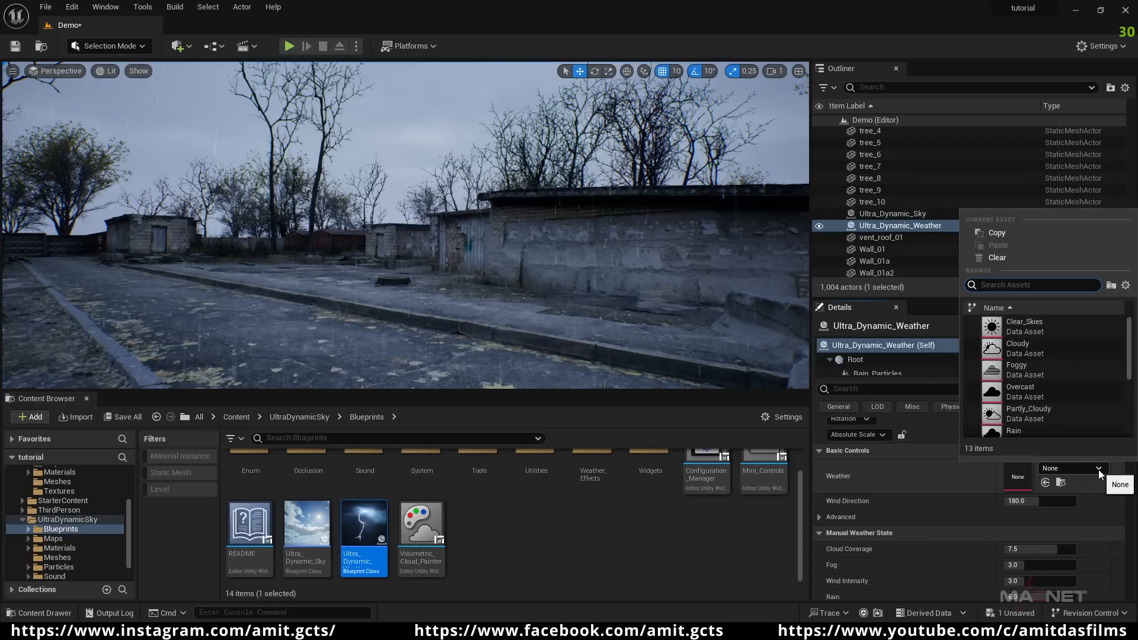
left_click(1034, 325)
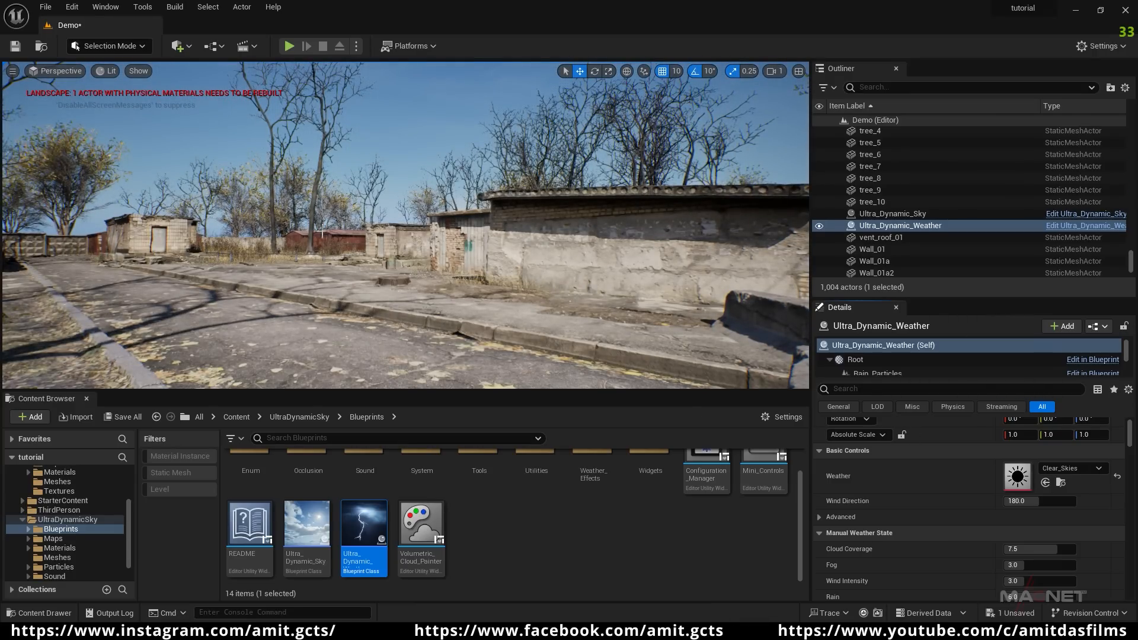
left_click(1092, 470)
left_click(1040, 346)
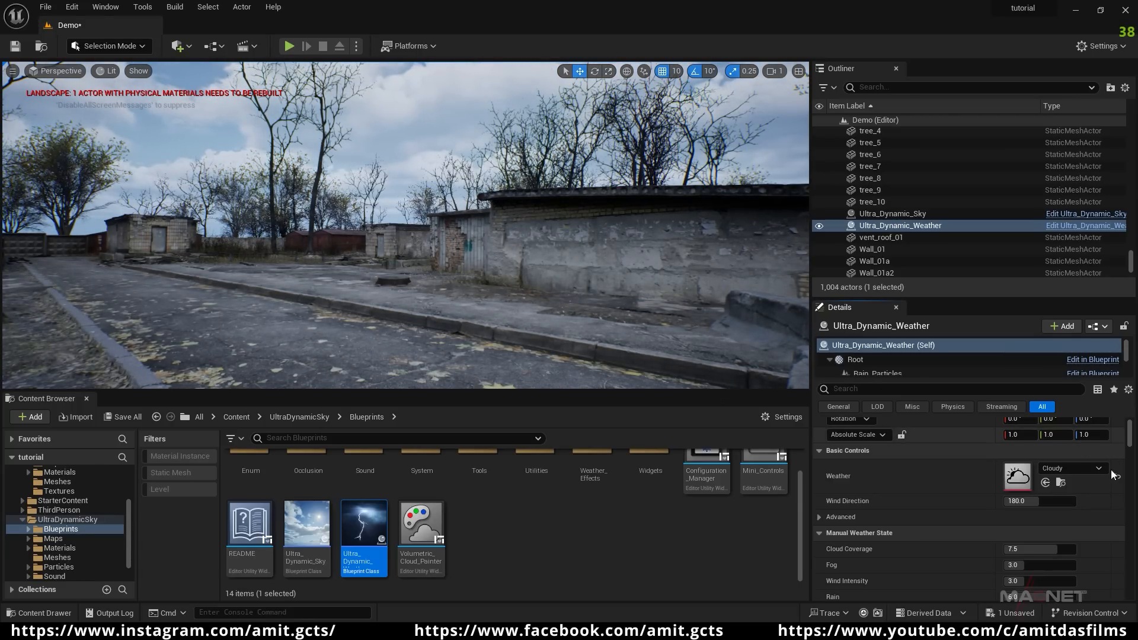
- Set Ultra_Dynamic_Weather's weather preset to Rain_Thunderstorm and look over the road surface in the level
left_click(1074, 467)
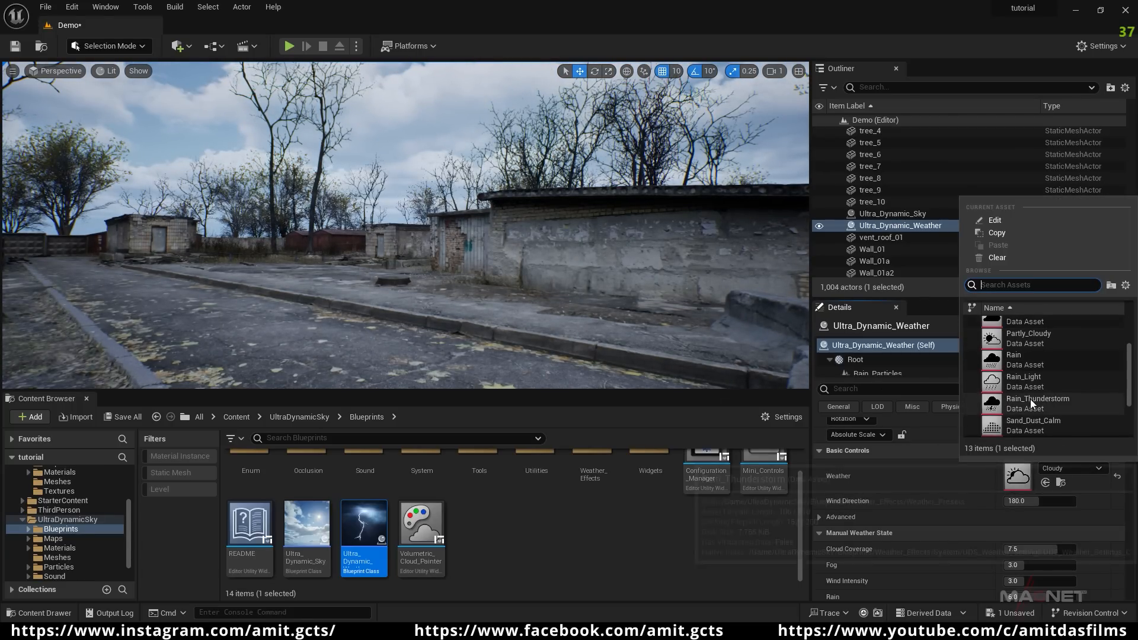
scroll(1034, 408, "down", 2)
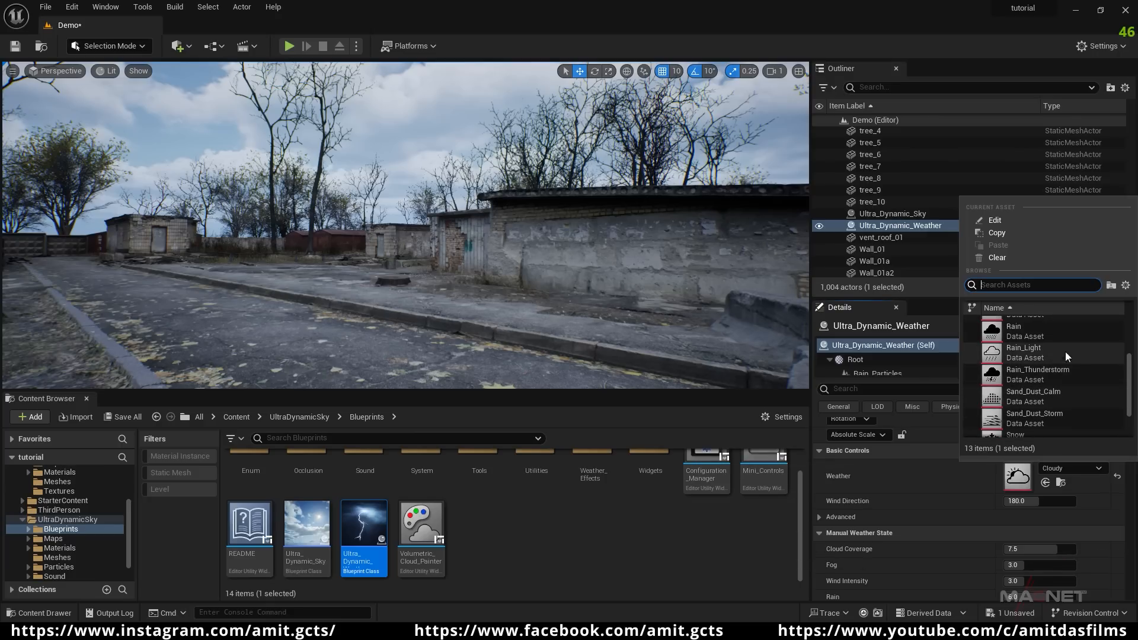
left_click(1057, 374)
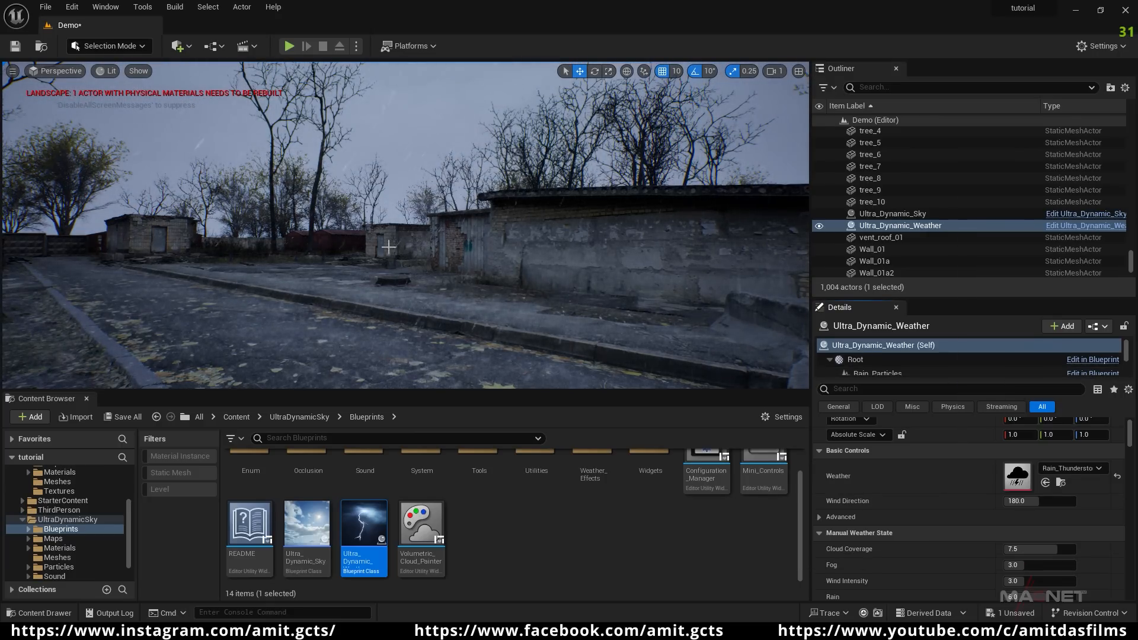
right_click_drag(318, 286, 410, 277)
right_click_drag(341, 294, 254, 277)
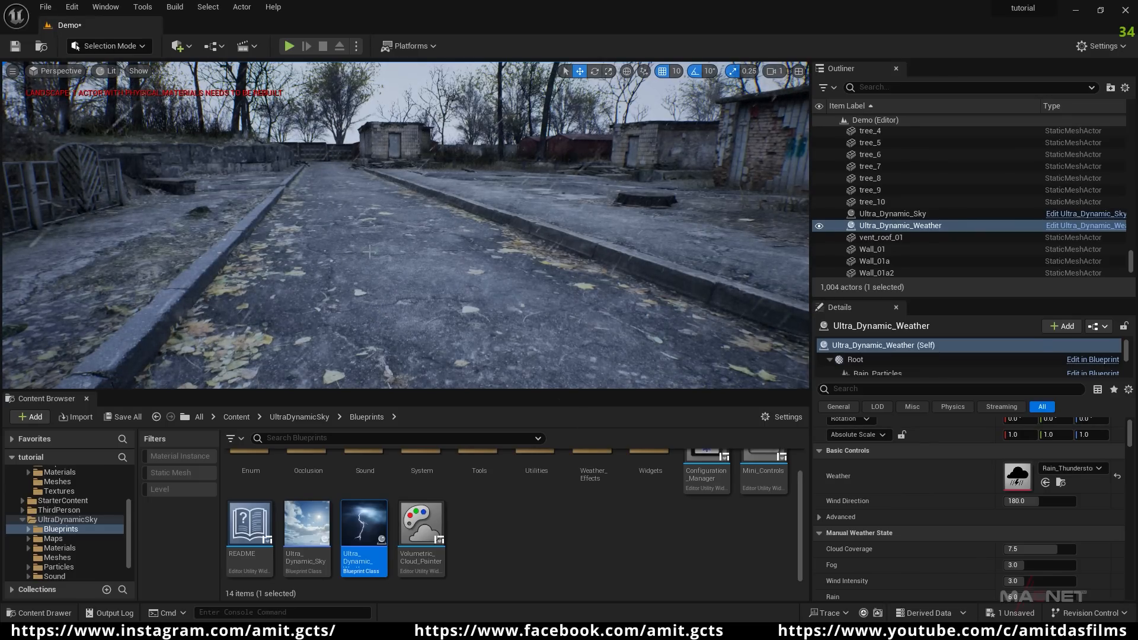
- Show the editor overlays again, select the road segment Small_Road_25 and open its material instance MI_Small_Road_01
key("g")
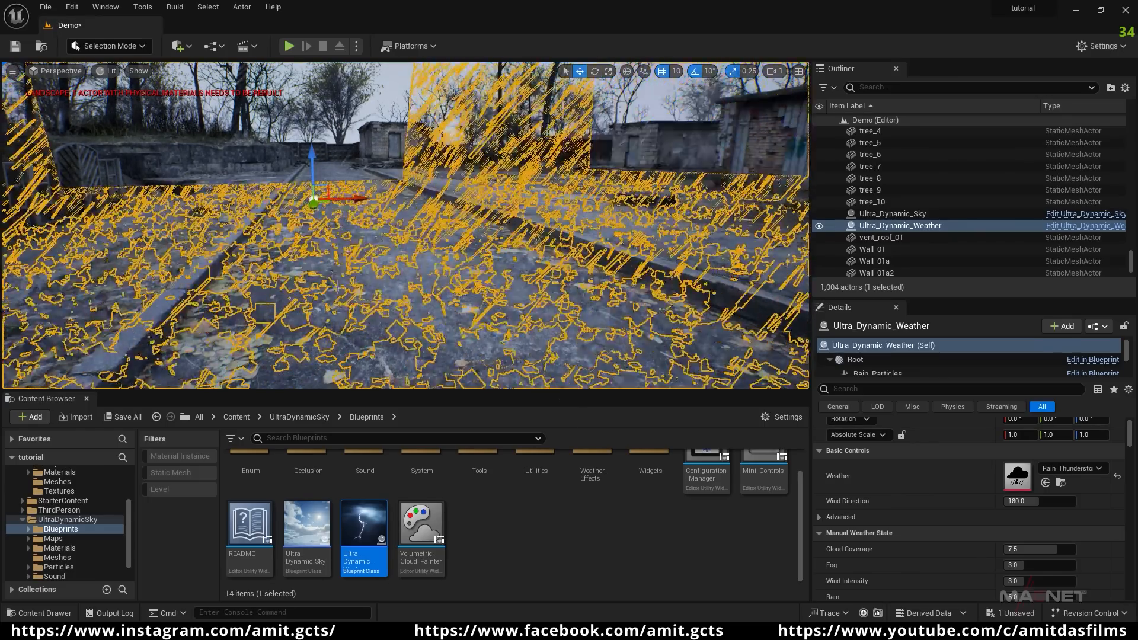
left_click(379, 290)
right_click_drag(379, 291, 457, 250)
key("s")
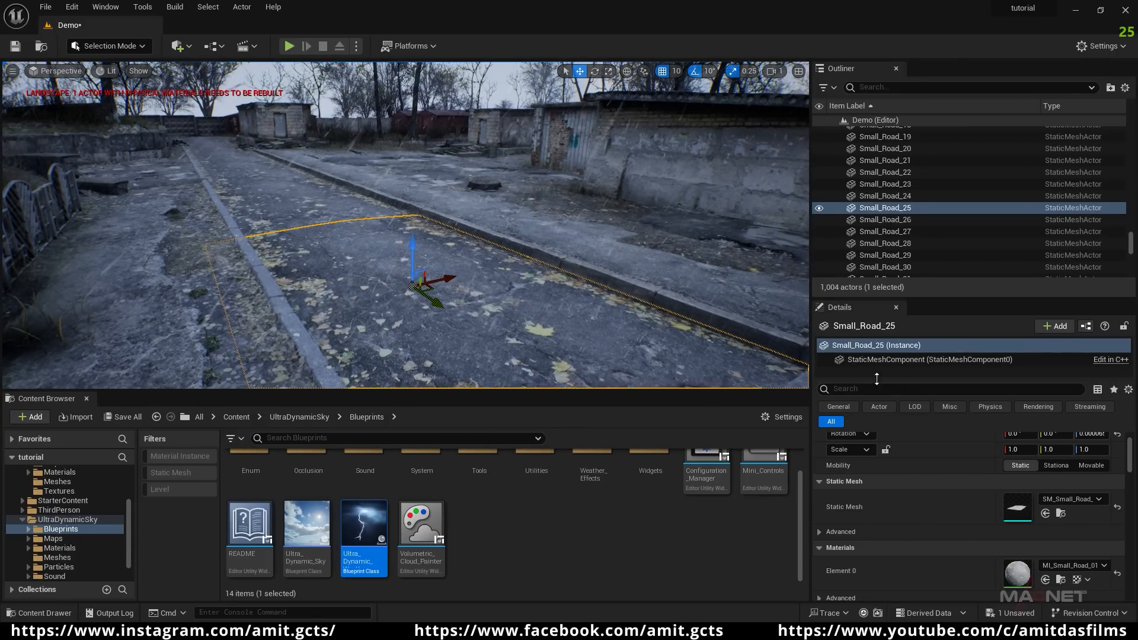
scroll(880, 518, "down", 2)
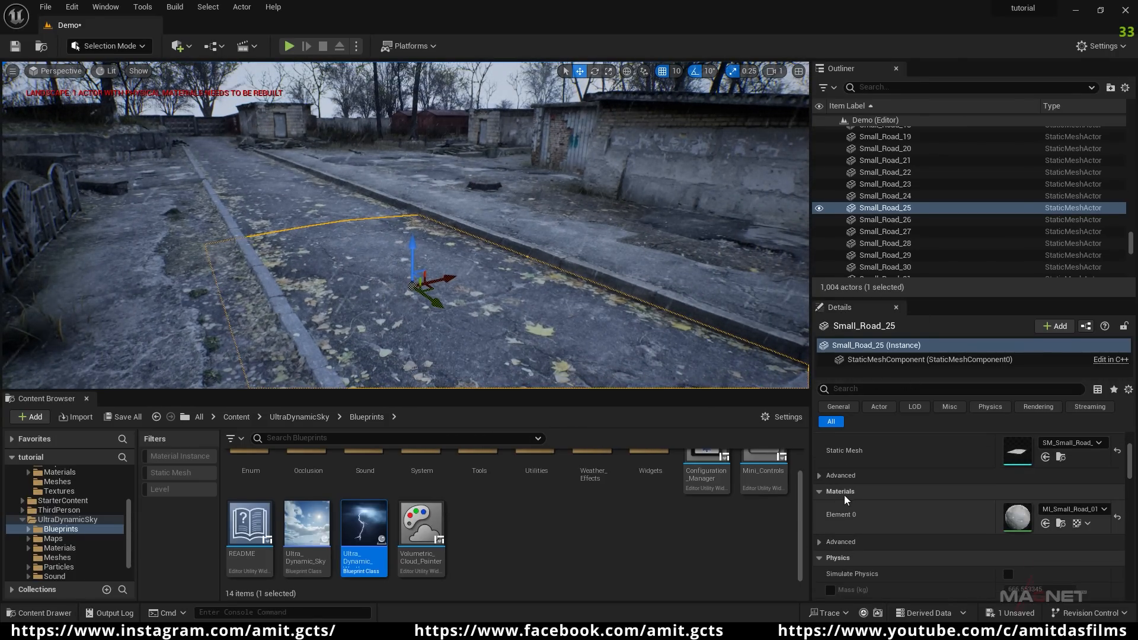
double_click(1019, 518)
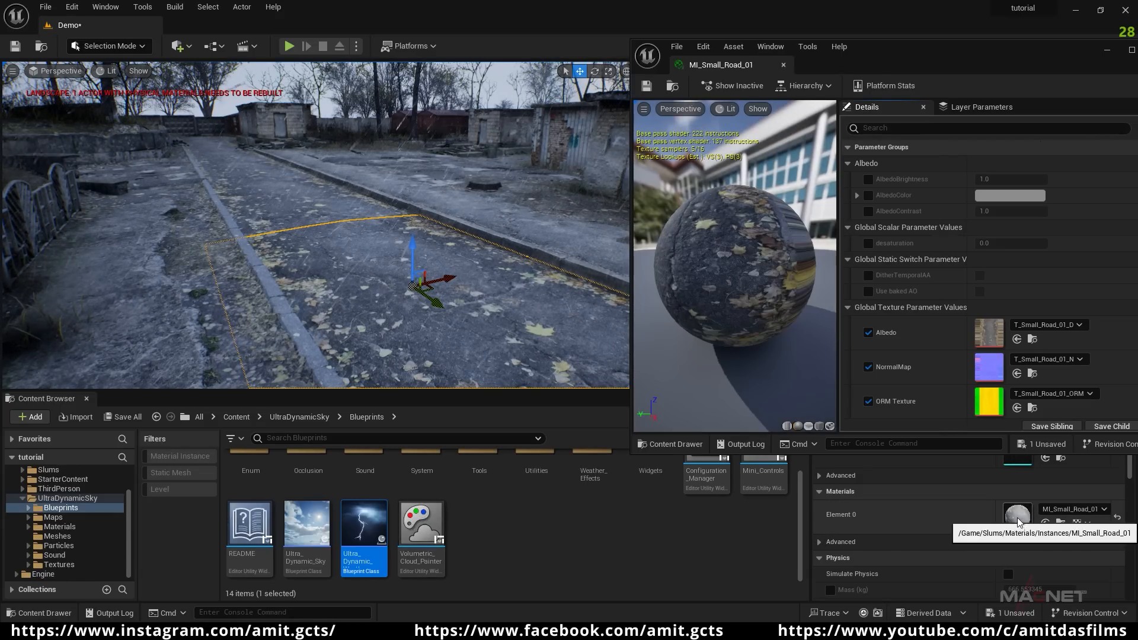
left_click_drag(958, 45, 478, 13)
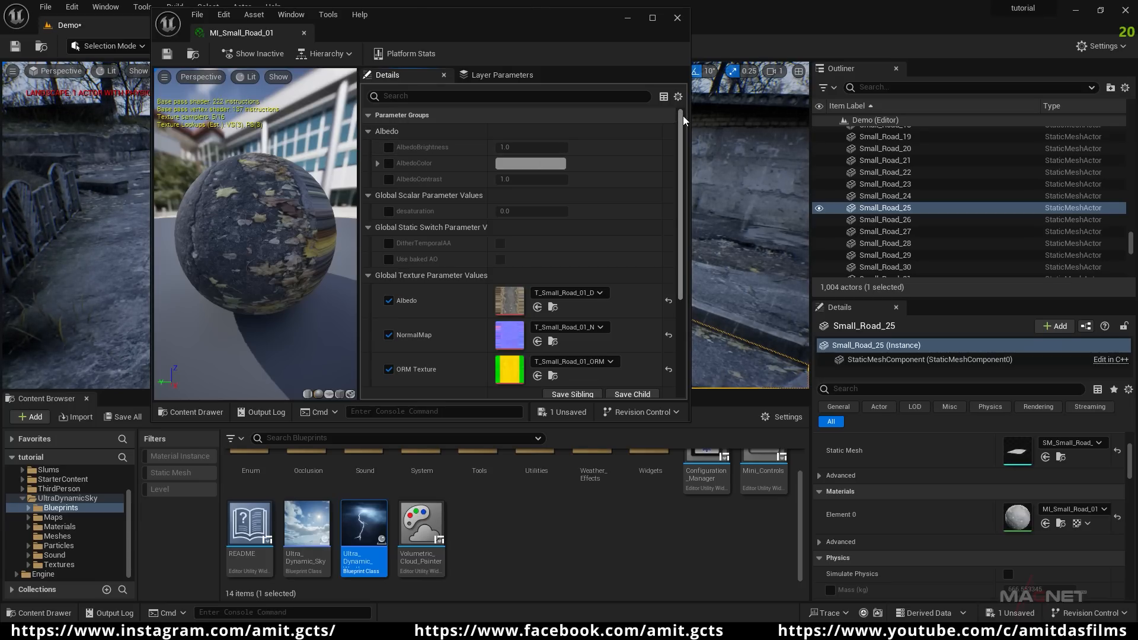
- Open the road material instance's parent, M_Base_Material, and maximize the material editor window
left_click_drag(681, 116, 678, 270)
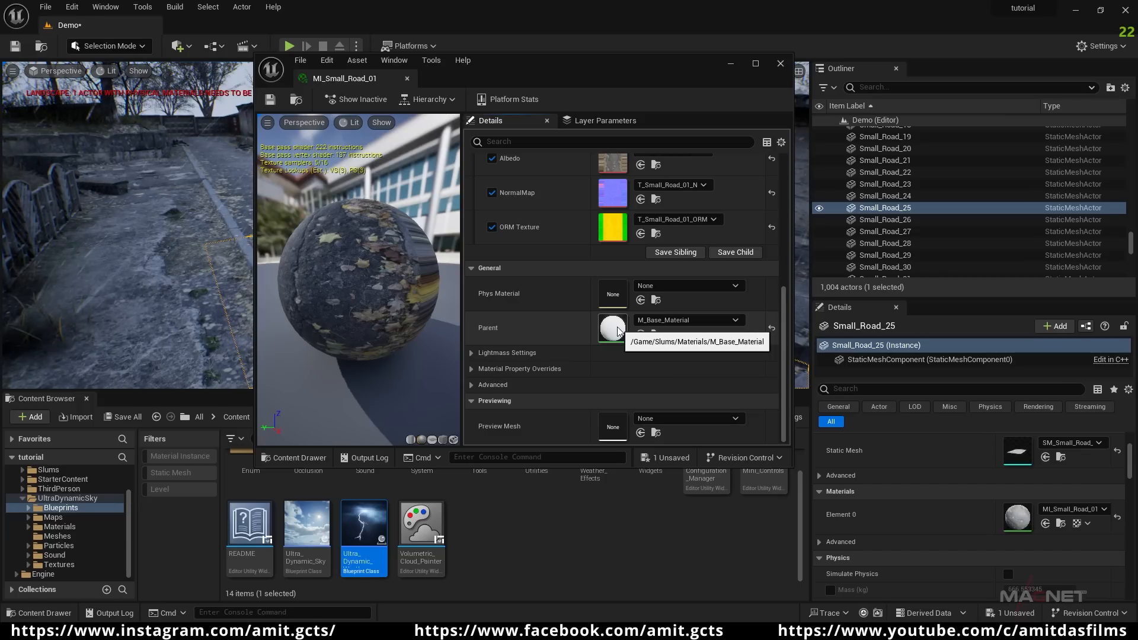
double_click(617, 327)
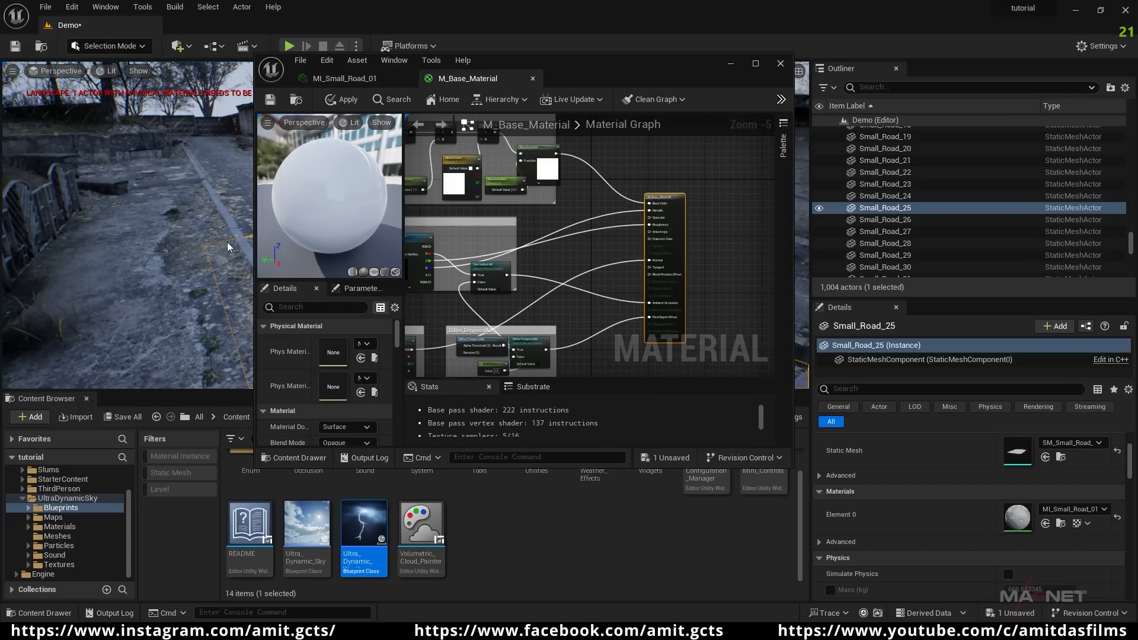
left_click(759, 63)
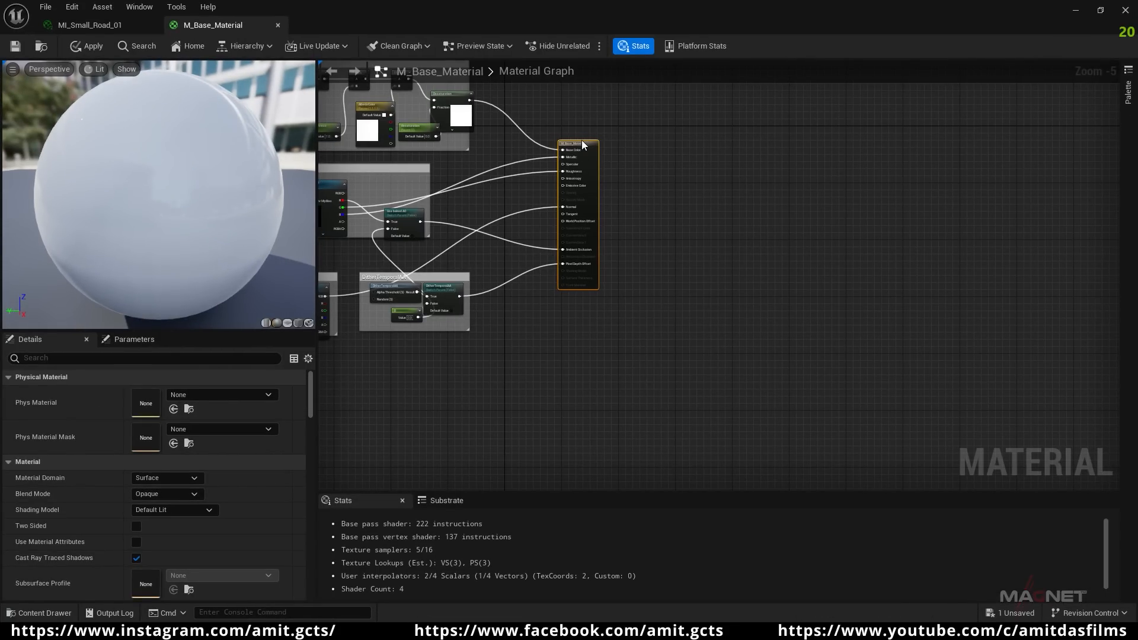
- Move the material's result node away from the other nodes and add a Wet_Weather_Effects node in front of it
left_click_drag(582, 140, 883, 156)
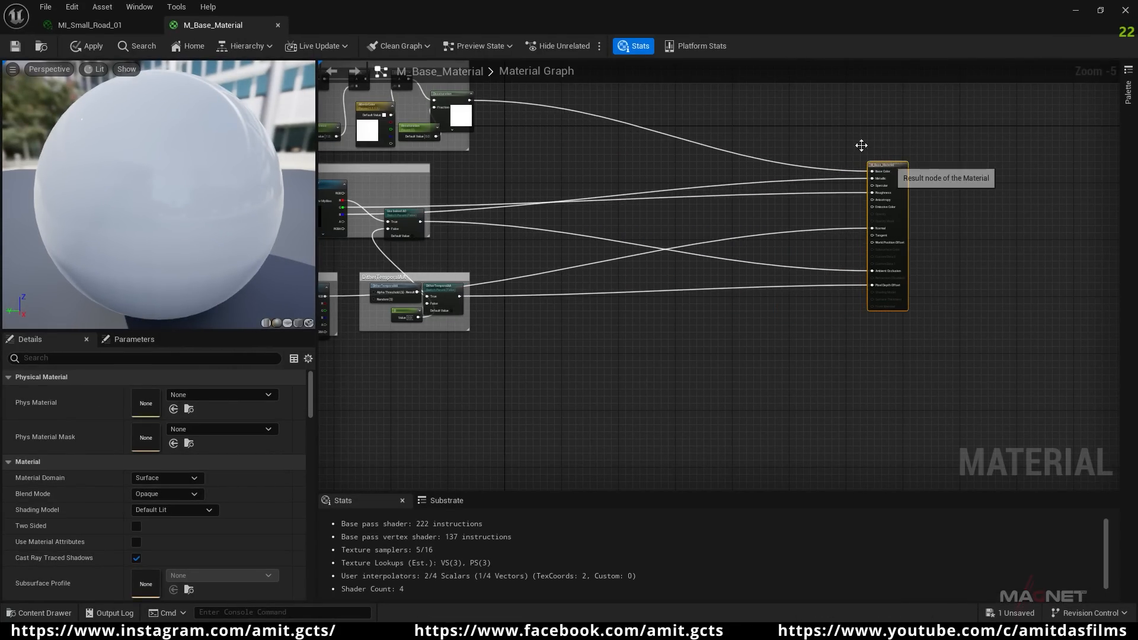
right_click_drag(692, 170, 555, 202)
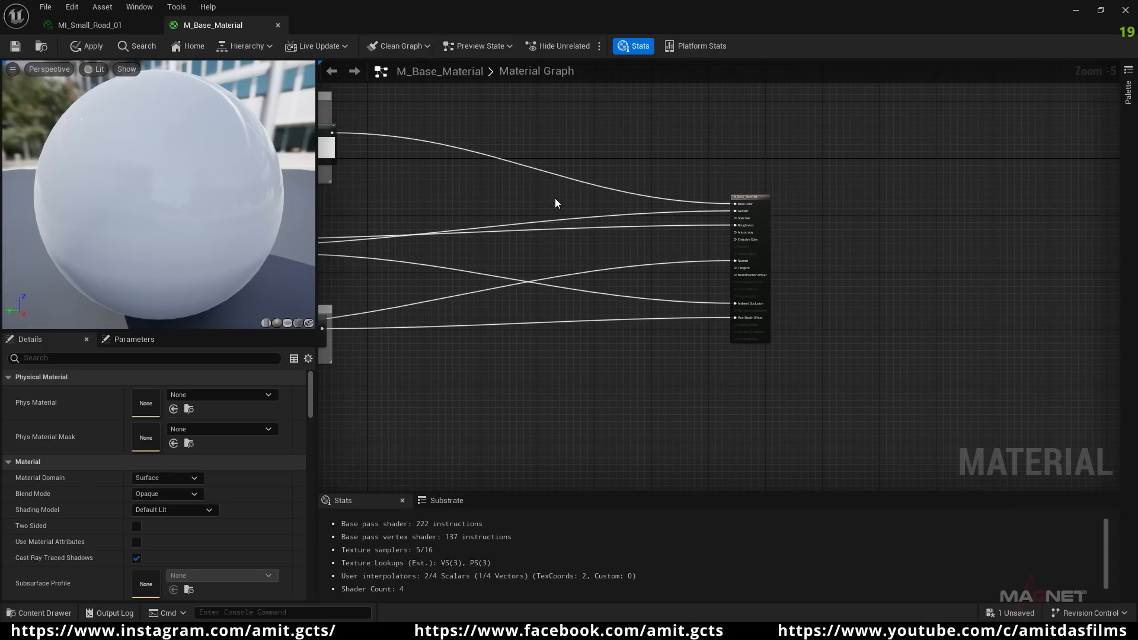
right_click(580, 155)
type("wet")
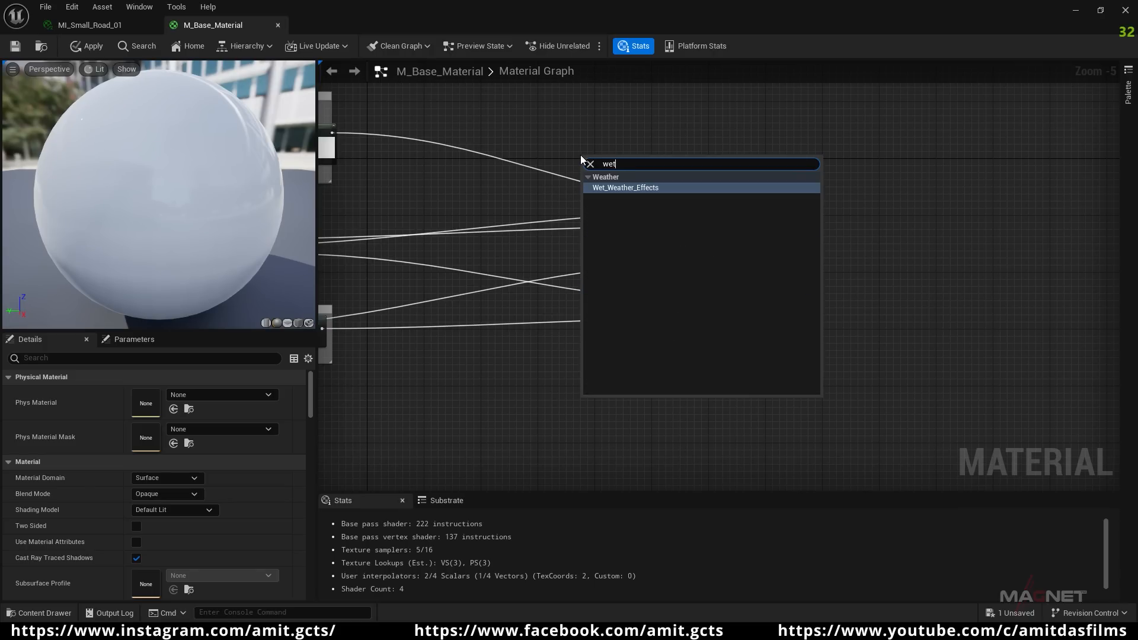
left_click(617, 188)
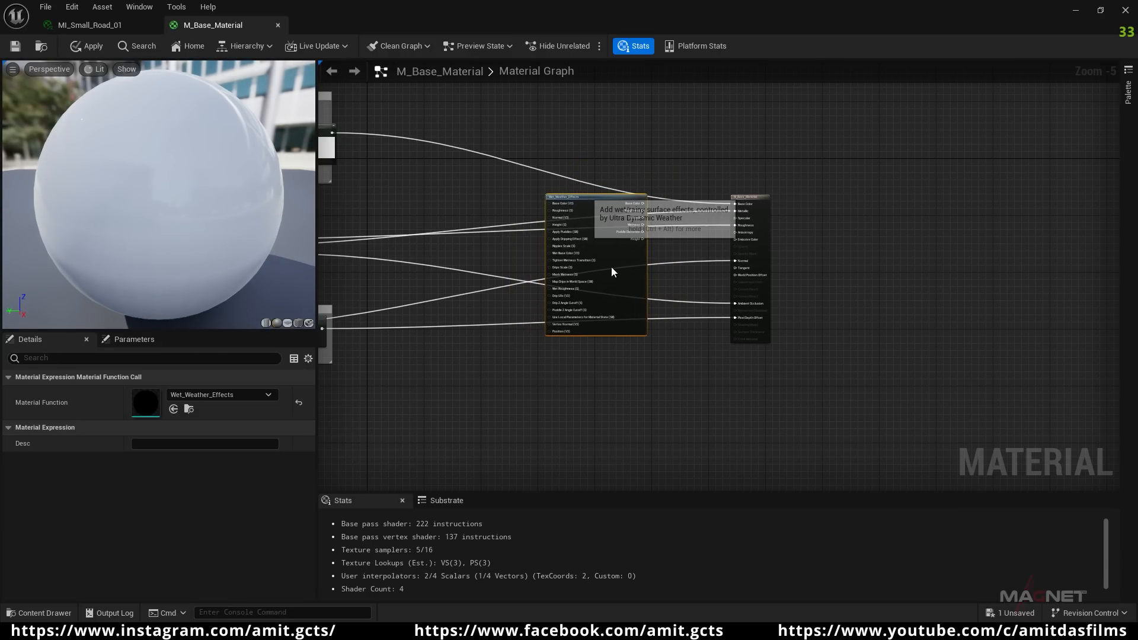
- Shift the result node and the Wet_Weather_Effects node further from the existing node groups in the material graph
scroll(575, 257, "up", 2)
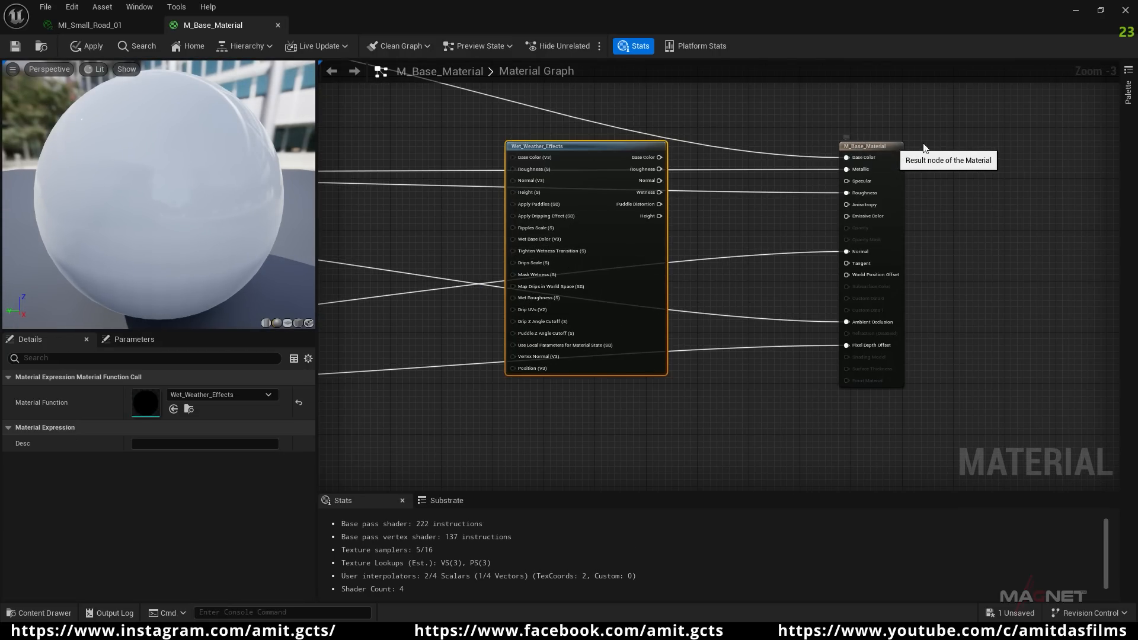
left_click_drag(857, 146, 951, 140)
left_click_drag(617, 149, 687, 142)
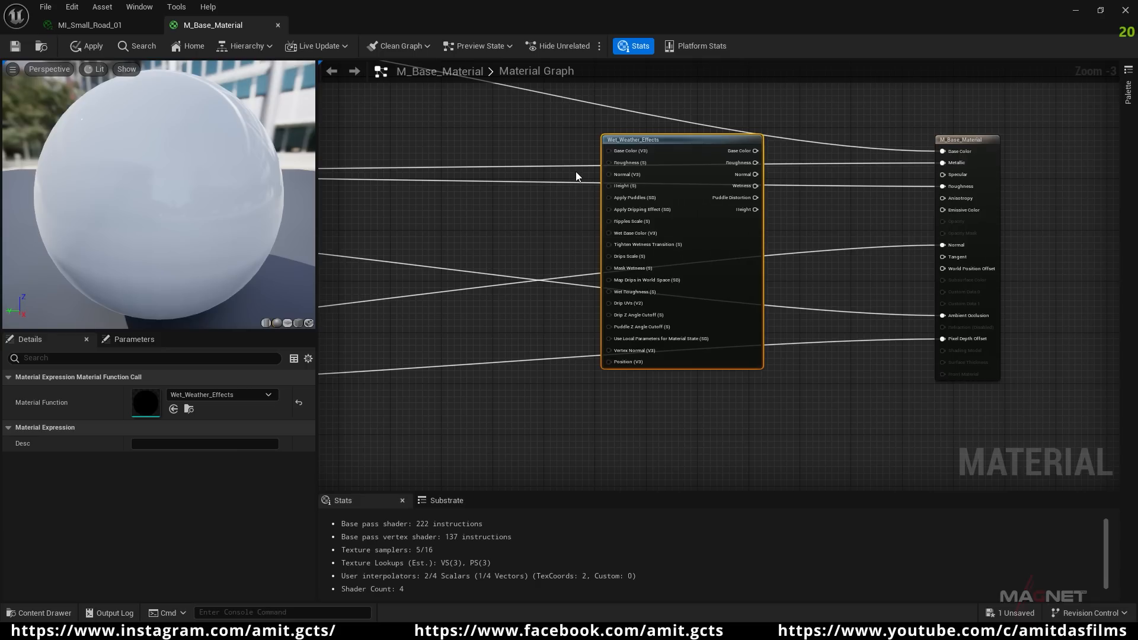
scroll(576, 172, "down", 2)
scroll(600, 175, "up", 2)
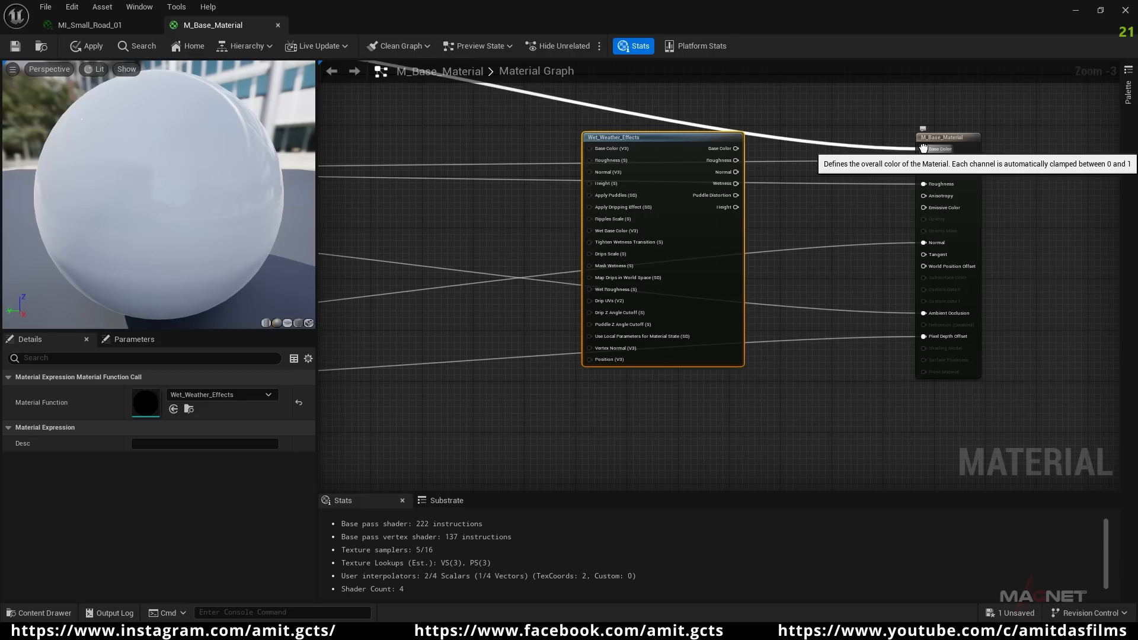
- Reroute the result node's Base Color, Roughness and Normal connections into the matching inputs of the Wet_Weather_Effects node
left_click_drag(923, 148, 589, 147, "ctrl")
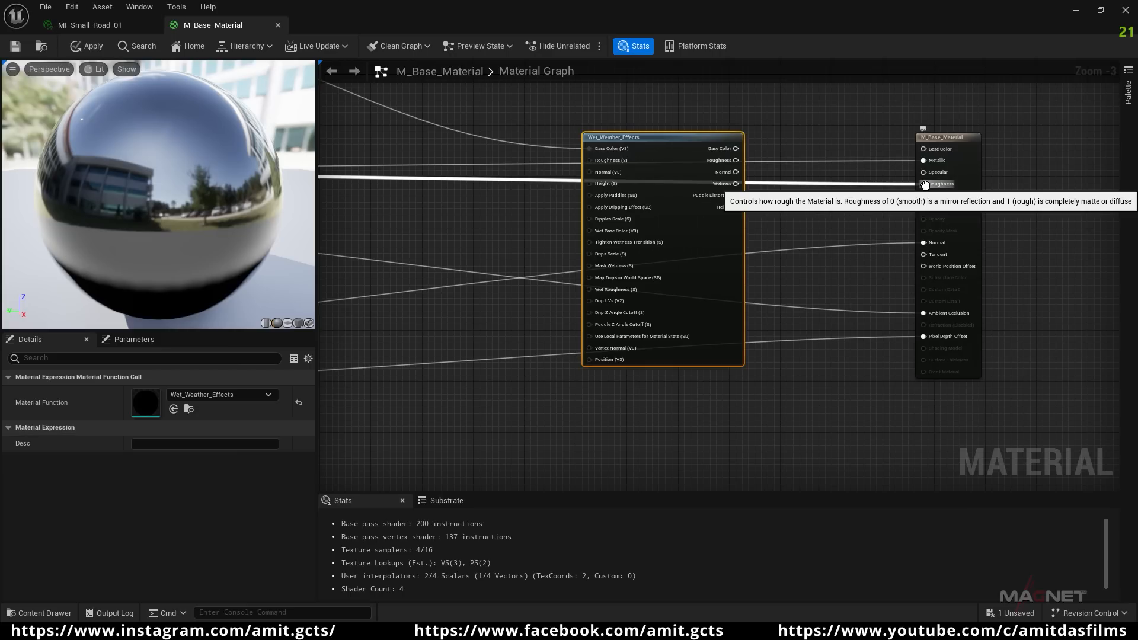
left_click_drag(924, 185, 588, 161, "ctrl")
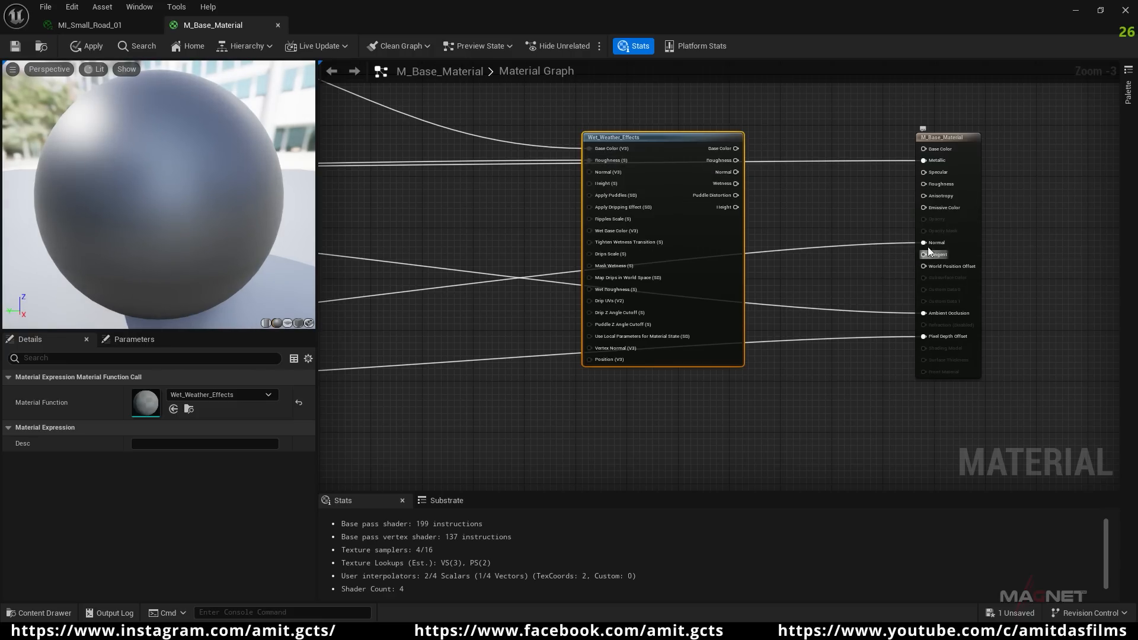
left_click_drag(926, 242, 590, 172, "ctrl")
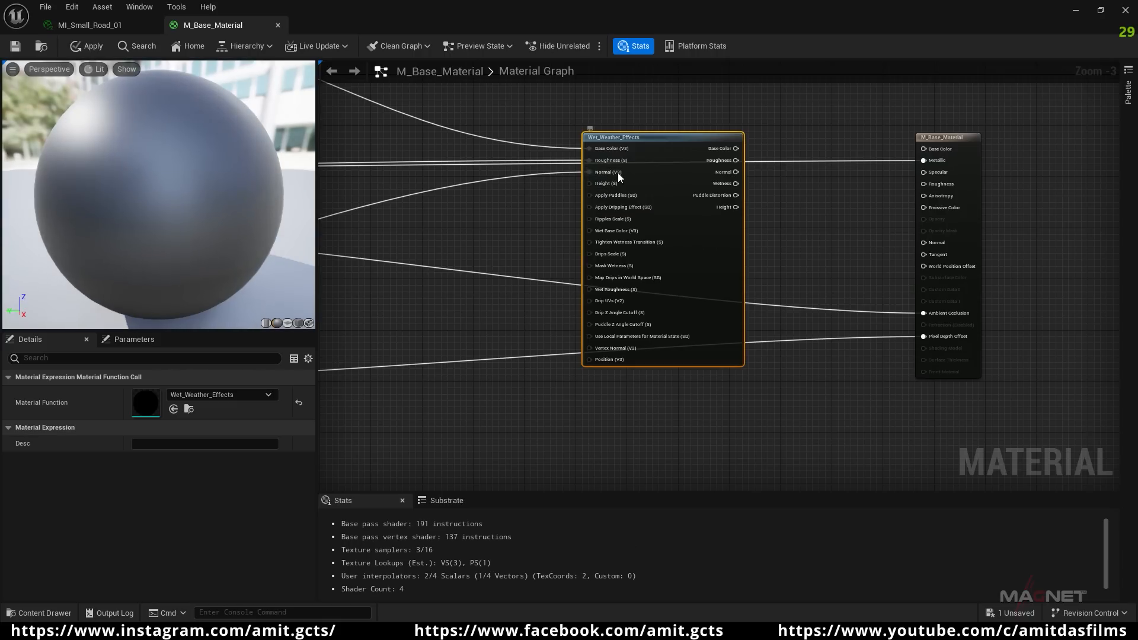
- Connect the Wet_Weather_Effects node's Base Color, Roughness and Normal outputs to the M_Base_Material result node and move it closer to that node
left_click_drag(729, 137, 928, 152)
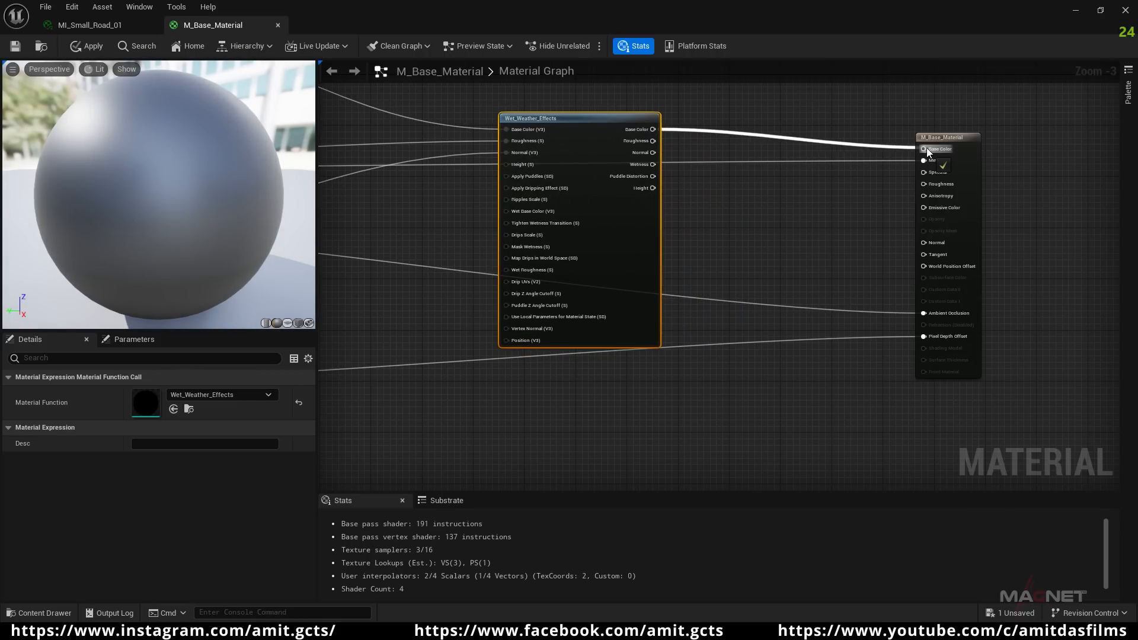
left_click_drag(653, 142, 925, 187)
left_click_drag(653, 153, 930, 248)
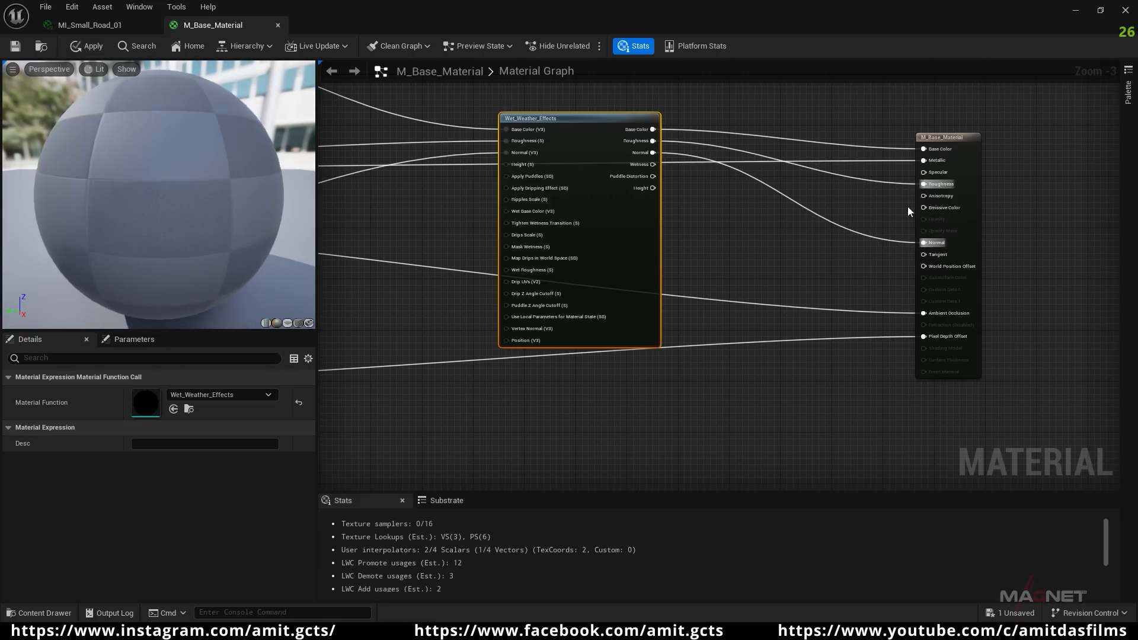
left_click_drag(556, 120, 715, 162)
- Add a StaticBool node set to true to the Apply Puddles input of the Wet_Weather_Effects node
scroll(716, 158, "up", 1)
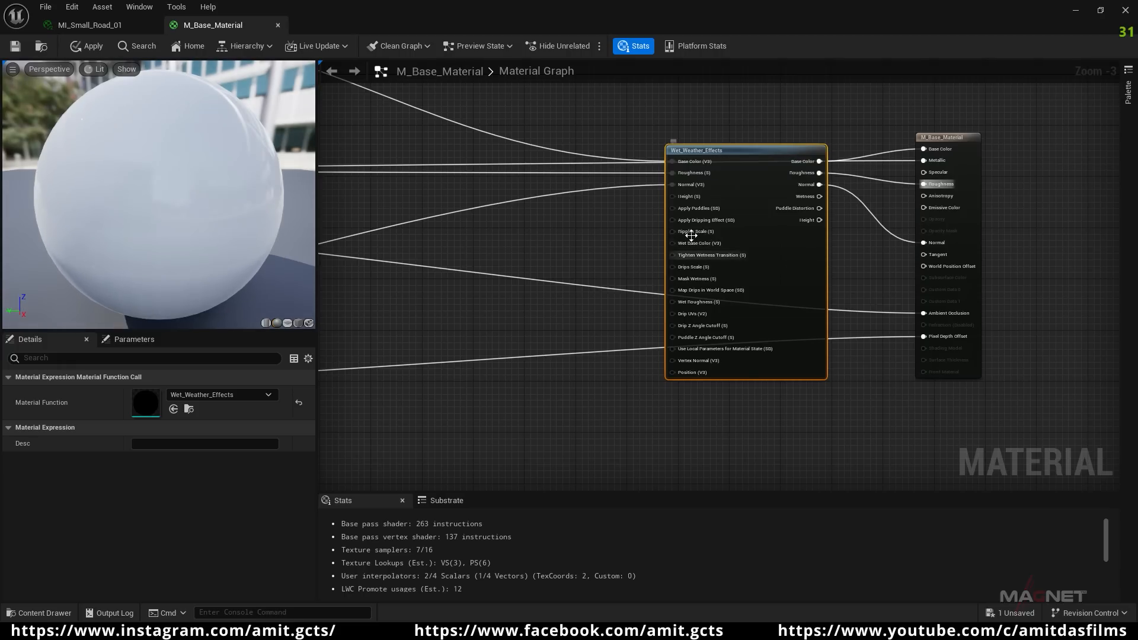
scroll(691, 232, "up", 2)
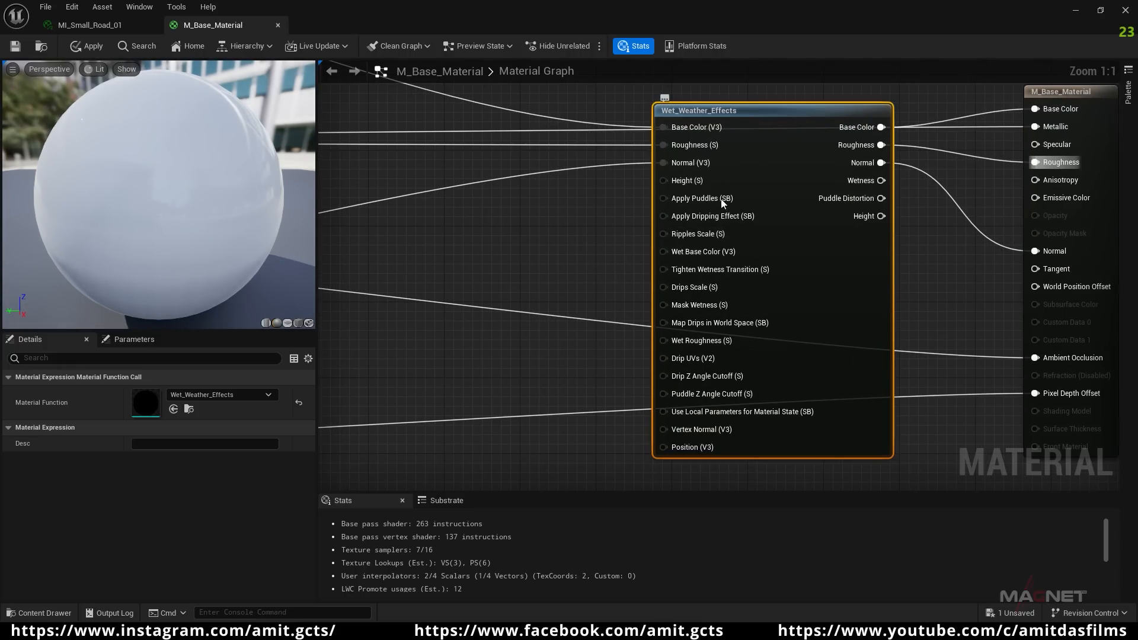
mouse_move(737, 218)
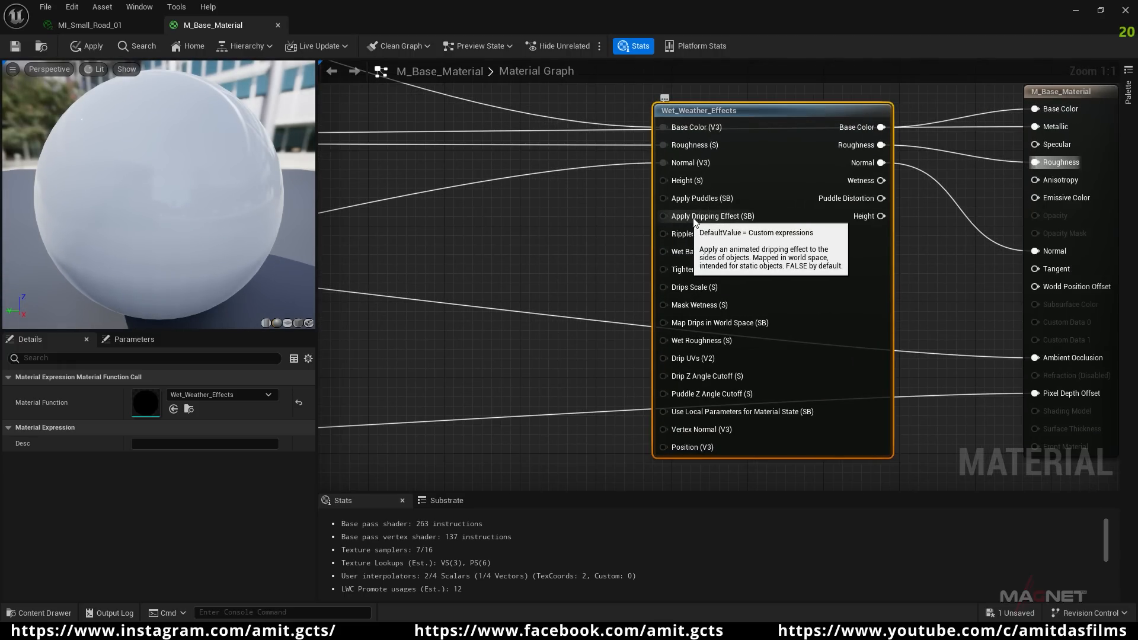
mouse_move(716, 200)
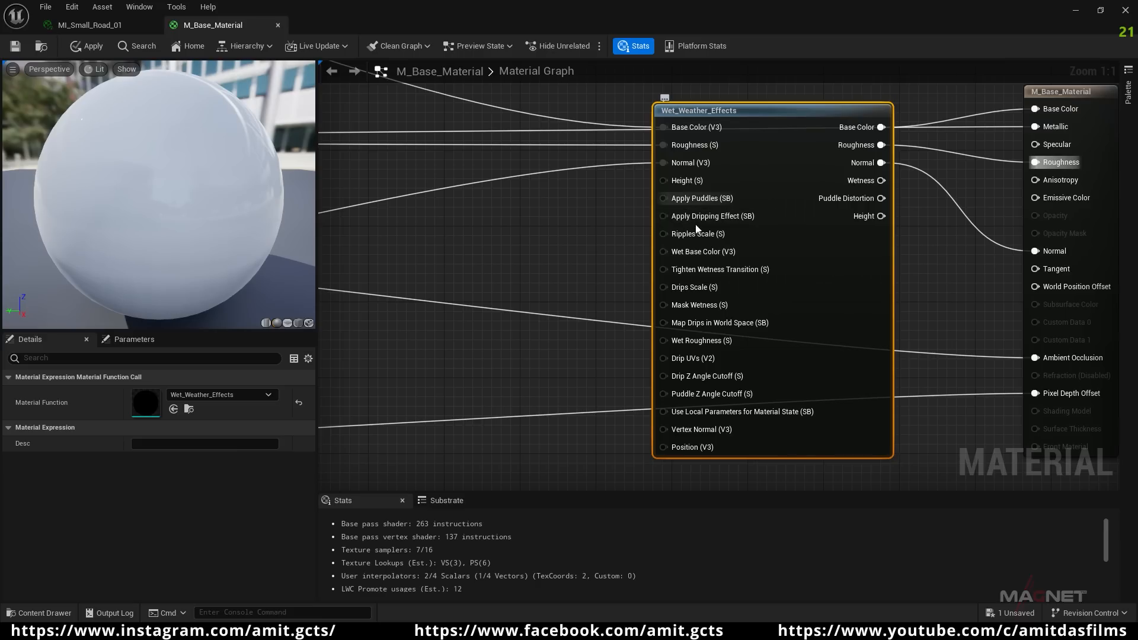
mouse_move(675, 199)
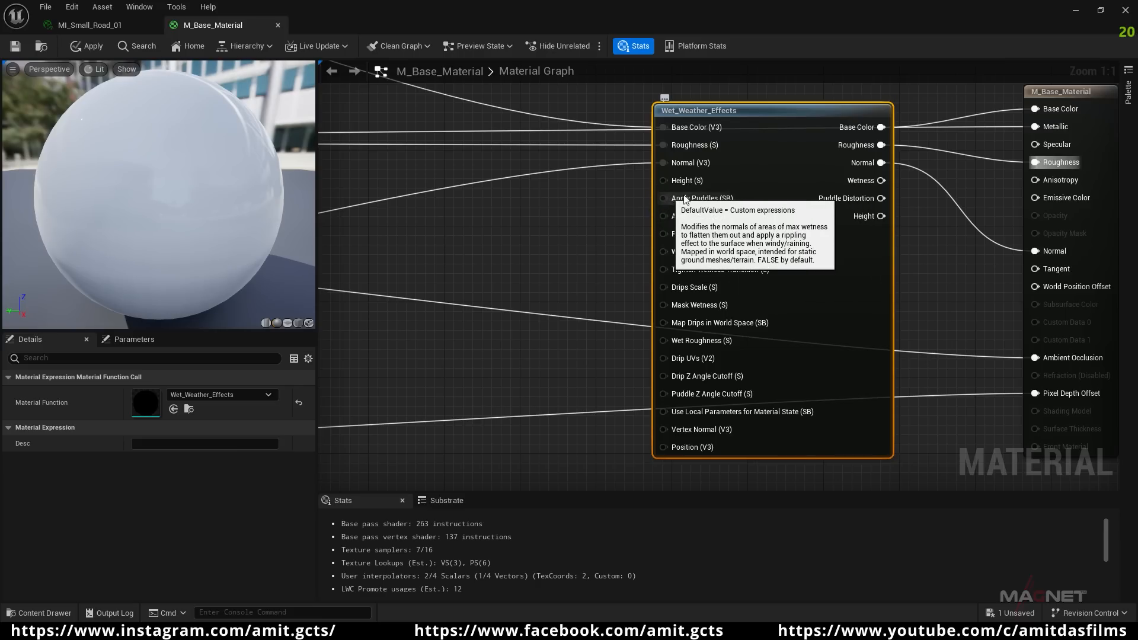
left_click_drag(664, 199, 540, 248)
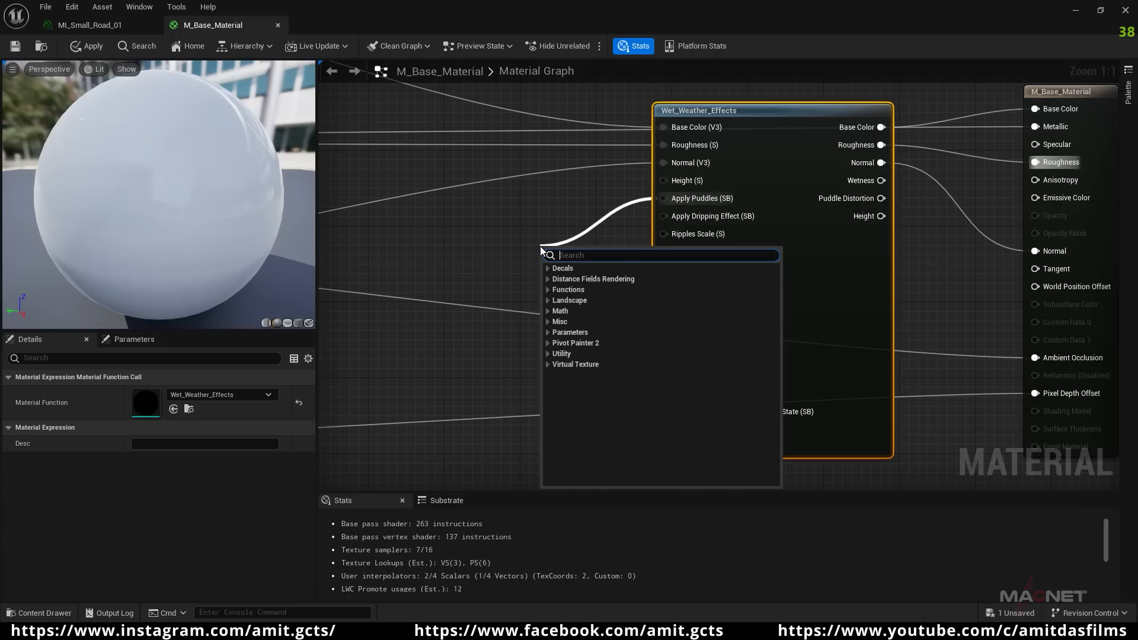
type("static")
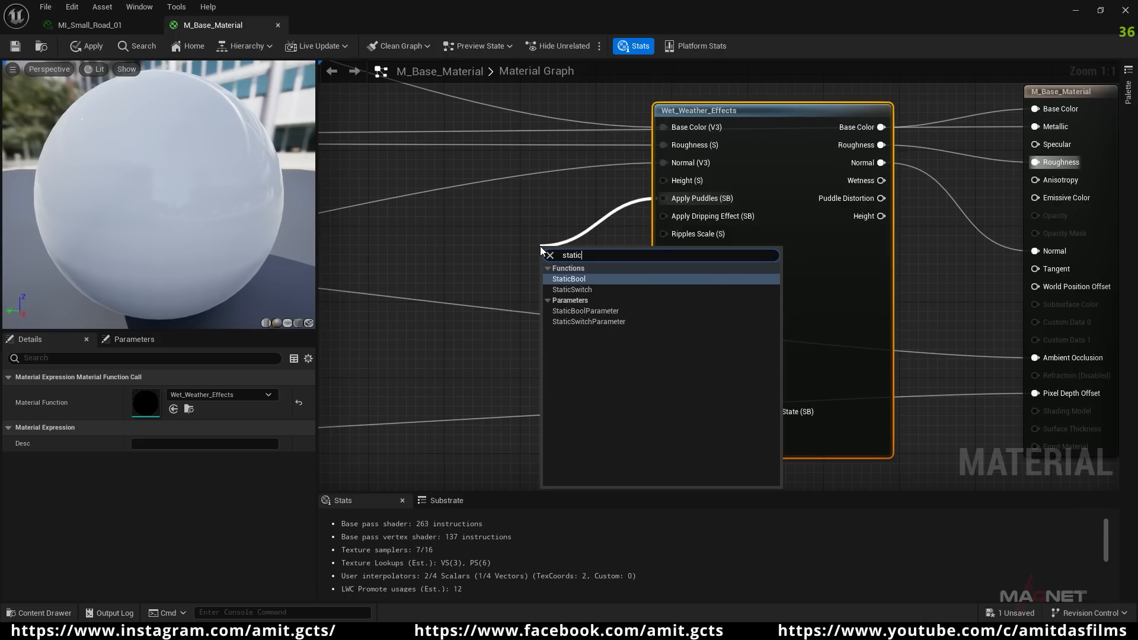
left_click(572, 280)
left_click_drag(577, 254, 520, 224)
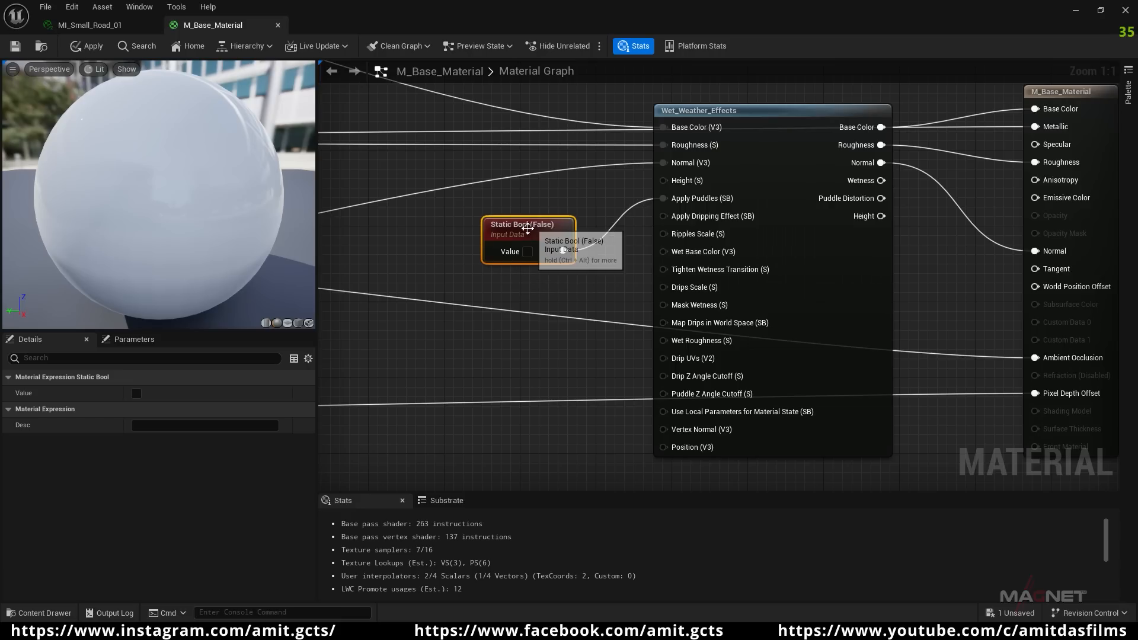
left_click(527, 252)
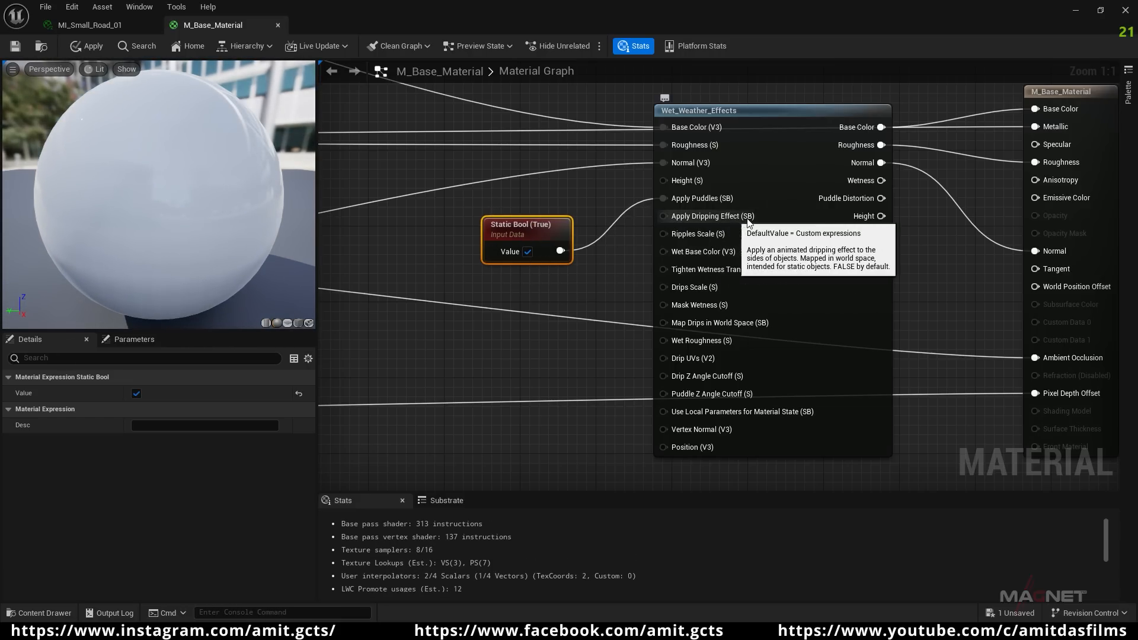
- Feed the Apply Dripping Effect input from a second StaticBool node set to true, placed below the first one
left_click_drag(665, 217, 556, 290)
type("static")
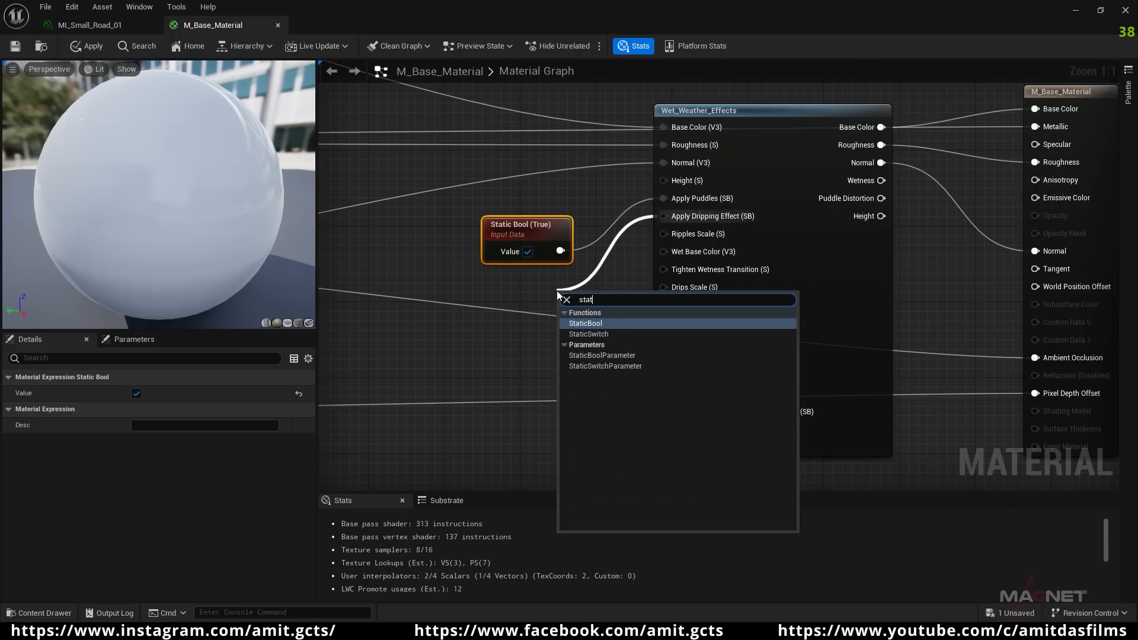
left_click(592, 324)
left_click_drag(602, 302, 519, 285)
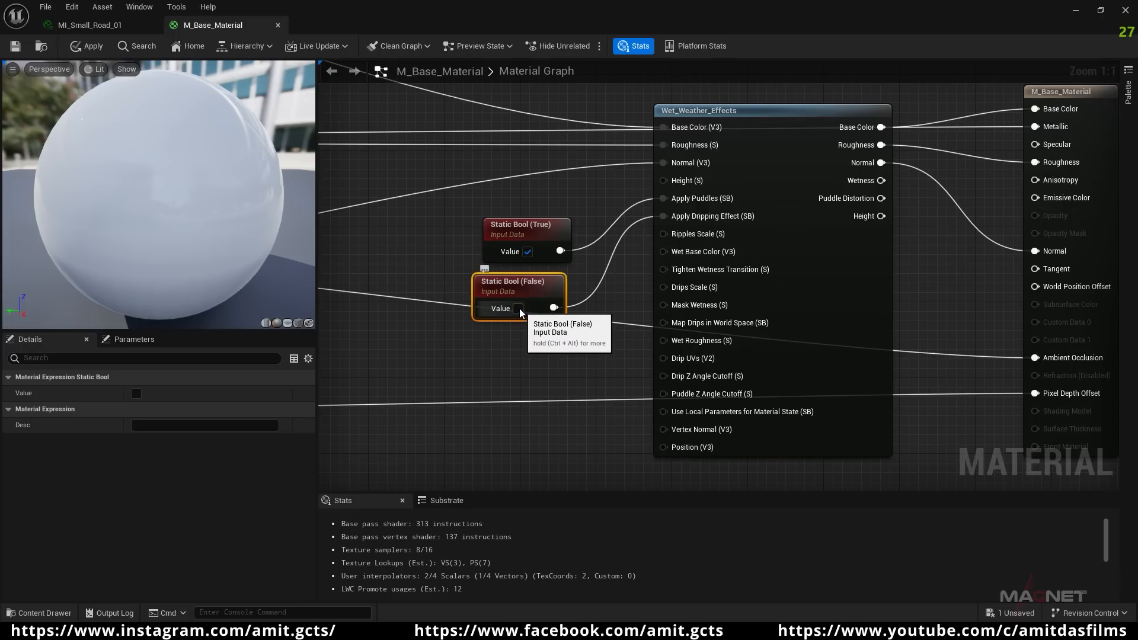
left_click(518, 308)
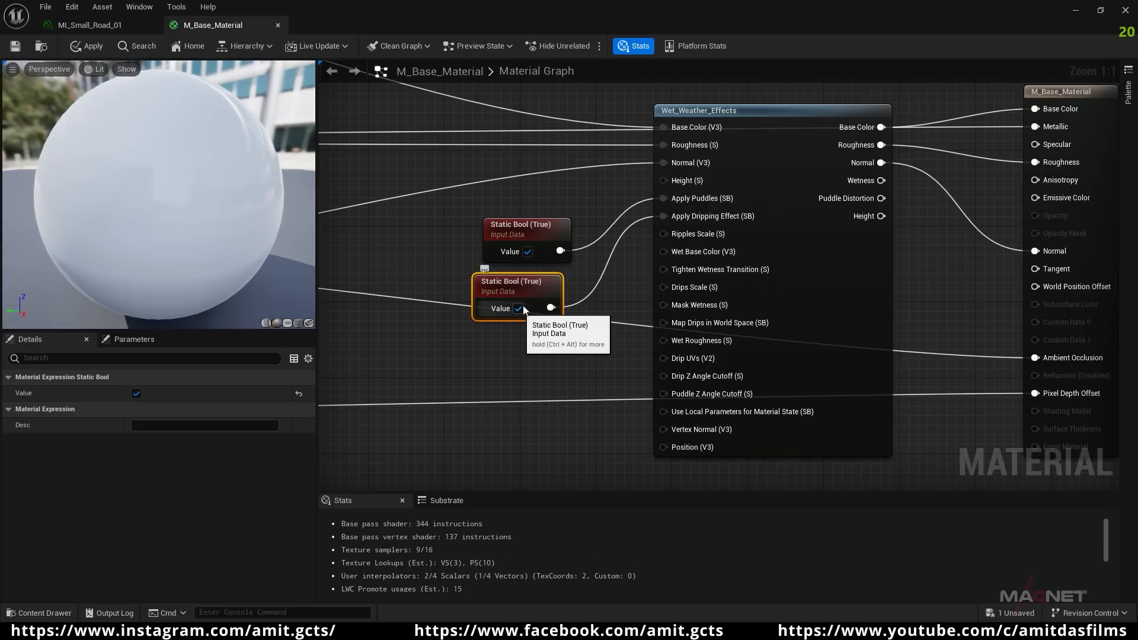
- Add a ScalarParameter with a default value of 1.0 to the Mask Wetness input and place it below the Static Bool nodes
mouse_move(681, 307)
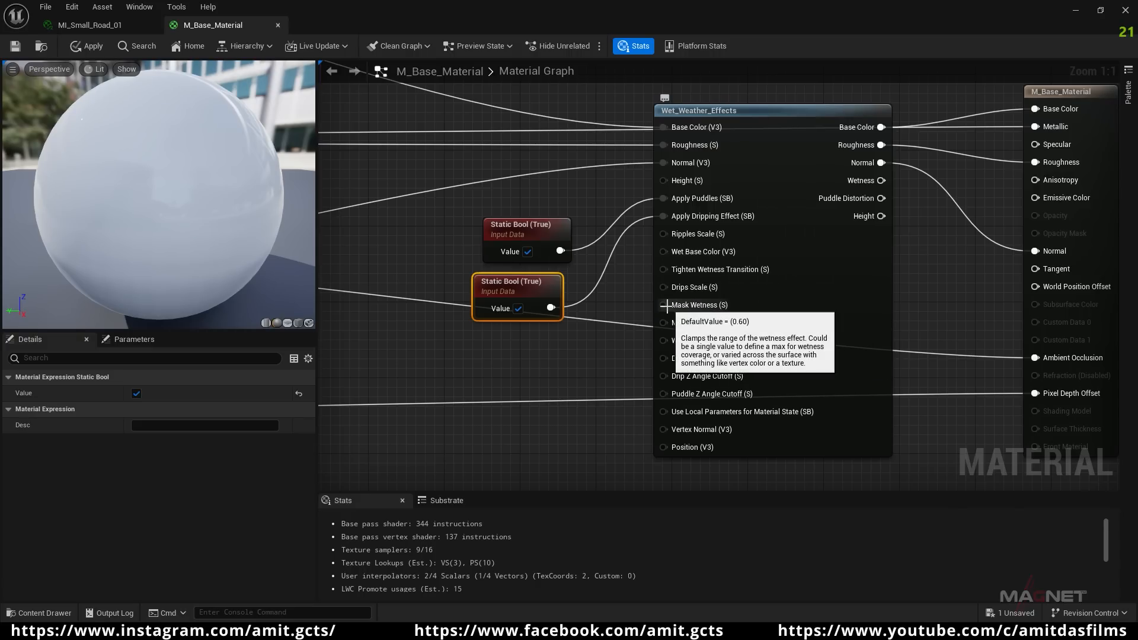
left_click_drag(666, 306, 525, 372)
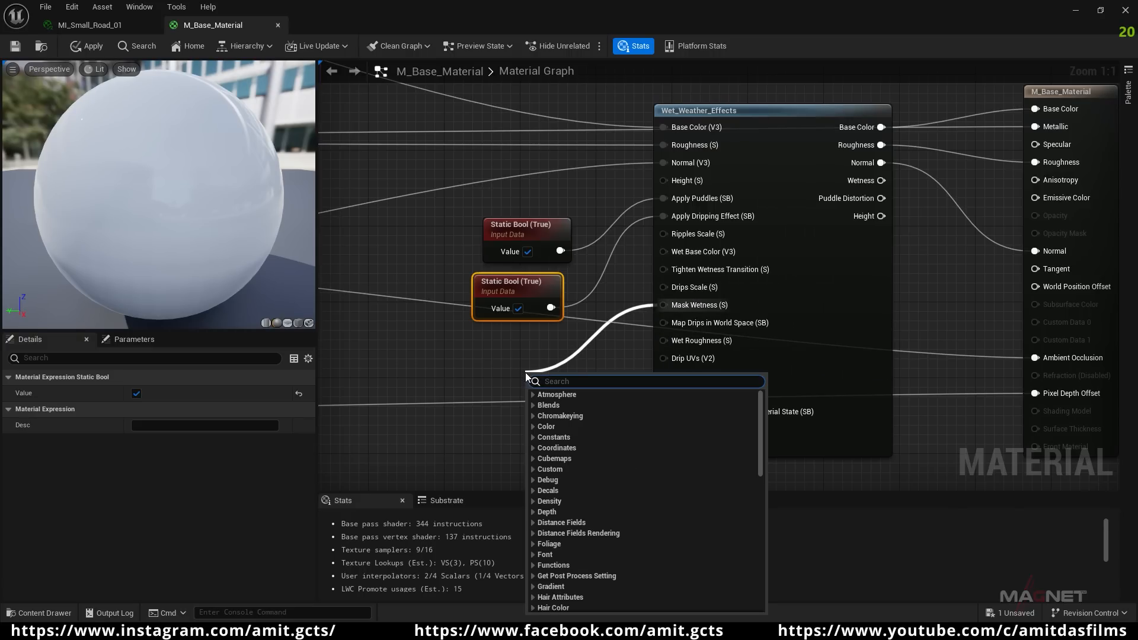
type("sca")
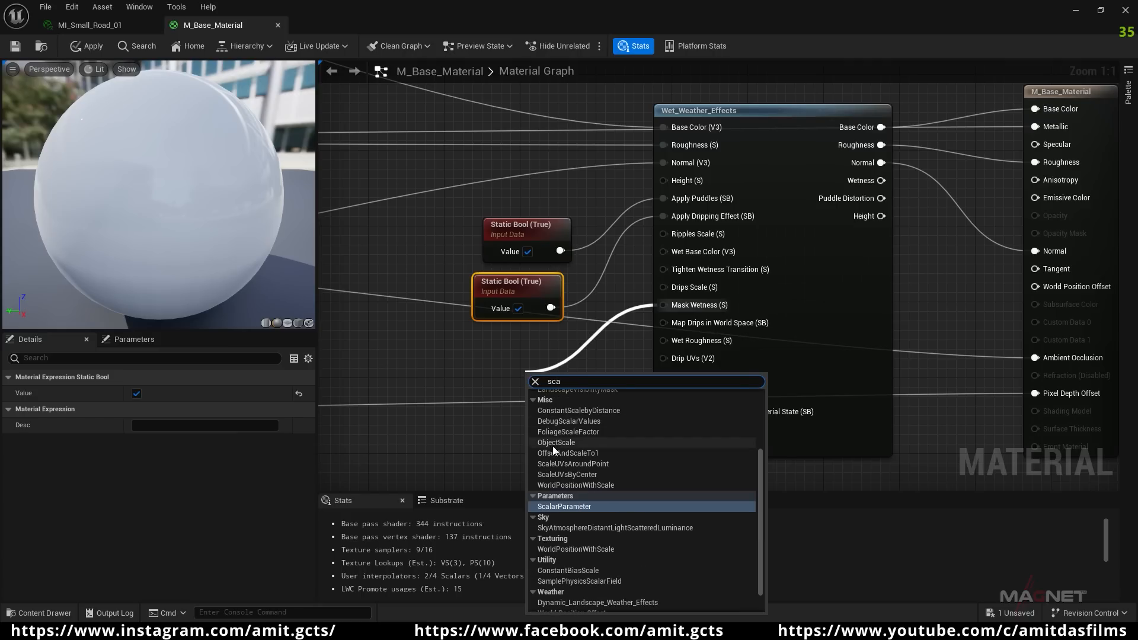
left_click(564, 506)
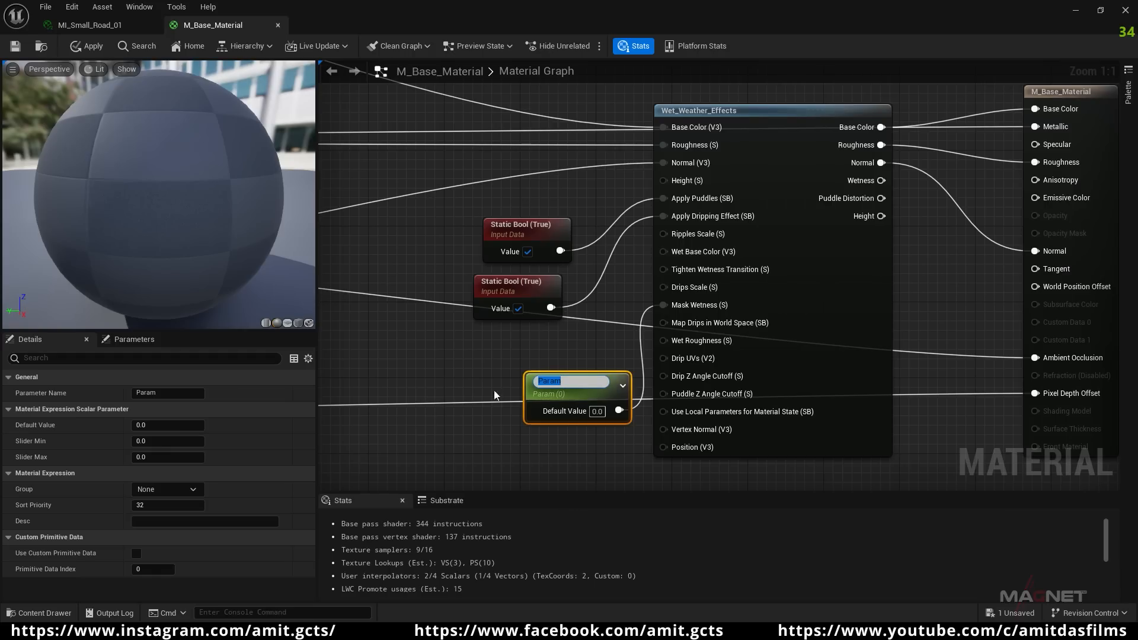
left_click_drag(562, 390, 504, 348)
left_click(536, 366)
type("1")
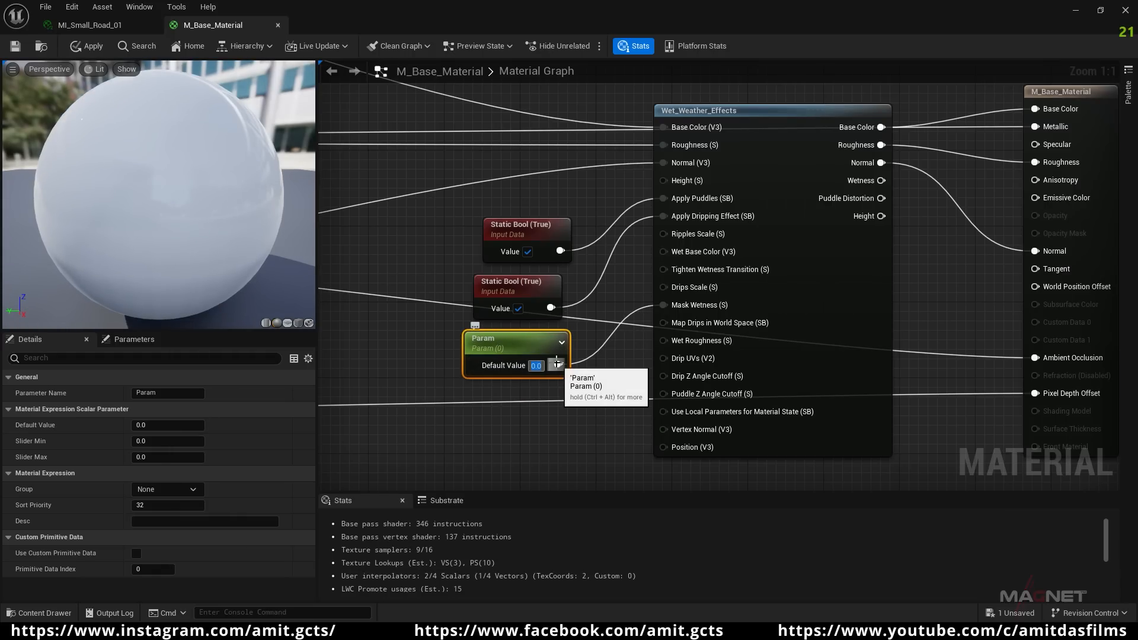
key("Return")
left_click(545, 444)
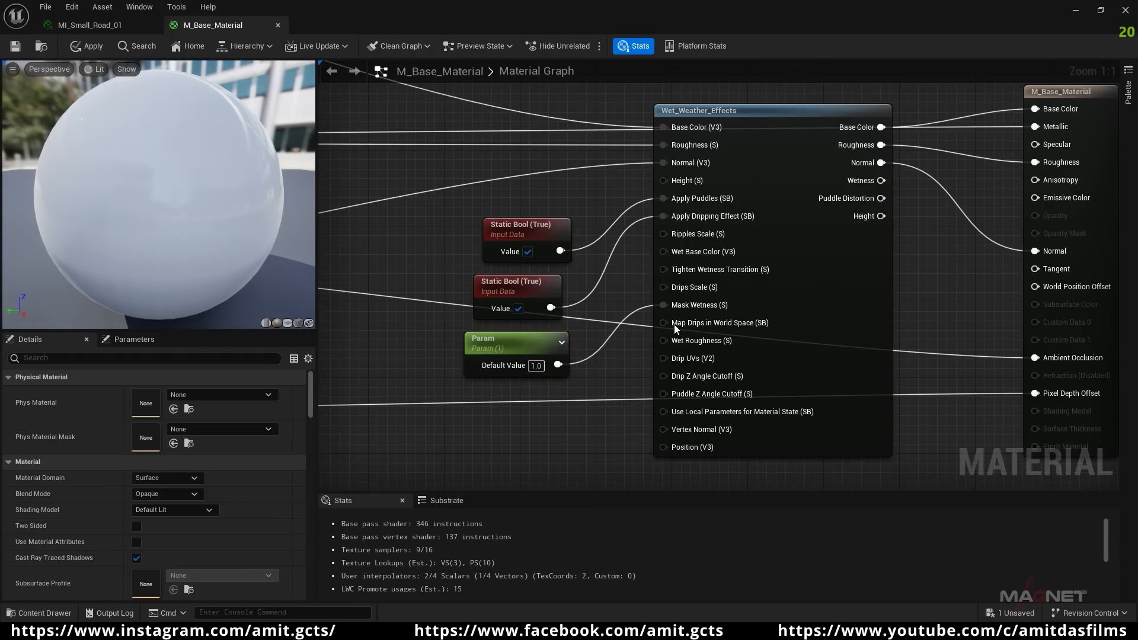
- Apply the changes to M_Base_Material and close the material editor window
scroll(674, 324, "down", 3)
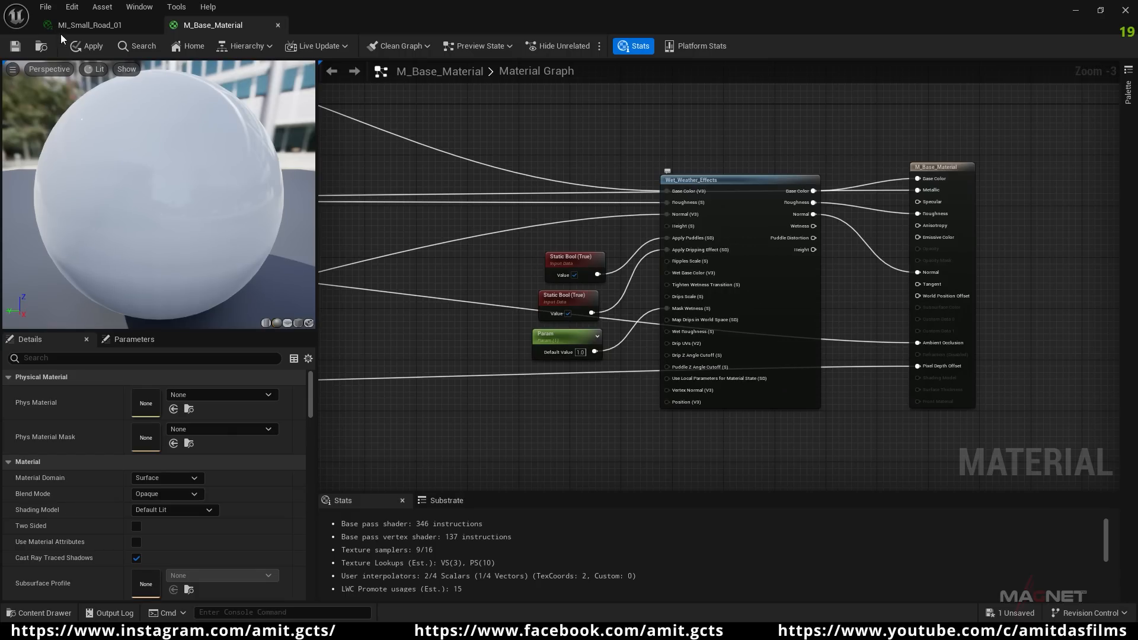
left_click(92, 47)
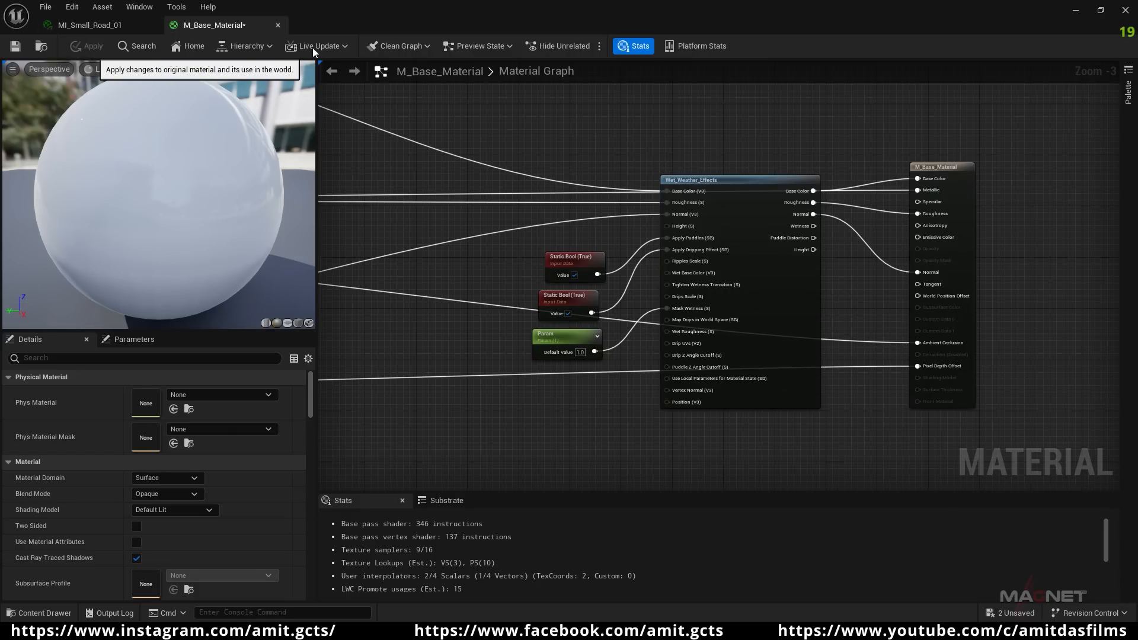
left_click(1125, 10)
- Examine the wetness, puddles and dripping effect on the road and building walls in the level
key("f")
key("w")
right_click_drag(406, 226, 328, 163)
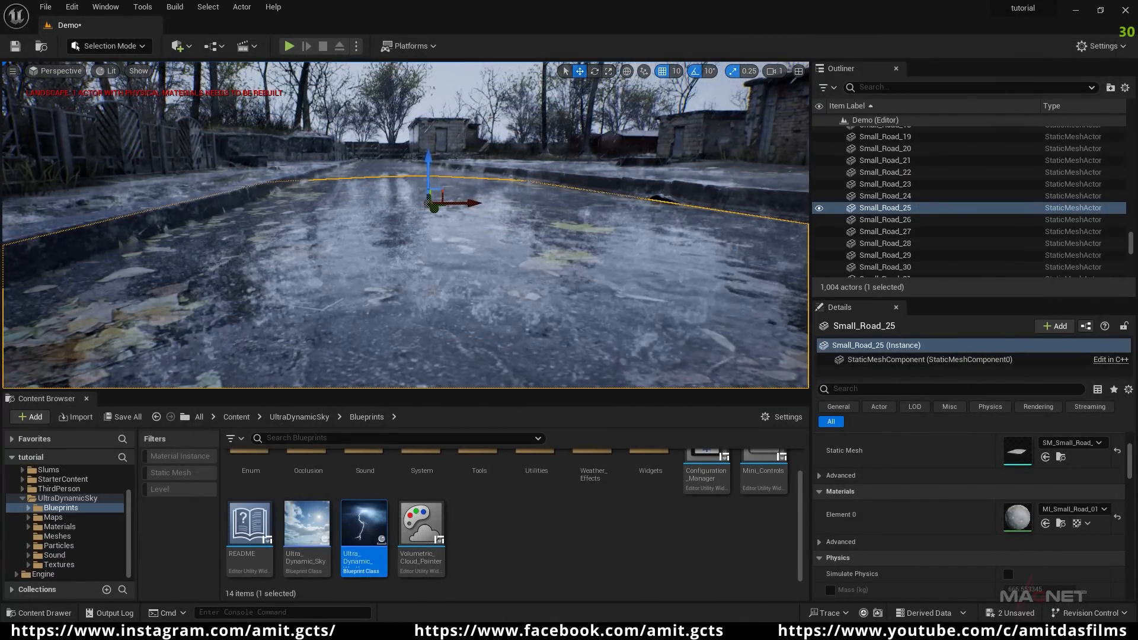
mouse_move(387, 291)
right_mouse_down()
mouse_move(504, 255)
mouse_move(474, 246)
mouse_move(391, 278)
mouse_move(329, 246)
mouse_move(371, 288)
right_mouse_up()
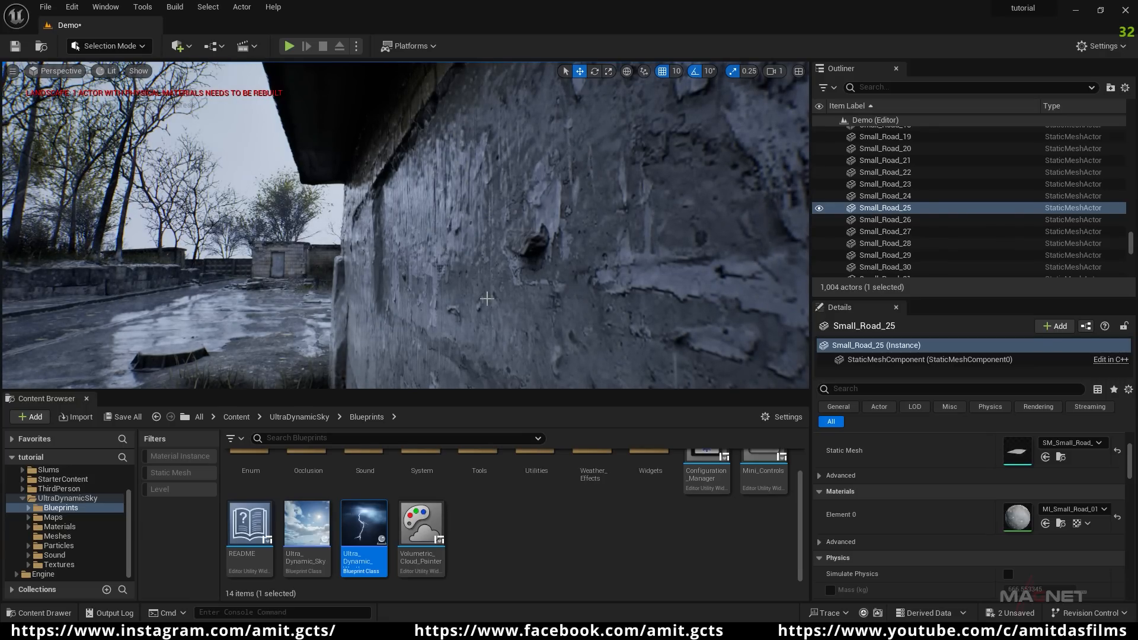
key("f")
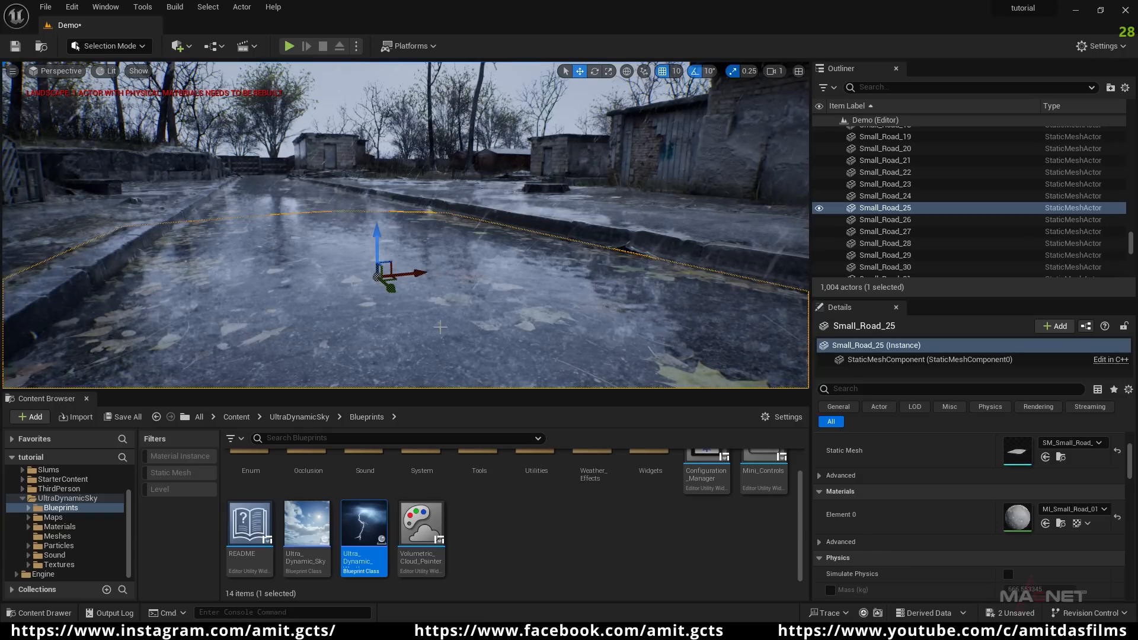
left_click_drag(405, 237, 421, 261, "alt")
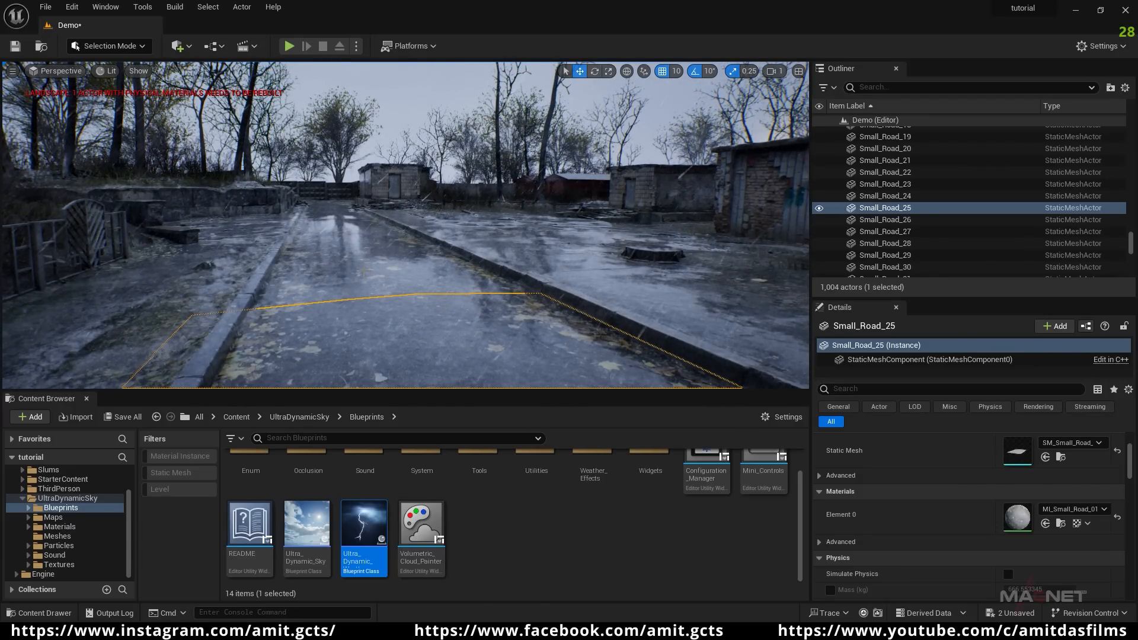
right_click_drag(366, 279, 447, 348)
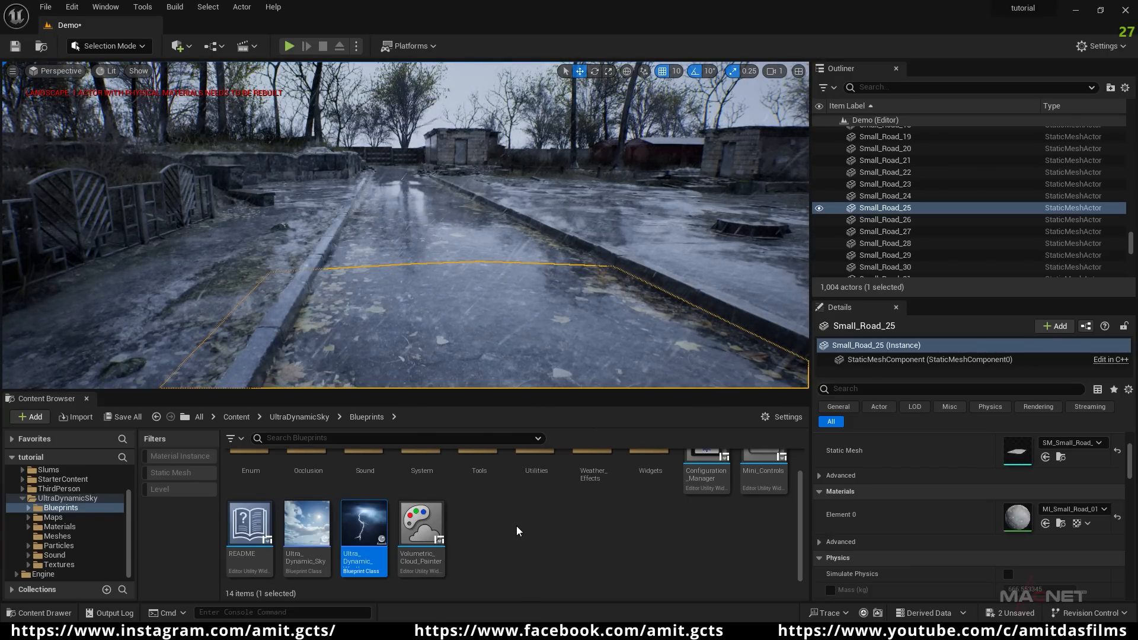
- Import the Rusty Metal Cabinet 3D asset from Quixel Bridge and show its folder in the project content
scroll(65, 510, "up", 2)
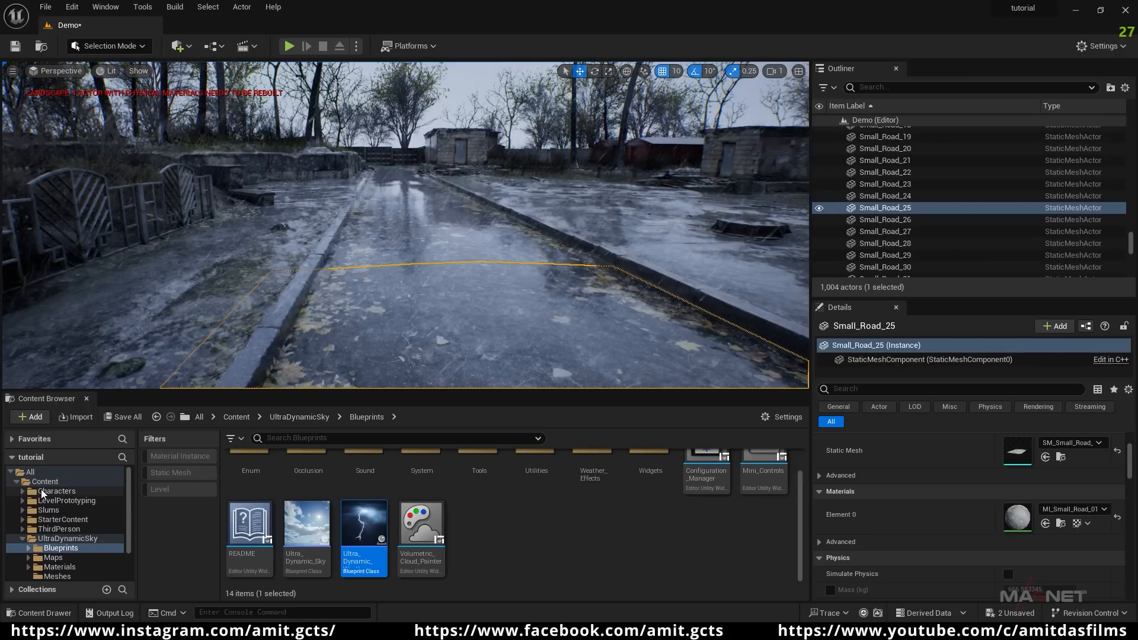
left_click(37, 482)
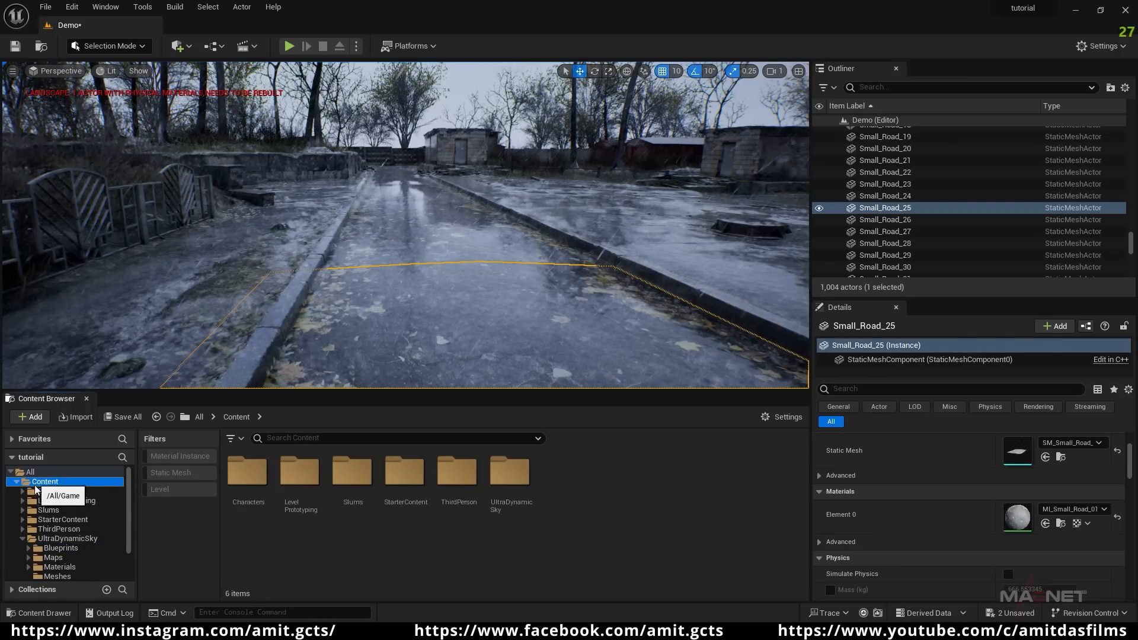
right_click(347, 542)
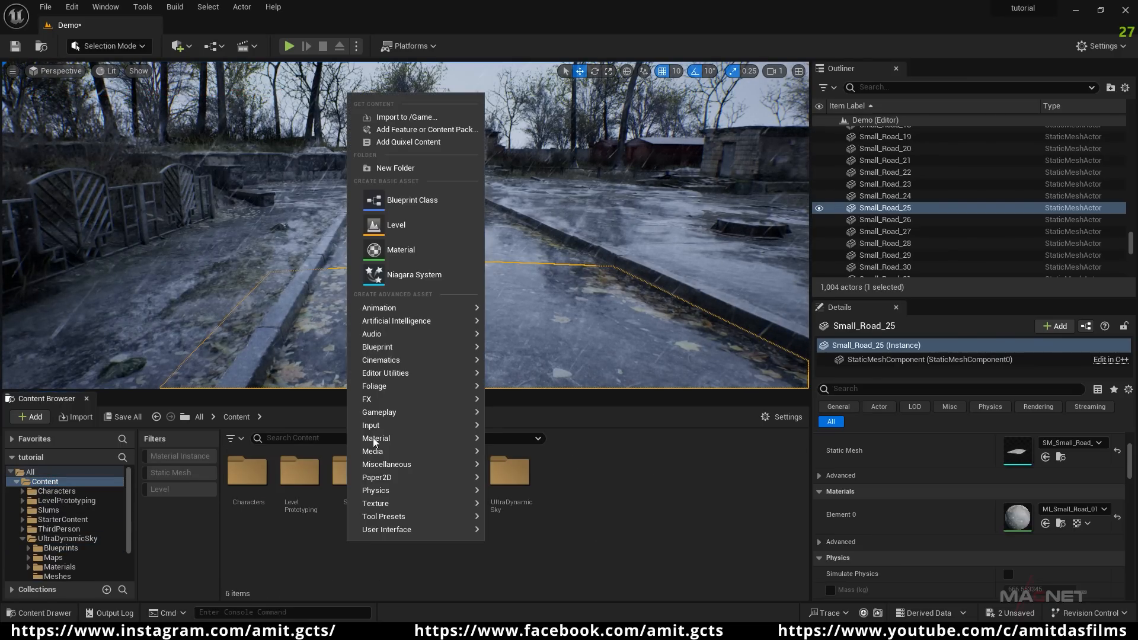
left_click(427, 141)
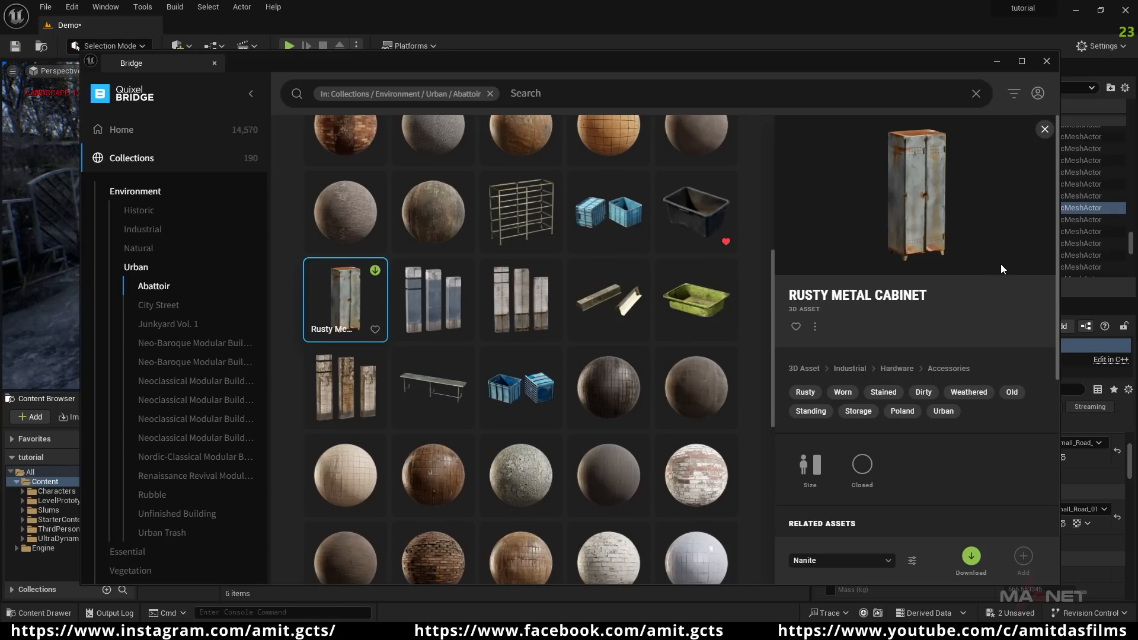
left_click(423, 384)
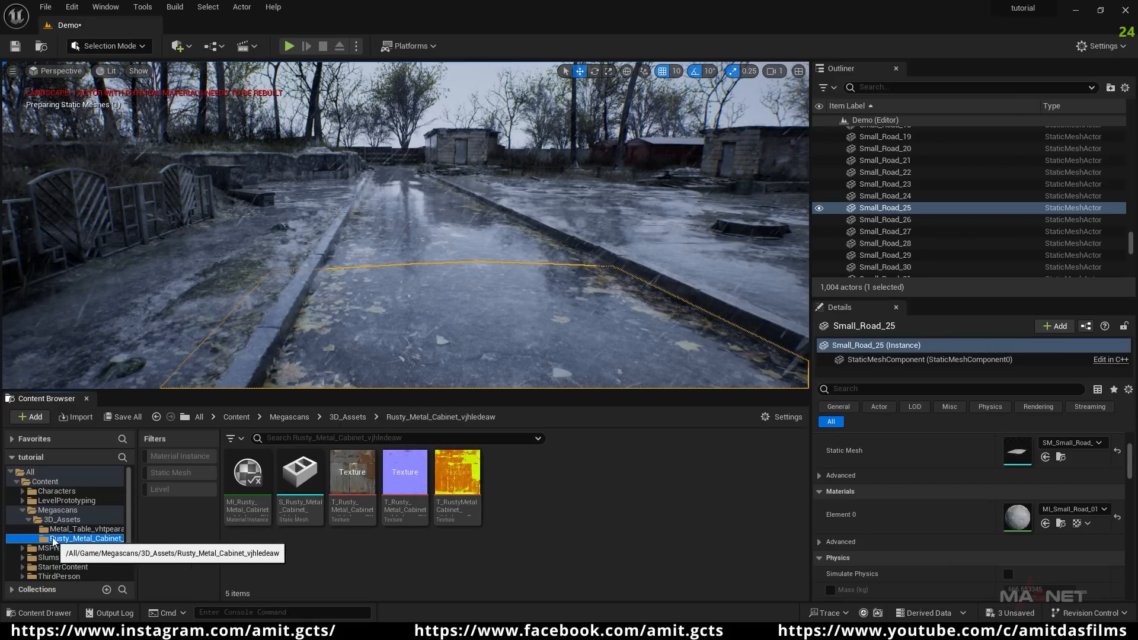
- Place the Rusty Metal Cabinet static mesh beside the road in the level and examine its surface up close
left_click(298, 478)
left_click_drag(298, 478, 226, 299)
key("f")
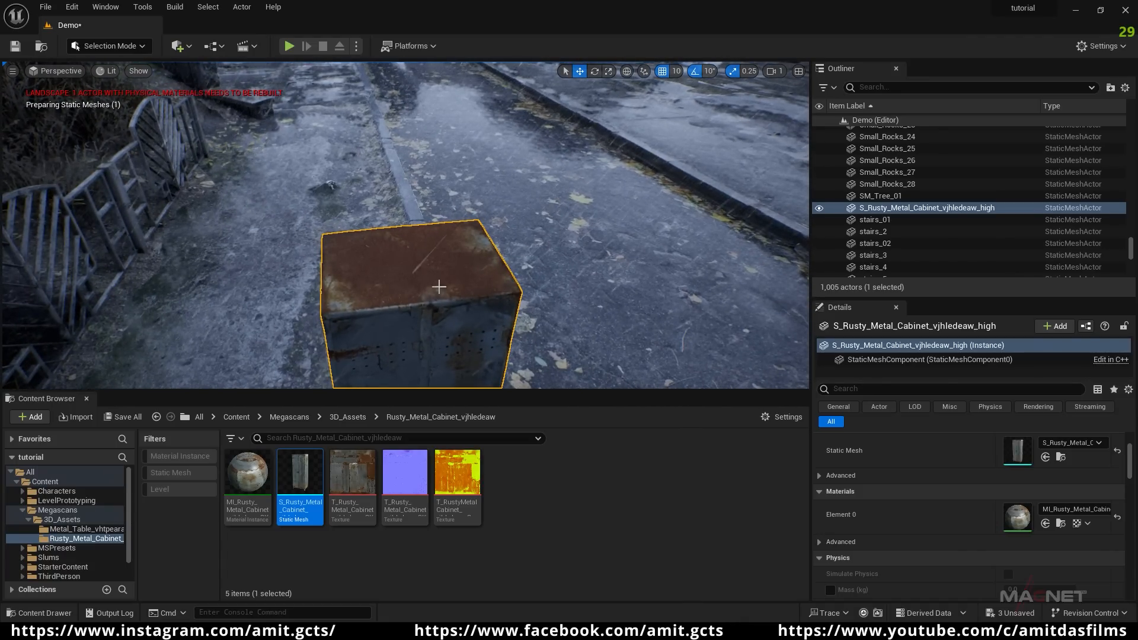
mouse_move(424, 273)
left_mouse_down("alt")
mouse_move(344, 273)
mouse_move(420, 282)
left_mouse_up("alt")
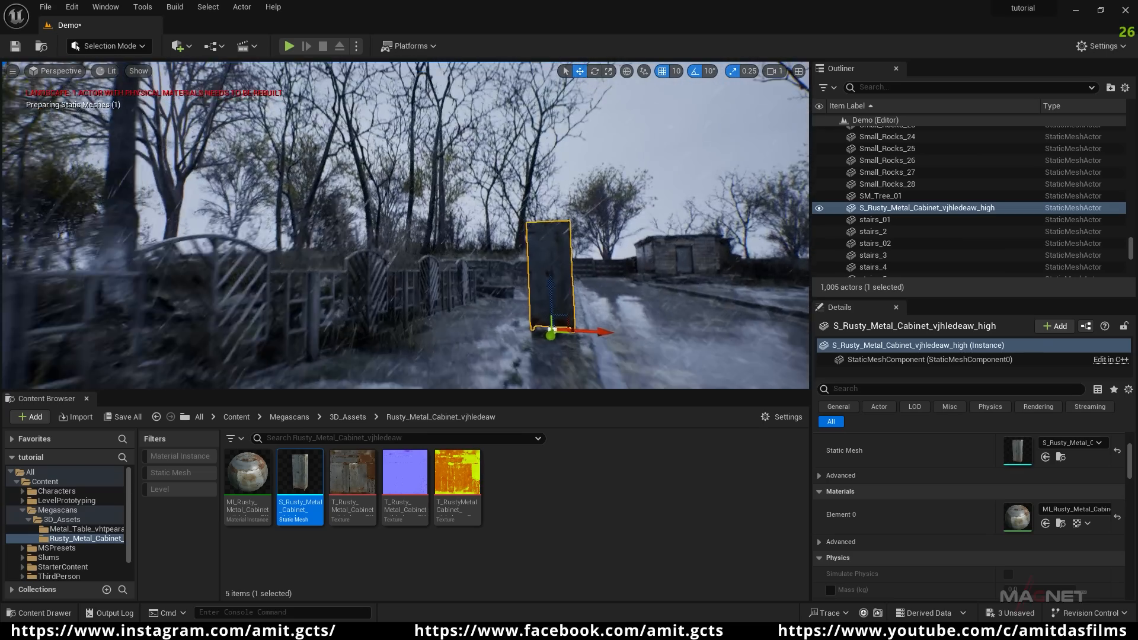
key("w")
mouse_move(422, 295)
right_mouse_down()
mouse_move(460, 295)
mouse_move(474, 320)
mouse_move(433, 302)
mouse_move(420, 269)
mouse_move(430, 283)
right_mouse_up()
key("d")
key("q")
key("w")
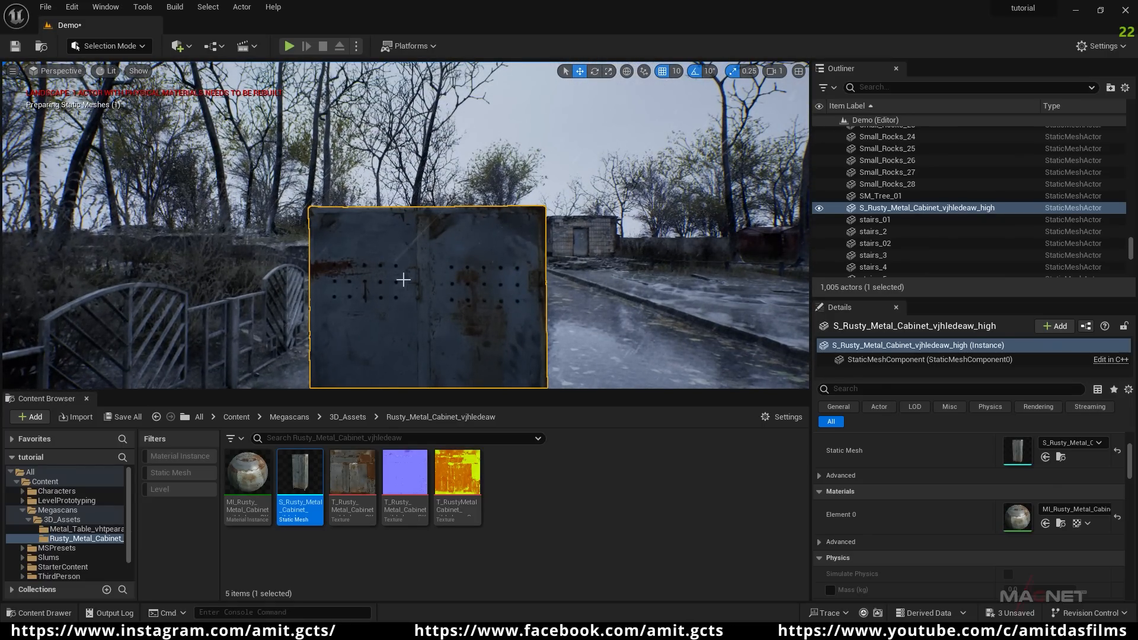
- Place the S_Metal_Table_vhtpearaw_high_Var1 static mesh from the Metal_Table_vhtpearaw folder on the road beside the rusty cabinet
right_click_drag(622, 270, 624, 311)
key("s")
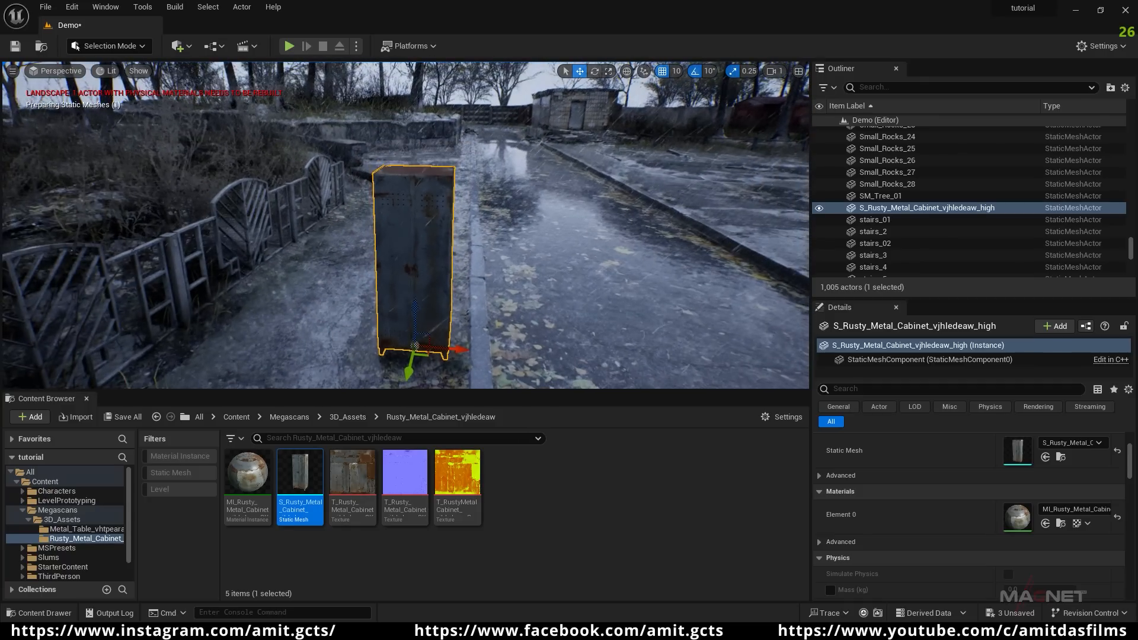
left_click(73, 529)
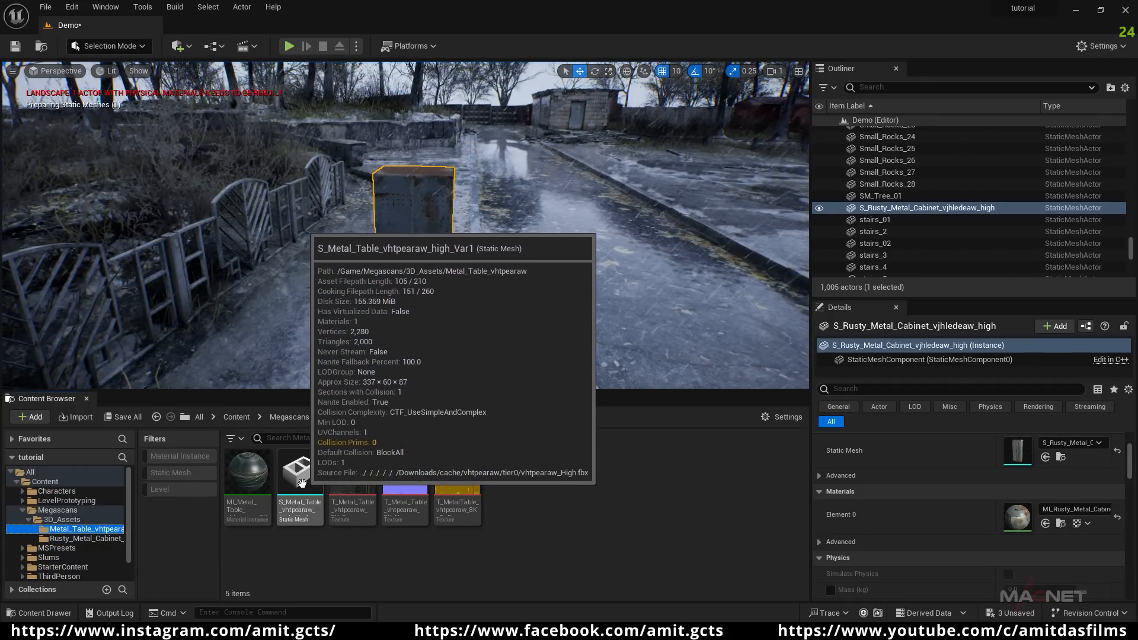
left_click_drag(295, 483, 451, 368)
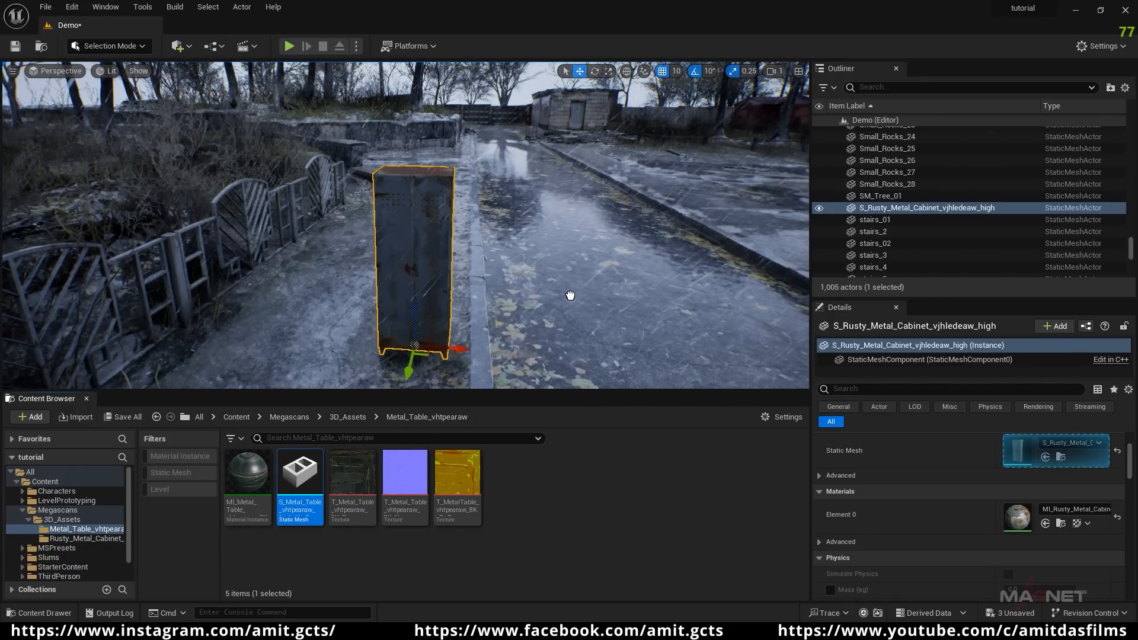
left_click_drag(571, 296, 560, 298)
- Examine the wetness on the metal table and the rusty cabinet from several angles
right_click_drag(560, 299, 581, 287)
key("d")
key("w")
key("s")
key("a")
right_click_drag(427, 268, 437, 216)
key("w")
key("d")
- Open the Rusty Metal Cabinet static mesh in a reduced window beside the level view and add a box simplified collision
left_click(437, 216)
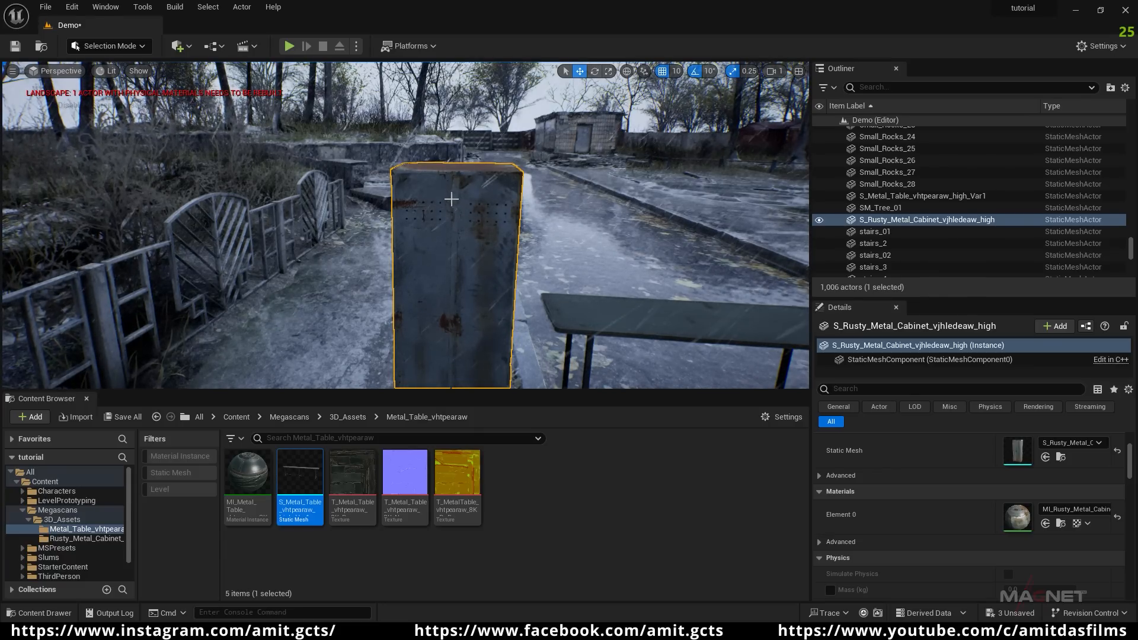
left_click(94, 539)
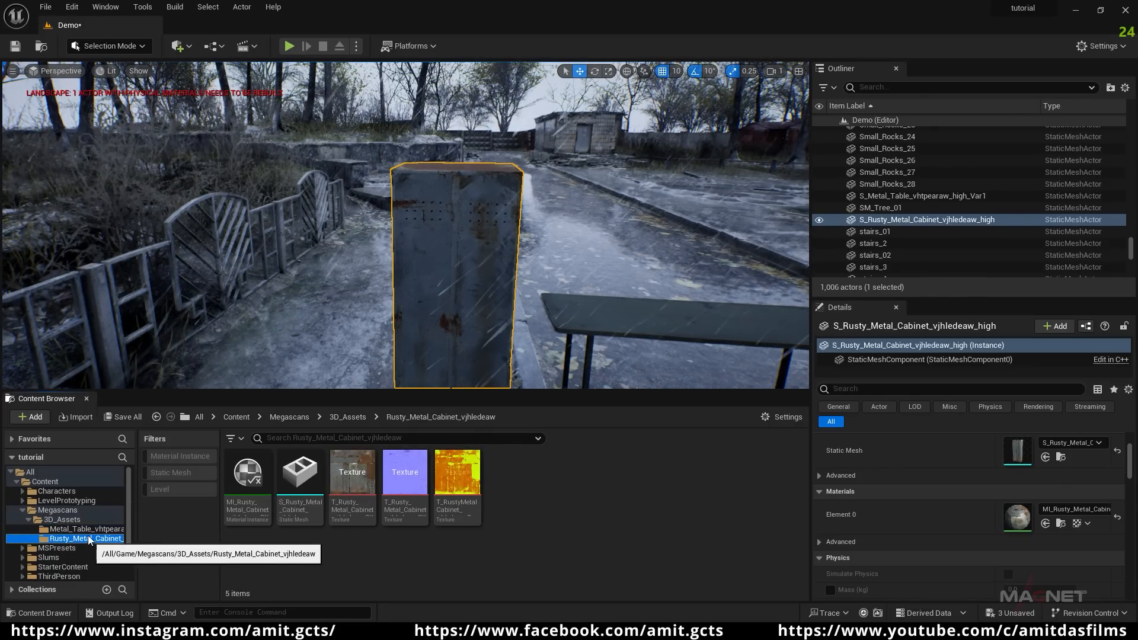
double_click(301, 475)
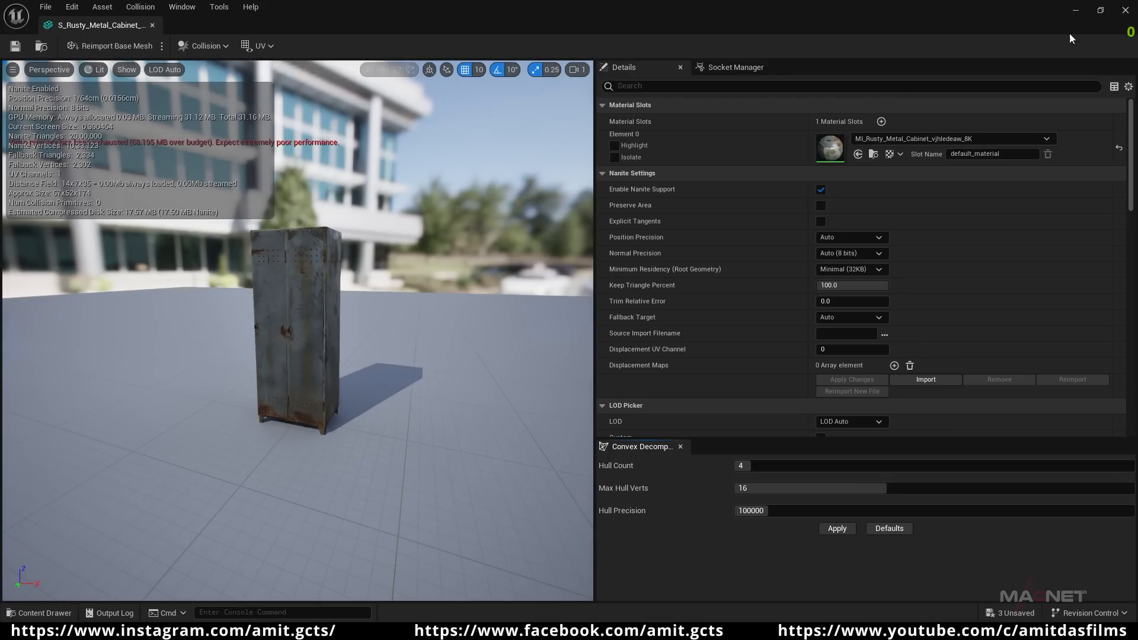
left_click(1100, 11)
left_click_drag(528, 55, 872, 90)
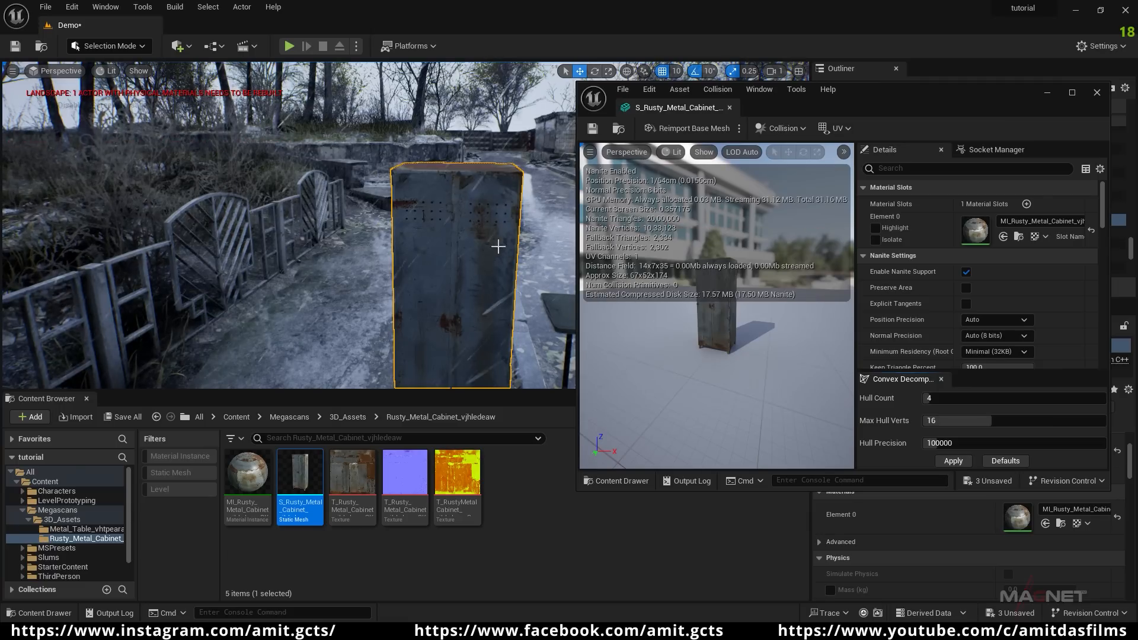
left_click(794, 127)
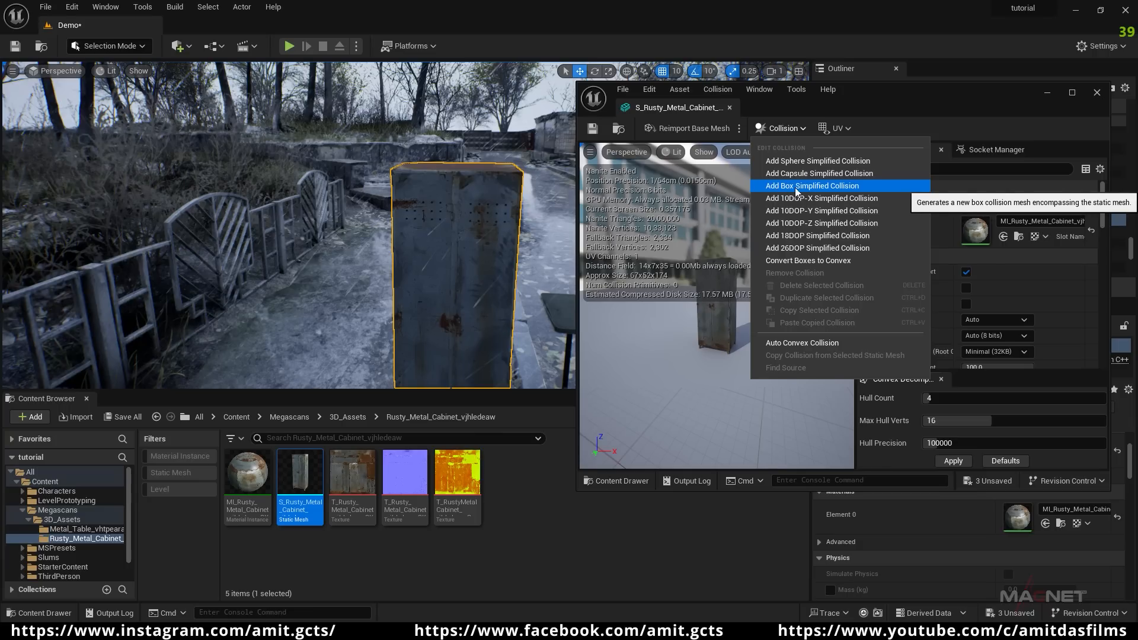
left_click(822, 188)
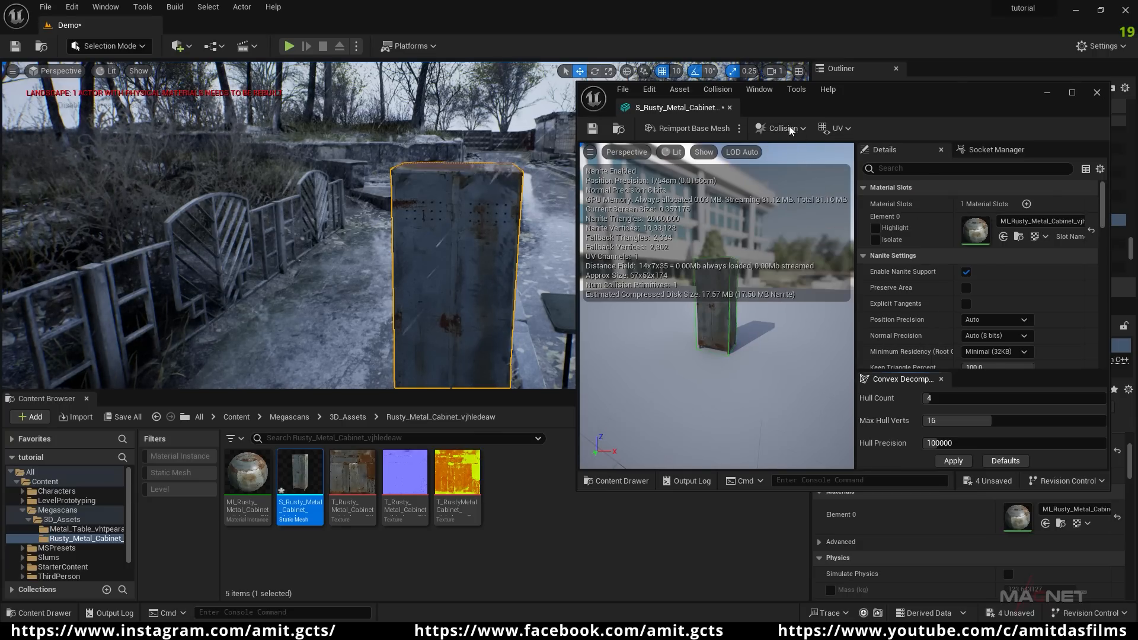
- Examine the rain's effect on the cabinet's top surface and on the neighbouring metal table
mouse_move(465, 242)
right_mouse_down()
mouse_move(527, 200)
mouse_move(516, 193)
mouse_move(510, 287)
mouse_move(507, 235)
mouse_move(455, 245)
right_mouse_up()
key("w")
key("e")
key("q")
key("w")
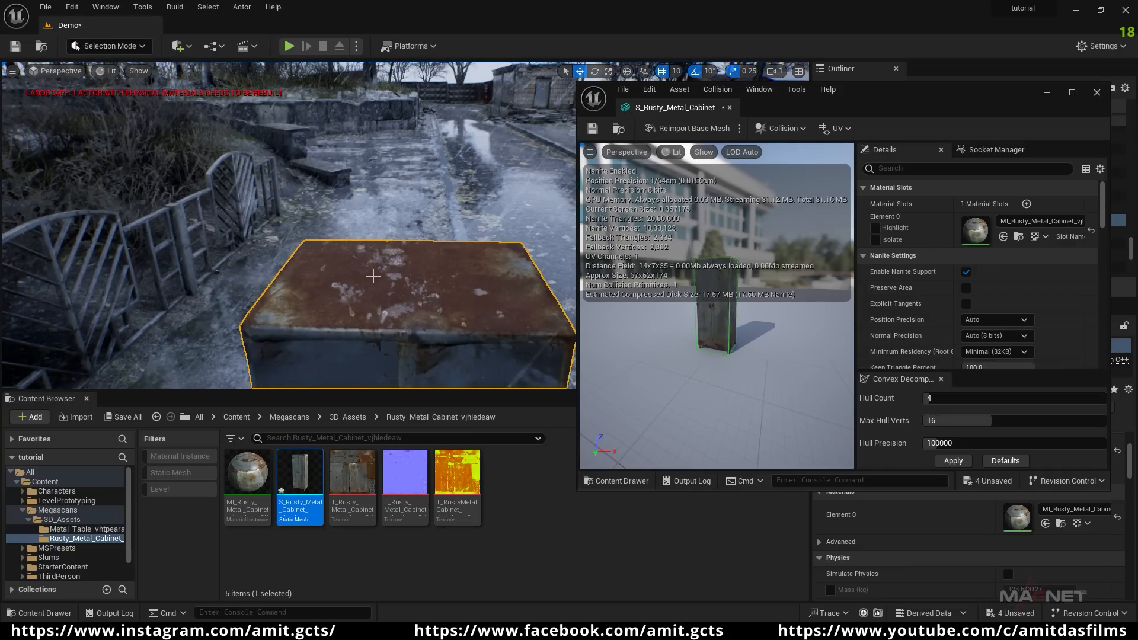
right_click_drag(401, 307, 394, 282)
key("s")
key("q")
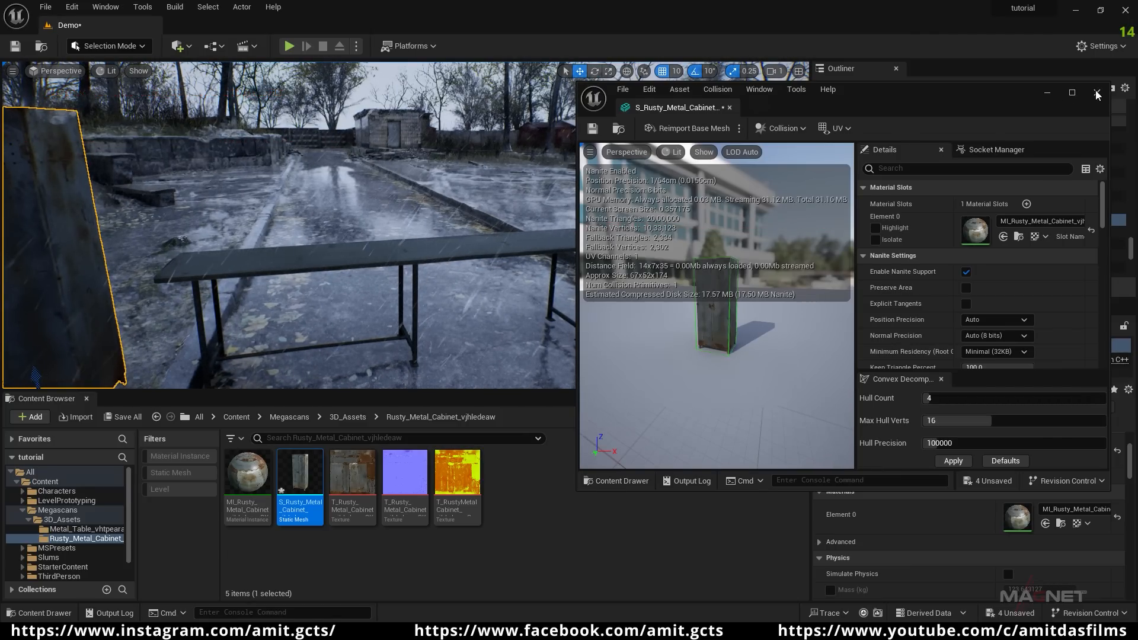
- Add a box simplified collision to the metal table's static mesh, located through the table placed in the level
left_click(1097, 94)
left_click(406, 252)
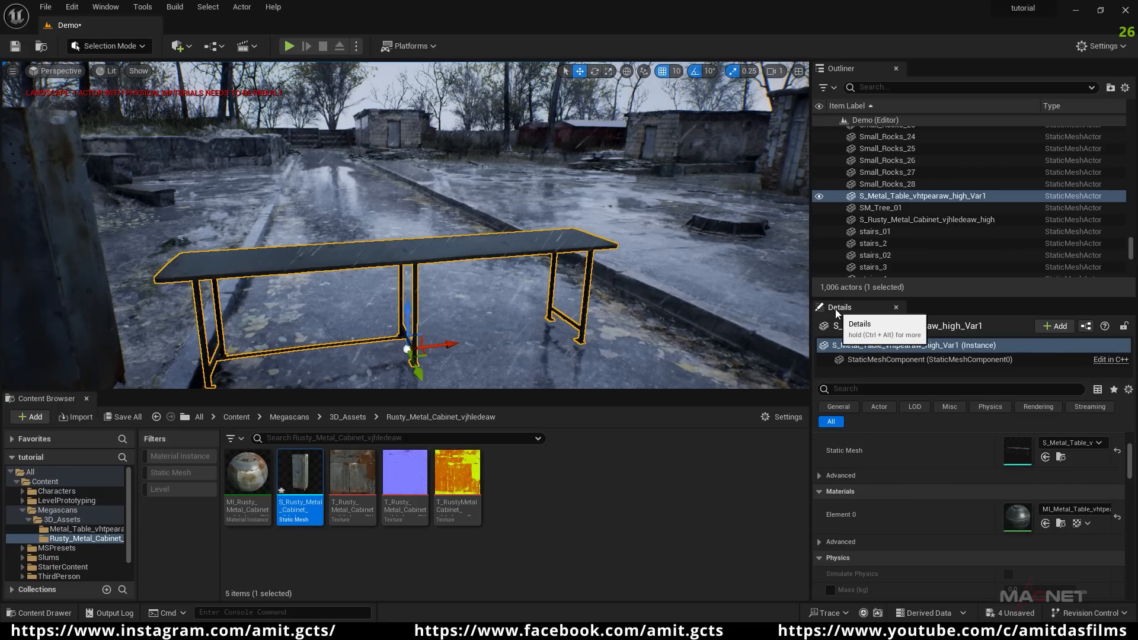
scroll(888, 453, "up", 4)
scroll(963, 514, "down", 2)
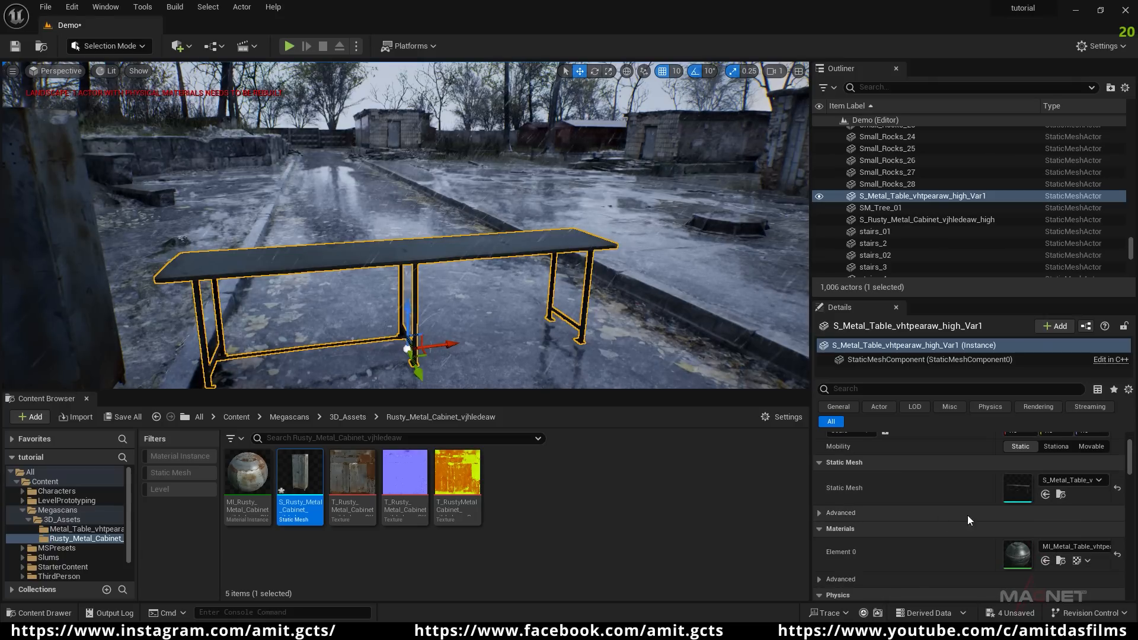
scroll(1062, 512, "up", 1)
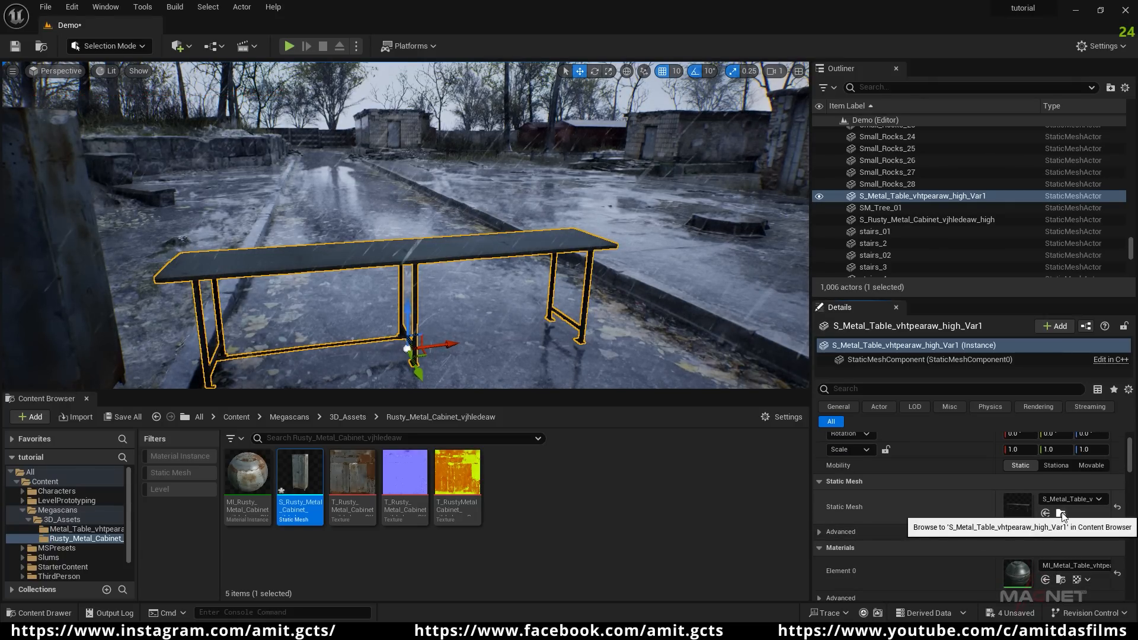
left_click(1061, 513)
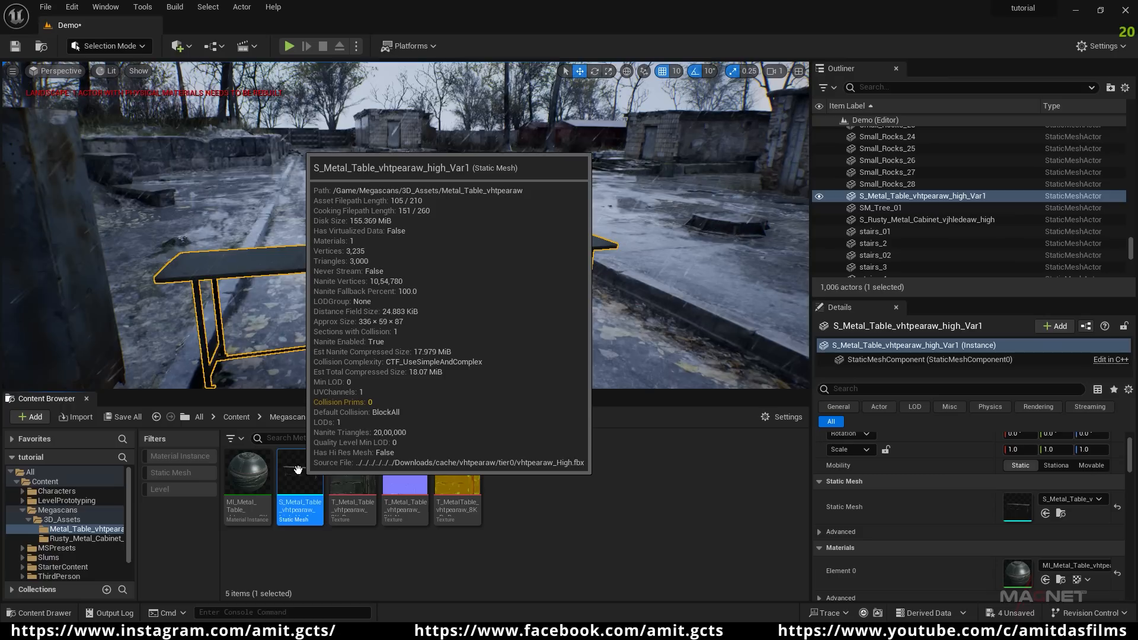
double_click(299, 470)
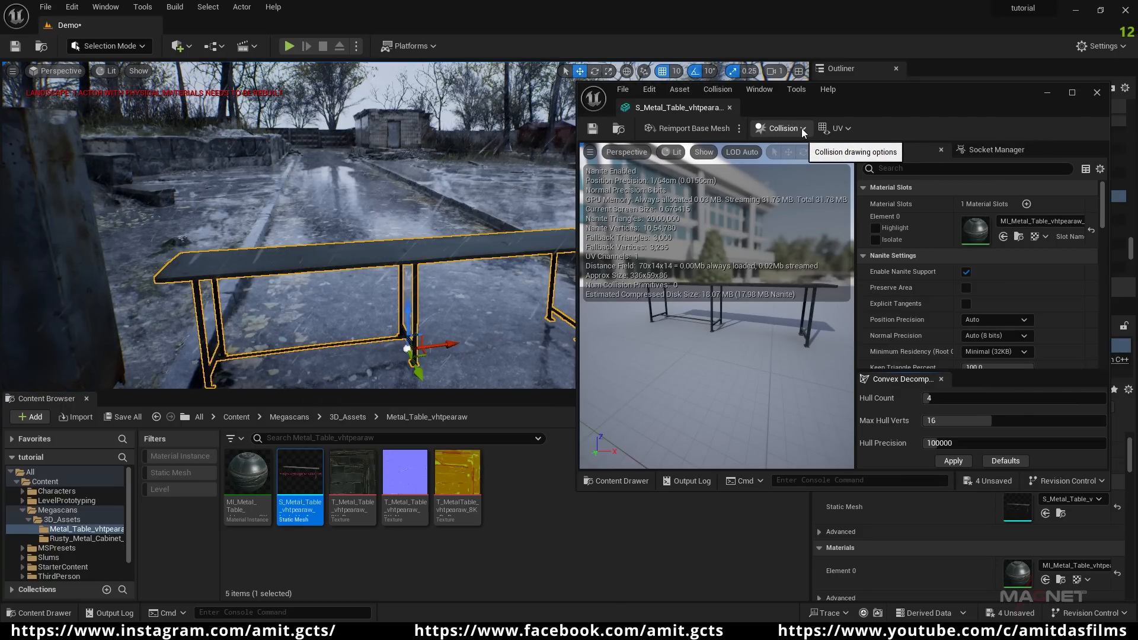
left_click(802, 128)
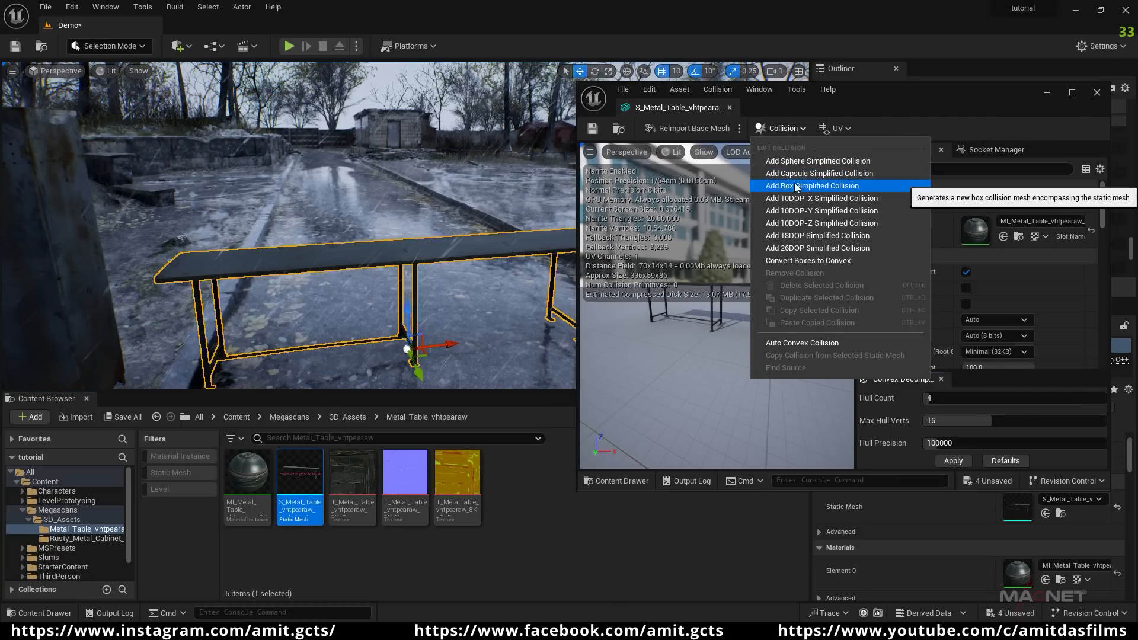
left_click(828, 186)
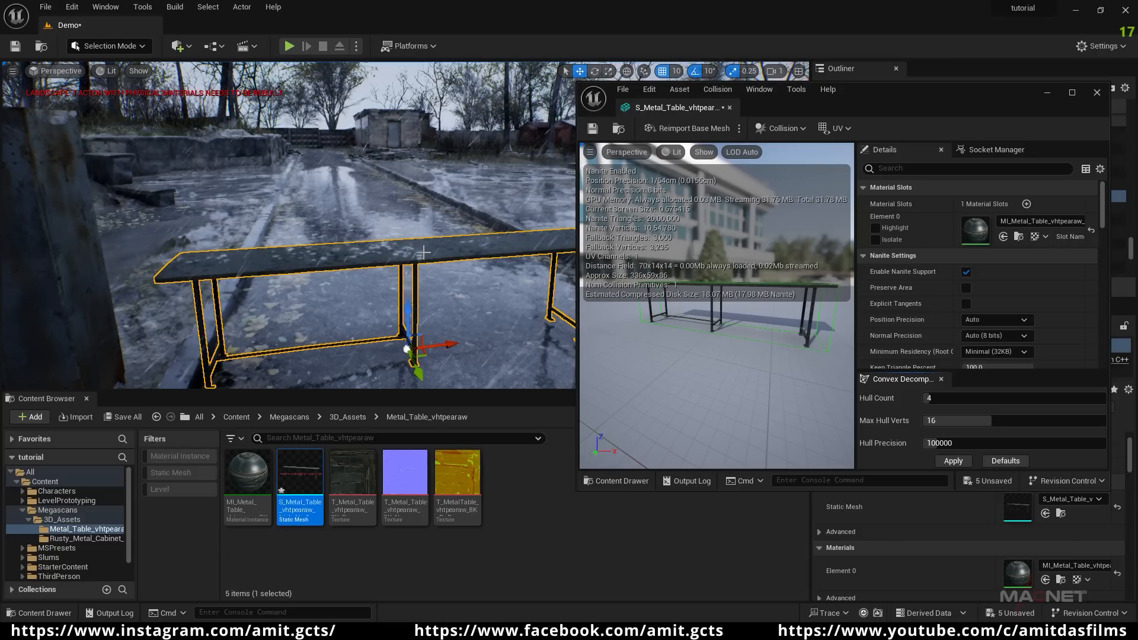
left_click(1047, 95)
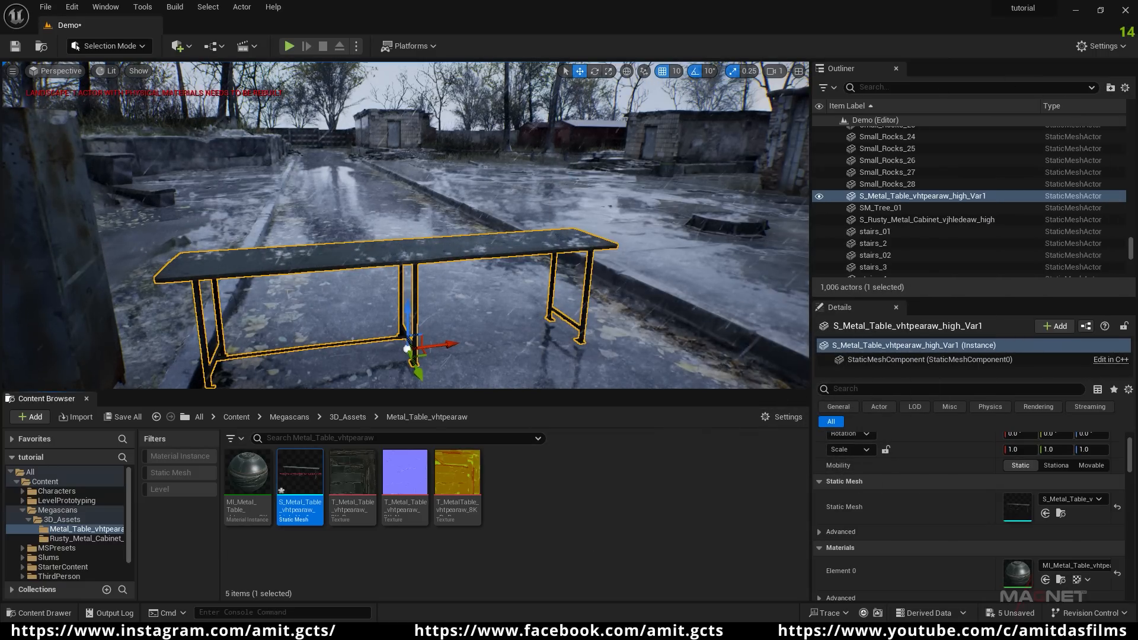
- Open the rusty cabinet's material instance from the level and its parent material M_MS_Default_Material
right_click_drag(375, 295, 325, 219)
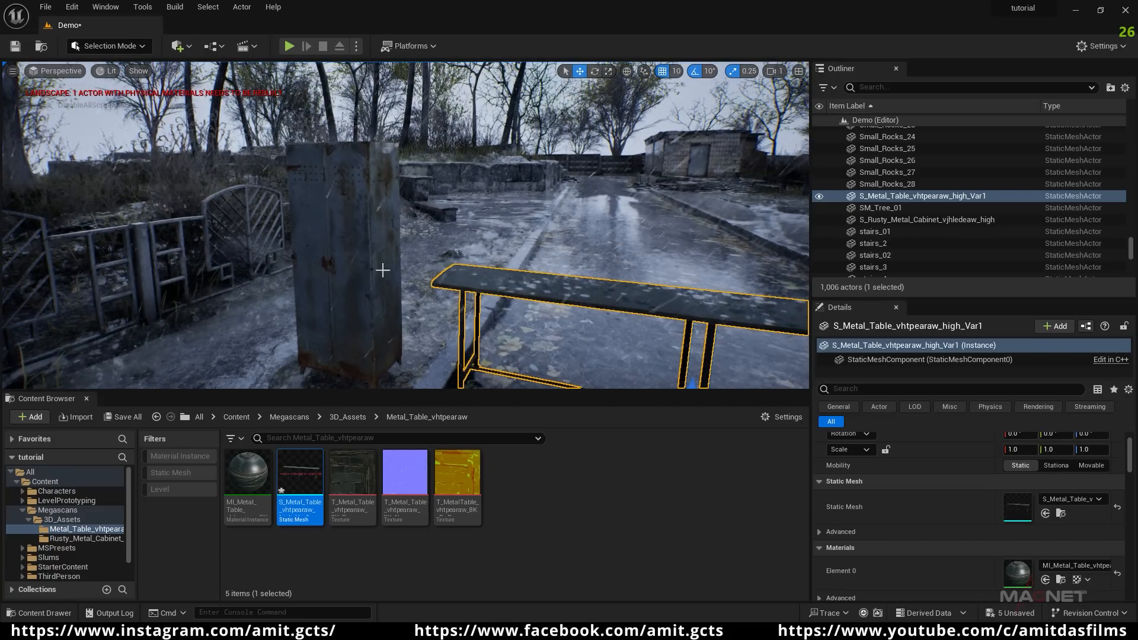
right_click_drag(514, 296, 538, 368)
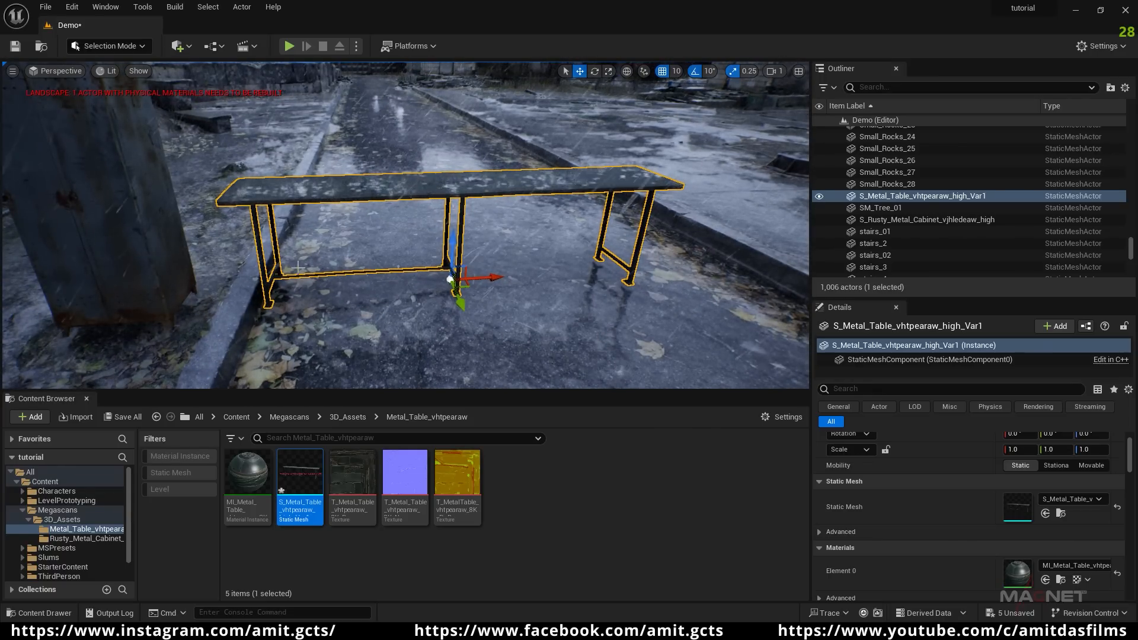
right_click_drag(690, 288, 543, 228)
key("w")
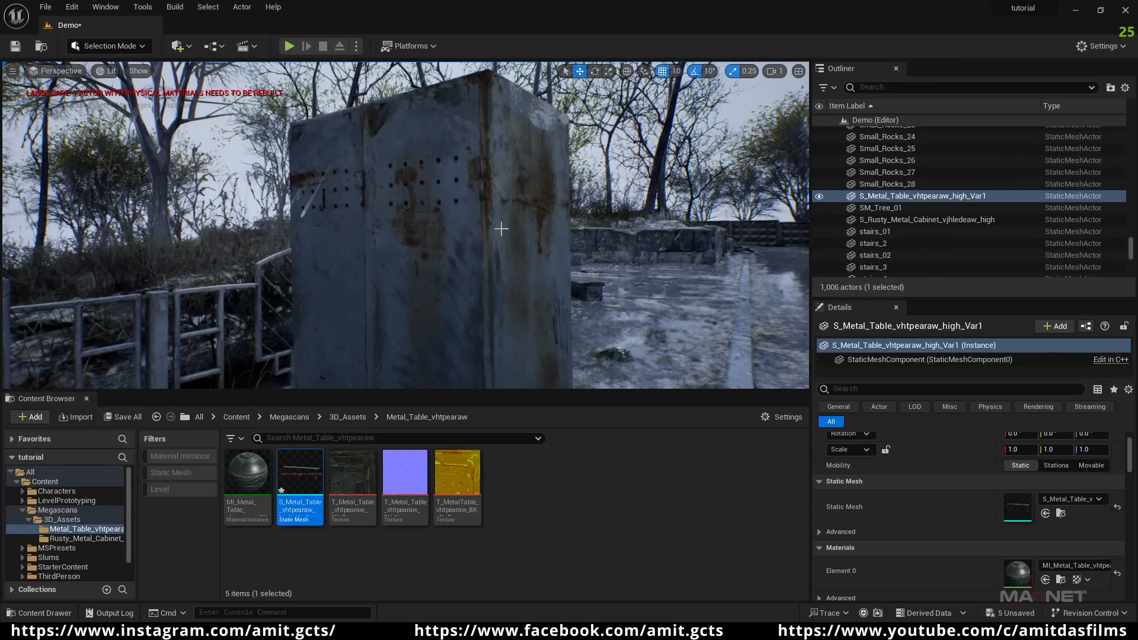
left_click(502, 198)
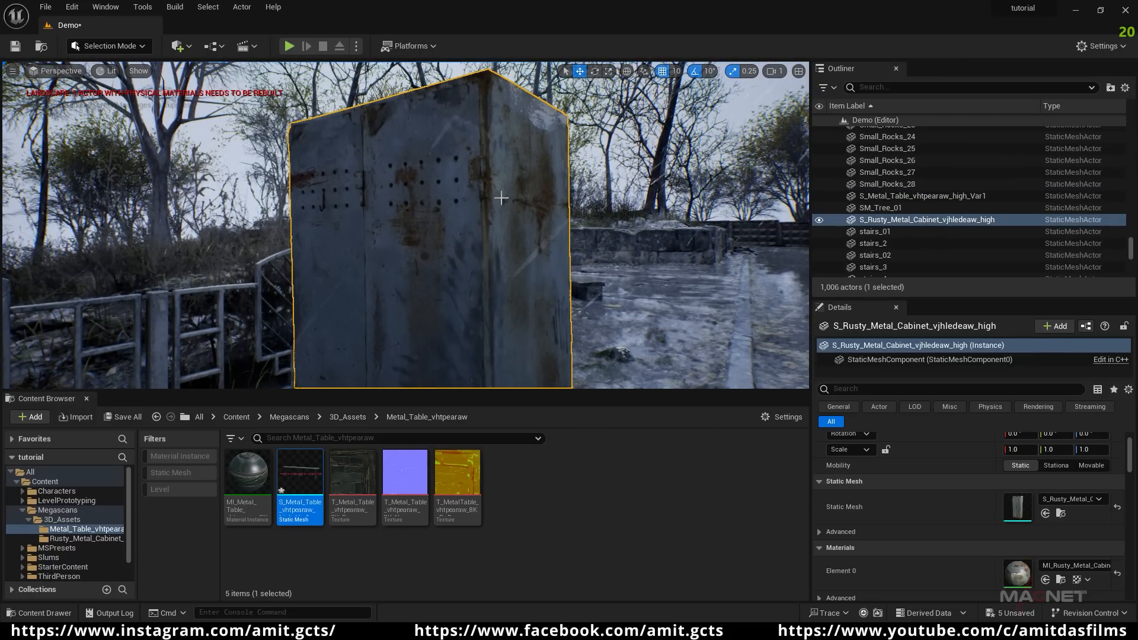
scroll(1010, 540, "down", 2)
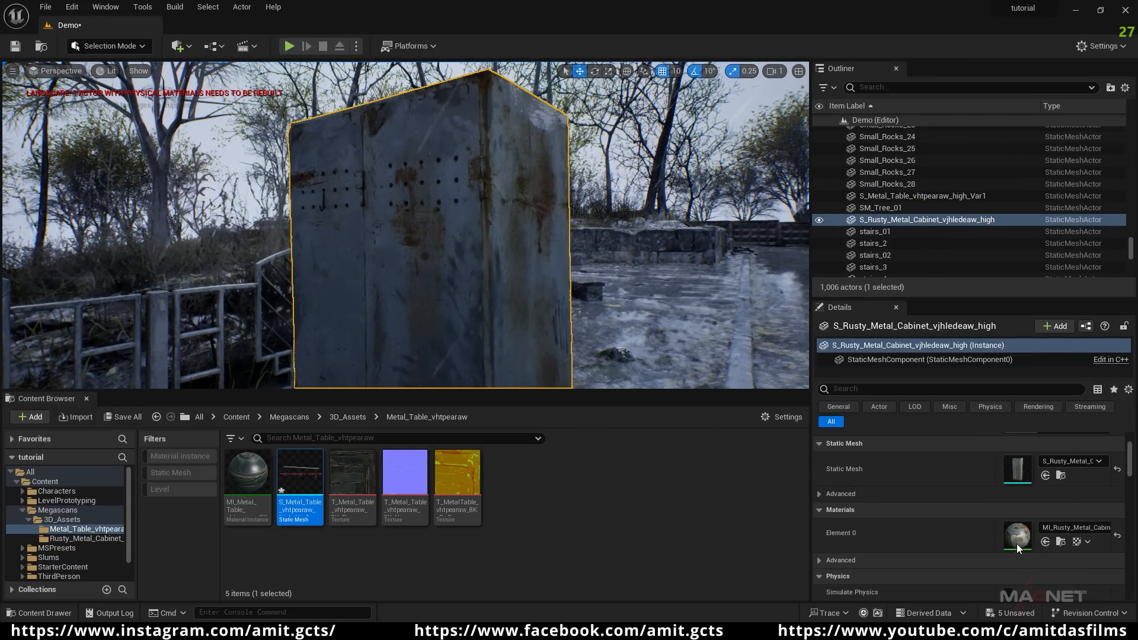
double_click(1018, 535)
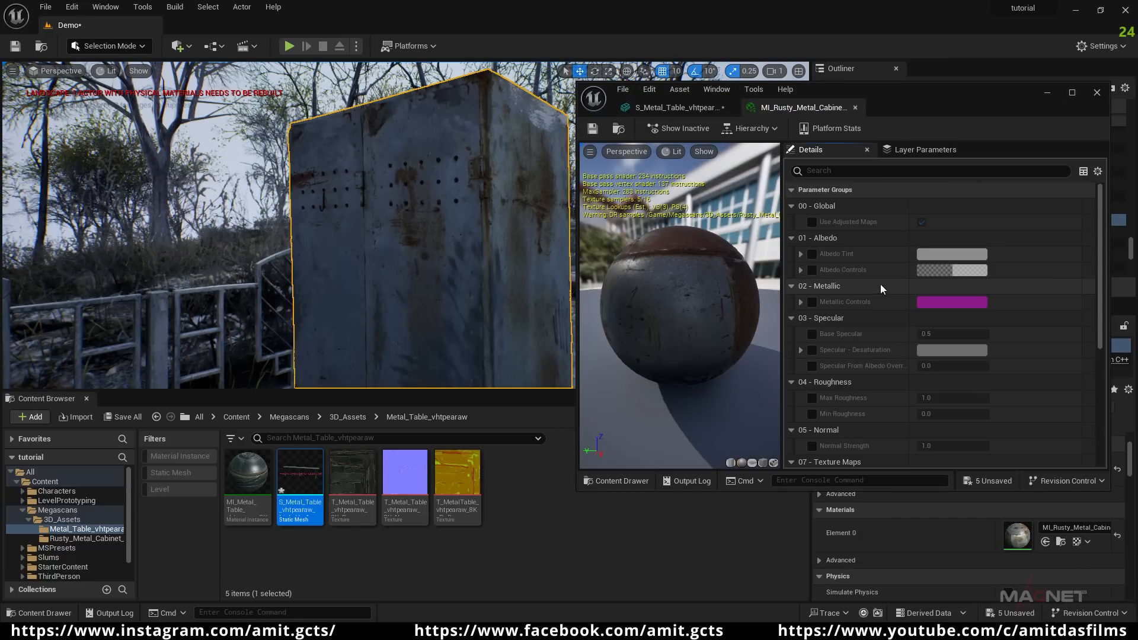
scroll(865, 355, "down", 10)
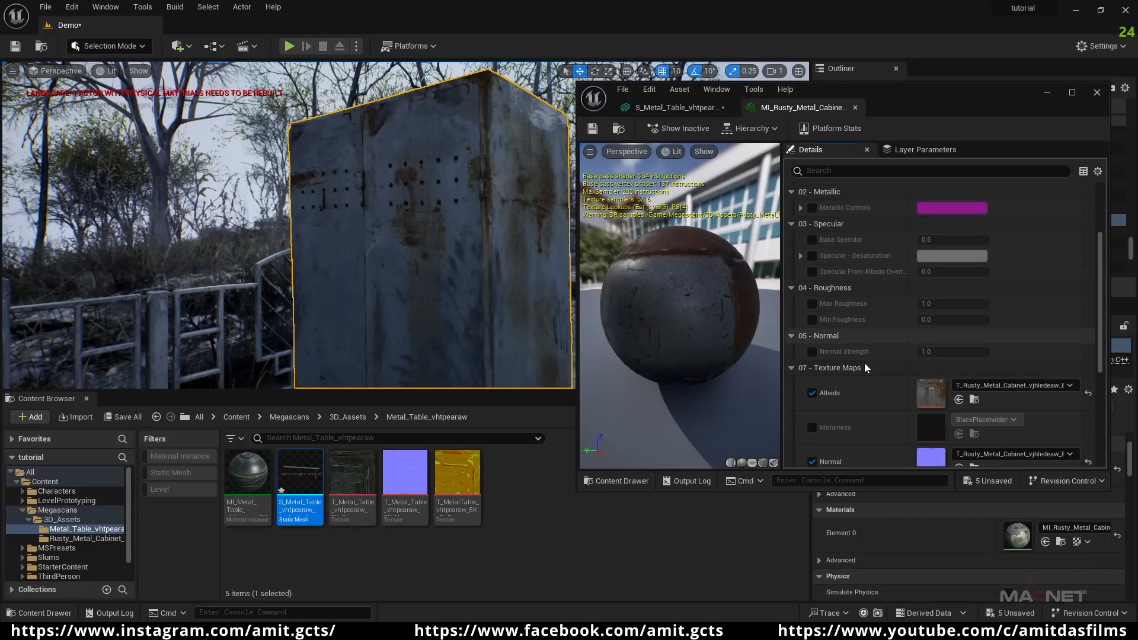
scroll(865, 365, "down", 2)
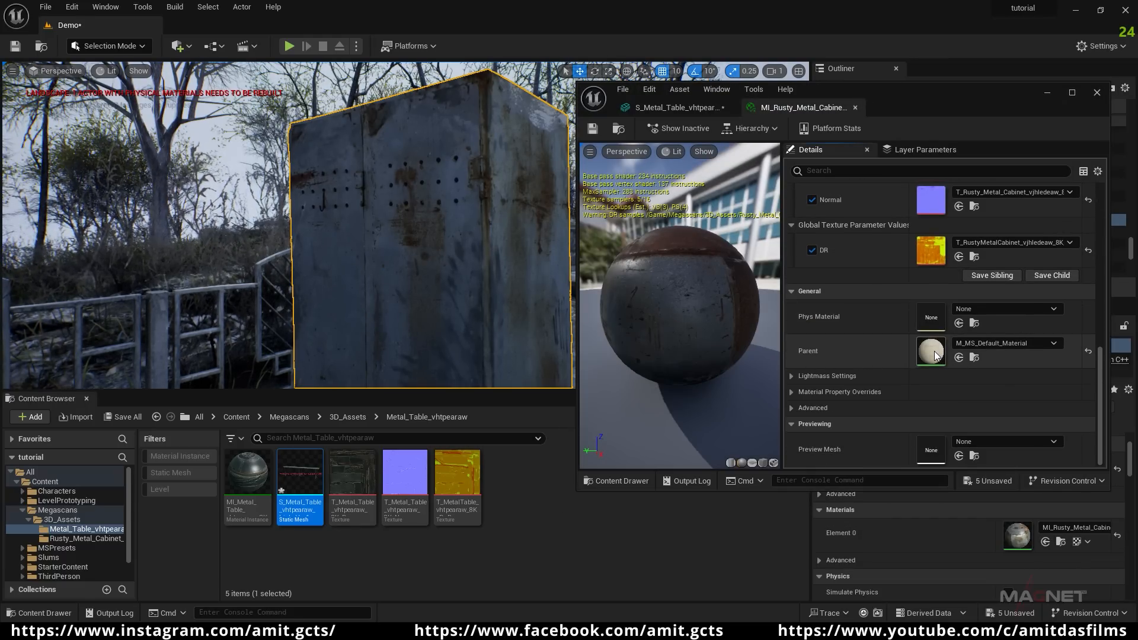
double_click(935, 353)
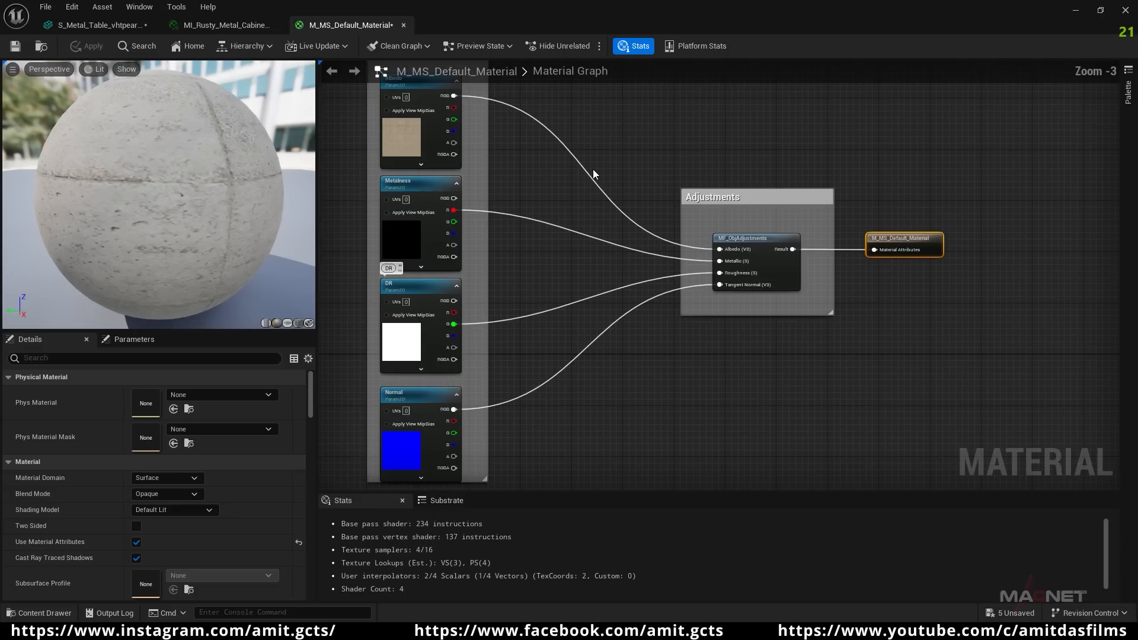
- Add a Wet_Weather_Effects function node between the texture samples and the Adjustments group in the M_MS_Default_Material graph
left_click_drag(620, 150, 642, 169)
right_click_drag(702, 123, 635, 126)
right_click(629, 127)
scroll(572, 188, "down", 2)
left_click(579, 147)
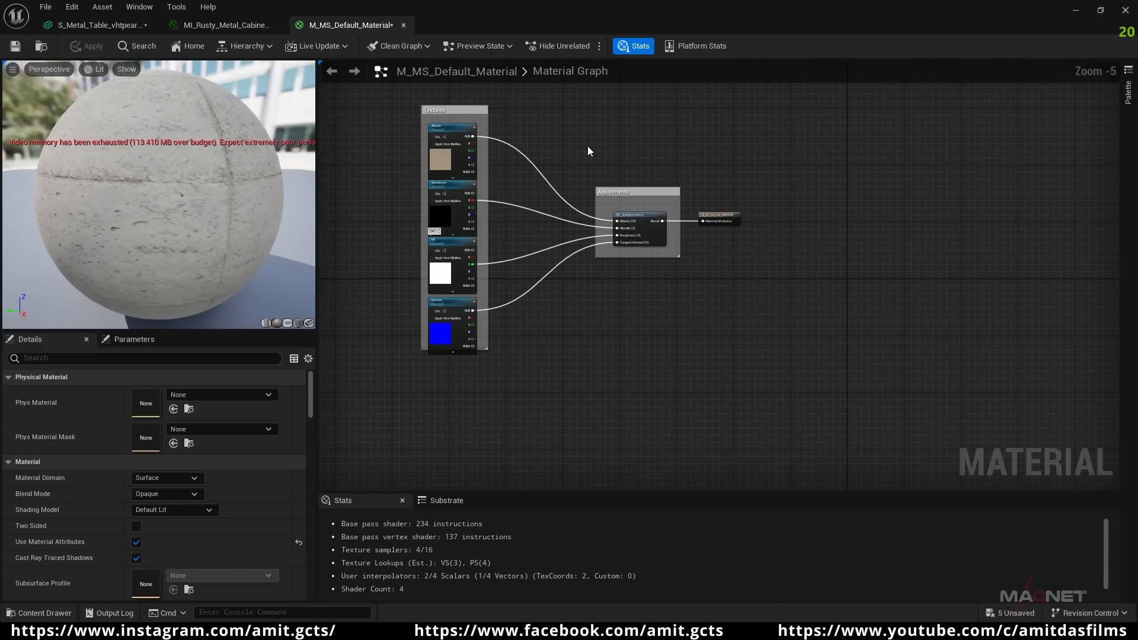
scroll(613, 172, "up", 2)
scroll(527, 169, "down", 2)
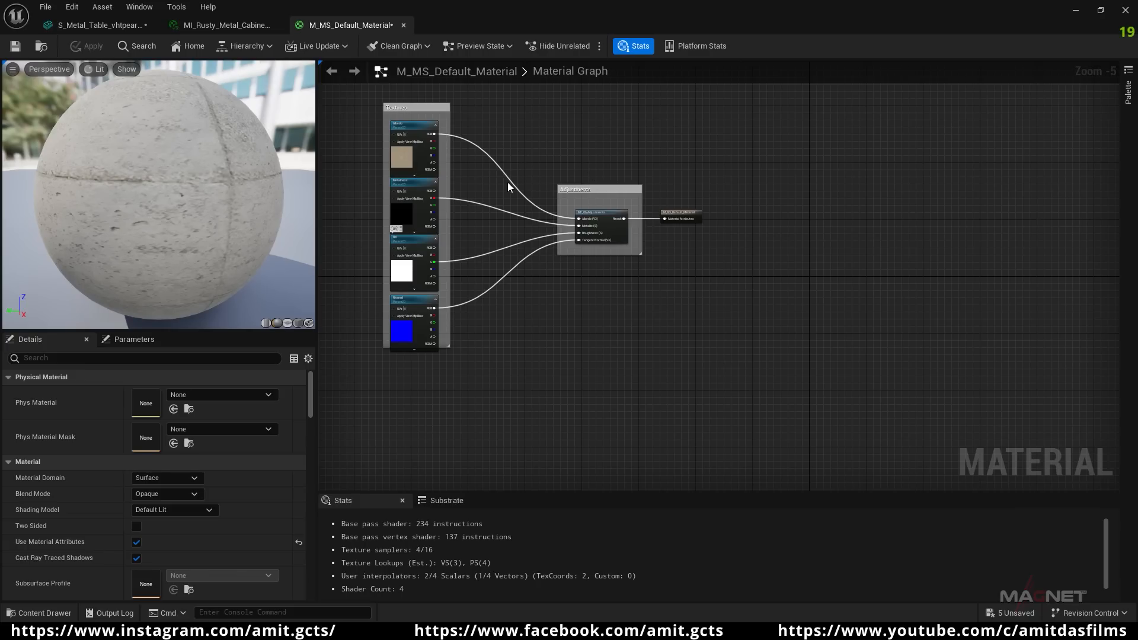
right_click(514, 148)
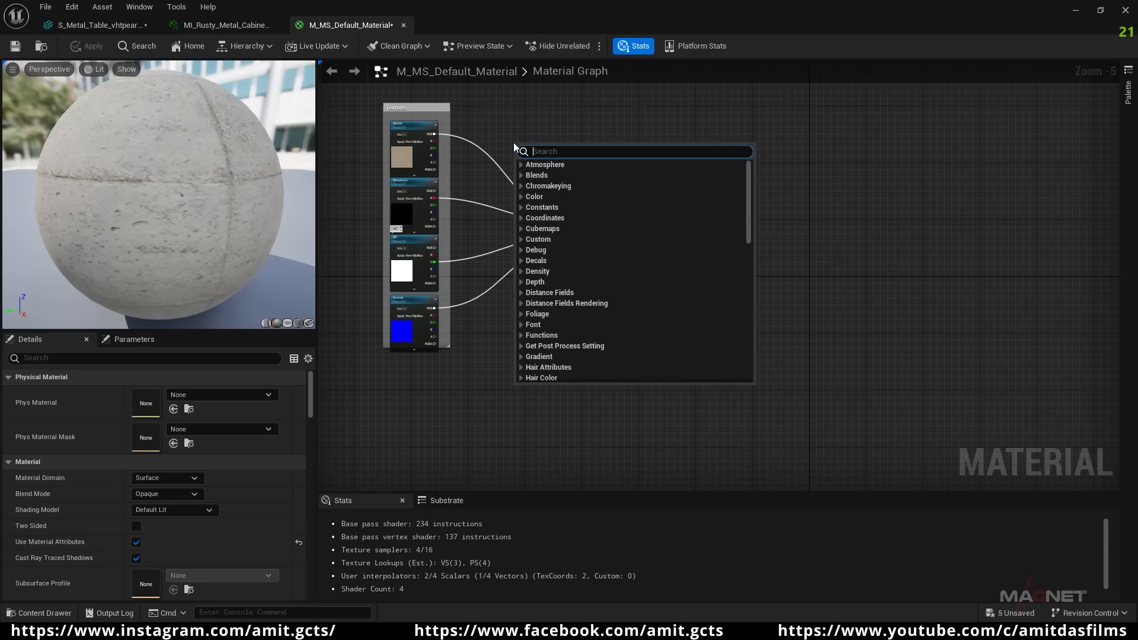
type("wet")
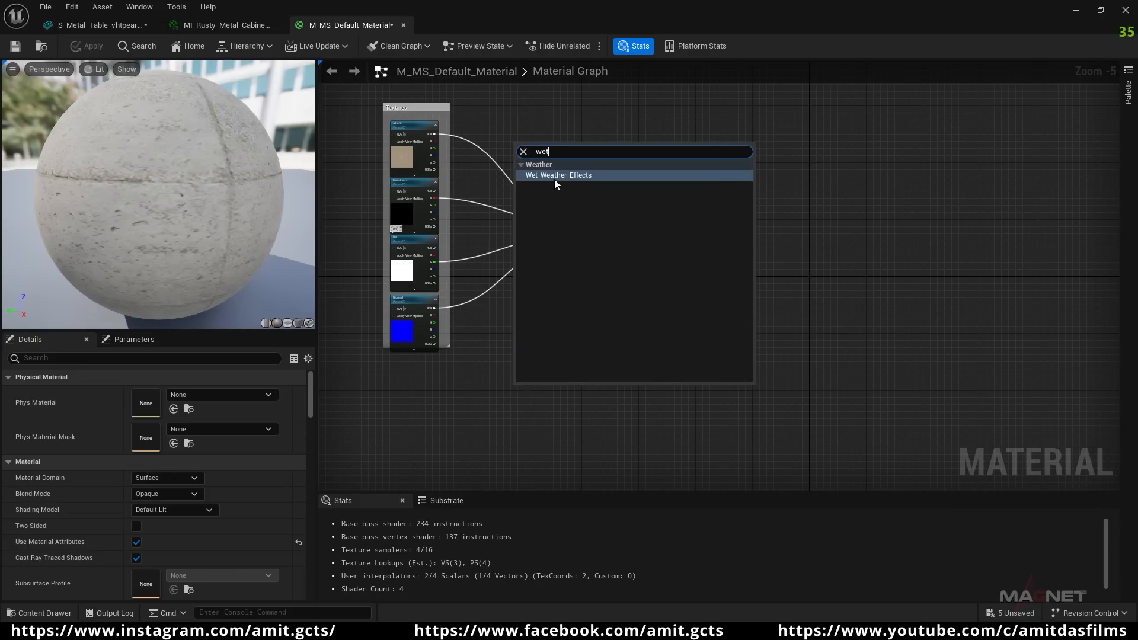
left_click(570, 175)
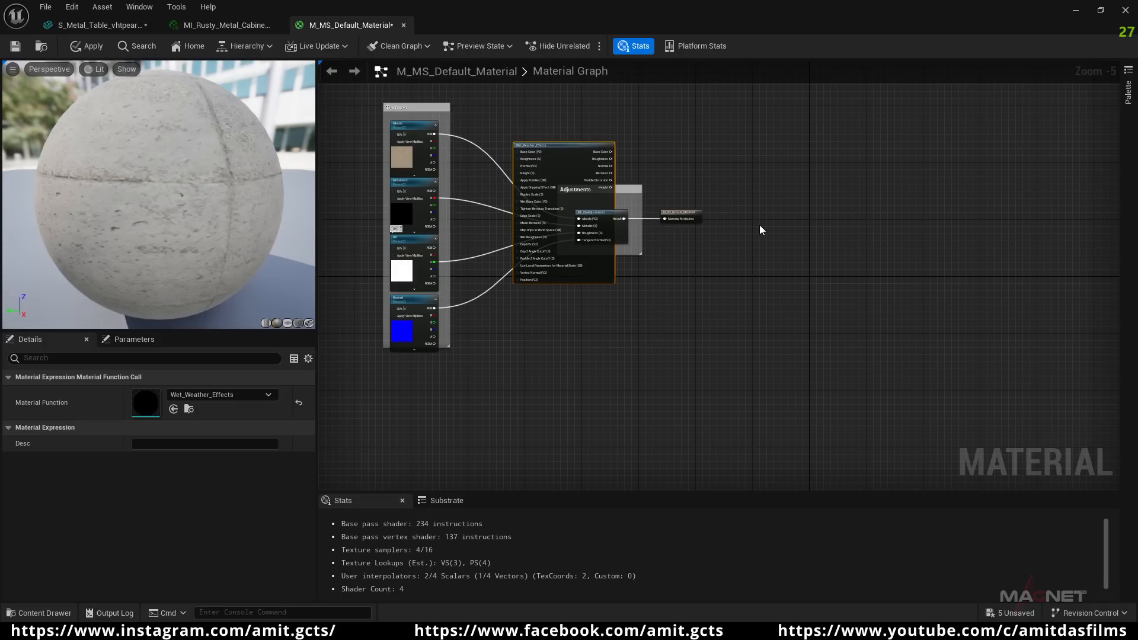
- Move the Adjustments group and the material output node to the right, clear of the Wet_Weather_Effects node
scroll(746, 235, "up", 4)
scroll(728, 248, "down", 3)
left_click_drag(709, 154, 571, 250)
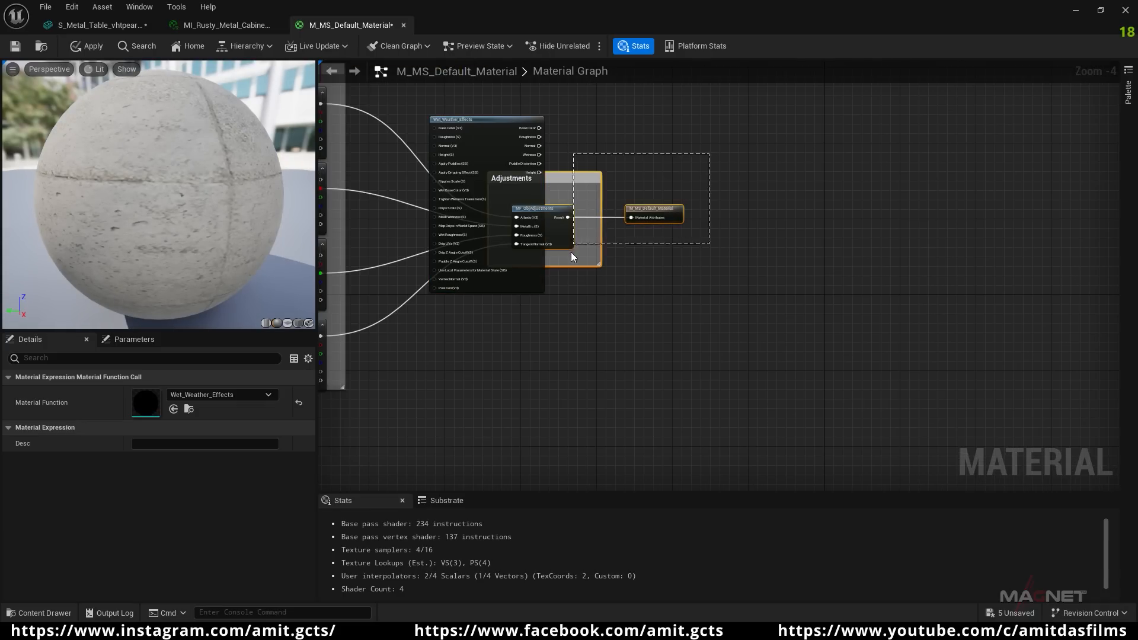
left_click_drag(562, 206, 831, 206)
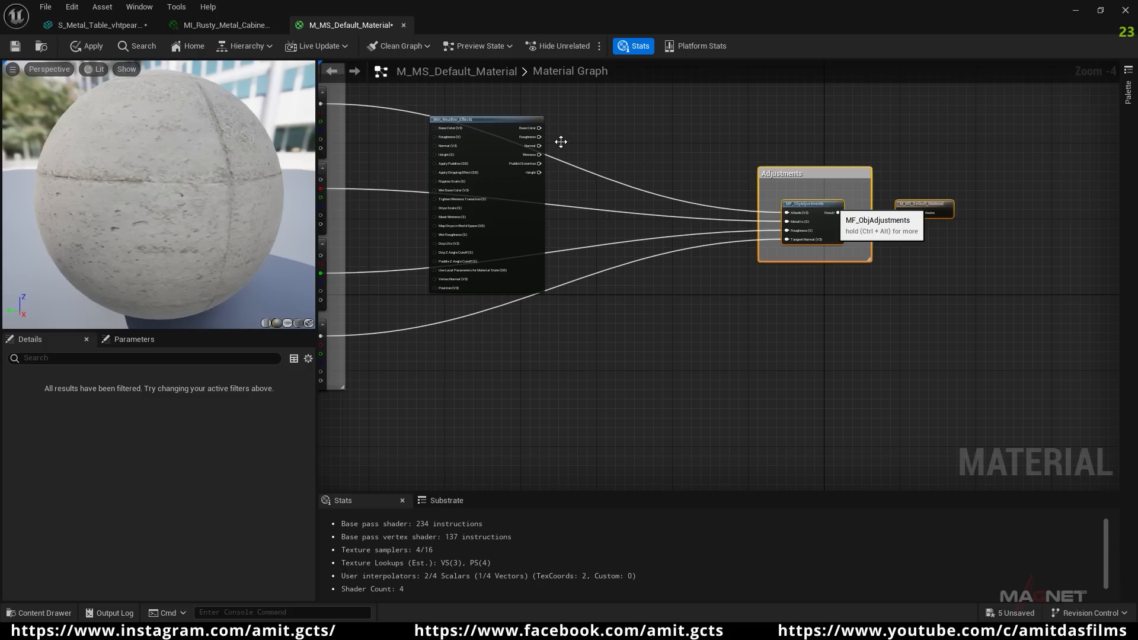
- Place the Wet_Weather_Effects node nearer the Adjustments group and reroute MF_ObjAdjustments' Albedo, Roughness and Tangent Normal wires into its Base Color, Roughness and Normal inputs
left_click_drag(486, 116, 625, 135)
scroll(613, 200, "up", 1)
scroll(609, 193, "down", 1)
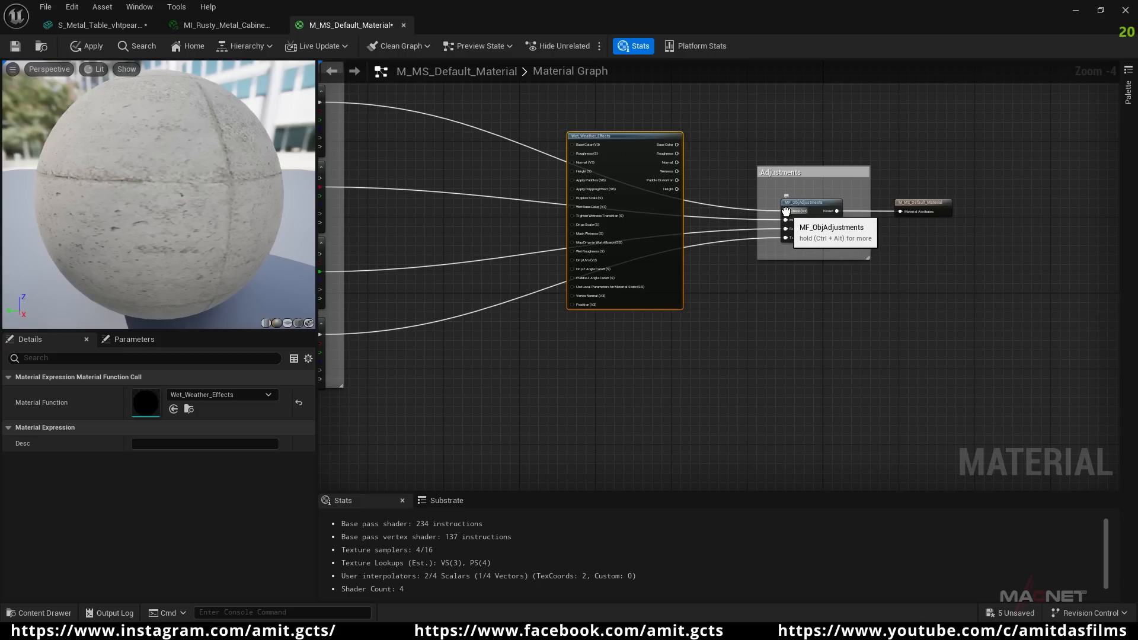
left_click_drag(786, 211, 573, 144, "ctrl")
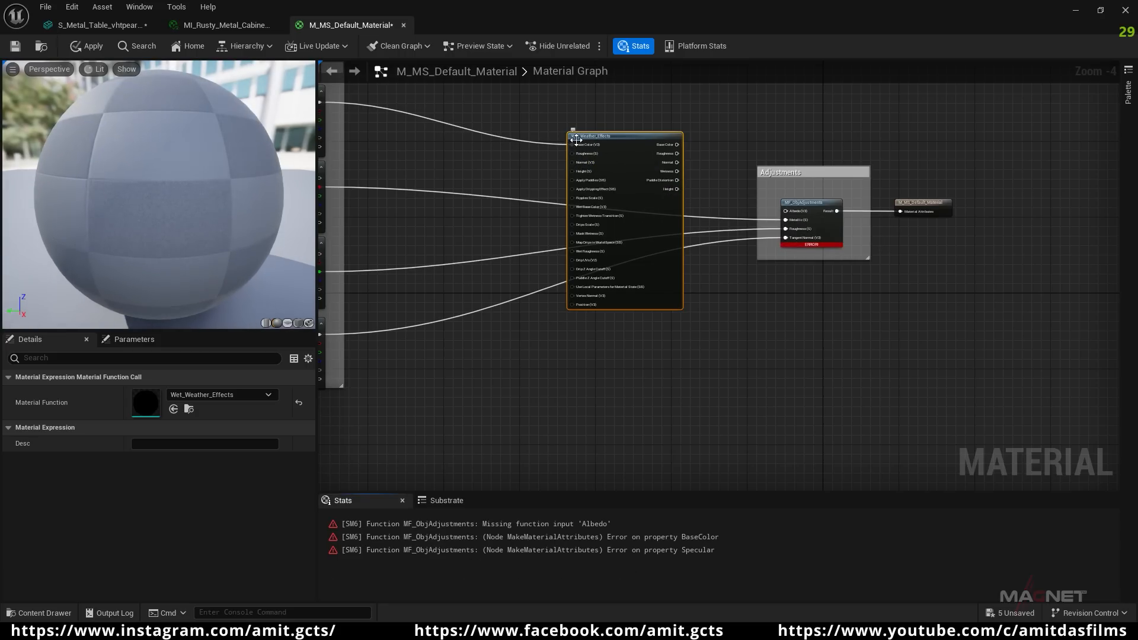
scroll(806, 240, "up", 1)
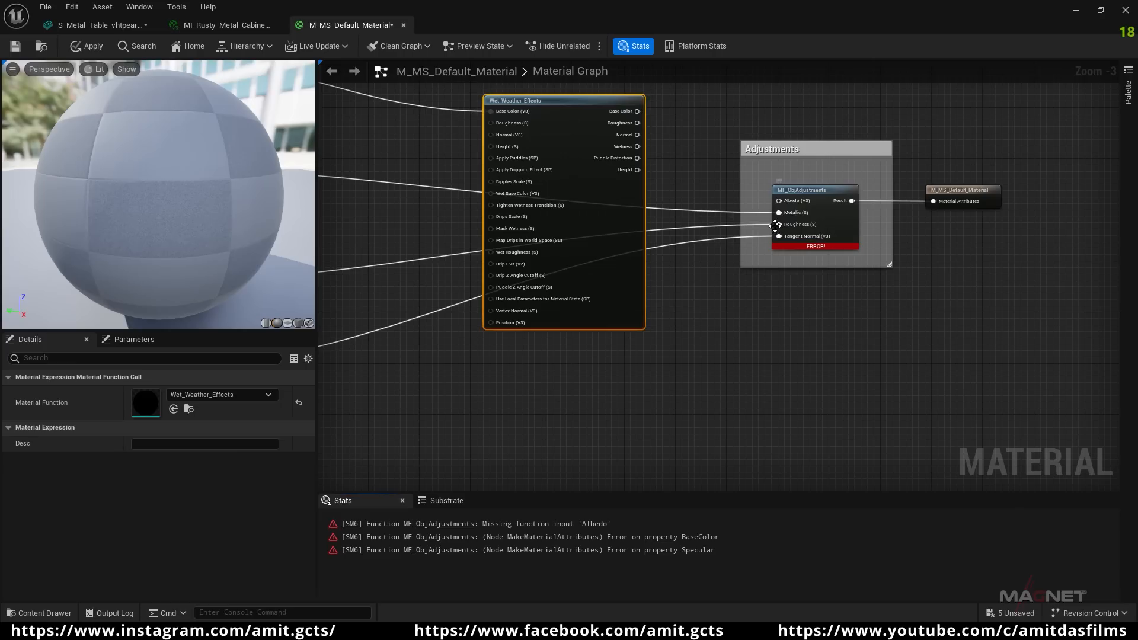
left_click_drag(779, 224, 492, 123, "ctrl")
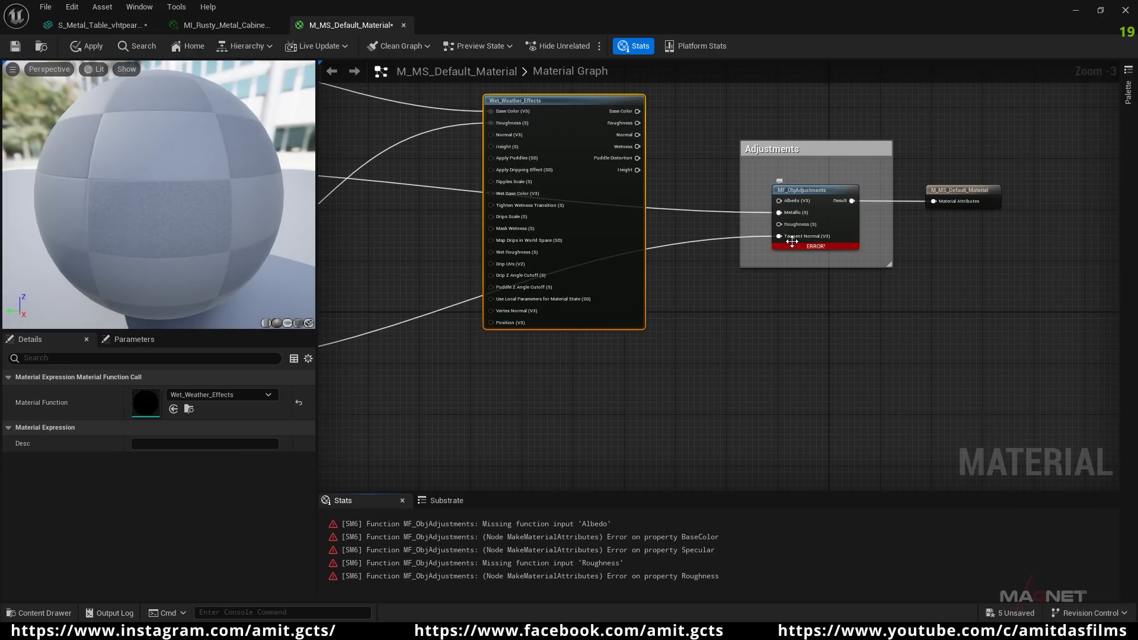
left_click_drag(773, 237, 489, 135, "ctrl")
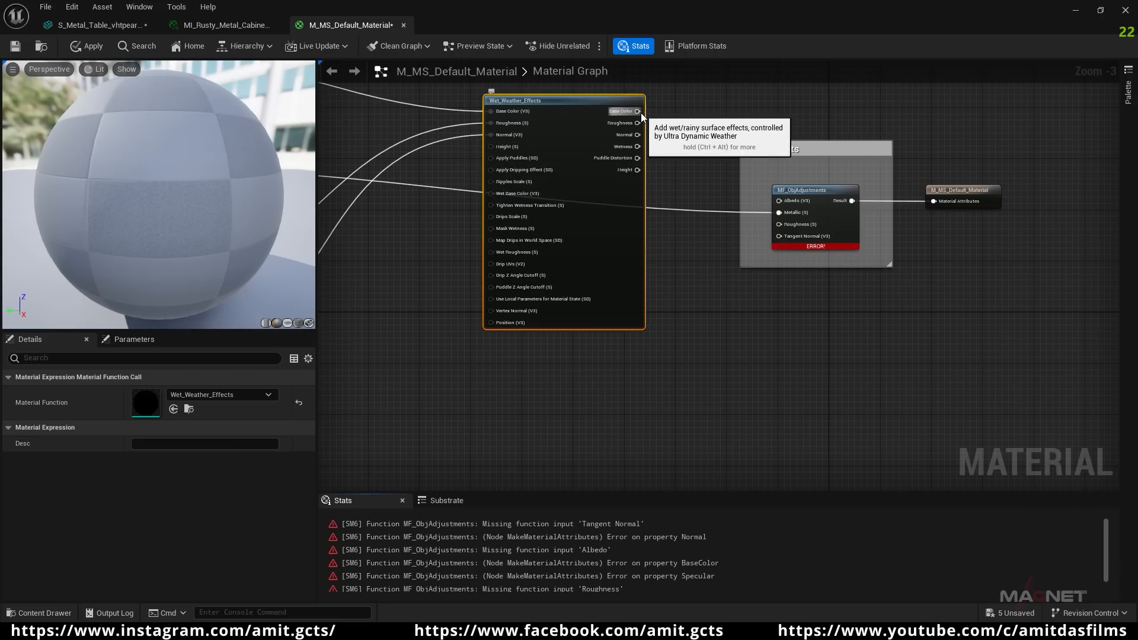
- Connect Wet_Weather_Effects' Base Color, Roughness and Normal outputs to MF_ObjAdjustments' Albedo, Roughness and Tangent Normal inputs, and shift the node closer to the Adjustments group
left_click_drag(637, 111, 756, 193)
left_click_drag(784, 203, 781, 202)
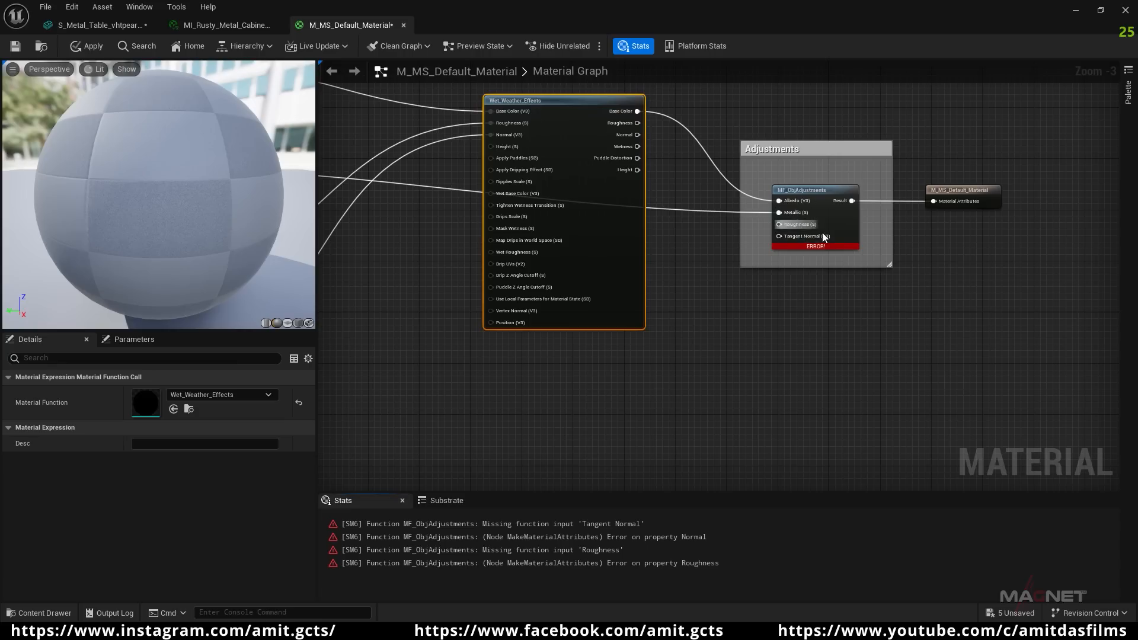
left_click_drag(638, 123, 780, 224)
left_click_drag(645, 137, 792, 241)
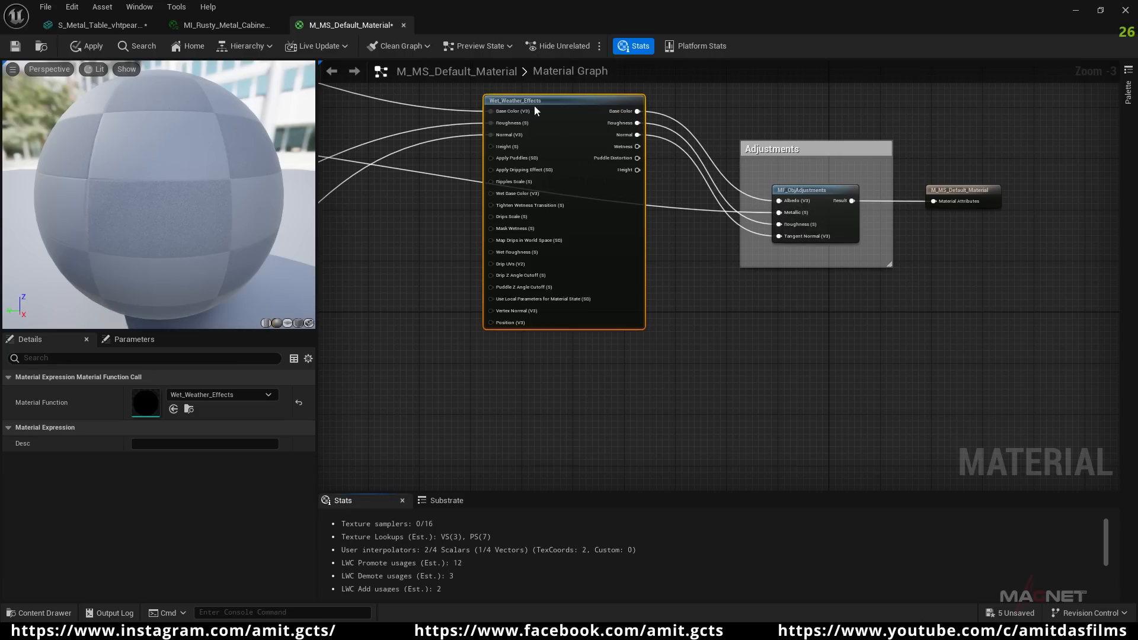
left_click_drag(527, 105, 587, 105)
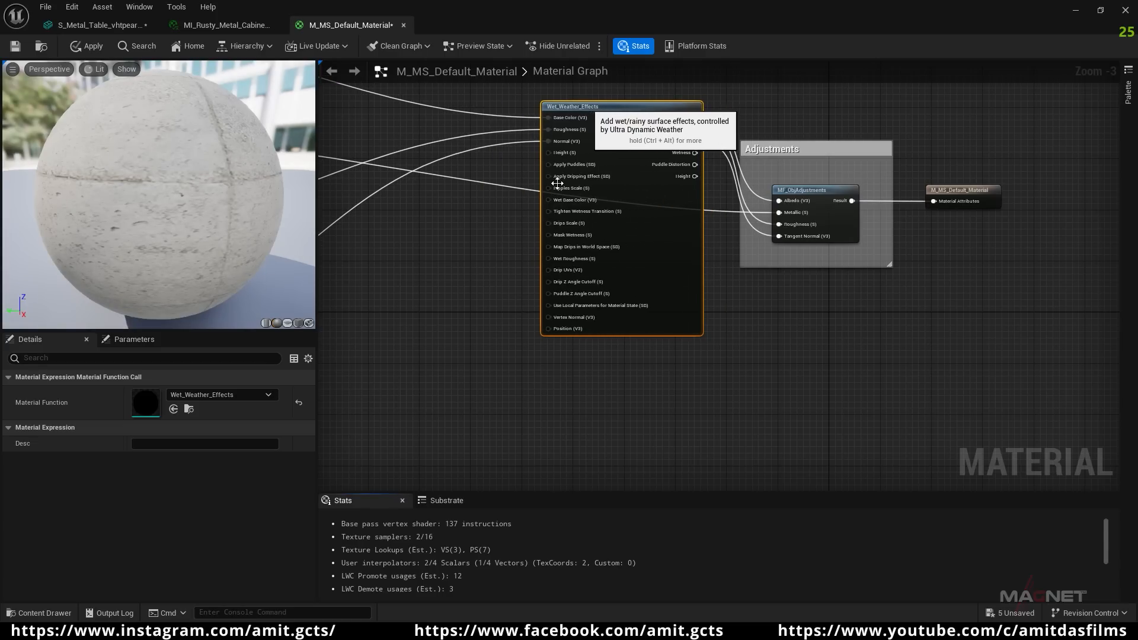
- Feed the Apply Puddles input of Wet_Weather_Effects with a new Static Bool node set to true
scroll(574, 178, "up", 3)
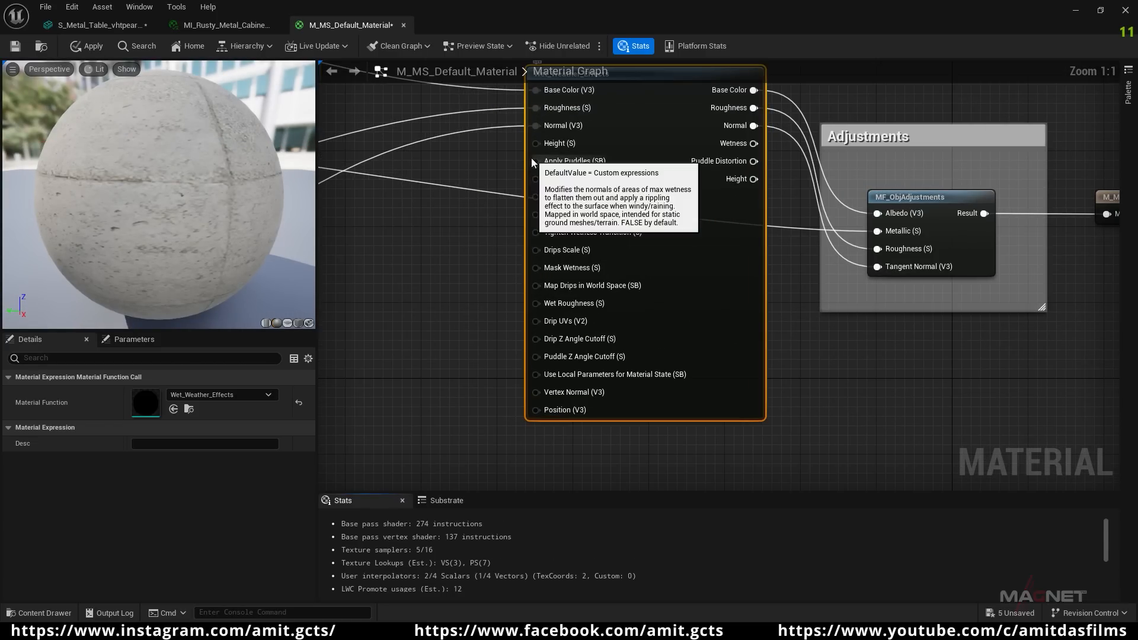
left_click_drag(535, 160, 415, 236)
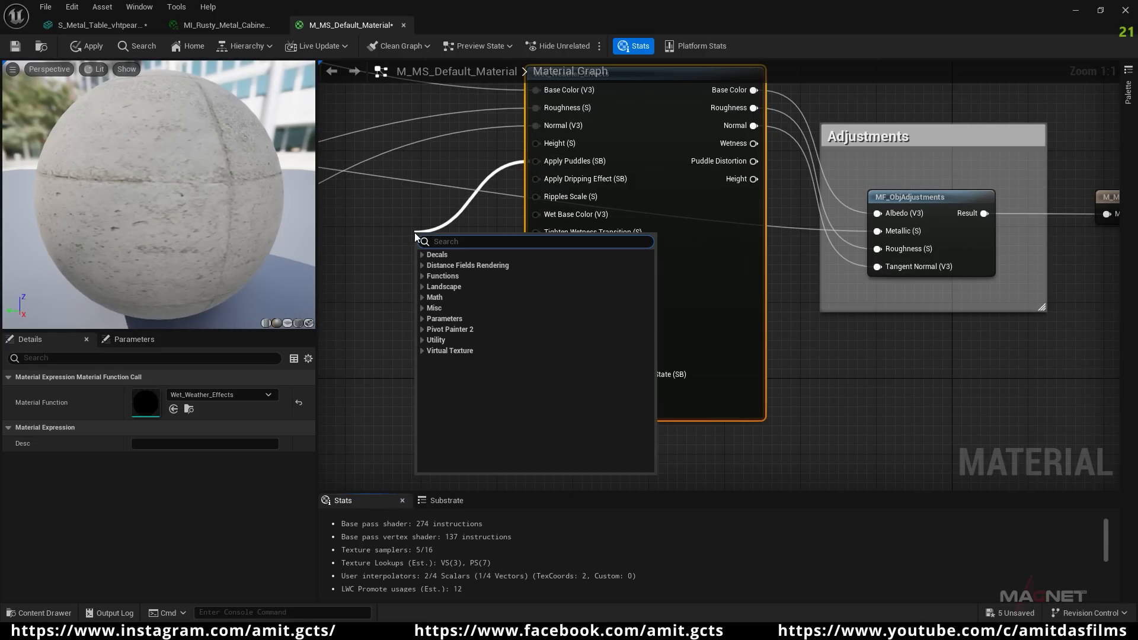
type("sta")
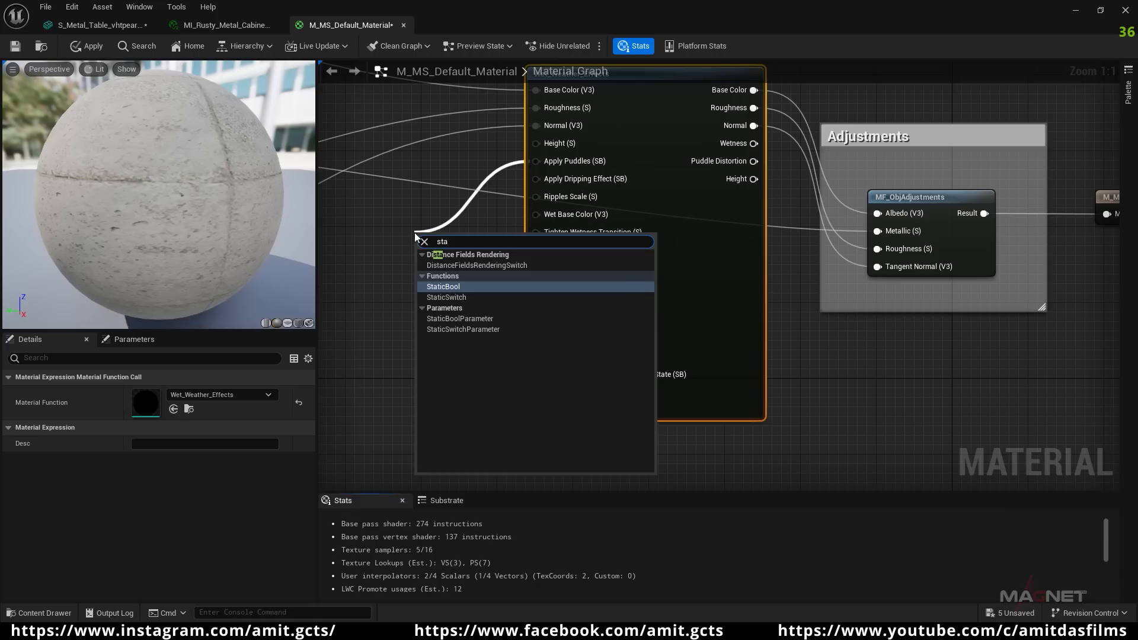
left_click(449, 286)
left_click_drag(457, 243, 398, 208)
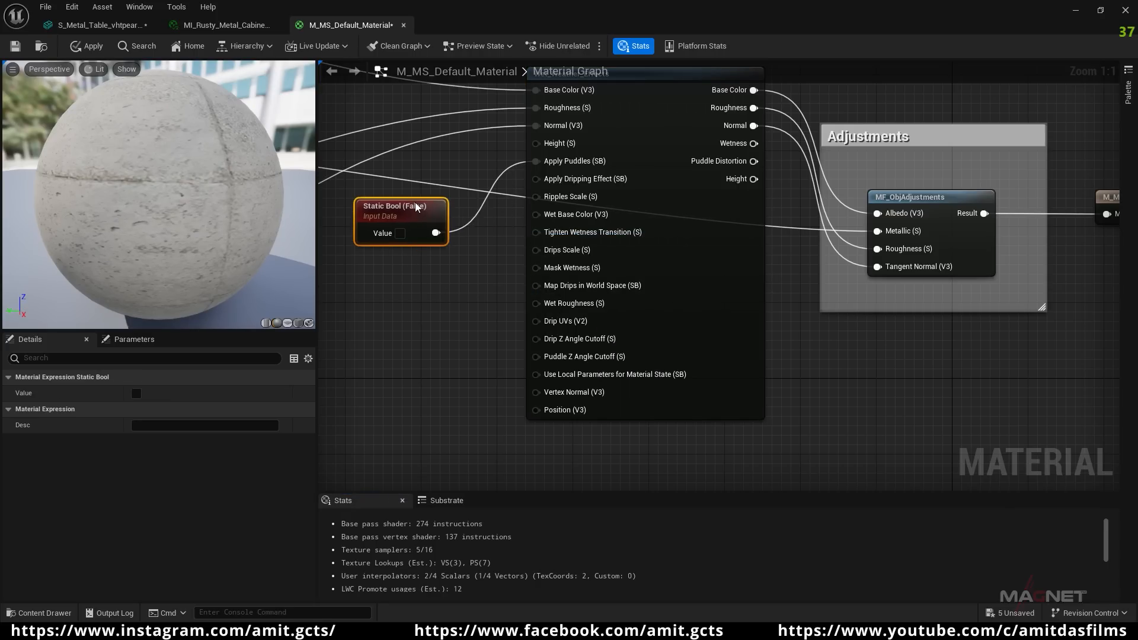
left_click(400, 232)
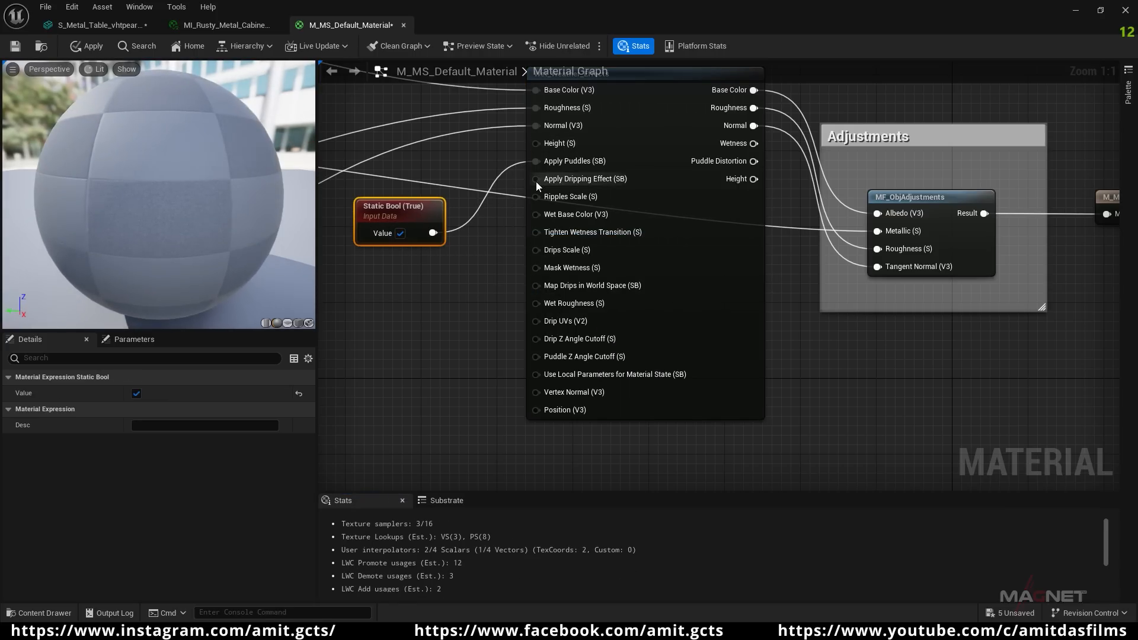
- Feed the Apply Dripping Effect input with a second Static Bool node set to true, placed below the first one
left_click_drag(536, 178, 414, 293)
type("stat")
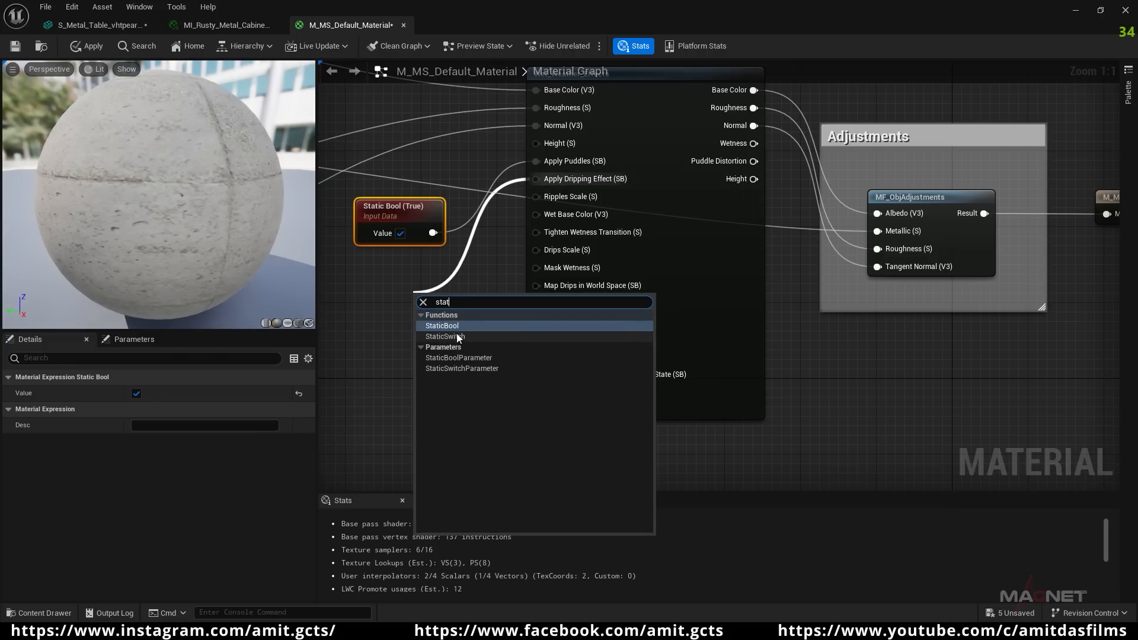
left_click(455, 347)
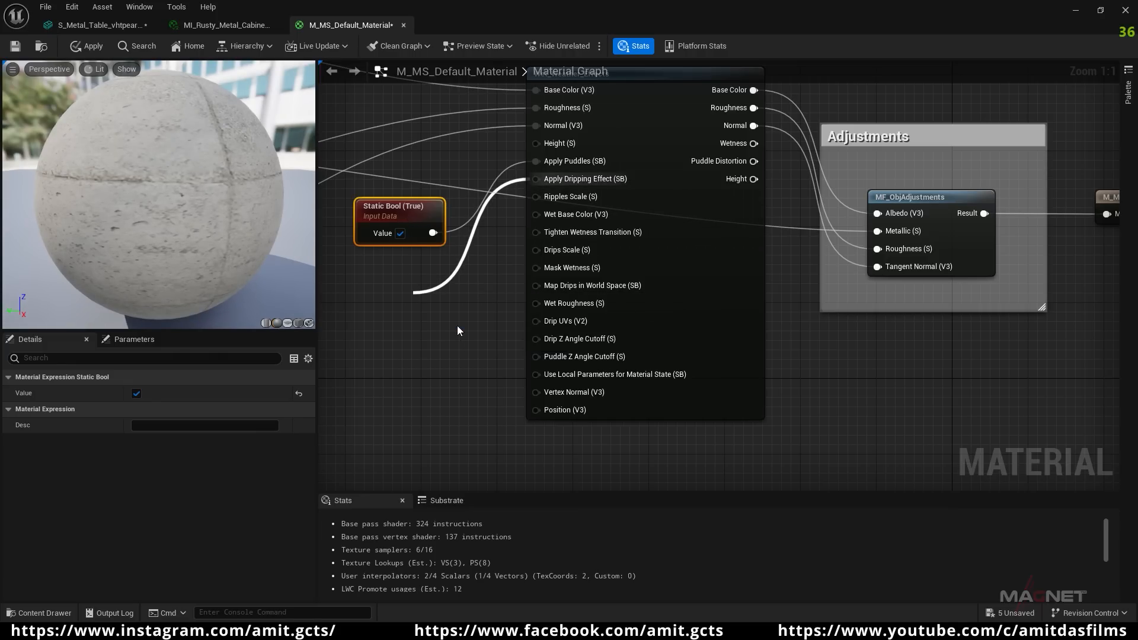
left_click_drag(428, 301, 380, 263)
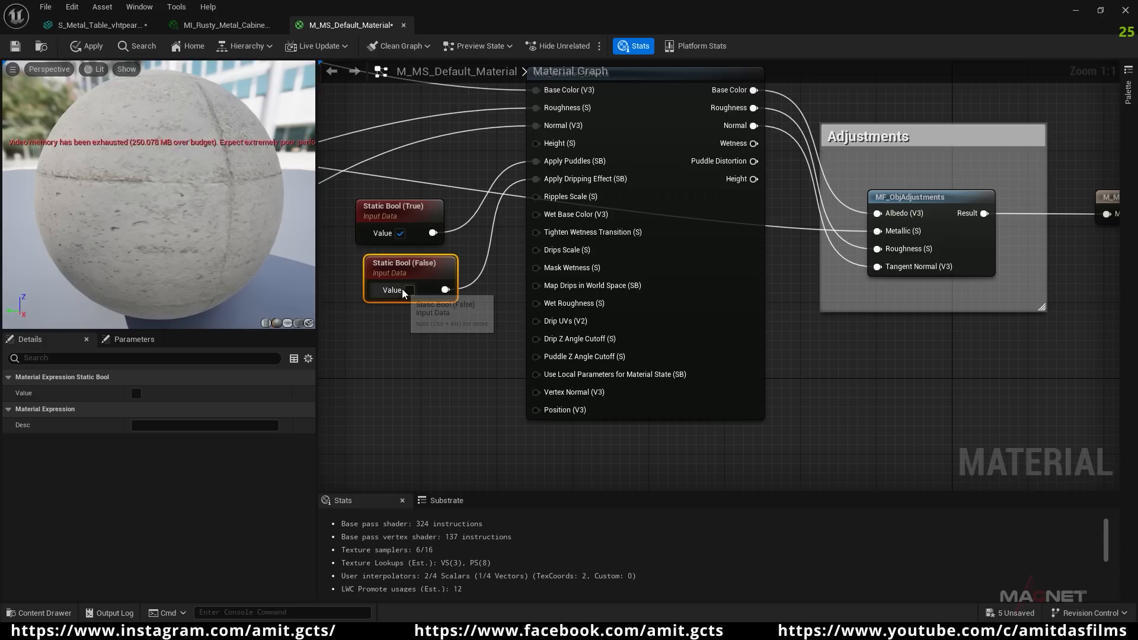
left_click(410, 290)
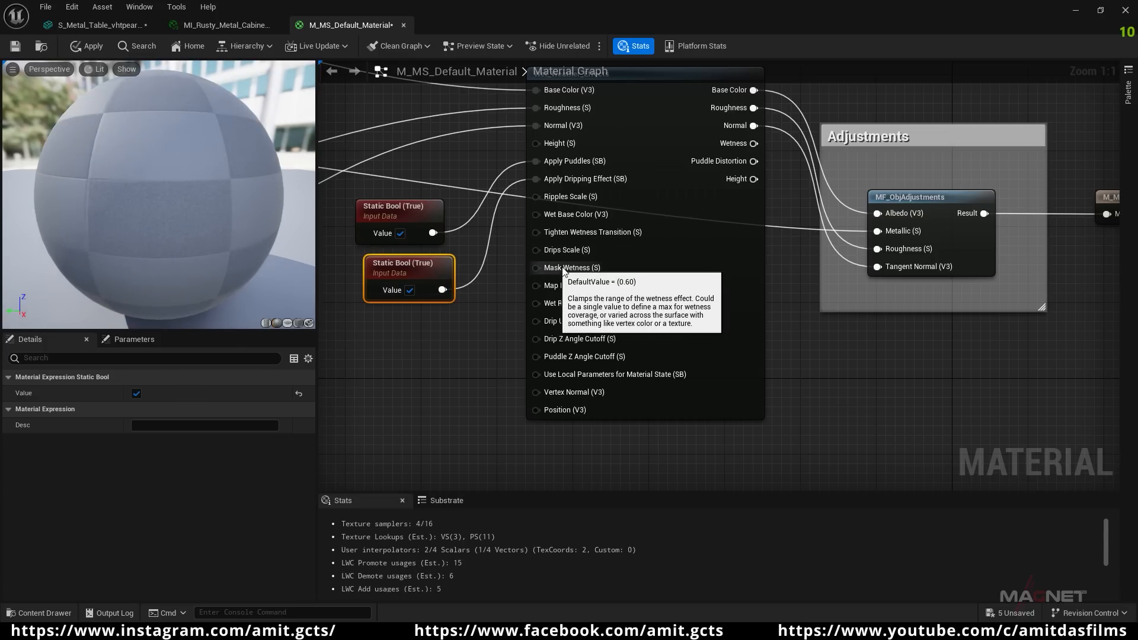
- Feed the Mask Wetness input with a new scalar parameter whose default value is 1, and apply the changes to the material
left_click_drag(533, 269, 415, 360)
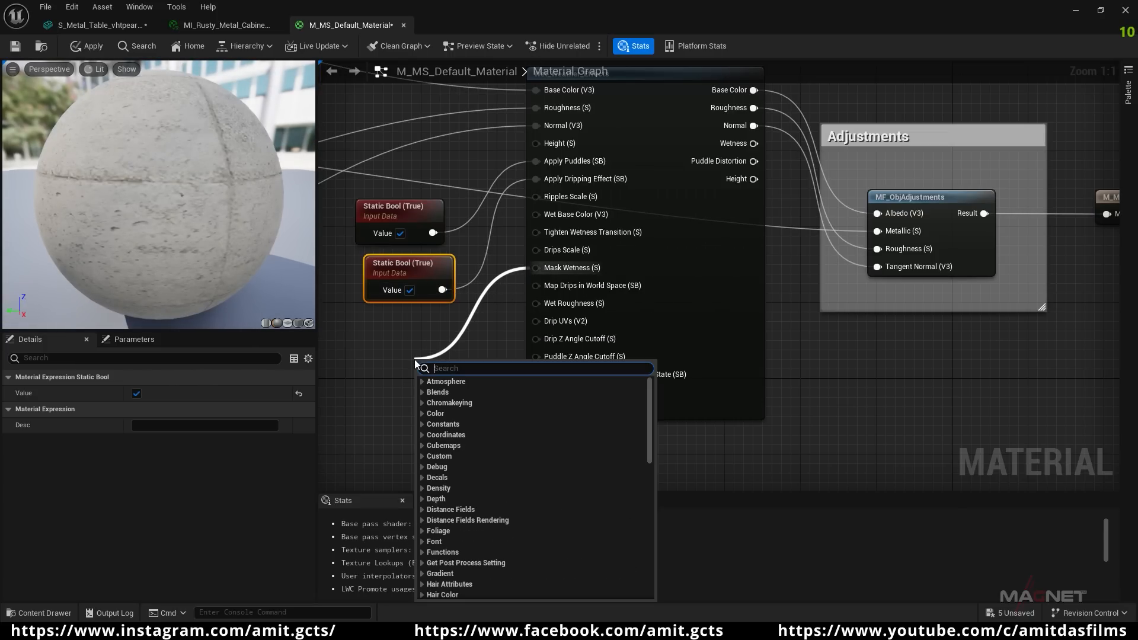
type("sca")
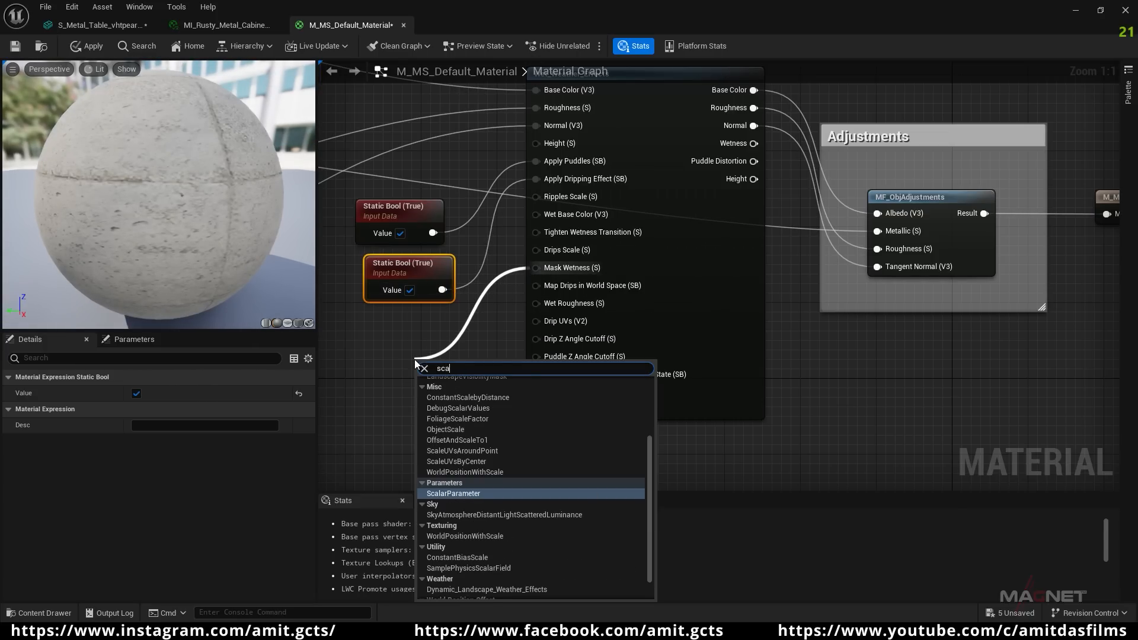
left_click(459, 494)
left_click_drag(479, 378, 414, 342)
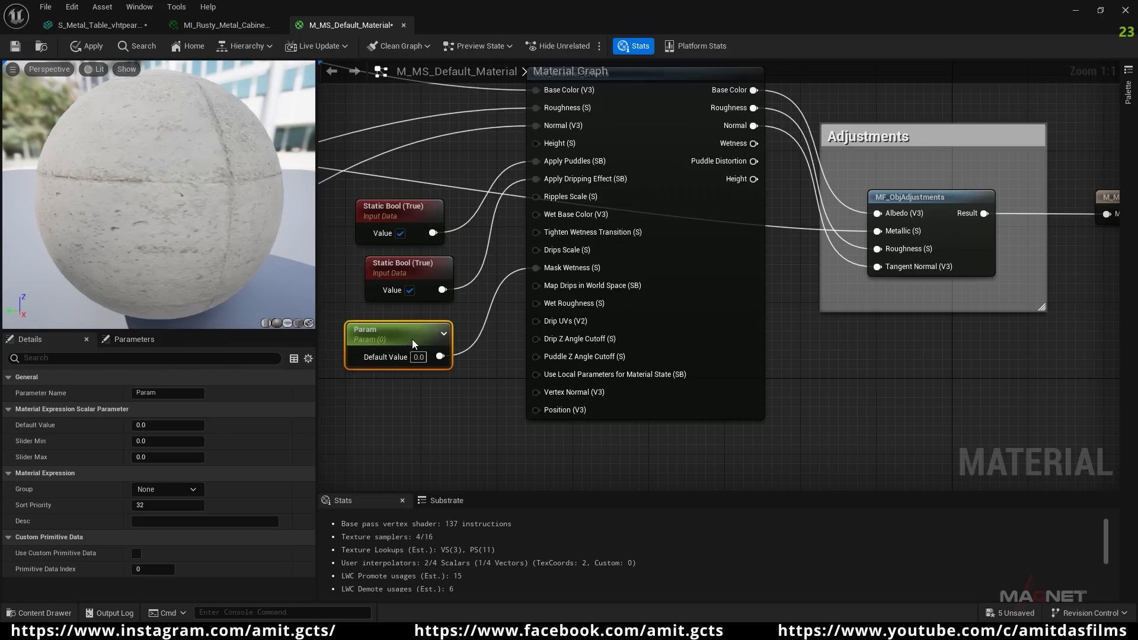
left_click(418, 360)
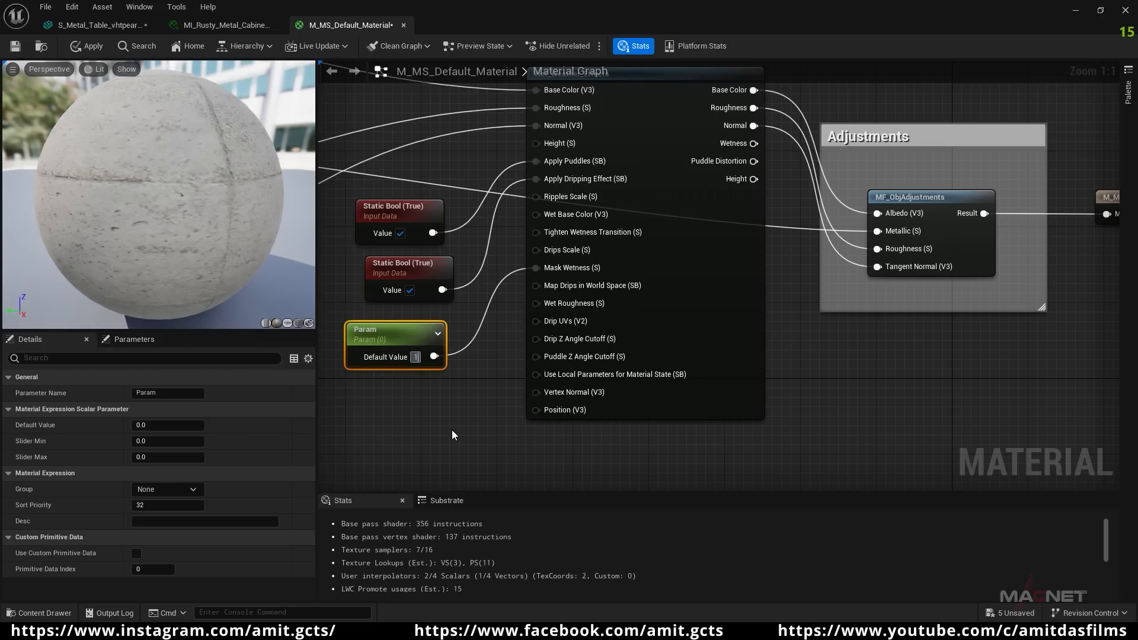
type("1")
left_click(449, 424)
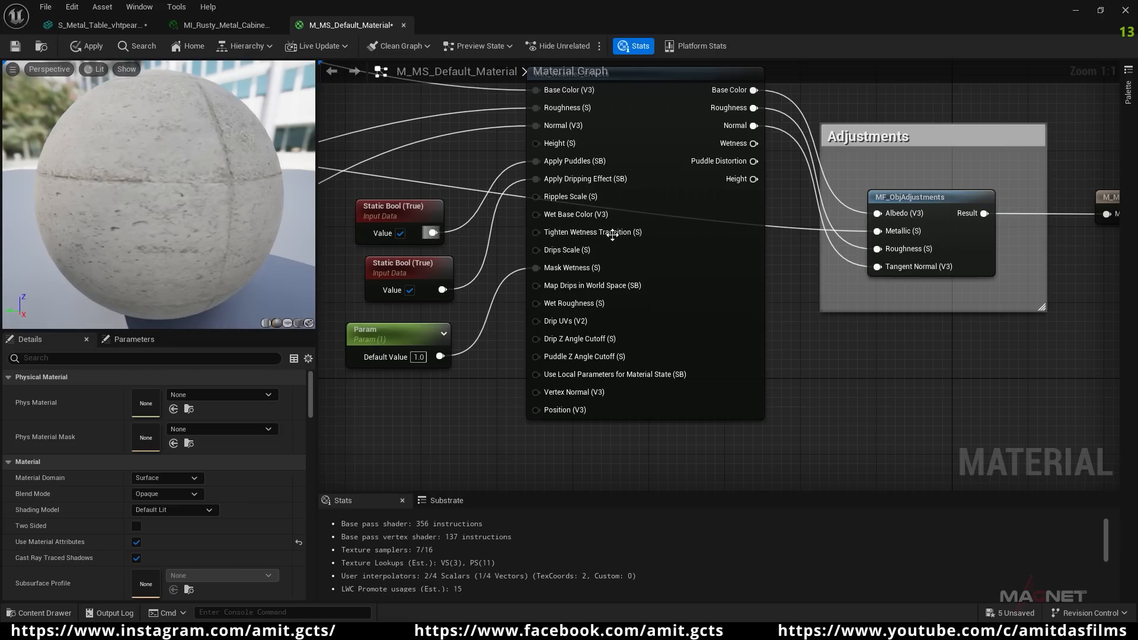
left_click(86, 47)
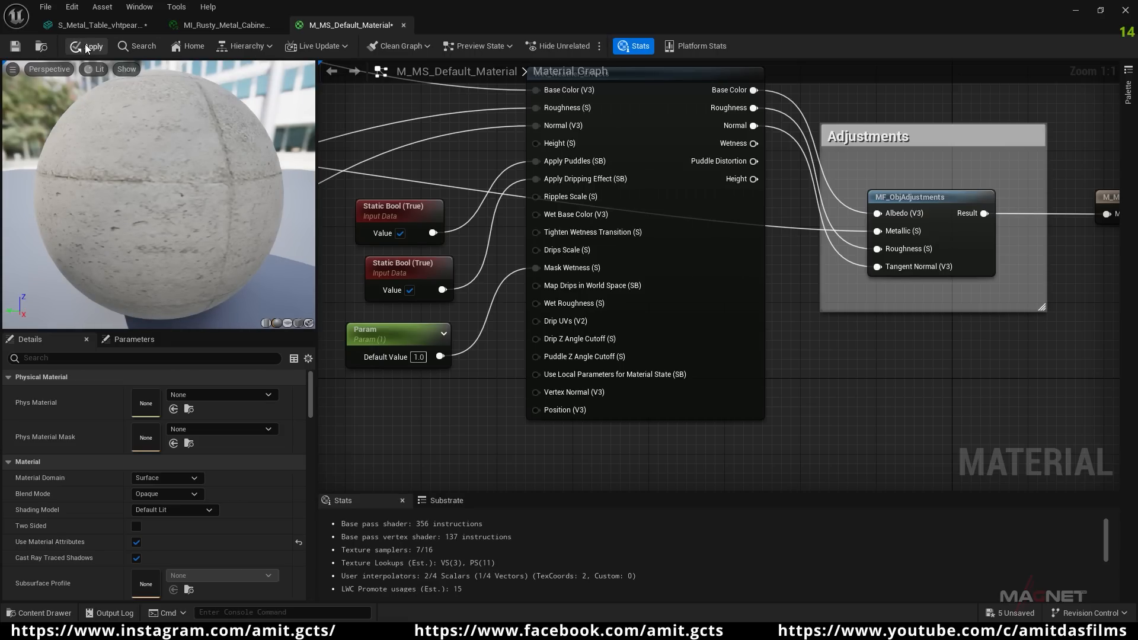
- Return to the Demo level and examine the wetness on the rusty cabinet, the metal table and the surrounding ground
left_click(1071, 9)
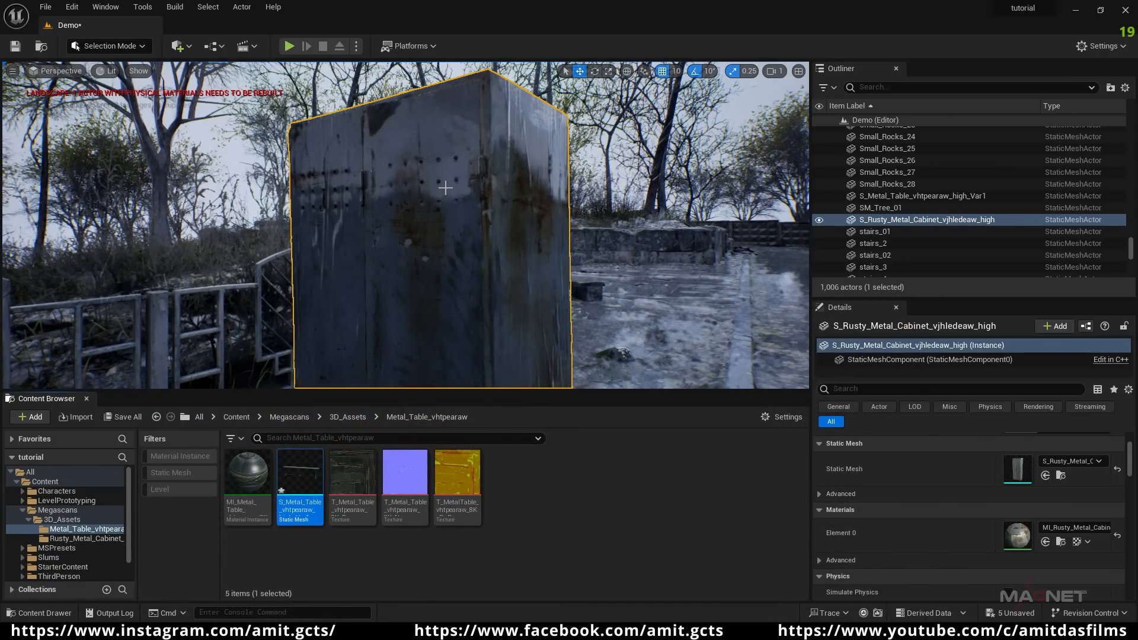
right_click_drag(523, 183, 664, 267)
right_click_drag(437, 270, 545, 141)
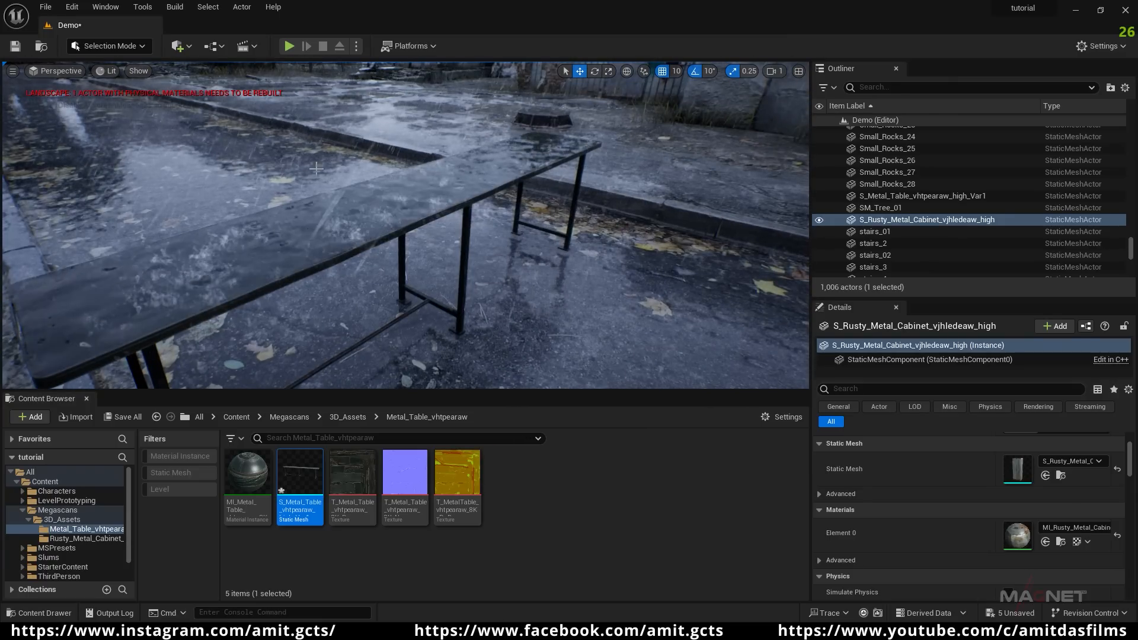
right_click_drag(312, 268, 296, 131)
right_click_drag(271, 218, 176, 144)
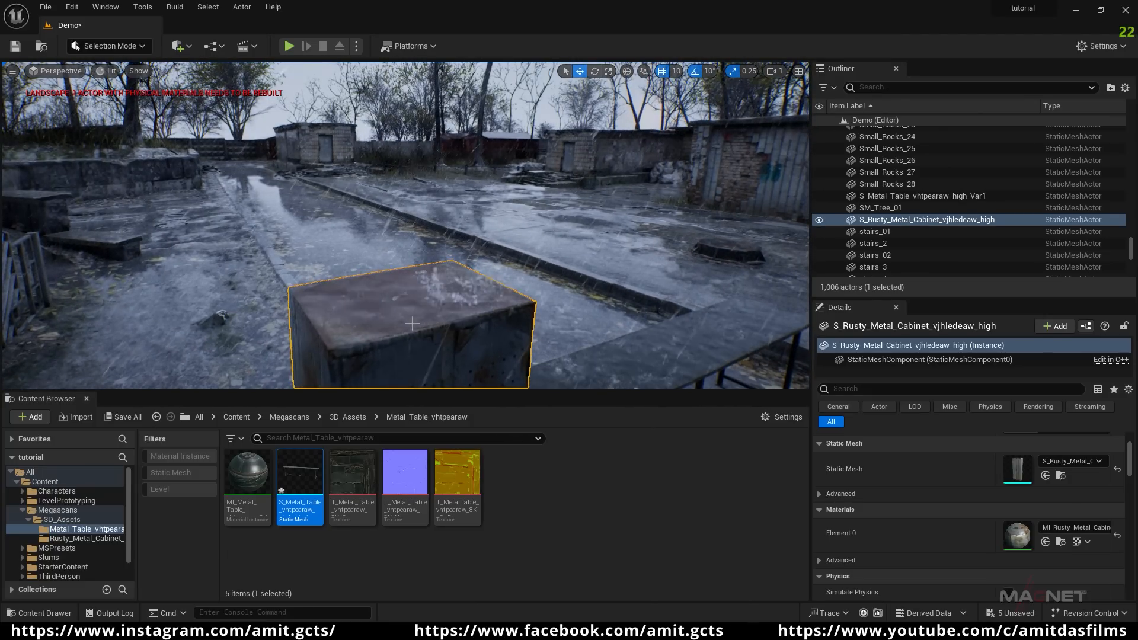
right_click_drag(405, 225, 350, 266)
right_click_drag(405, 225, 350, 249)
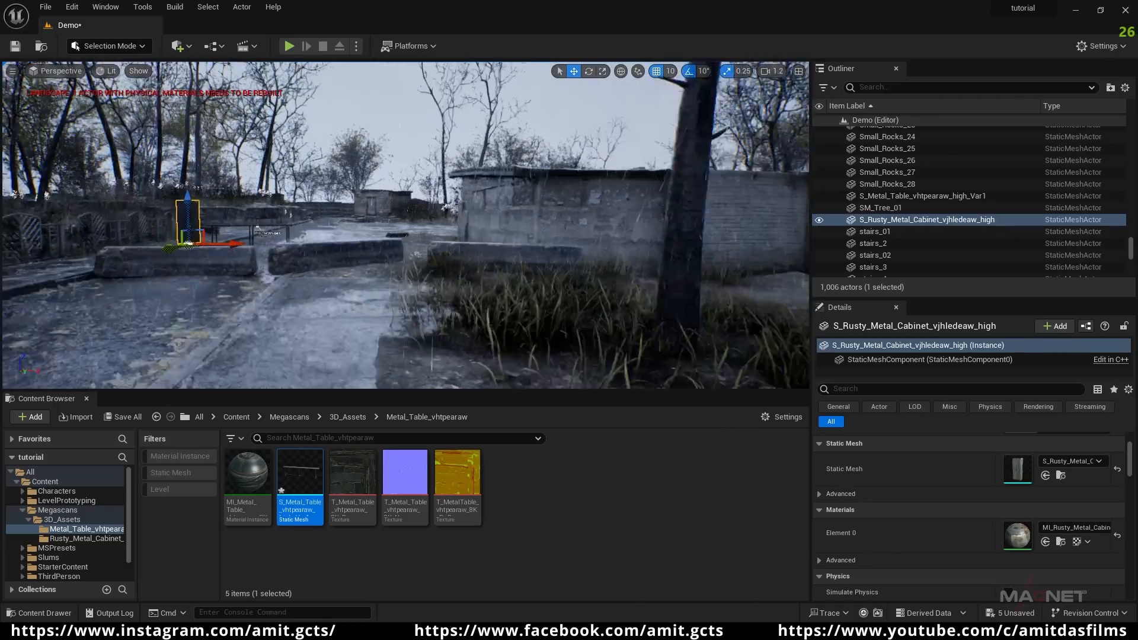
- Inspect the muddy ground beside the small road and select the Landscape1 actor by searching the Outliner for "land"
left_click(508, 316)
left_click(508, 316)
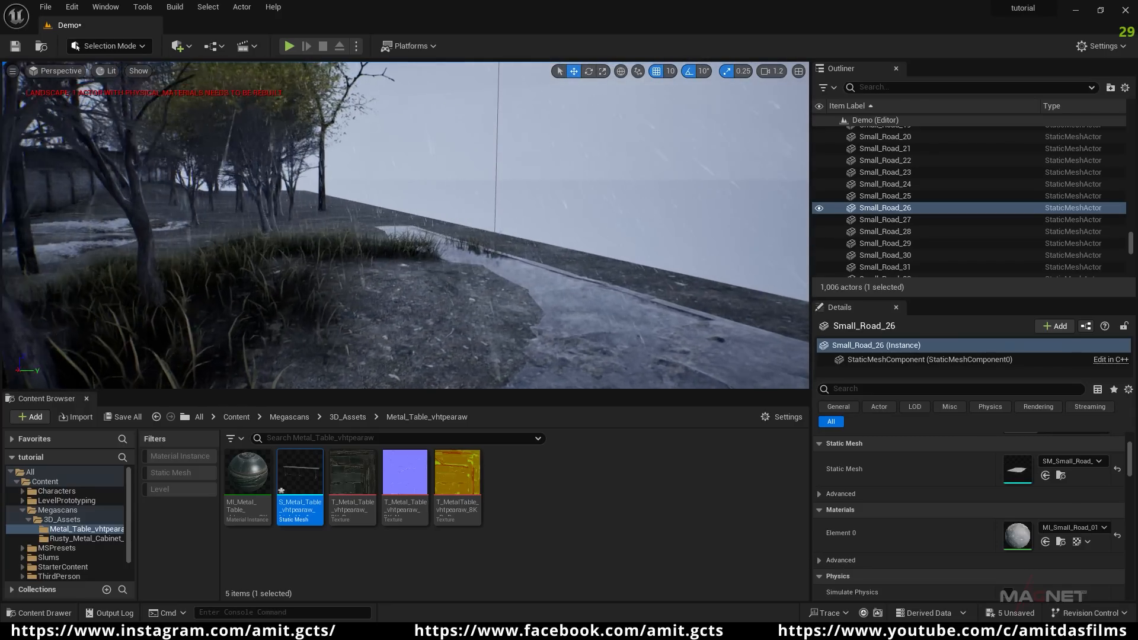
right_click_drag(336, 299, 261, 283)
right_click_drag(336, 298, 270, 313)
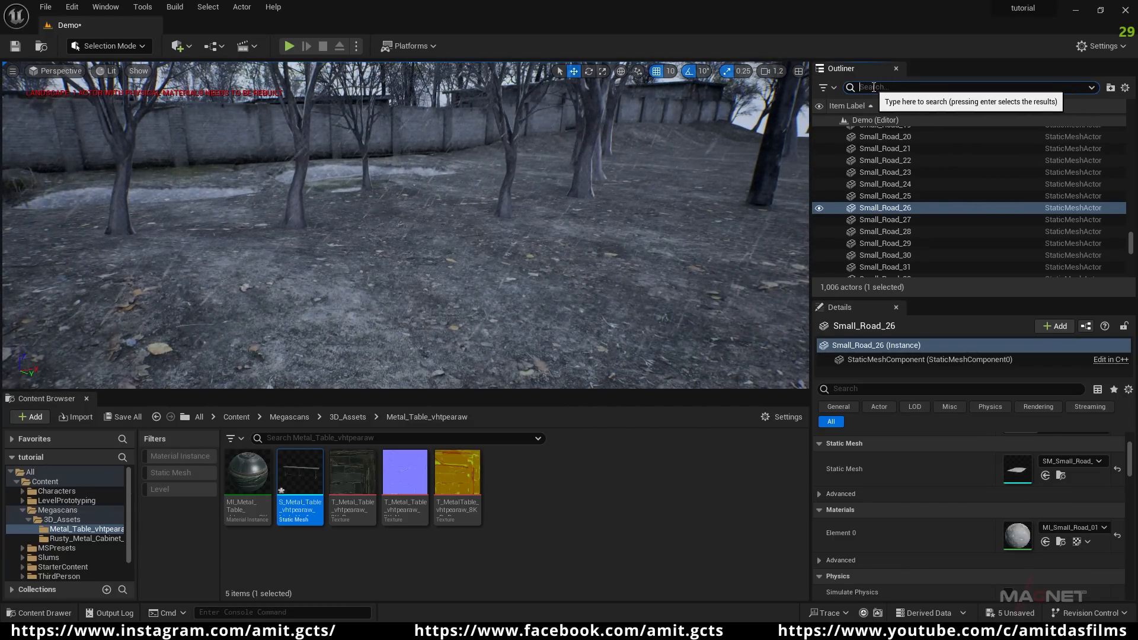
type("land")
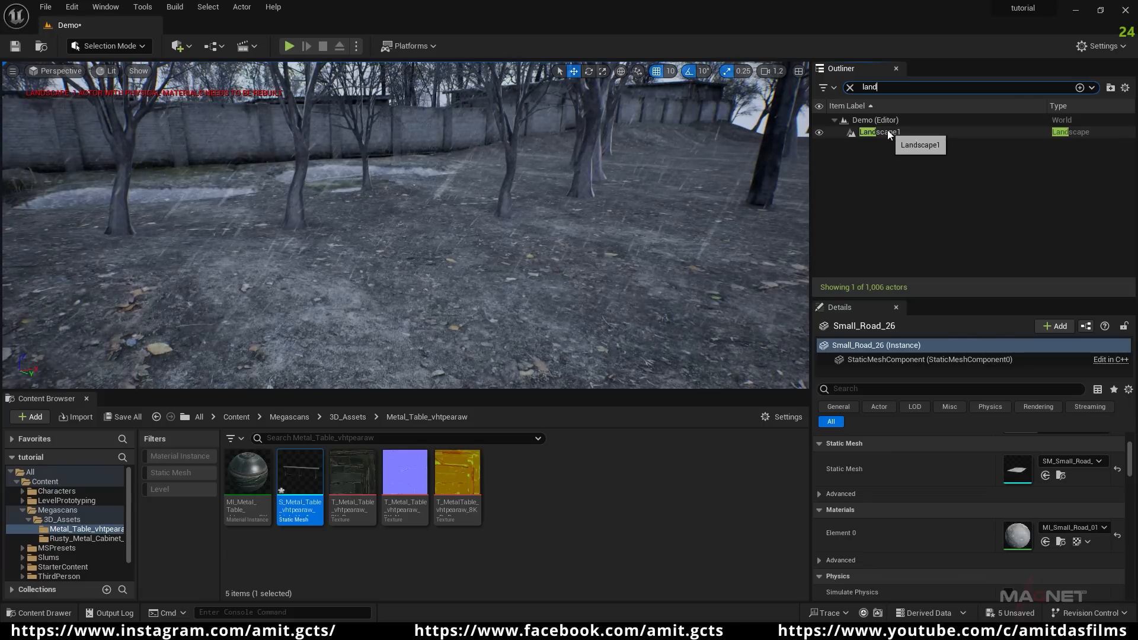
left_click(888, 132)
mouse_move(466, 255)
right_mouse_down()
mouse_move(178, 254)
mouse_move(500, 252)
mouse_move(470, 244)
right_mouse_up()
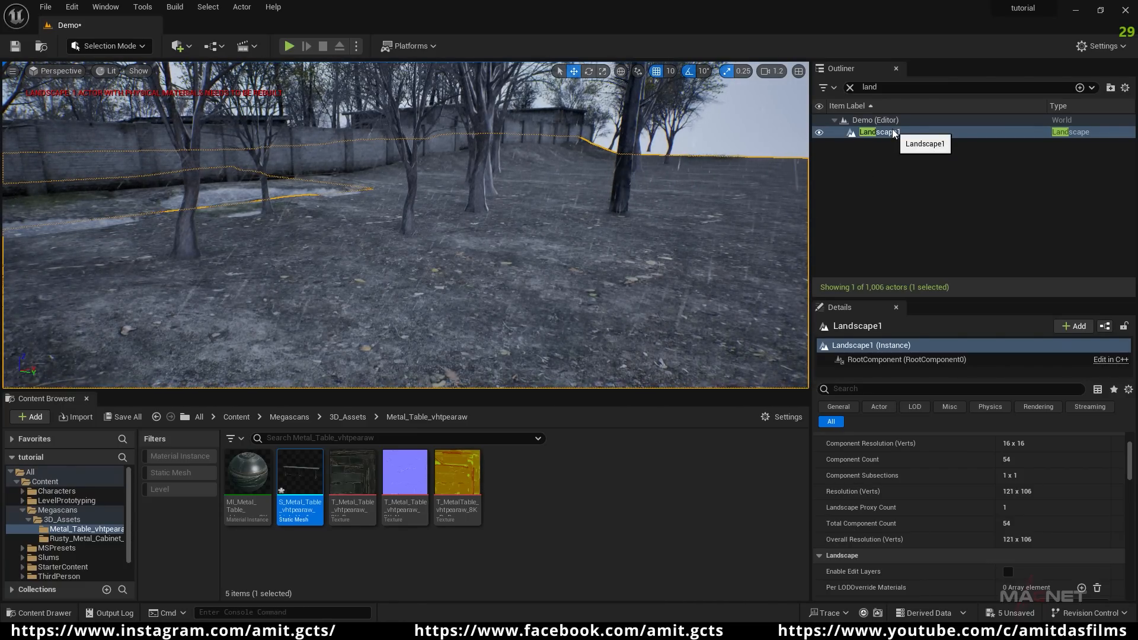
- Clear the Outliner search and select the Ultra_Dynamic_Weather actor
left_click(850, 87)
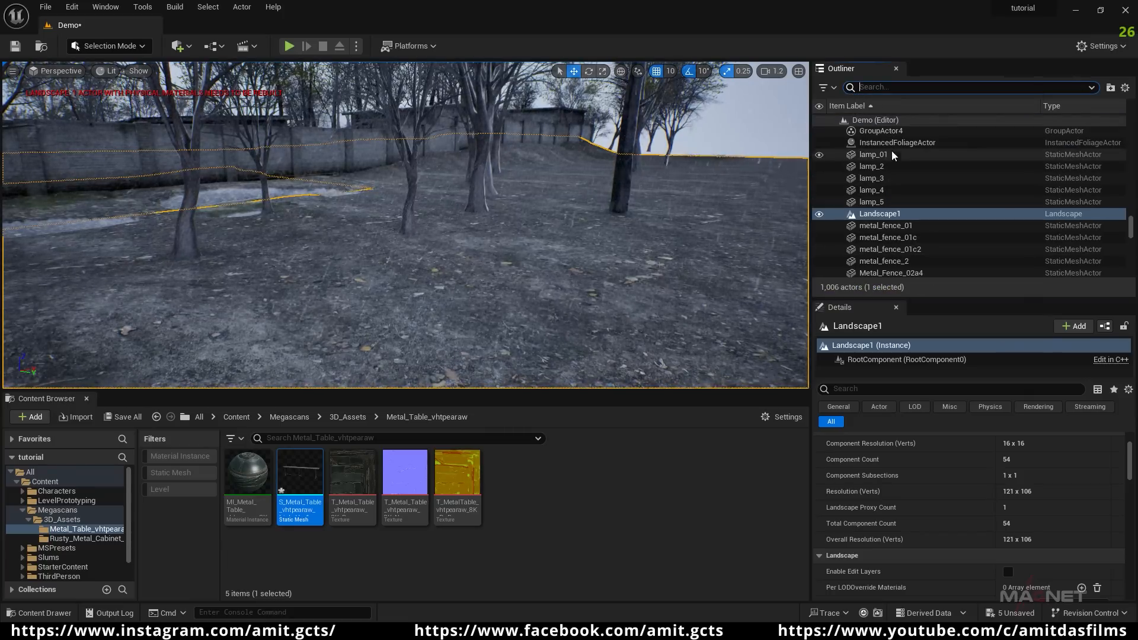
left_click(754, 105)
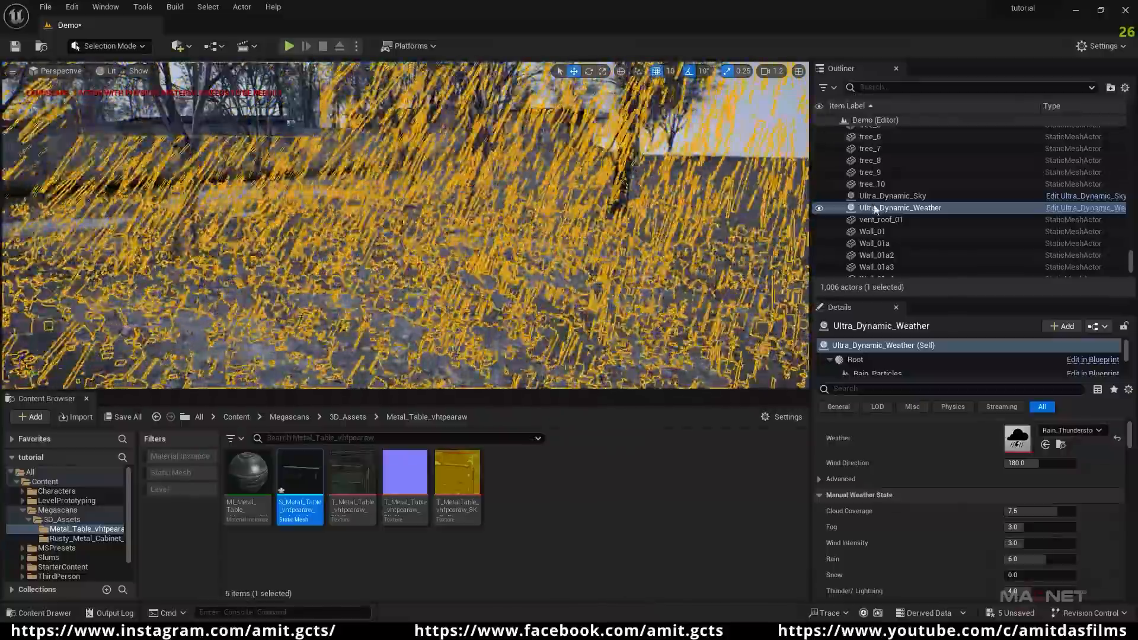
left_click(883, 209)
scroll(858, 497, "up", 3)
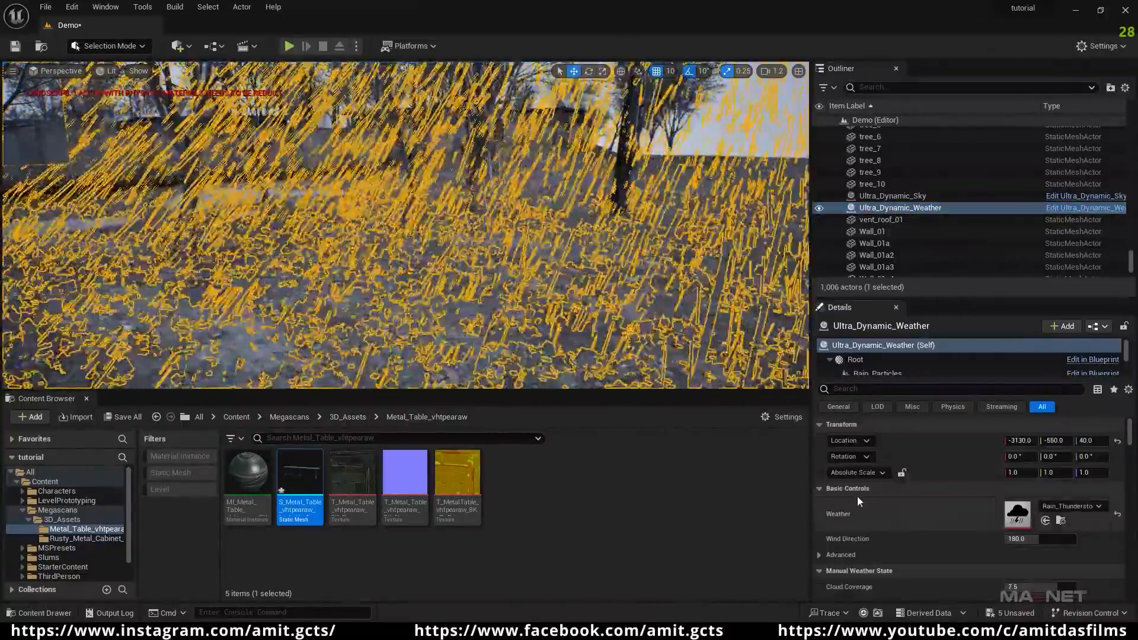
- Collapse the weather actor's property groups down to Dynamic Landscape Weather Effects and turn on Enable Dynamic Landscape Weather Effects
left_click(820, 451)
left_click(820, 467)
left_click(819, 482)
scroll(845, 513, "down", 3)
left_click(820, 443)
left_click(819, 459)
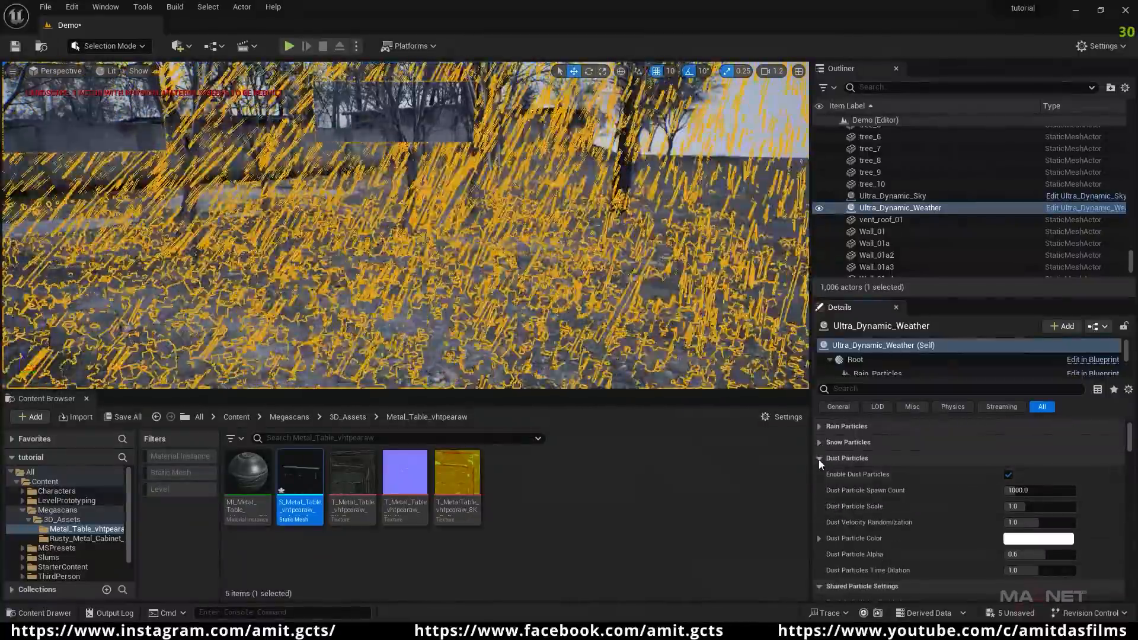
left_click(820, 475)
left_click(819, 490)
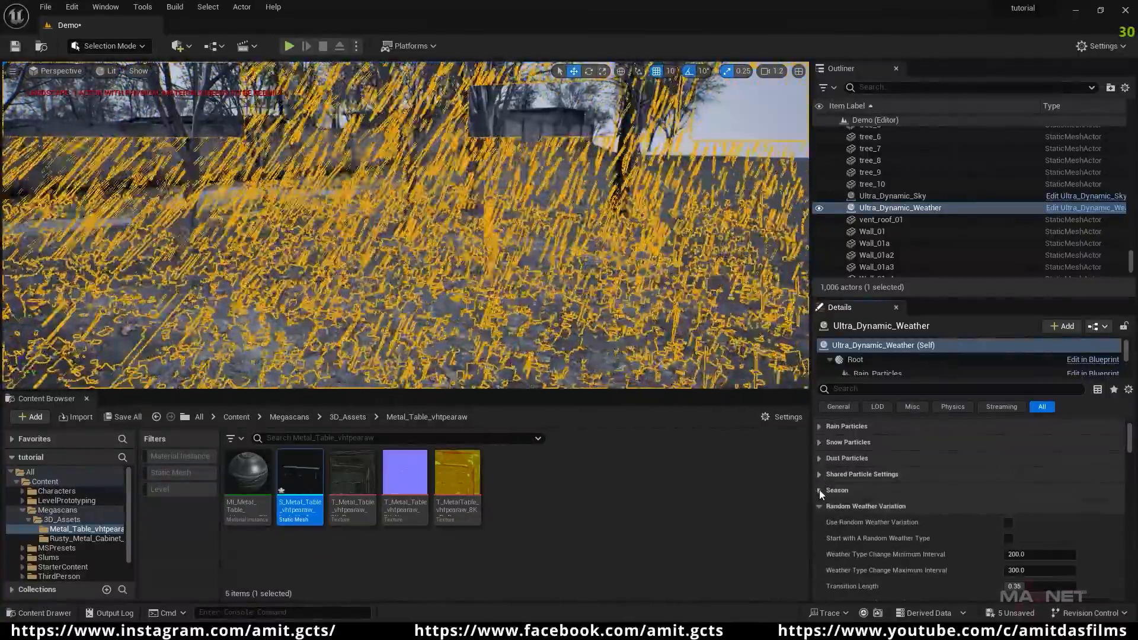
scroll(848, 493, "down", 3)
left_click(818, 450)
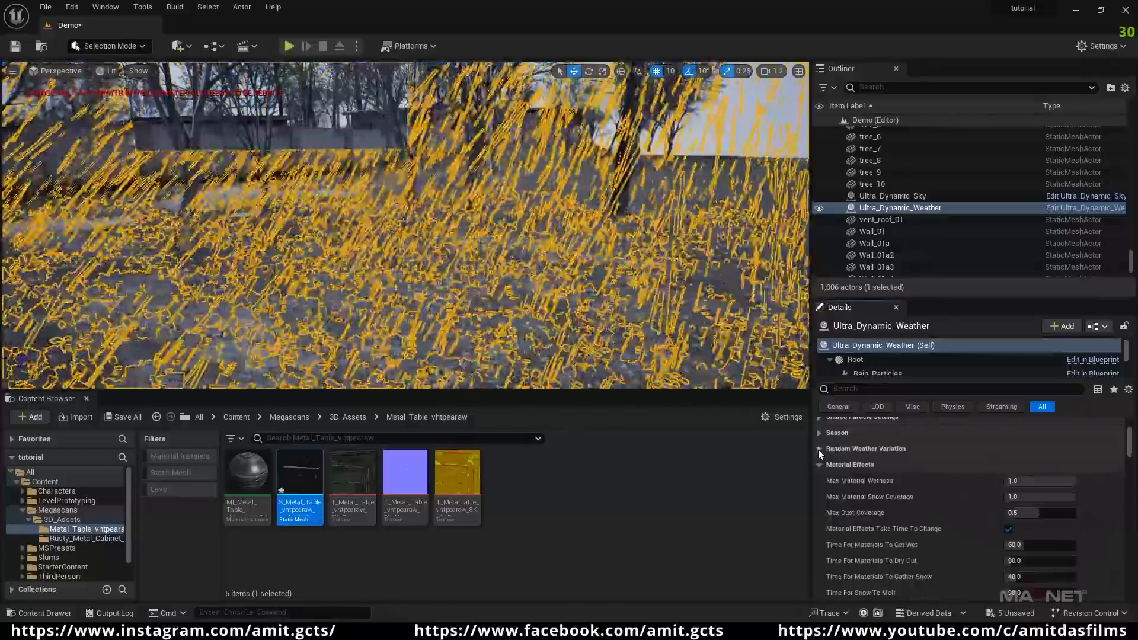
left_click(819, 464)
left_click(820, 480)
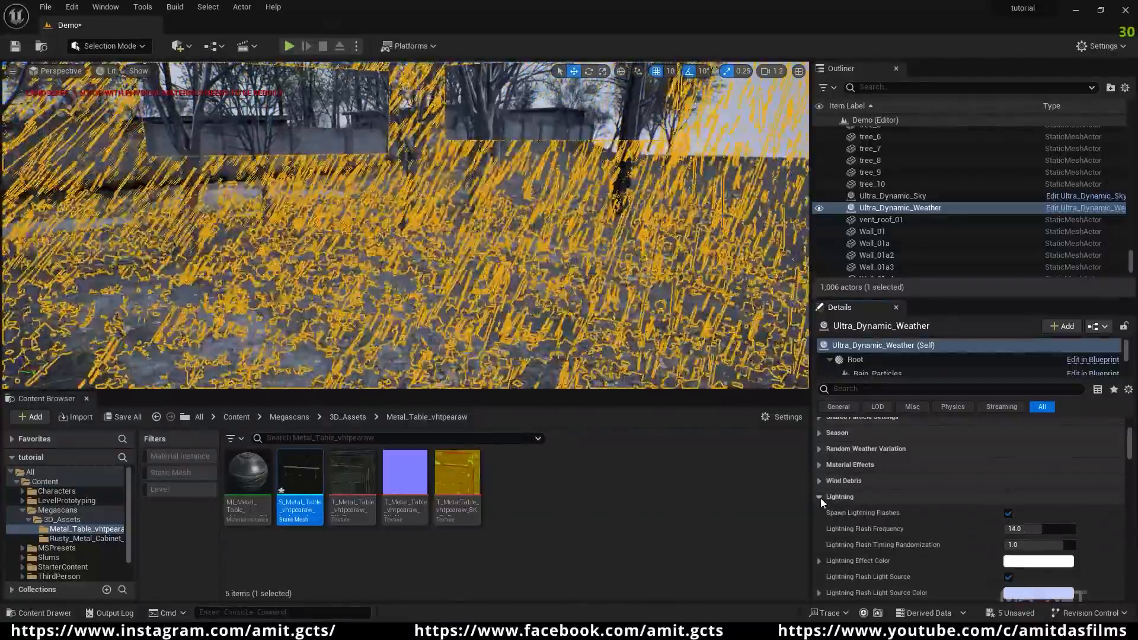
left_click(819, 497)
left_click(820, 513)
scroll(848, 521, "down", 2)
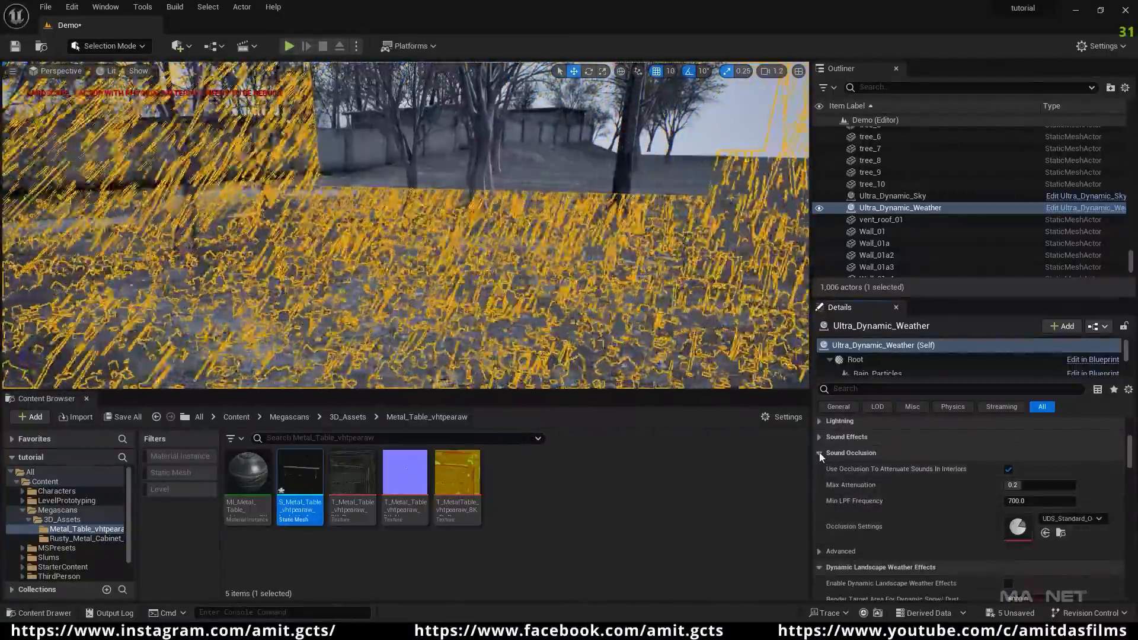
left_click(820, 453)
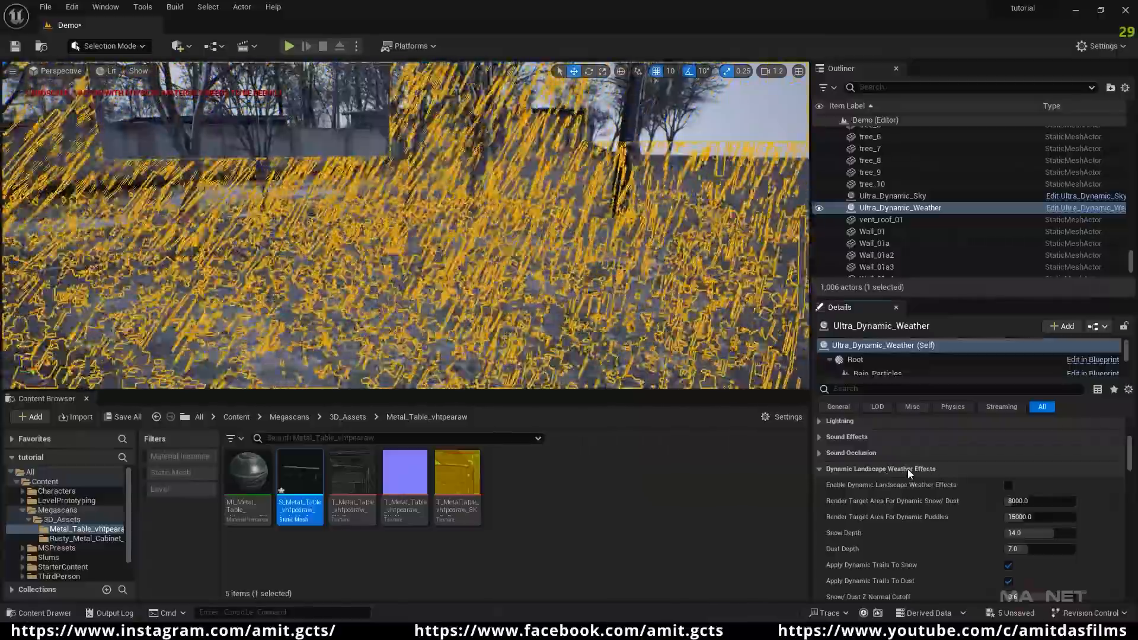
left_click(1008, 486)
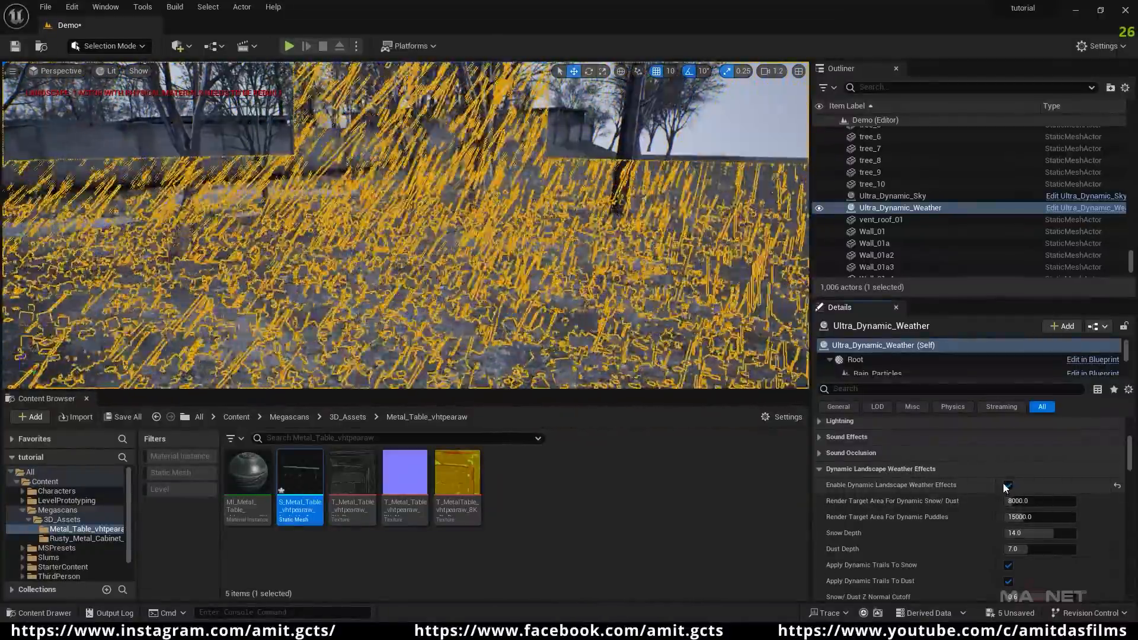
- Select the landscape ground, open its landscape material instance MI_Landscape_01 and open that instance's parent material M_Landscape
left_click(730, 186)
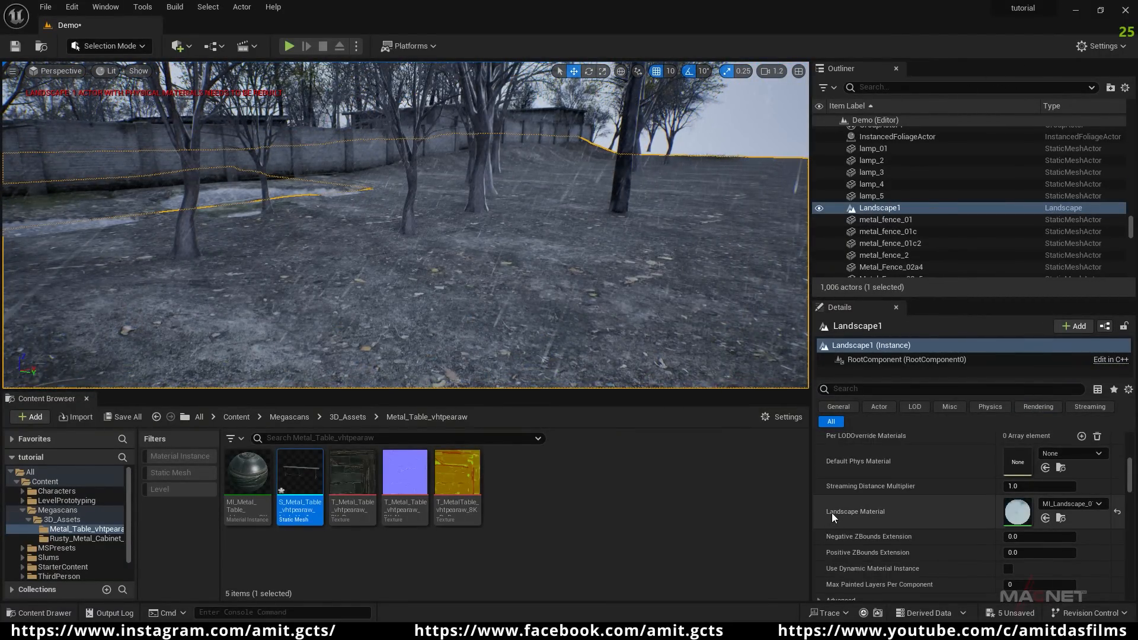
double_click(1021, 511)
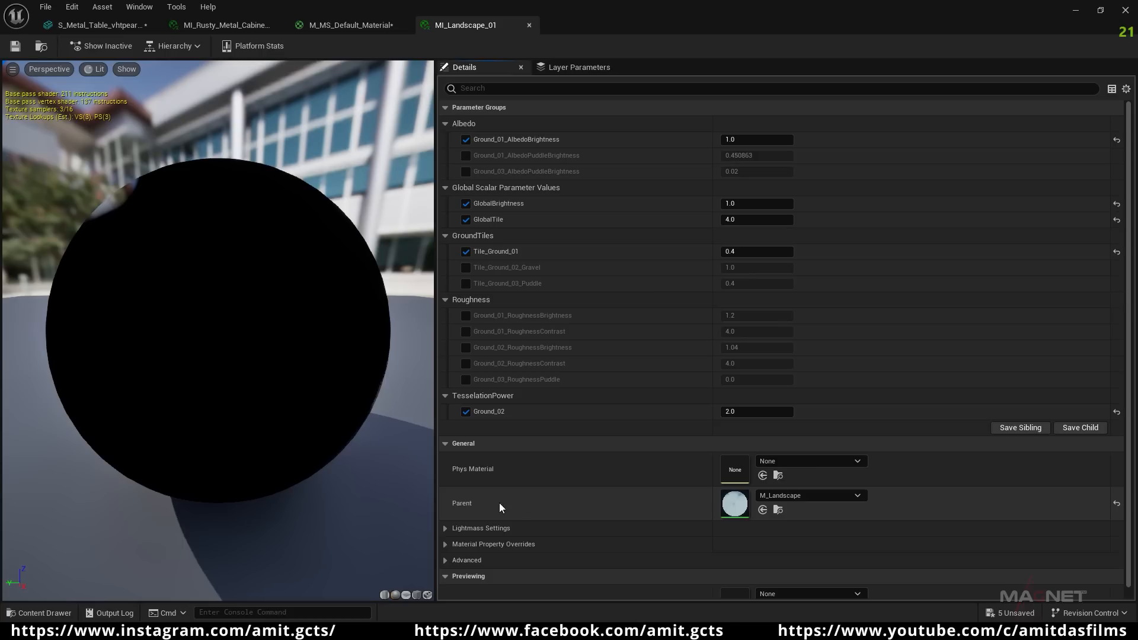
double_click(736, 502)
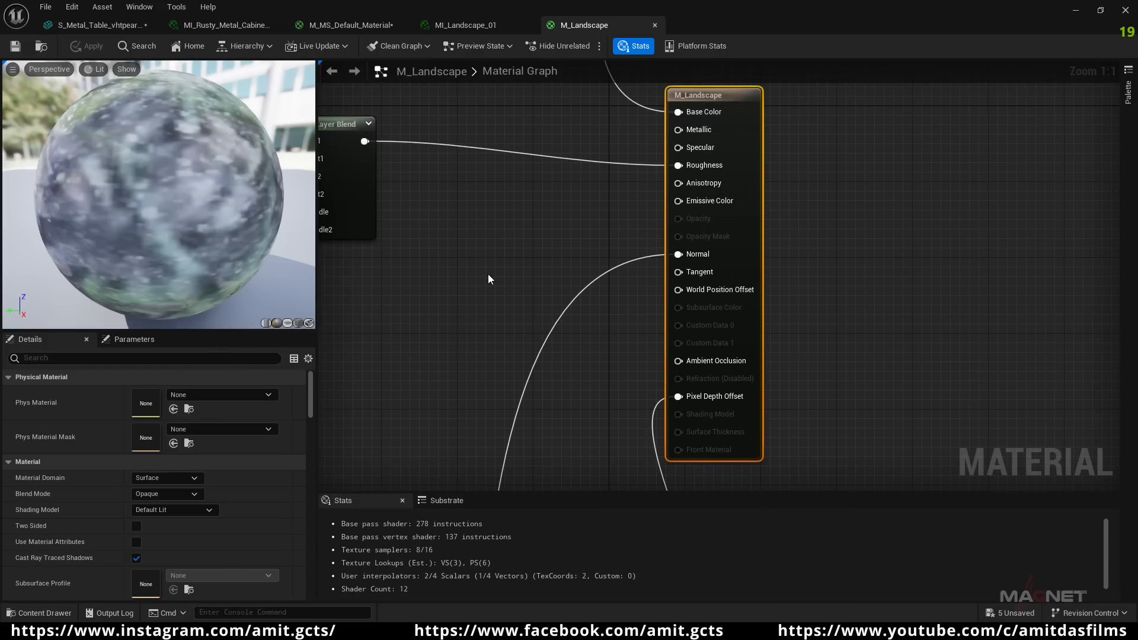
- Move the M_Landscape result node well away from the Landscape Layer Blend nodes to make room for new nodes
scroll(492, 261, "down", 4)
right_click_drag(485, 247, 540, 308)
scroll(567, 297, "up", 3)
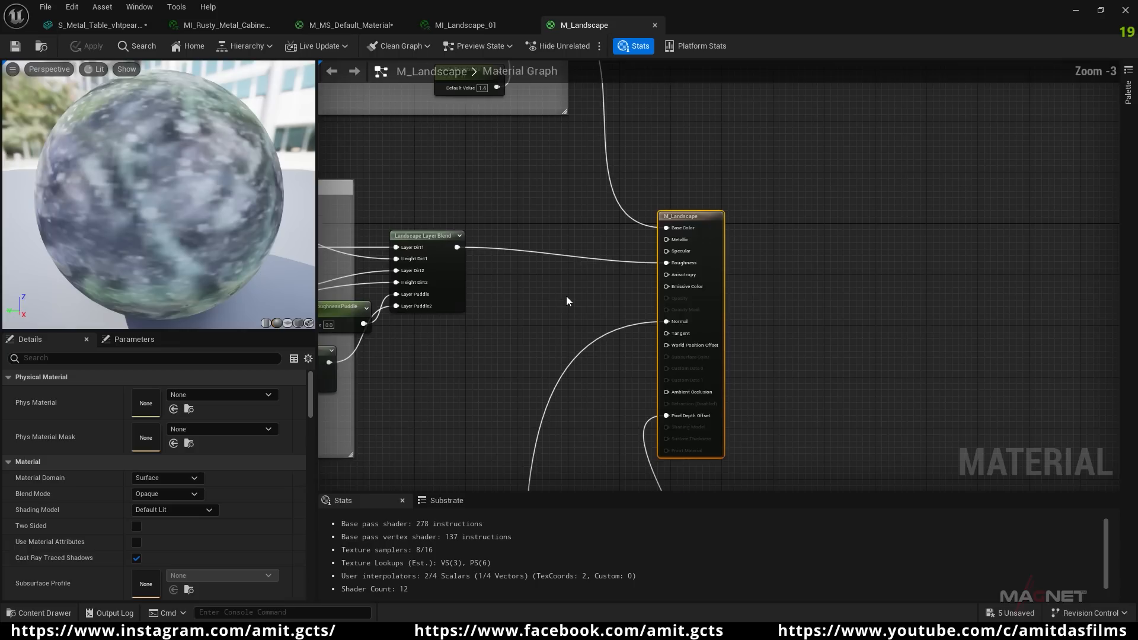
scroll(596, 207, "down", 2)
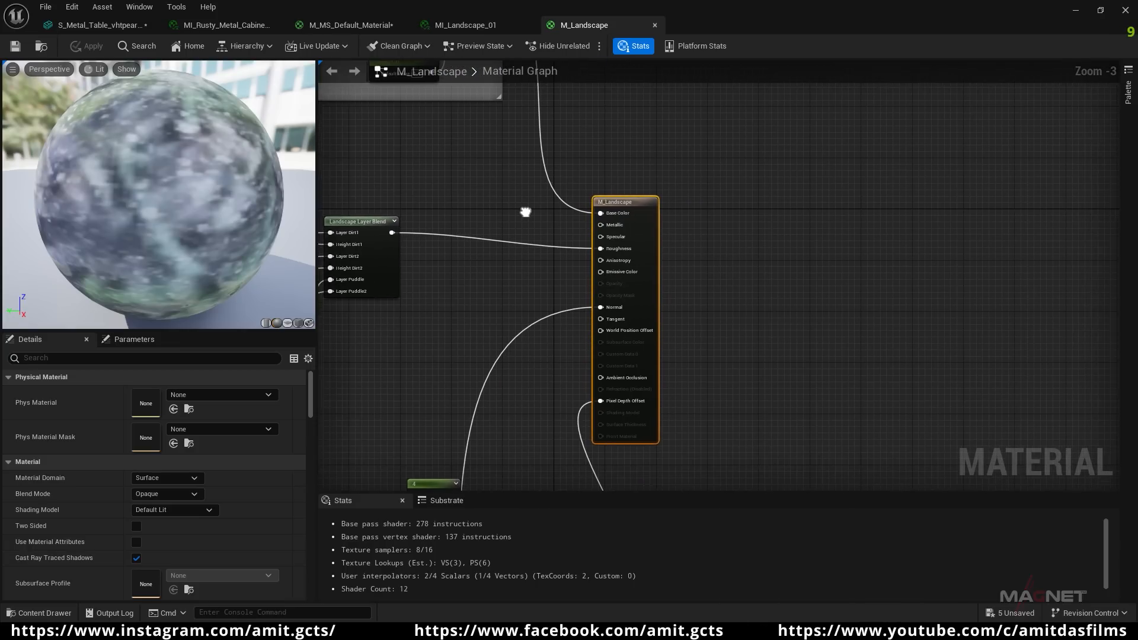
right_click_drag(533, 216, 445, 204)
left_click_drag(550, 208, 1062, 178)
scroll(664, 279, "down", 3)
scroll(625, 292, "up", 1)
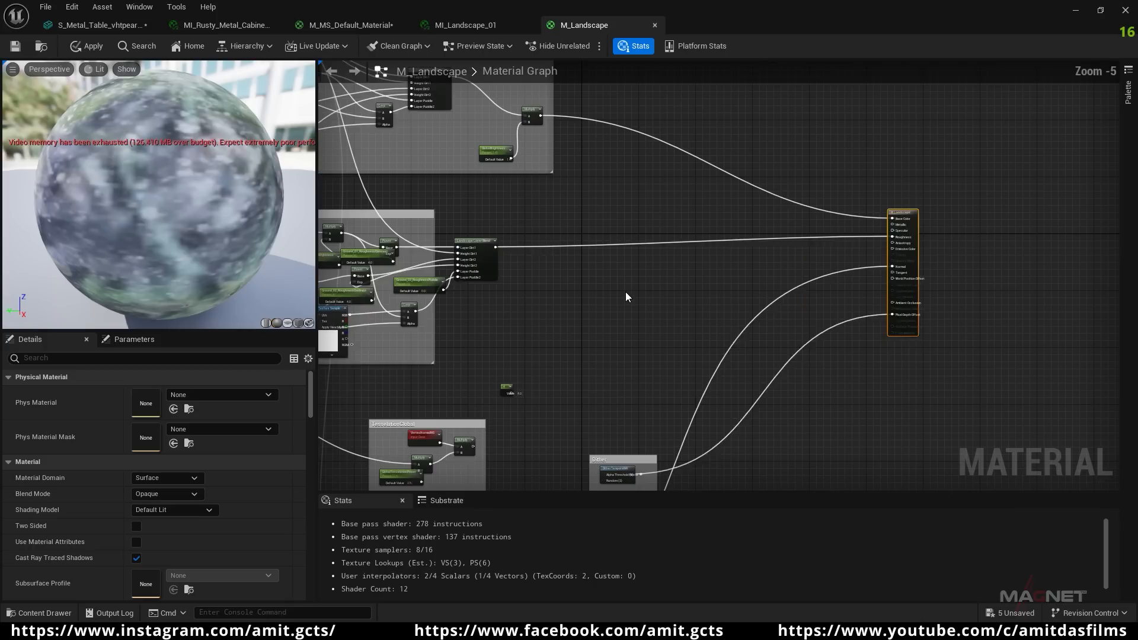
- Add a MakeMaterialAttributes node in the free space between the layer blend nodes and the M_Landscape result node
right_click(638, 212)
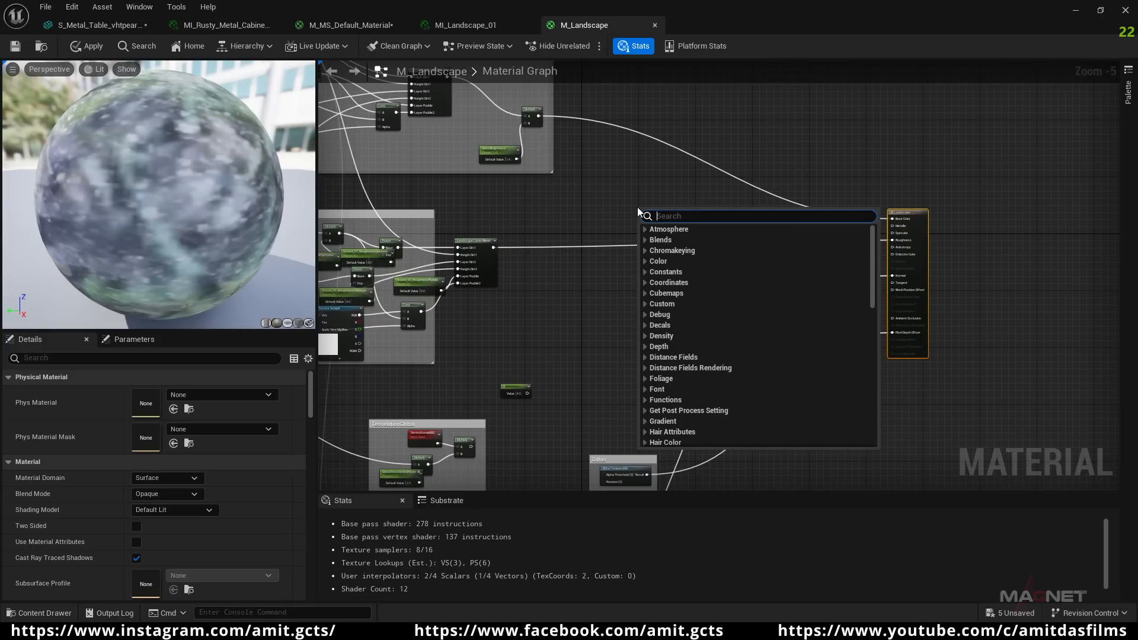
type("make")
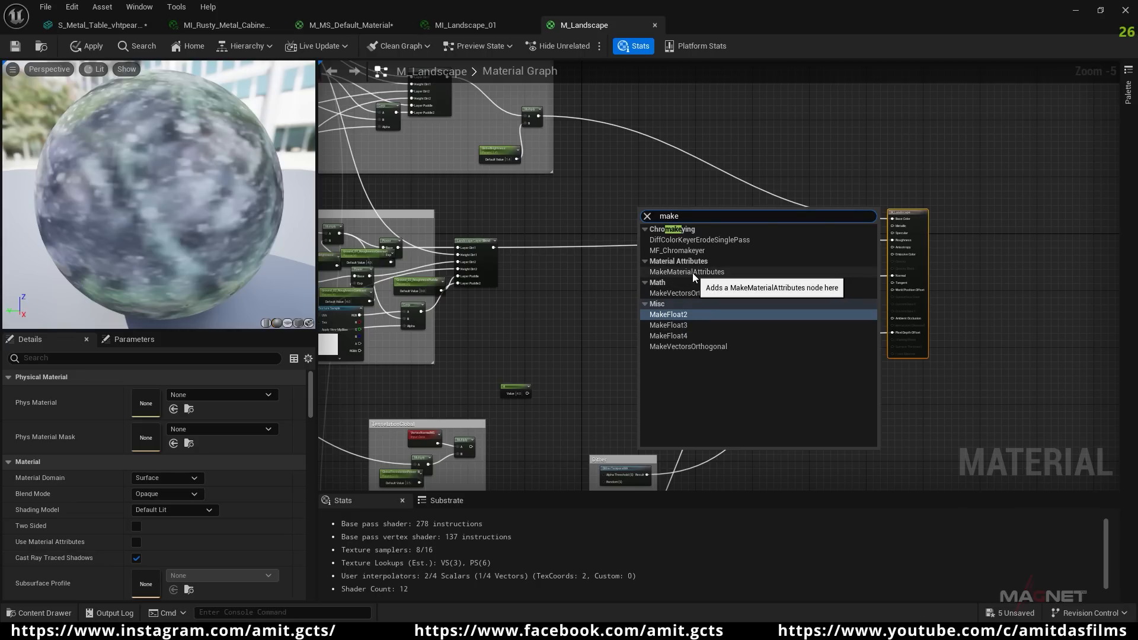
left_click(692, 271)
left_click_drag(655, 210, 682, 204)
scroll(689, 213, "up", 2)
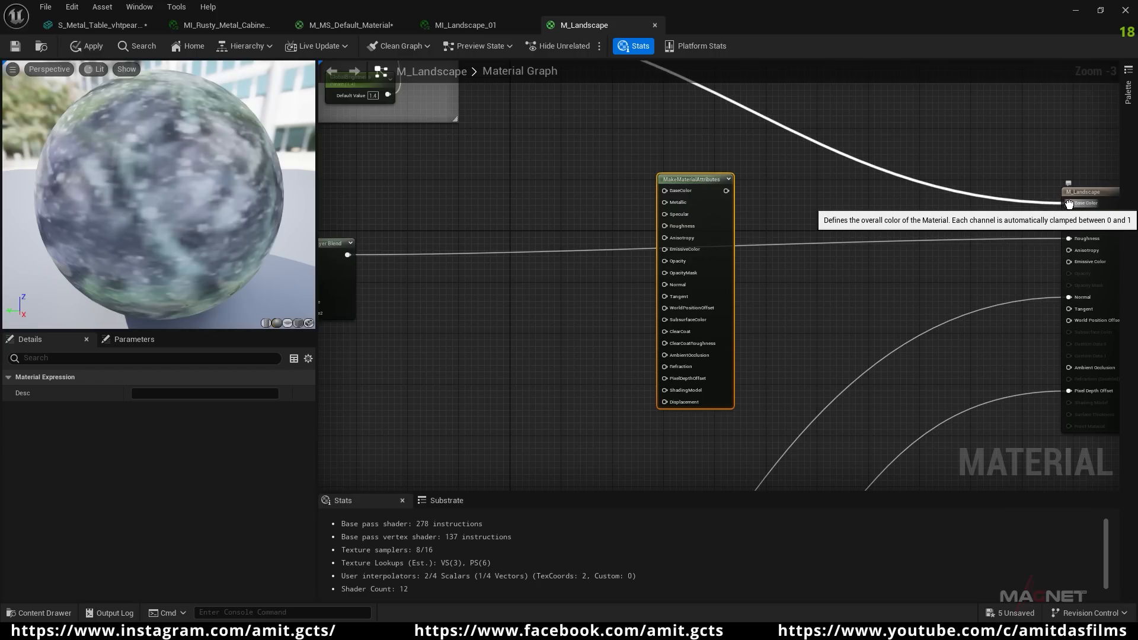
- Transfer the result node's Base Color, Roughness, Normal and Pixel Depth Offset connections to MakeMaterialAttributes, and shift that node toward the layer blends
left_click_drag(1069, 204, 667, 191, "ctrl")
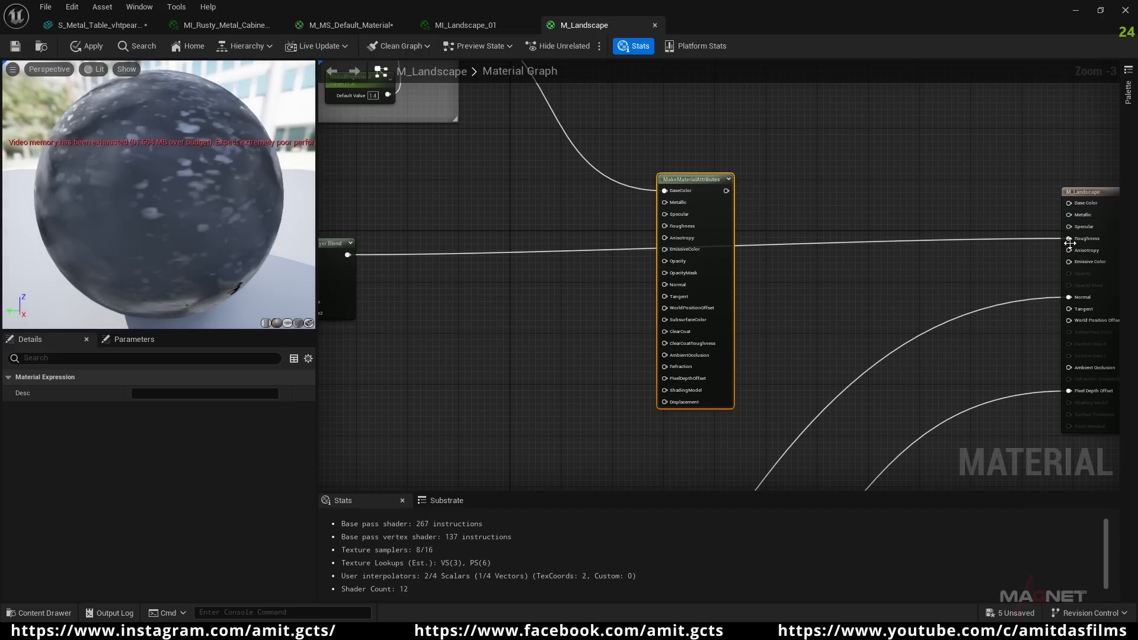
left_click_drag(1069, 243, 666, 226, "ctrl")
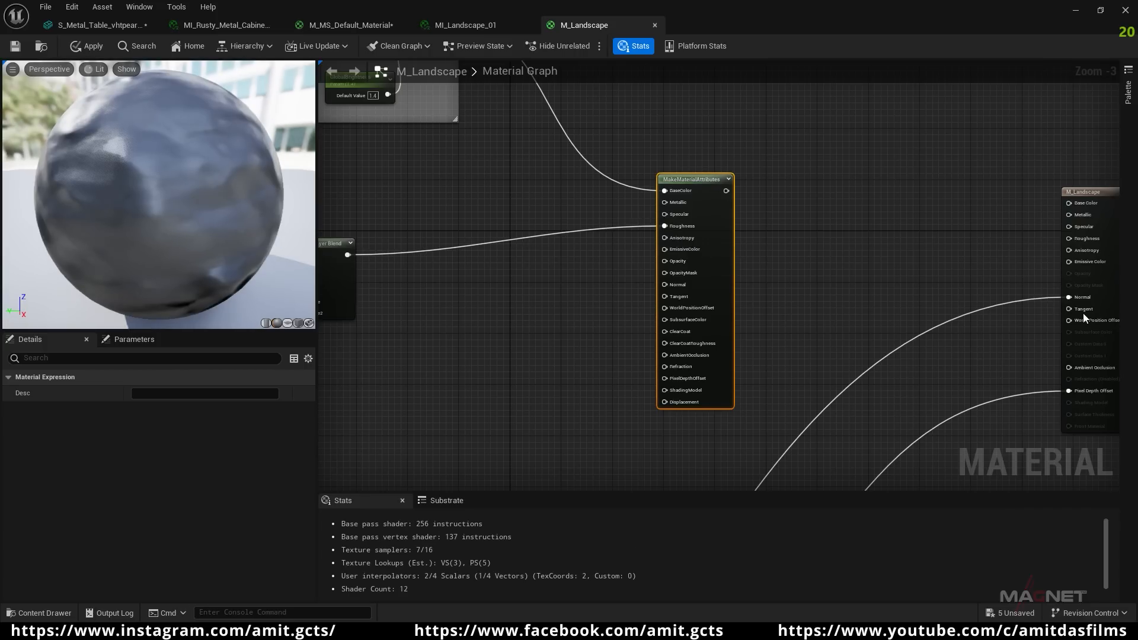
left_click_drag(1068, 297, 664, 284, "ctrl")
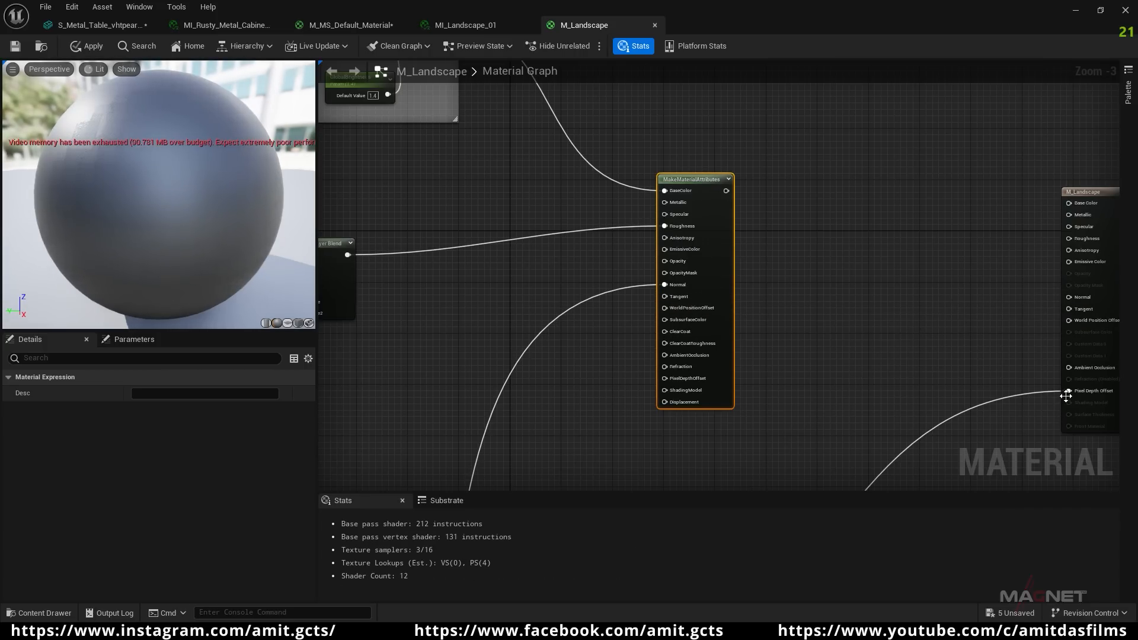
left_click_drag(1070, 391, 663, 380, "ctrl")
left_click_drag(680, 181, 572, 176)
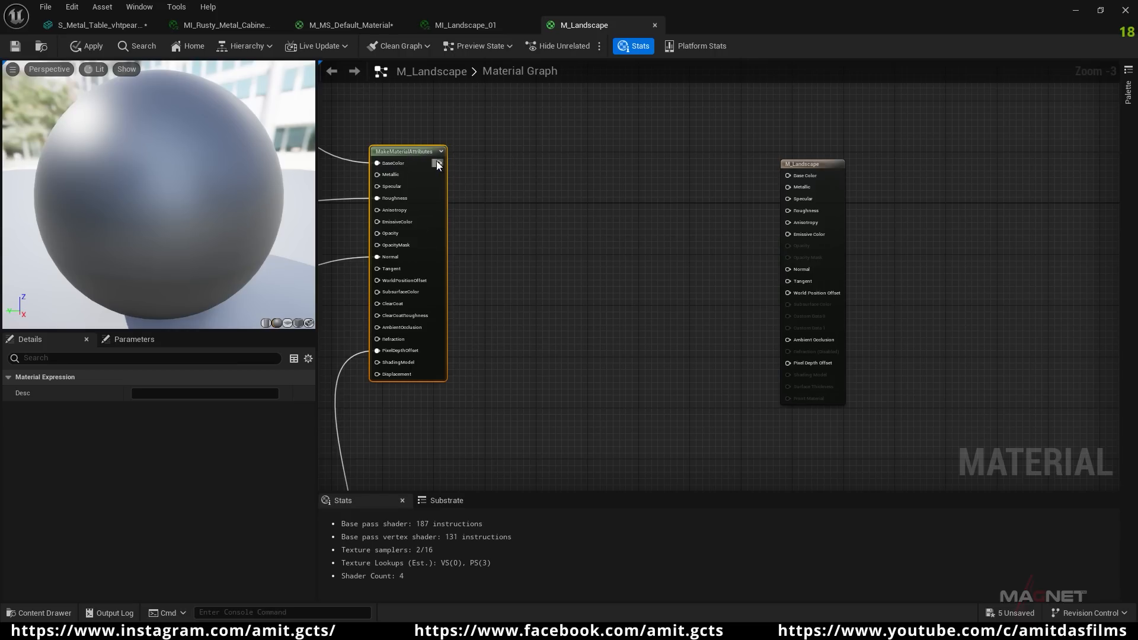
- Connect the MakeMaterialAttributes output to a new BreakMaterialAttributes node and place it directly beside it
left_click_drag(438, 163, 519, 243)
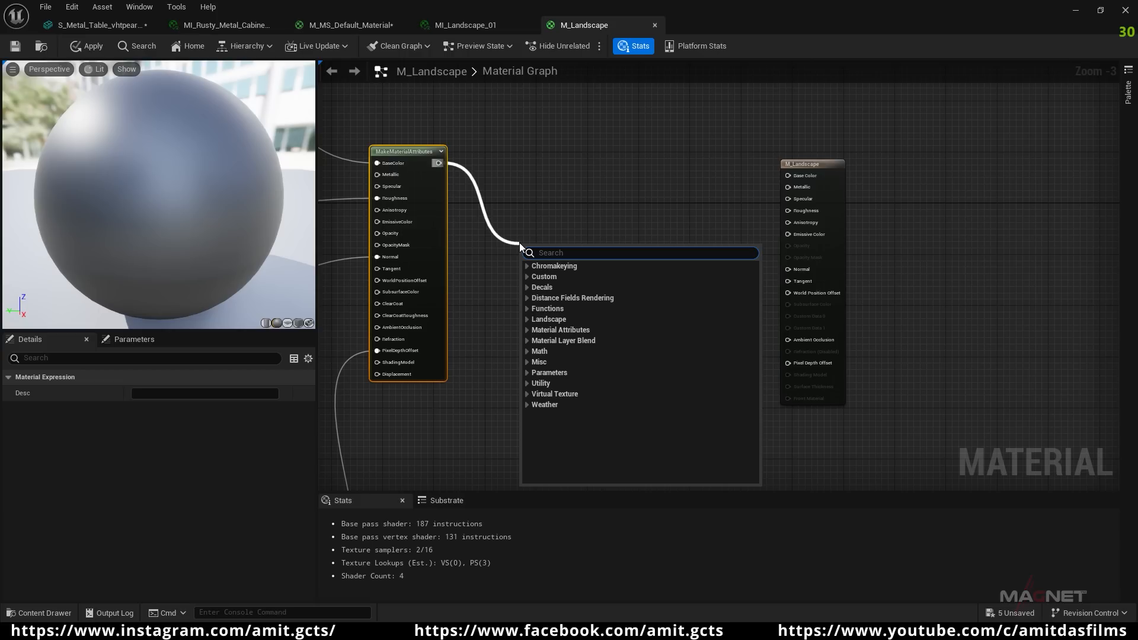
type("break")
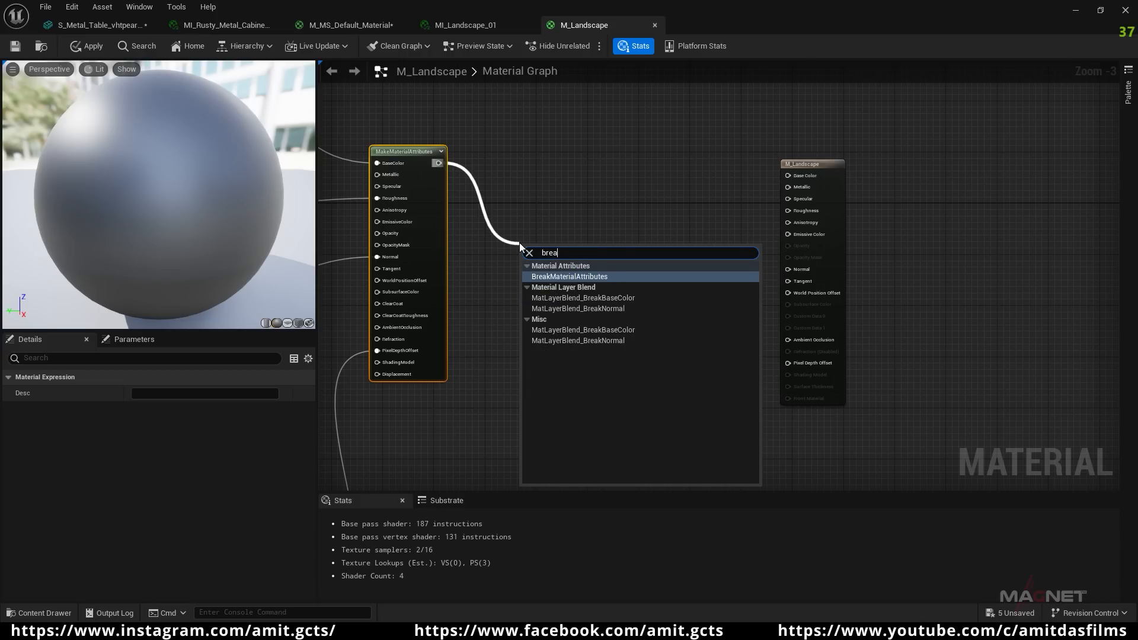
left_click(564, 277)
left_click_drag(570, 249, 497, 151)
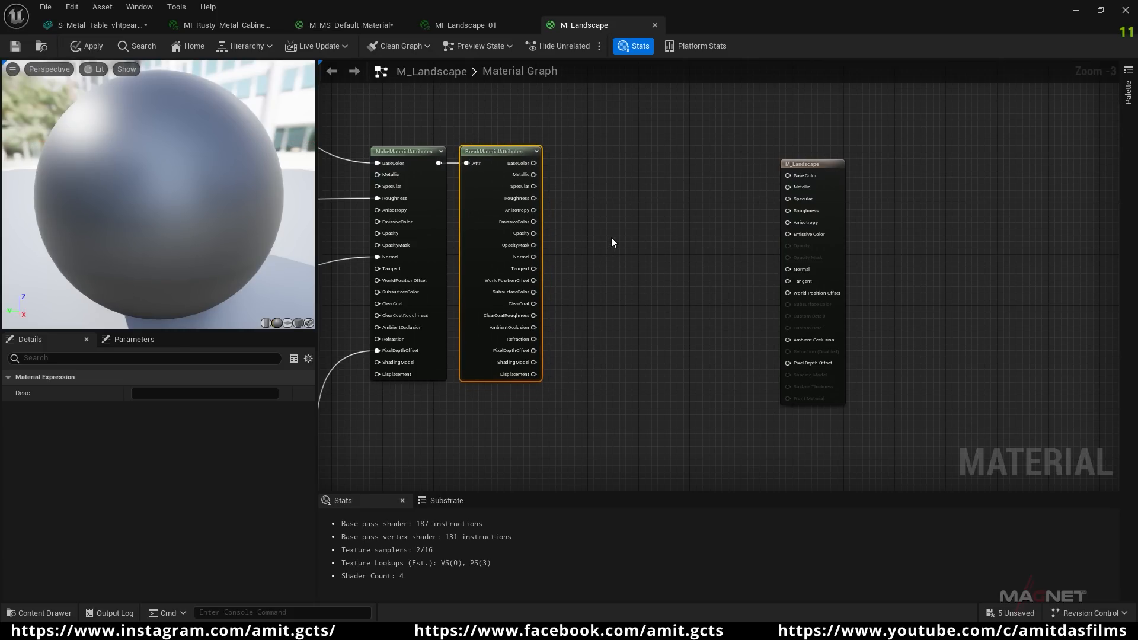
- Add a Dynamic_Landscape_Weather_Effects function node between BreakMaterialAttributes and the M_Landscape result node
right_click(594, 181)
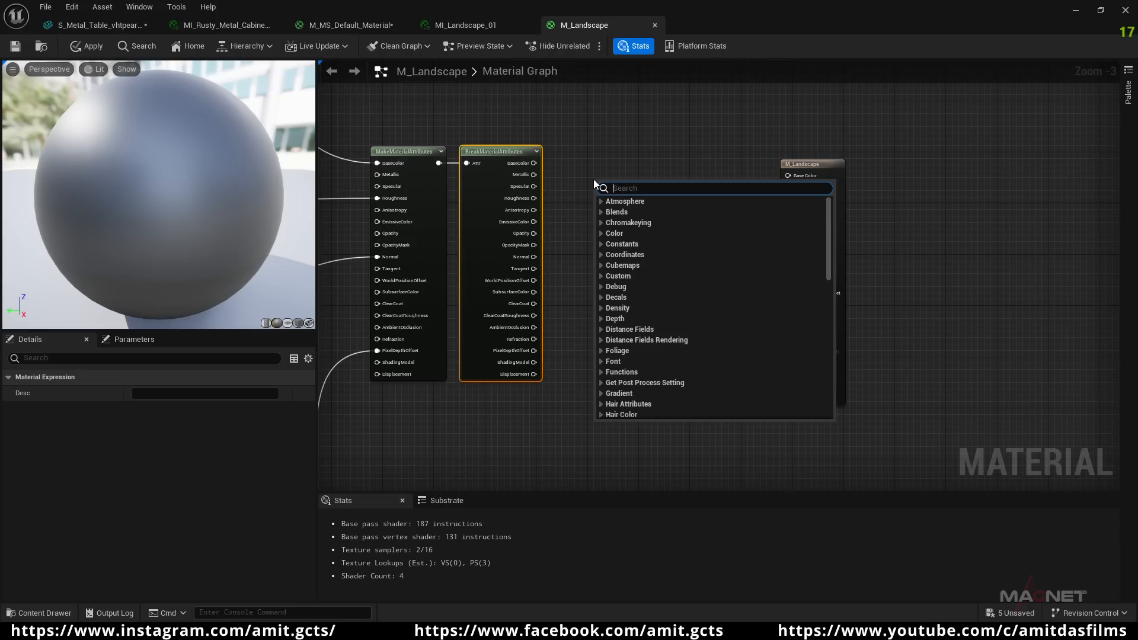
type("dyna")
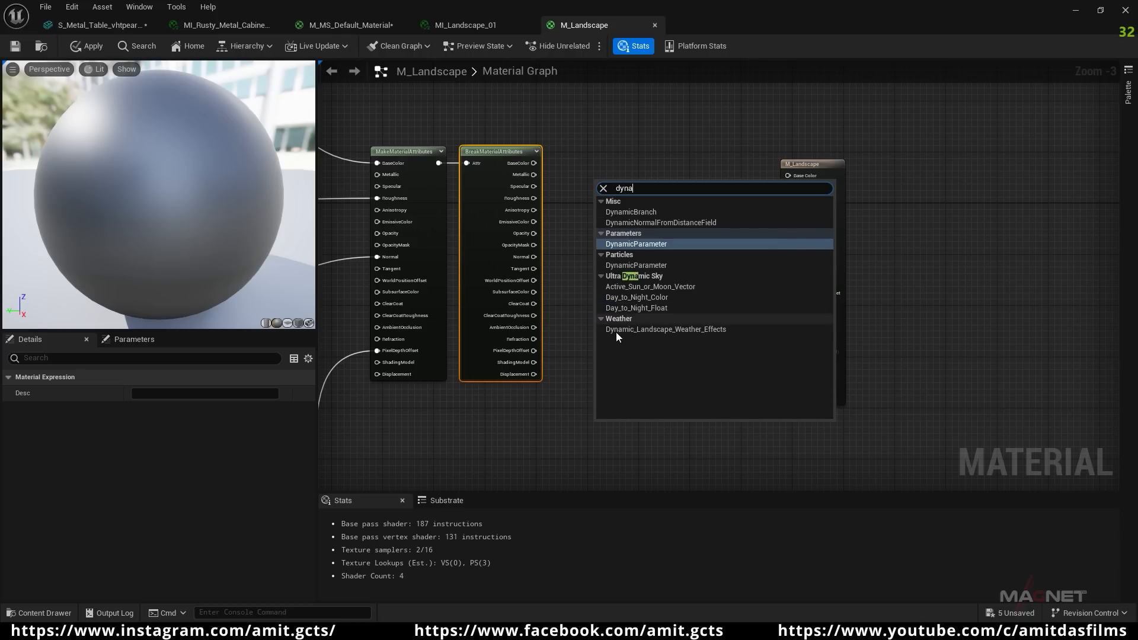
left_click(672, 331)
left_click_drag(645, 181, 631, 155)
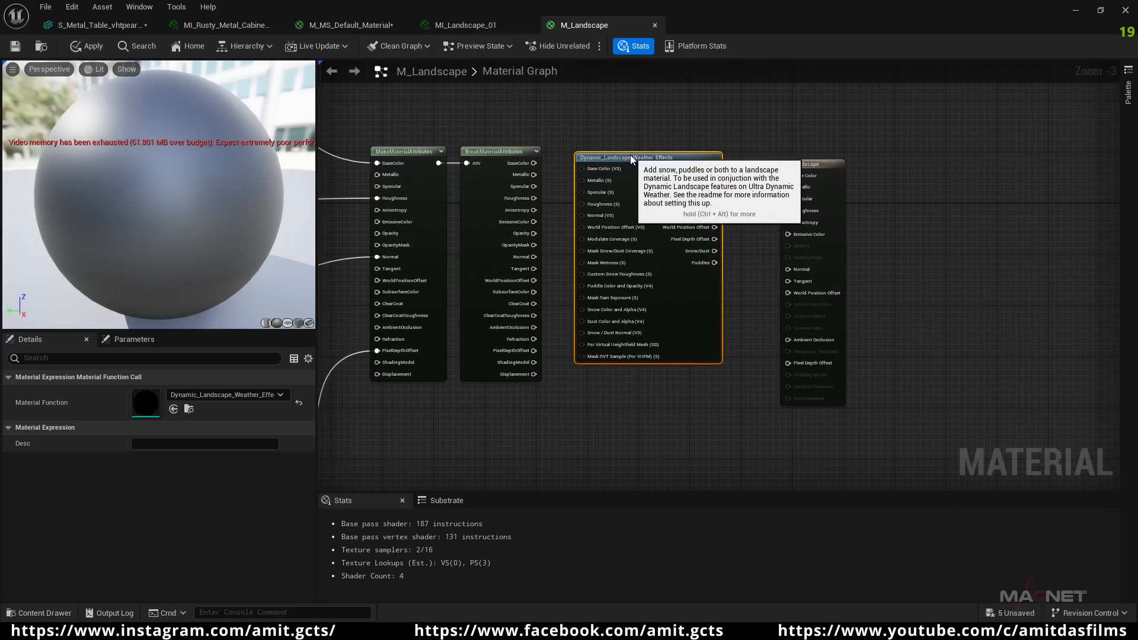
scroll(630, 155, "up", 3)
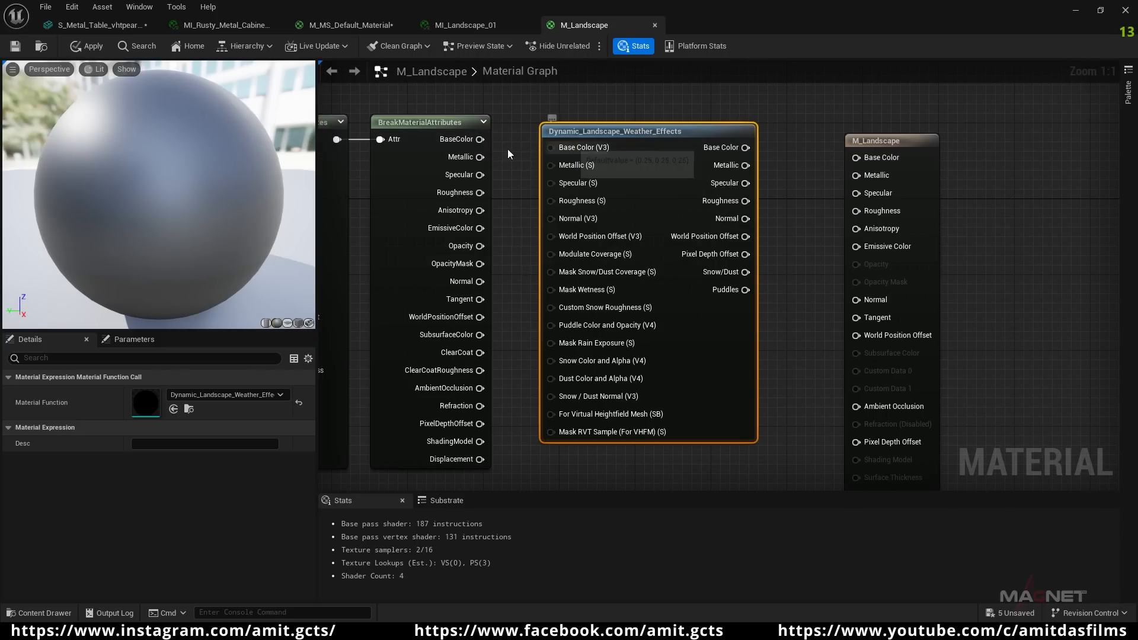
- Connect BaseColor, Metallic, Specular, Roughness and Normal from BreakMaterialAttributes to the matching Dynamic_Landscape_Weather_Effects inputs
left_click_drag(482, 141, 559, 153)
left_click_drag(481, 157, 553, 166)
left_click_drag(480, 175, 552, 183)
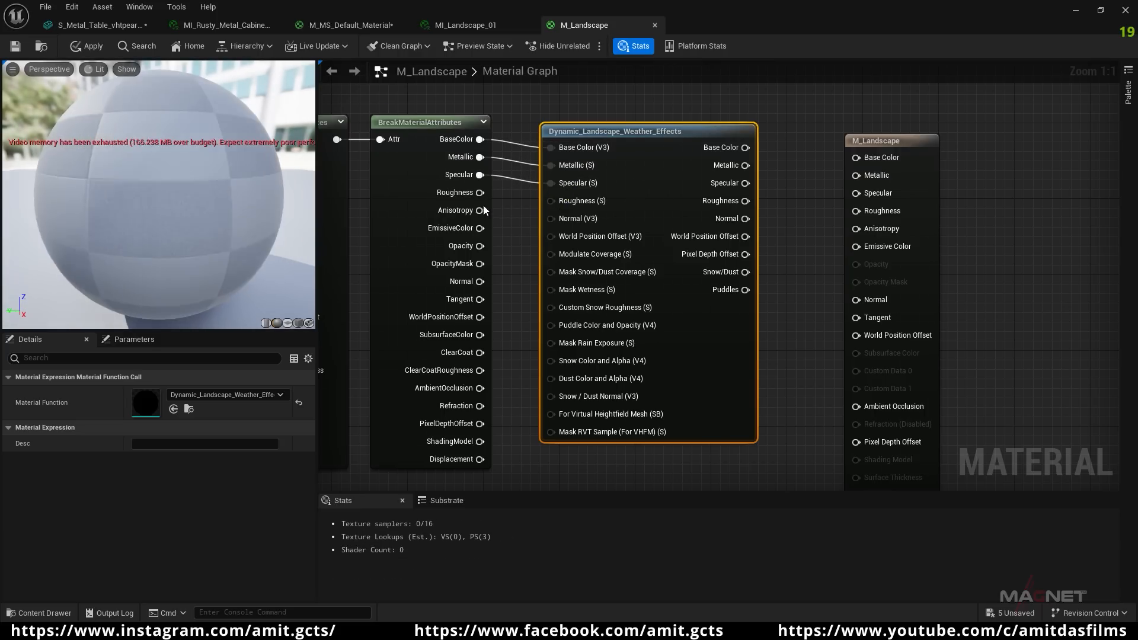
left_click_drag(480, 193, 551, 201)
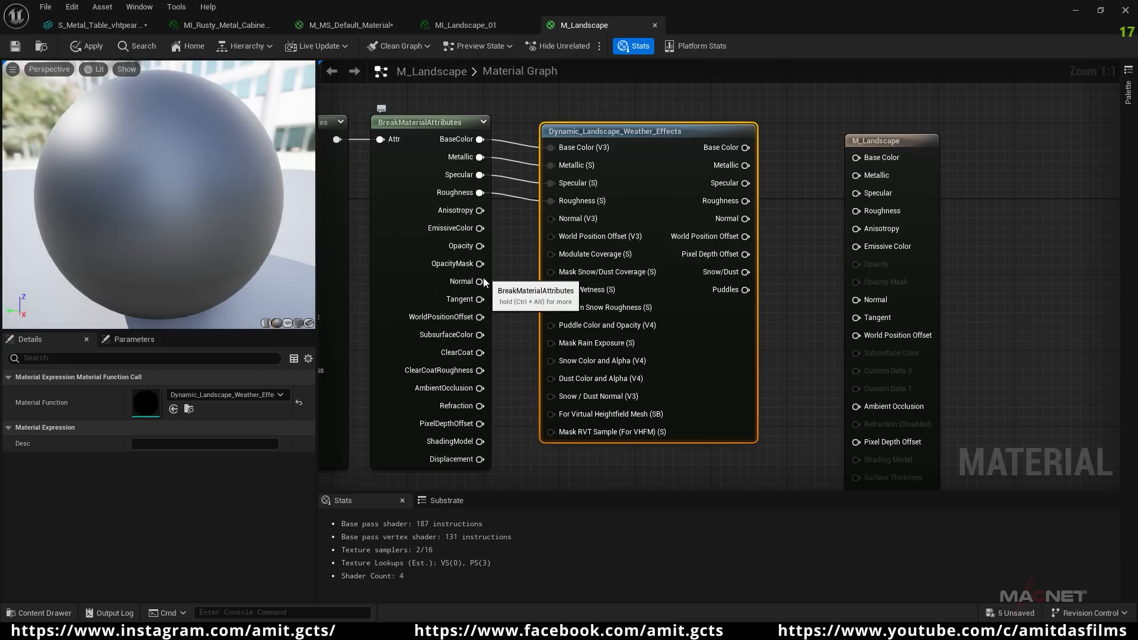
left_click_drag(480, 282, 554, 220)
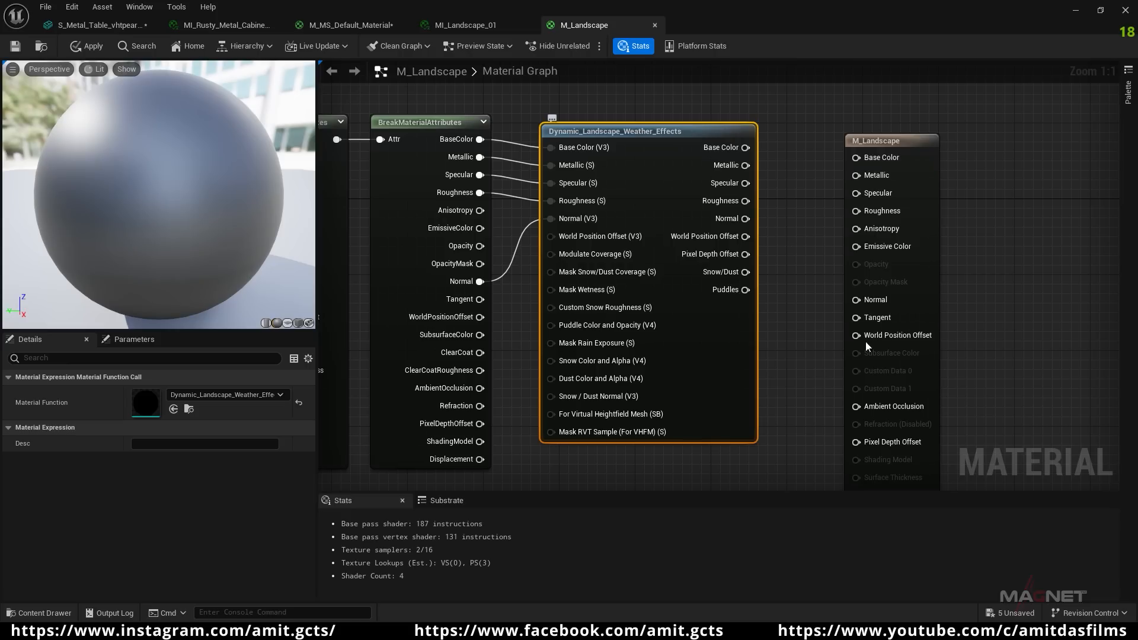
- Move the M_Landscape result node farther from Dynamic_Landscape_Weather_Effects, leaving room for another node between them
scroll(792, 259, "down", 2)
left_click_drag(854, 168, 1005, 108)
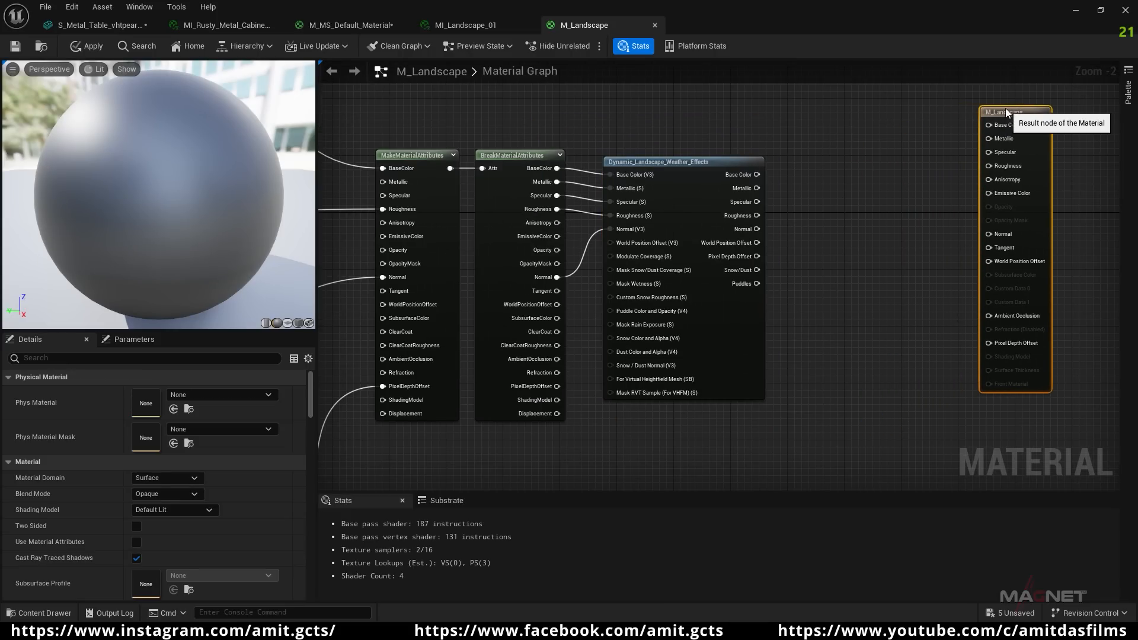
left_click(806, 269)
right_click_drag(852, 162, 852, 168)
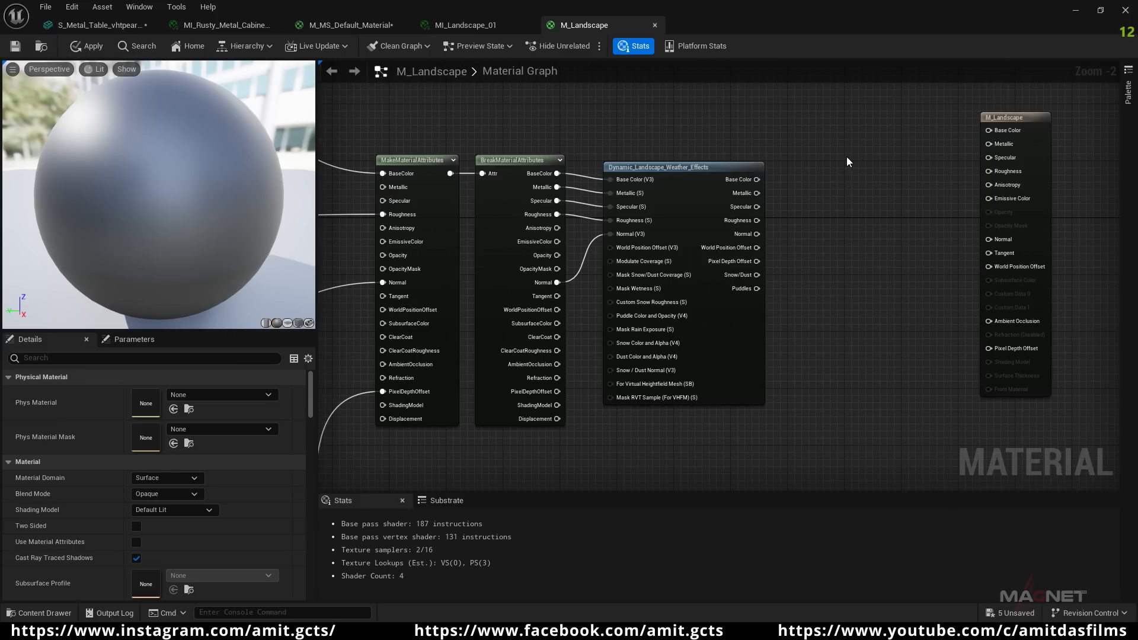
- Add a SetMaterialAttributes node before the M_Landscape result node, raise MakeMaterialAttributes and connect its output to the new node's MaterialAttributes input
right_click(837, 158)
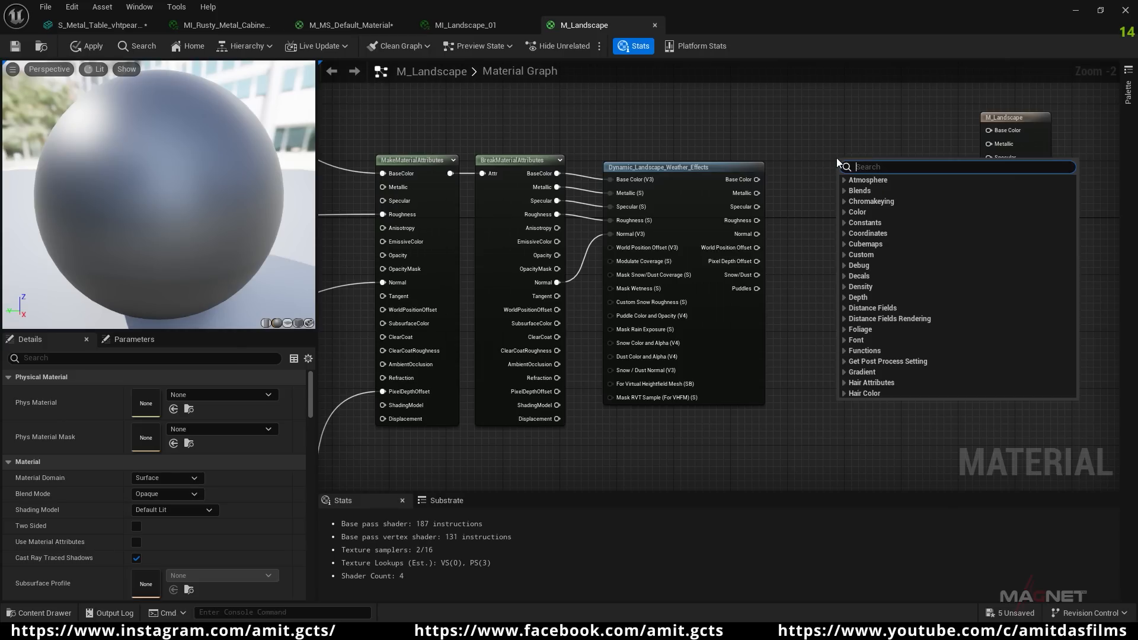
type("set")
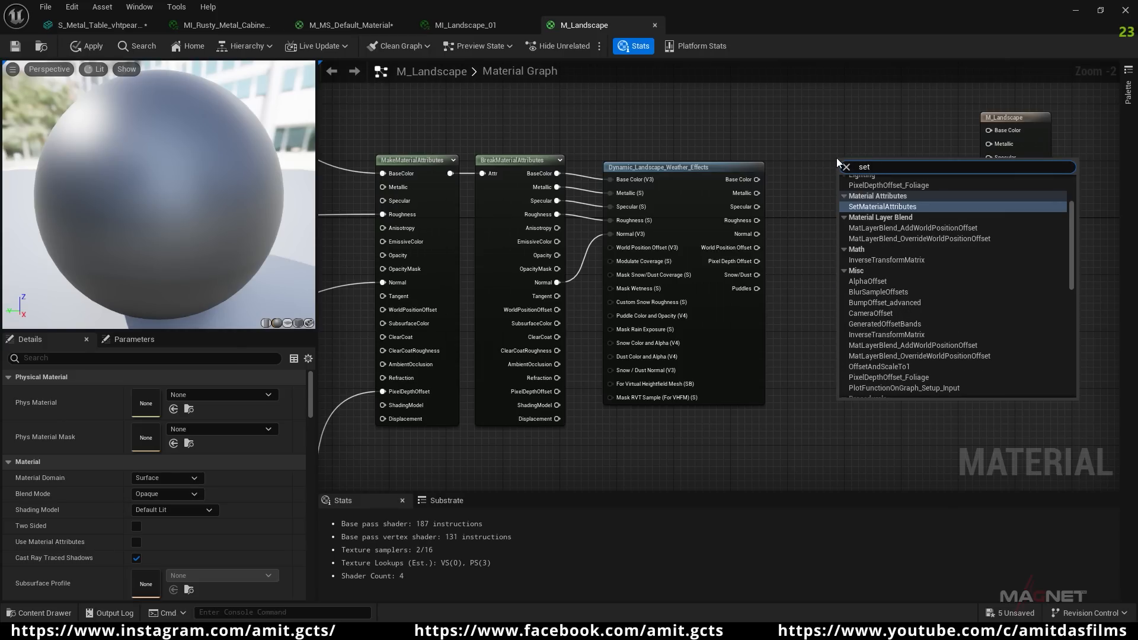
left_click(879, 207)
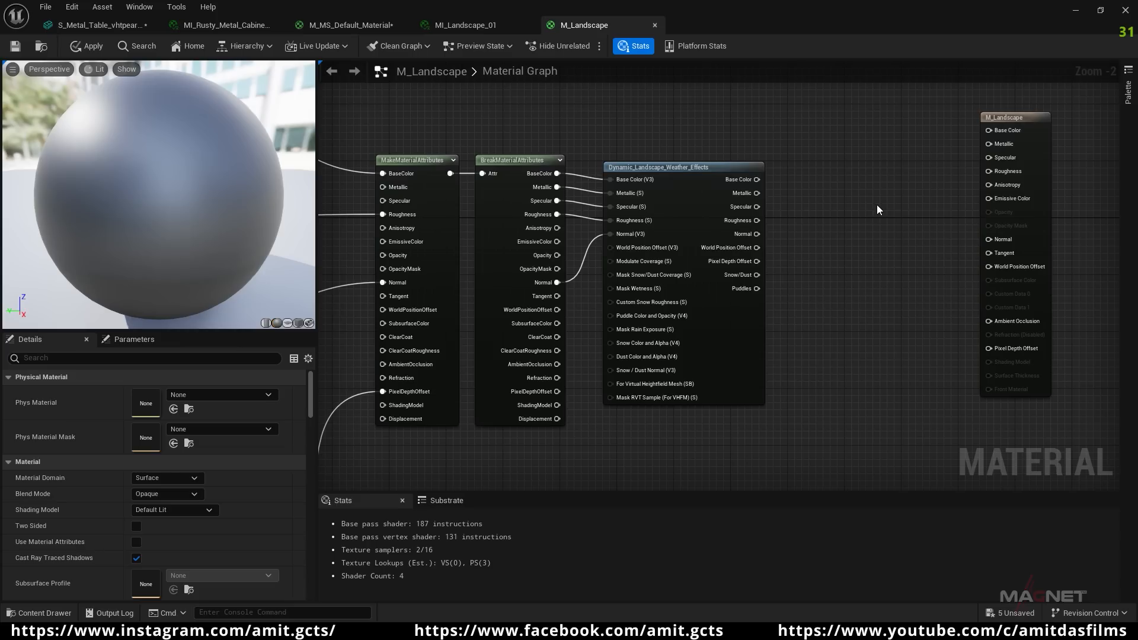
left_click_drag(853, 163, 853, 124)
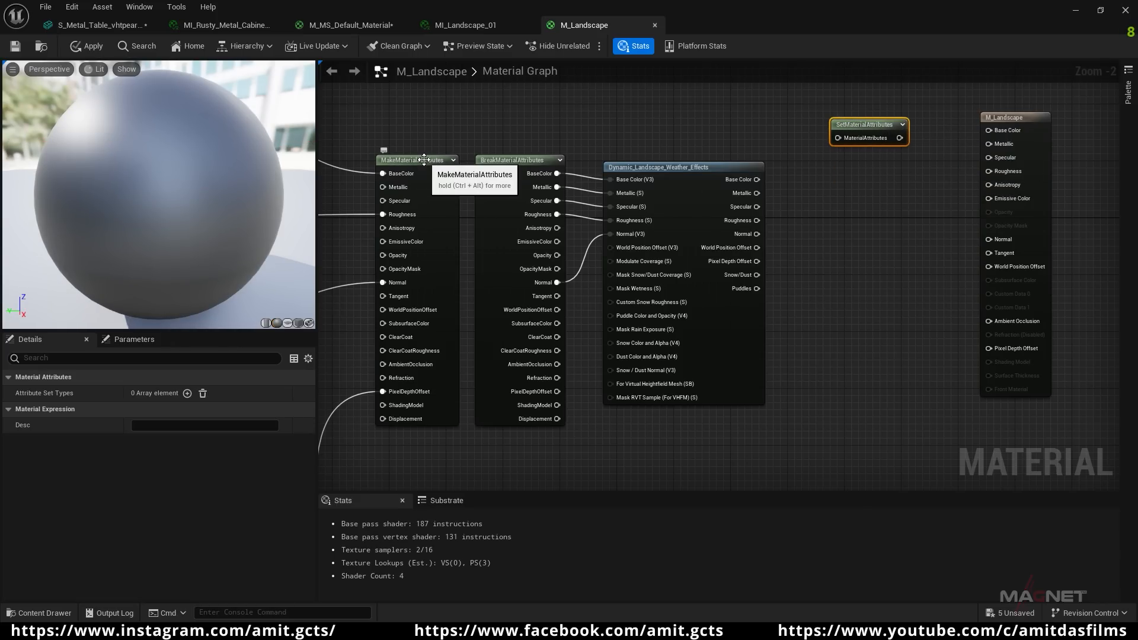
left_click_drag(415, 159, 408, 109)
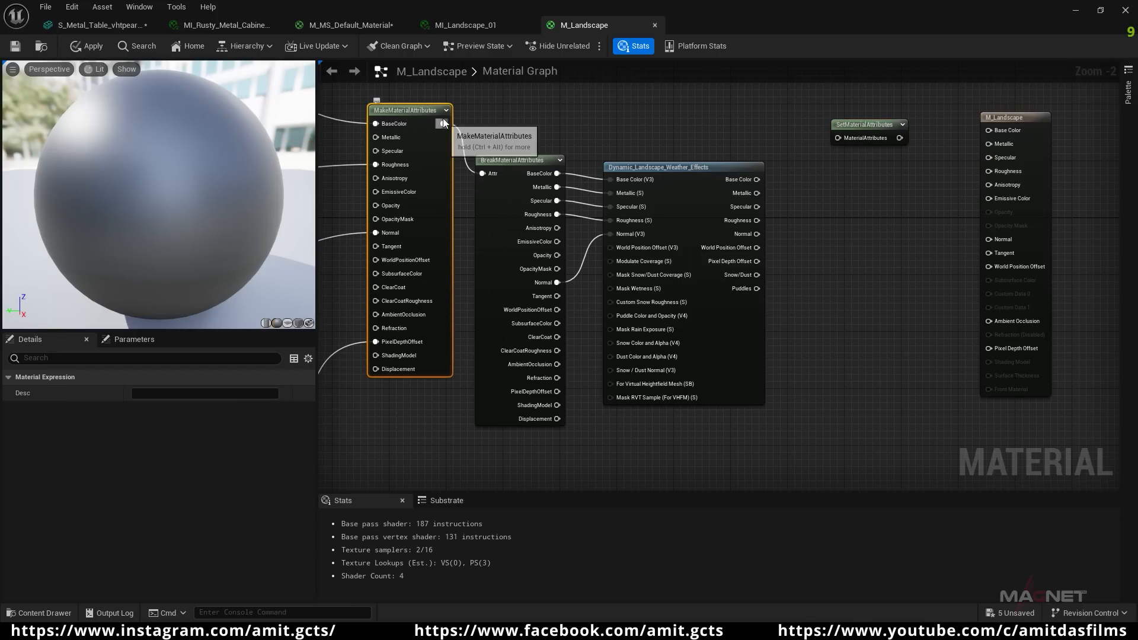
left_click_drag(444, 124, 844, 140)
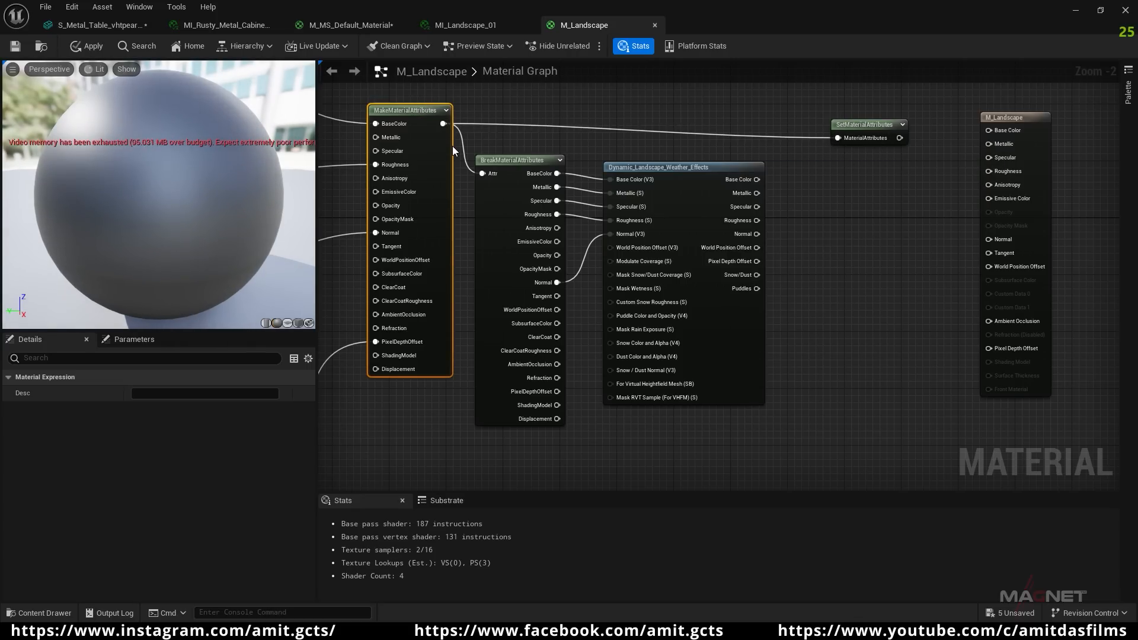
- Add five attribute set types to the SetMaterialAttributes node: BaseColor, Metallic, Specular, Roughness and Normal
left_click(854, 137)
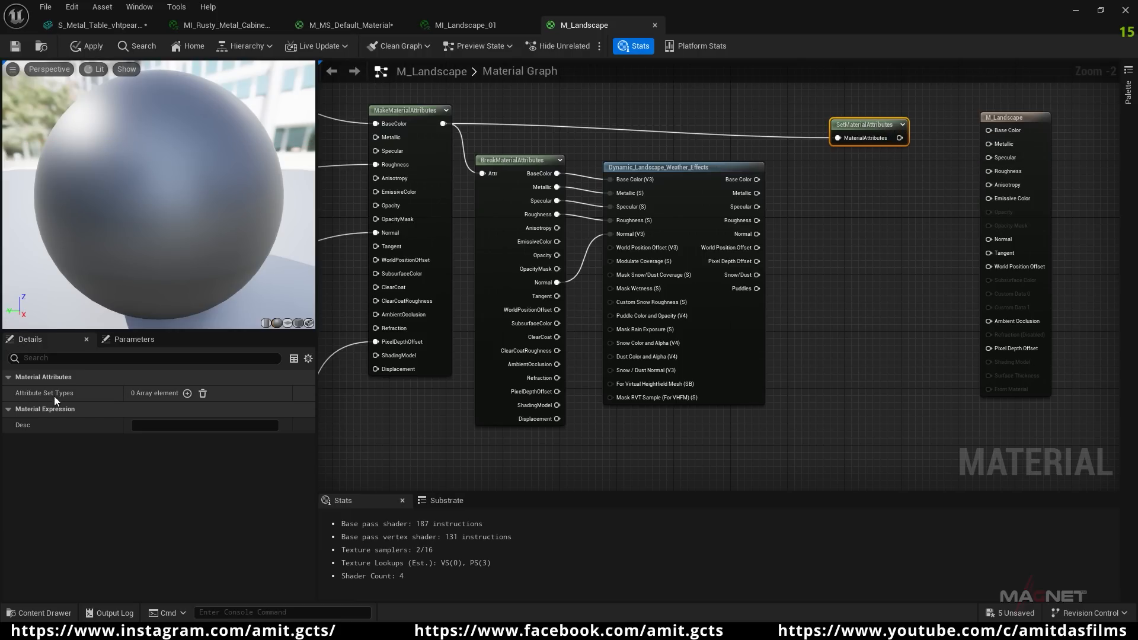
left_click(189, 393)
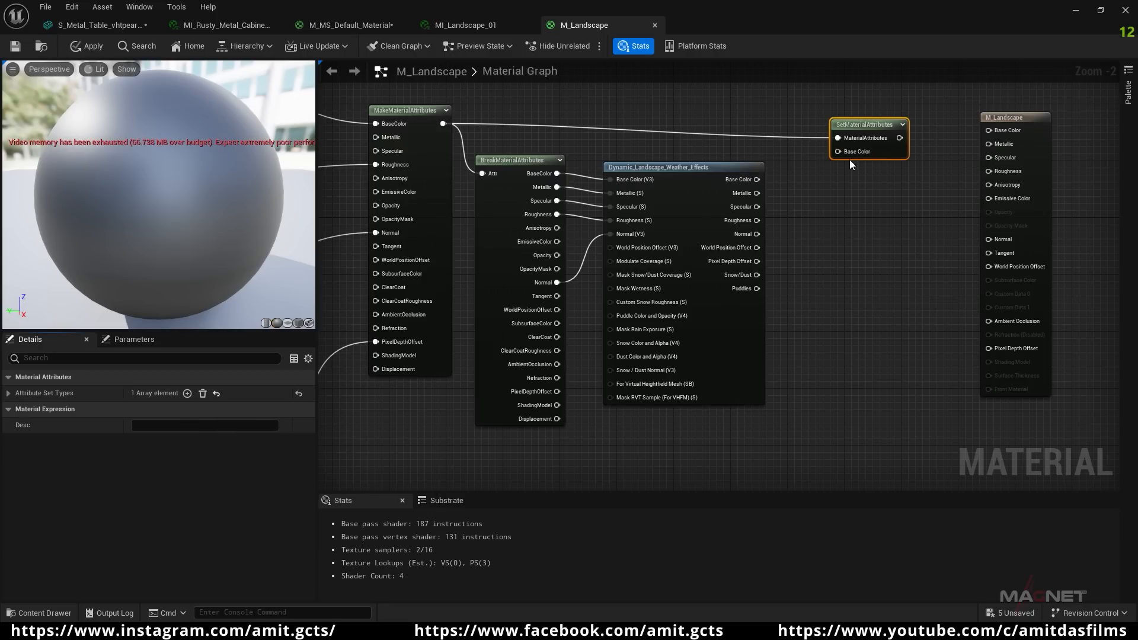
left_click(187, 393)
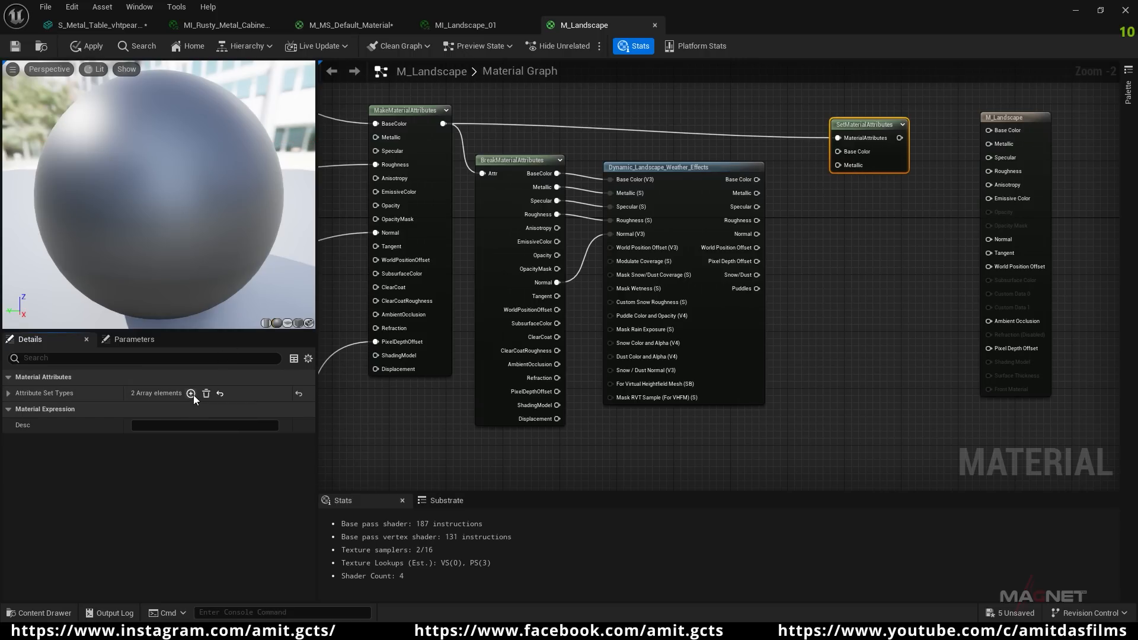
left_click(193, 394)
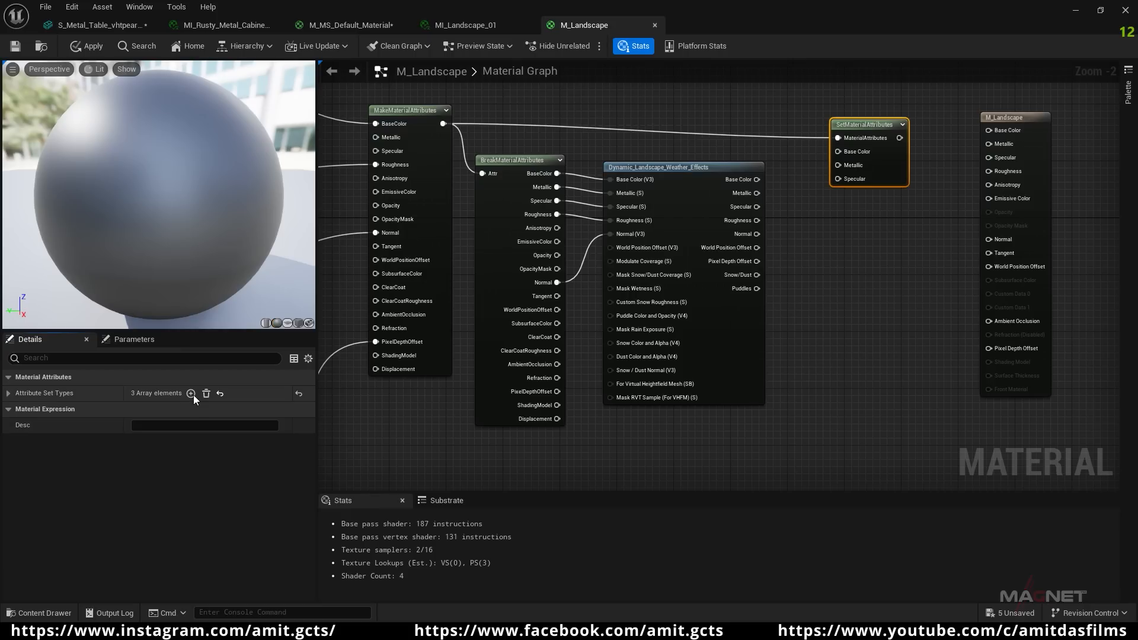
left_click(194, 393)
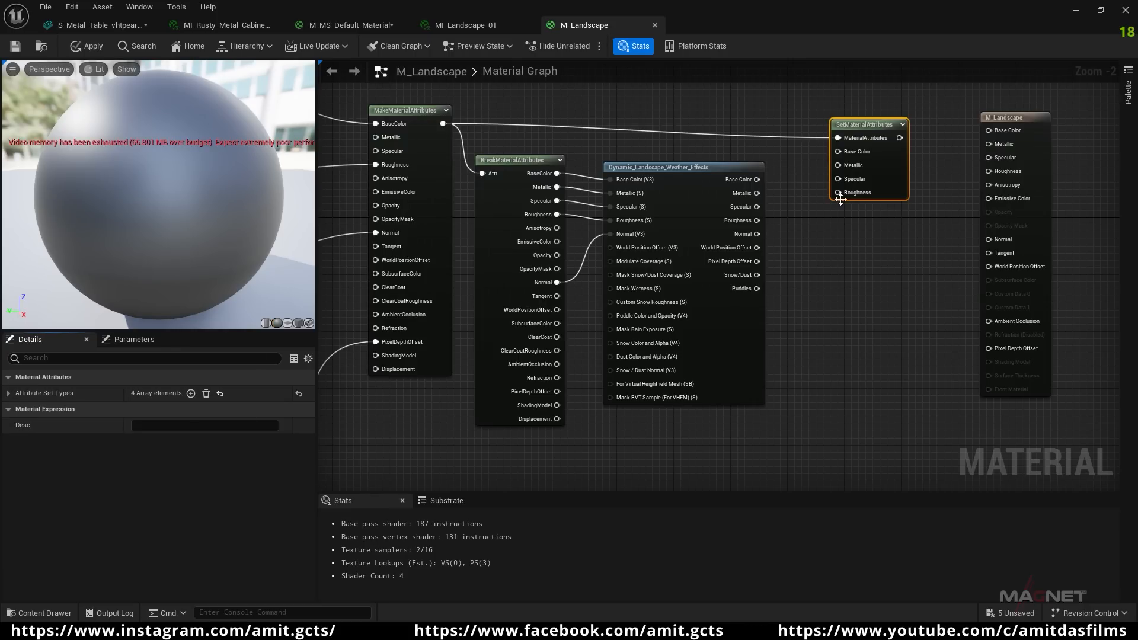
left_click(190, 394)
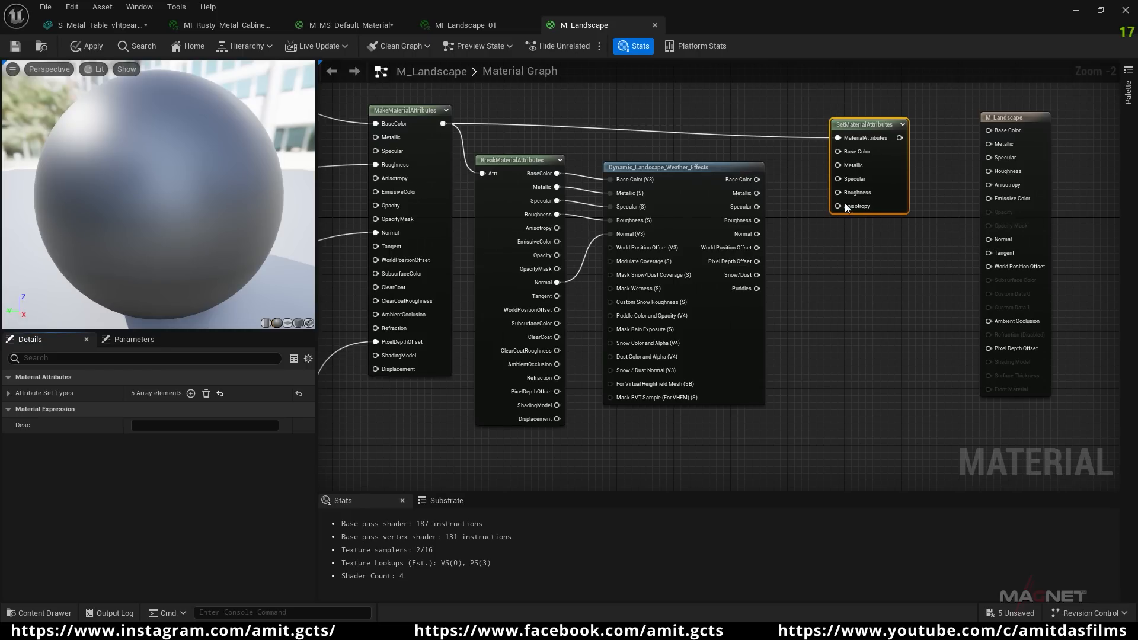
left_click(8, 394)
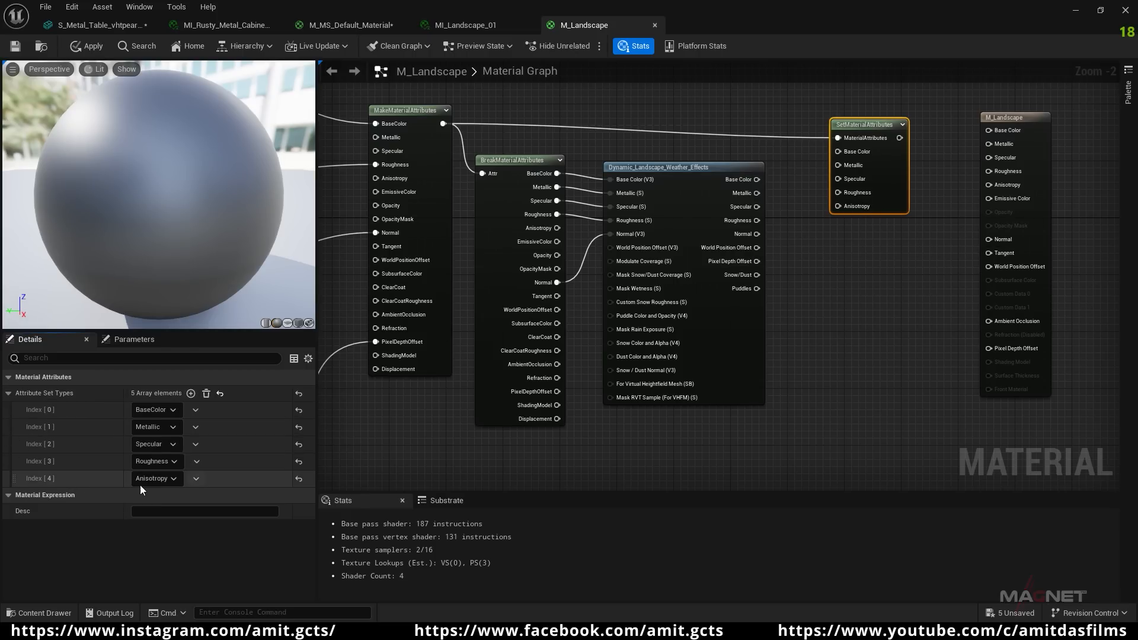
left_click(174, 479)
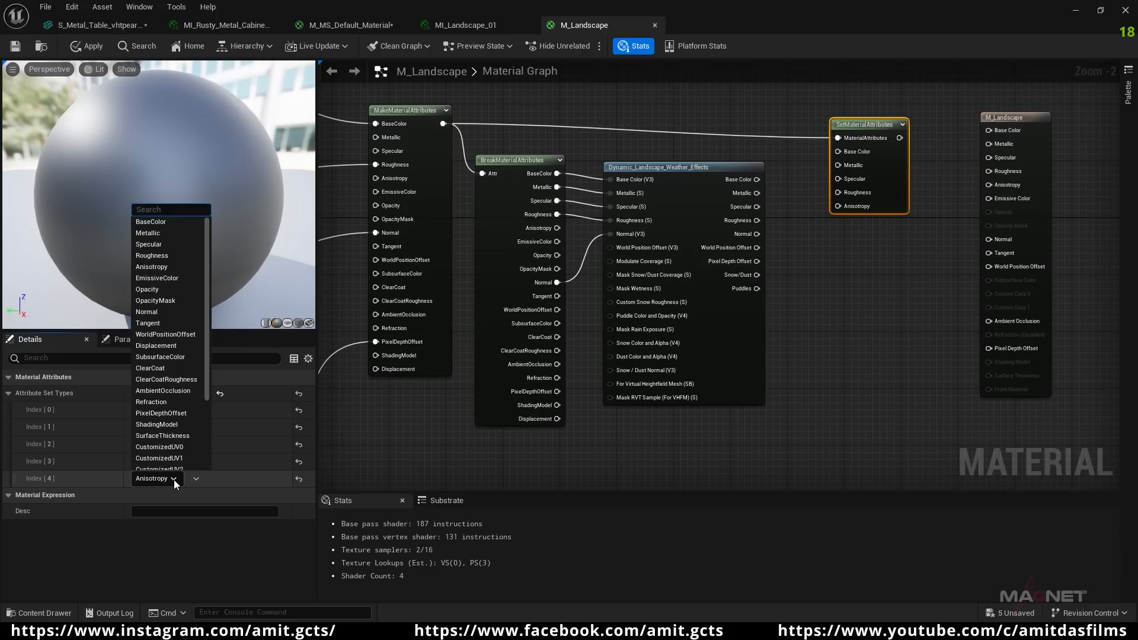
left_click(159, 311)
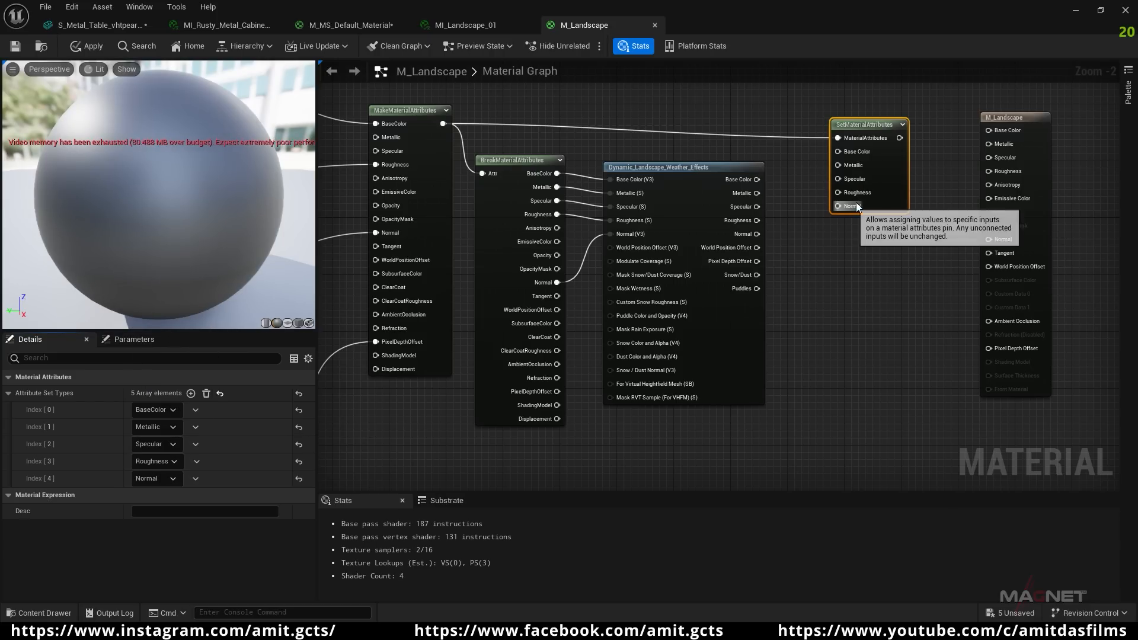
- Add WorldPositionOffset and PixelDepthOffset as two further attribute set types on the SetMaterialAttributes node
left_click(190, 393)
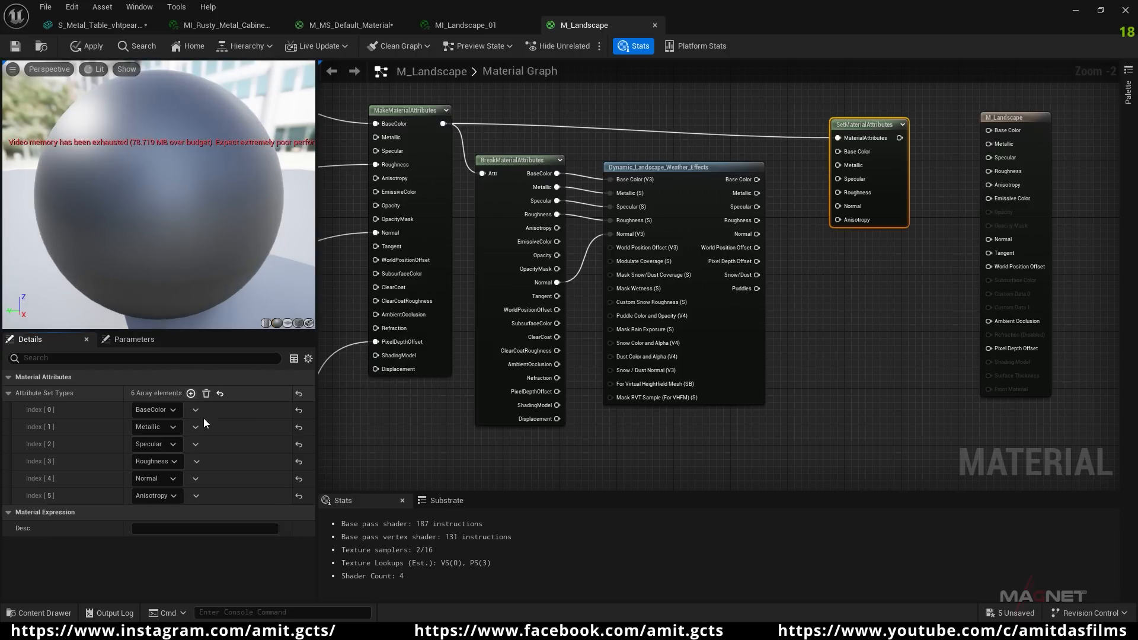
left_click(171, 496)
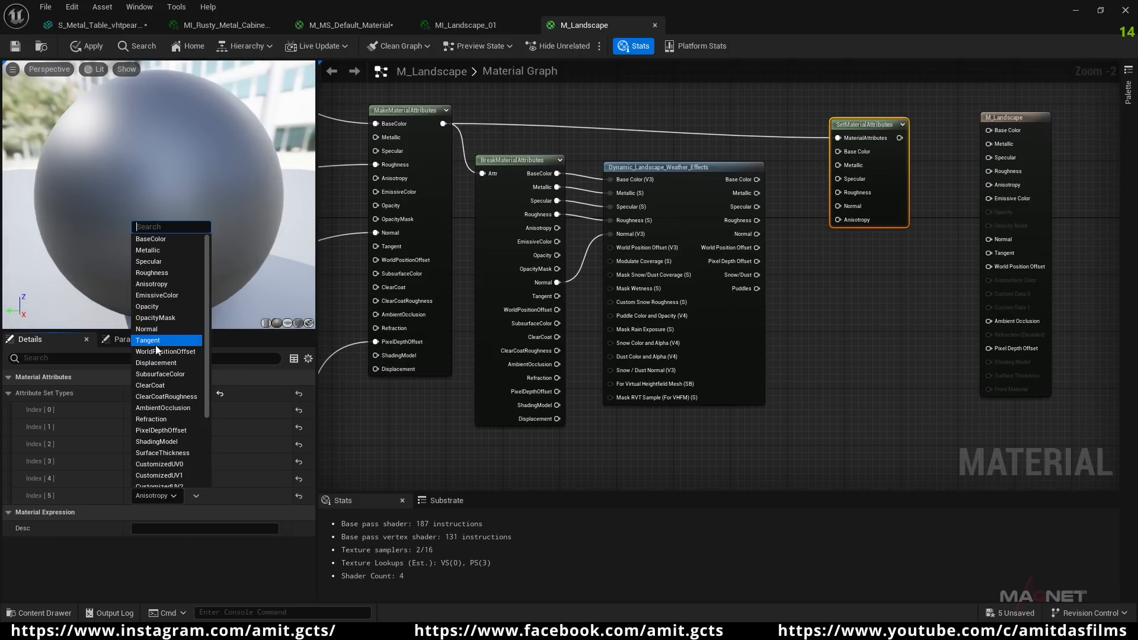
left_click(173, 351)
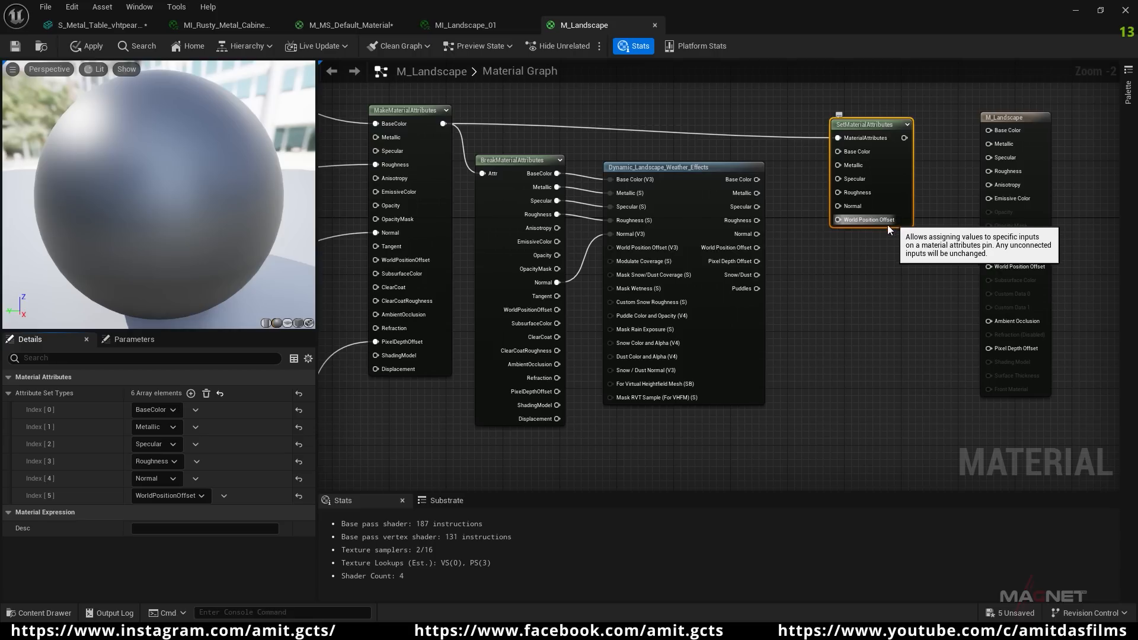
left_click(190, 395)
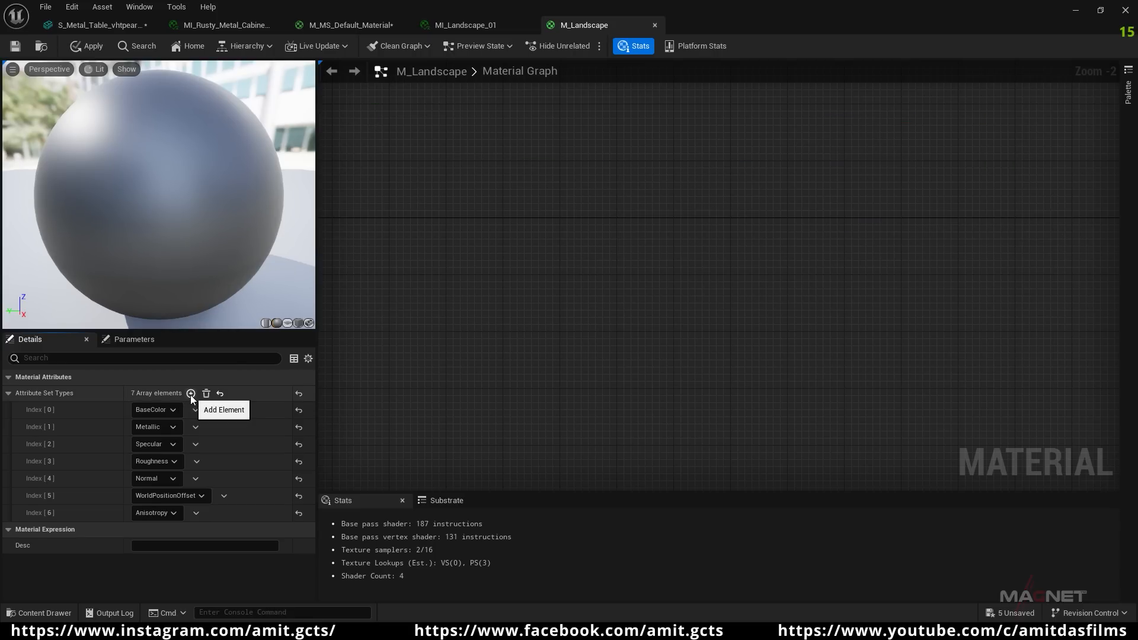
left_click(172, 513)
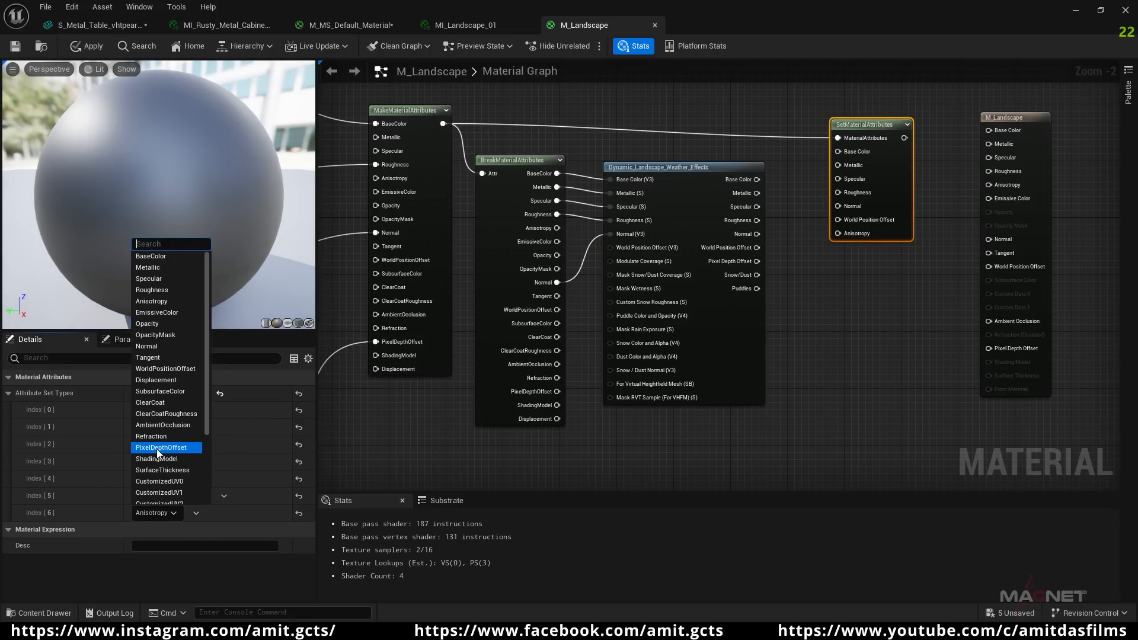
left_click(158, 448)
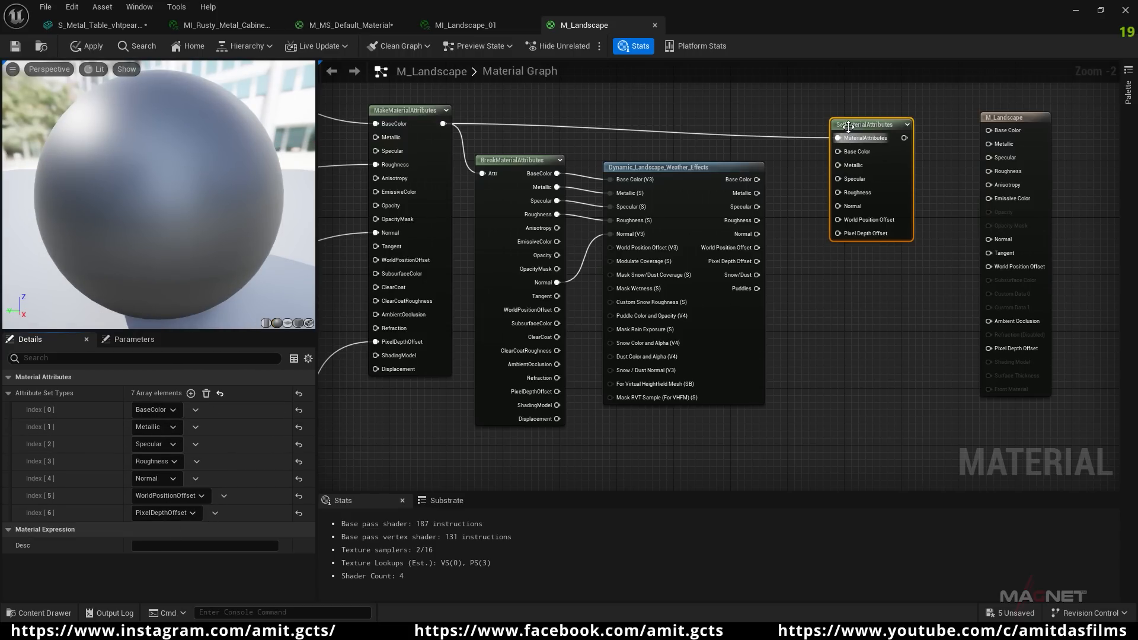
- Connect Base Color, Metallic, Specular, Roughness, Normal, World Position Offset and Pixel Depth Offset from Dynamic_Landscape_Weather_Effects to the matching SetMaterialAttributes inputs
left_click_drag(847, 128, 882, 121)
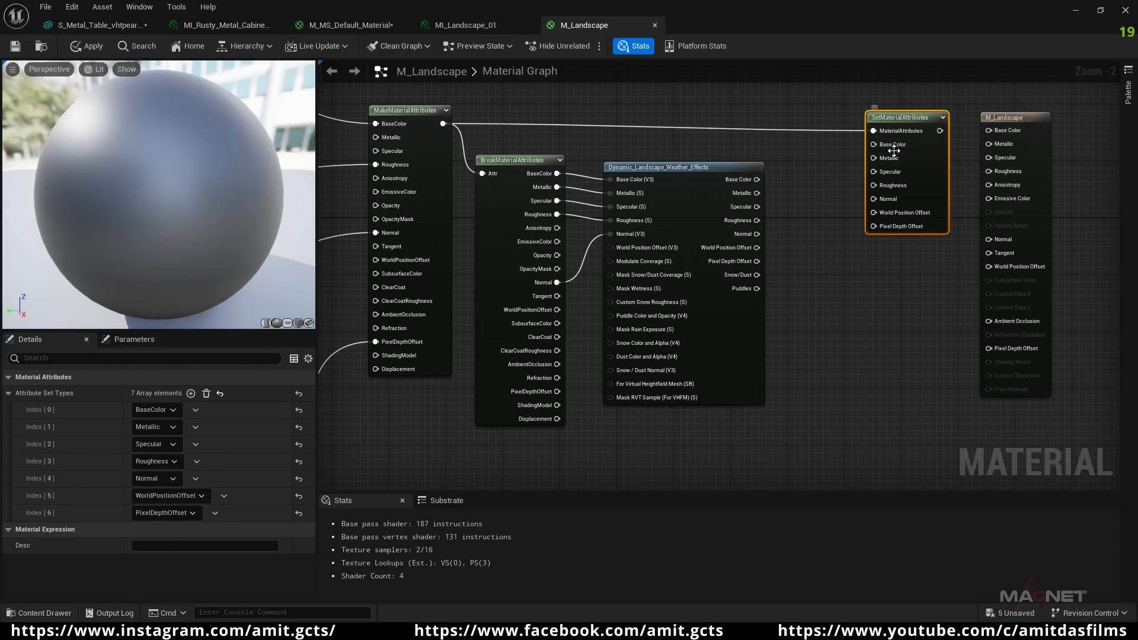
left_click_drag(758, 179, 874, 144)
left_click_drag(756, 193, 875, 158)
left_click_drag(757, 206, 875, 172)
left_click_drag(758, 220, 874, 189)
left_click_drag(757, 234, 804, 224)
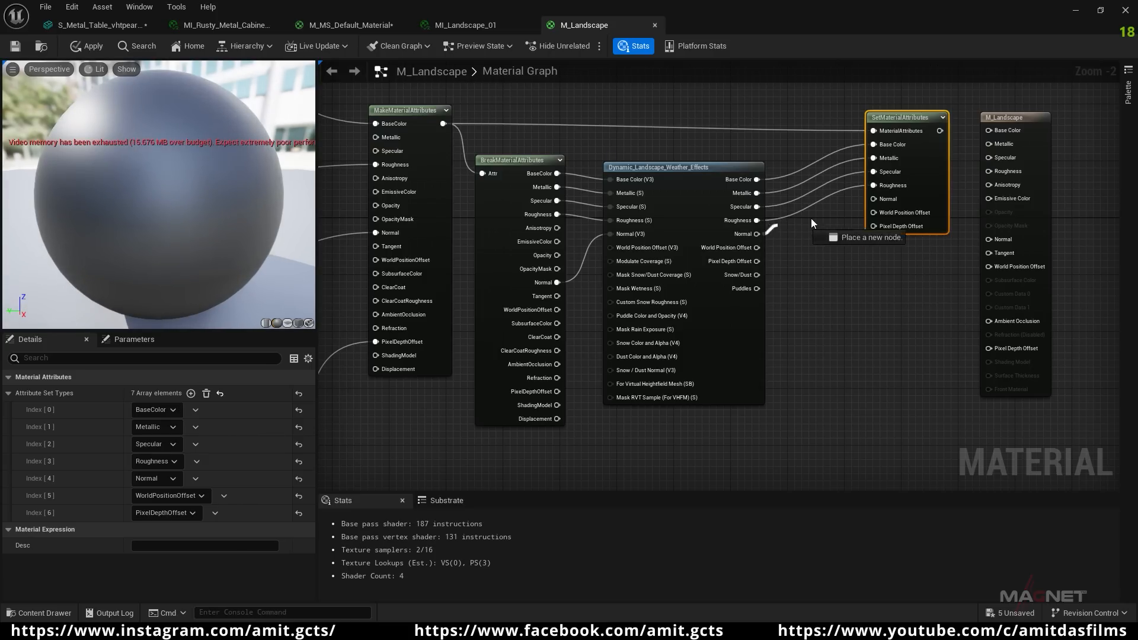
left_click_drag(880, 198, 879, 199)
left_click_drag(757, 248, 874, 212)
left_click_drag(756, 261, 873, 227)
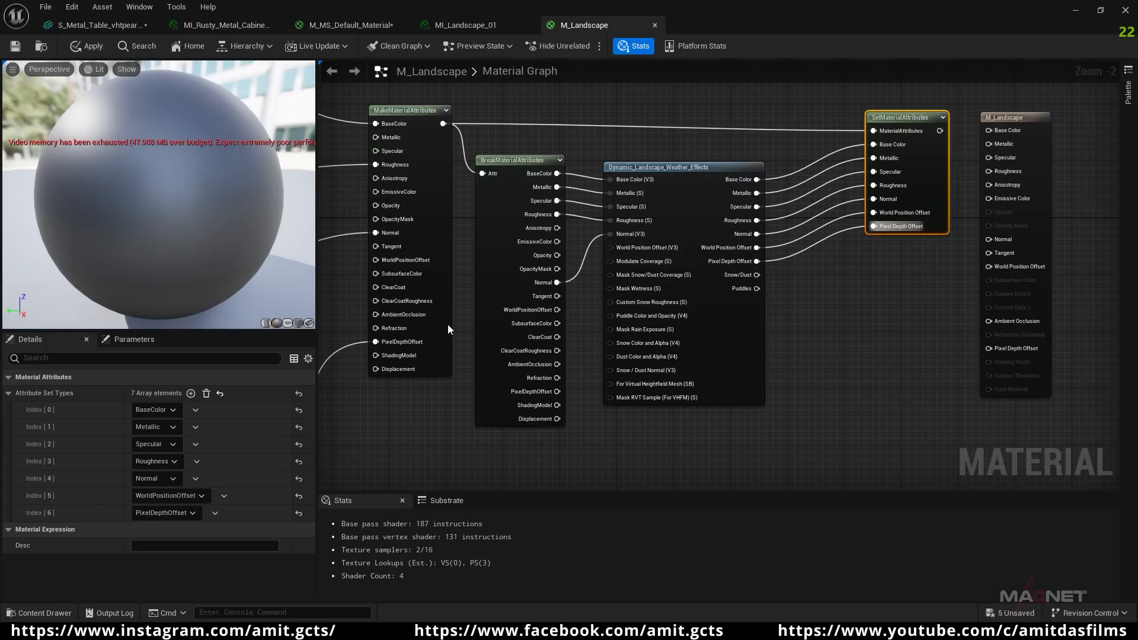
- Tidy the graph by raising BreakMaterialAttributes slightly and moving SetMaterialAttributes closer to Dynamic_Landscape_Weather_Effects
scroll(762, 368, "down", 2)
scroll(807, 348, "up", 1)
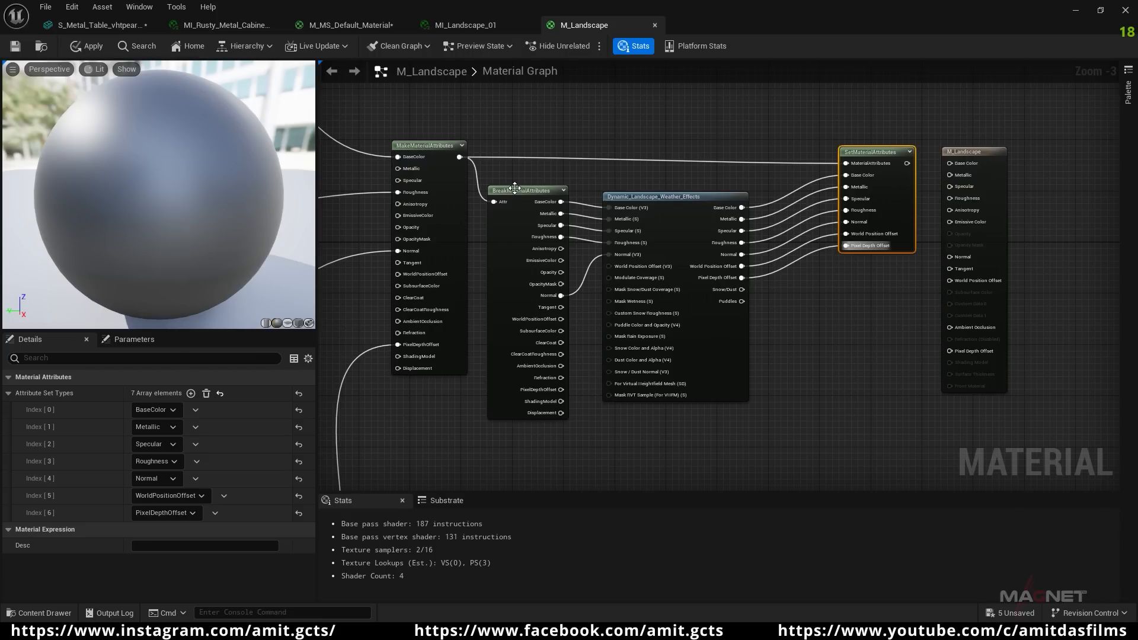
left_click_drag(515, 190, 523, 185)
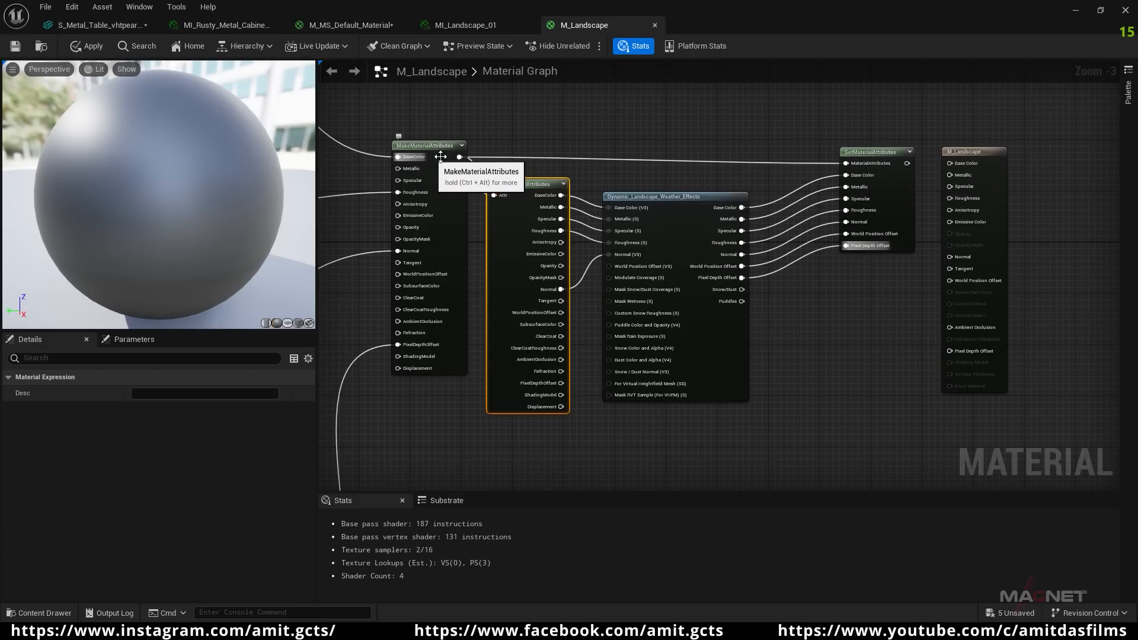
left_click(870, 153)
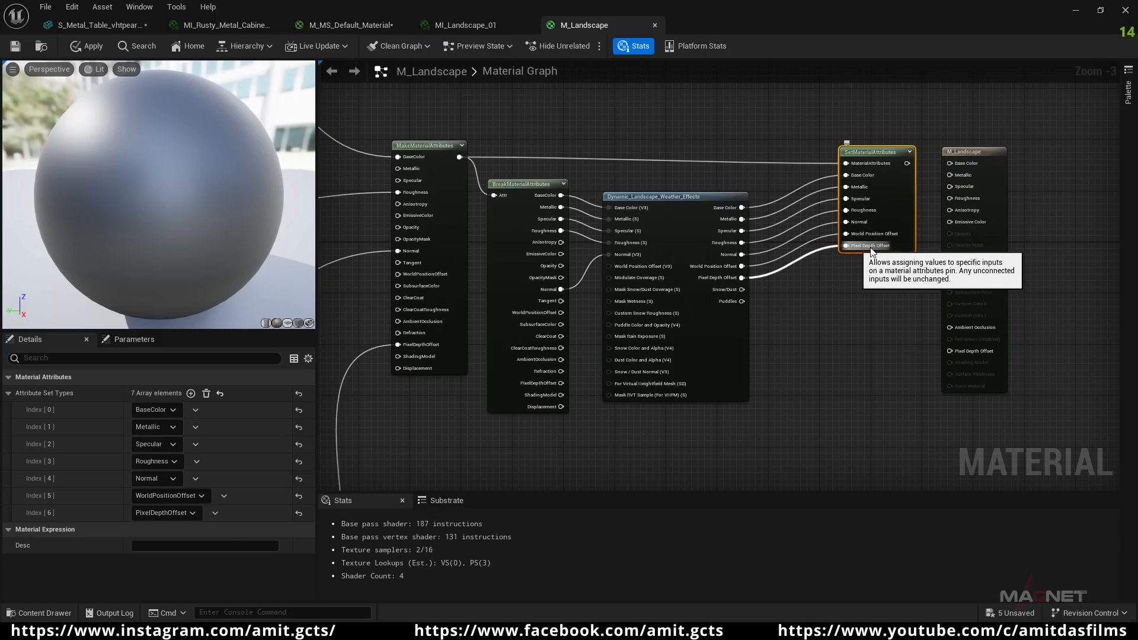
left_click_drag(883, 152, 833, 139)
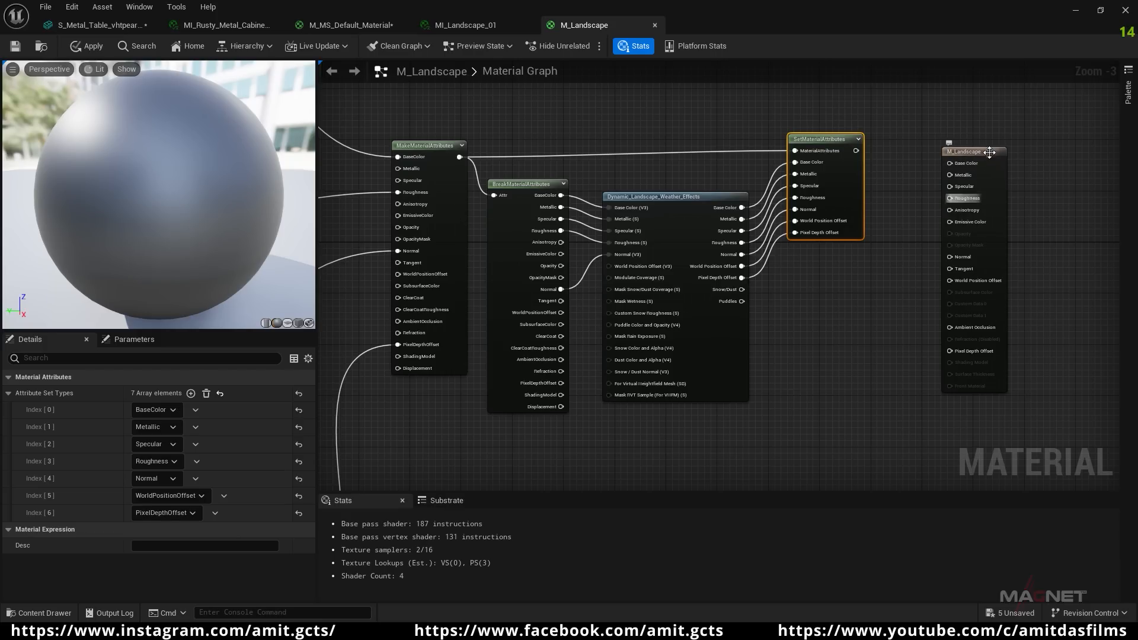
- Enable Use Material Attributes in the material settings of the M_Landscape result node
left_click(978, 171)
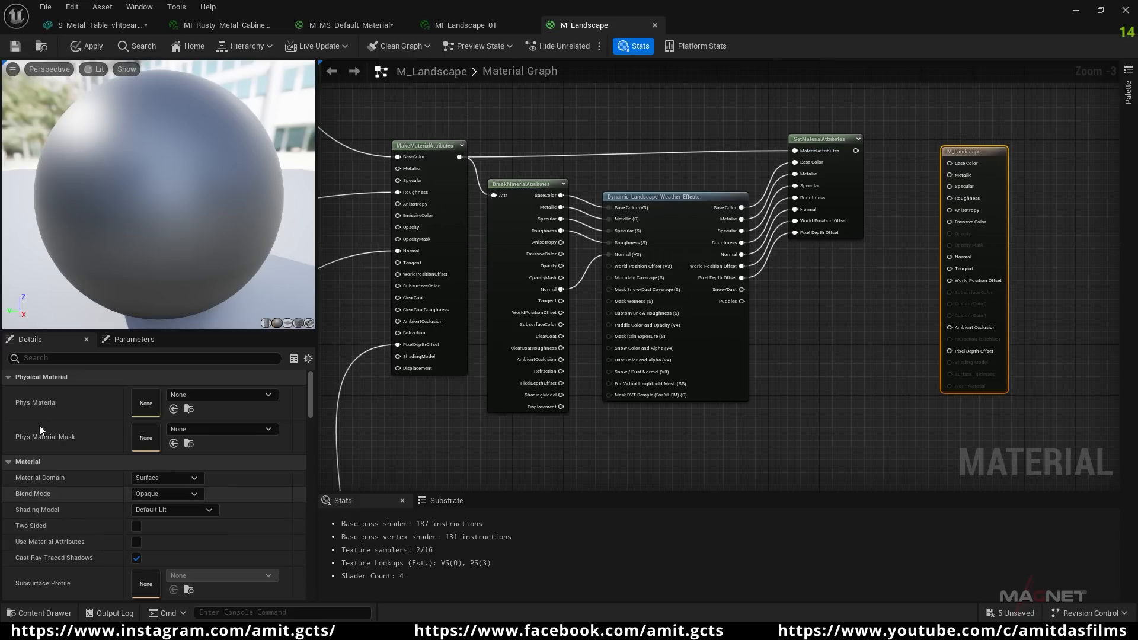
left_click_drag(311, 380, 311, 391)
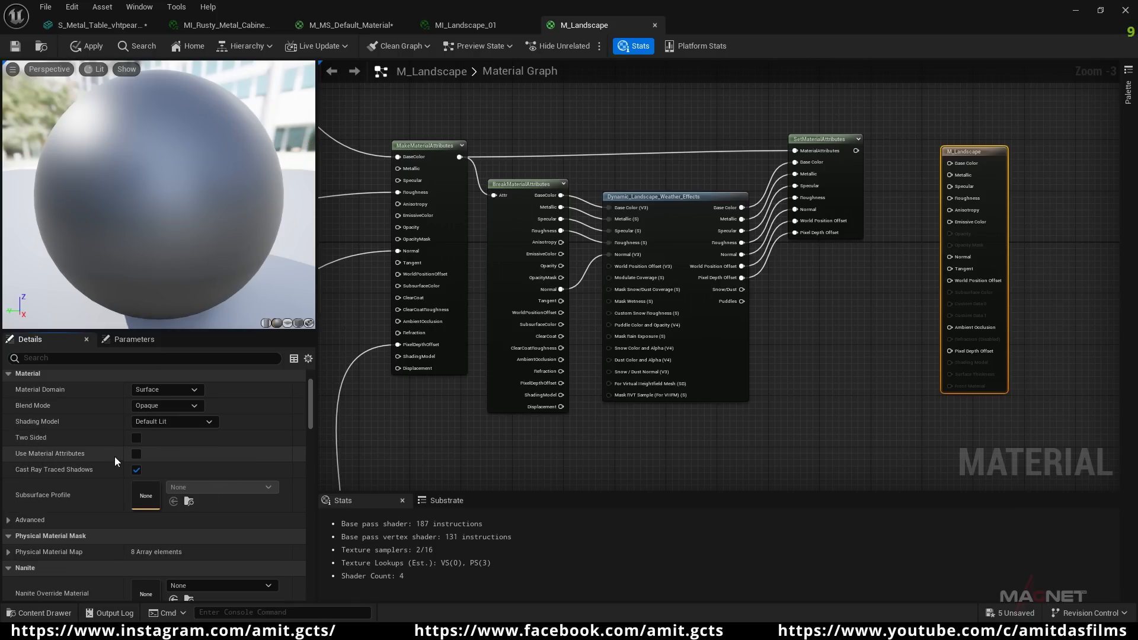
left_click(136, 454)
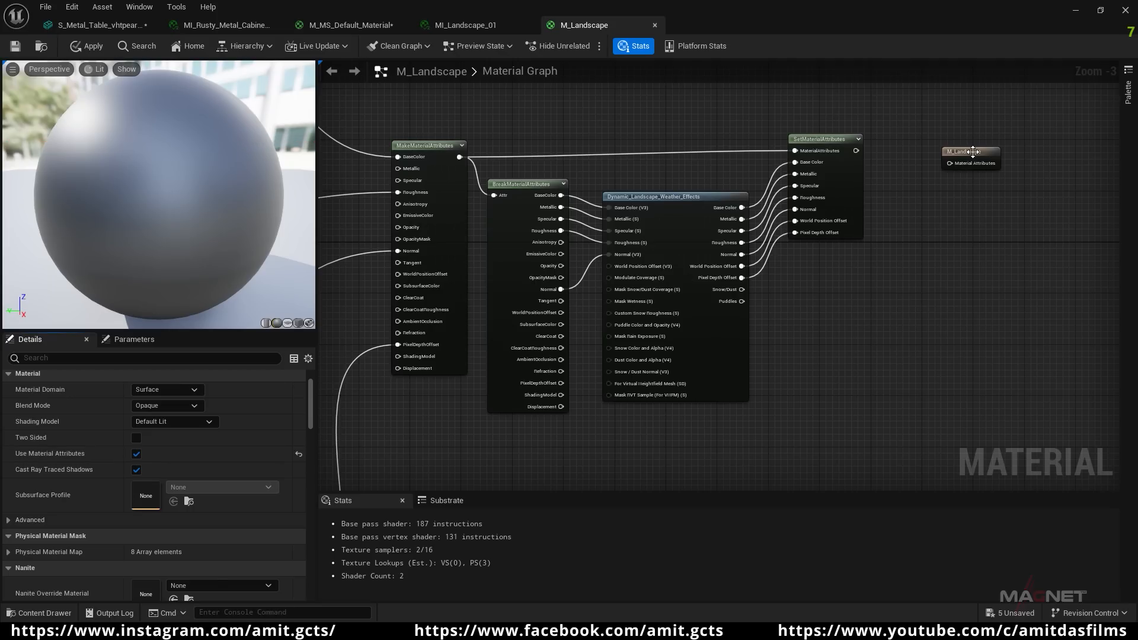
- Align the M_Landscape result node with SetMaterialAttributes, connect the SetMaterialAttributes output to Material Attributes, and apply the material
left_click_drag(972, 151, 977, 139)
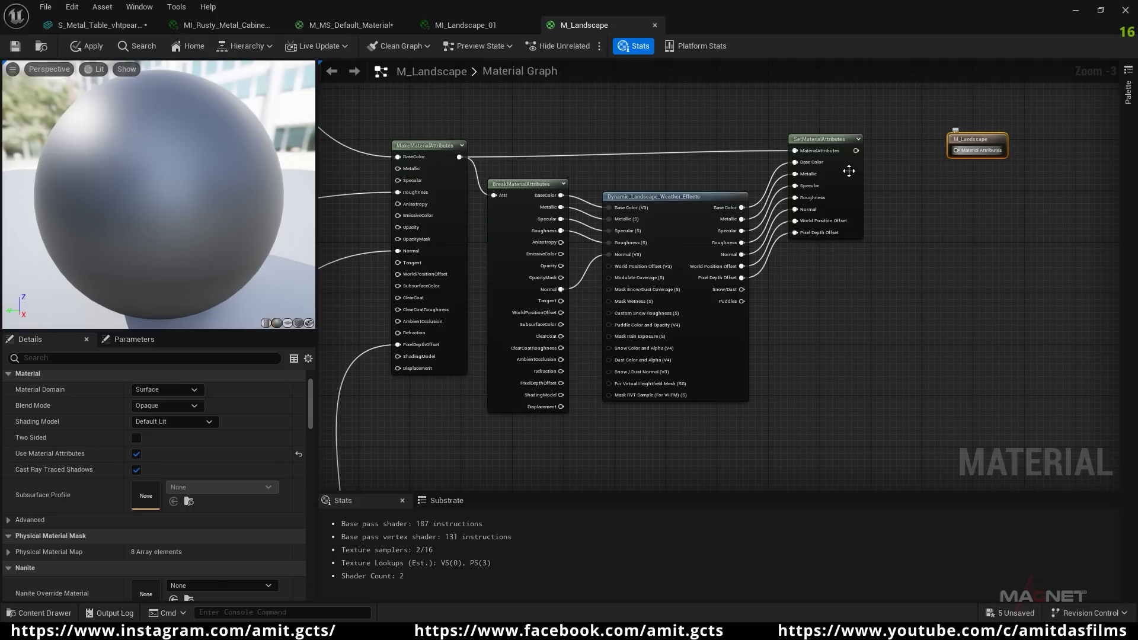
left_click_drag(856, 151, 956, 150)
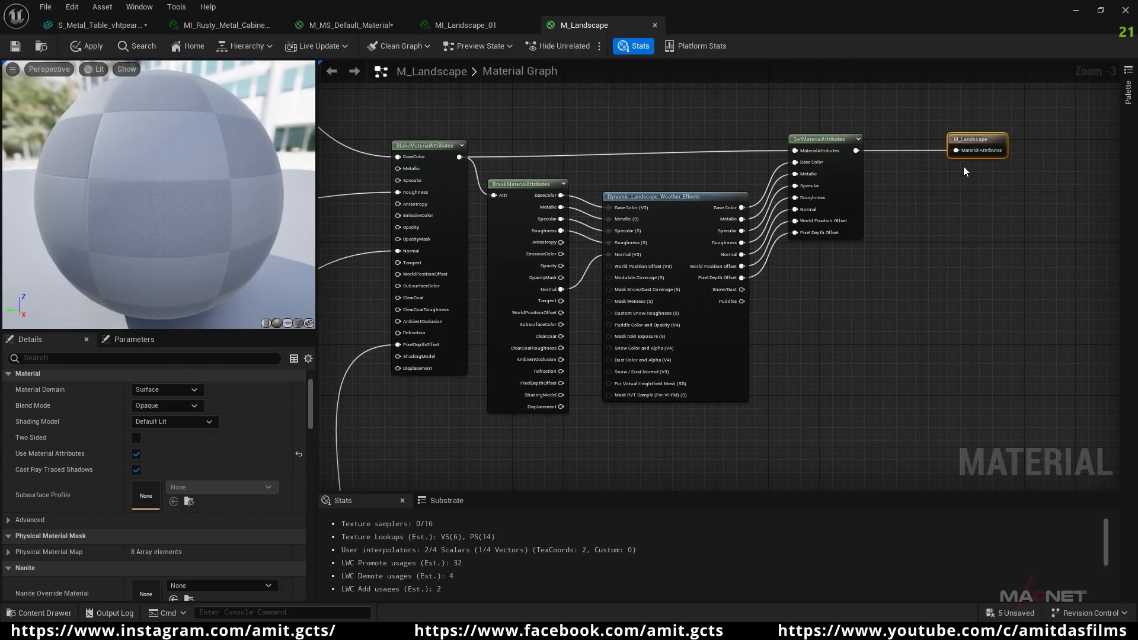
left_click(85, 46)
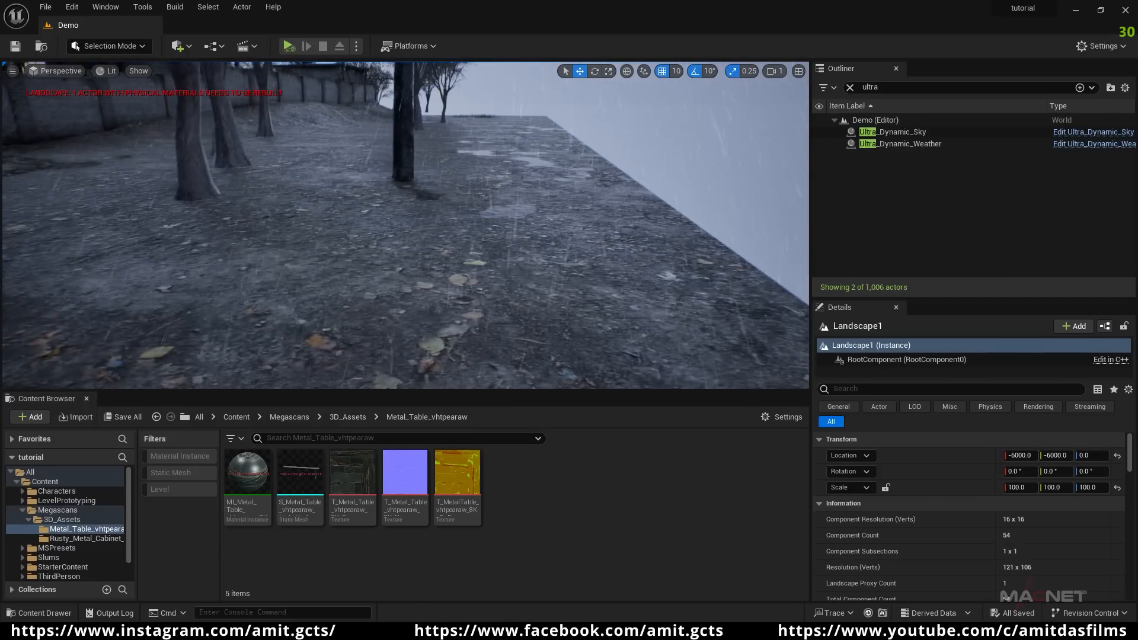
- Fly over the landscape in the Demo level to examine the rain wetness and puddles on the ground
right_click_drag(406, 226, 391, 192)
key("w")
right_click_drag(361, 271, 449, 258)
key("w")
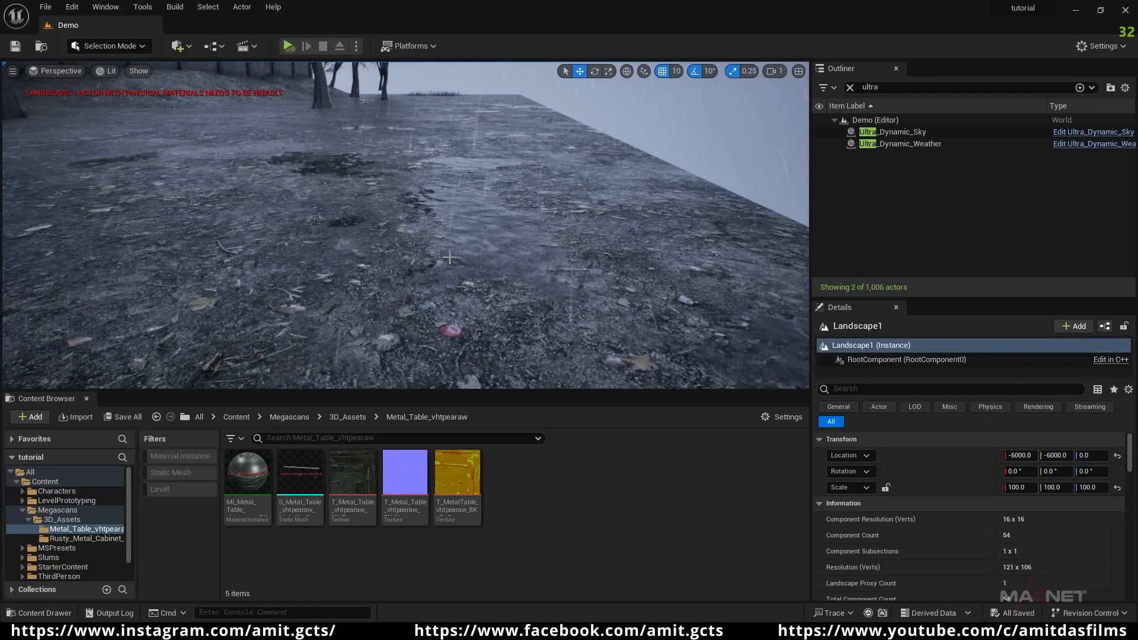
- Fly across the Demo level to examine rain wetness and puddles on the landscape, around the trees and along the concrete path
scroll(464, 271, "down", 1)
mouse_move(465, 270)
right_mouse_down()
mouse_move(469, 288)
mouse_move(469, 265)
right_mouse_up()
scroll(464, 271, "down", 2)
key("w")
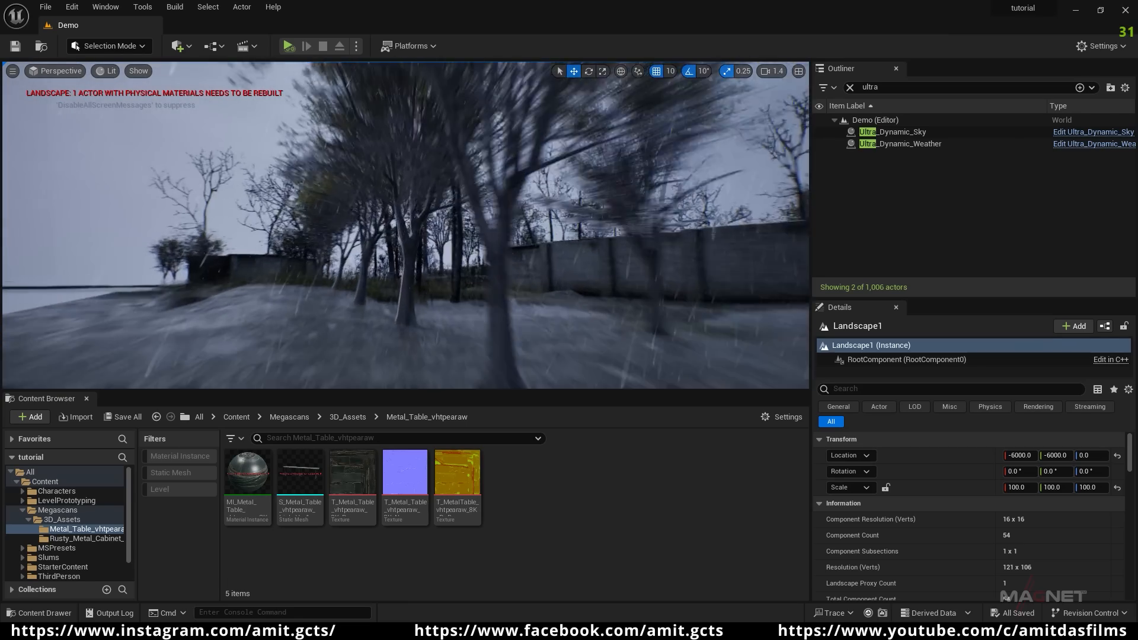
key("w")
right_click_drag(468, 265, 492, 268)
key("w")
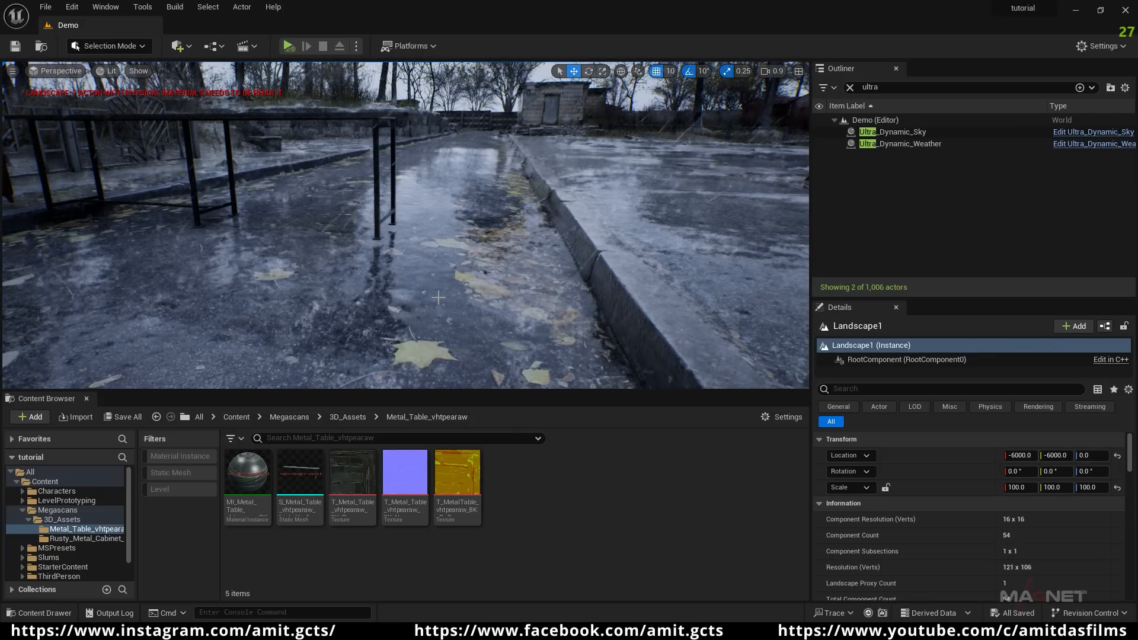
right_click_drag(469, 306, 513, 297)
key("w")
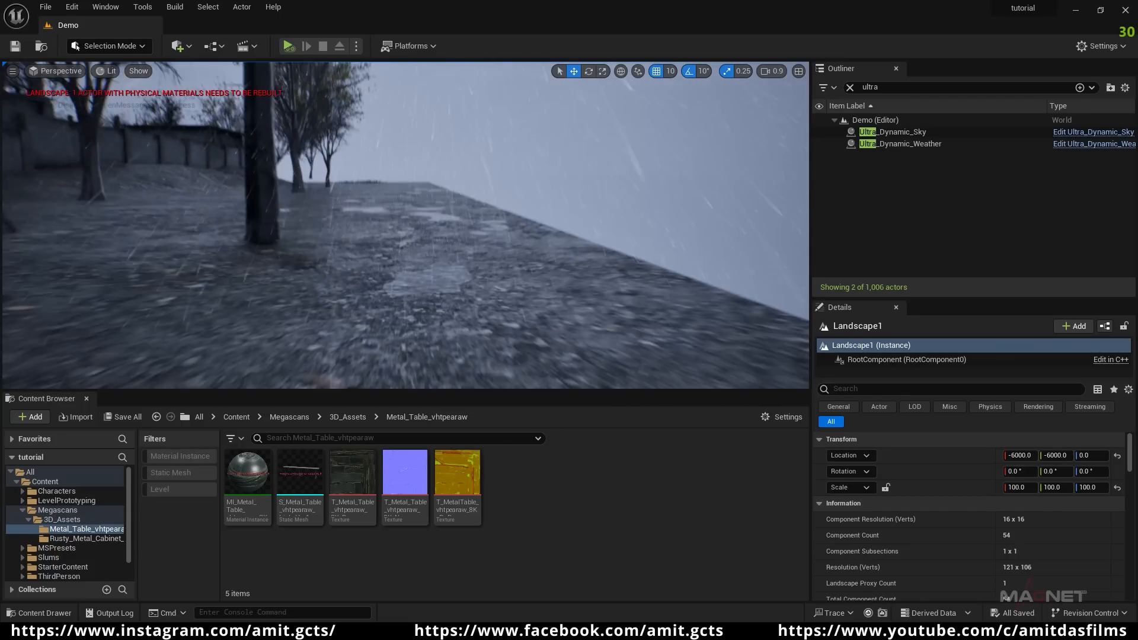
mouse_move(415, 249)
right_mouse_down()
mouse_move(380, 250)
mouse_move(412, 248)
right_mouse_up()
key("a")
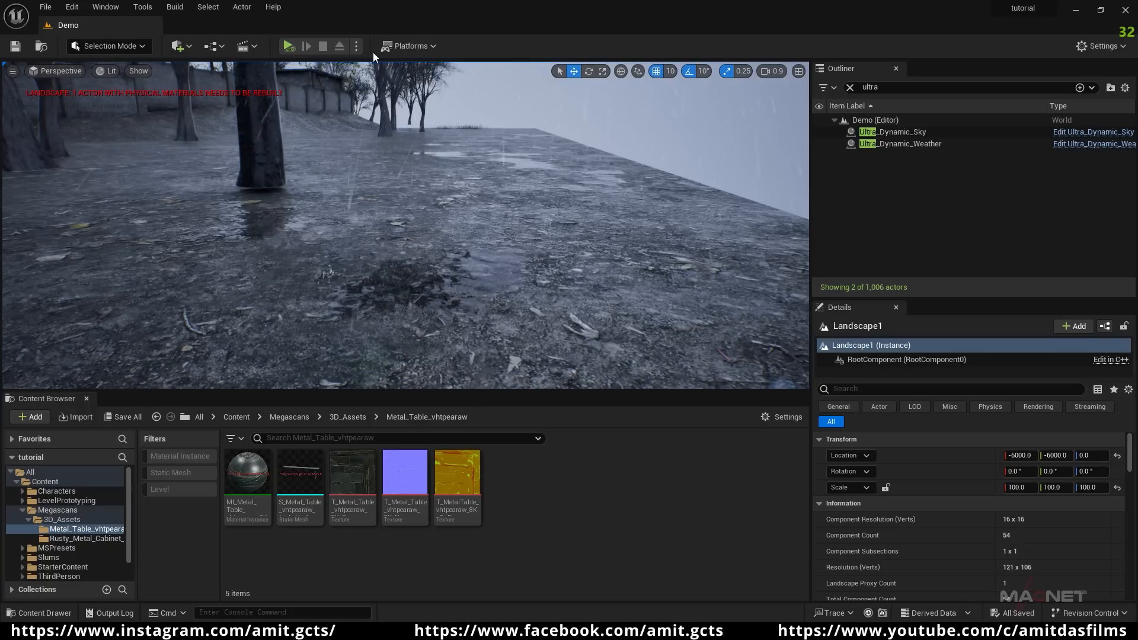
- Run the level in Simulate mode, examine the sky and wet landscape from several angles, and stop the simulation
left_click(357, 47)
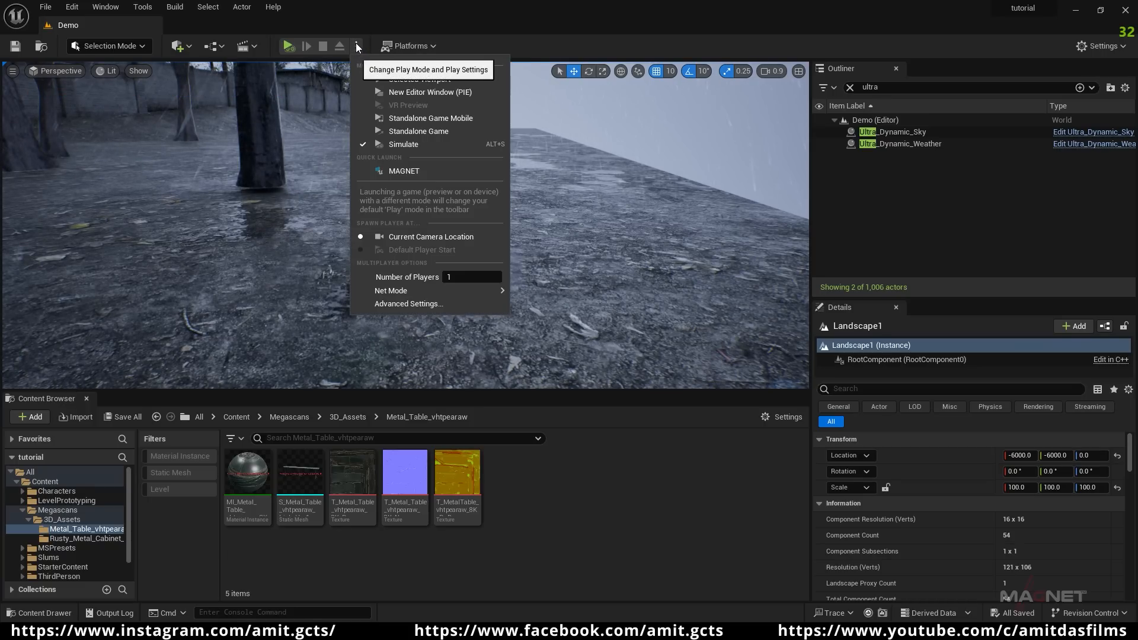
left_click(404, 145)
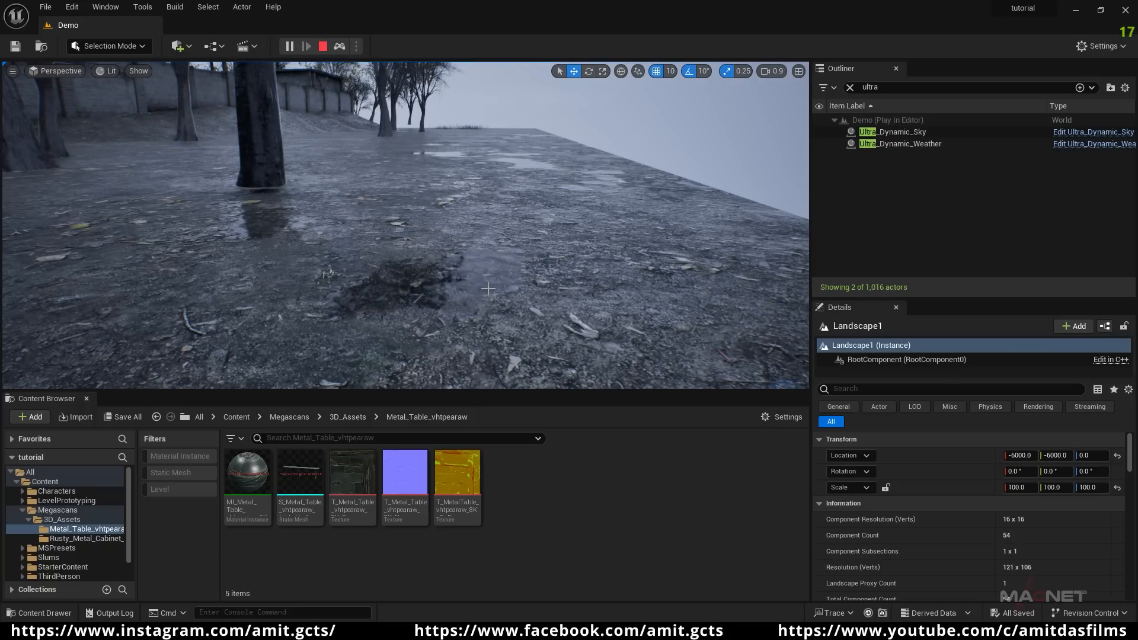
right_click_drag(489, 300, 498, 255)
right_click_drag(513, 166, 569, 173)
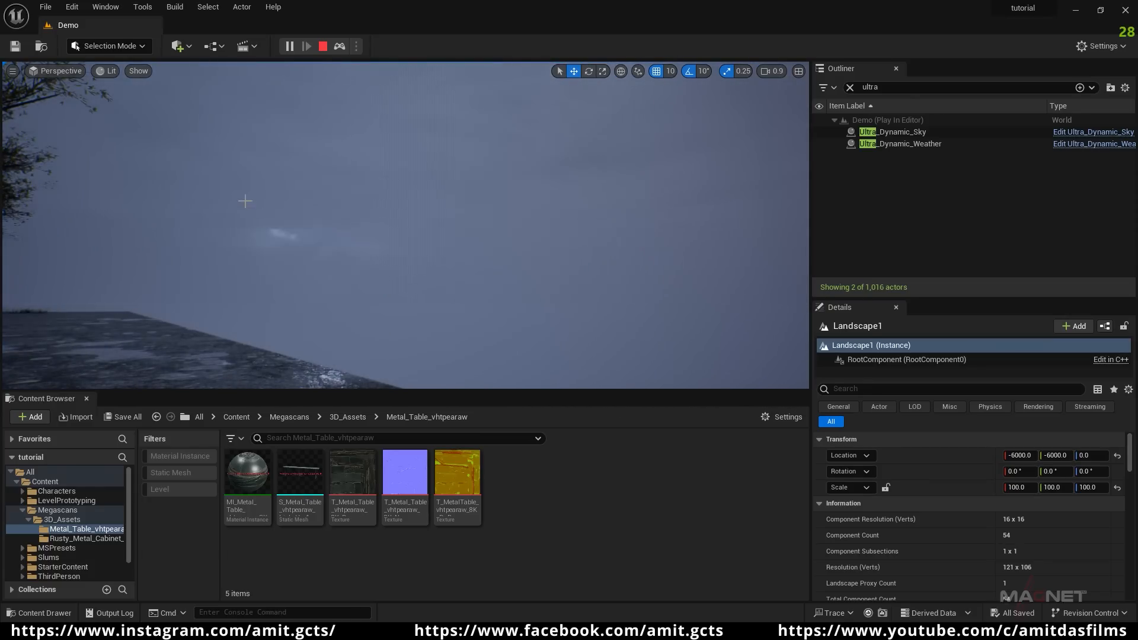
right_click_drag(406, 225, 386, 264)
key("w")
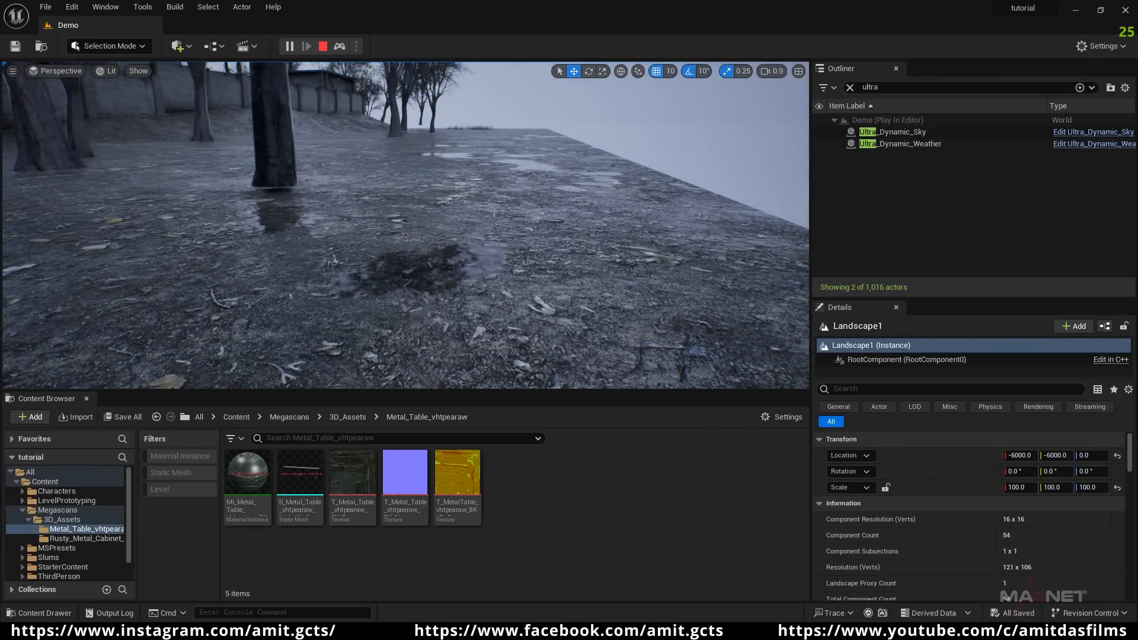
right_click_drag(452, 285, 548, 256)
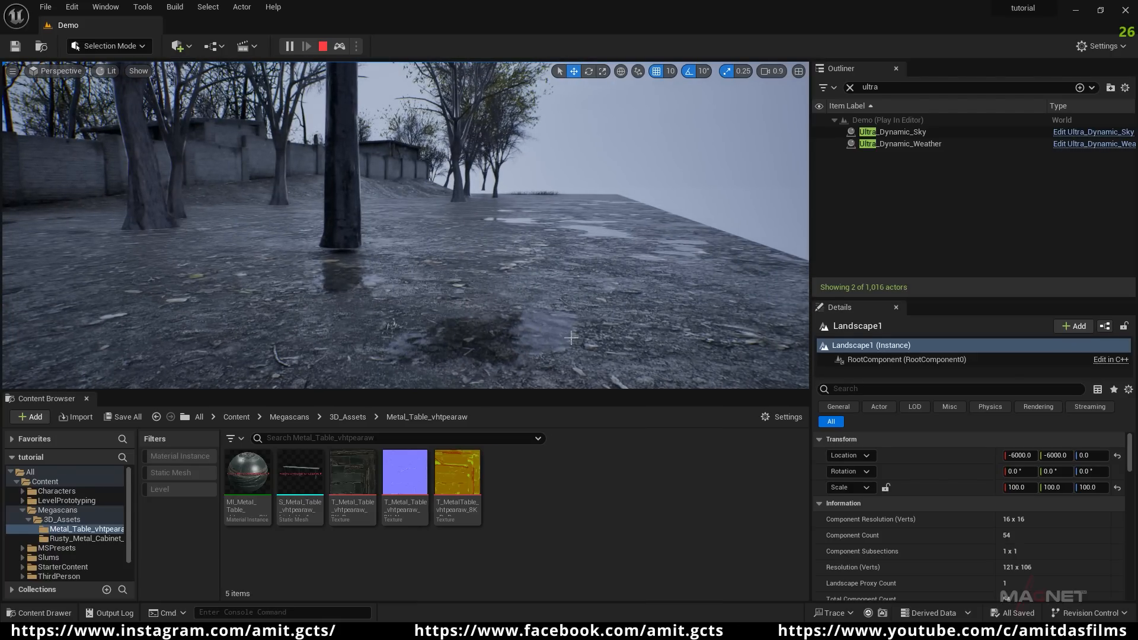
mouse_move(507, 325)
right_mouse_down()
mouse_move(438, 309)
mouse_move(512, 306)
mouse_move(492, 319)
right_mouse_up()
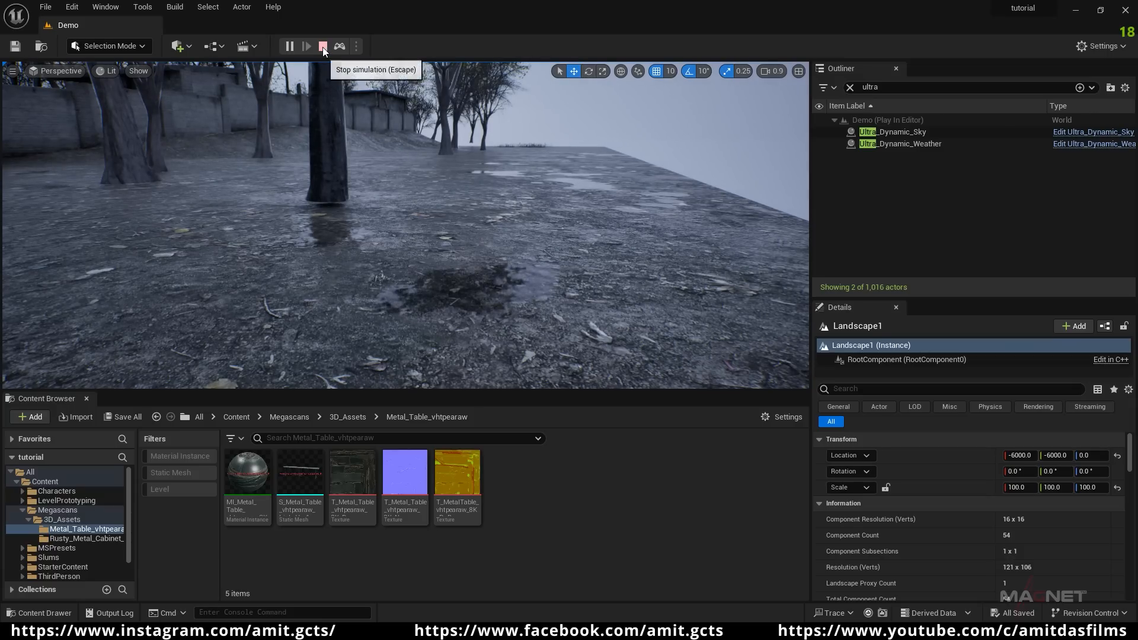
left_click(323, 46)
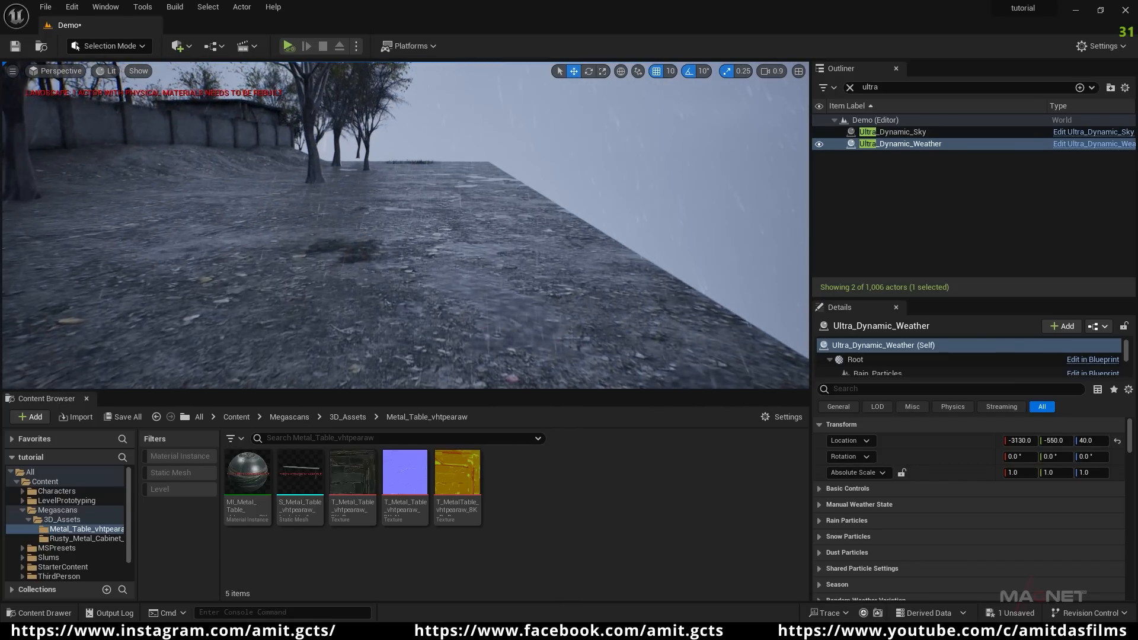
- Try a Puddle Coverage of 0.5 on the Ultra_Dynamic_Weather actor
key("w")
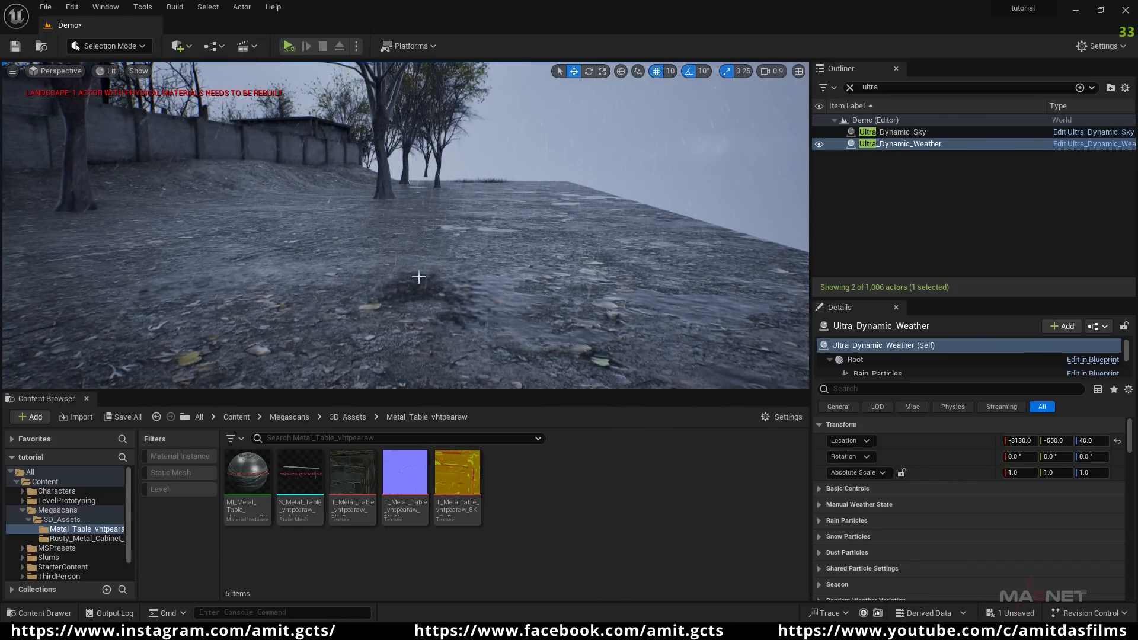
left_click(907, 146)
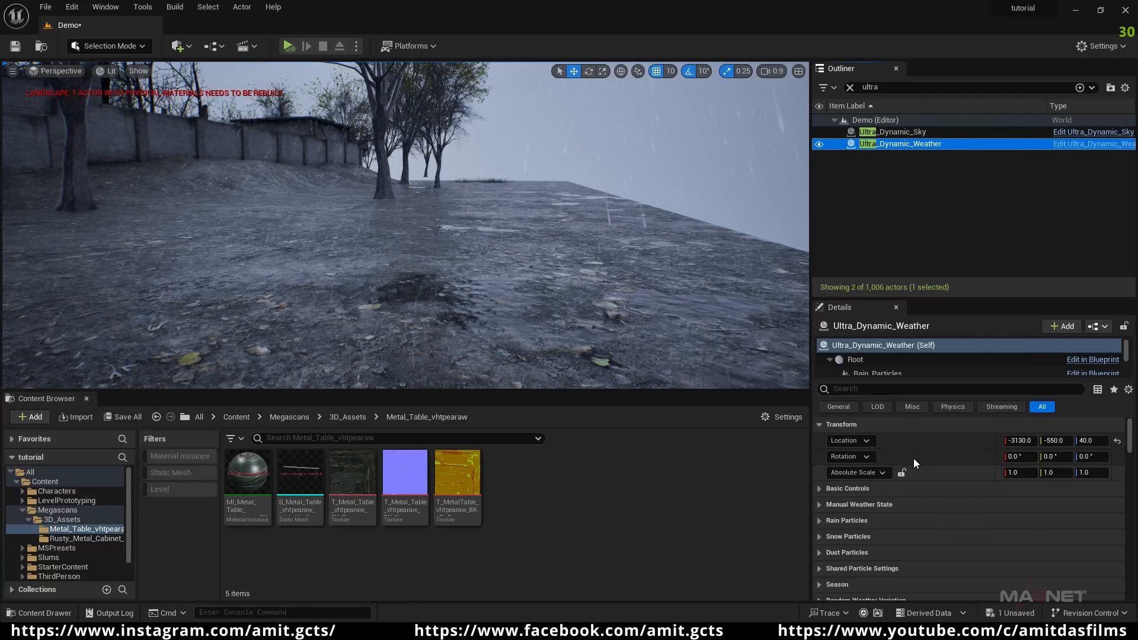
scroll(889, 483, "down", 10)
scroll(900, 514, "down", 8)
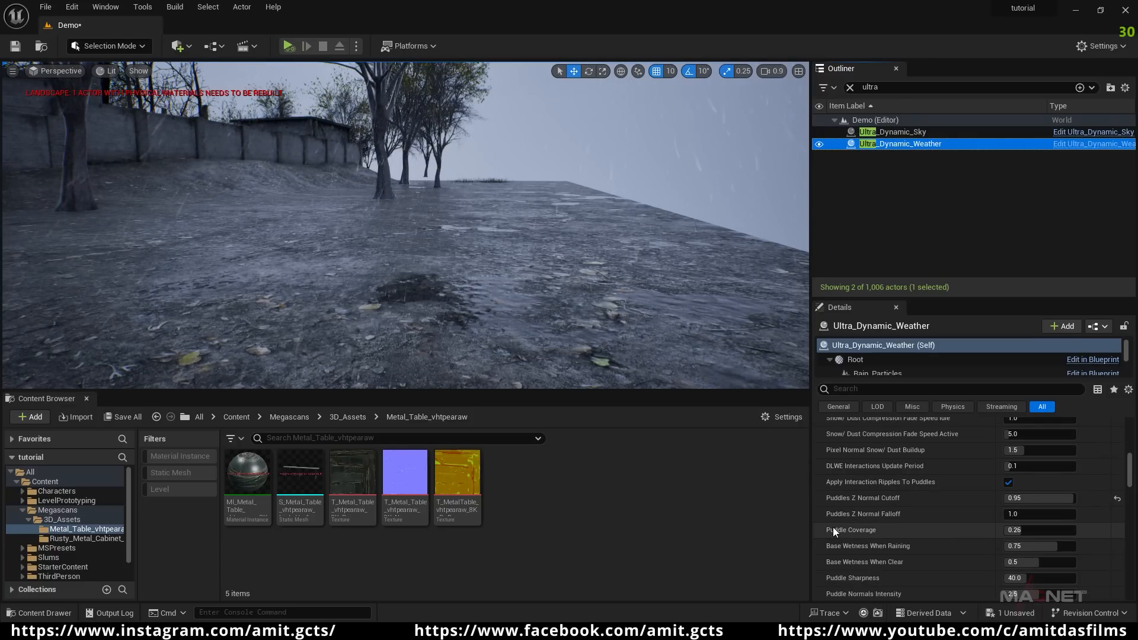
left_click_drag(1016, 531, 1039, 531)
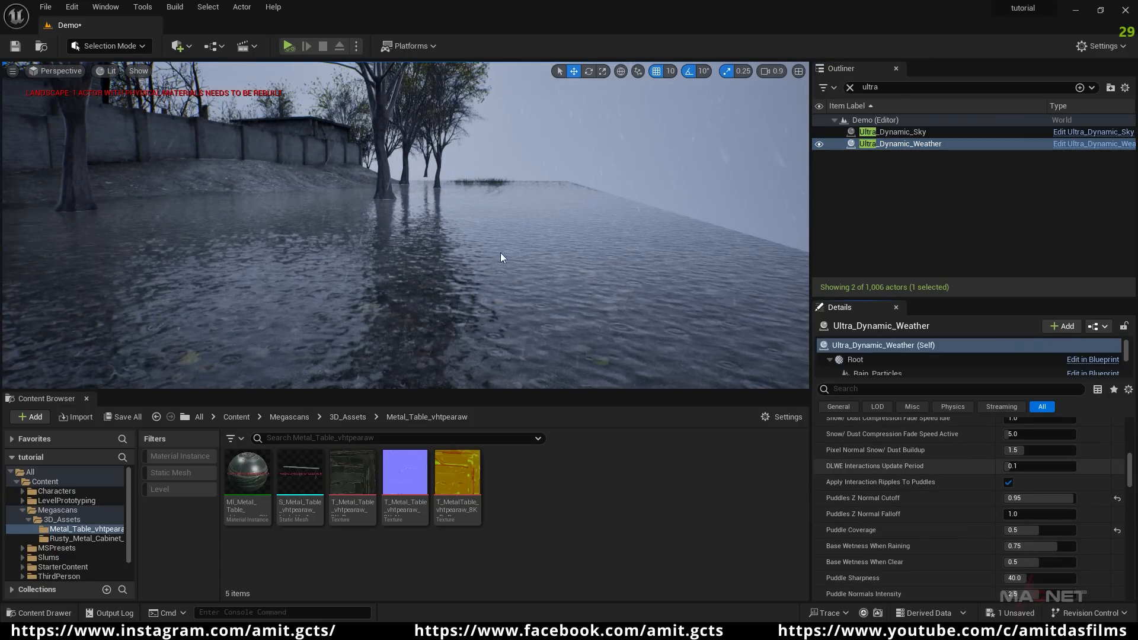
- Examine the puddles covering the landscape around the trees, simulate the level to check them in motion, and stop the simulation
right_click_drag(585, 285, 534, 285)
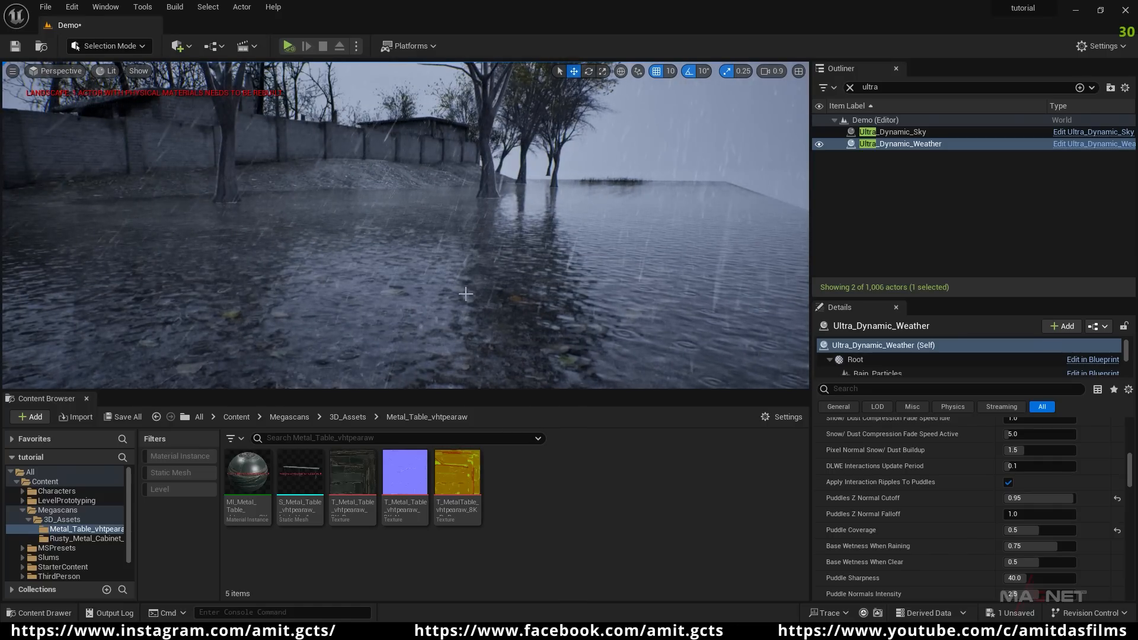
right_click_drag(291, 190, 367, 220)
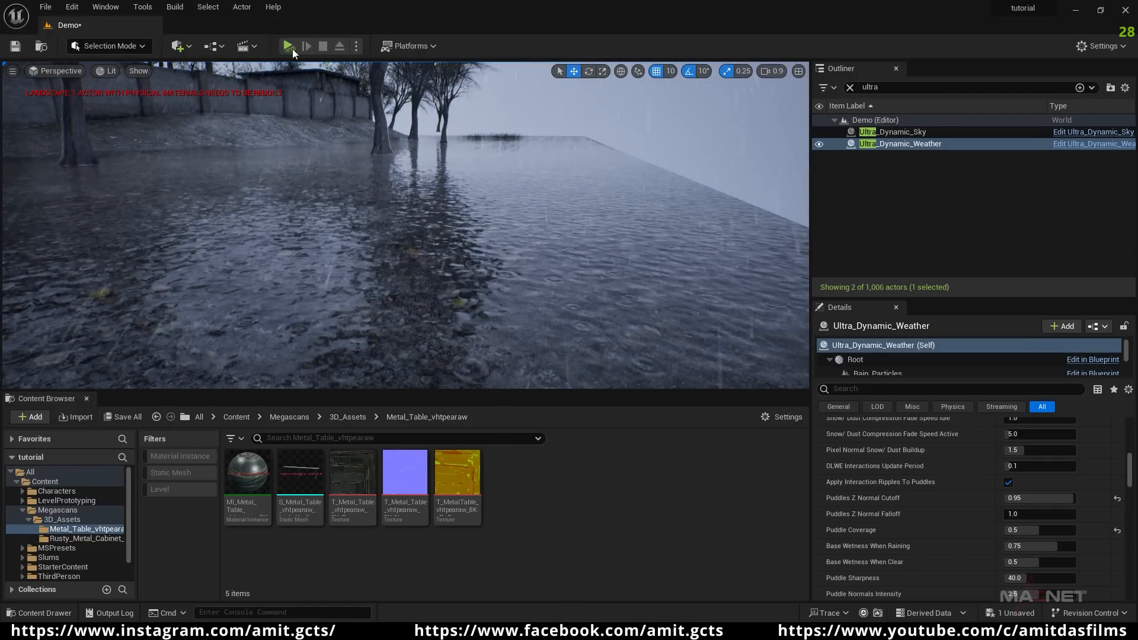
left_click(288, 46)
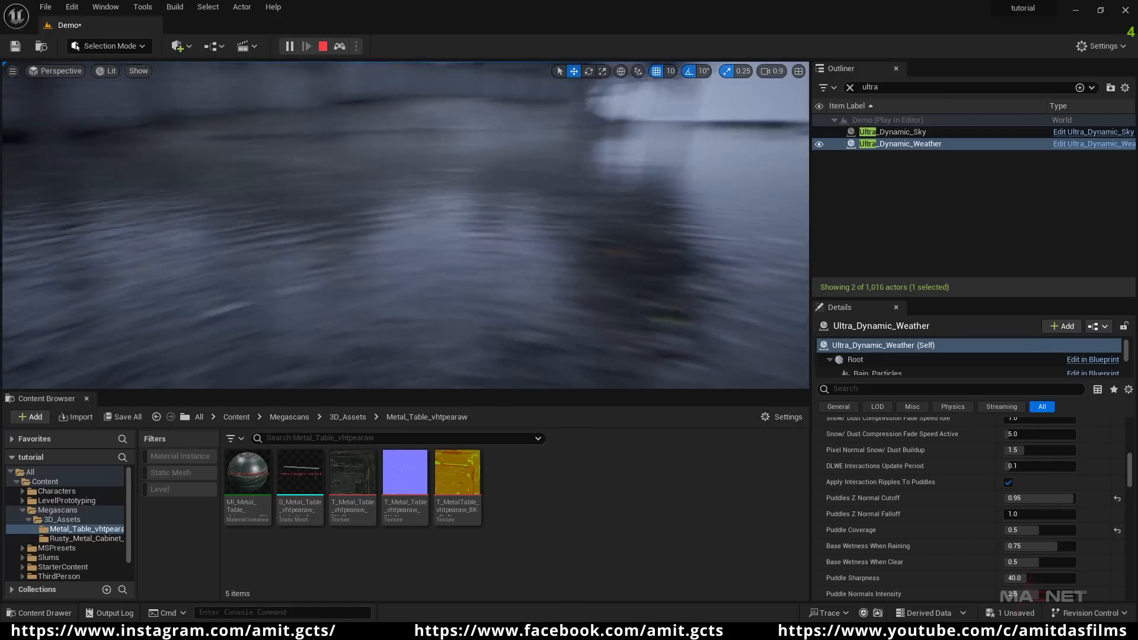
mouse_move(355, 202)
right_mouse_down()
mouse_move(284, 202)
mouse_move(356, 202)
right_mouse_up()
right_click_drag(479, 216, 364, 283)
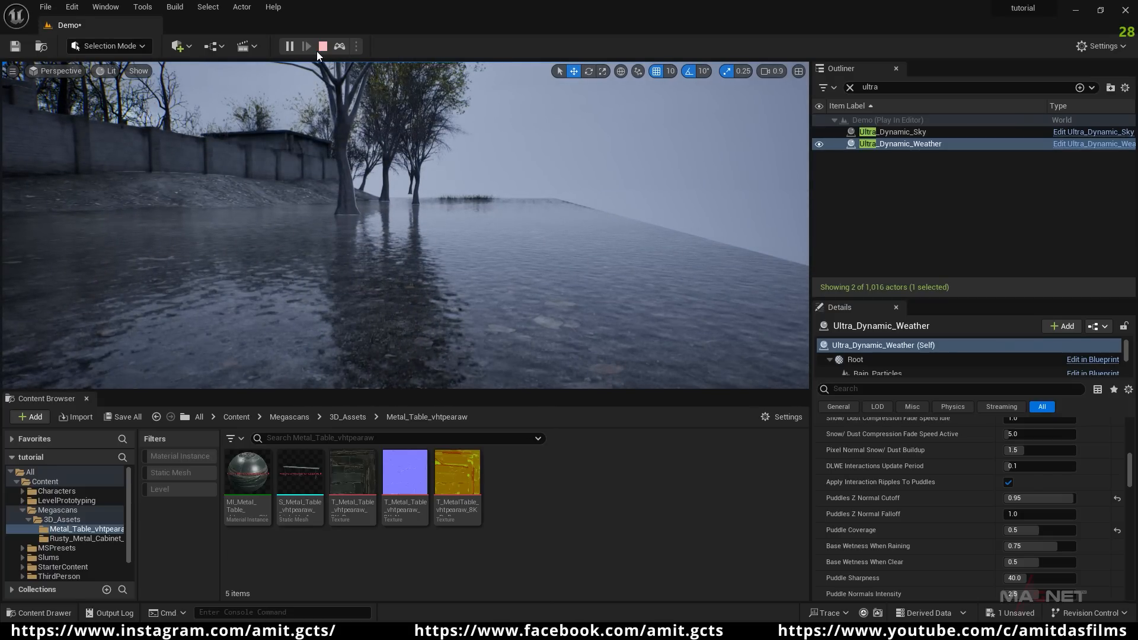
left_click(323, 46)
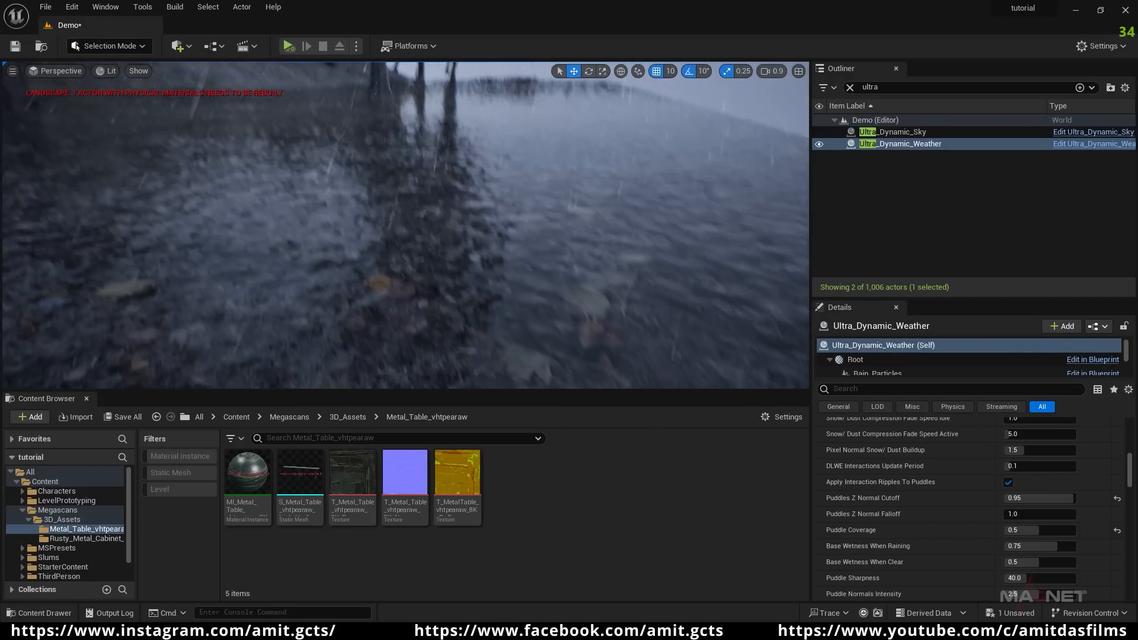
- Reset Puddle Coverage on Ultra_Dynamic_Weather to 0.26 and look over the ground again
right_click_drag(426, 167, 420, 166)
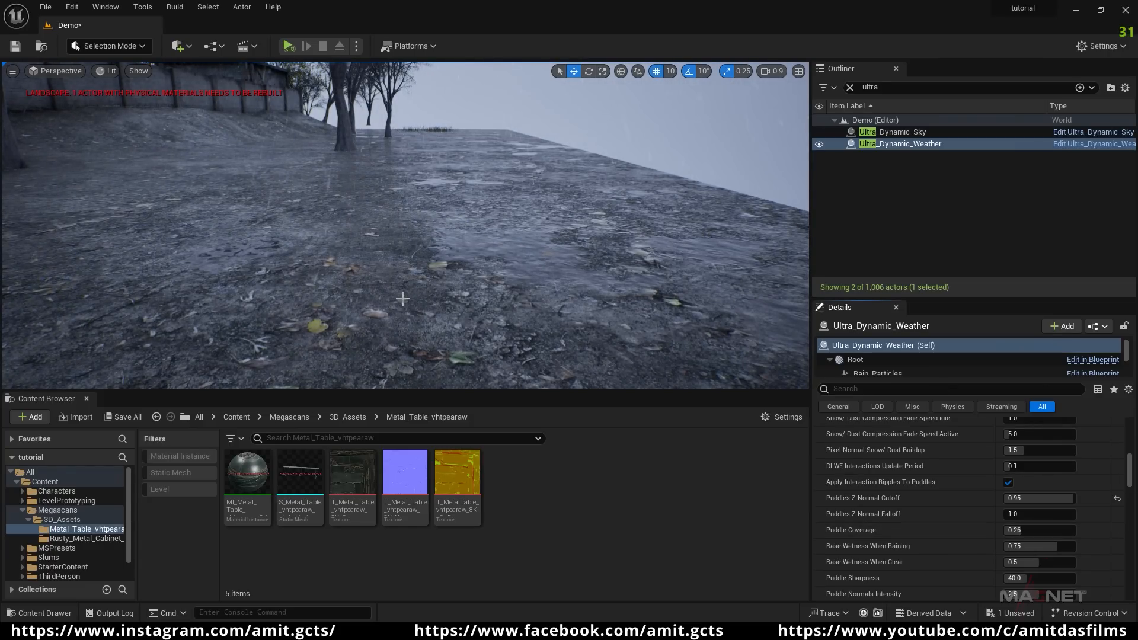
right_click_drag(405, 225, 309, 225)
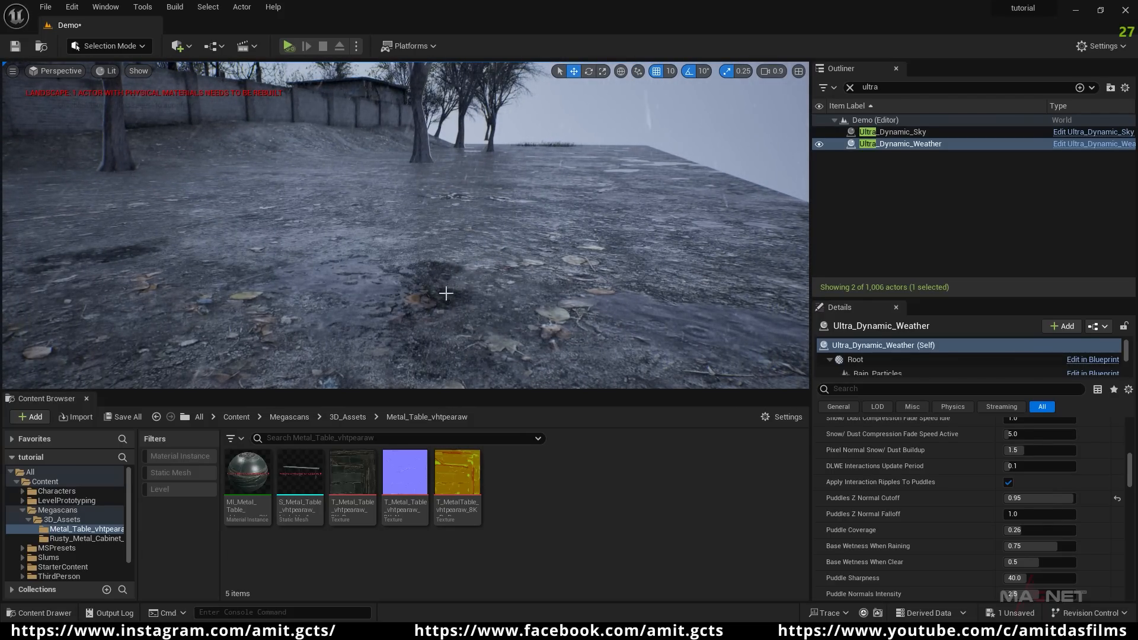
right_click_drag(406, 226, 108, 216)
- Fly over to the plastered brick building and examine its walls and overhanging roof edge in the rain
key("w")
scroll(405, 225, "up", 3)
key("w")
key("s")
key("s")
key("q")
mouse_move(410, 271)
right_mouse_down()
mouse_move(468, 274)
mouse_move(436, 258)
mouse_move(410, 271)
right_mouse_up()
key("w")
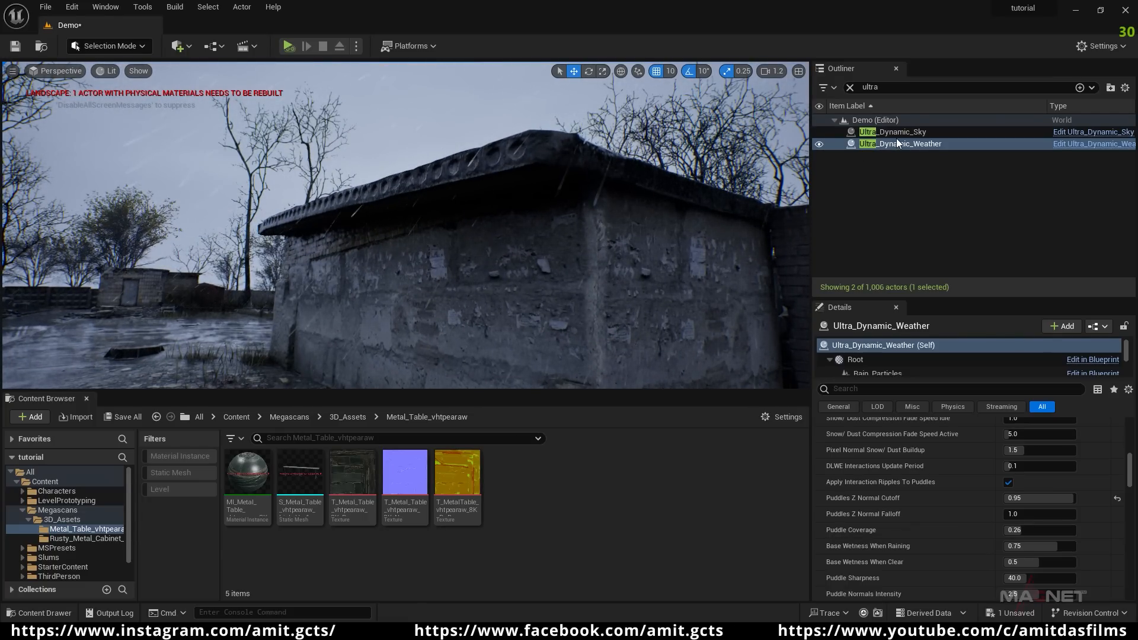
- Open the Weather_Effects folder inside the UltraDynamicSky Blueprints content
scroll(59, 543, "down", 1)
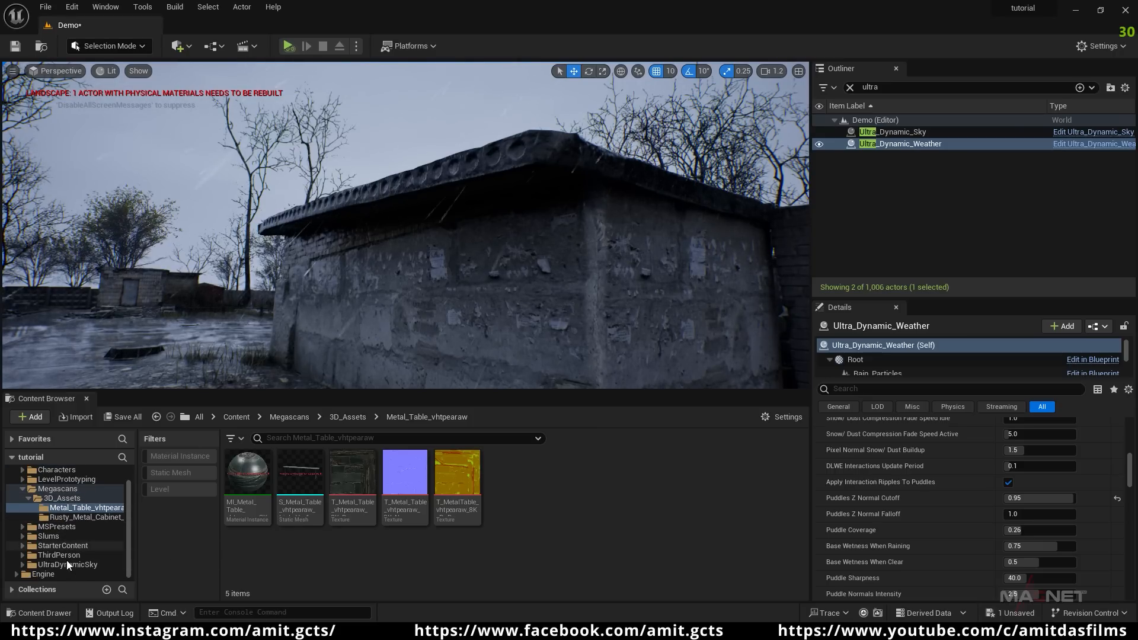
left_click(60, 566)
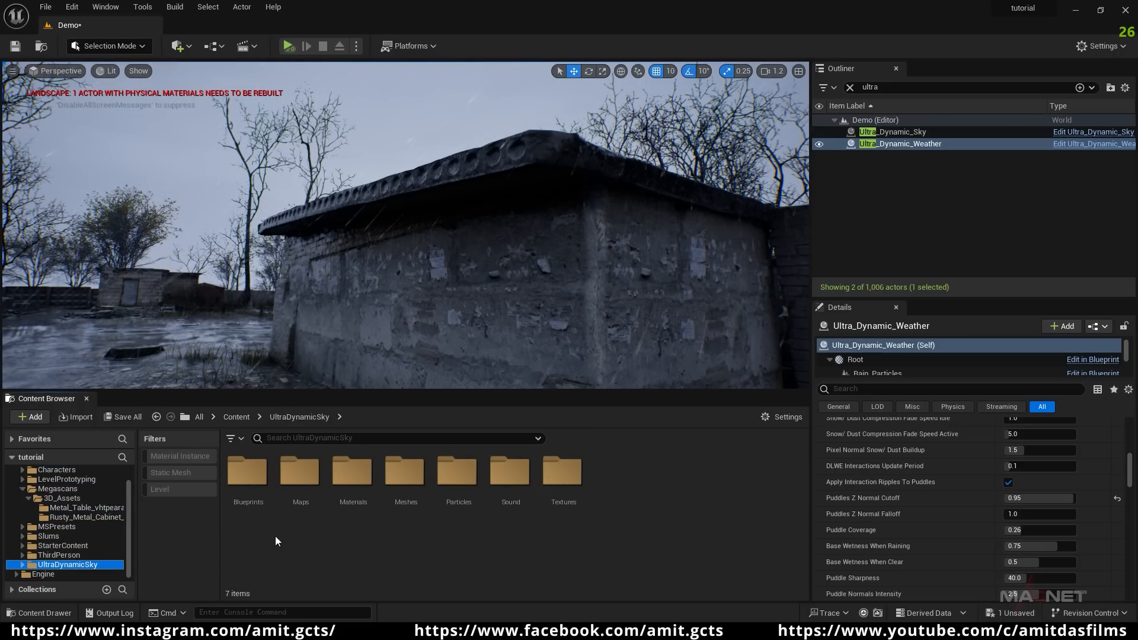
double_click(252, 495)
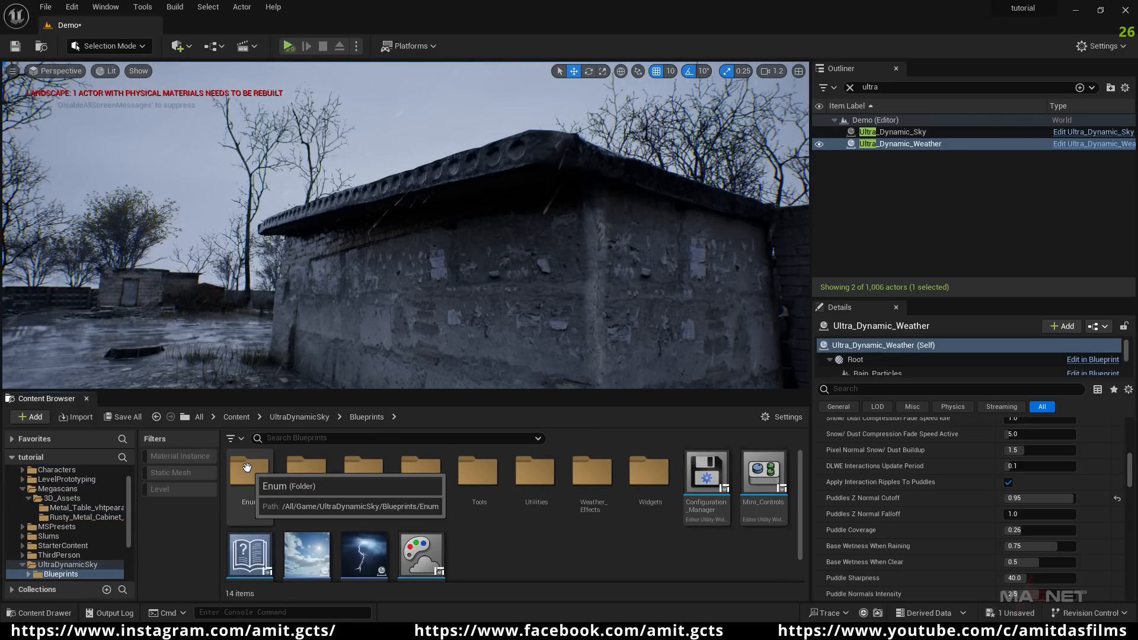
double_click(592, 483)
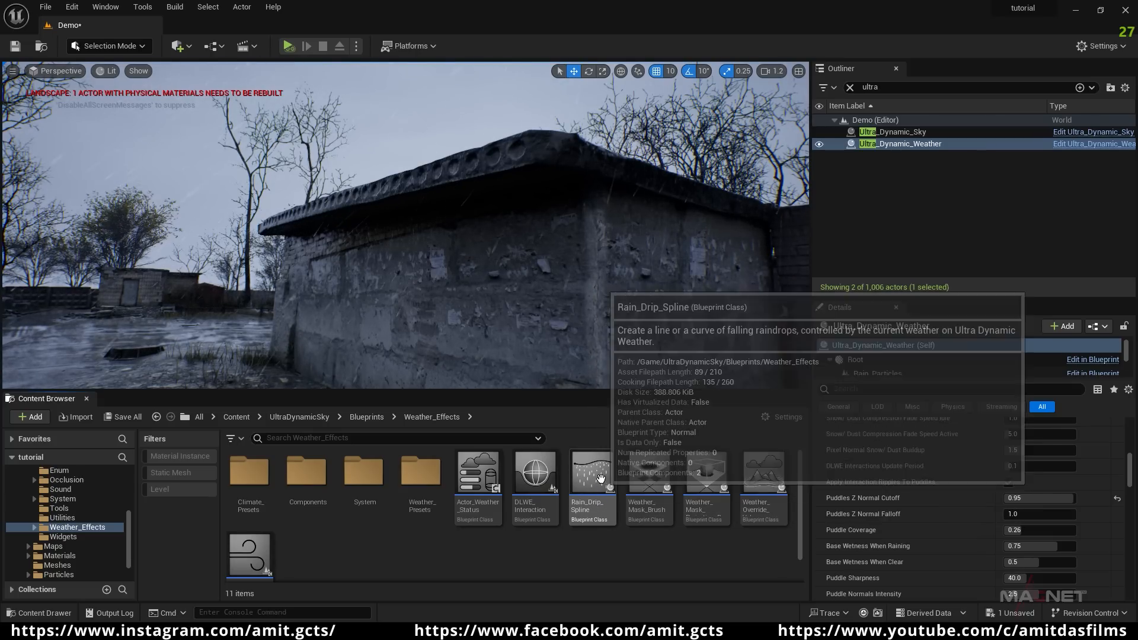
- Place a Rain_Drip_Spline in the level at the roof corner of the plastered brick building
right_click_drag(402, 327, 321, 256)
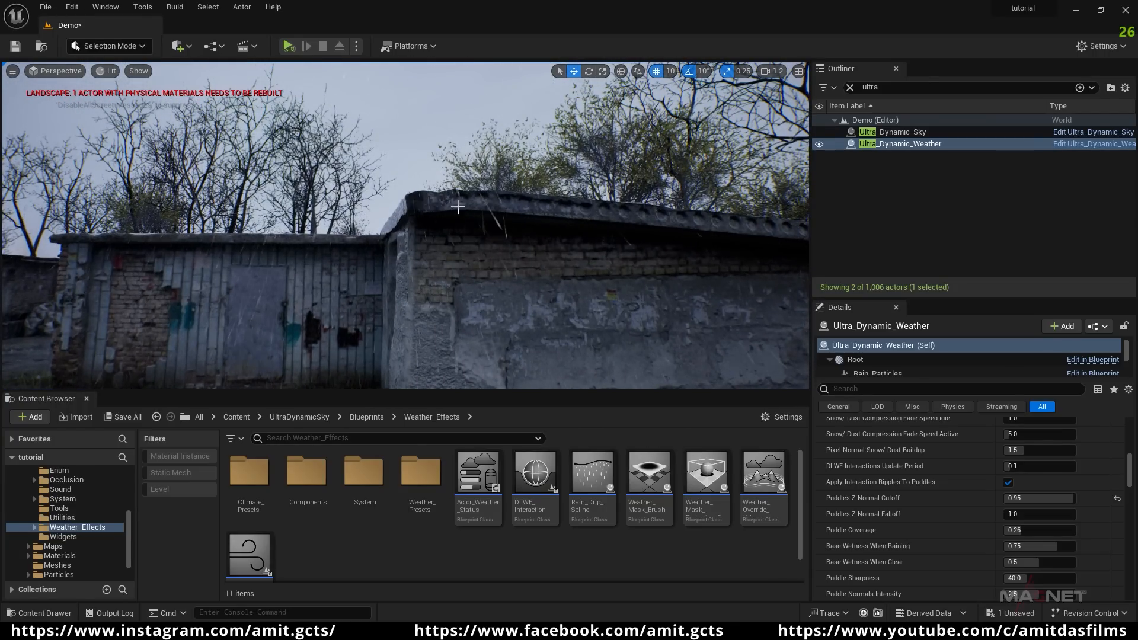
right_click_drag(453, 236, 465, 199)
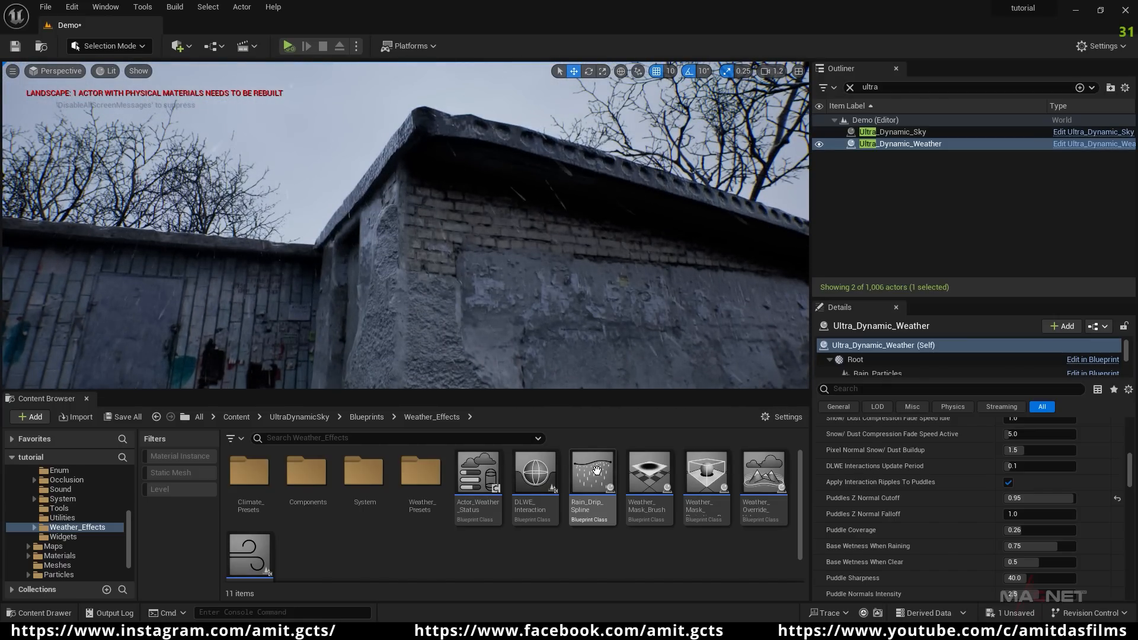
left_click_drag(591, 475, 440, 120)
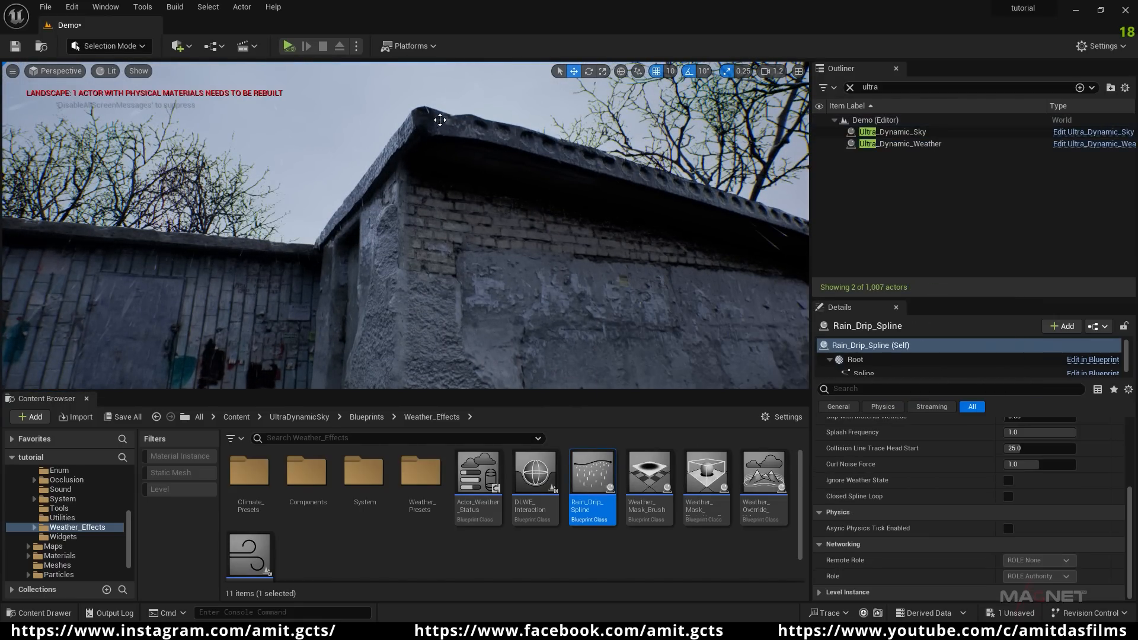
right_click_drag(522, 201, 569, 201)
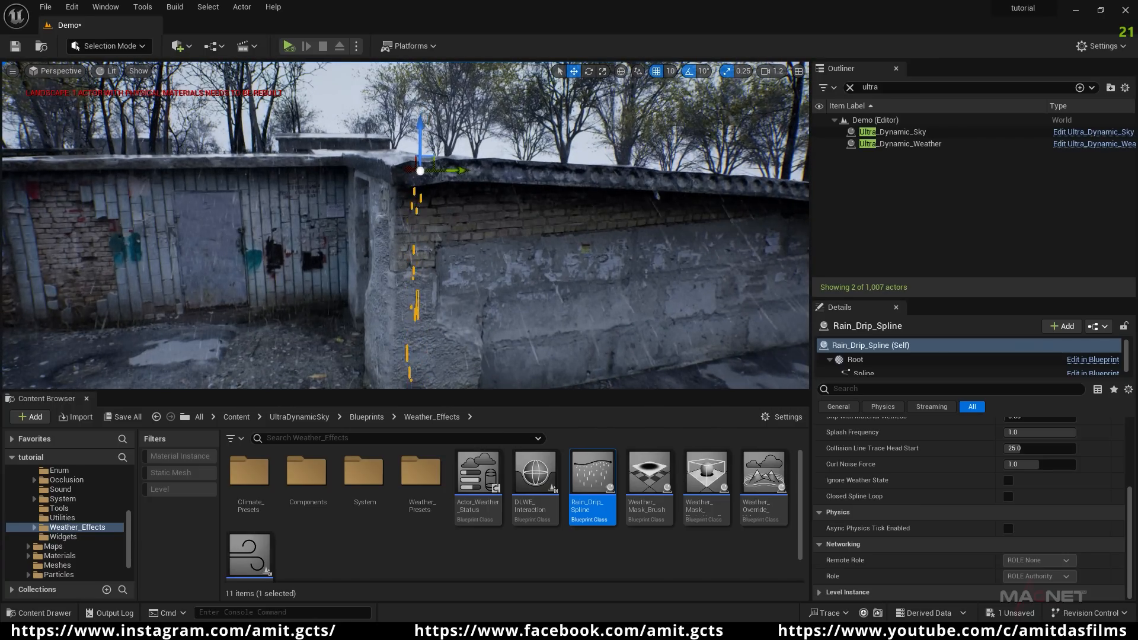
- Rotate the Rain_Drip_Spline about its vertical axis and move it so it runs along the building's roof edge
right_click_drag(482, 290, 415, 291)
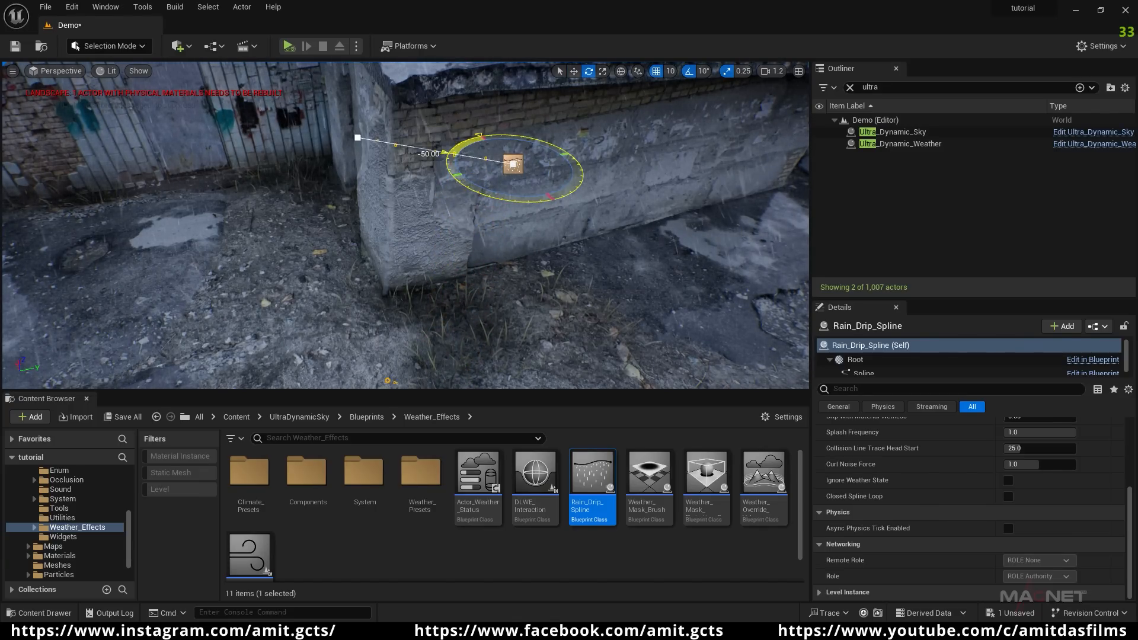
left_click_drag(502, 194, 505, 178)
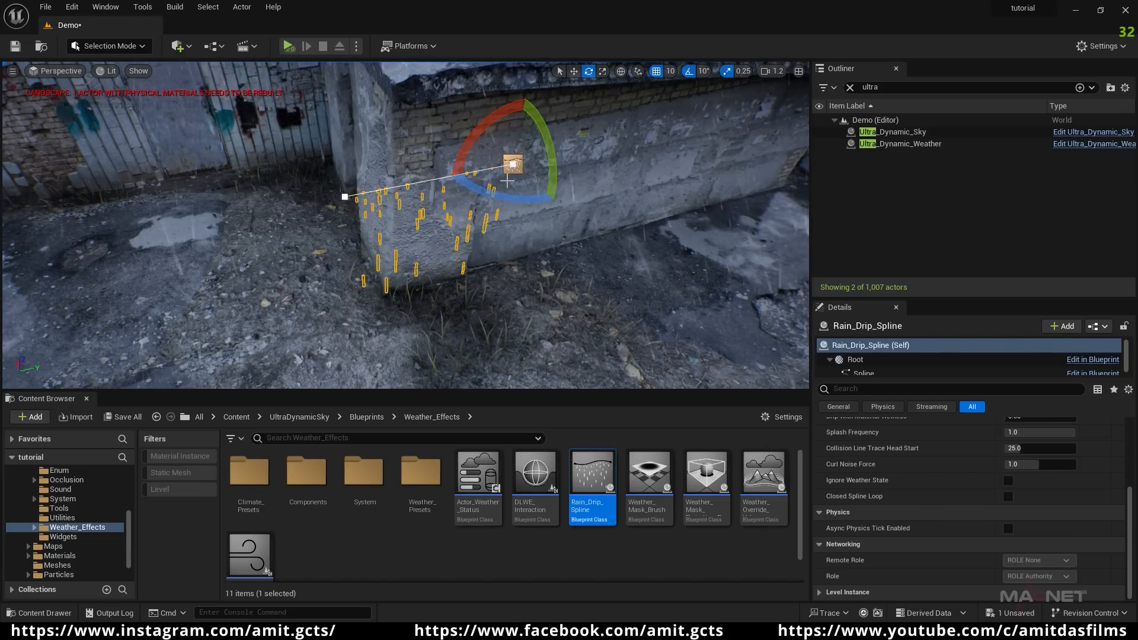
right_click_drag(562, 267, 503, 284)
key("w")
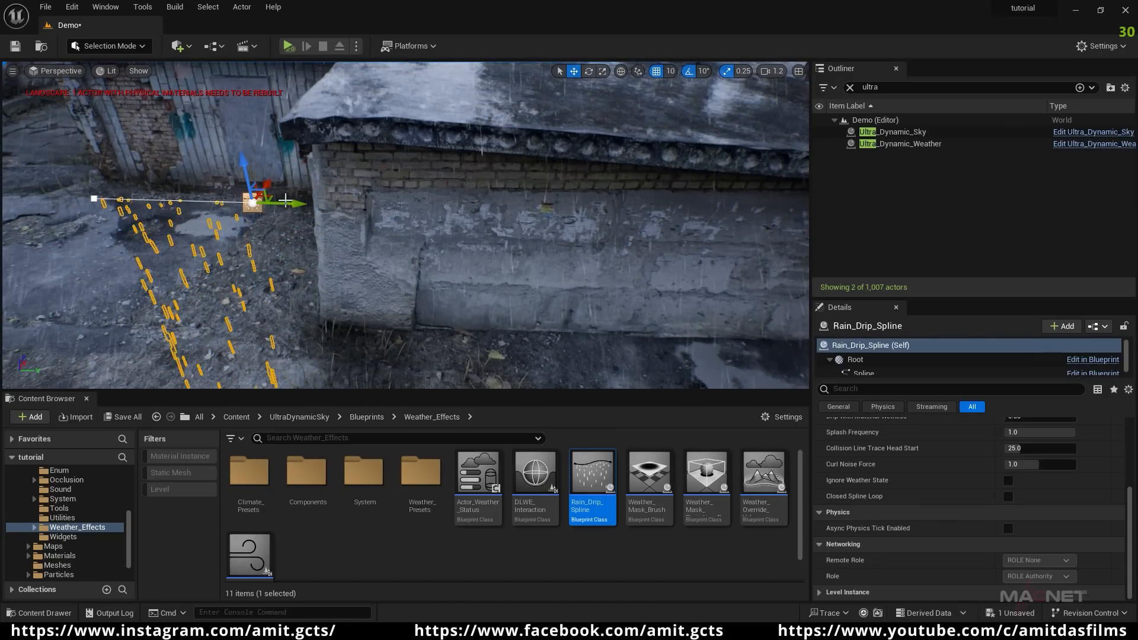
left_click_drag(292, 204, 533, 130)
right_click_drag(596, 112, 736, 249)
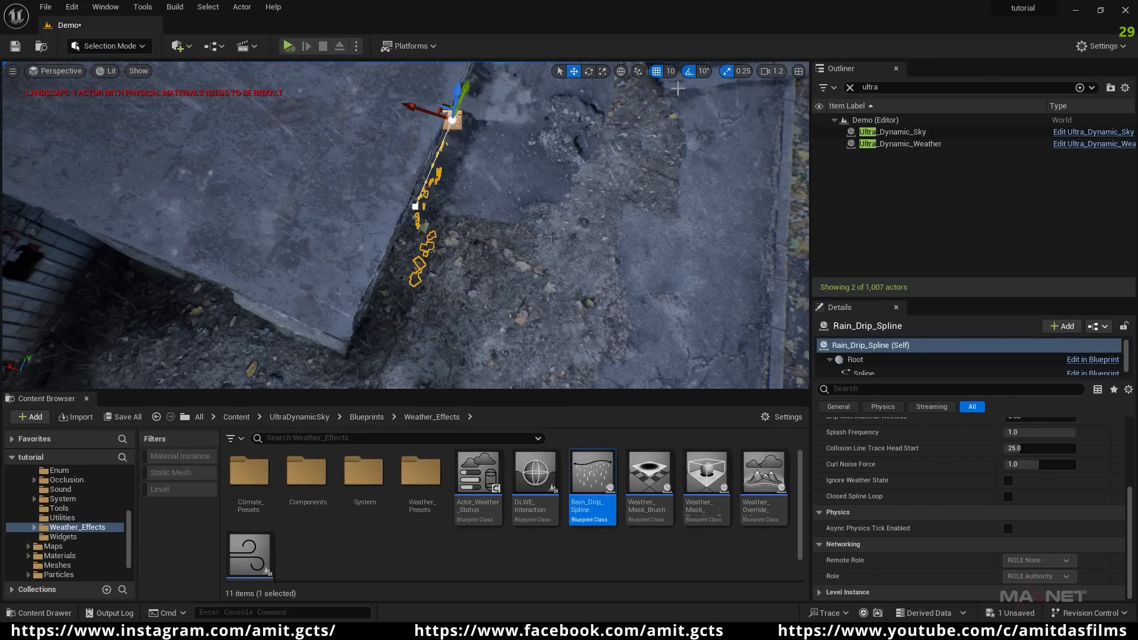
- Turn off grid, rotation and scale snapping, and pull one end point of the Rain_Drip_Spline out to the near roof corner
left_click(728, 71)
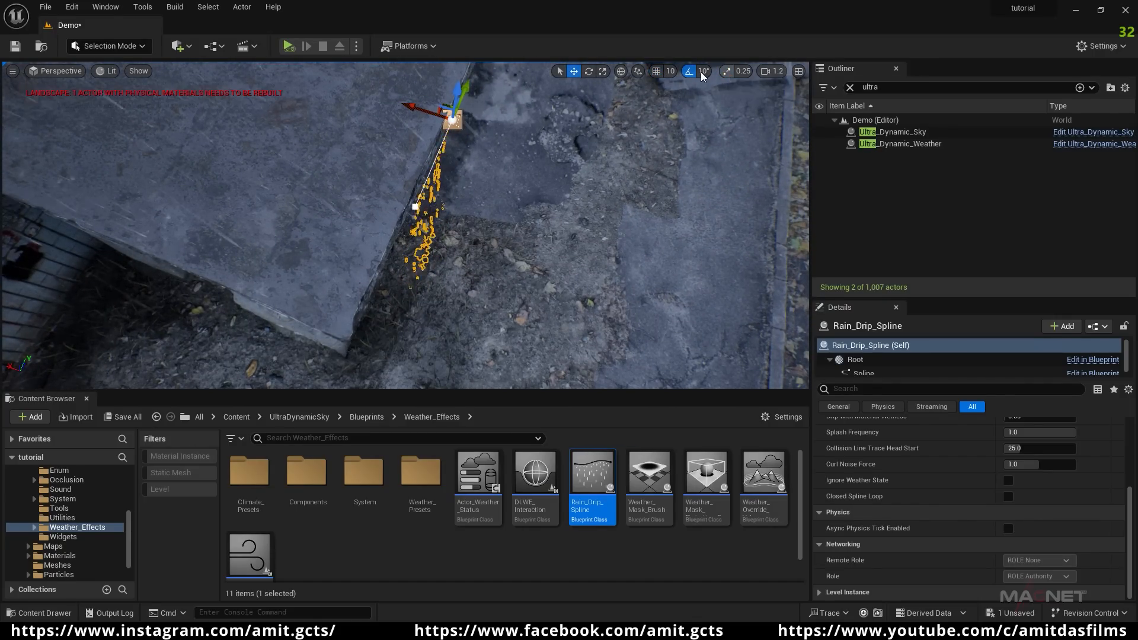
left_click(688, 70)
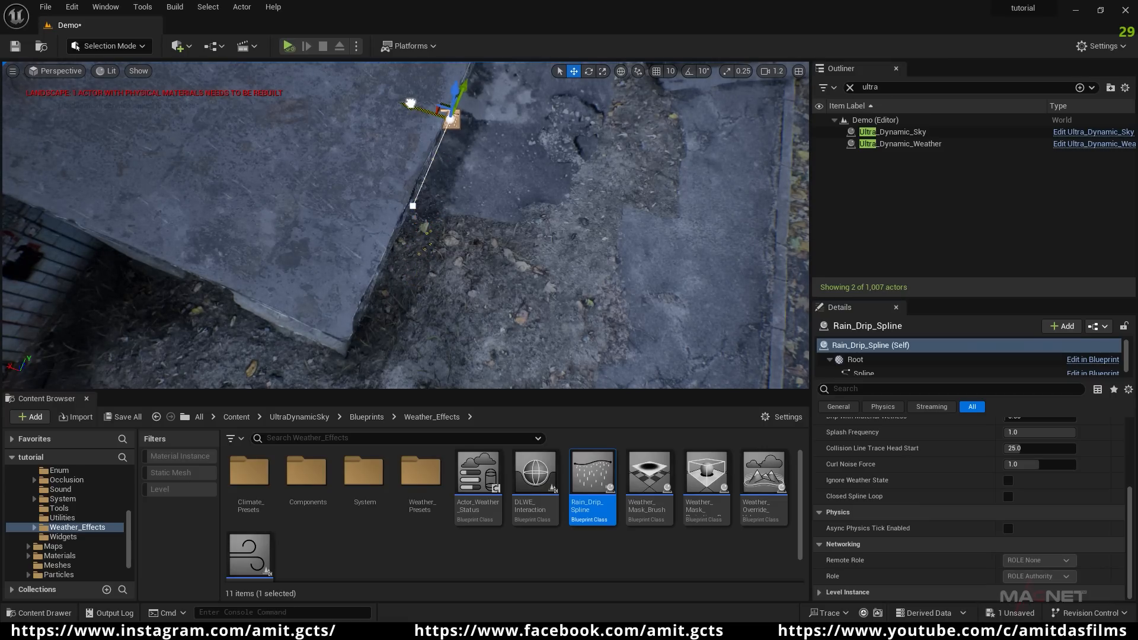
right_click_drag(643, 177, 403, 192)
left_click(314, 215)
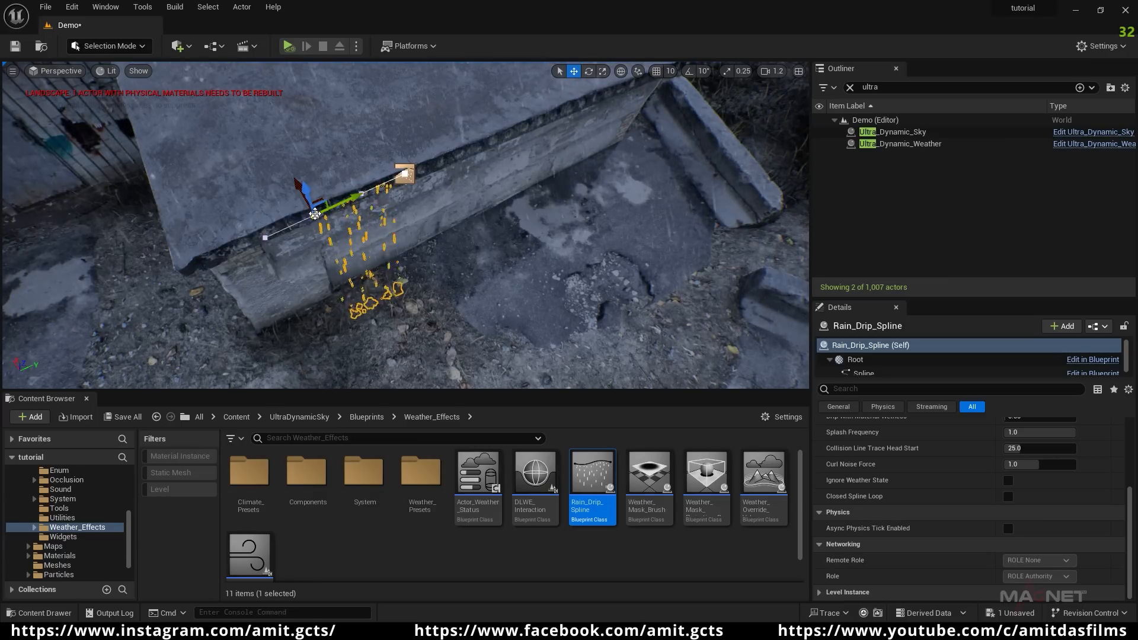
left_click_drag(344, 202, 222, 239)
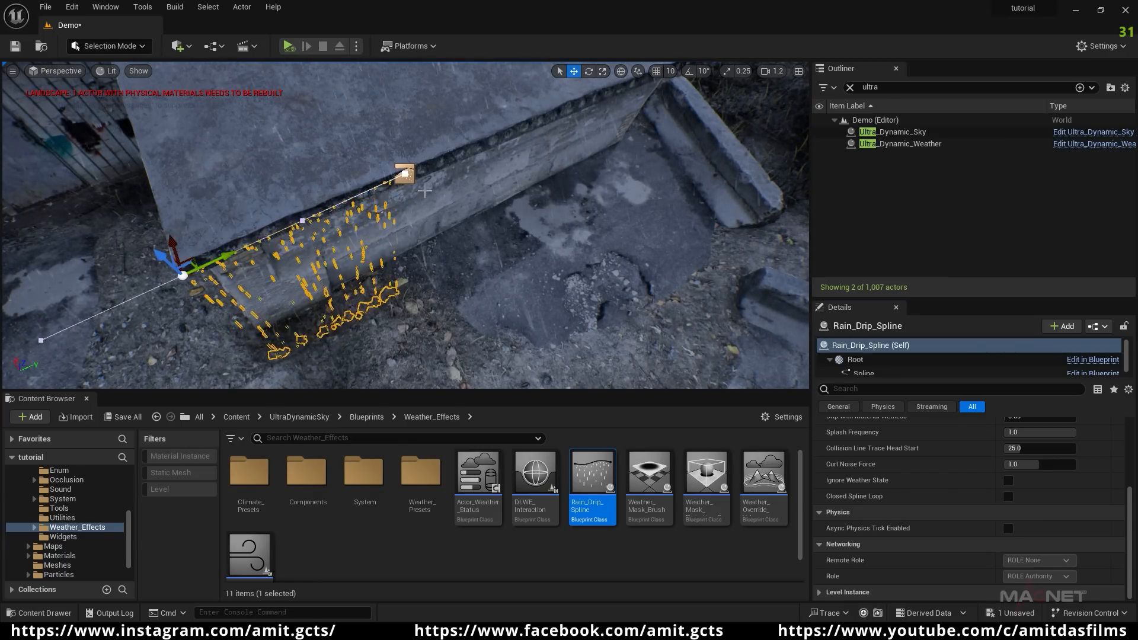
- Stretch the other end point of the Rain_Drip_Spline along the roof edge to the slab's far corner and align it there
mouse_move(566, 199)
right_mouse_down()
mouse_move(538, 224)
mouse_move(553, 199)
right_mouse_up()
left_click_drag(491, 229, 818, 138)
right_click_drag(706, 184, 771, 157)
mouse_move(540, 217)
right_mouse_down()
mouse_move(599, 270)
mouse_move(540, 217)
right_mouse_up()
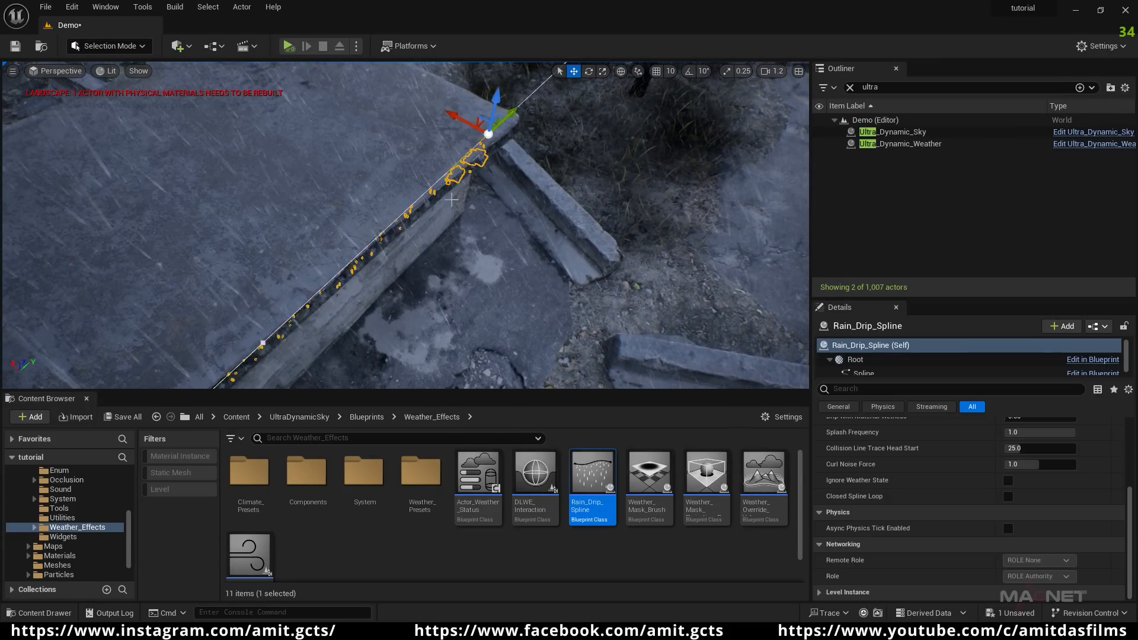
left_click_drag(513, 116, 483, 96)
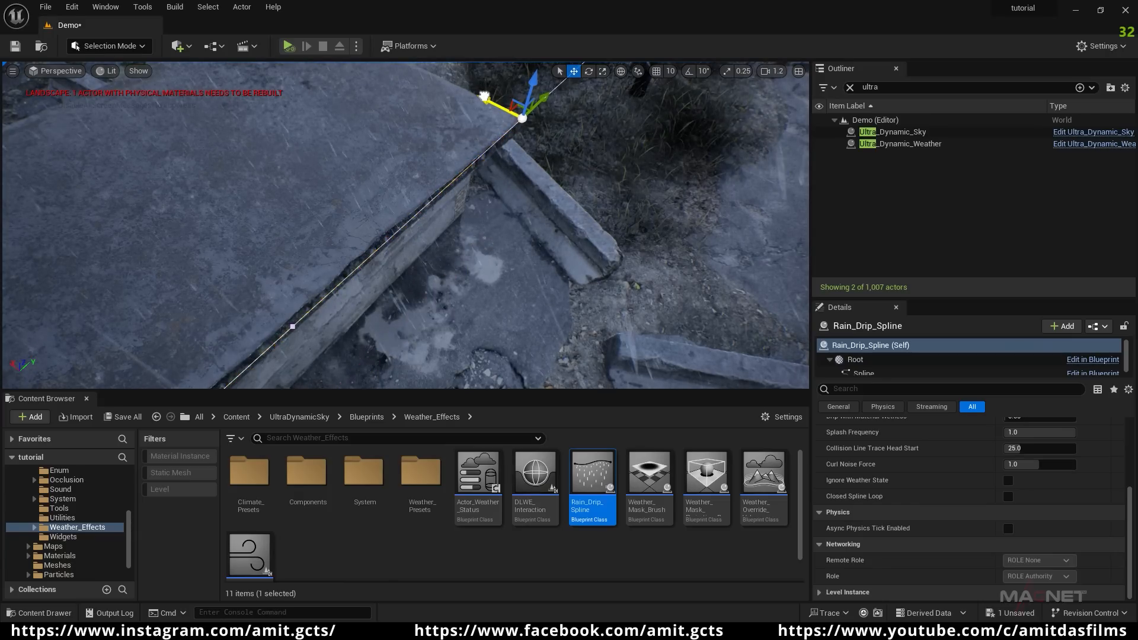
- Add a spline point midway along the rain drip spline and nudge it onto the roof edge
right_click(377, 254)
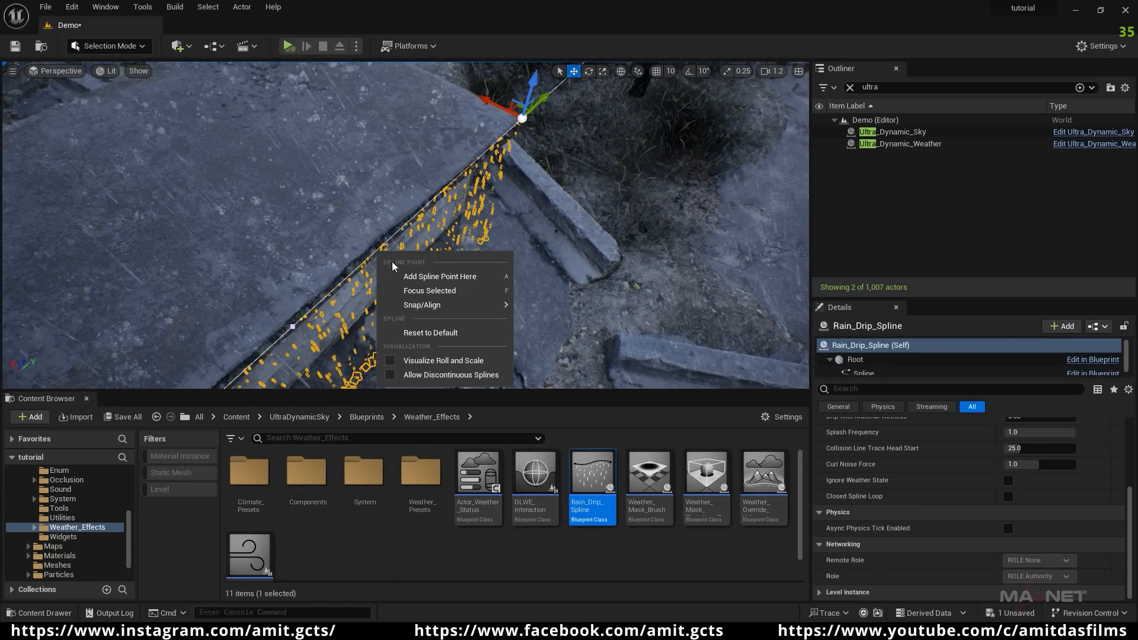
left_click(440, 277)
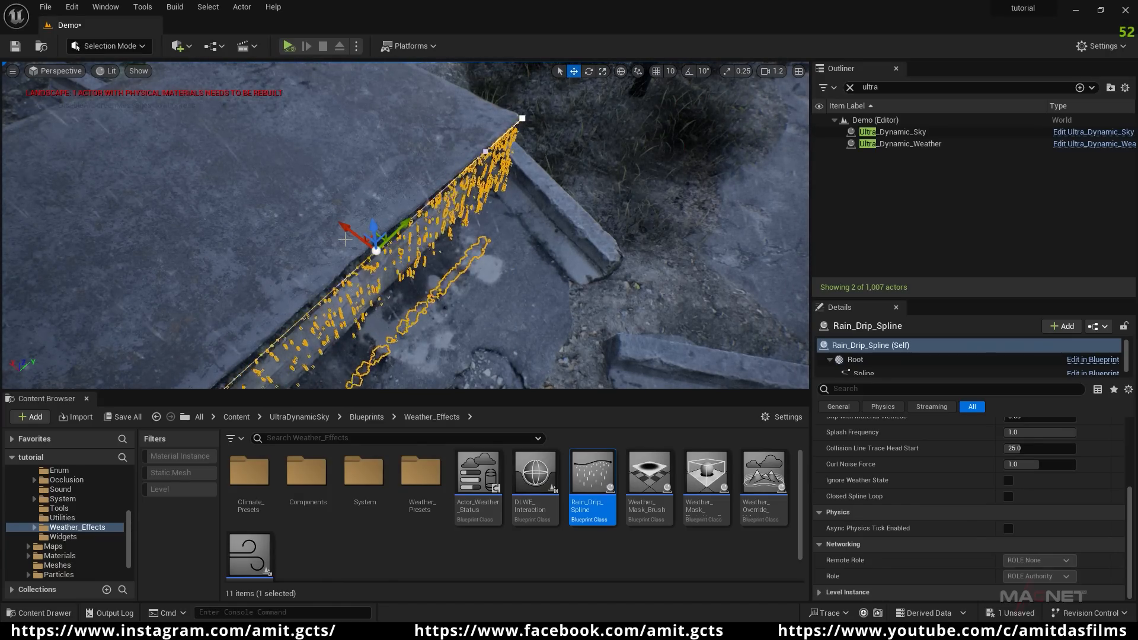
left_click_drag(345, 229, 339, 223)
right_click_drag(438, 278, 362, 270)
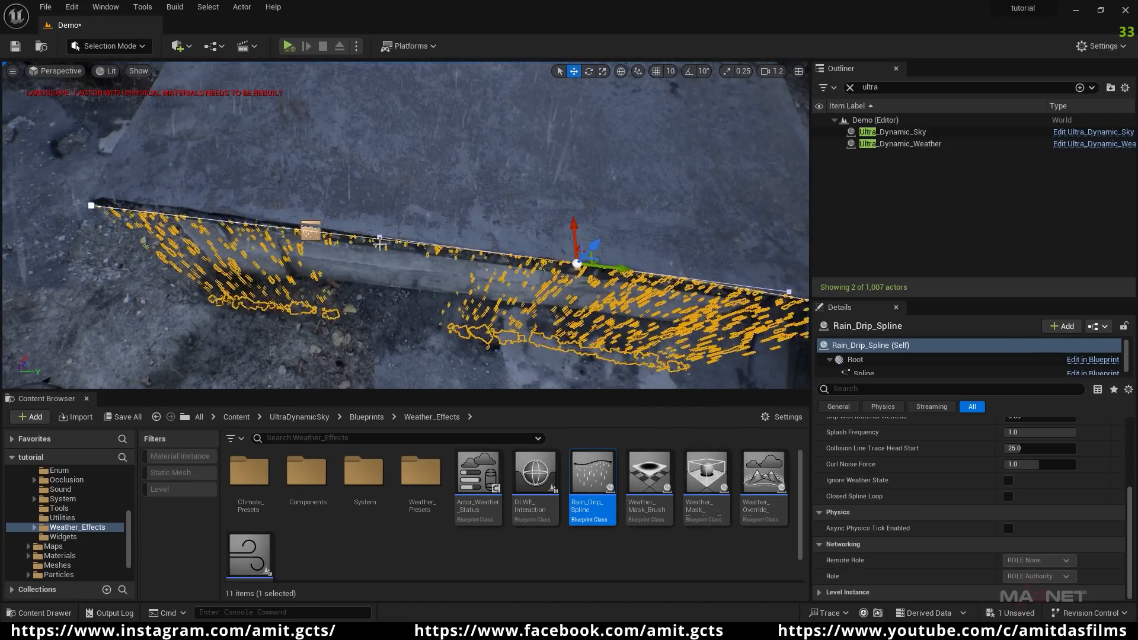
- Add another spline point between the middle point and the near corner, and align the curve with the roof edge
right_click(390, 240)
left_click(453, 265)
left_click_drag(397, 203, 397, 205)
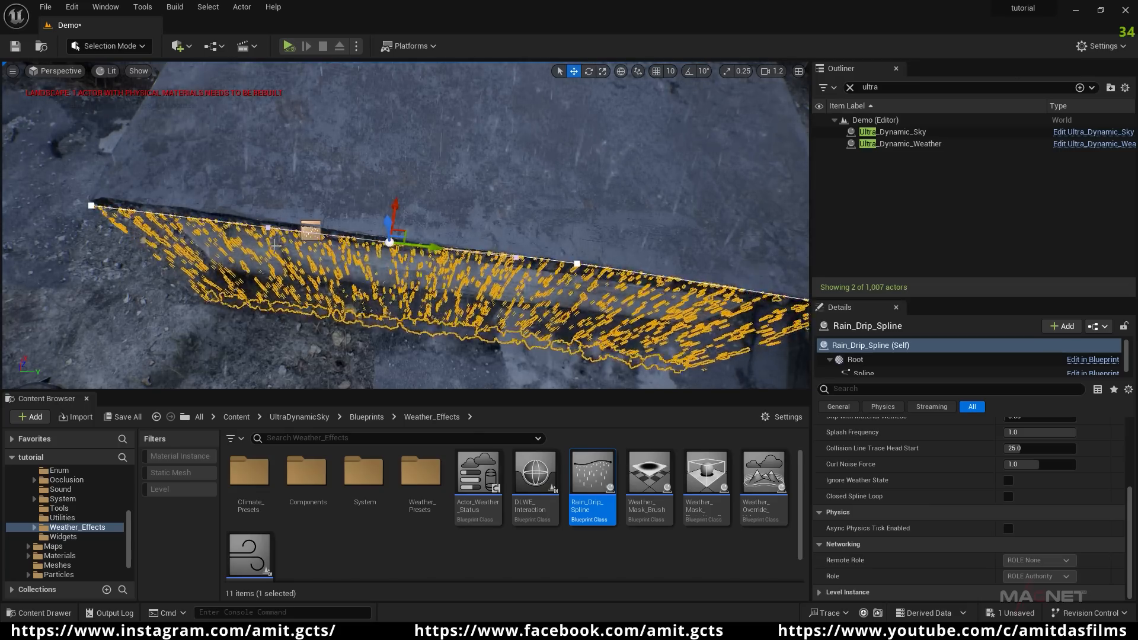
left_click(268, 227)
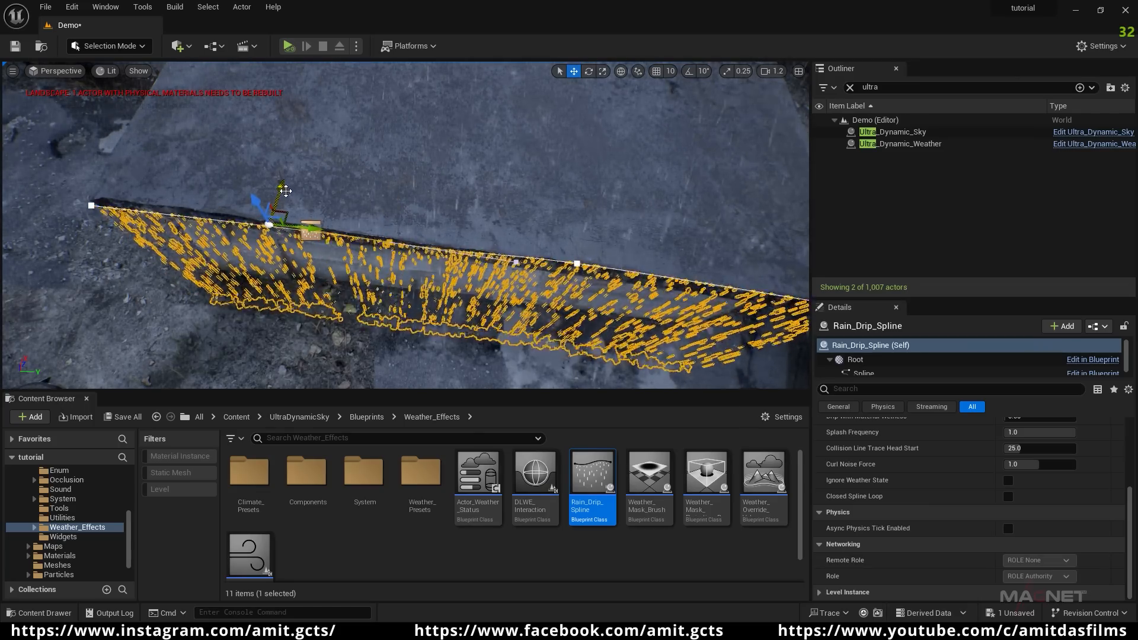
- Lower the spline to the roof slab's height from a side view and add another point near the corner end
right_click_drag(430, 313, 551, 204)
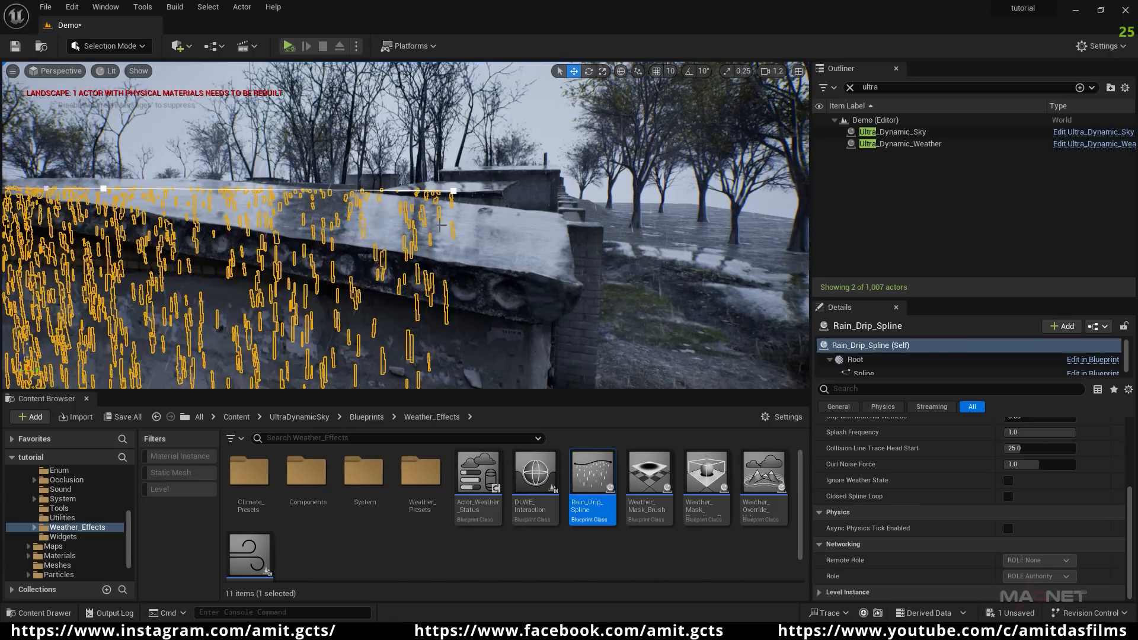
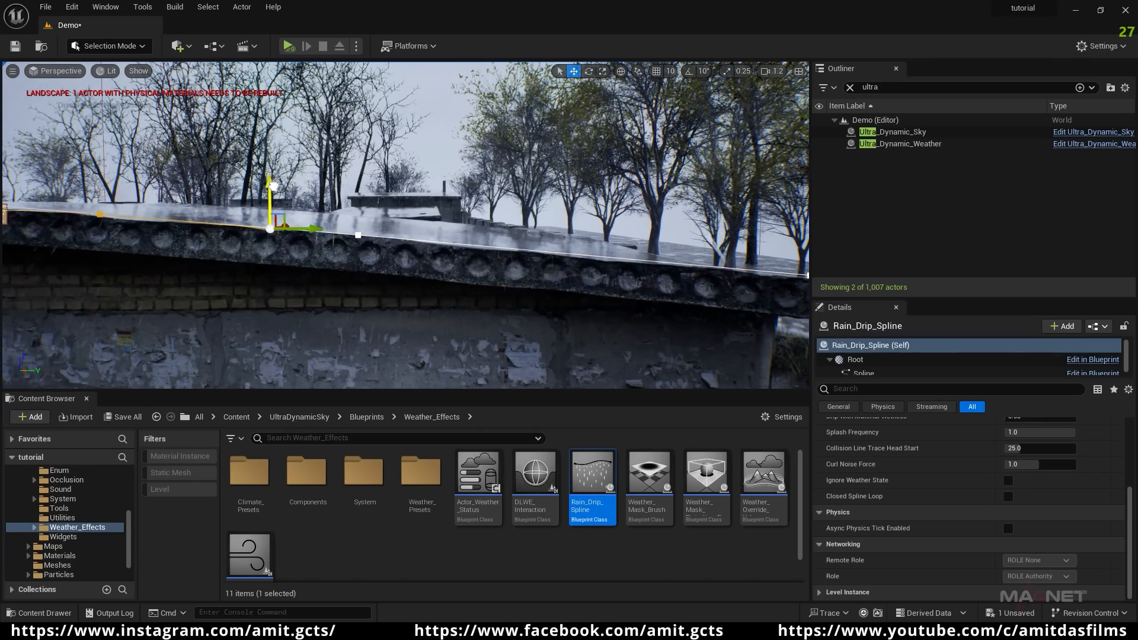
right_click_drag(406, 225, 581, 235)
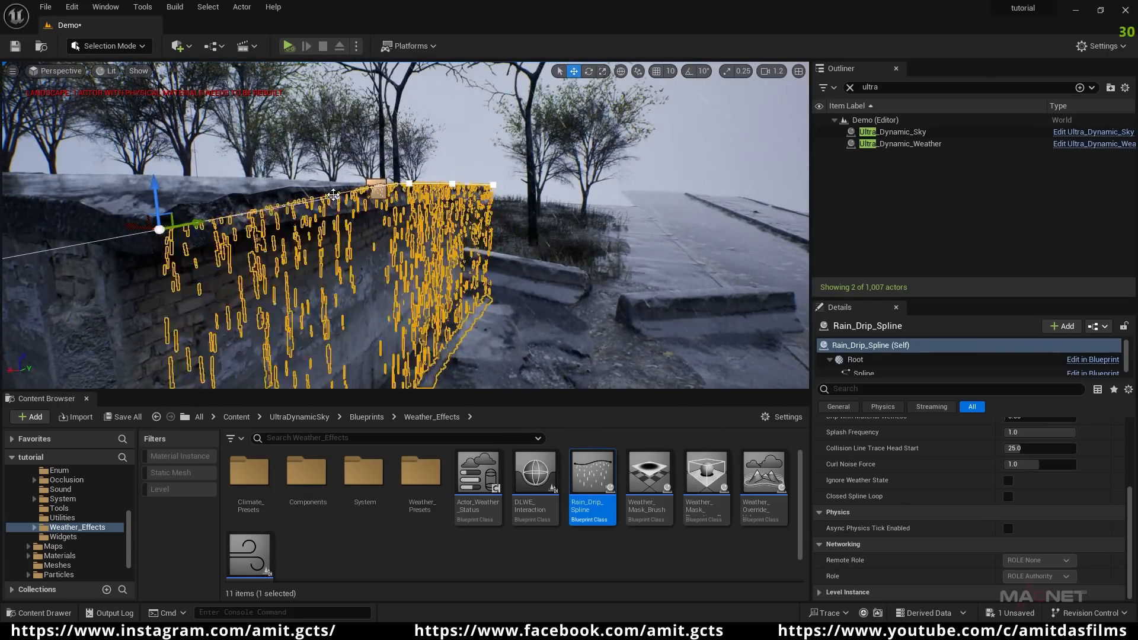
right_click(298, 203)
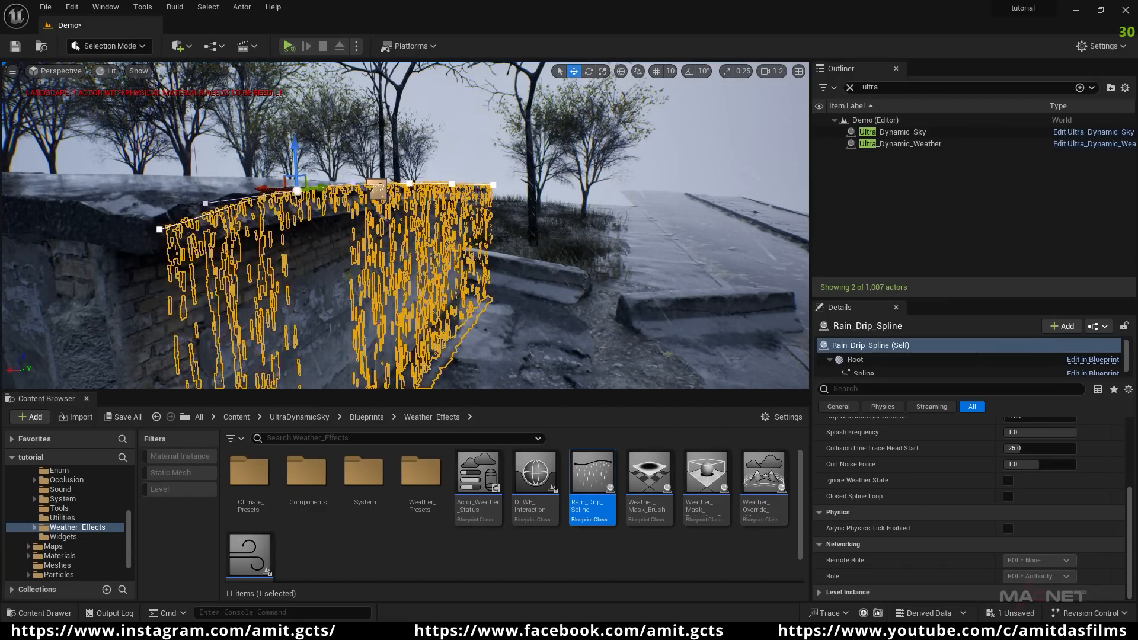
left_click(483, 240)
- Reselect the Rain_Drip_Spline and lower its points along the plastered wall so they follow the lower rim of the roof slab
right_click_drag(482, 240, 326, 240)
key("d")
key("w")
right_click_drag(718, 160, 651, 142)
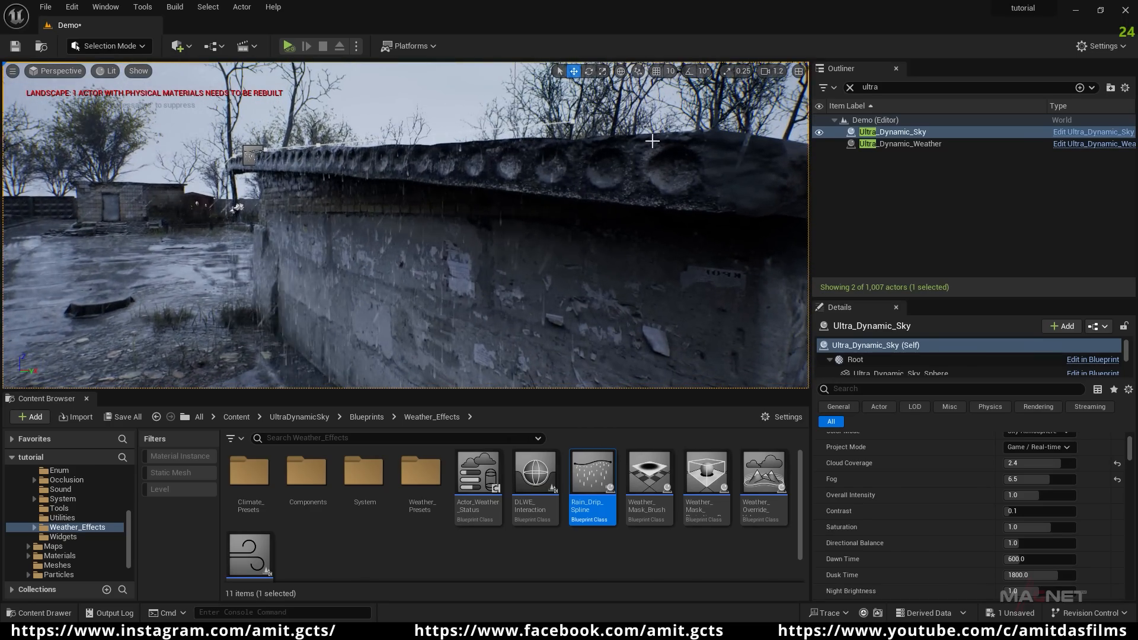
left_click(238, 207)
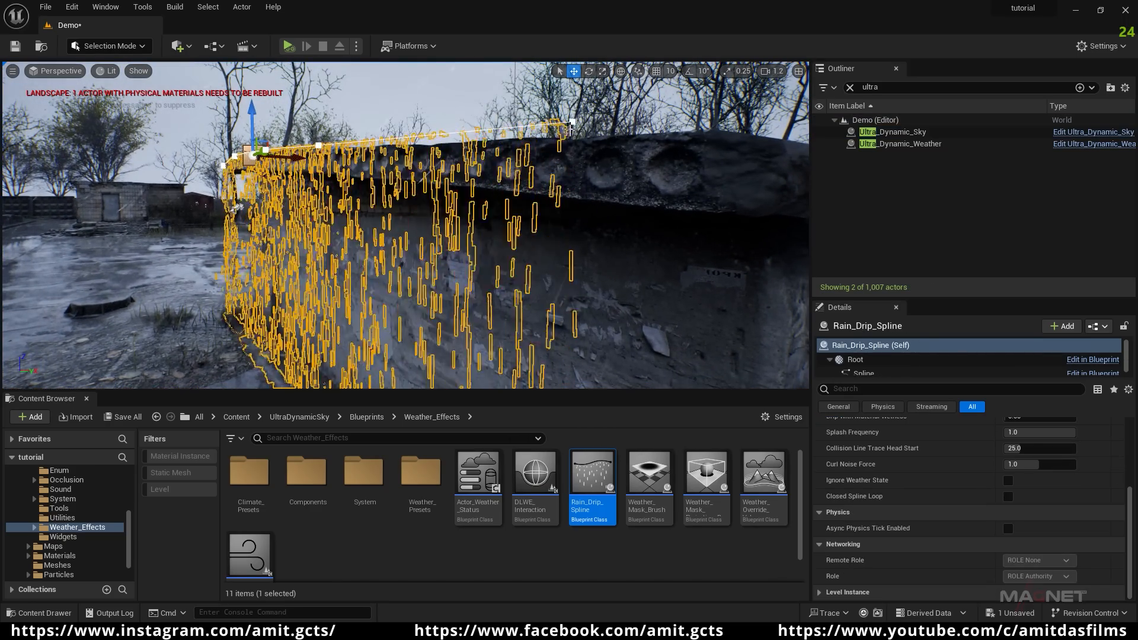
left_click_drag(572, 90, 574, 168)
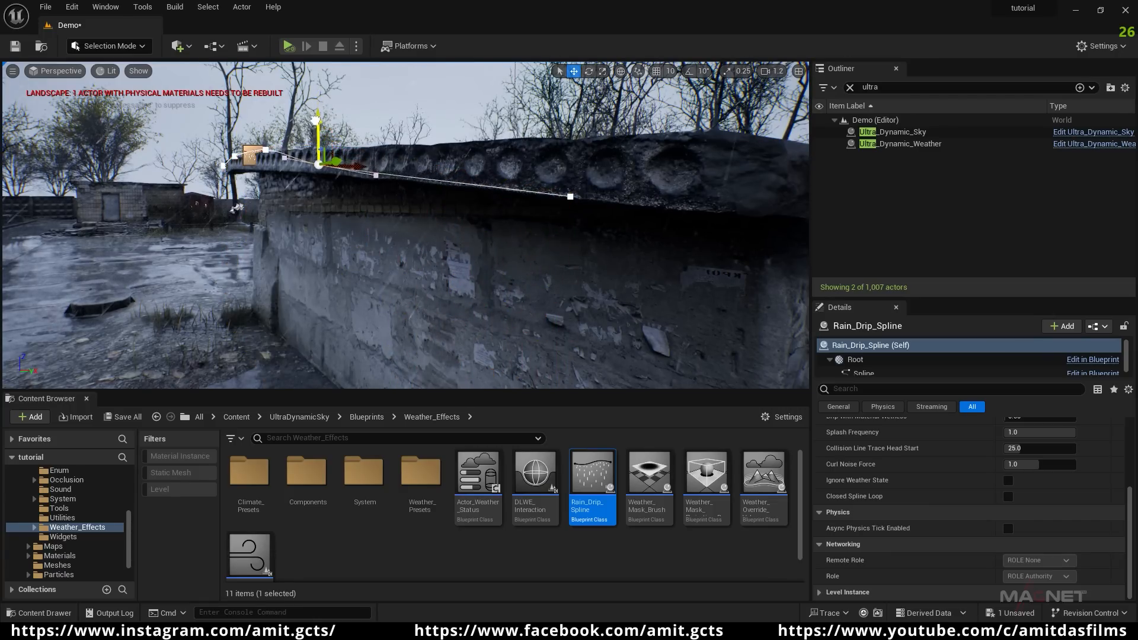
mouse_move(452, 260)
right_mouse_down()
mouse_move(492, 261)
mouse_move(427, 255)
mouse_move(438, 242)
right_mouse_up()
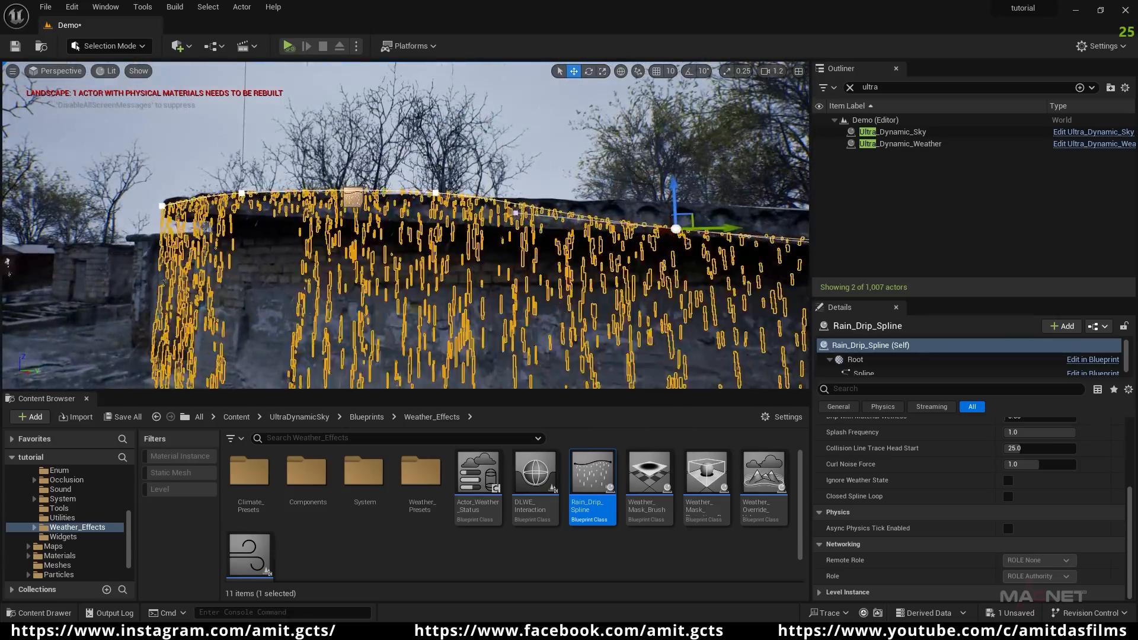
left_click(435, 193)
left_click_drag(434, 149, 435, 169)
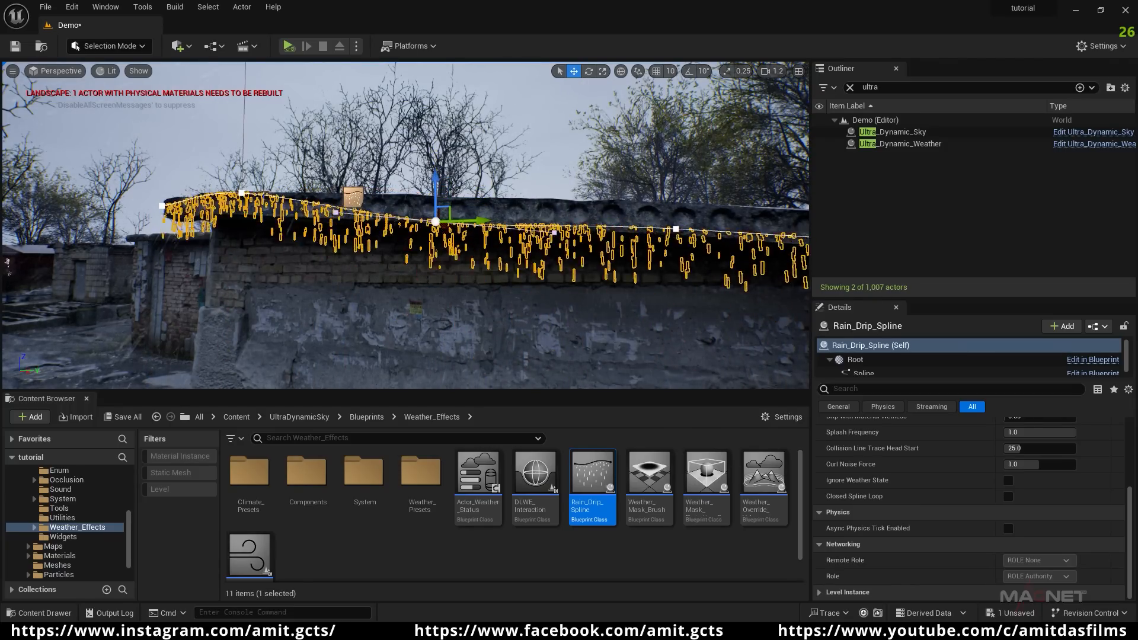
- Lower the two spline points near the far end of the roof so the drip line follows the eave
left_click(241, 193)
left_click_drag(242, 149, 244, 168)
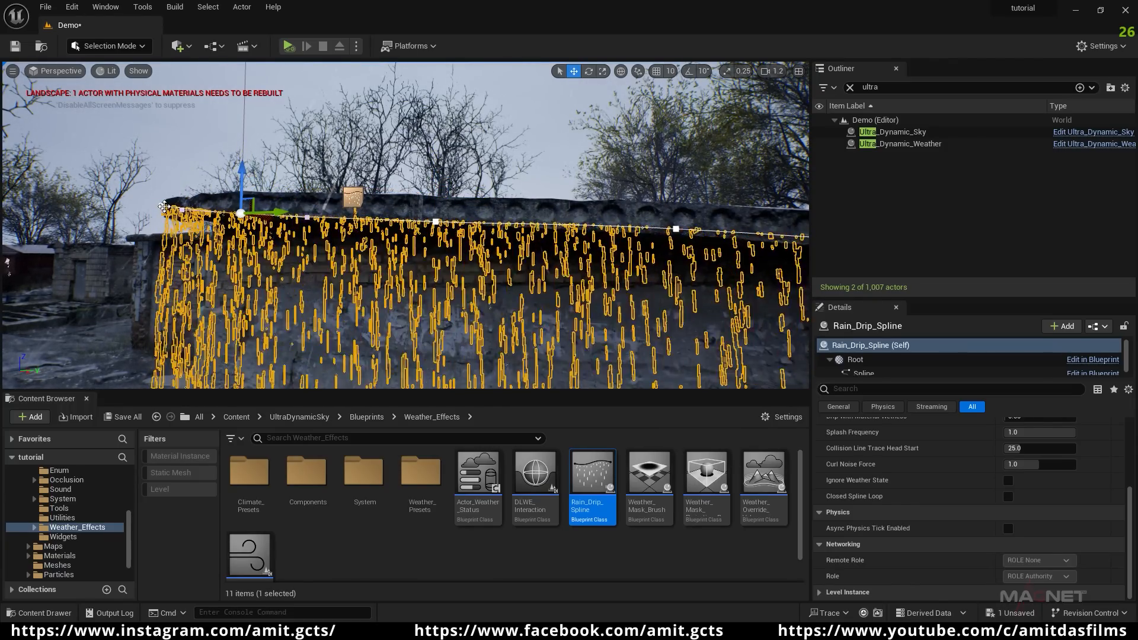
left_click_drag(165, 171, 165, 169)
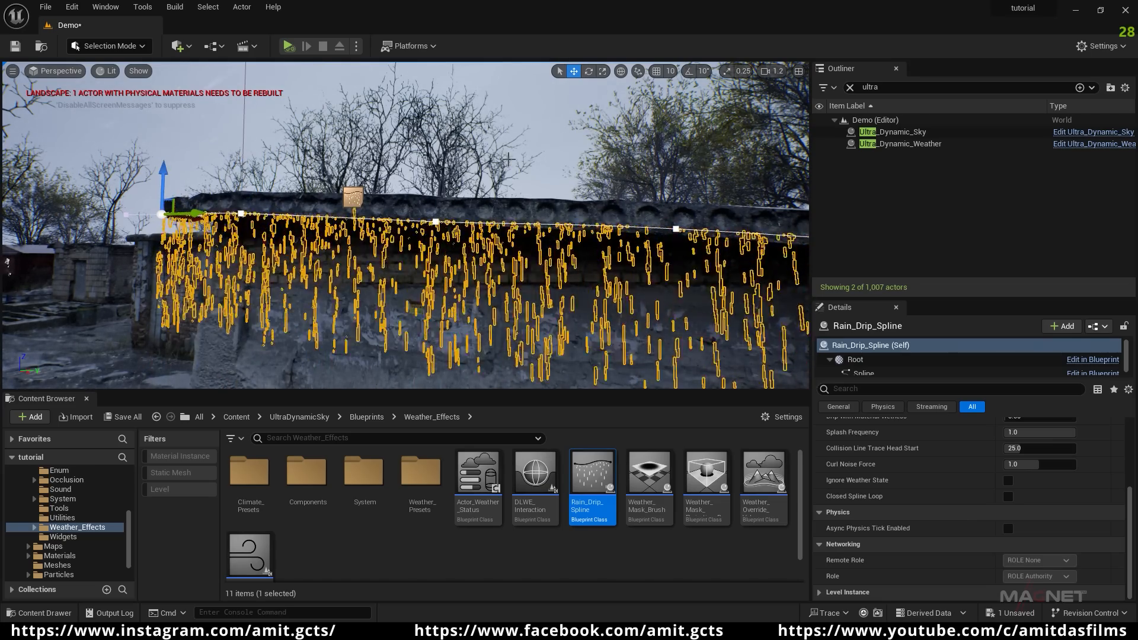
- Reposition the rain drip spline's near end point beneath the tiled roof edge
double_click(892, 132)
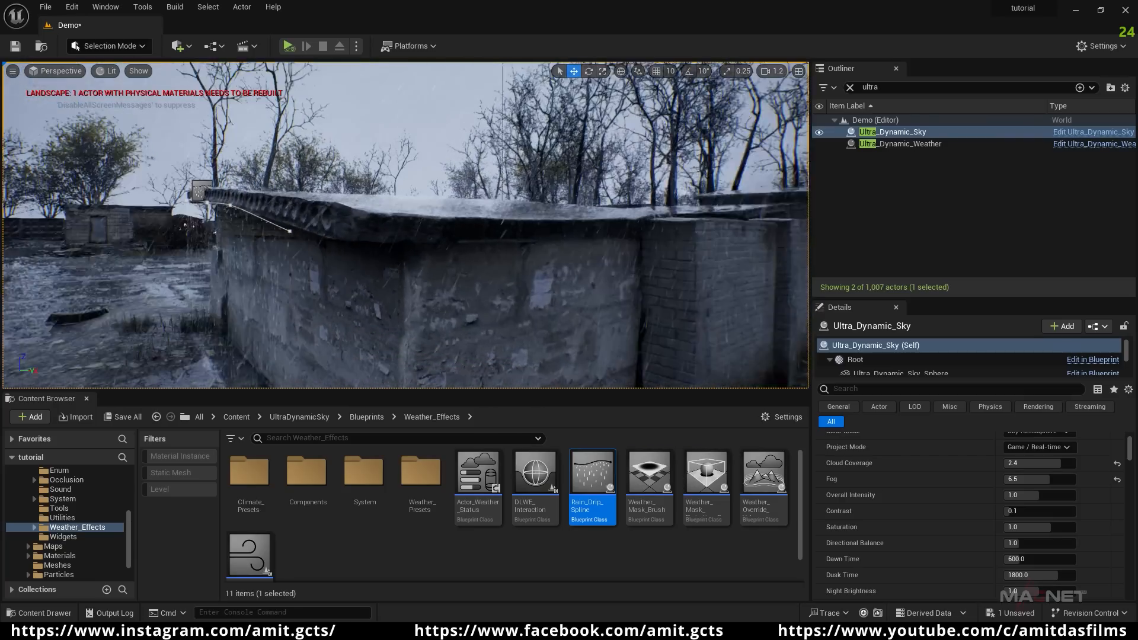
mouse_move(406, 225)
right_mouse_down()
mouse_move(356, 225)
mouse_move(391, 224)
right_mouse_up()
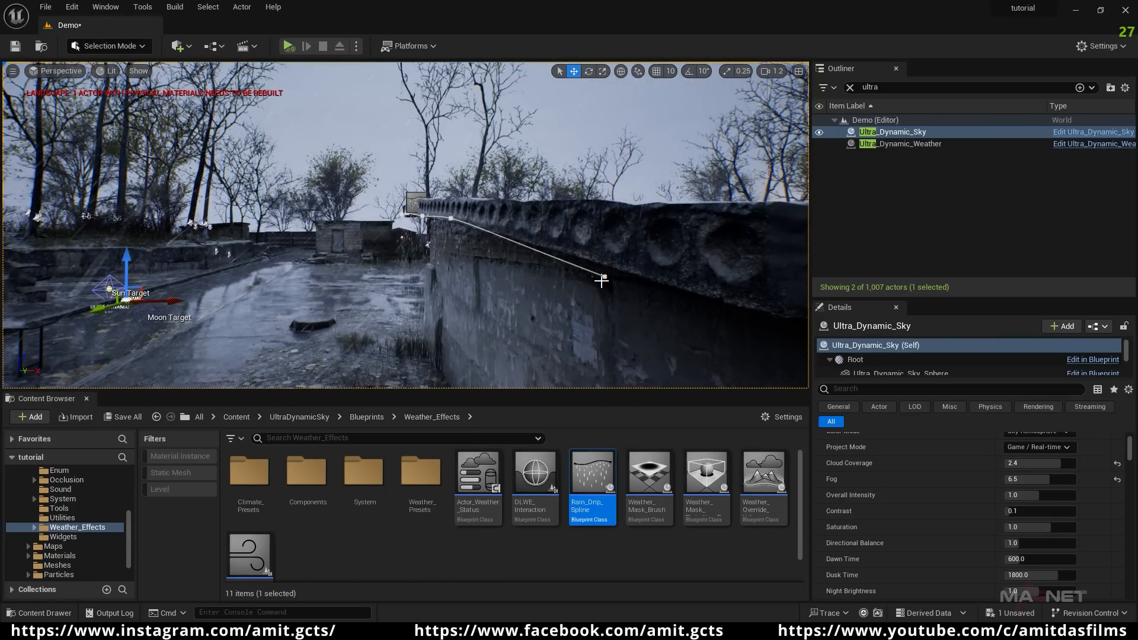
left_click(619, 301)
left_click(606, 278)
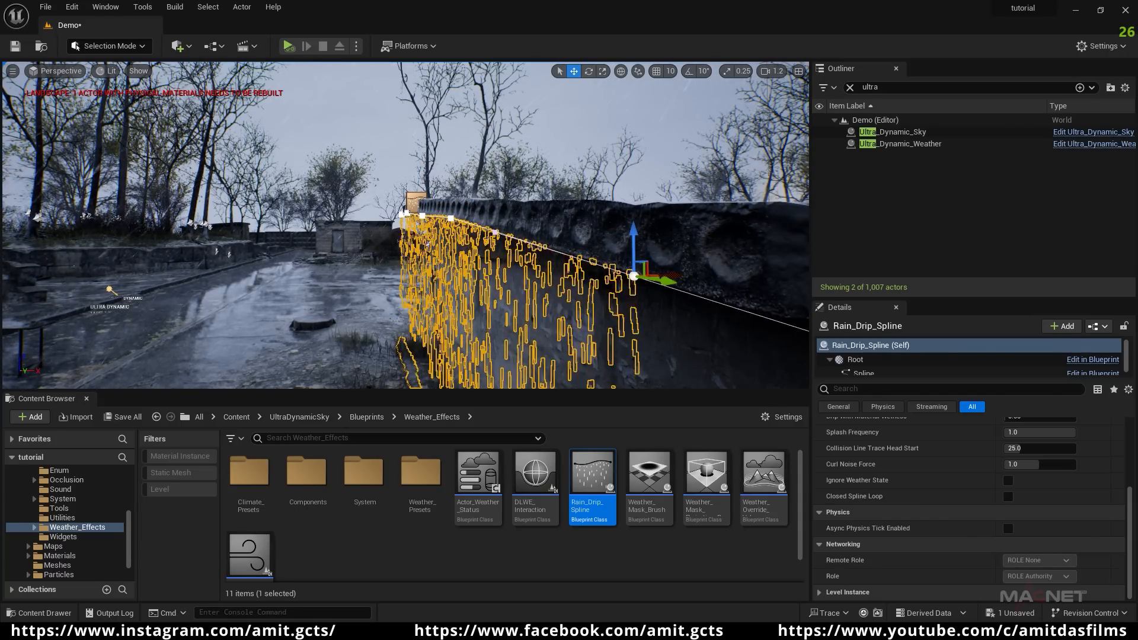
- Clear the Outliner search and select the Rain_Drip_Spline actor
left_click(584, 194)
right_click_drag(569, 254, 594, 240)
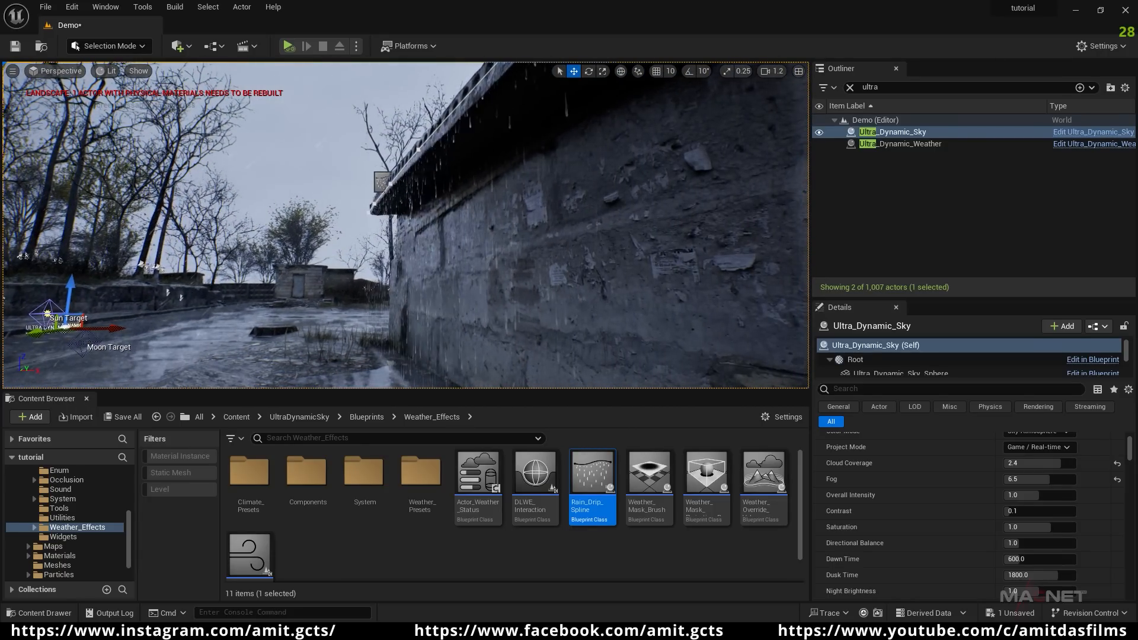
right_click_drag(439, 193, 449, 175)
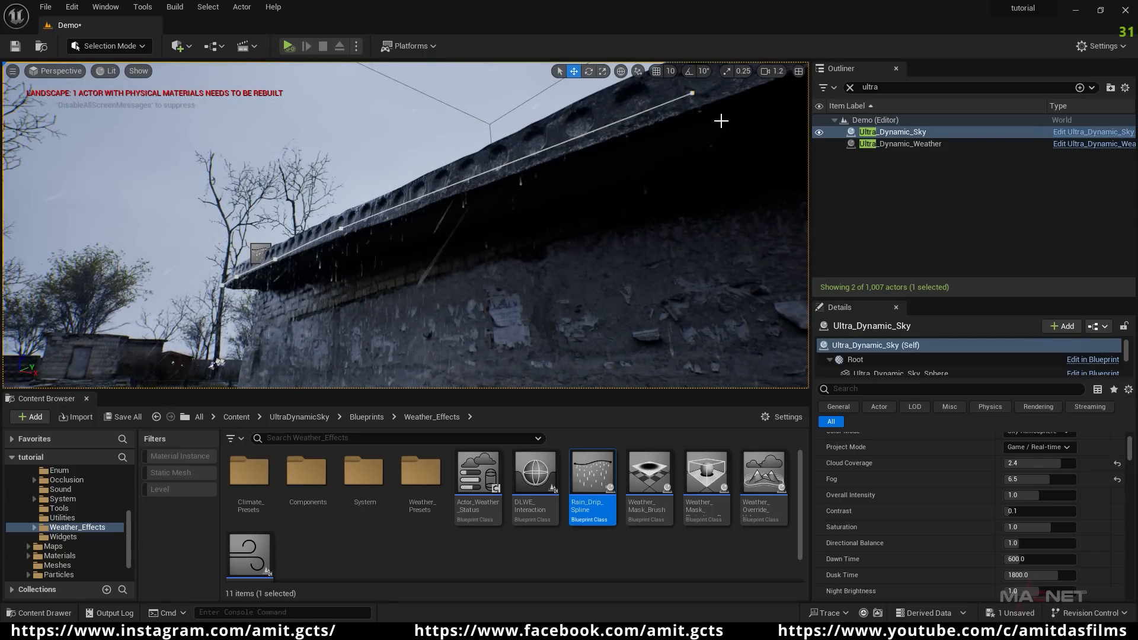
left_click(342, 228)
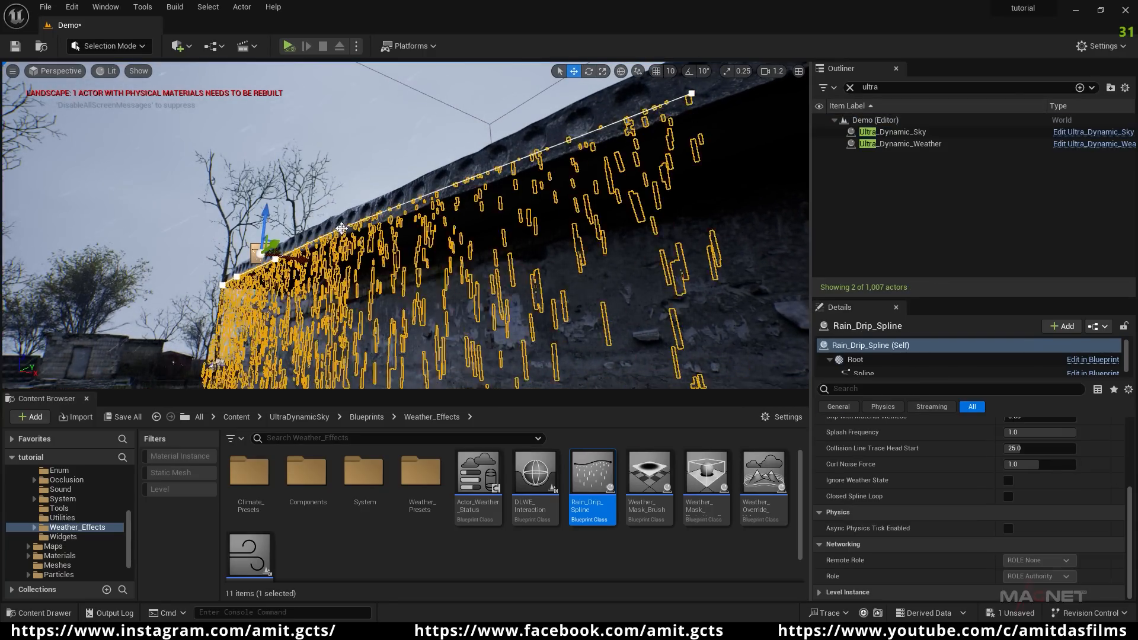
left_click(851, 87)
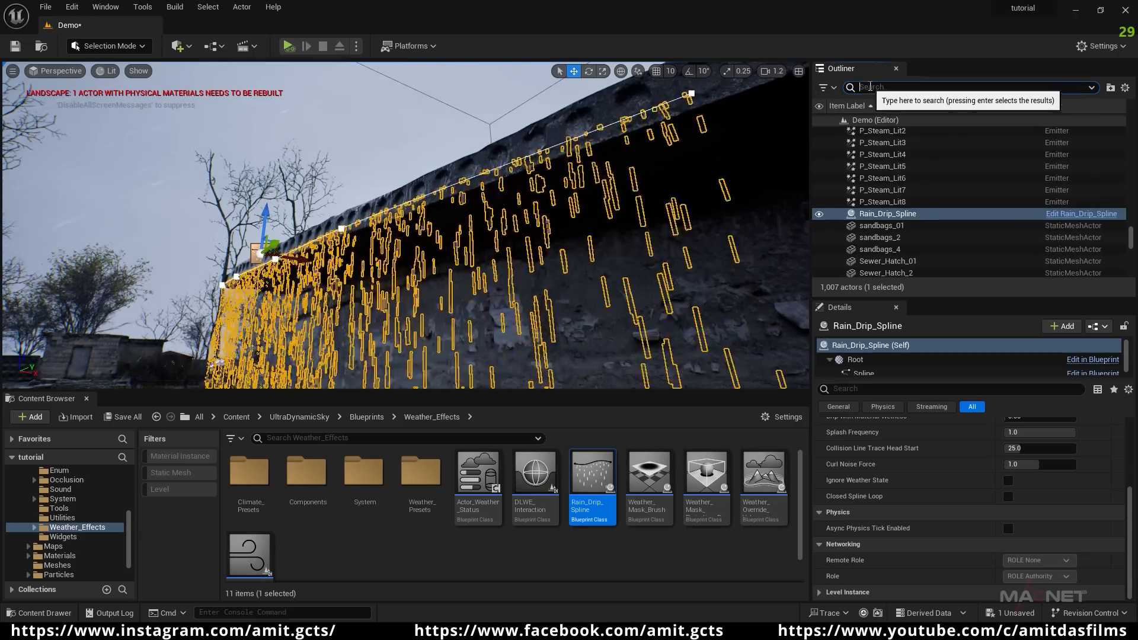
left_click(907, 214)
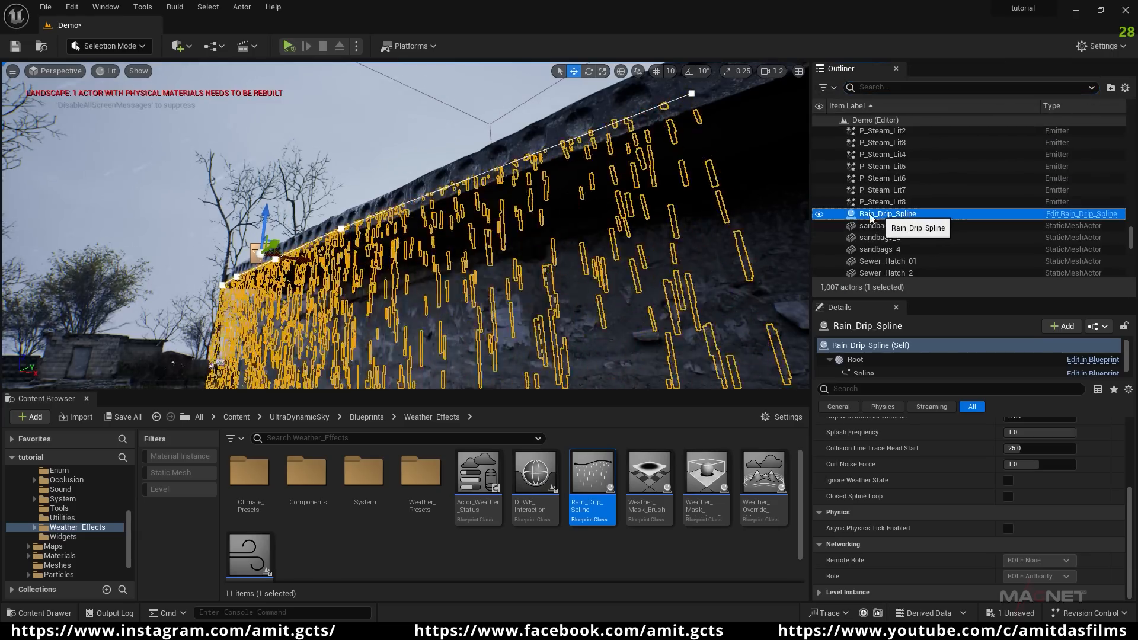
- Set the rain drip spline's Spawn Rate Per Meter to 500
scroll(881, 489, "up", 5)
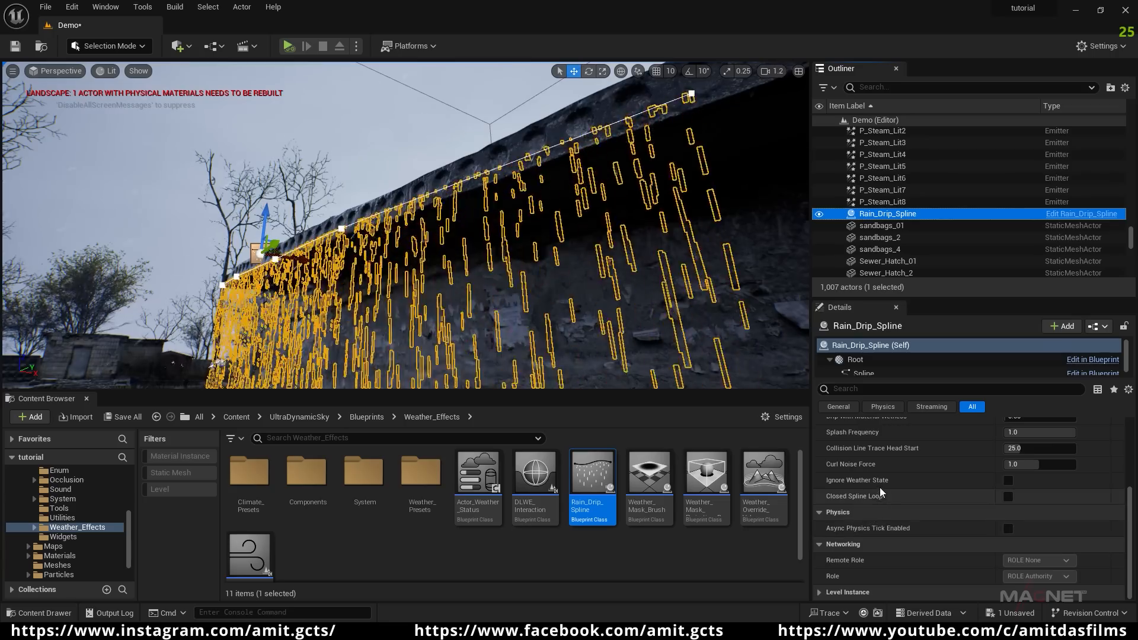
scroll(882, 491, "up", 2)
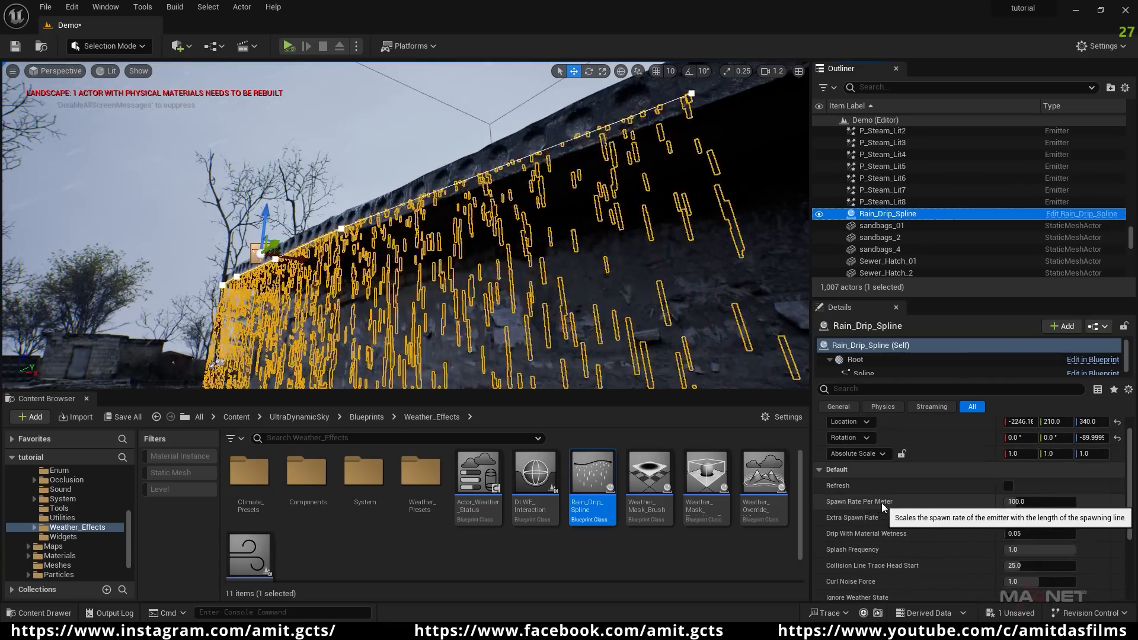
left_click(1044, 502)
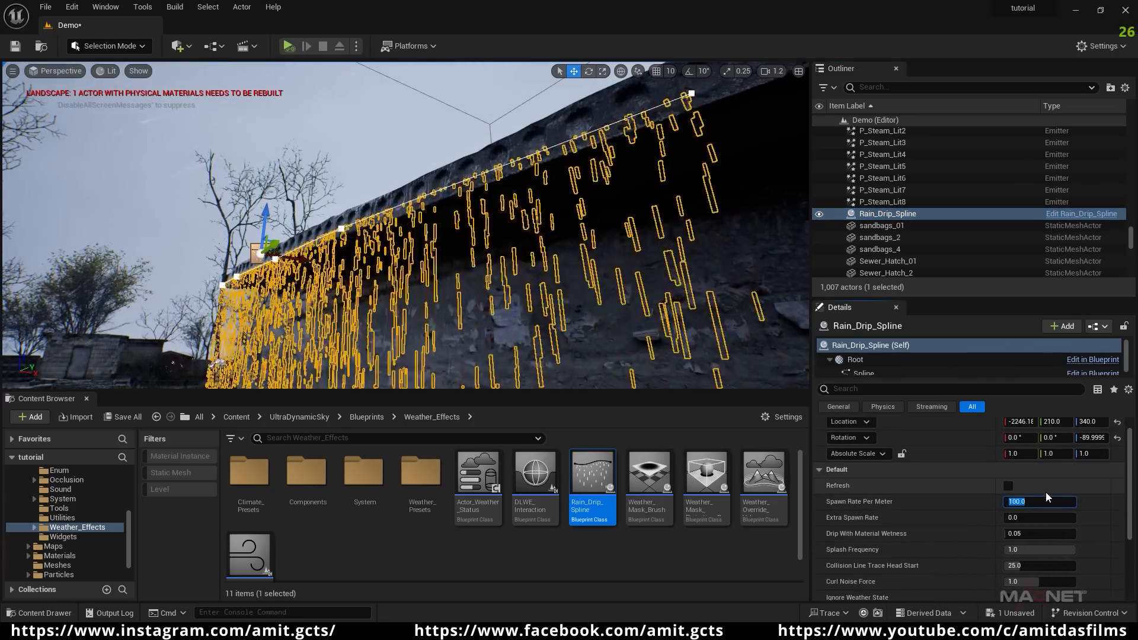
type("500")
key("Return")
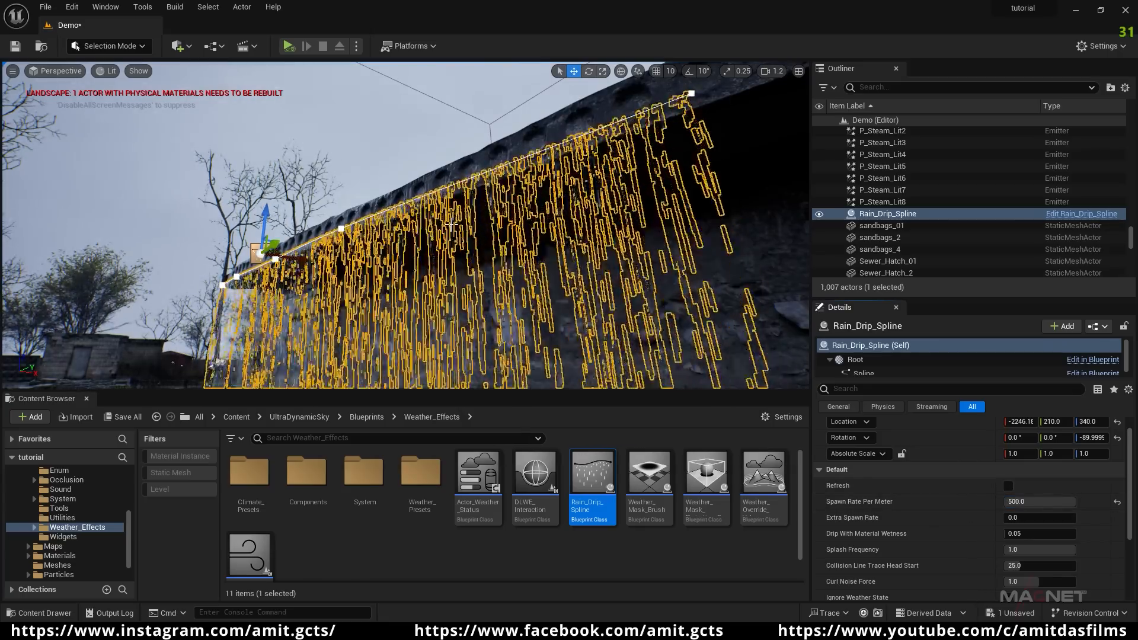
- Check the drips along the eave and set the spline's Spawn Rate Per Meter back to 100
left_click(407, 137)
mouse_move(515, 270)
right_mouse_down()
mouse_move(489, 267)
mouse_move(415, 314)
mouse_move(480, 267)
mouse_move(483, 249)
mouse_move(472, 246)
mouse_move(532, 269)
right_mouse_up()
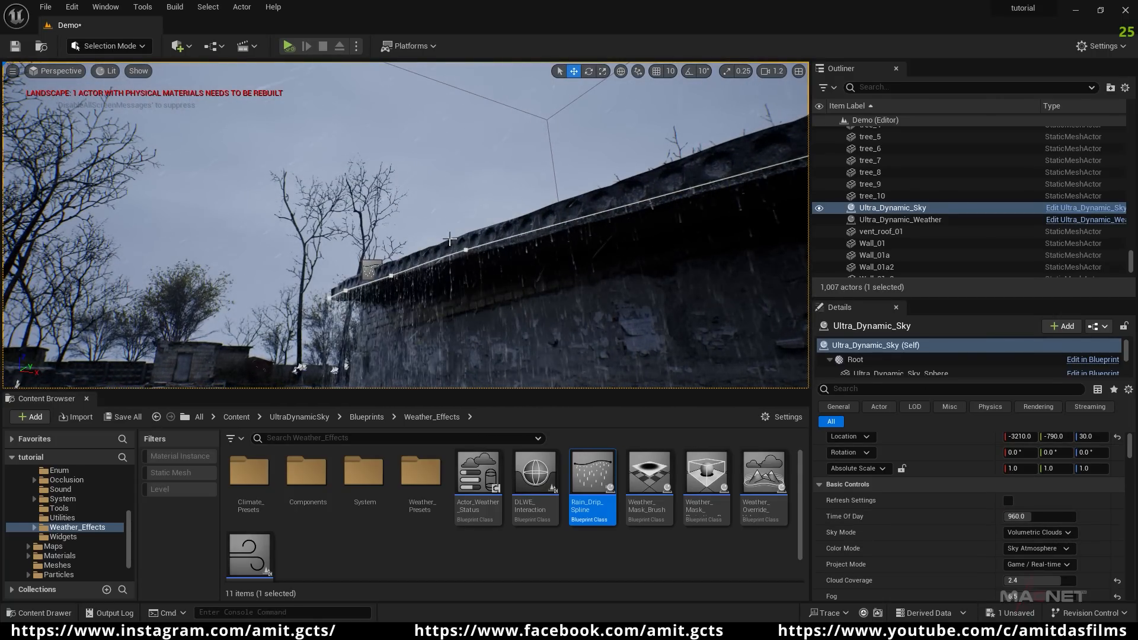
left_click(467, 249)
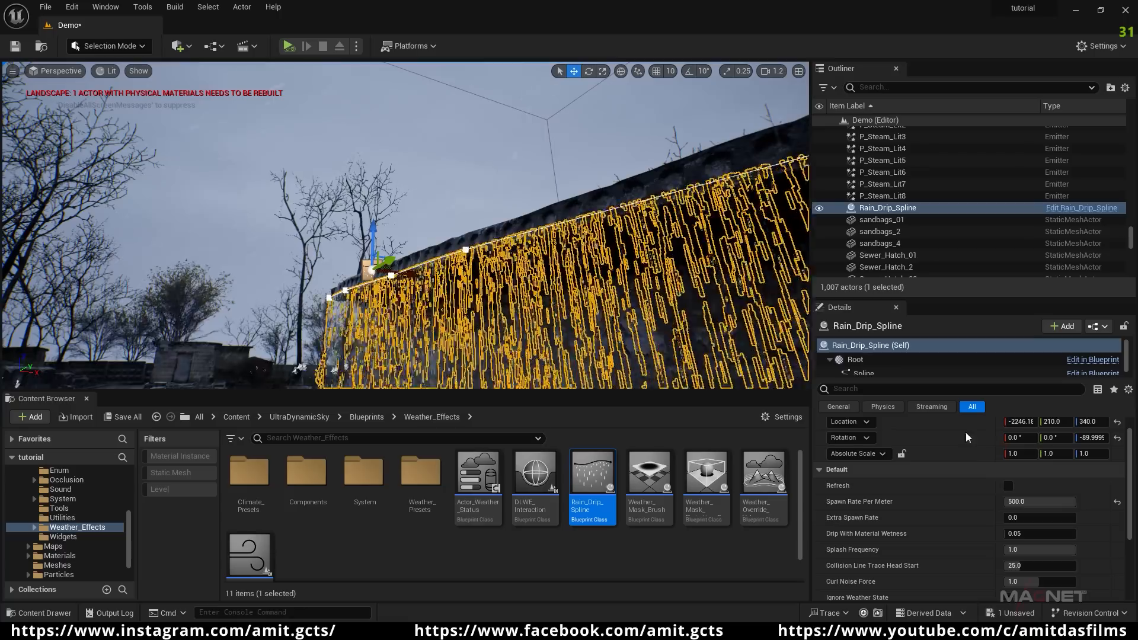
left_click(1017, 500)
type("100")
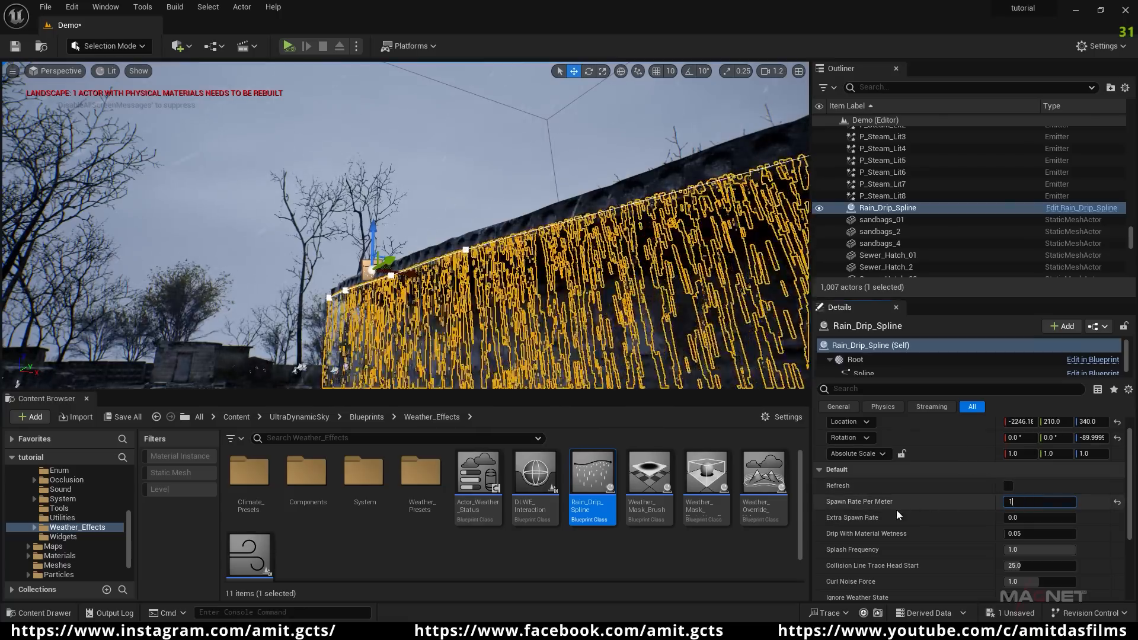
key("Return")
- Extend the drip spline around the building corner by duplicating its end point along the adjoining roof edge
right_click_drag(592, 296, 678, 370)
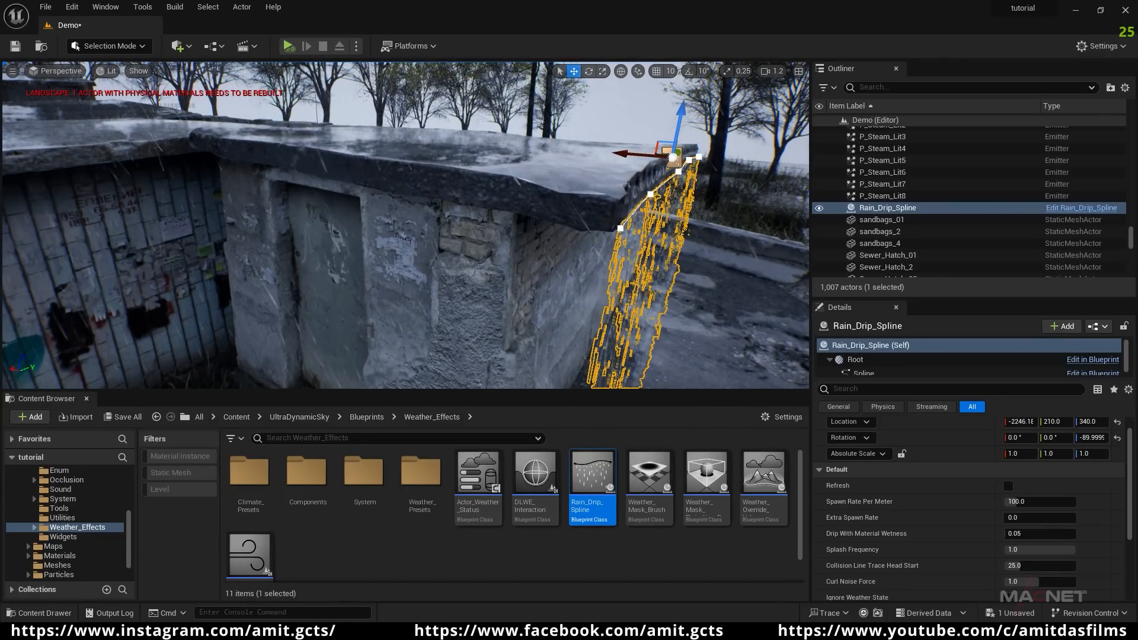
left_click(618, 229)
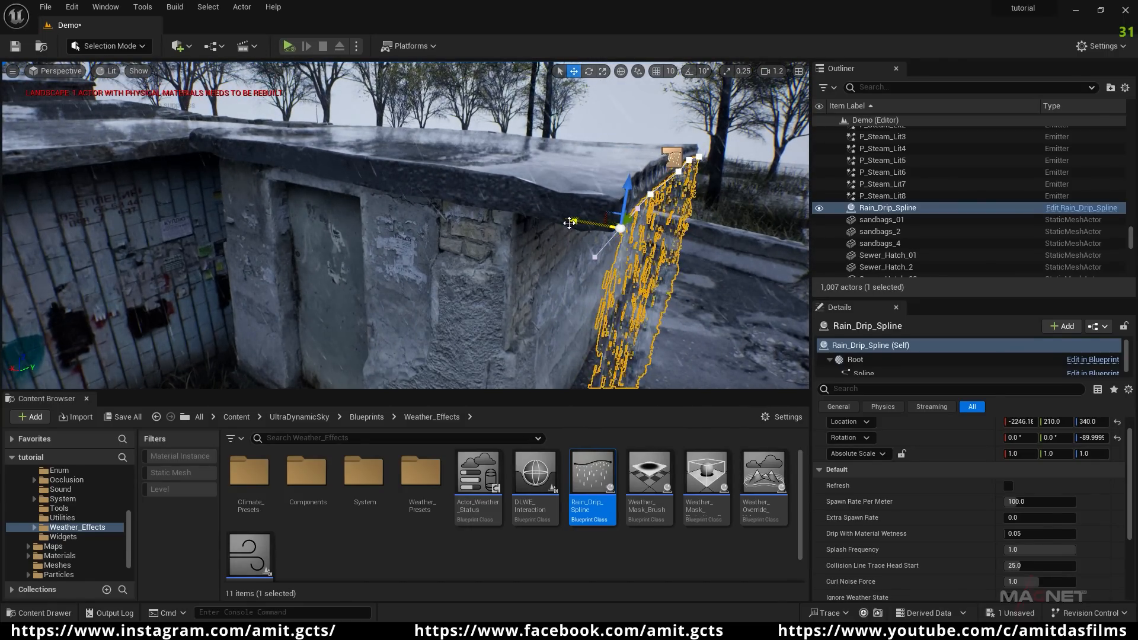
left_click_drag(577, 223, 477, 204, "alt")
left_click_drag(404, 200, 280, 185, "alt")
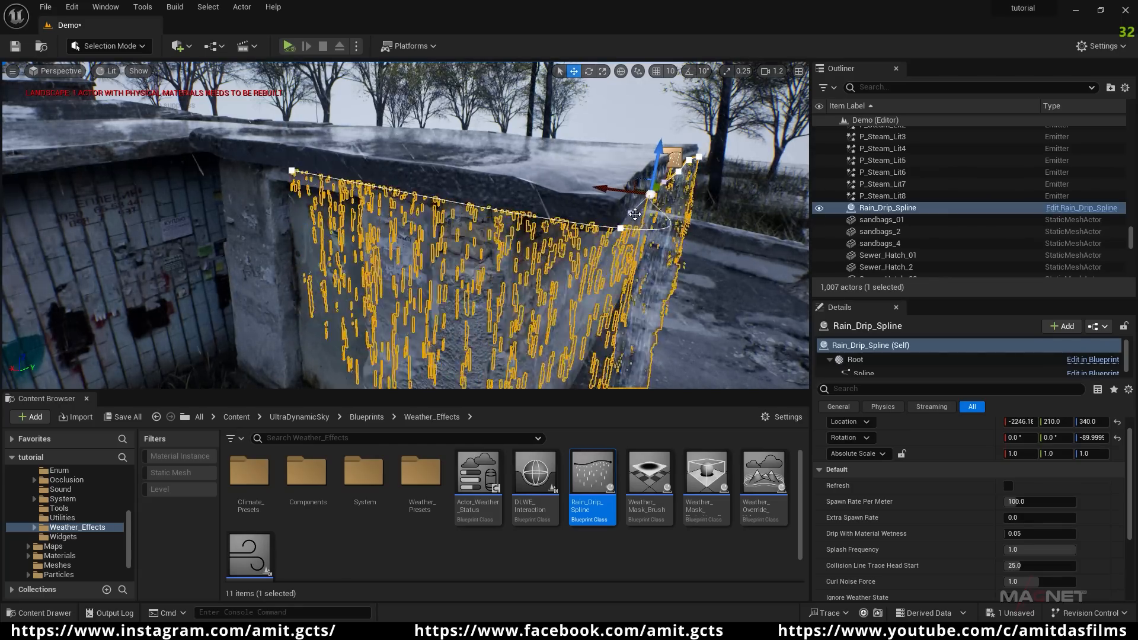
- Duplicate the eave point beside the building corner to add a spline point at the corner
key("d")
right_click_drag(661, 261, 567, 253)
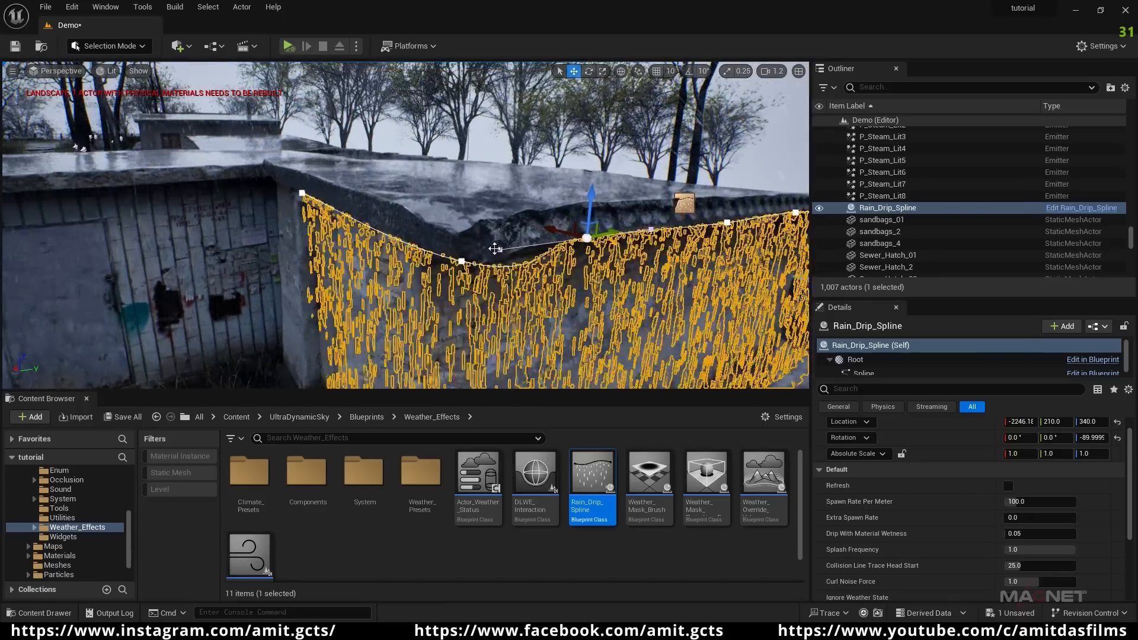
mouse_move(495, 249)
right_mouse_down()
mouse_move(528, 248)
mouse_move(498, 249)
right_mouse_up()
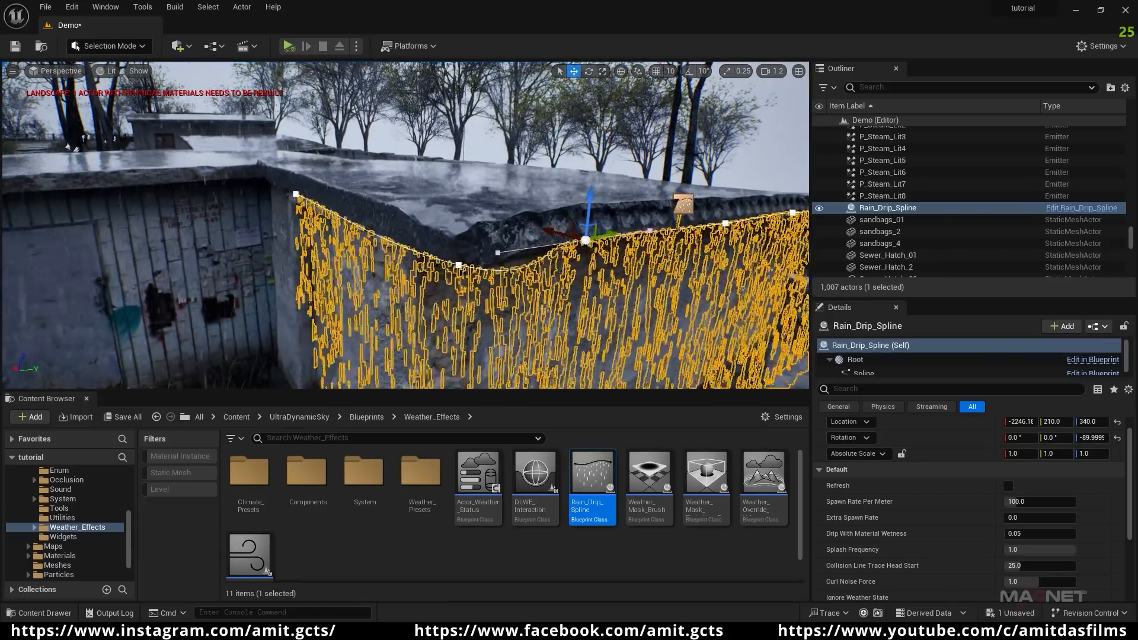
mouse_move(527, 247)
left_mouse_down()
mouse_move(542, 244)
mouse_move(515, 250)
left_mouse_up()
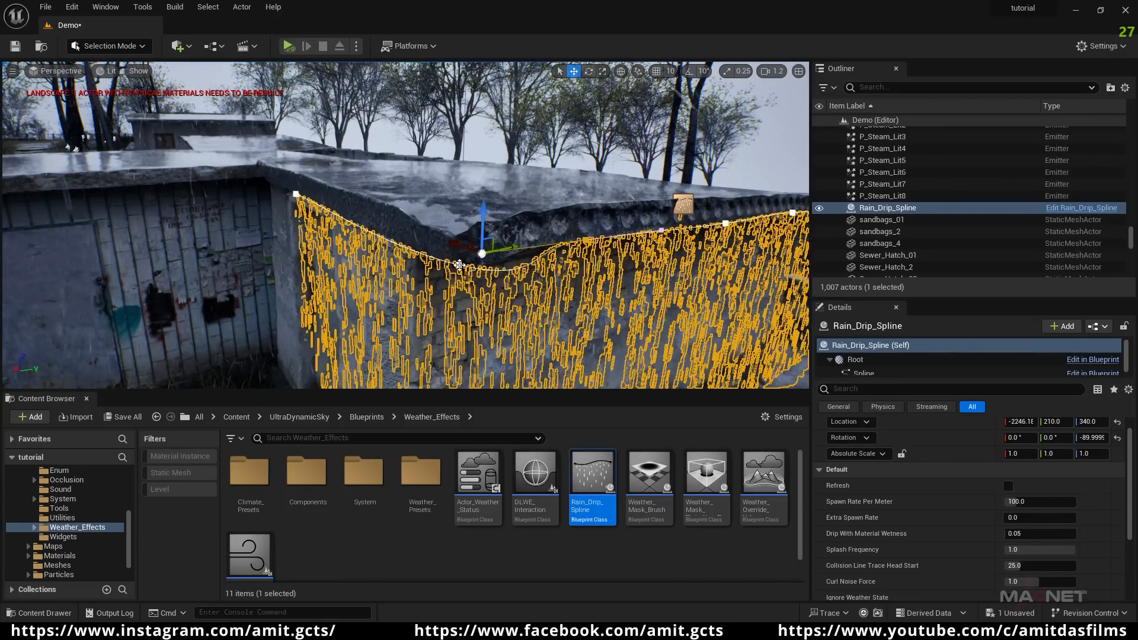
- Move the old corner spline point around onto the side roof edge to tighten the bend
left_click(456, 265)
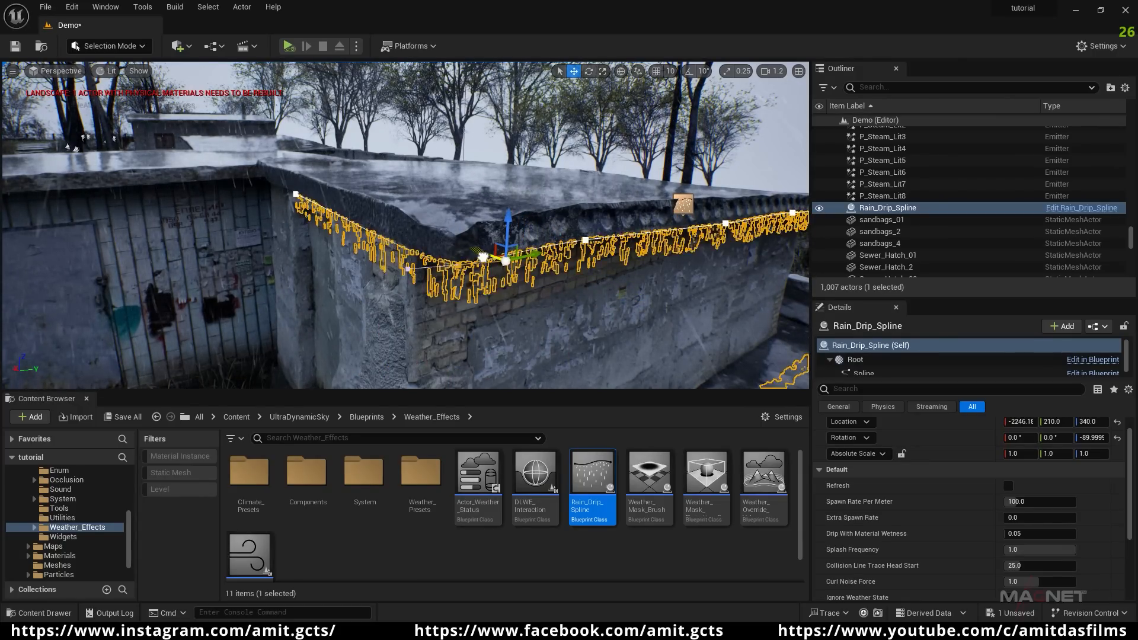
key("e")
right_click_drag(572, 326, 573, 375)
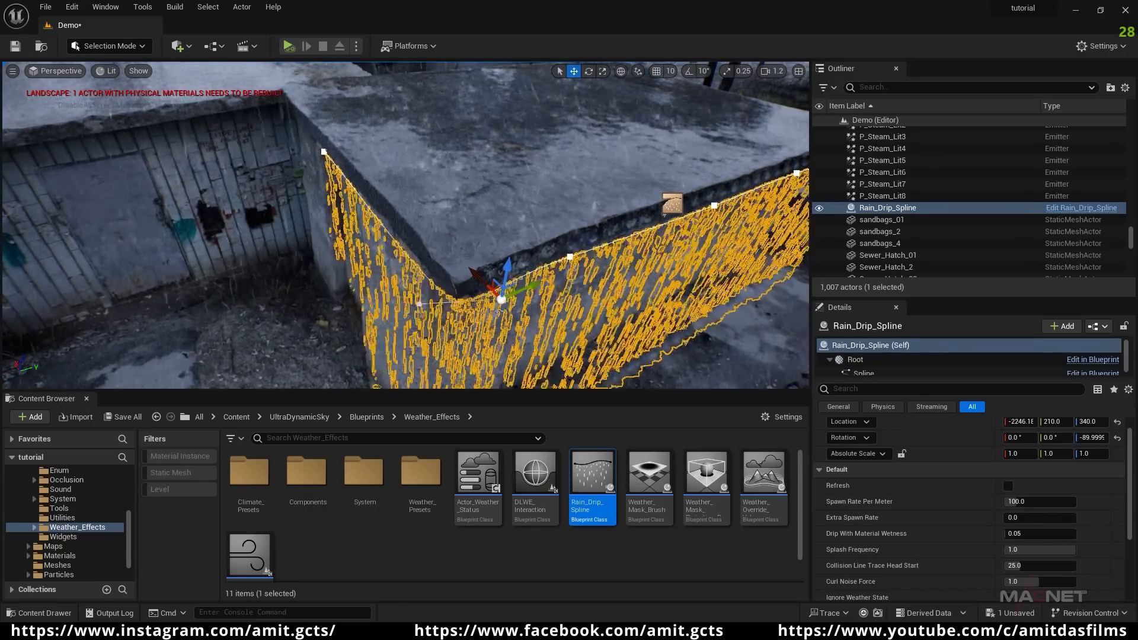
left_click_drag(538, 286, 456, 290)
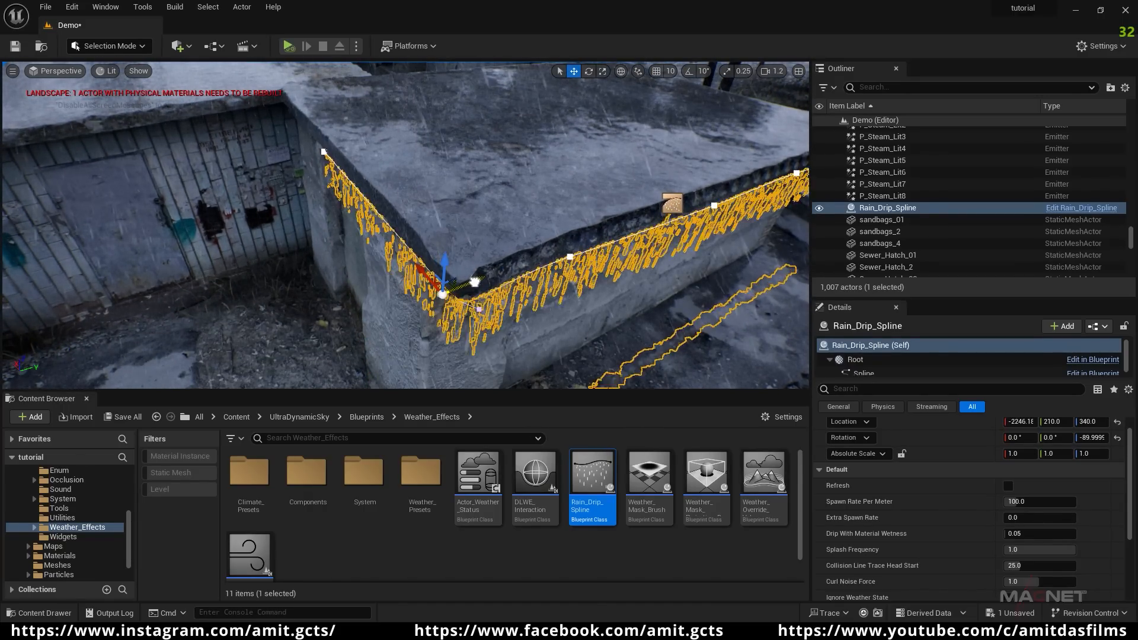
- Reposition the intermediate spline point along the side roof edge so the drip line follows that edge
key("a")
right_click_drag(585, 313, 673, 333)
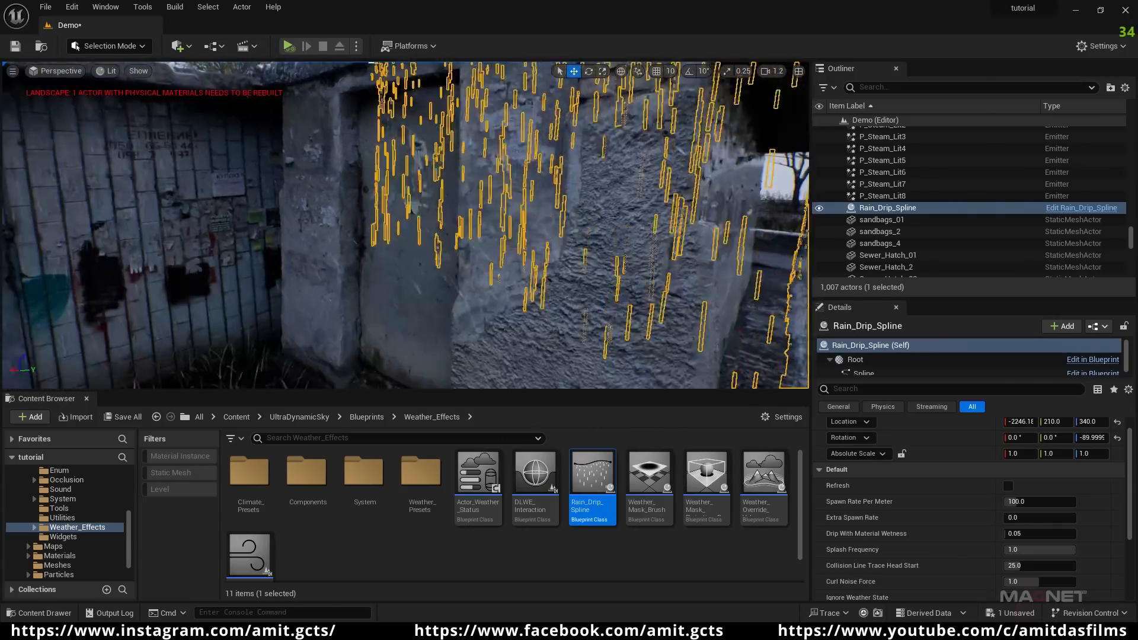
right_click_drag(405, 237, 429, 172)
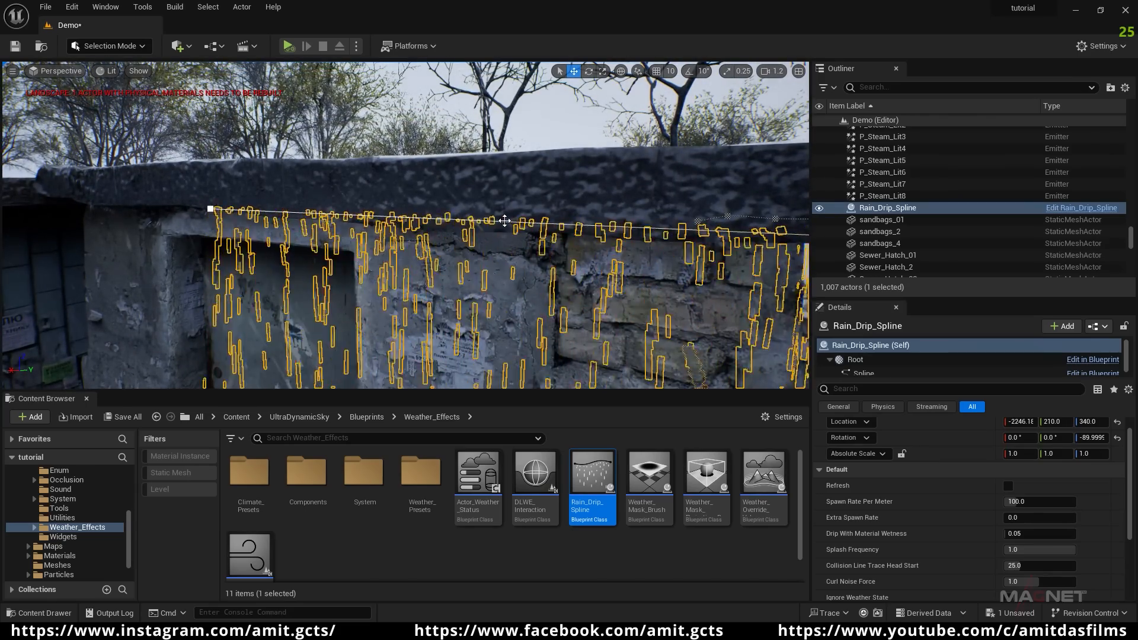
left_click(496, 299)
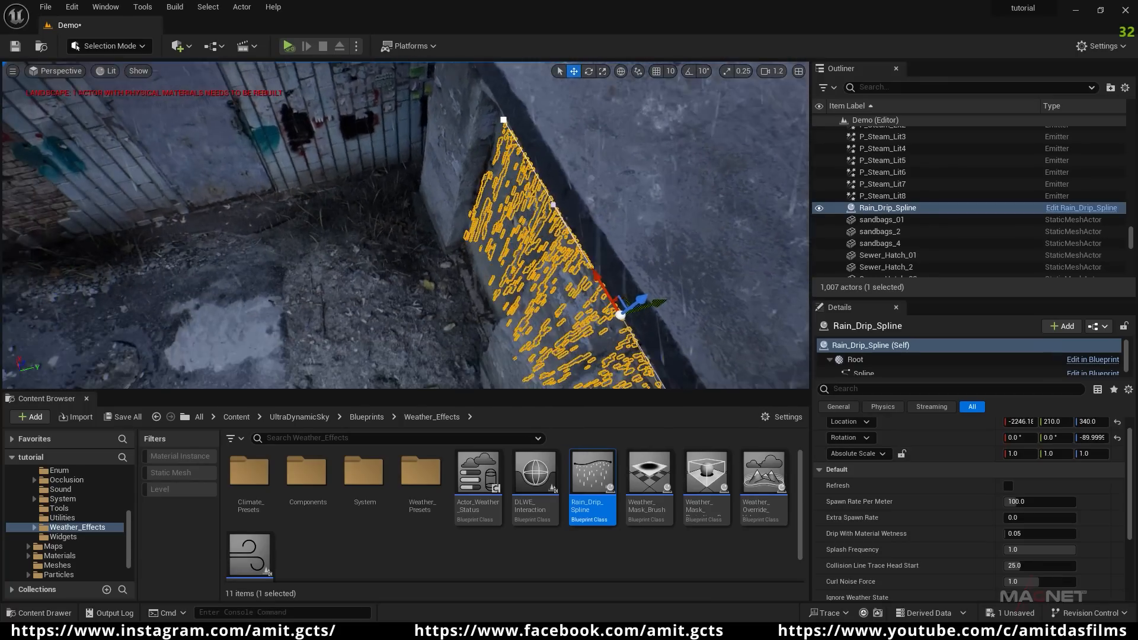
left_click_drag(666, 276, 660, 277)
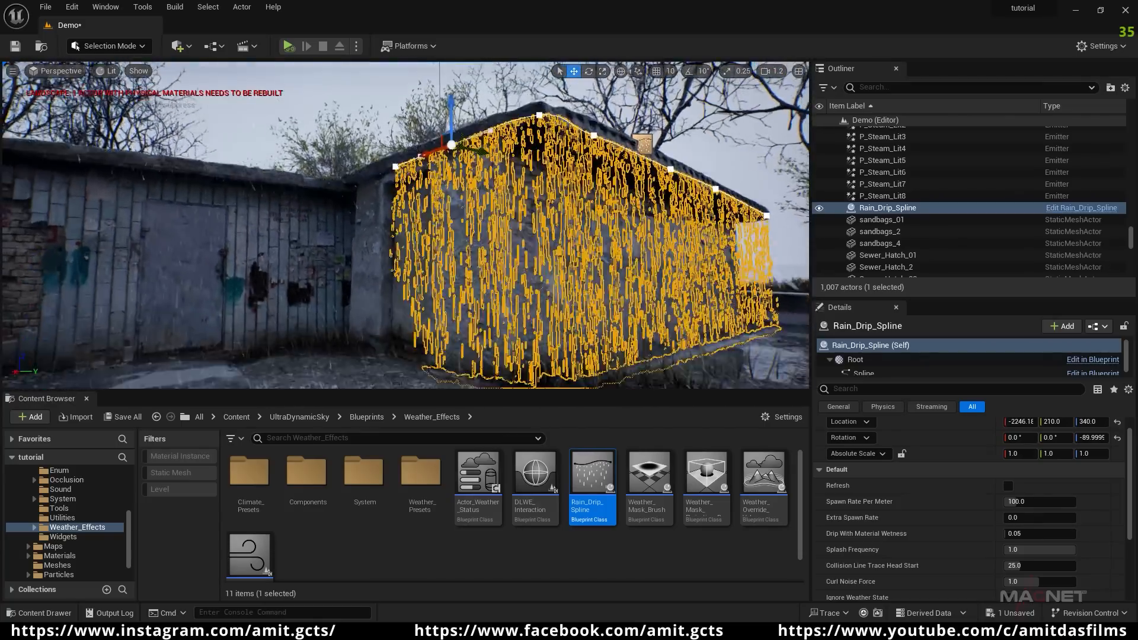
- Examine the rain dripping from the roof edges around the building with the editor overlays hidden
left_click(531, 326)
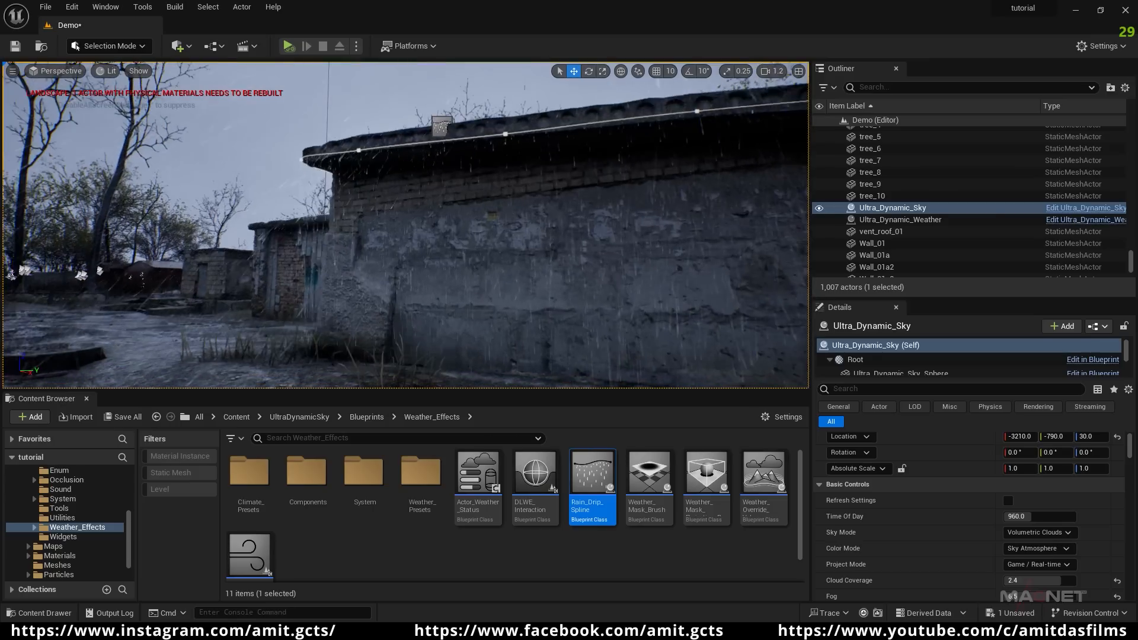
right_click_drag(415, 238, 534, 323)
key("g")
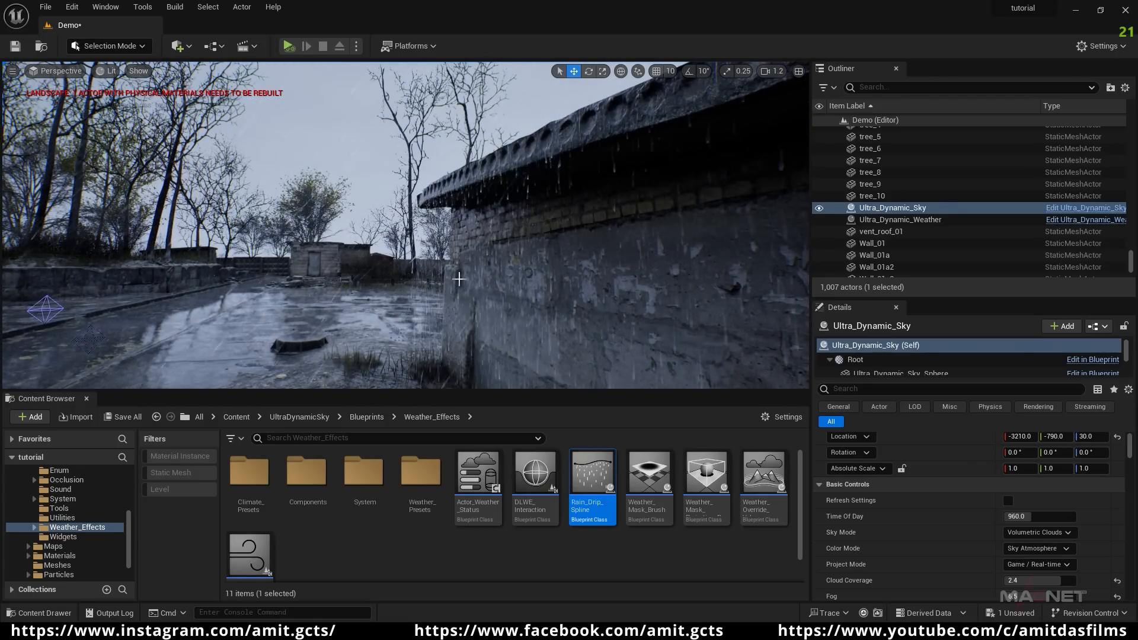
right_click_drag(534, 323, 510, 327)
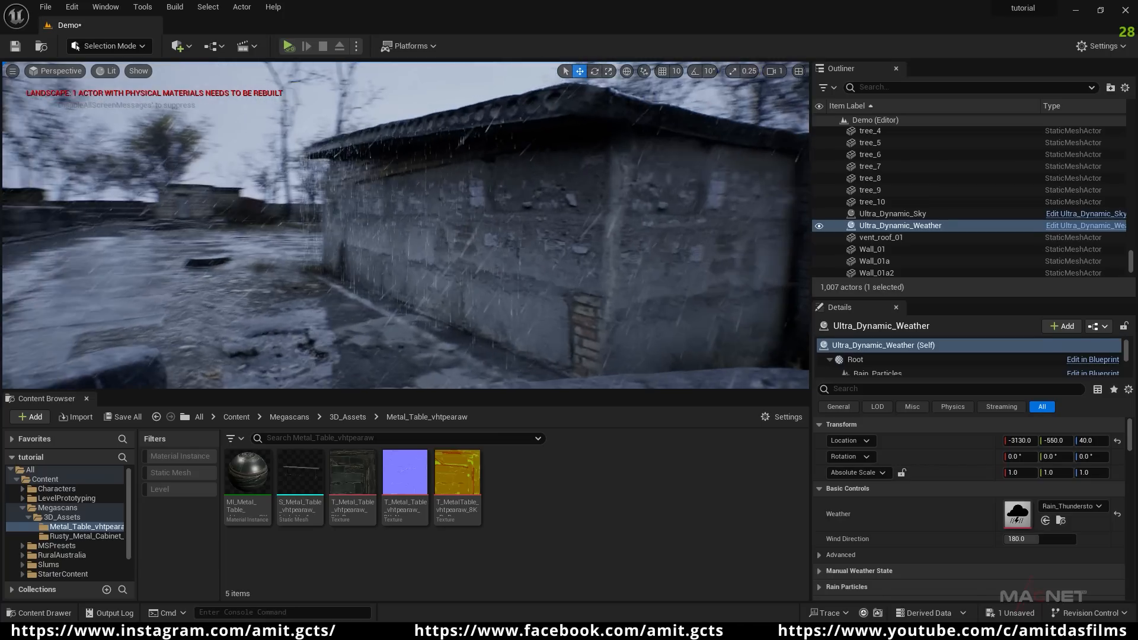
mouse_move(510, 326)
right_mouse_down()
mouse_move(498, 327)
mouse_move(515, 325)
right_mouse_up()
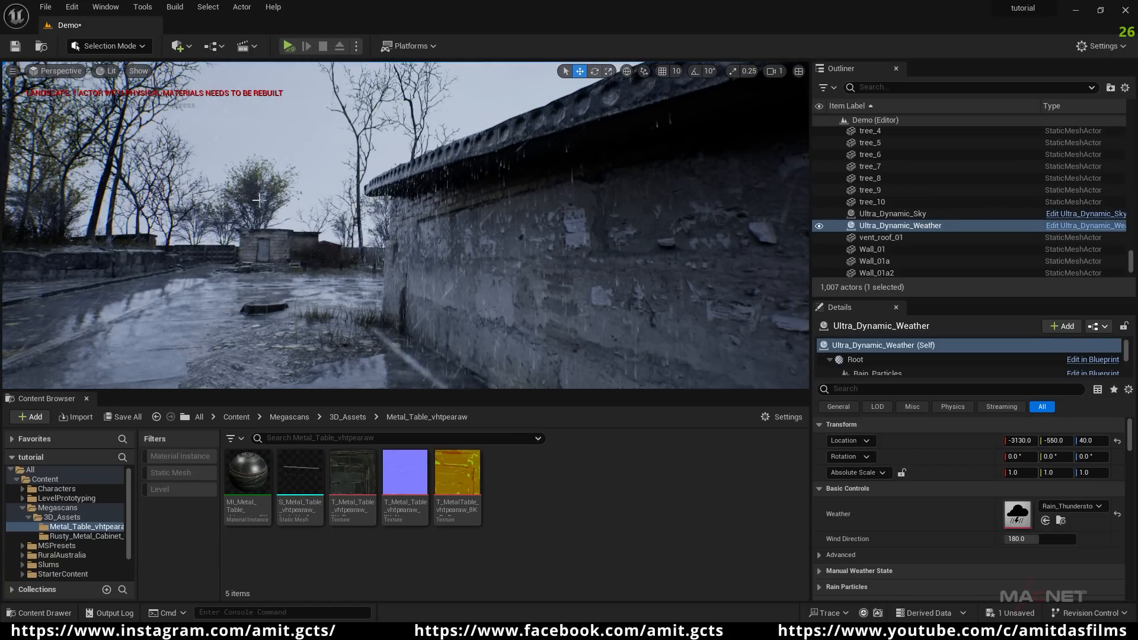
right_click_drag(409, 284, 475, 227)
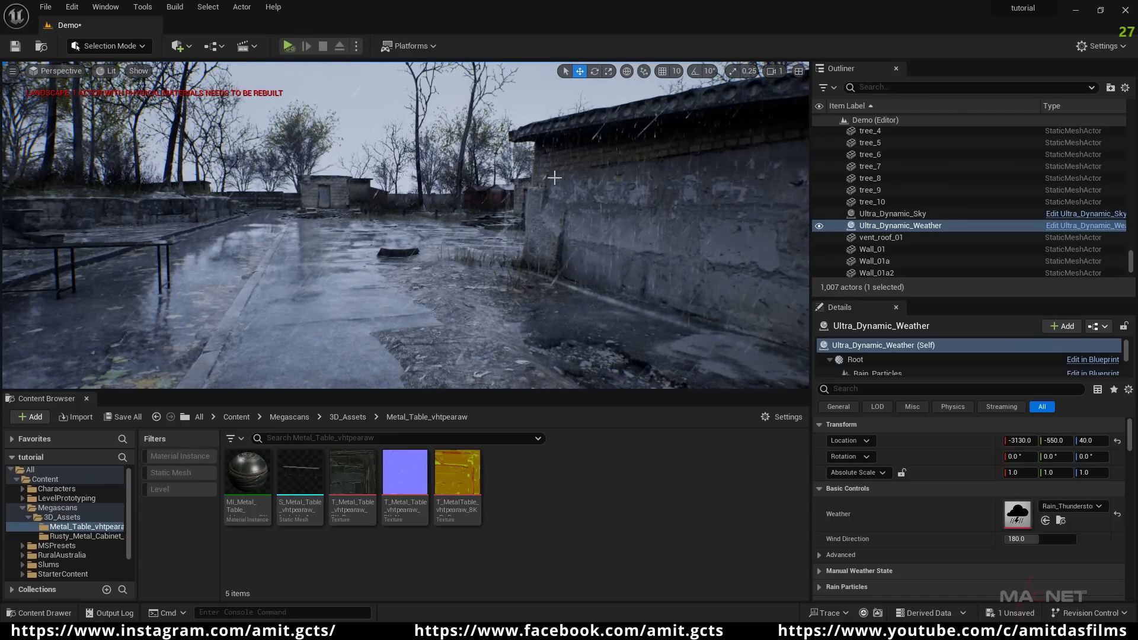
- Look up the Rural Australia asset pack on its marketplace page in the Epic Games Launcher
mouse_move(406, 237)
right_mouse_down()
mouse_move(522, 225)
mouse_move(409, 230)
right_mouse_up()
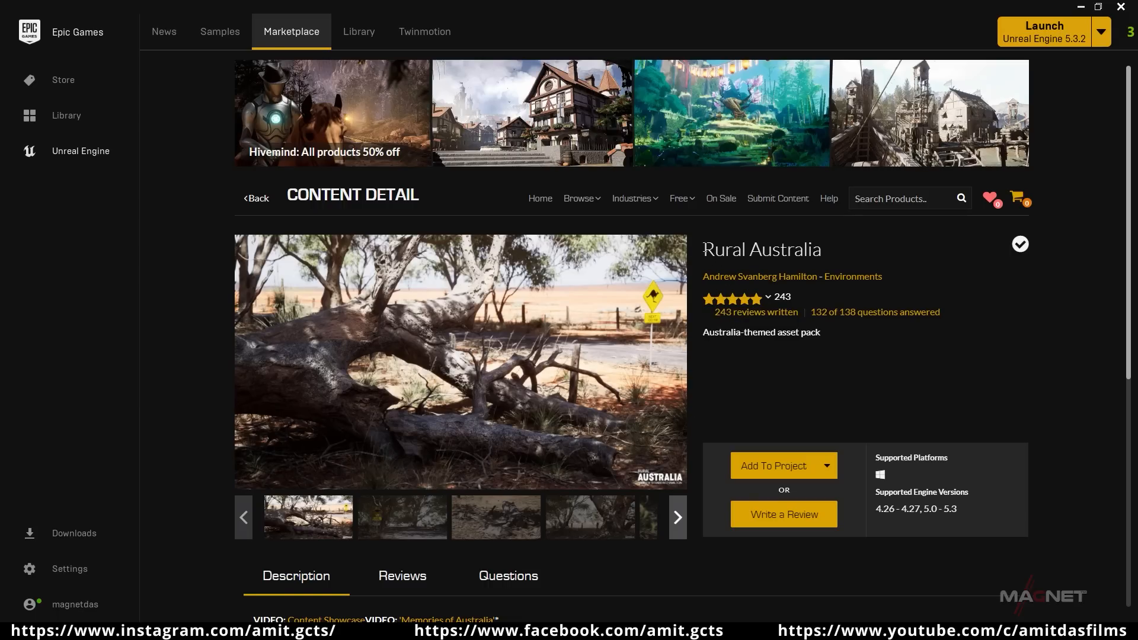
left_click_drag(704, 249, 831, 261)
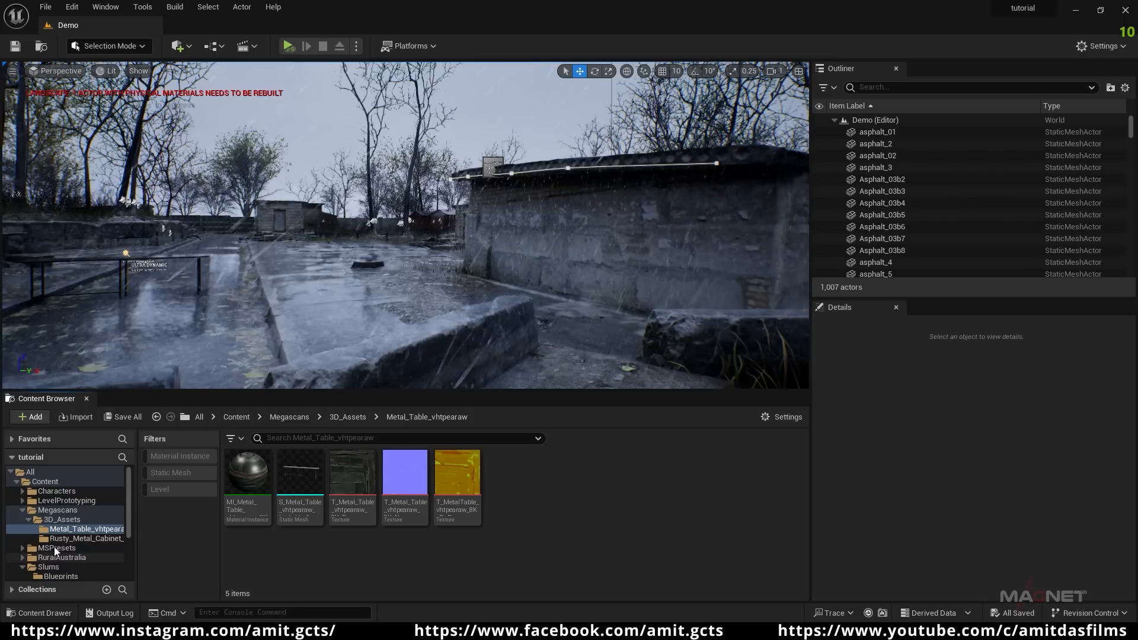
- Open the RuralAustralia_Example_01 level from the RuralAustralia Maps folder
left_click(74, 557)
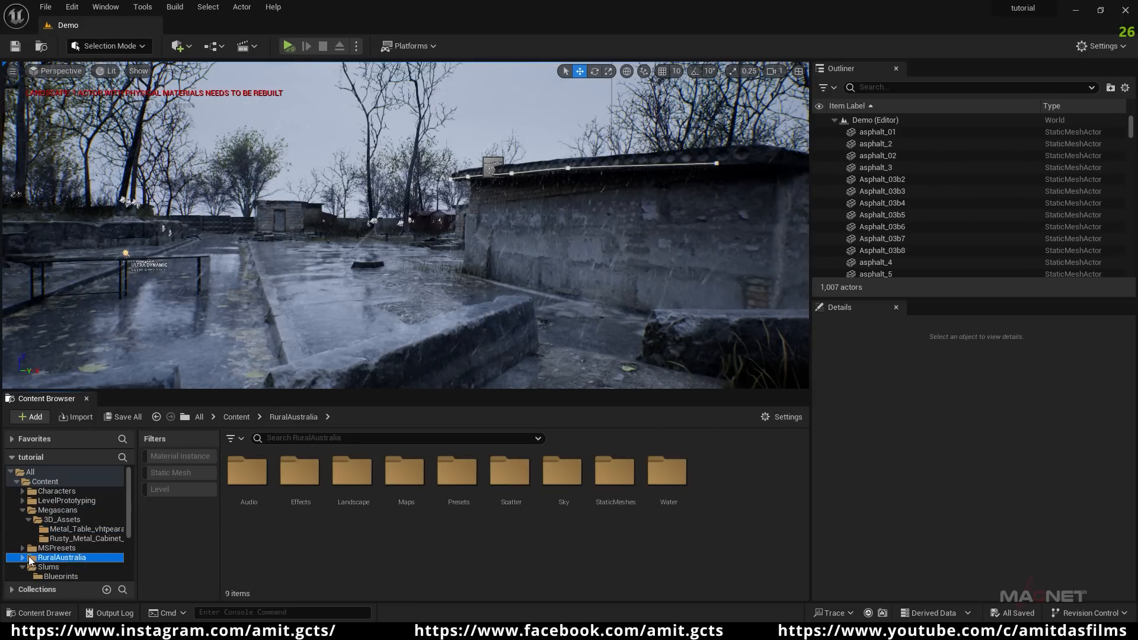
double_click(406, 471)
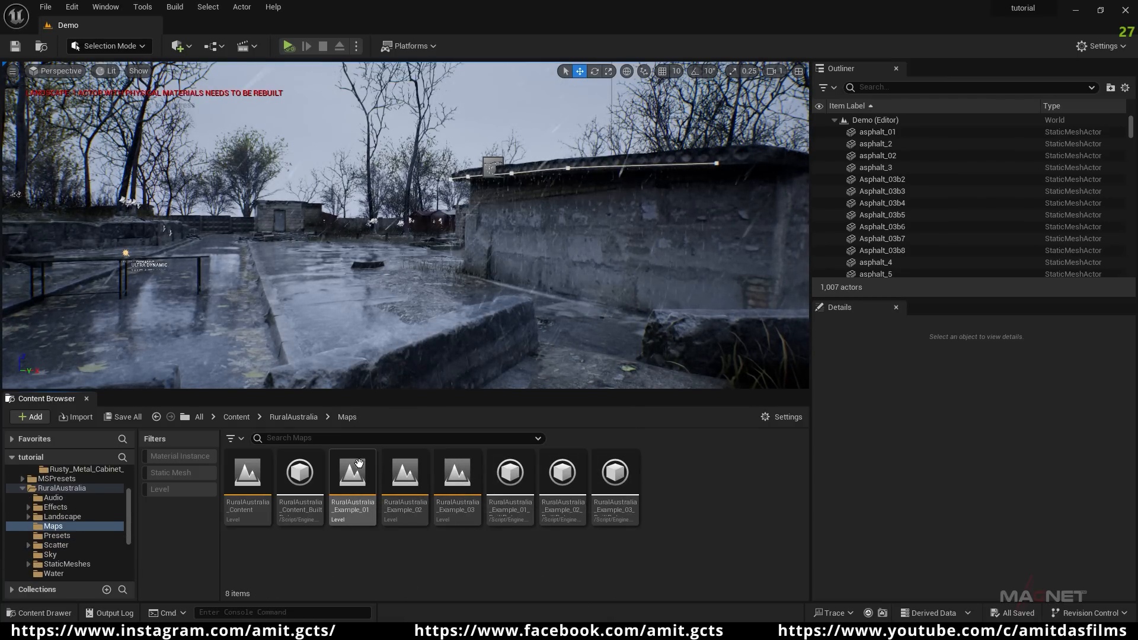
double_click(354, 477)
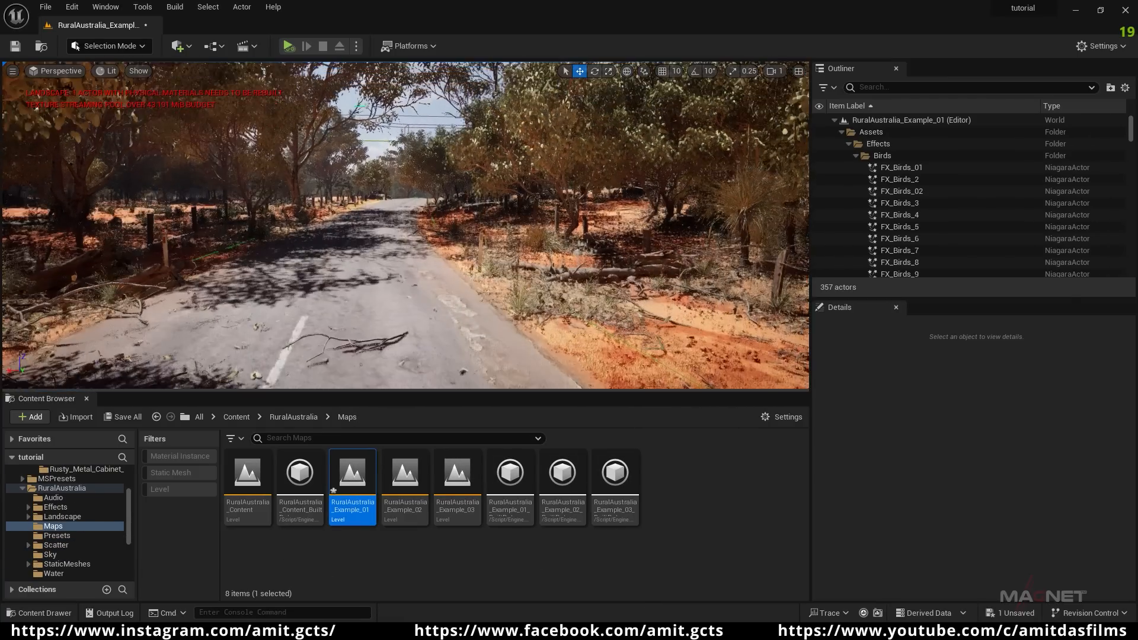
right_click_drag(405, 225, 507, 83)
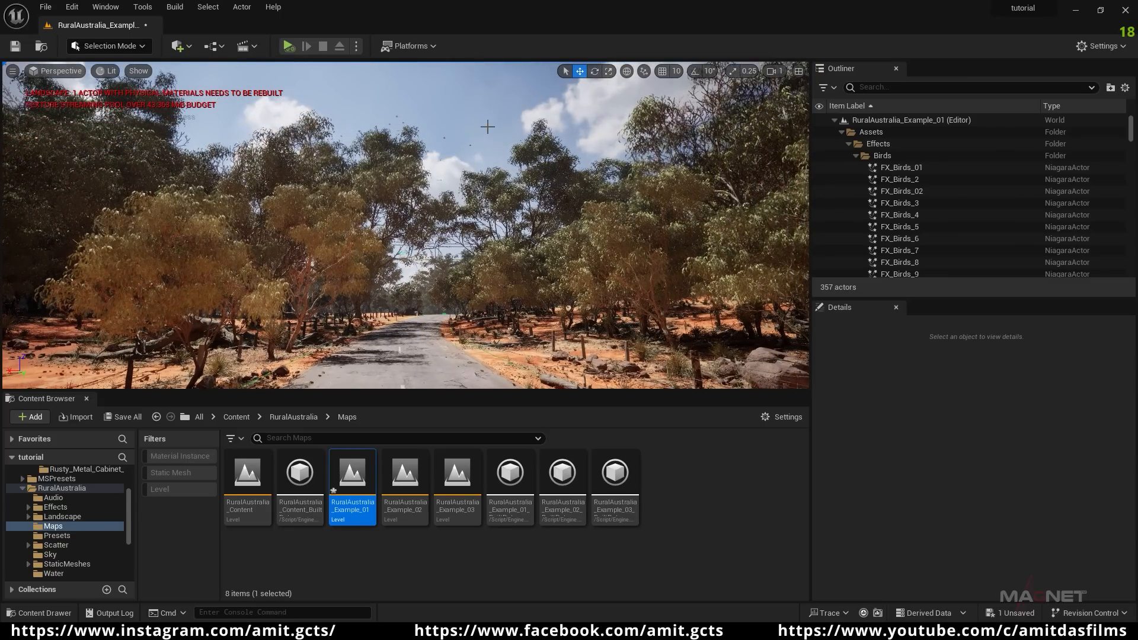
- Filter the level's actors by "light" and delete the DirectionalLight, LightmassImportanceVolume and SkyLight
left_click(877, 86)
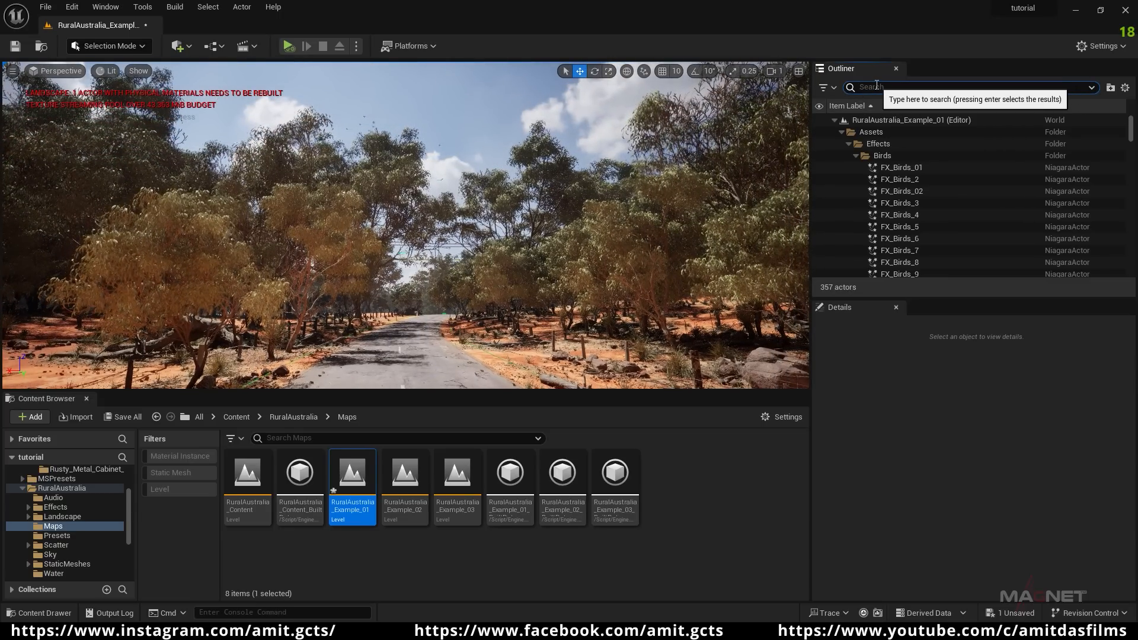
type("light")
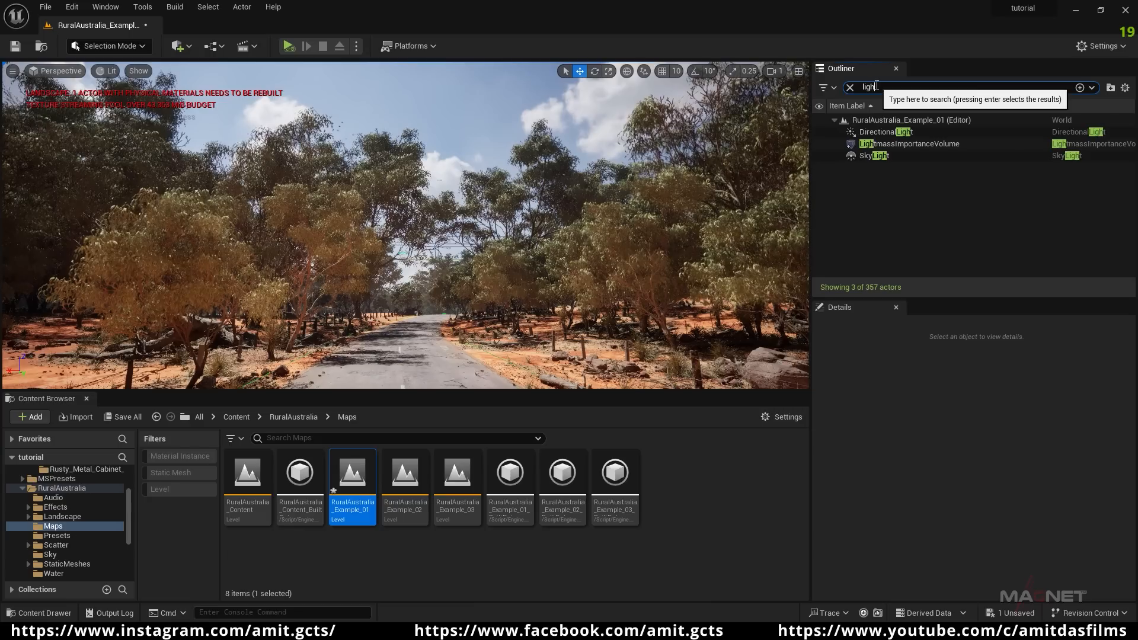
left_click(881, 133)
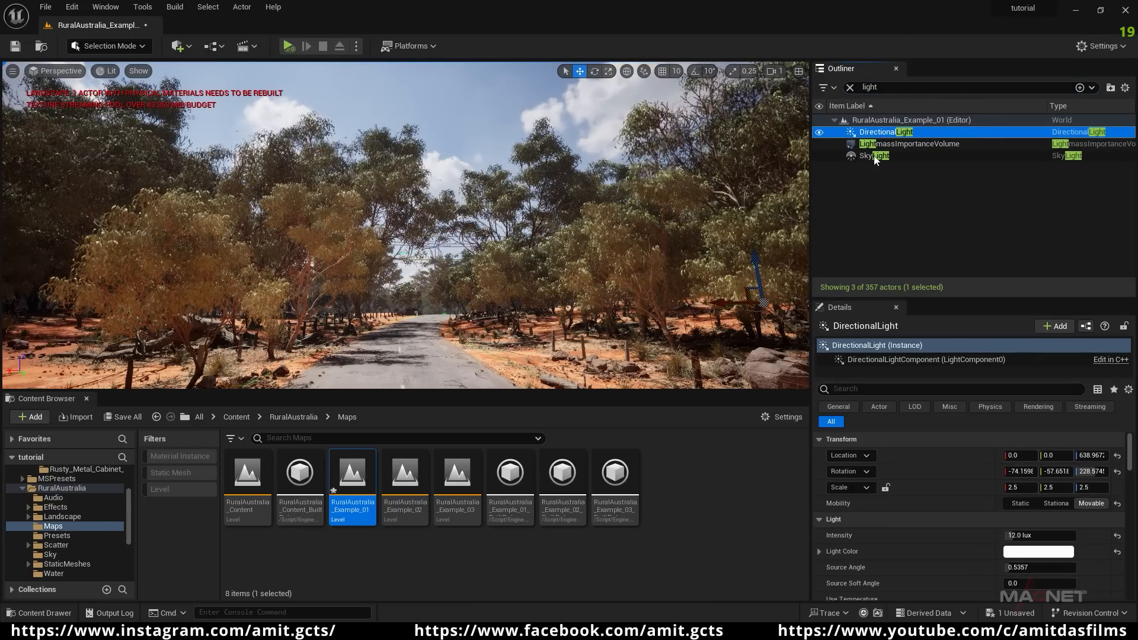
left_click(901, 144, "ctrl")
left_click(891, 155, "ctrl")
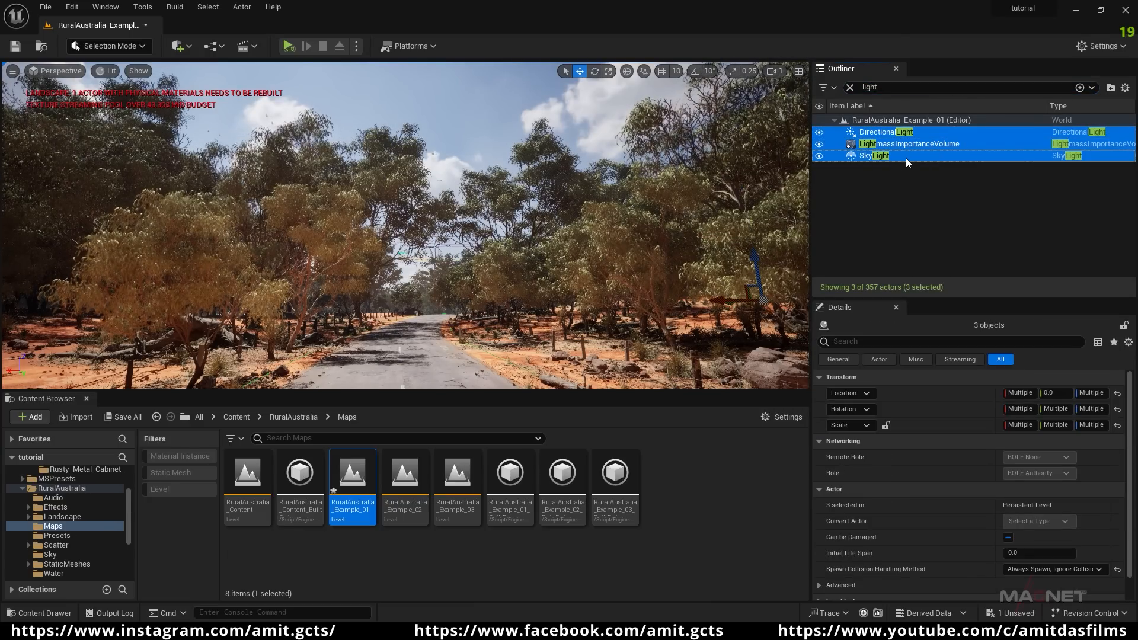
key("Delete")
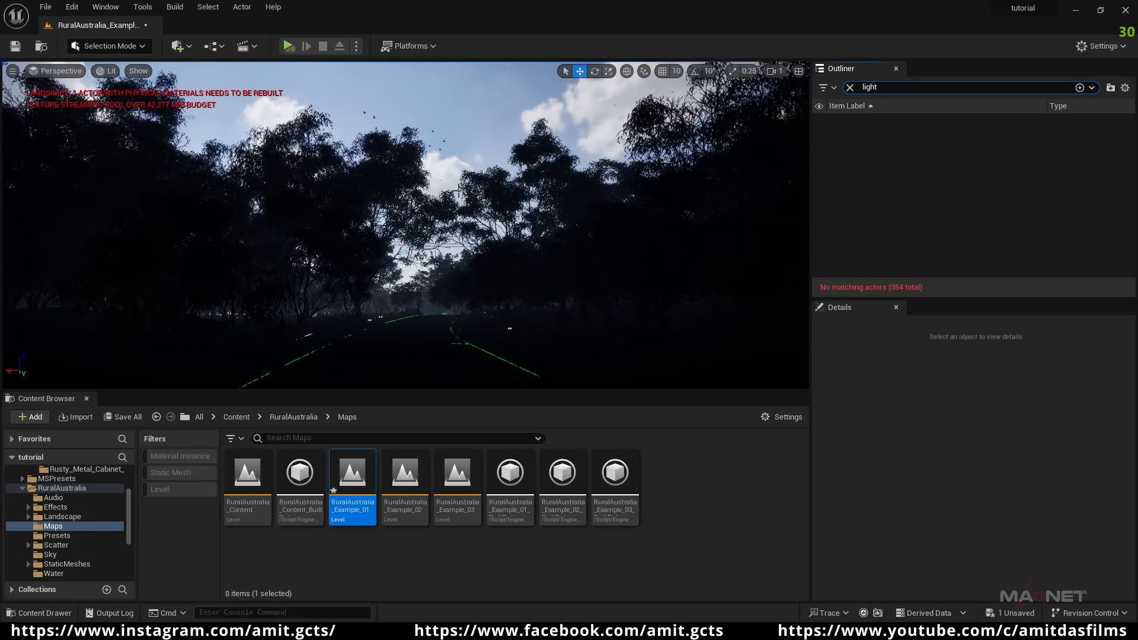
- Filter the level's actors by "fog" and delete the ExponentialHeightFog actor
left_click(878, 88)
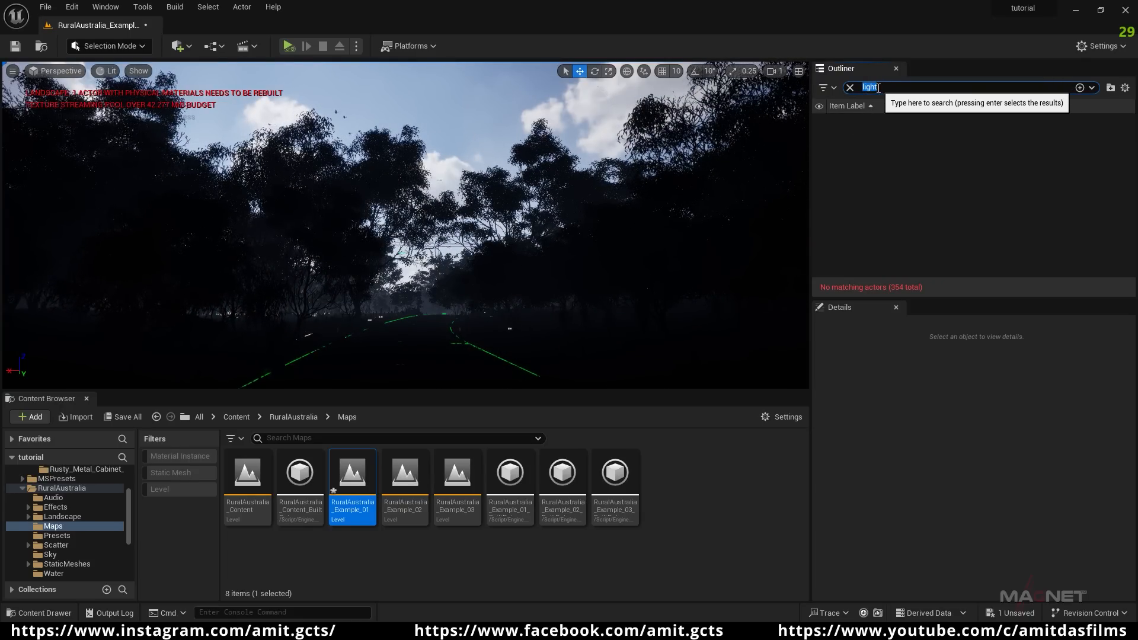
type("fog")
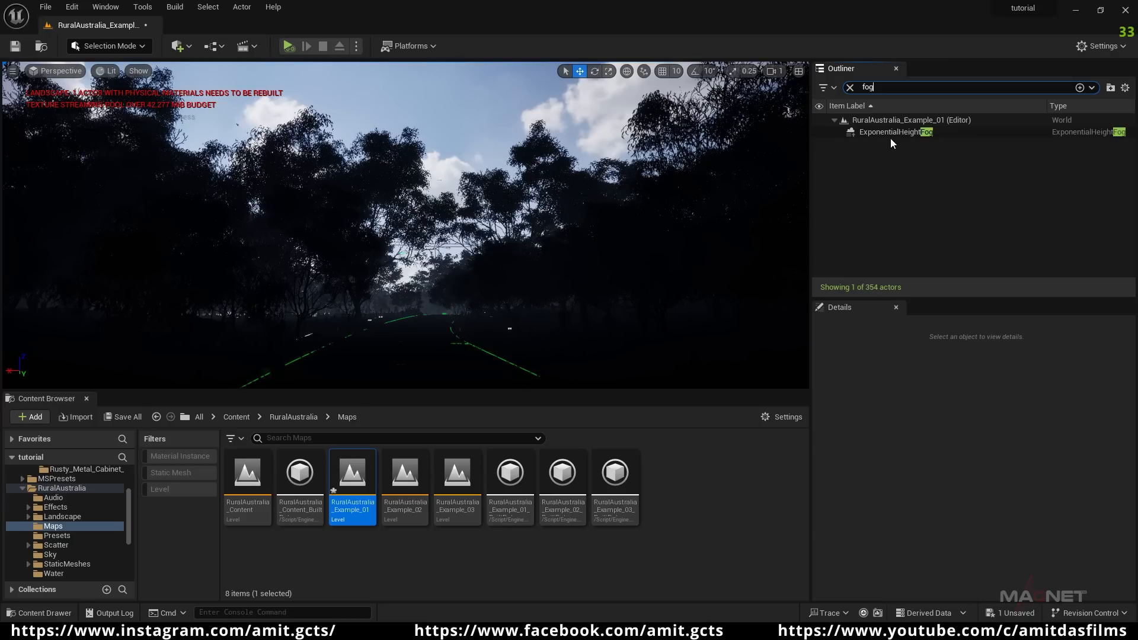
left_click(893, 134)
key("Delete")
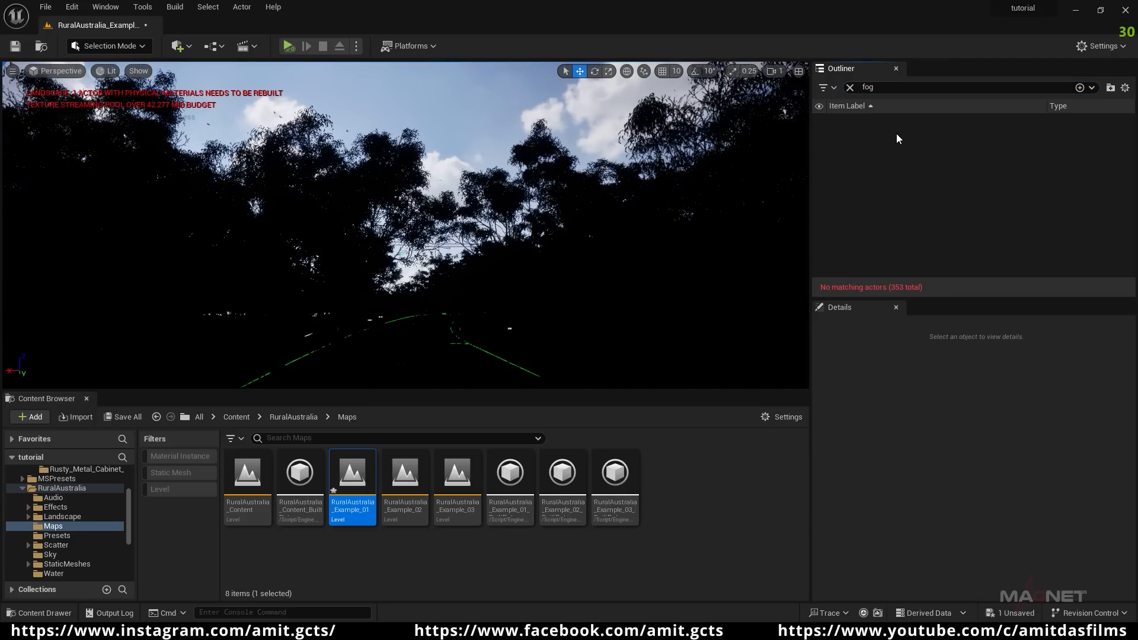
- Clear the actor filter and delete the BP_Sky_01 sky sphere from the level
left_click(461, 114)
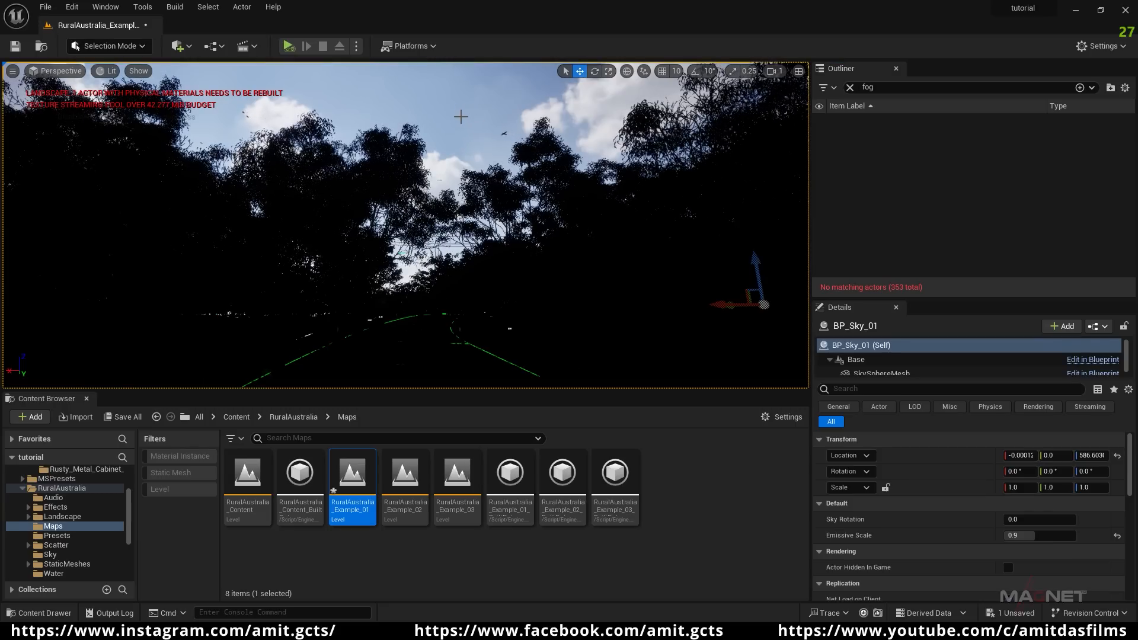
left_click(850, 87)
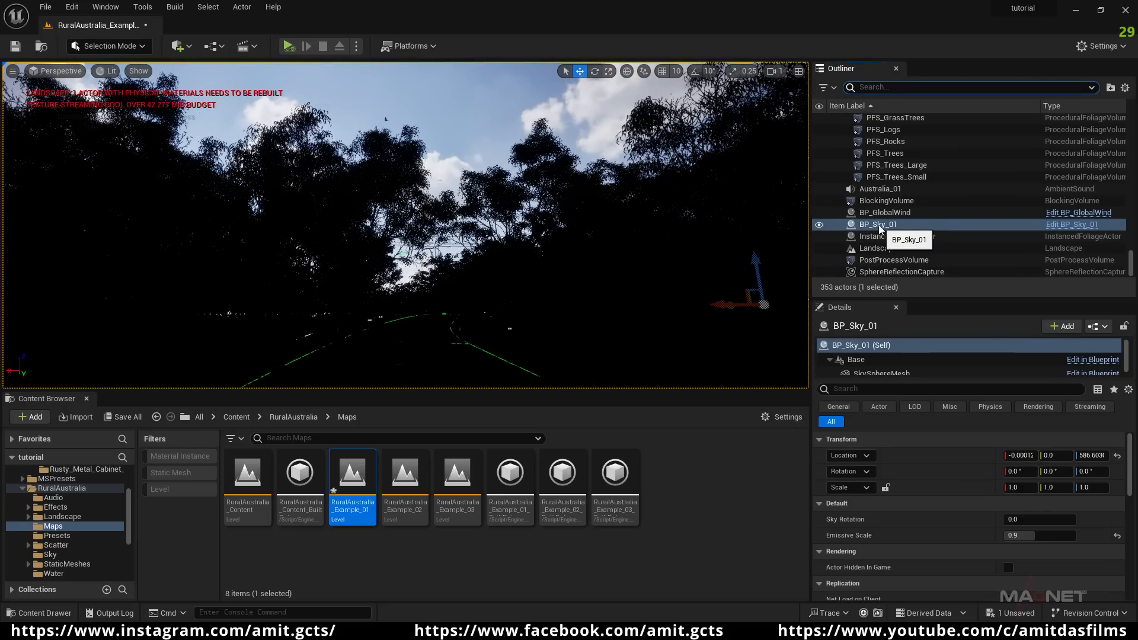
key("Delete")
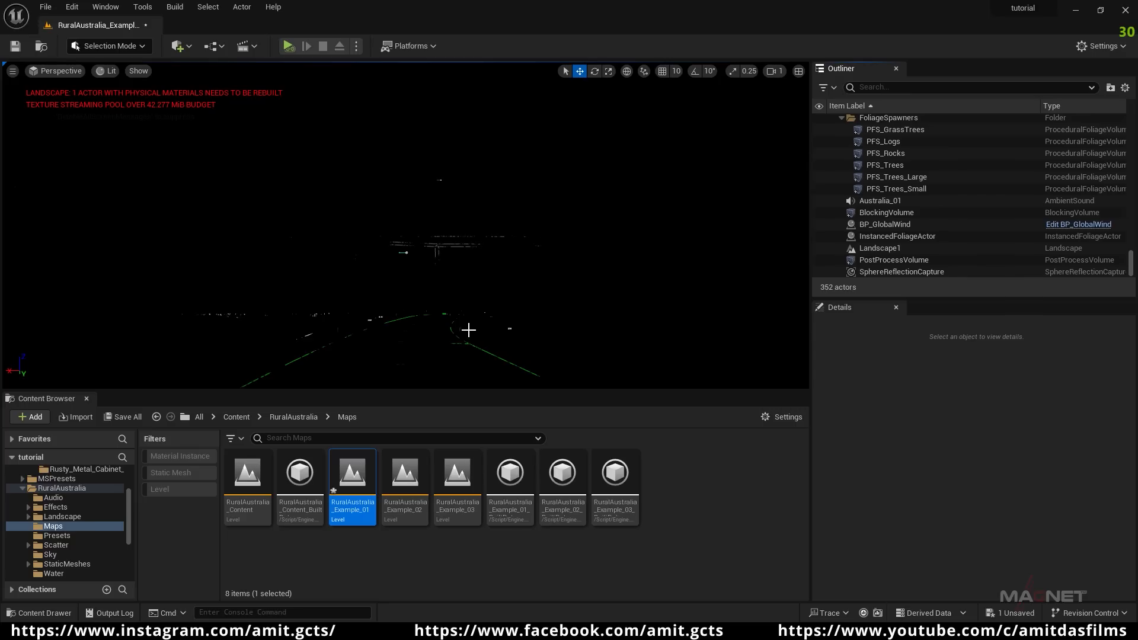
- Place the Ultra_Dynamic_Sky and Ultra_Dynamic_Weather blueprints from the UltraDynamicSky Blueprints folder on the road
right_click_drag(405, 225, 374, 246)
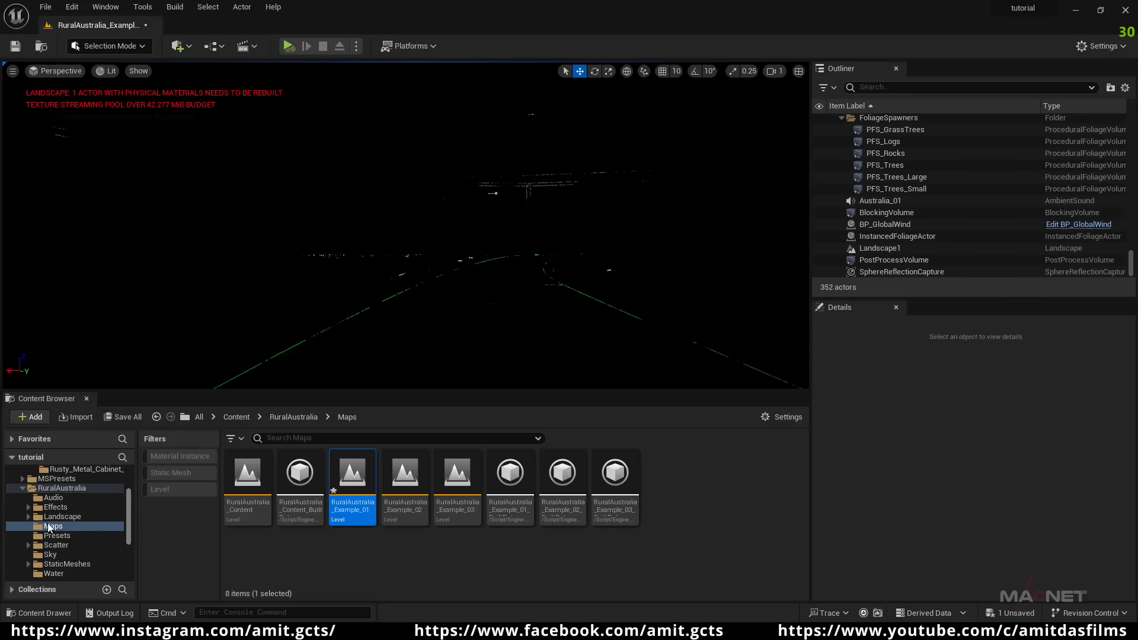
scroll(65, 525, "up", 3)
scroll(83, 525, "down", 10)
left_click(70, 566)
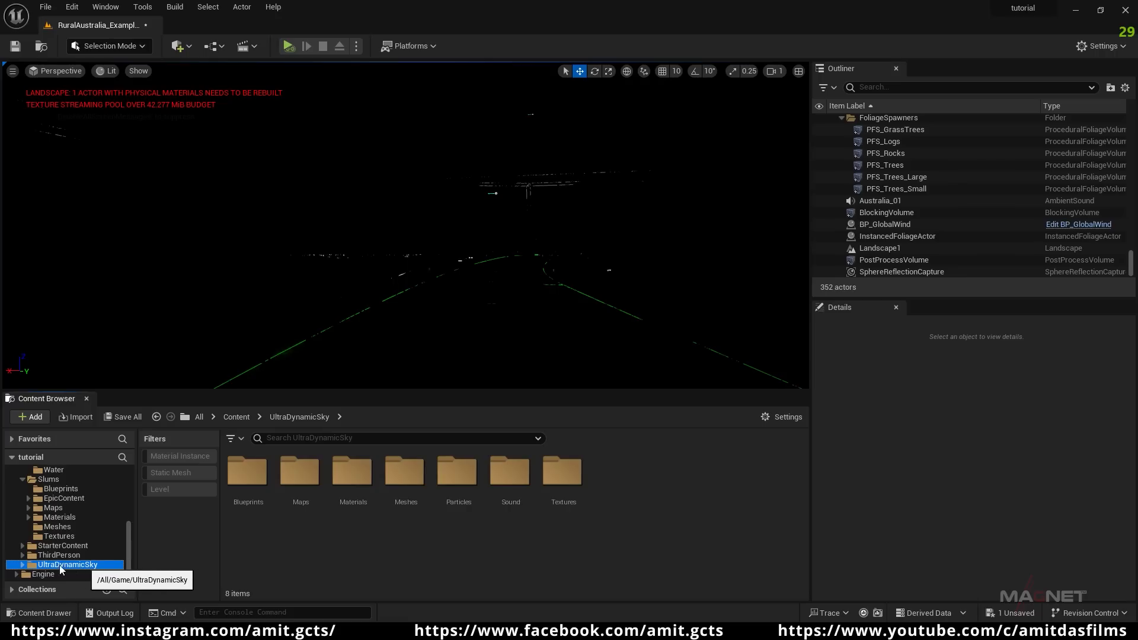
double_click(250, 485)
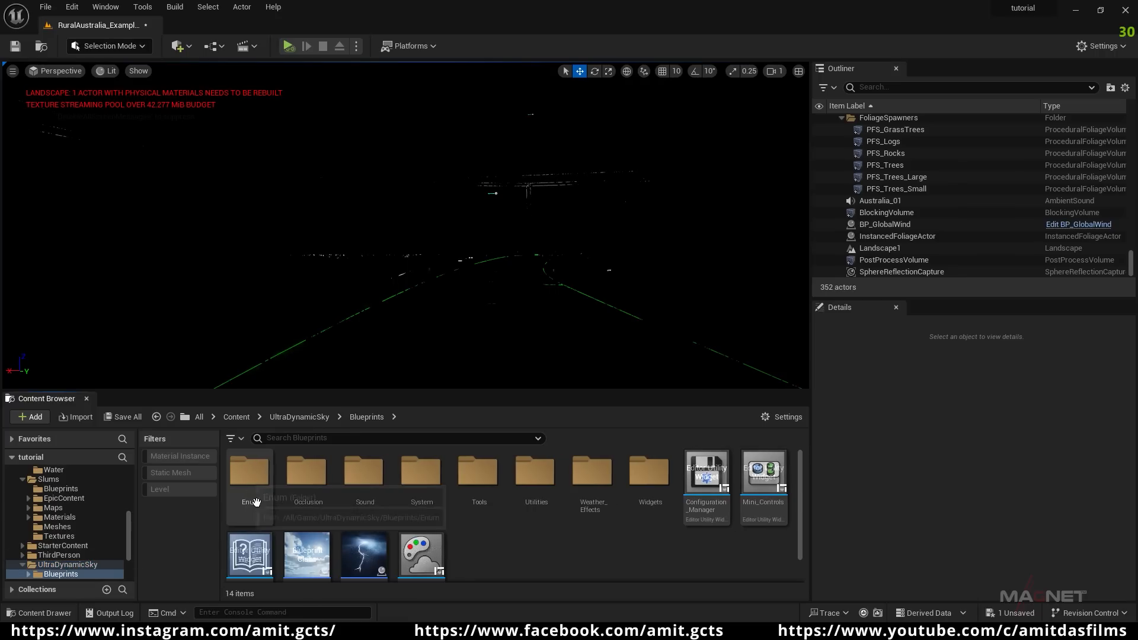
scroll(490, 549, "down", 1)
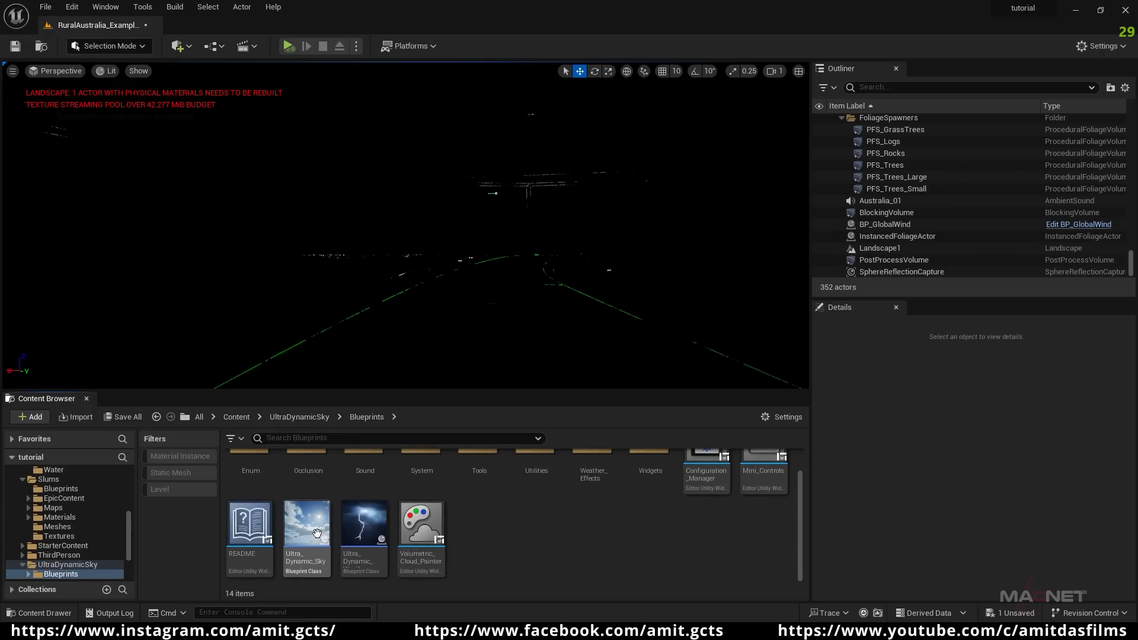
left_click_drag(319, 532, 484, 292)
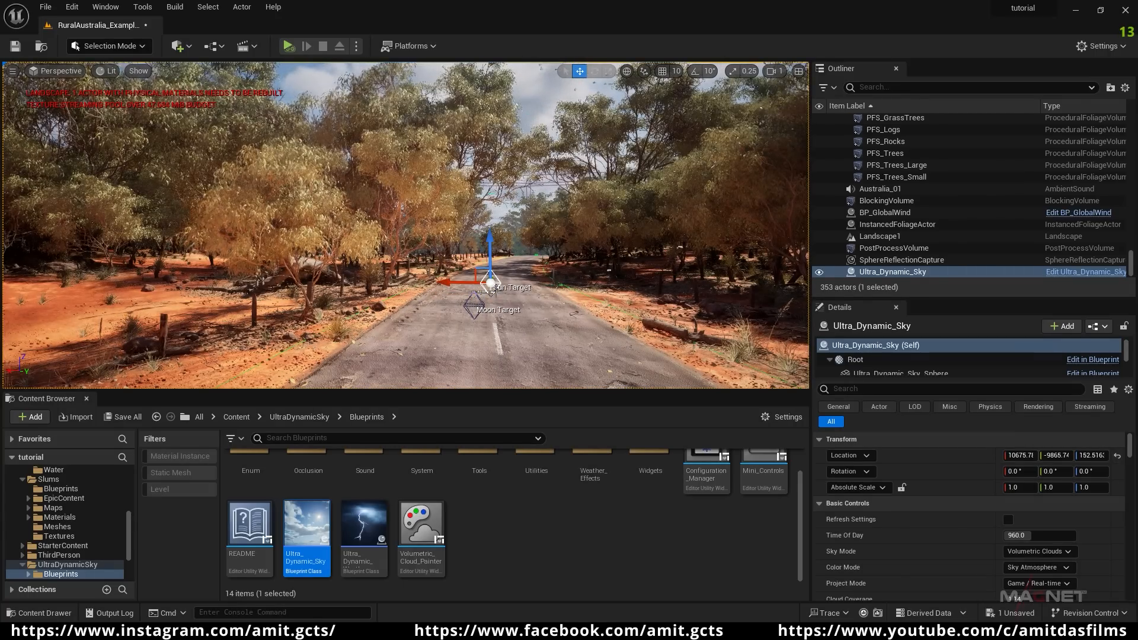
left_click_drag(364, 527, 491, 302)
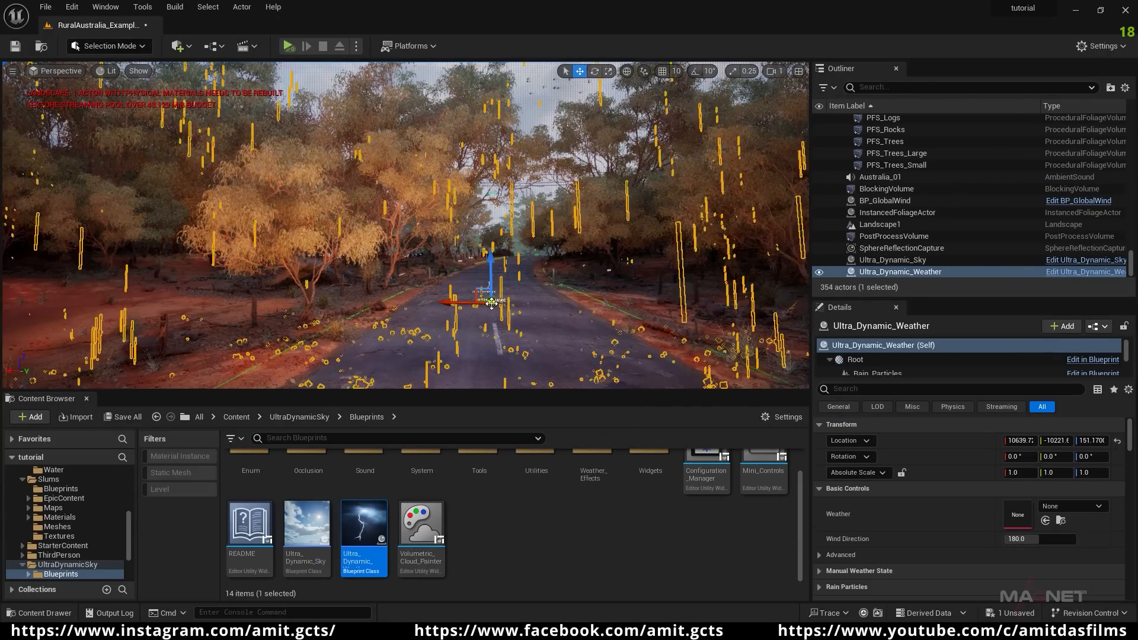
- Inspect the red ground beside the road in the rain and select the Landscape1 actor
left_click(492, 302)
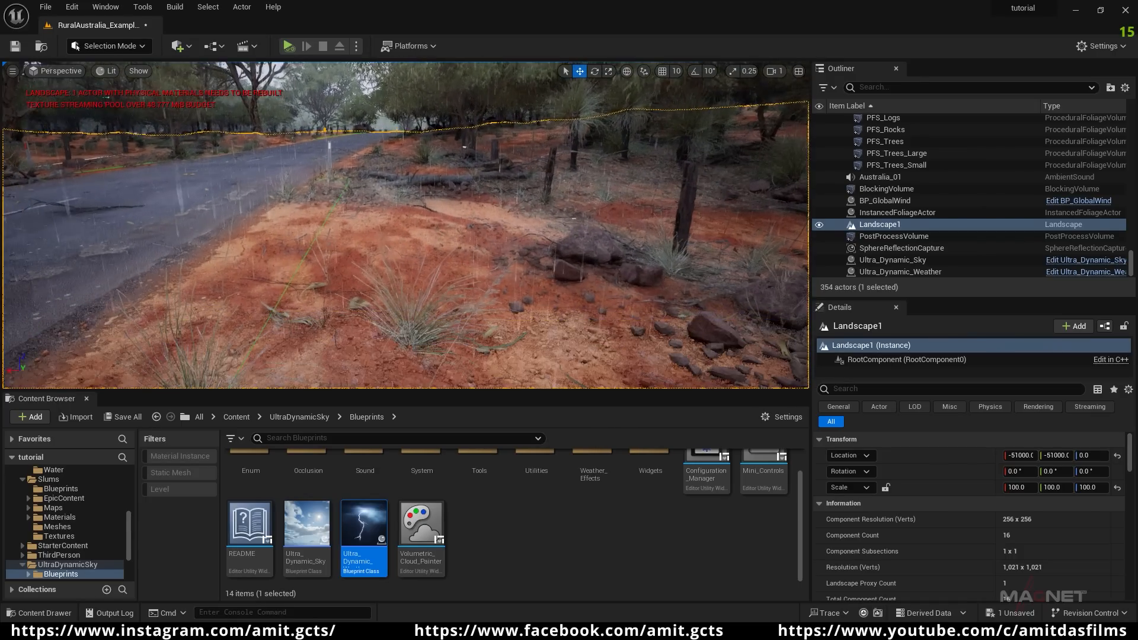
right_click_drag(405, 225, 477, 255)
key("w")
left_click(396, 237)
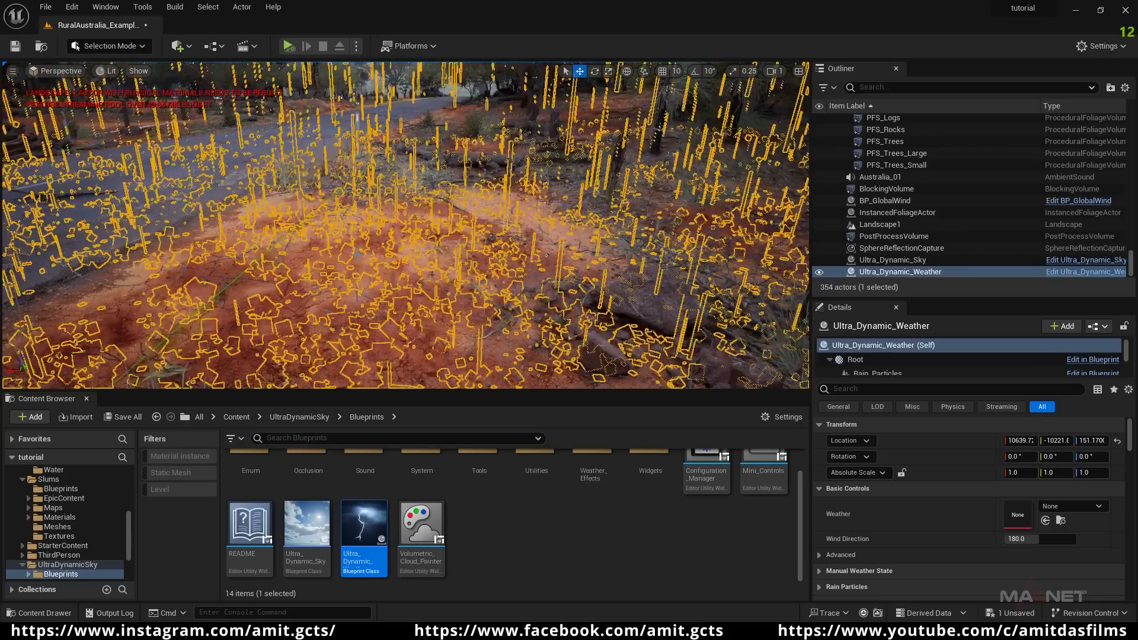
left_click(367, 227)
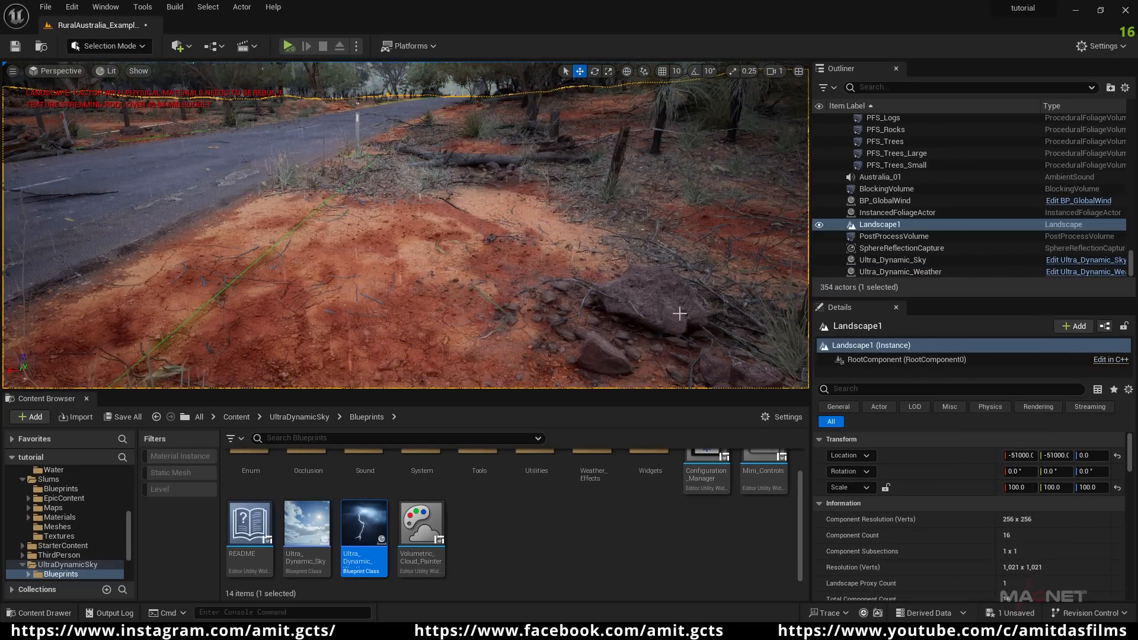
- Open the landscape's material instance MI_Landscape_Example_01 and its parent material M_Landscape in a maximized editor
scroll(938, 492, "down", 8)
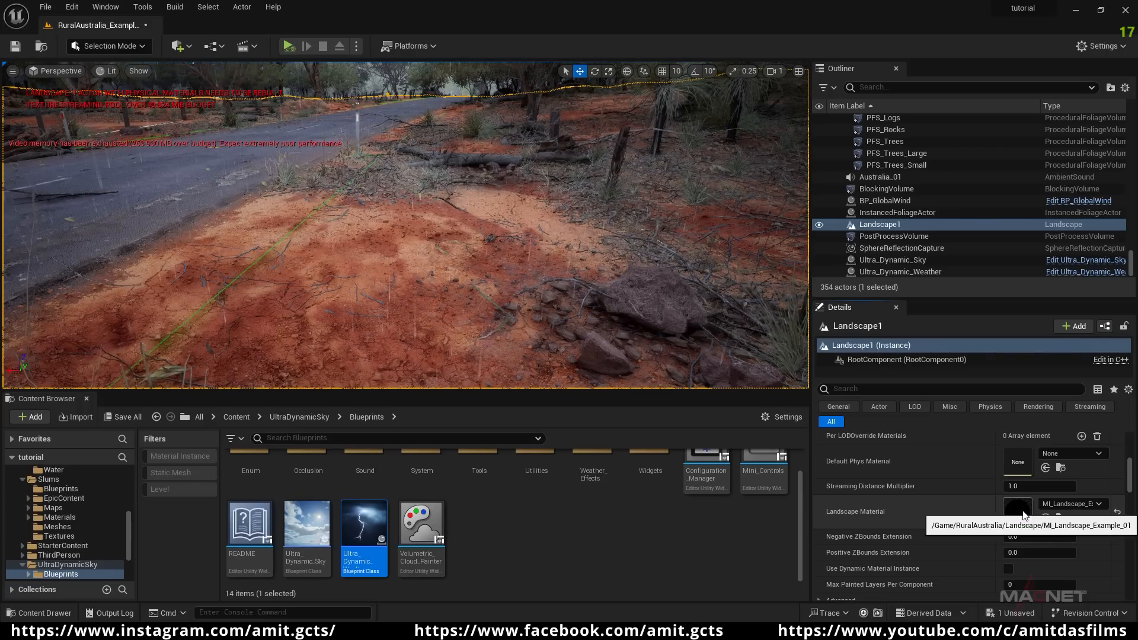
double_click(1023, 515)
left_click_drag(1100, 193, 1097, 397)
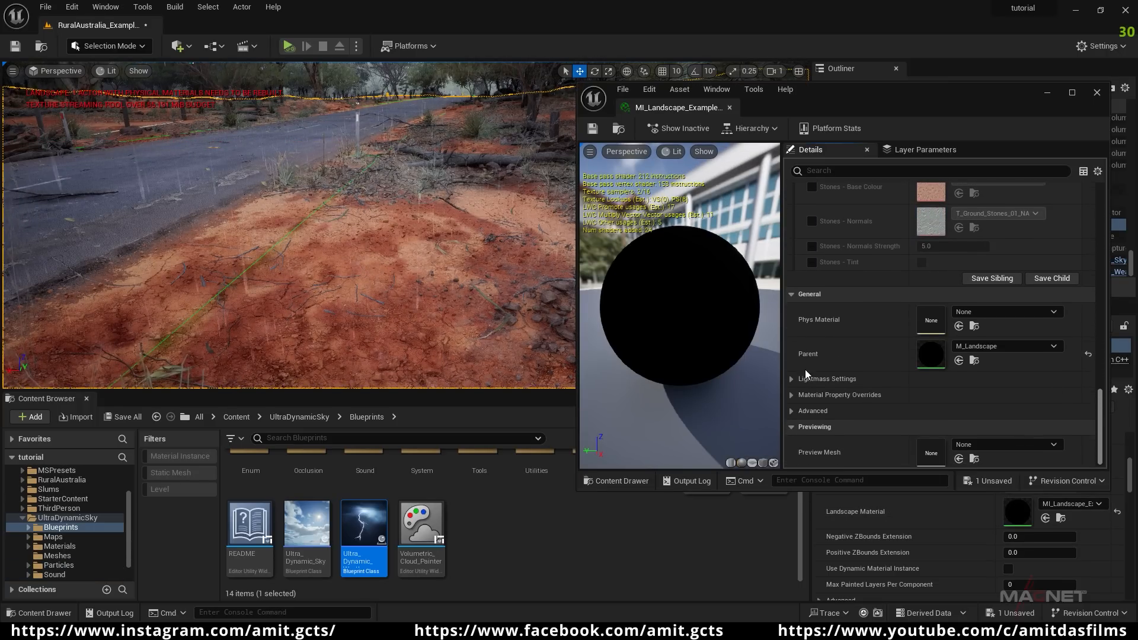
double_click(932, 354)
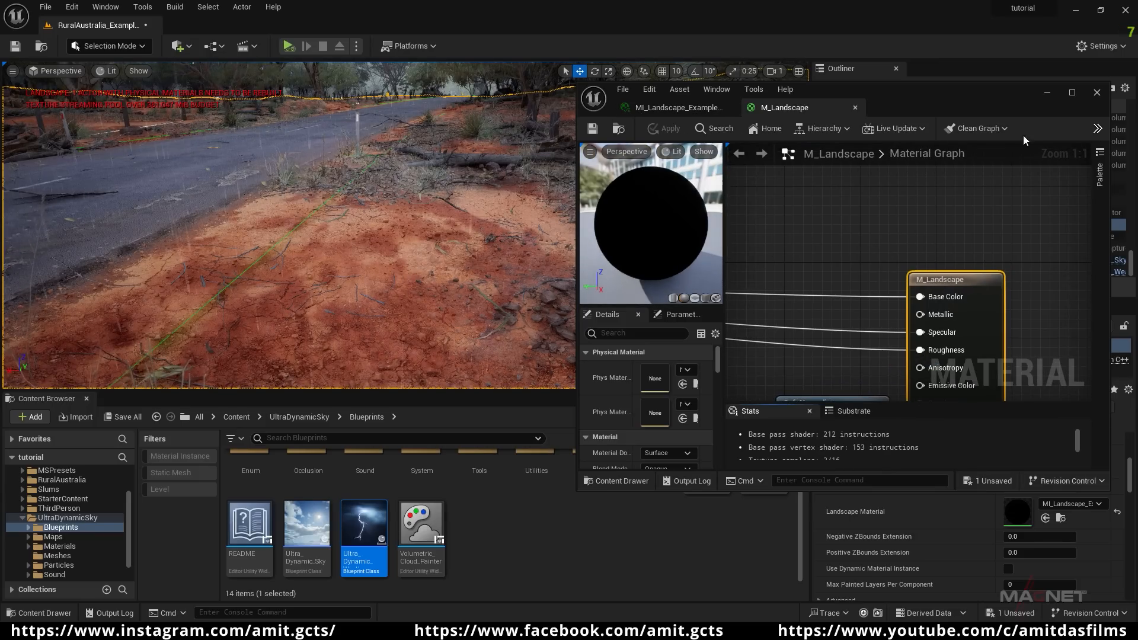
left_click(1070, 94)
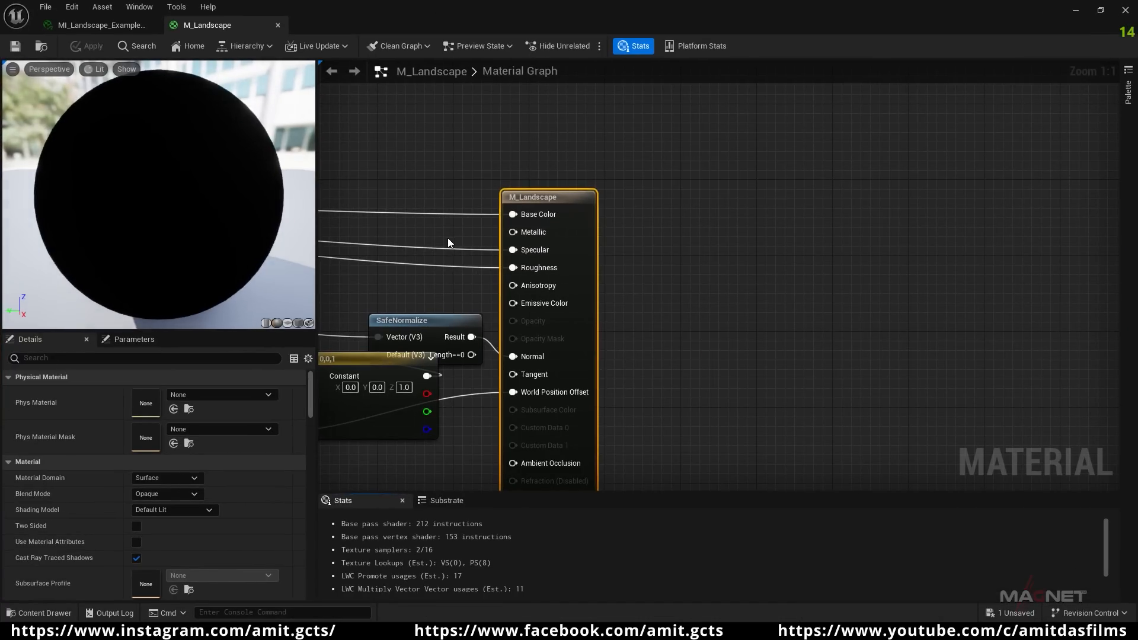
- Move the M_Landscape result node well away from the other nodes to free space in the material graph
right_click_drag(429, 165, 633, 112)
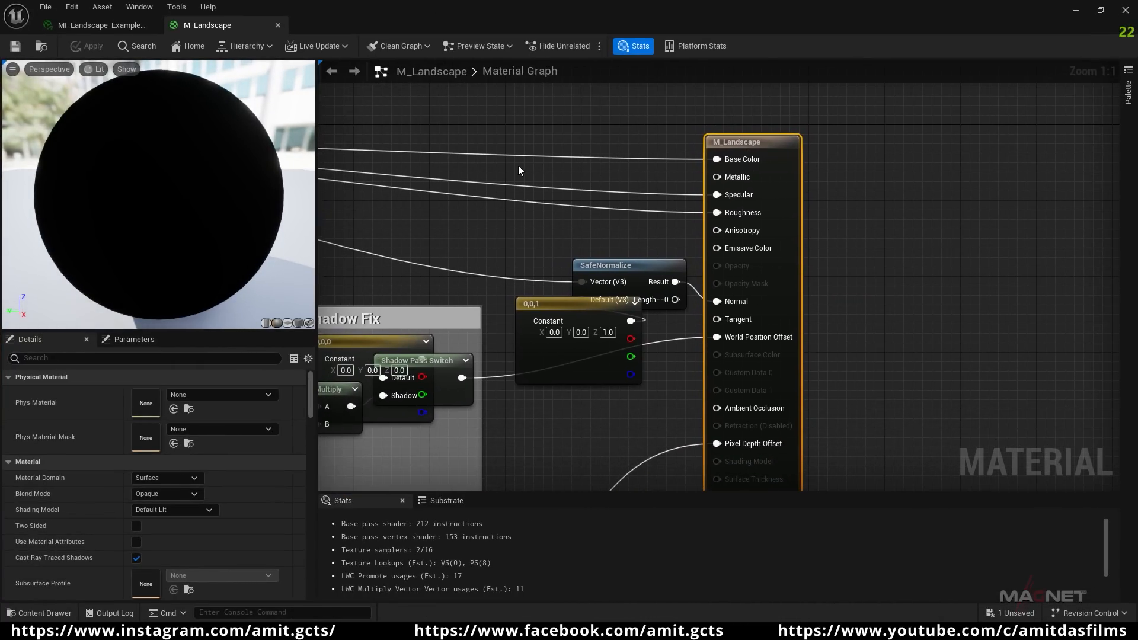
scroll(525, 227, "down", 3)
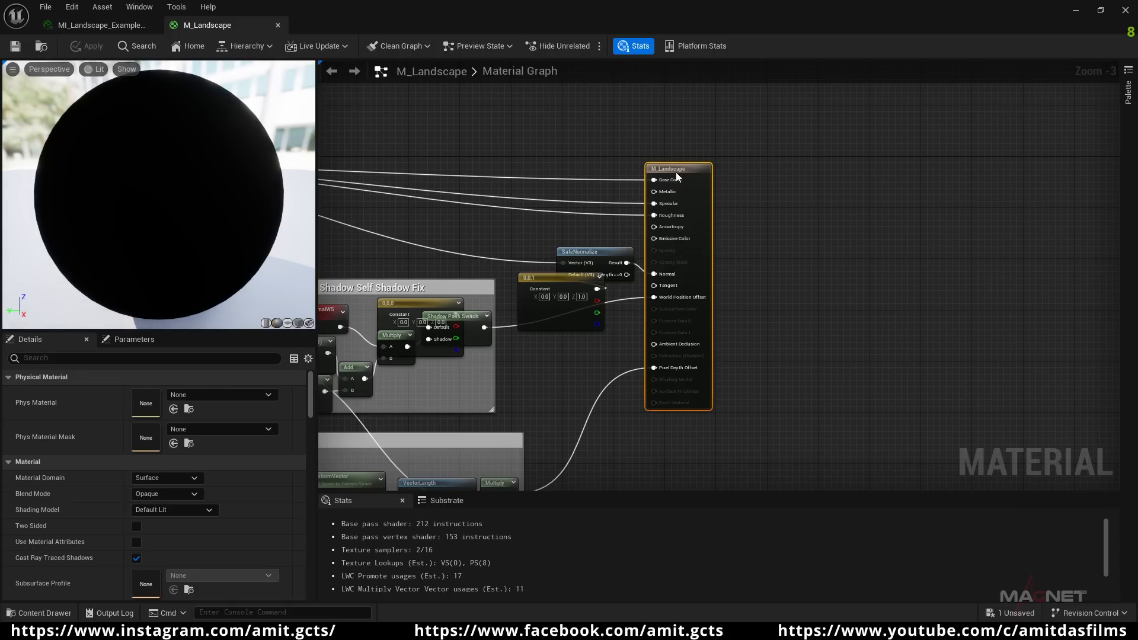
left_click_drag(651, 170, 953, 165)
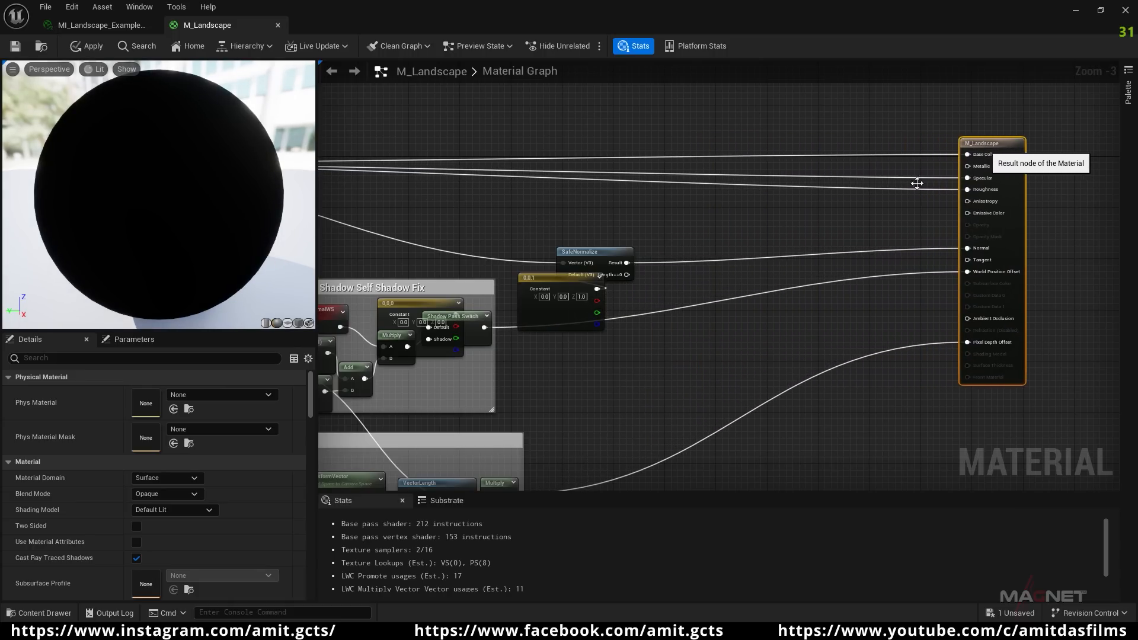
scroll(505, 204, "down", 2)
right_click_drag(429, 224, 470, 263)
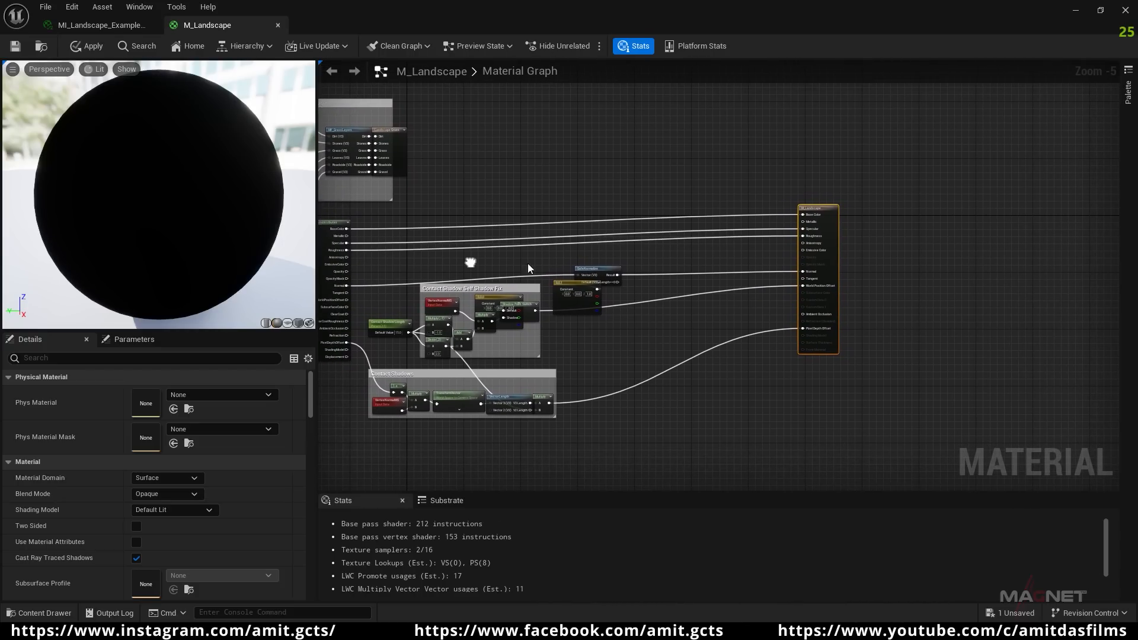
scroll(643, 258, "up", 4)
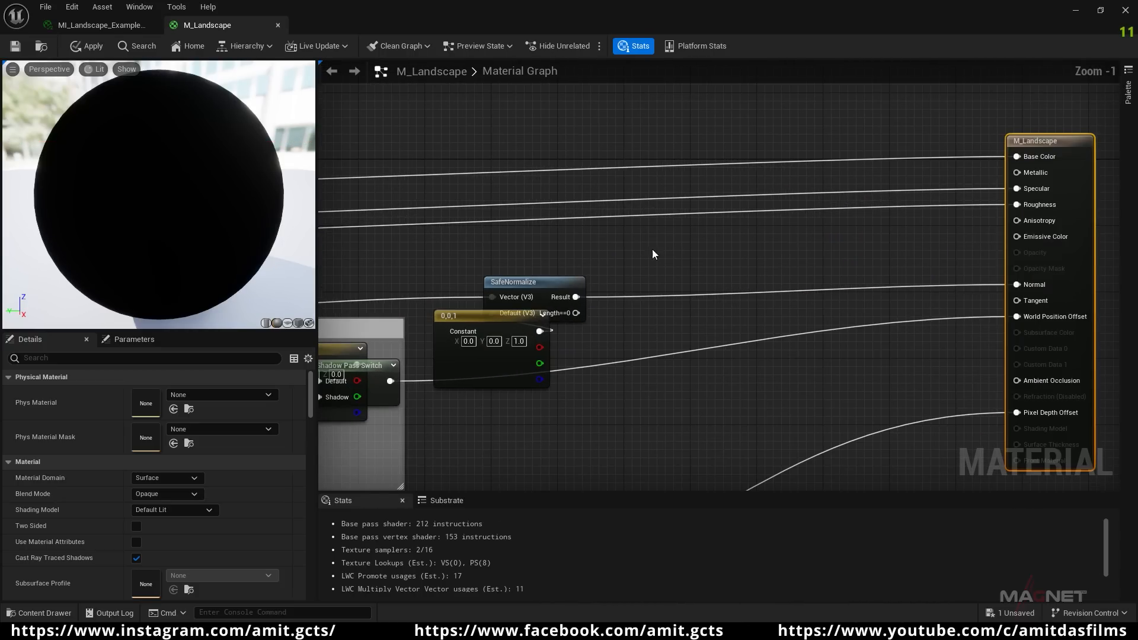
- Move the M_Landscape result node farther from the graph and add a MakeMaterialAttributes node in the freed space
right_click_drag(721, 247, 419, 217)
left_click_drag(741, 117, 955, 126)
left_click(537, 180)
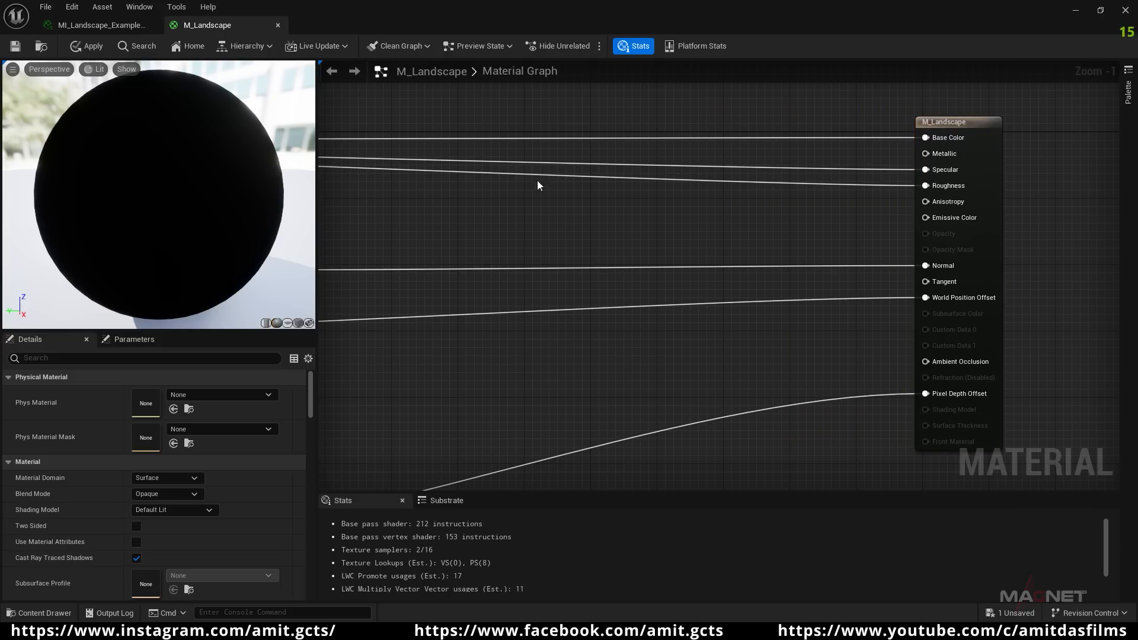
right_click(543, 119)
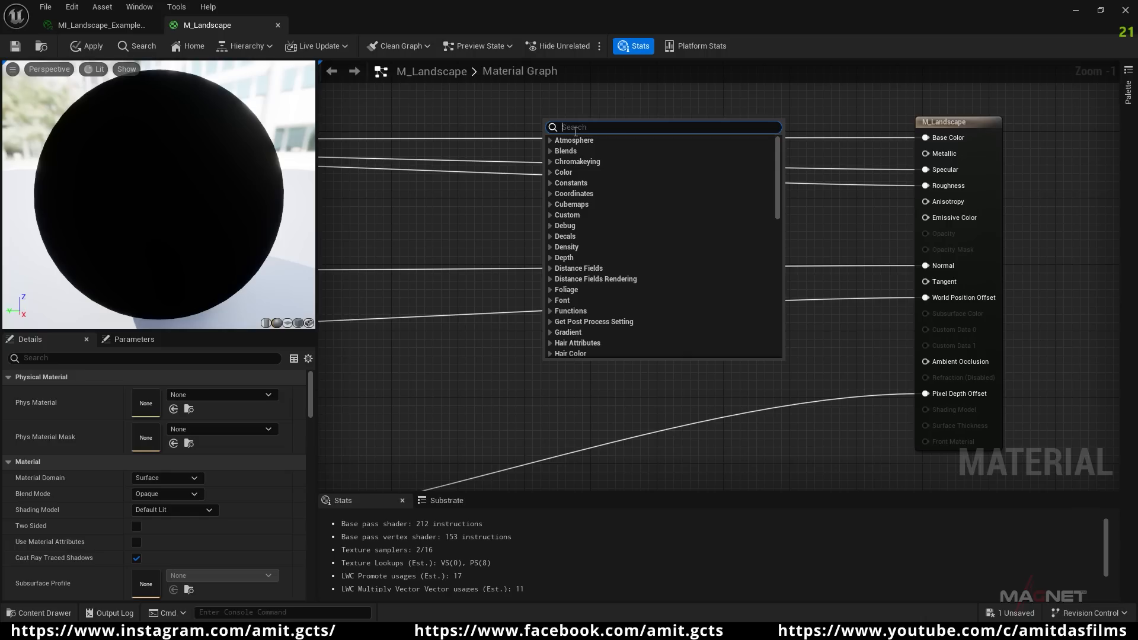
type("make")
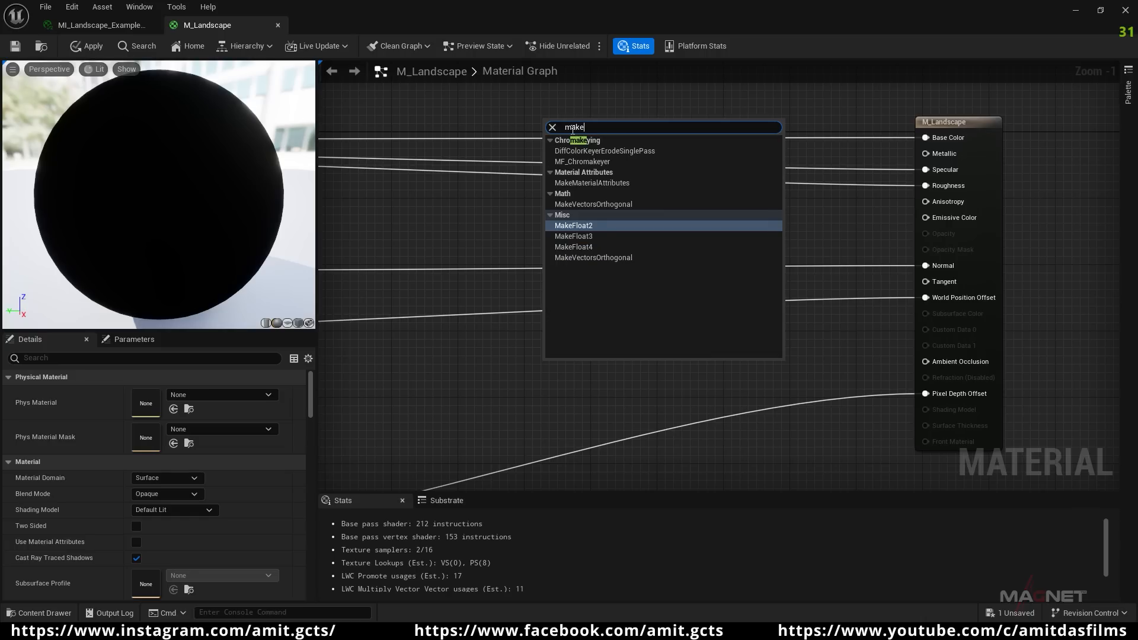
left_click(592, 182)
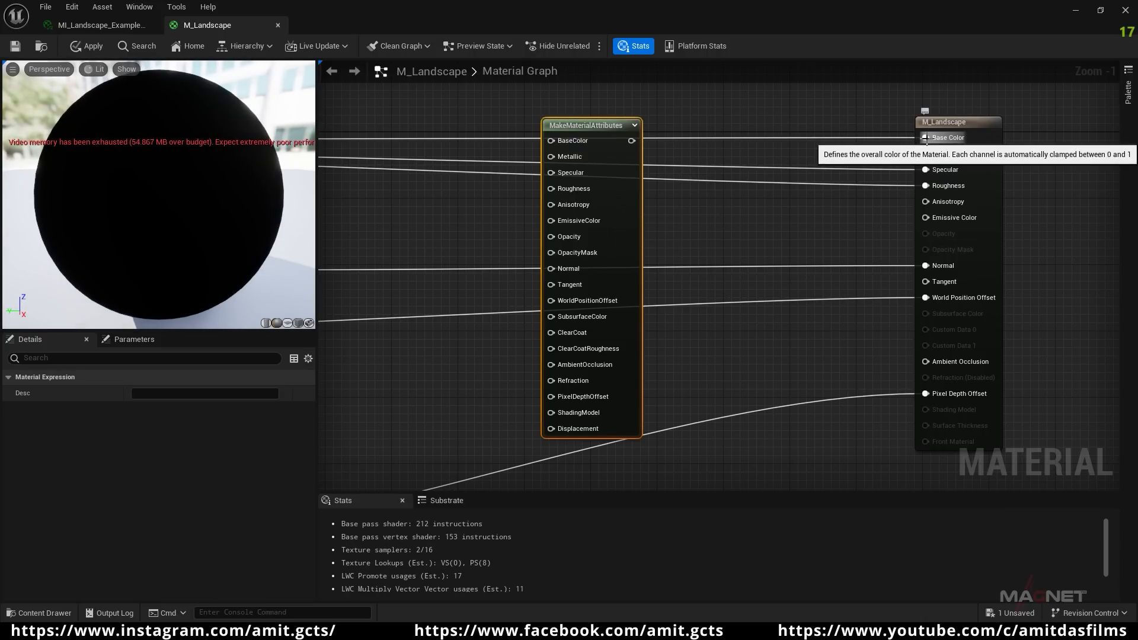
- Transfer the result node's Base Color, Specular, Roughness, Normal, World Position Offset and Pixel Depth Offset connections to the matching MakeMaterialAttributes inputs
left_click_drag(926, 143, 552, 142, "ctrl")
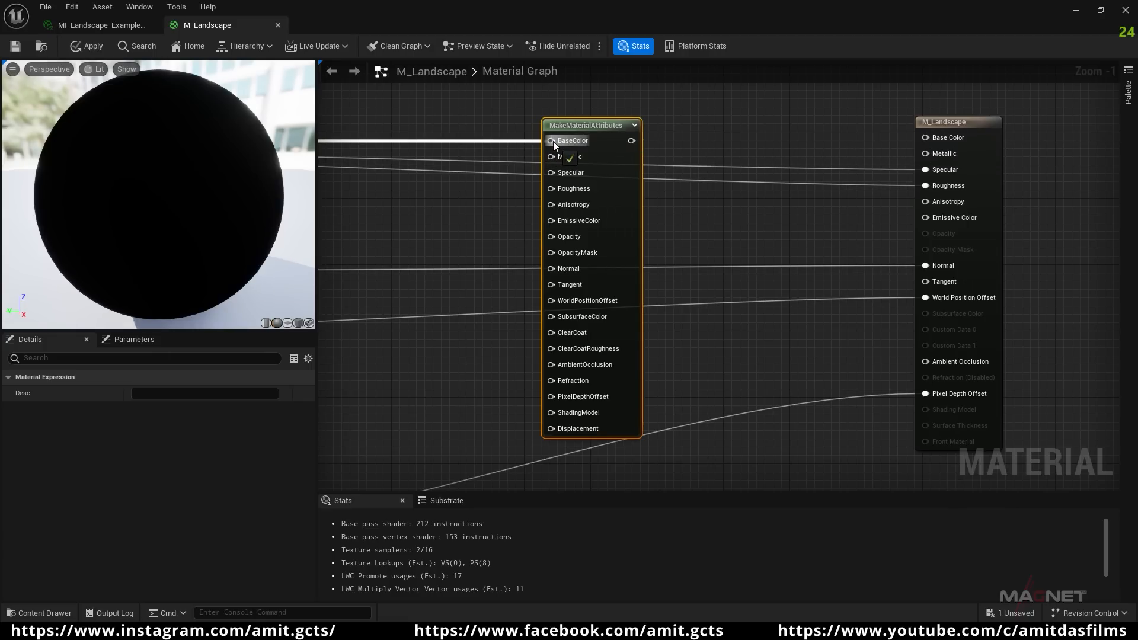
left_click_drag(928, 169, 550, 172, "ctrl")
left_click_drag(926, 186, 550, 188, "ctrl")
left_click_drag(926, 265, 550, 268, "ctrl")
left_click_drag(926, 298, 551, 301, "ctrl")
left_click_drag(925, 394, 551, 397, "ctrl")
- Shift MakeMaterialAttributes toward the existing nodes, add a BreakMaterialAttributes node and feed it from the MakeMaterialAttributes output
left_click_drag(593, 125, 478, 122)
left_click(592, 155)
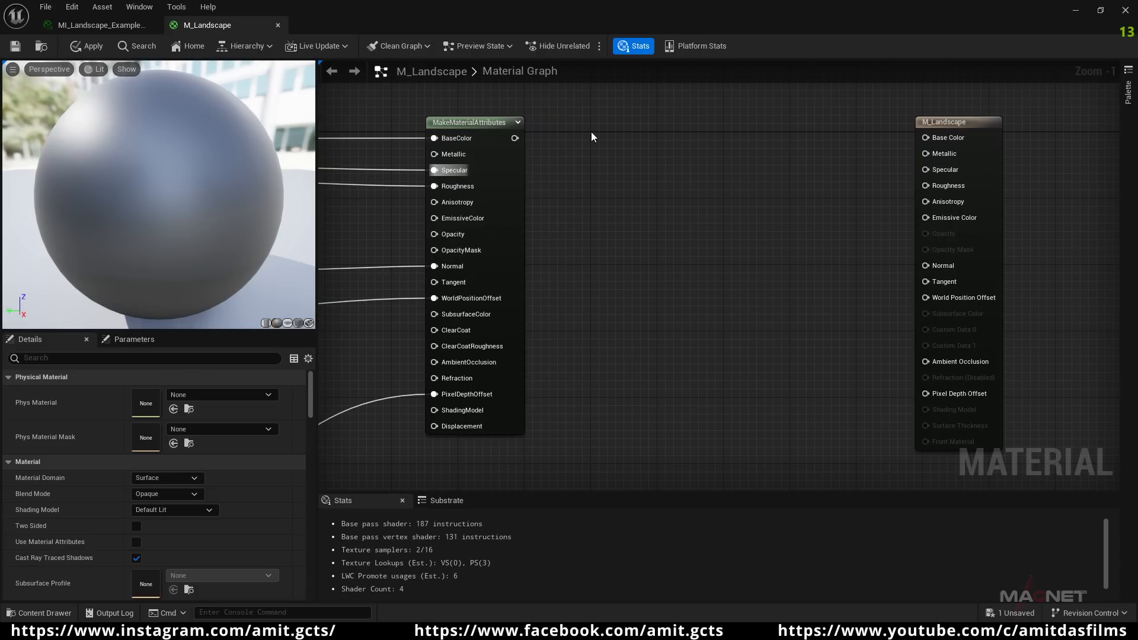
right_click(592, 134)
type("break")
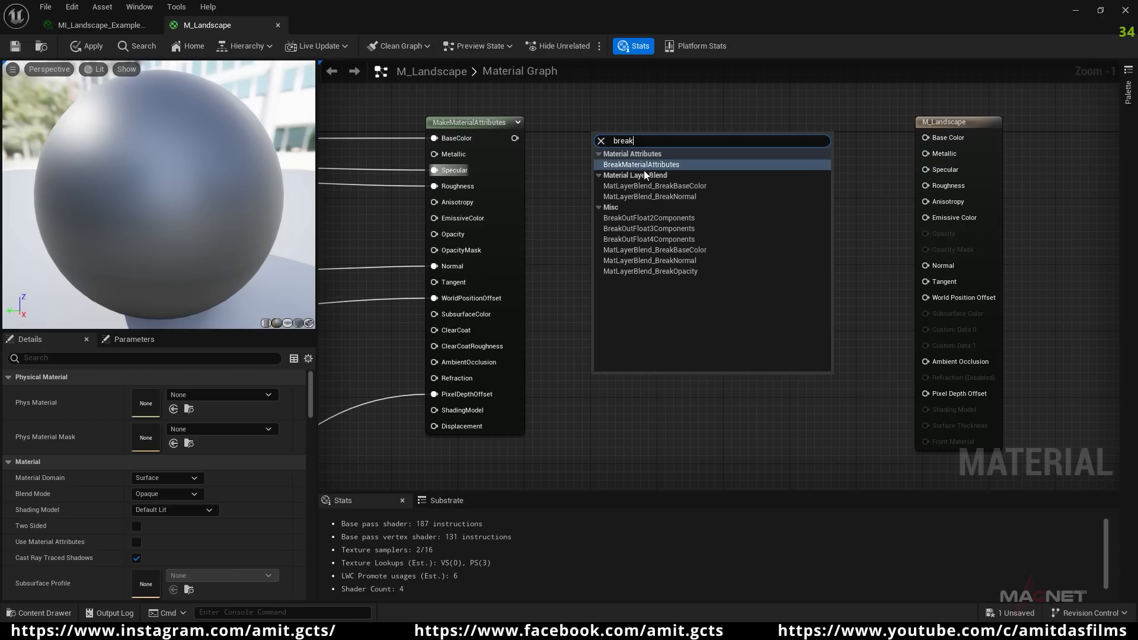
left_click(645, 166)
left_click_drag(515, 138, 575, 162)
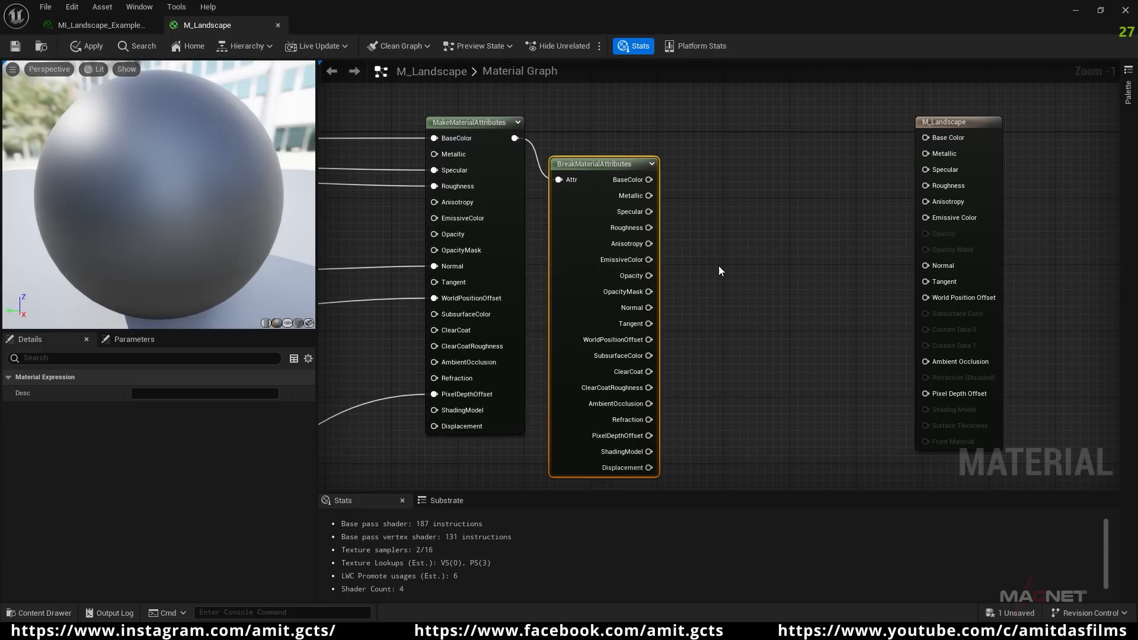
- Add the Dynamic_Landscape_Weather_Effects function node beside BreakMaterialAttributes
right_click(720, 206)
type("dynam")
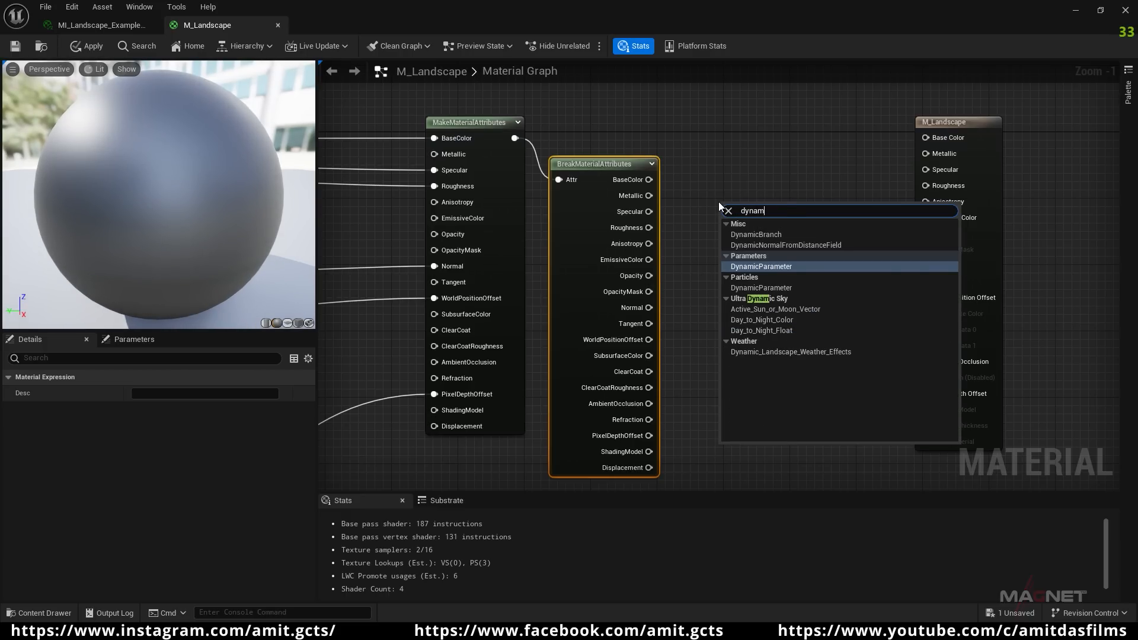
left_click(771, 351)
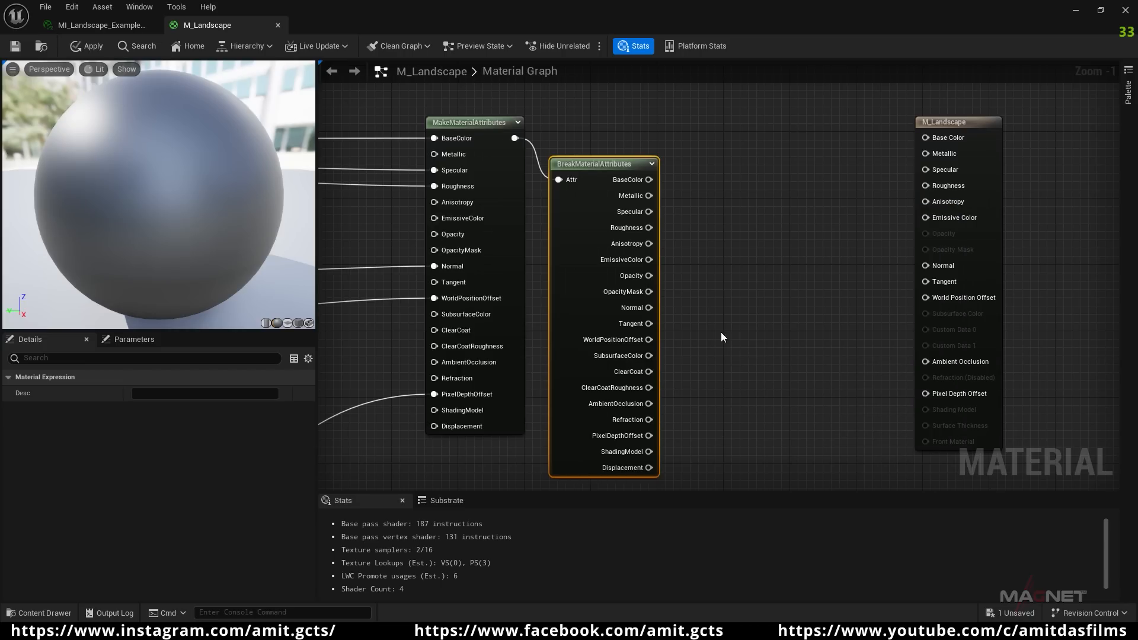
left_click_drag(763, 215, 727, 180)
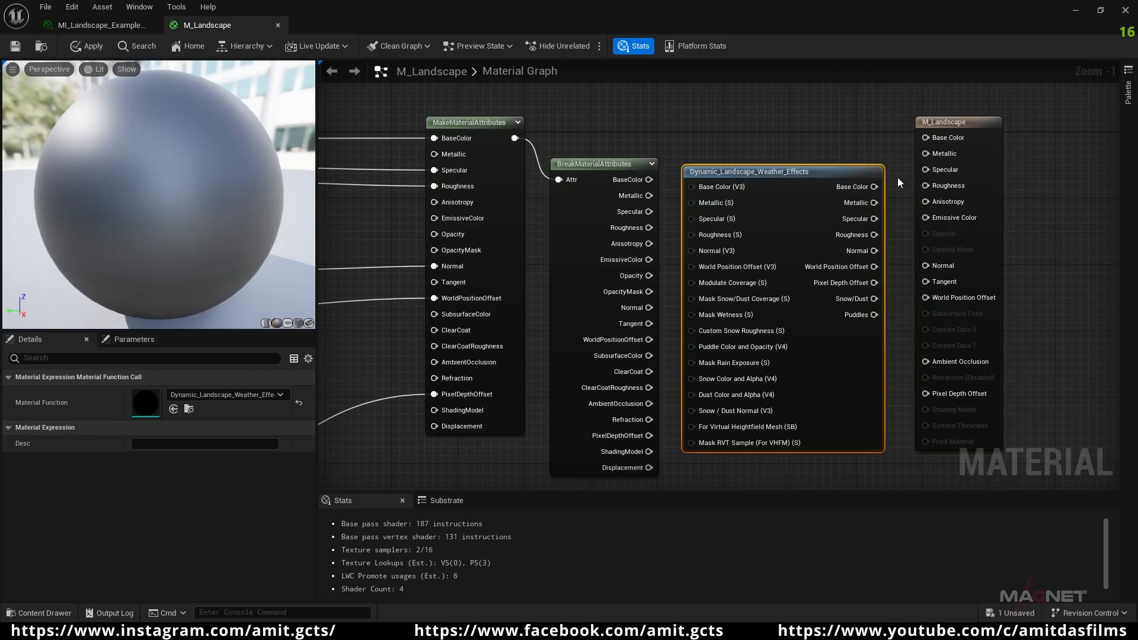
- Make room before the result node and connect BreakMaterialAttributes' BaseColor, Metallic, Specular, Roughness and Normal outputs to the weather effects node
left_click_drag(948, 122, 1014, 97)
left_click_drag(651, 180, 693, 234)
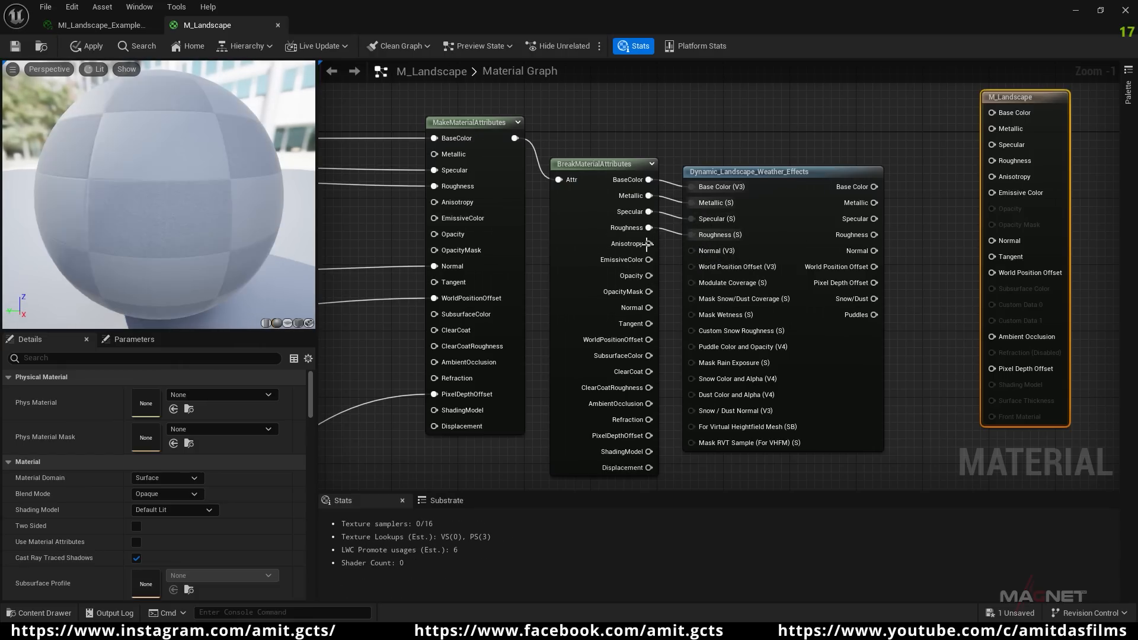
left_click_drag(650, 308, 693, 251)
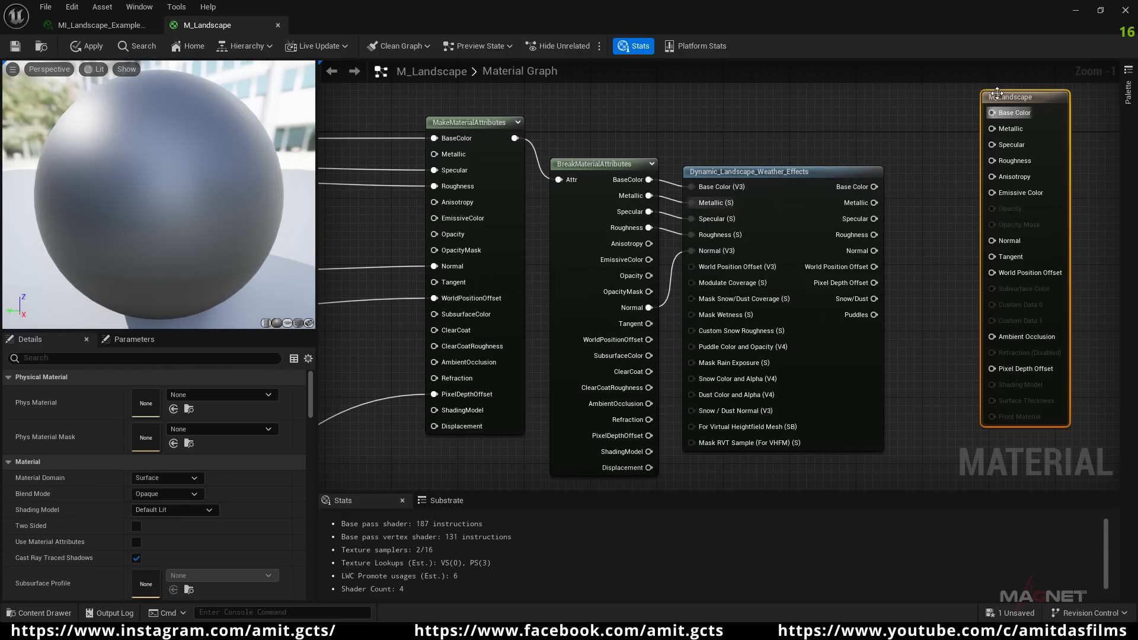
- Add a SetMaterialAttributes node before the result node and connect the MakeMaterialAttributes output to its MaterialAttributes input
left_click_drag(997, 93, 1047, 93)
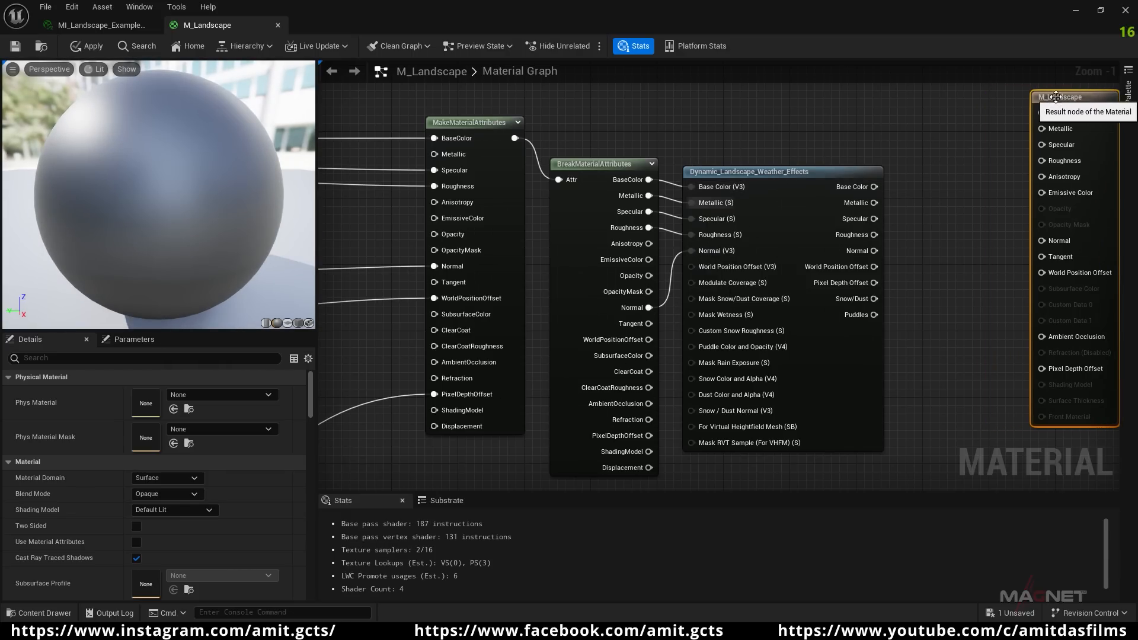
right_click(921, 131)
type("set")
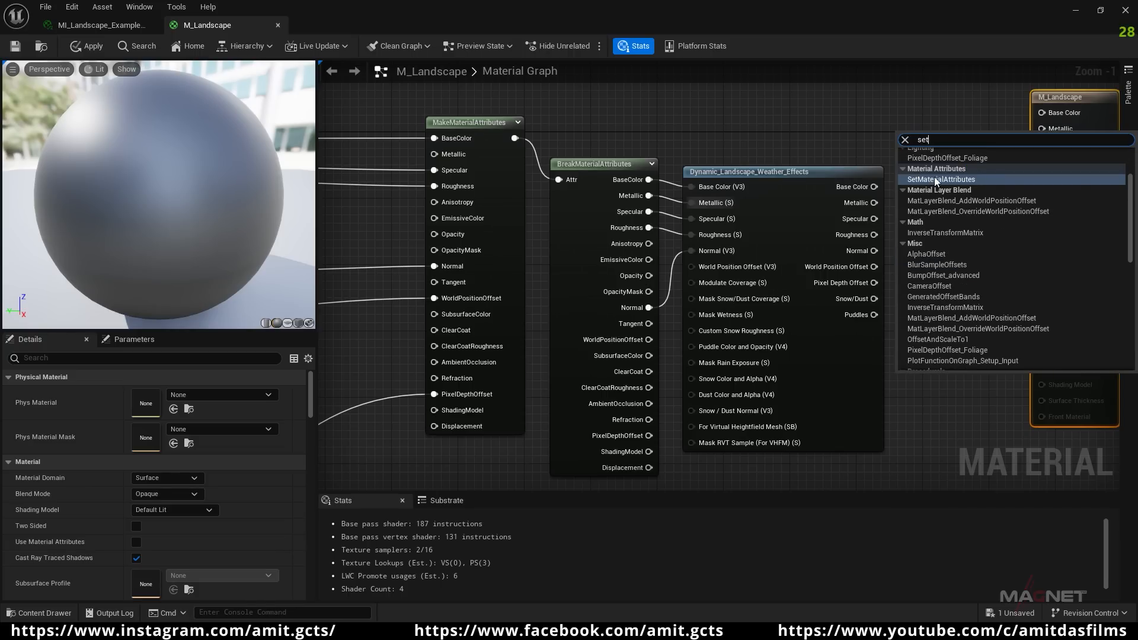
left_click(935, 180)
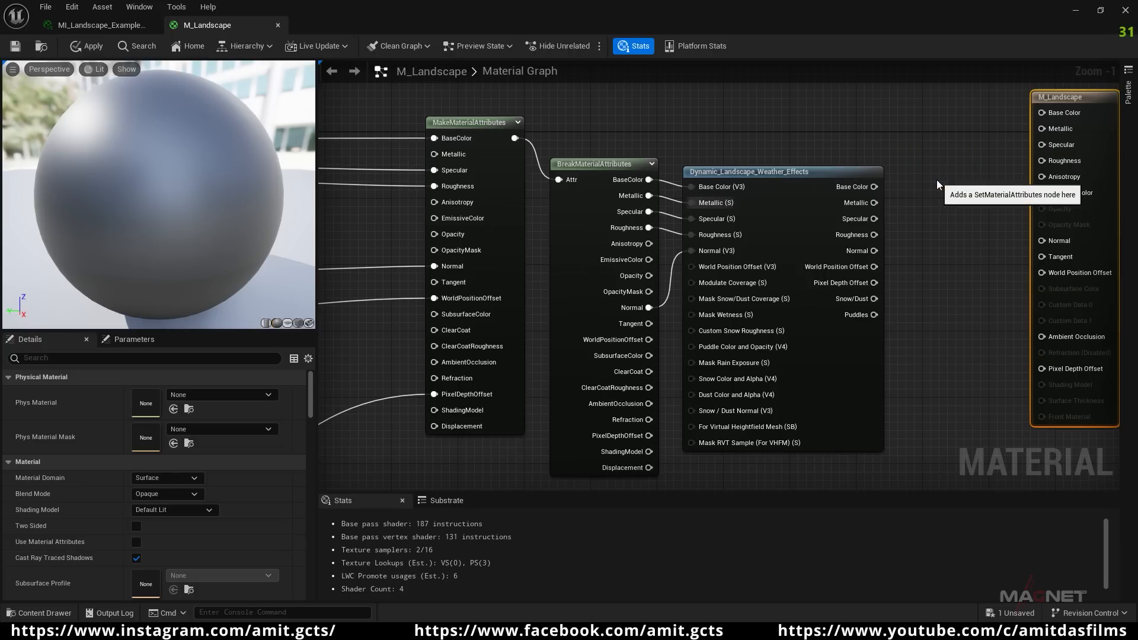
left_click_drag(937, 126, 929, 118)
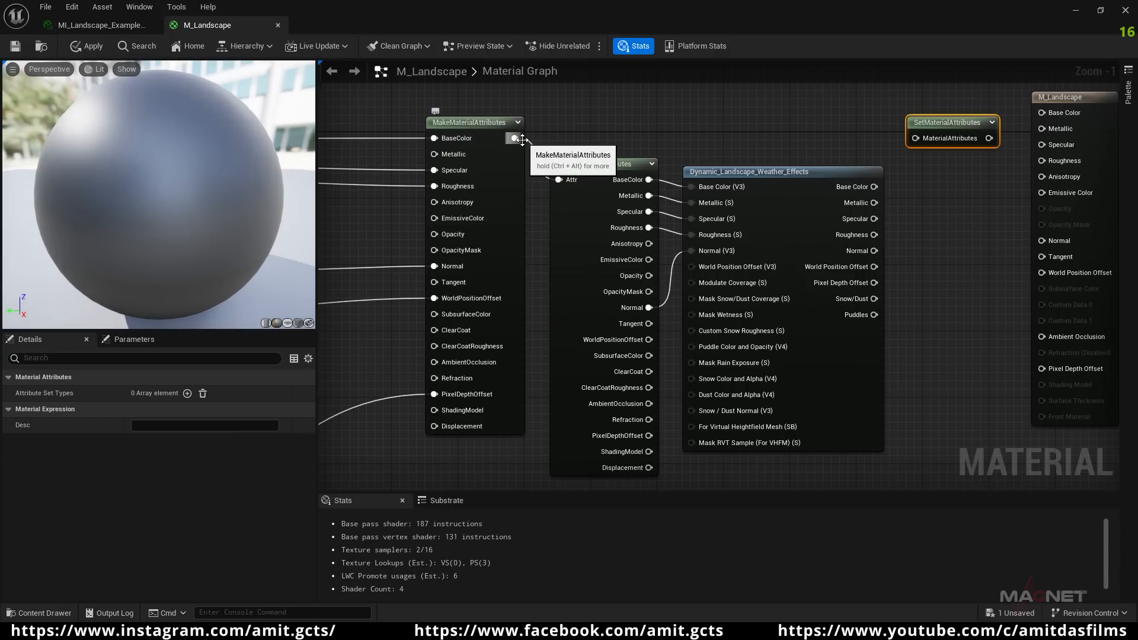
left_click_drag(515, 138, 955, 116)
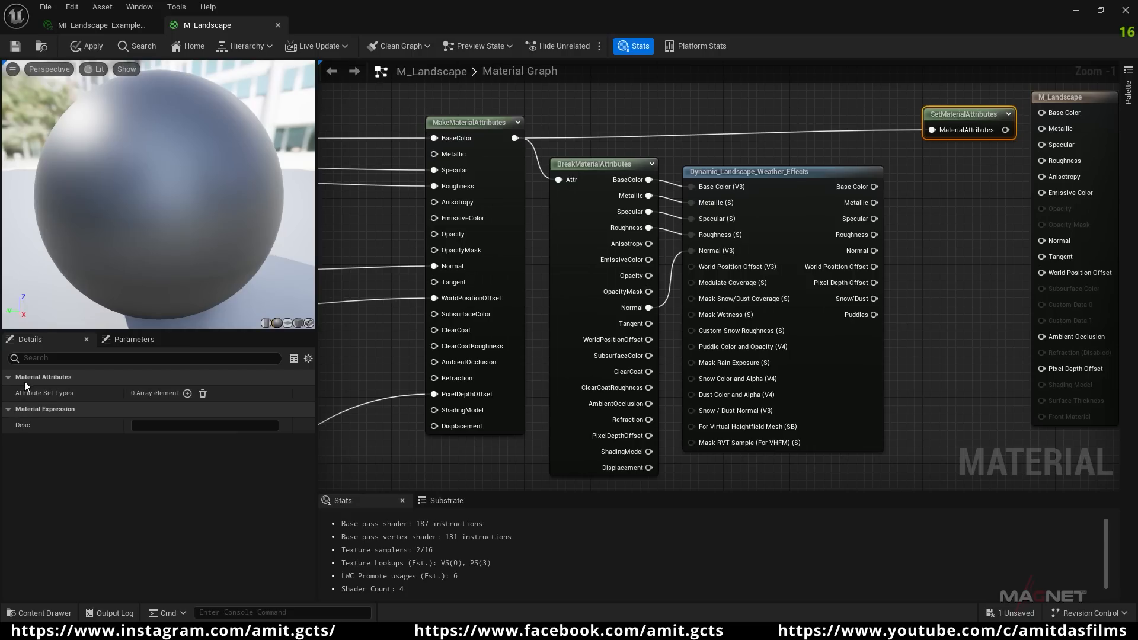
- Add seven attribute set type elements to the SetMaterialAttributes node
left_click(186, 394)
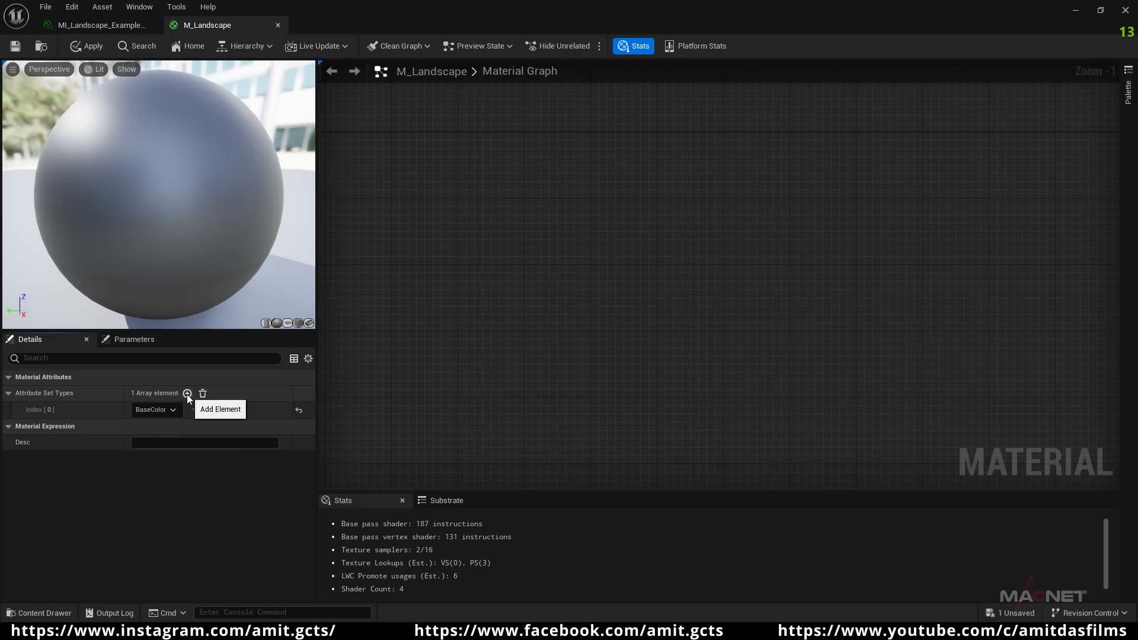
left_click(187, 393)
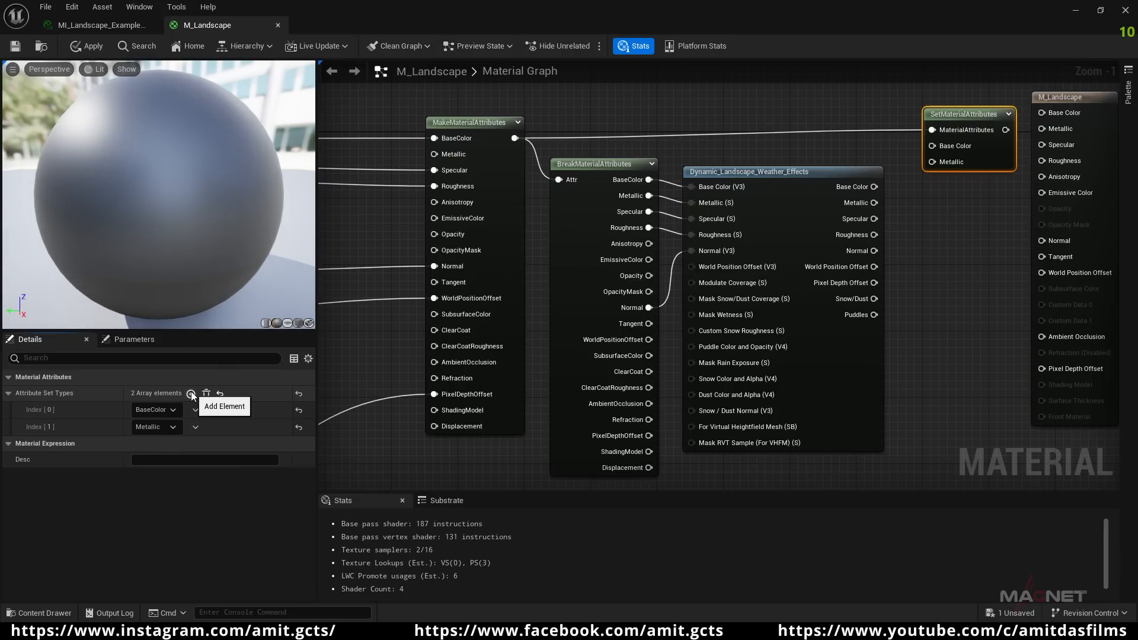
left_click(191, 393)
left_click(191, 394)
left_click(191, 394)
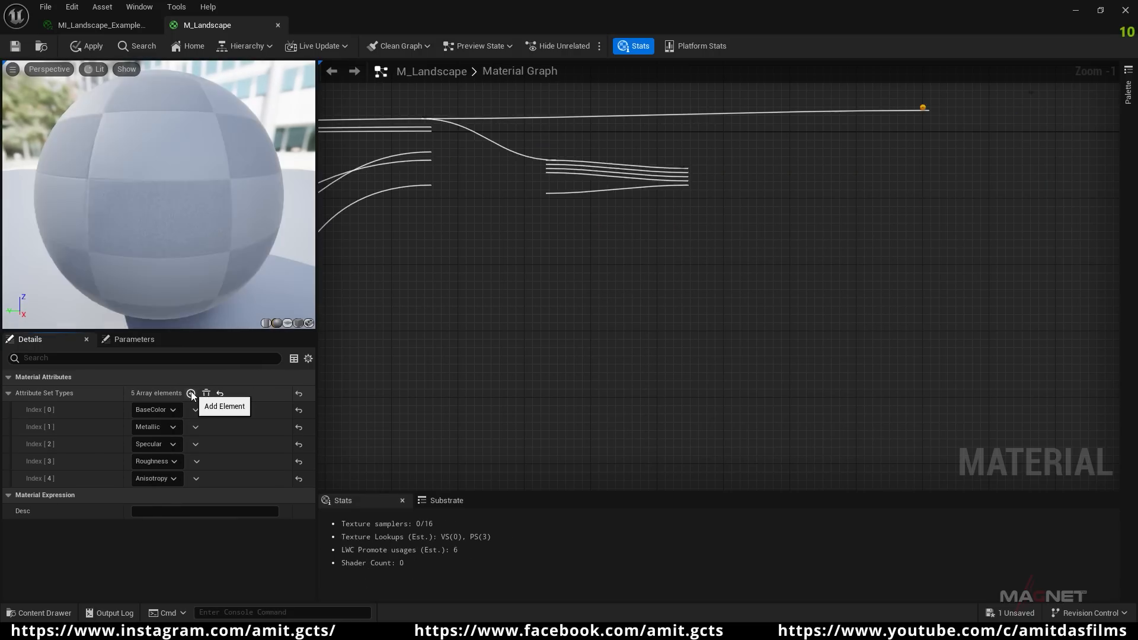
left_click(191, 394)
left_click(191, 394)
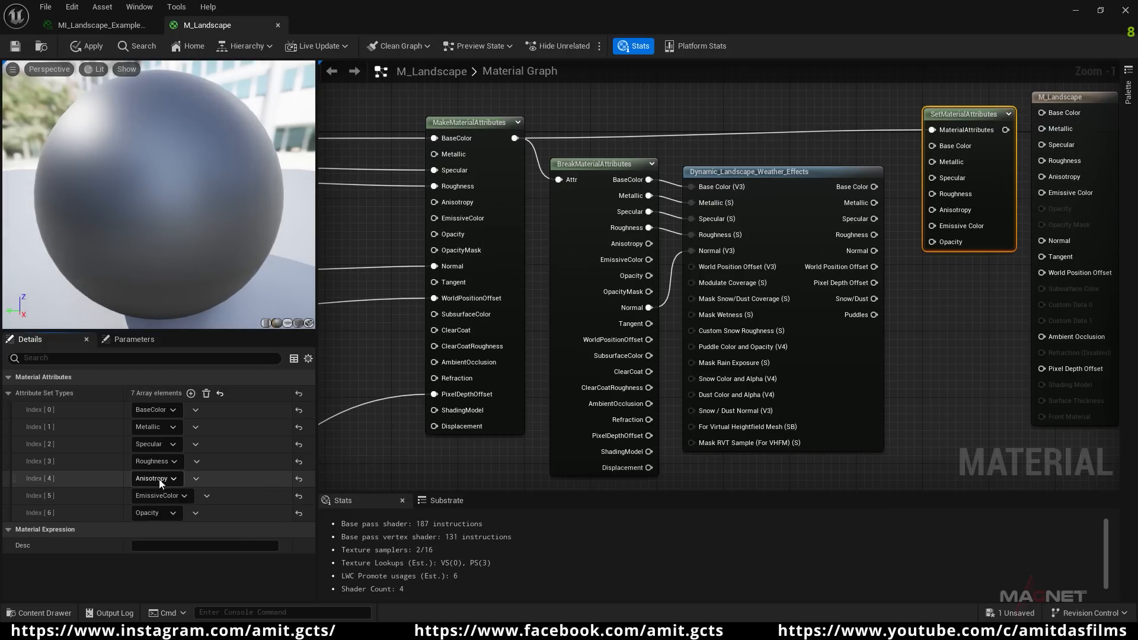
- Set the last three attribute types of SetMaterialAttributes to Normal, WorldPositionOffset and PixelDepthOffset
left_click(172, 479)
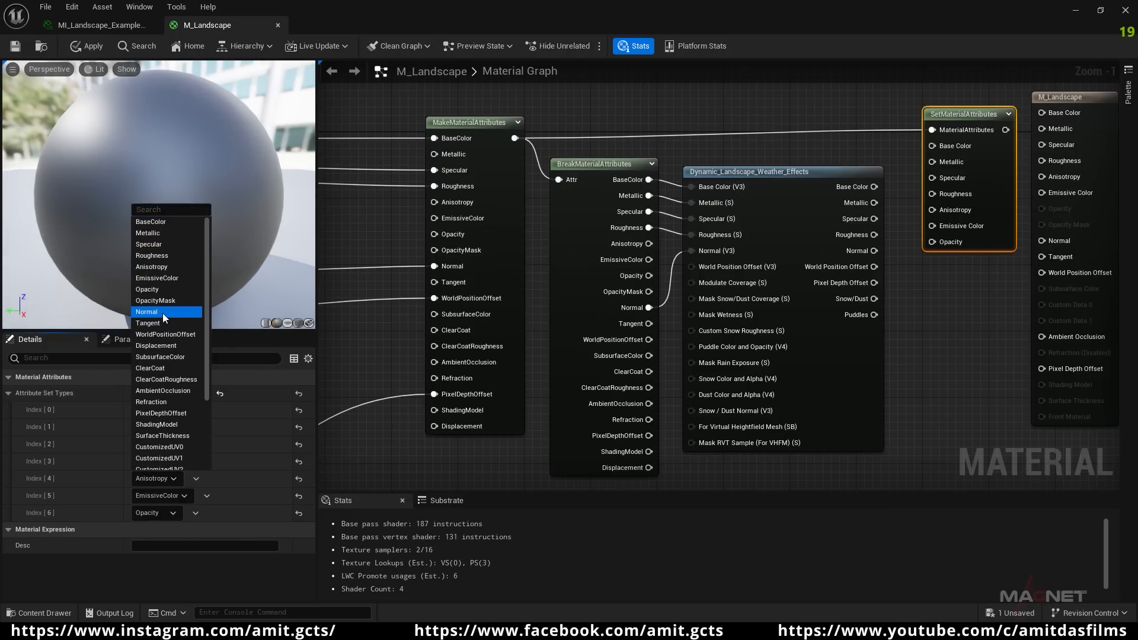
left_click(162, 313)
left_click(183, 495)
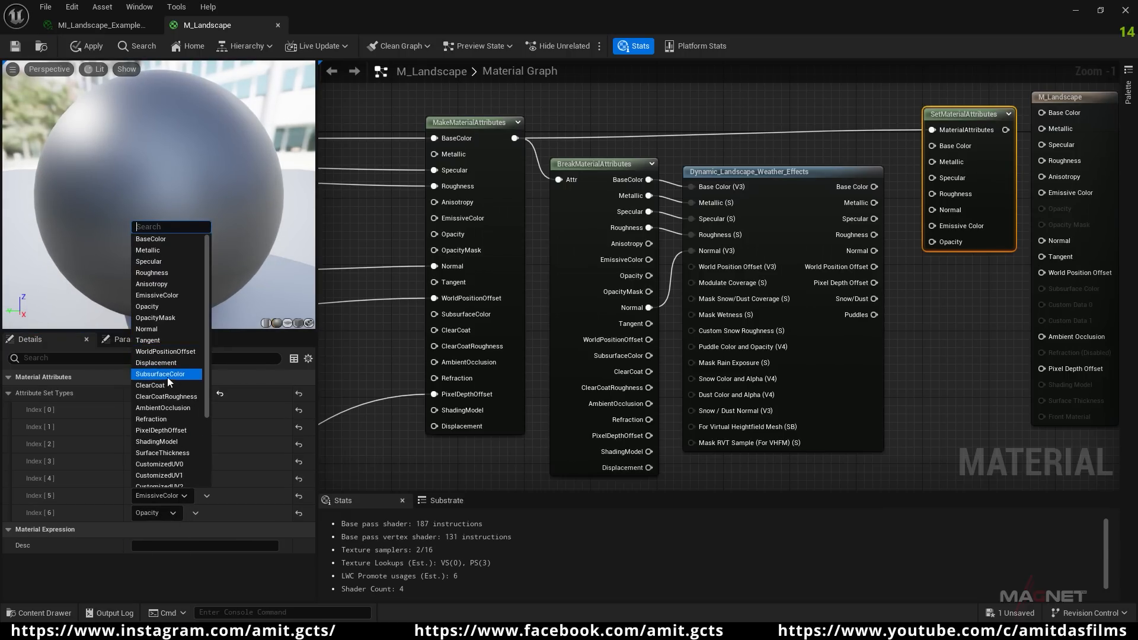
left_click(179, 351)
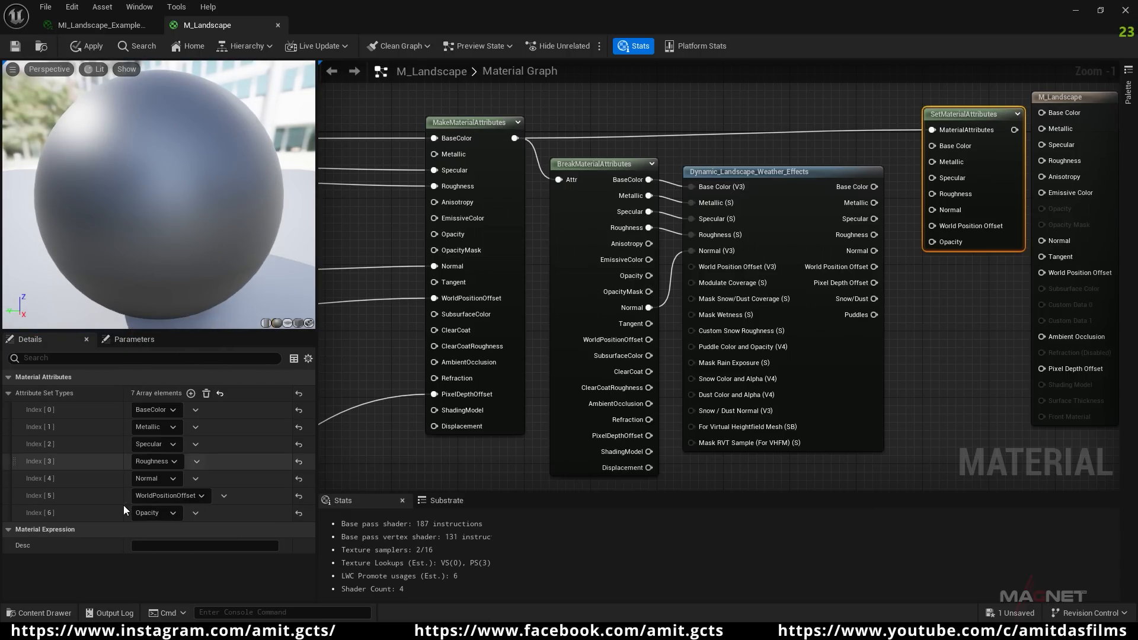
left_click(173, 513)
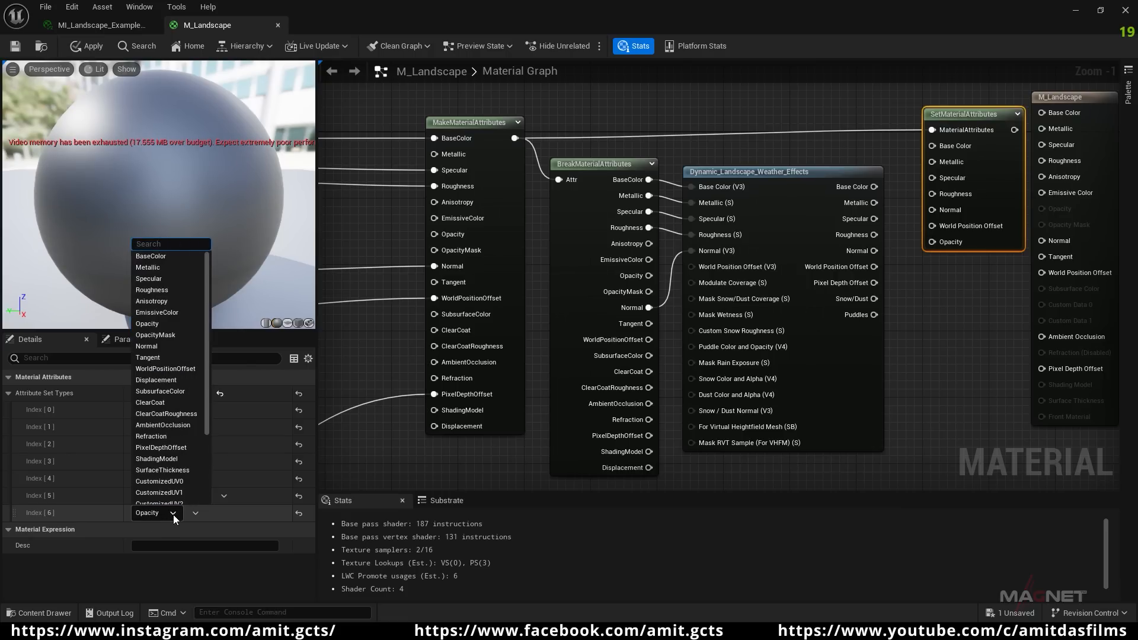
left_click(174, 448)
- Connect the weather effects node's outputs from Base Color through Pixel Depth Offset to the matching SetMaterialAttributes inputs
left_click_drag(874, 187, 933, 146)
left_click_drag(874, 203, 932, 161)
left_click_drag(874, 219, 932, 194)
left_click_drag(874, 251, 933, 210)
left_click_drag(874, 266, 932, 242)
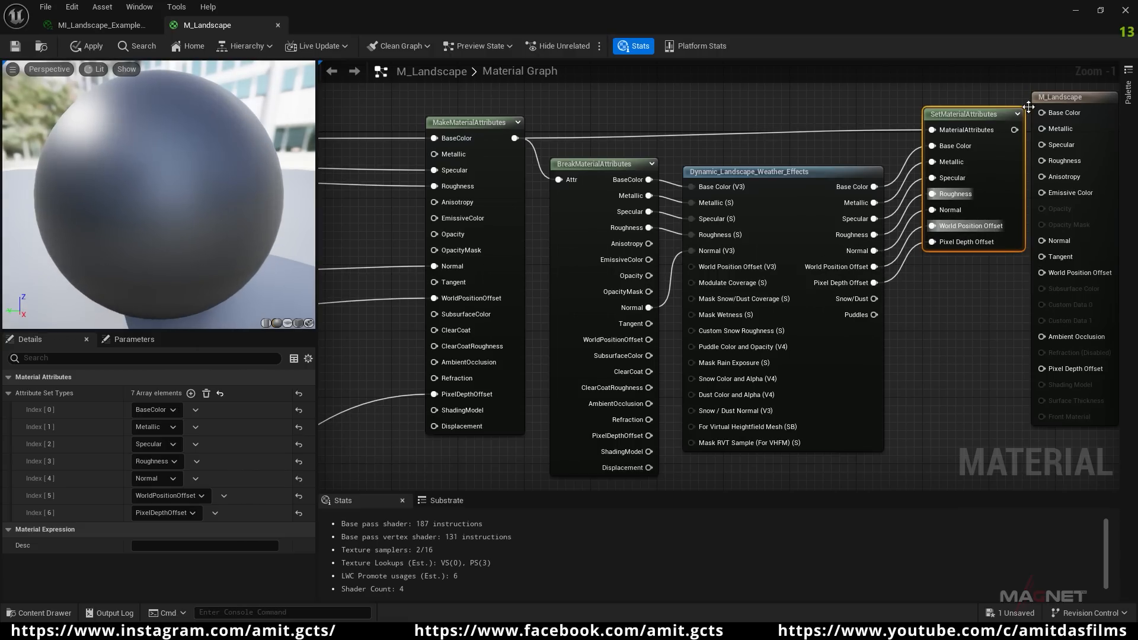
- Enable Use Material Attributes for M_Landscape, connect SetMaterialAttributes to its Material Attributes input and apply the material
left_click_drag(1054, 99, 1070, 99)
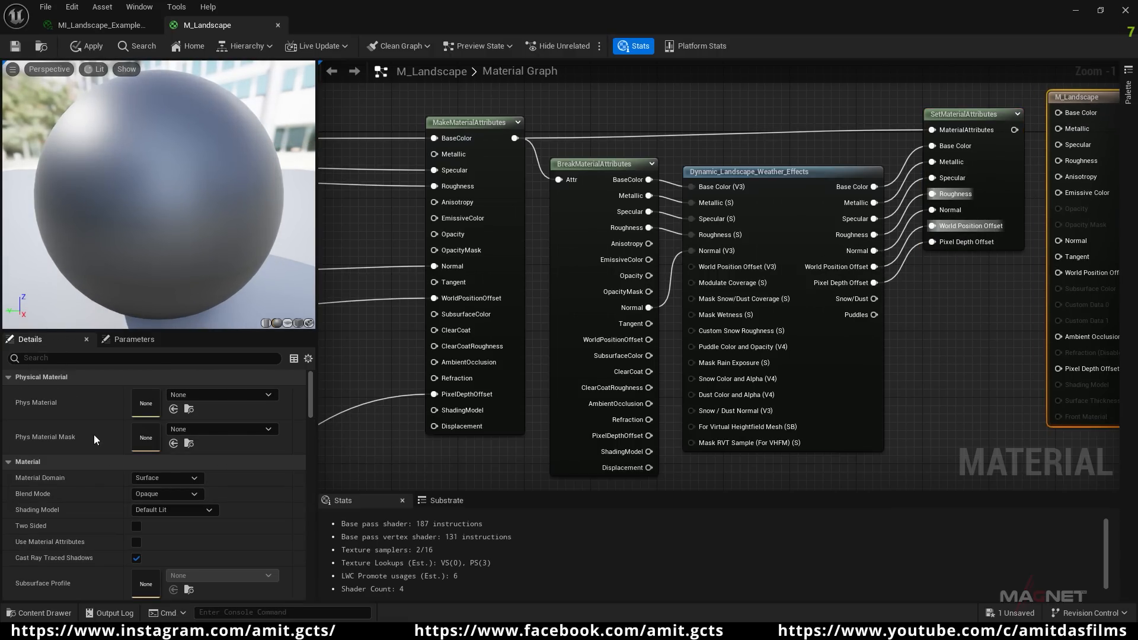
left_click(137, 542)
right_click_drag(1065, 207, 846, 239)
left_click_drag(856, 127, 946, 147)
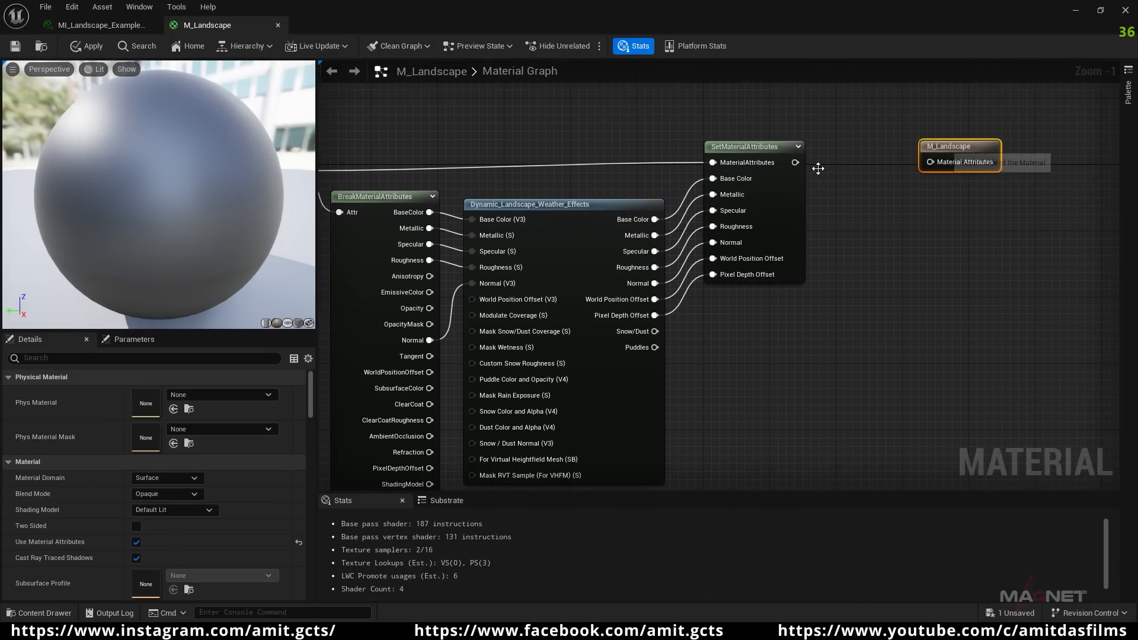
left_click_drag(795, 162, 925, 167)
left_click_drag(933, 164, 931, 162)
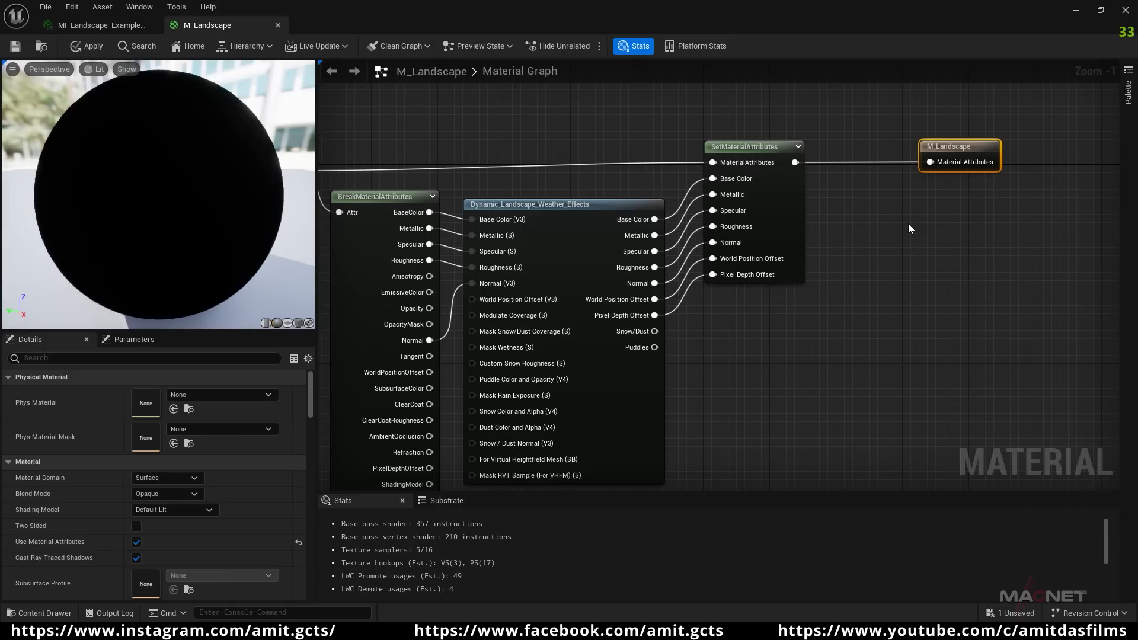
left_click(87, 46)
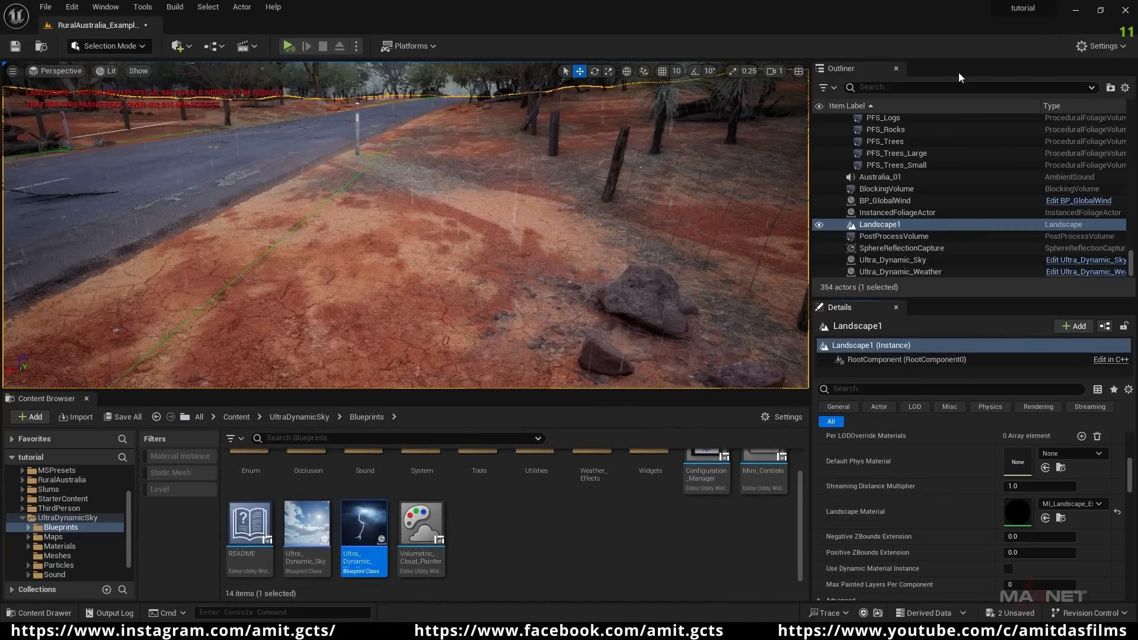
- Select the Ultra_Dynamic_Weather actor in the level and turn on Enable Dynamic Landscape Weather Effects
right_click_drag(374, 295, 337, 283)
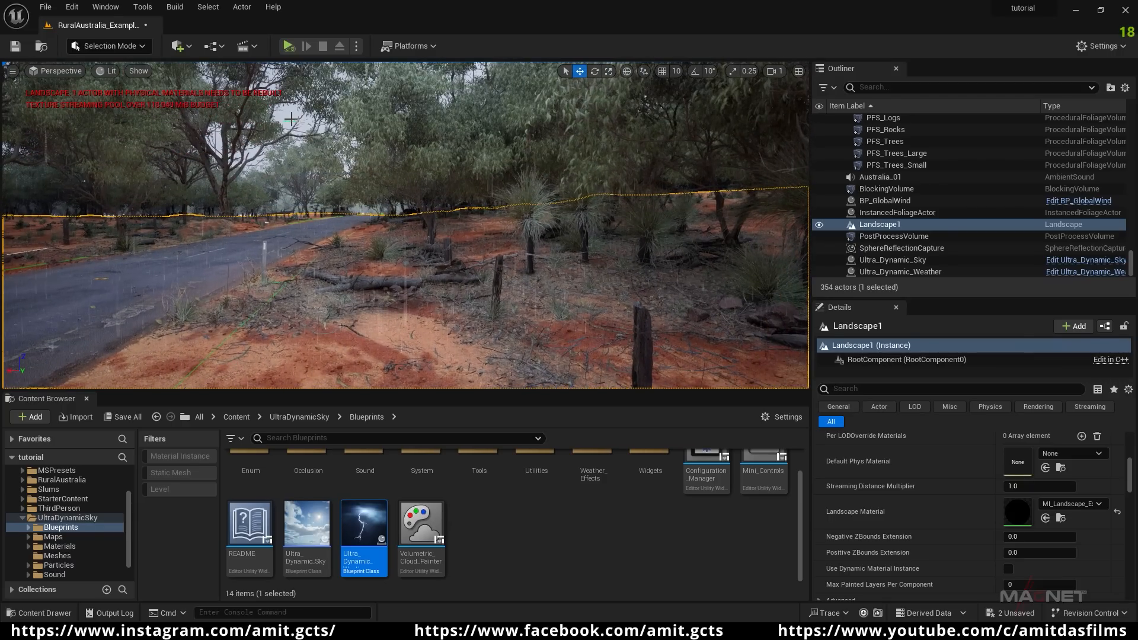
left_click(898, 272)
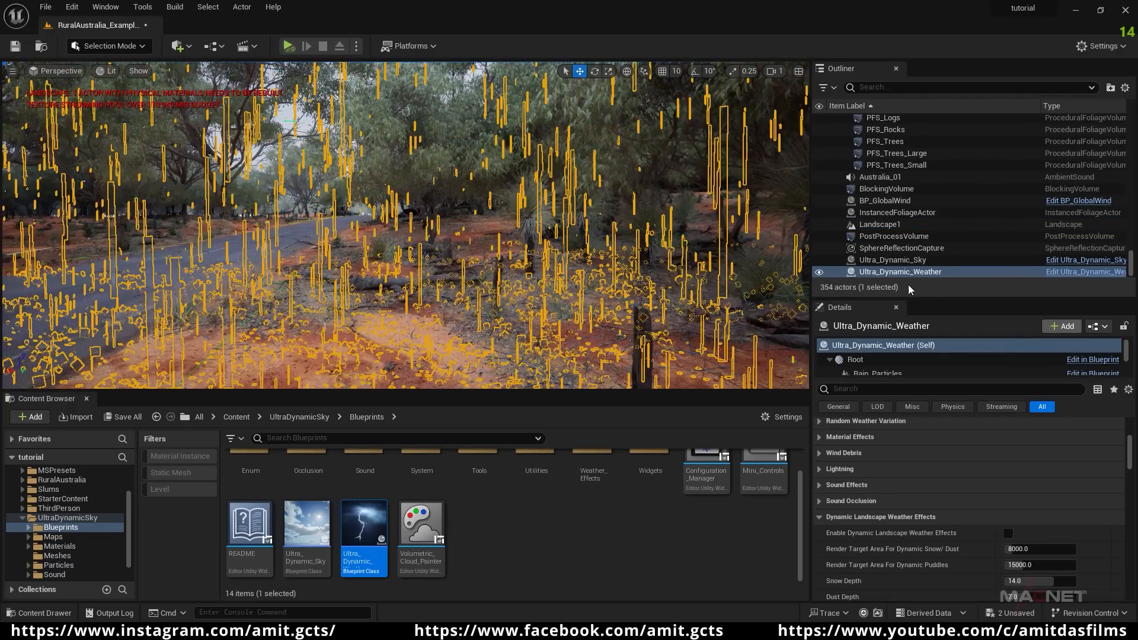
scroll(872, 549, "down", 3)
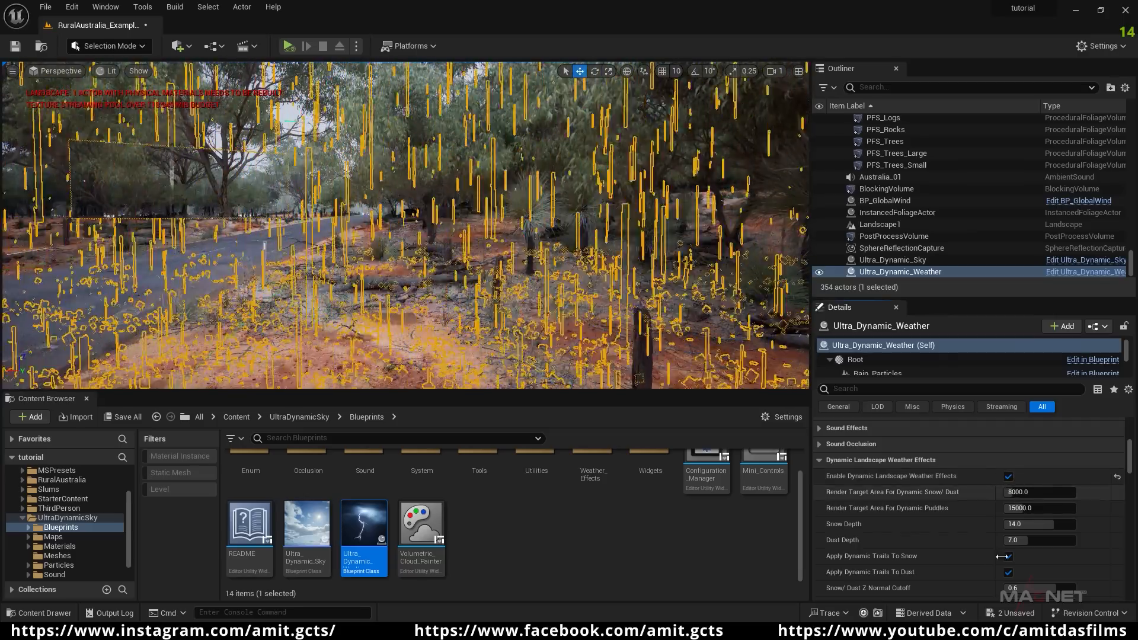
scroll(906, 524, "down", 3)
scroll(933, 537, "down", 5)
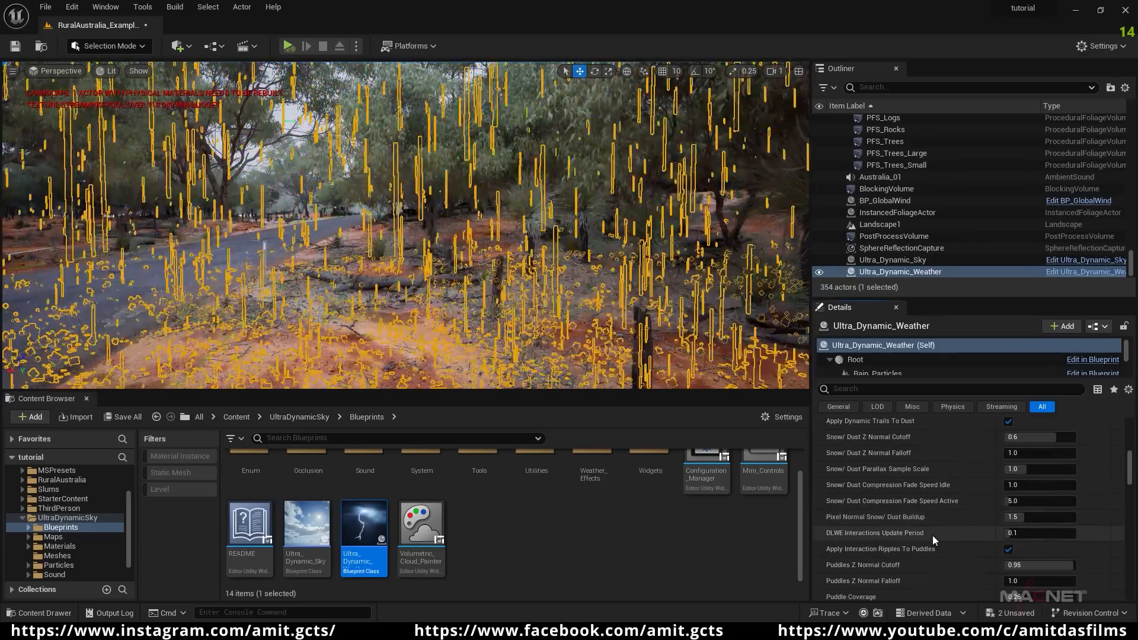
- Set Puddle Coverage of Ultra_Dynamic_Weather to 0.764 and turn off Game View in the viewport
scroll(933, 535, "down", 1)
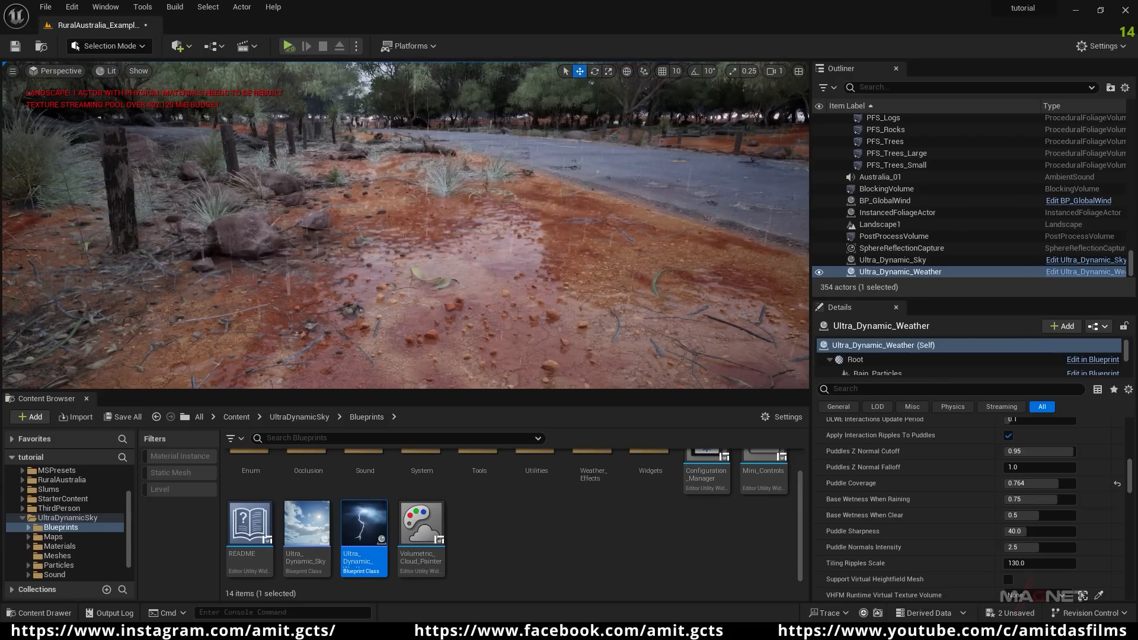
left_click(379, 105)
key("g")
right_click_drag(380, 105, 332, 95)
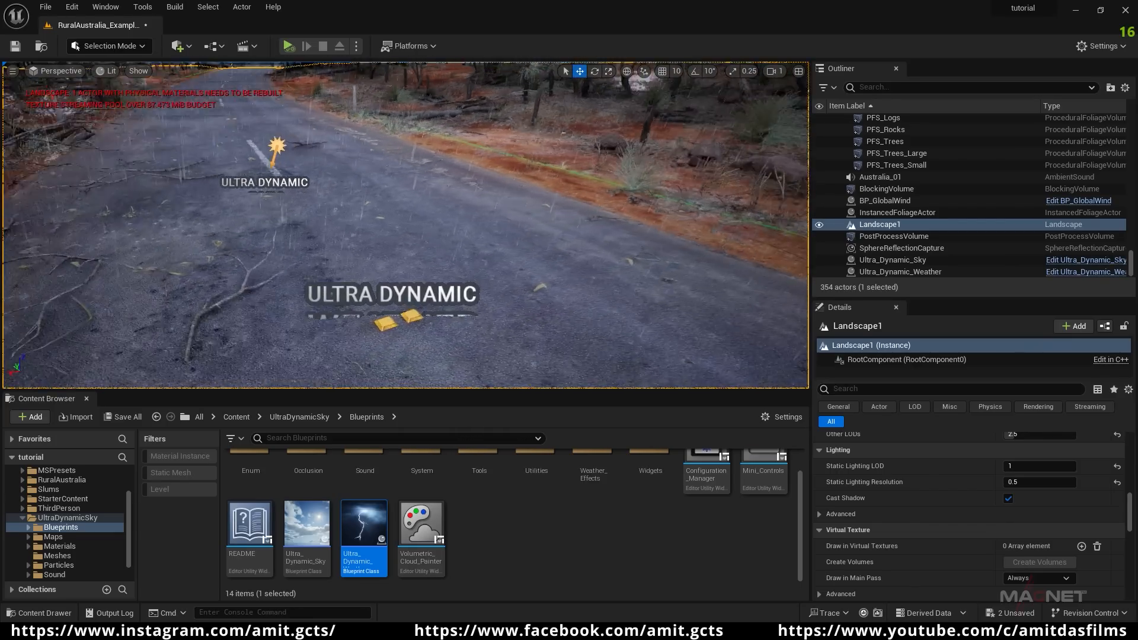
- Examine the asphalt road's surface in the rain from several viewpoints
left_click(327, 300)
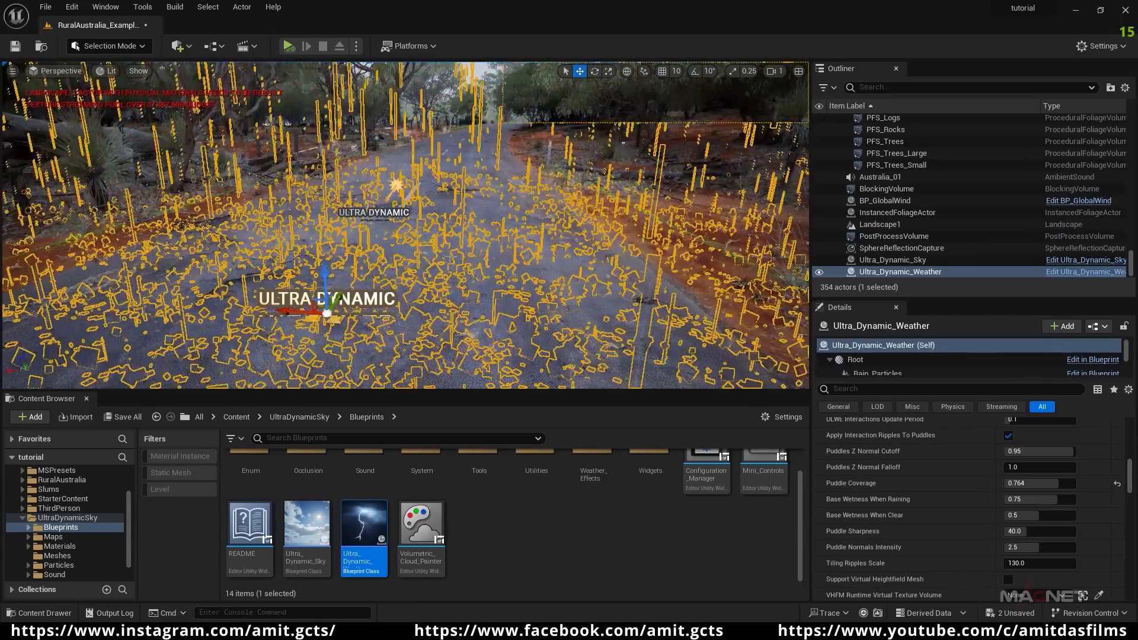
left_click(451, 255)
key("s")
right_click_drag(490, 298, 420, 302)
key("w")
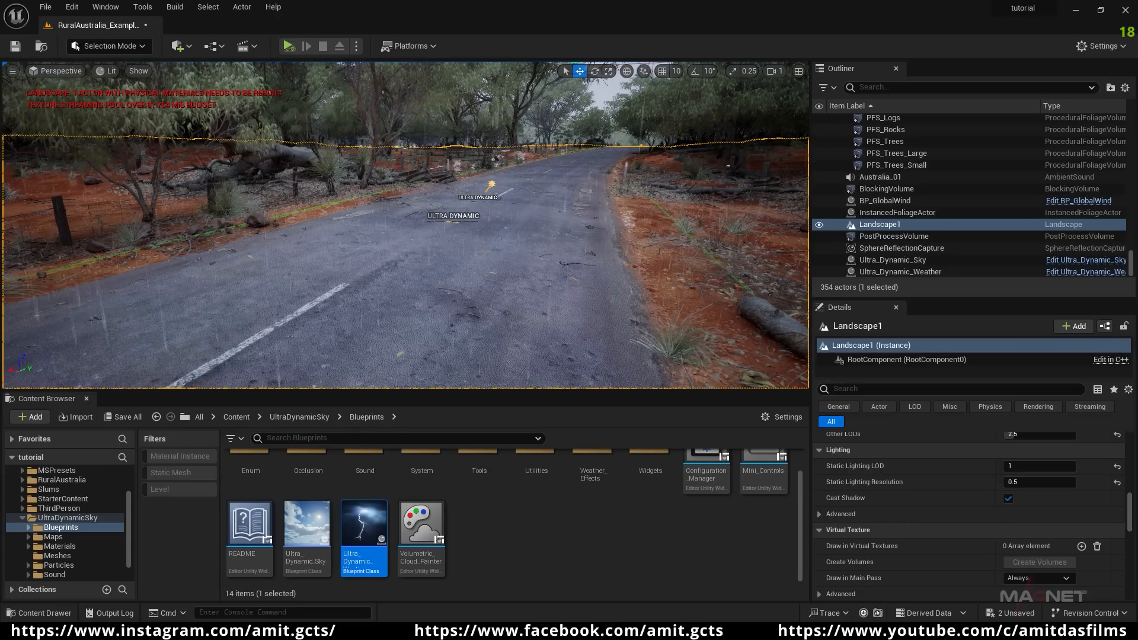
- Switch to Landscape mode with the spline management tool and select the road's spline segment
left_click(109, 45)
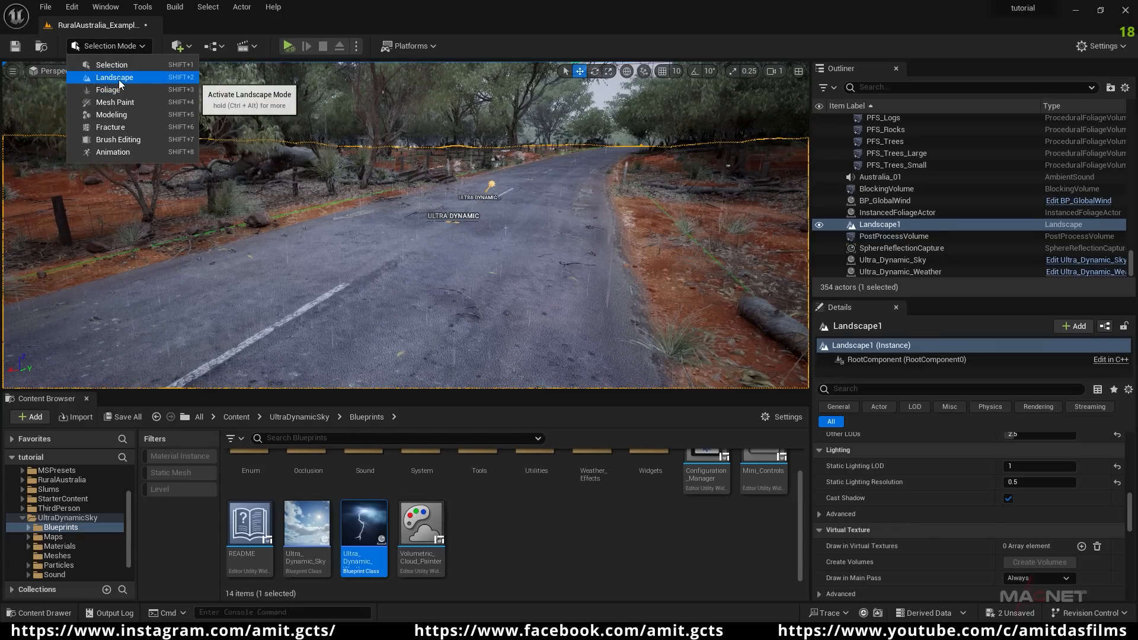
left_click(119, 81)
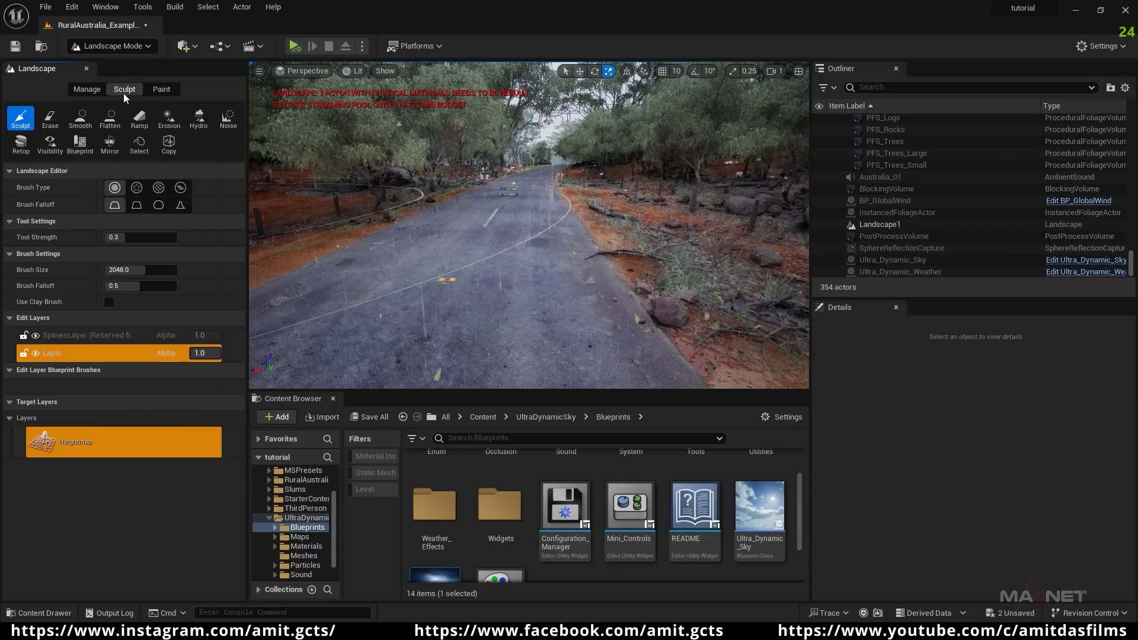
left_click(87, 90)
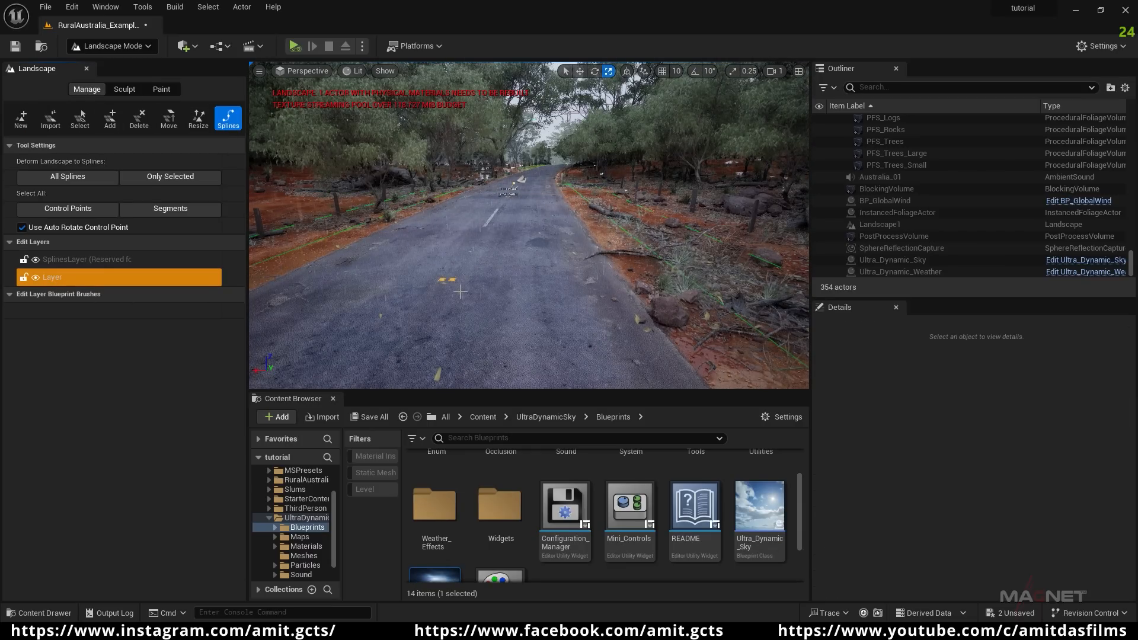
left_click(500, 318)
key("d")
right_click_drag(492, 340, 483, 294)
key("s")
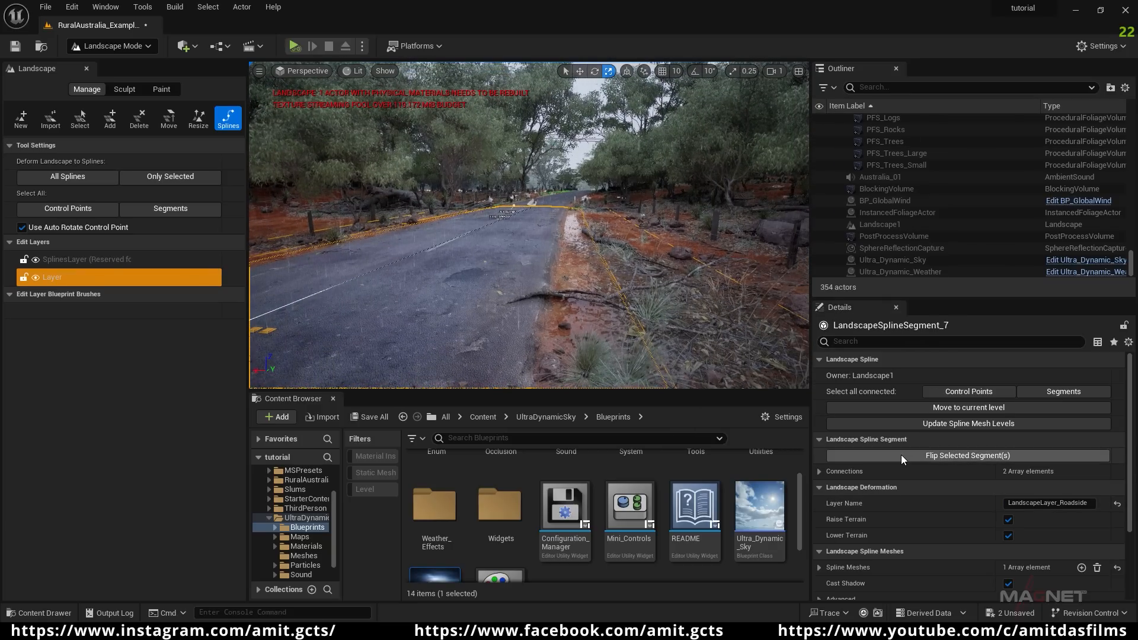
- Locate the segment's spline mesh SM_Road_Spline_01 in the Road_01 folder and open the M_Road_01 material
scroll(894, 471, "down", 3)
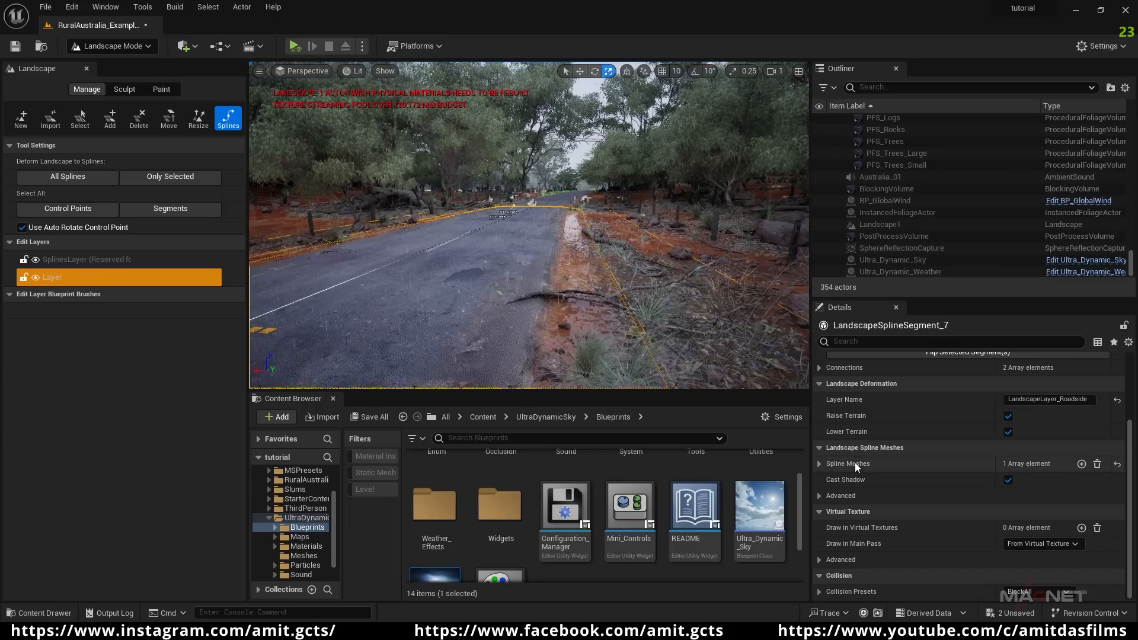
left_click(818, 463)
left_click(830, 480)
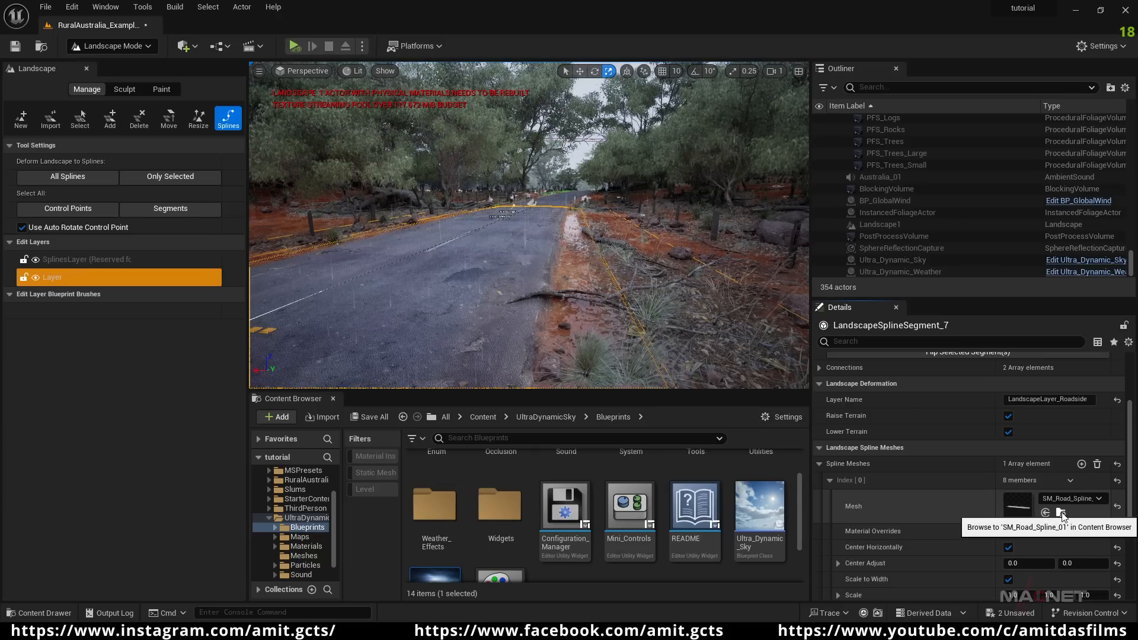
left_click(1061, 513)
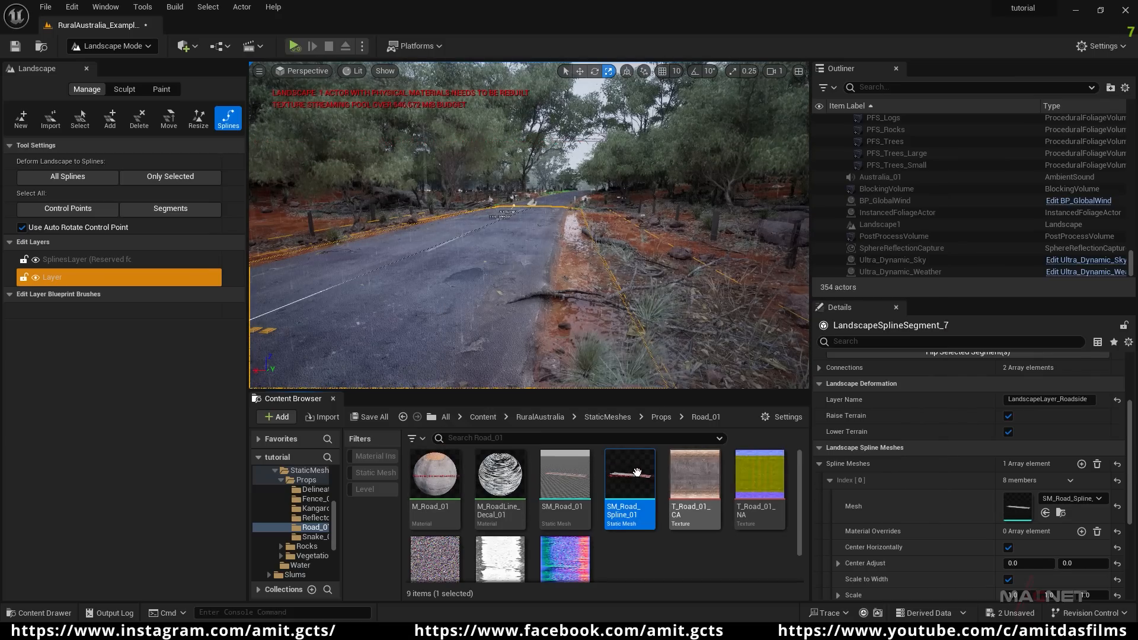
double_click(438, 474)
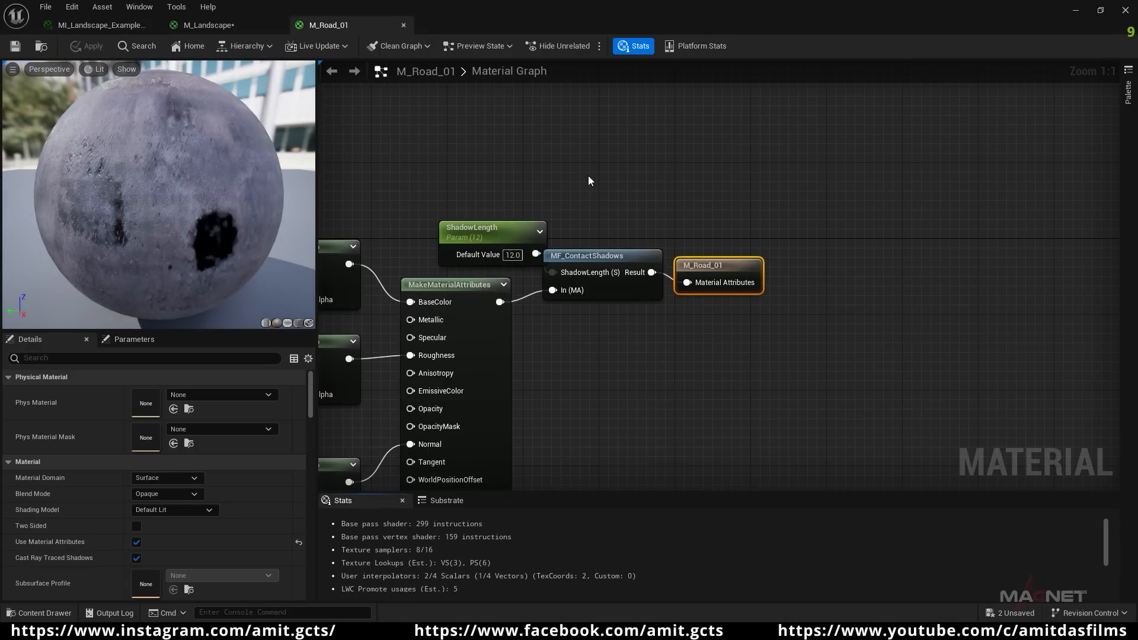
- Spread the M_Road_01 output, MF_ContactShadows and ShadowLength nodes away from MakeMaterialAttributes
right_click_drag(588, 175, 764, 152)
scroll(724, 334, "down", 3)
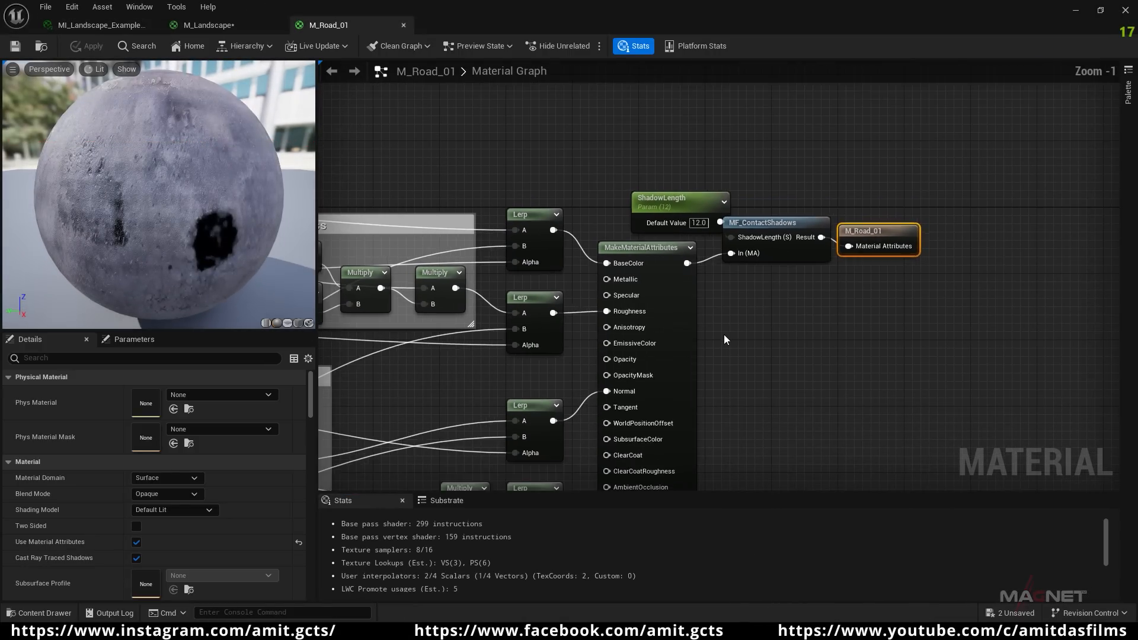
right_click_drag(815, 348, 614, 332)
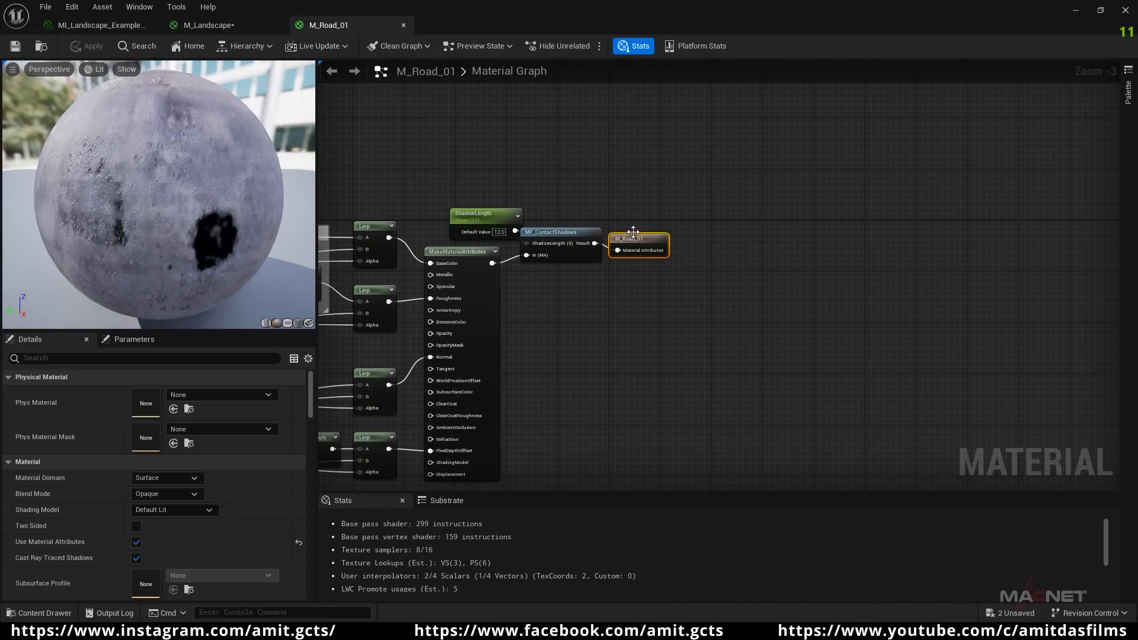
left_click_drag(628, 241, 909, 229)
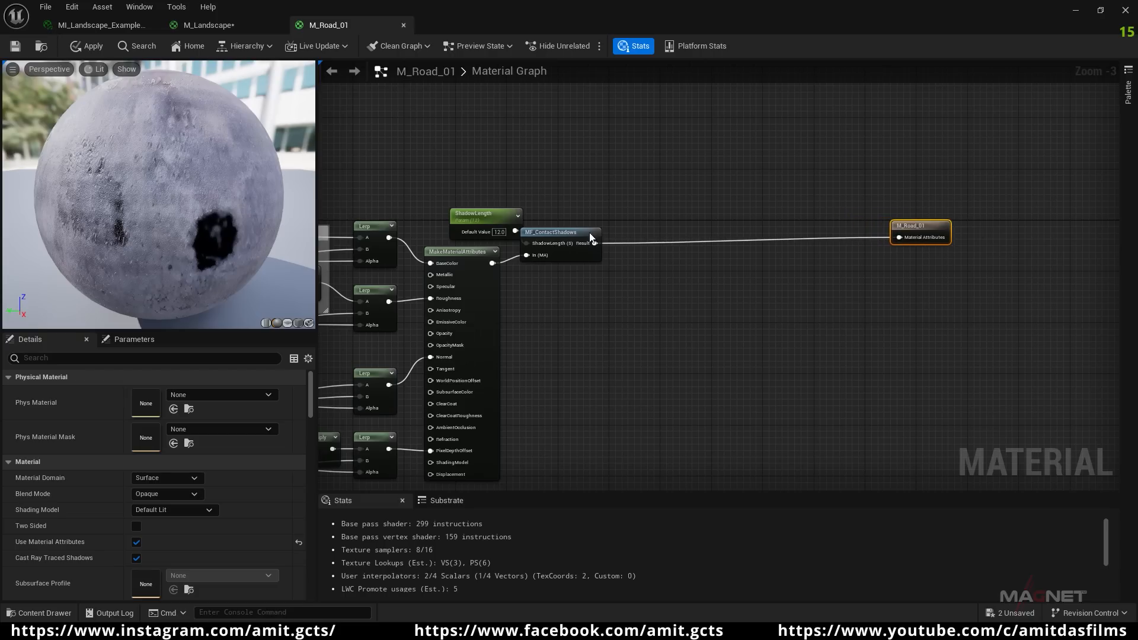
left_click_drag(559, 234, 683, 238)
left_click_drag(477, 215, 551, 170)
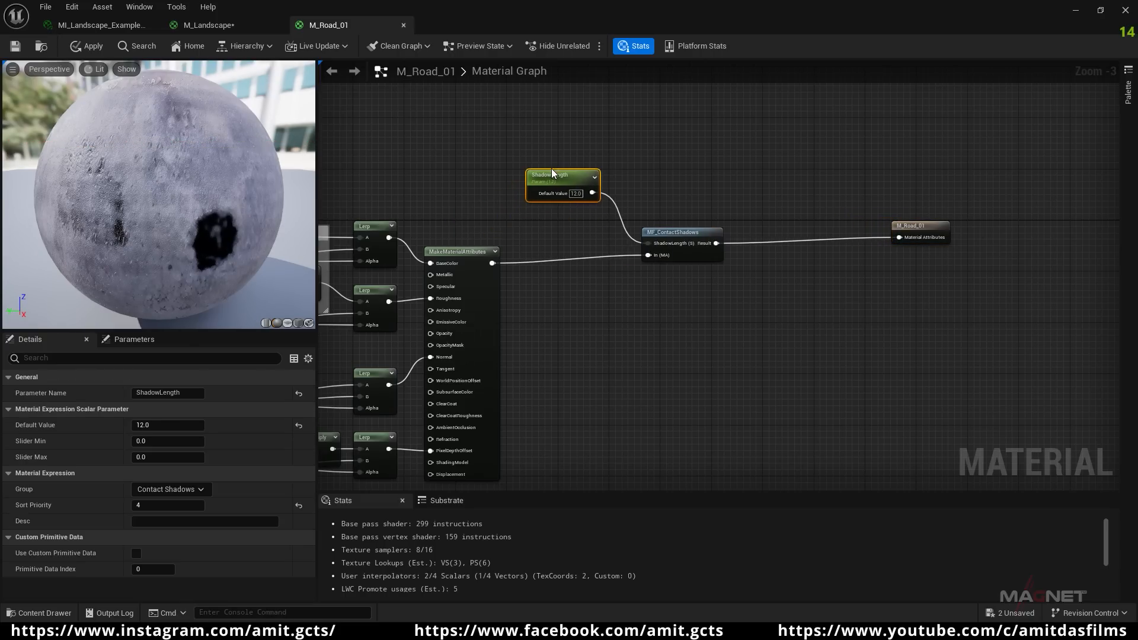
mouse_move(659, 242)
left_mouse_down()
mouse_move(678, 236)
mouse_move(660, 236)
left_mouse_up()
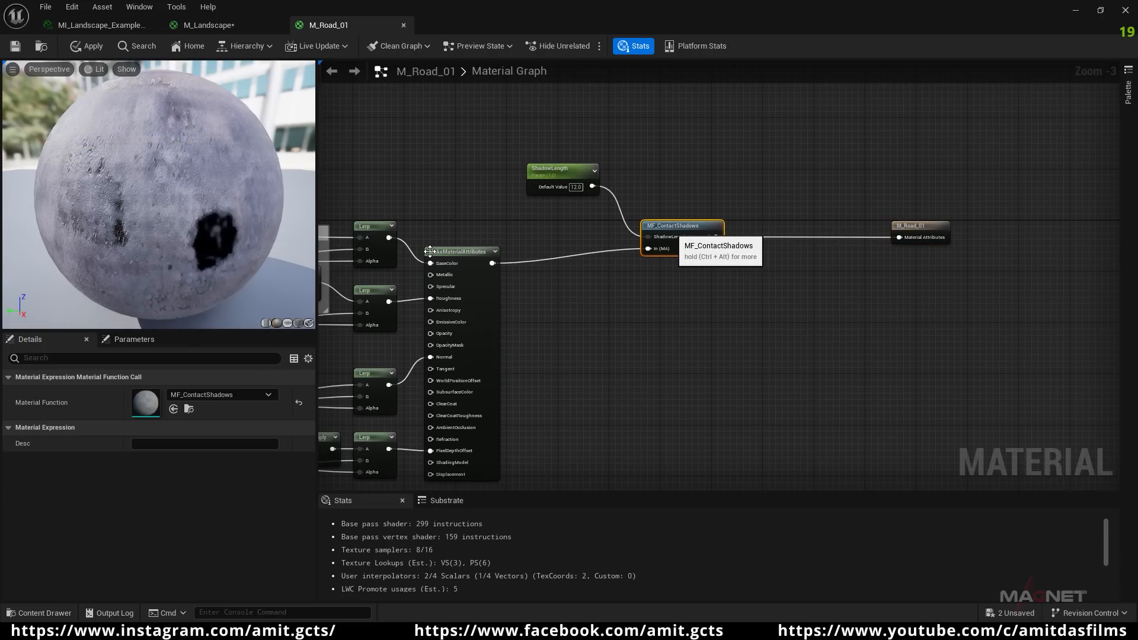
- Widen the gap between MF_ContactShadows and the M_Road_01 output node to make room for more nodes
scroll(700, 319, "down", 2)
right_click_drag(587, 345, 785, 257)
right_click_drag(930, 249, 577, 326)
scroll(578, 319, "up", 2)
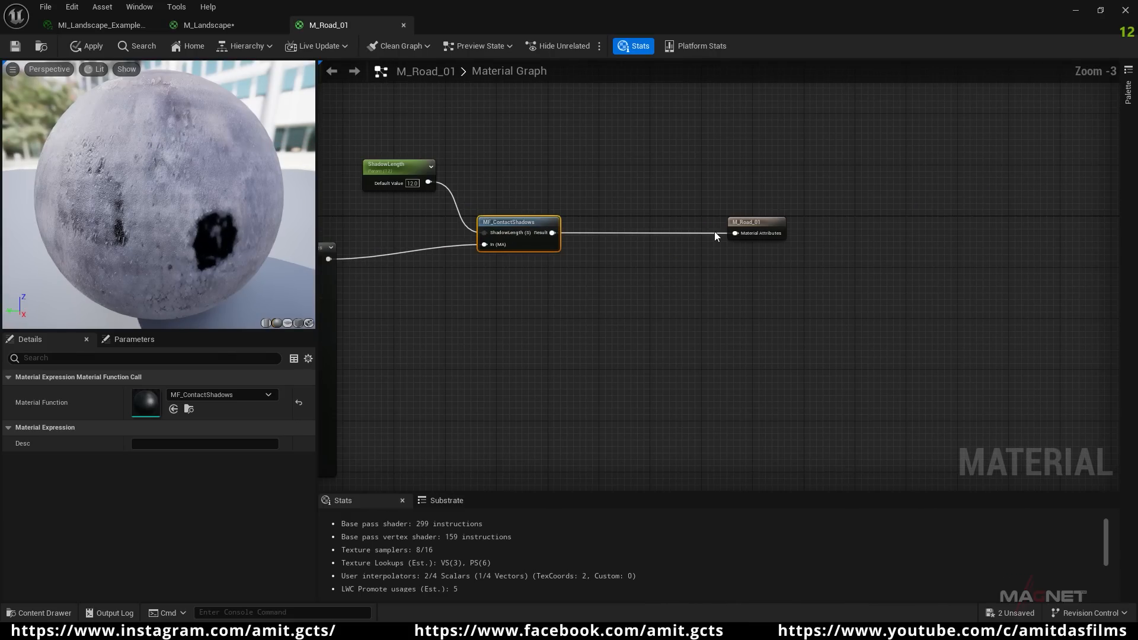
left_click_drag(776, 219, 855, 177)
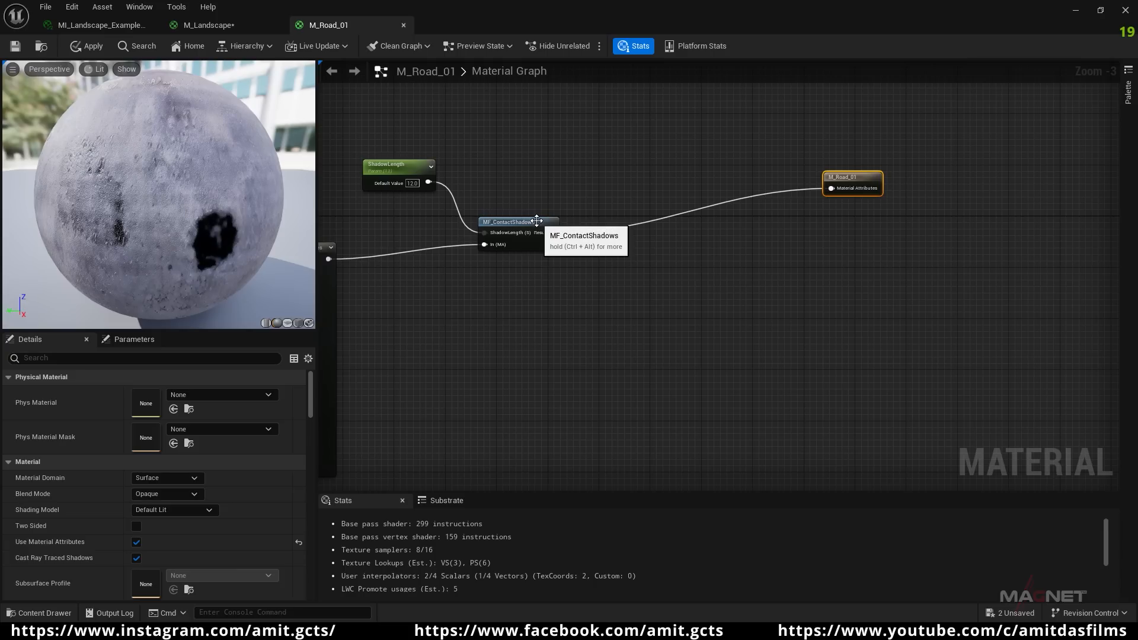
left_click_drag(537, 225, 498, 233)
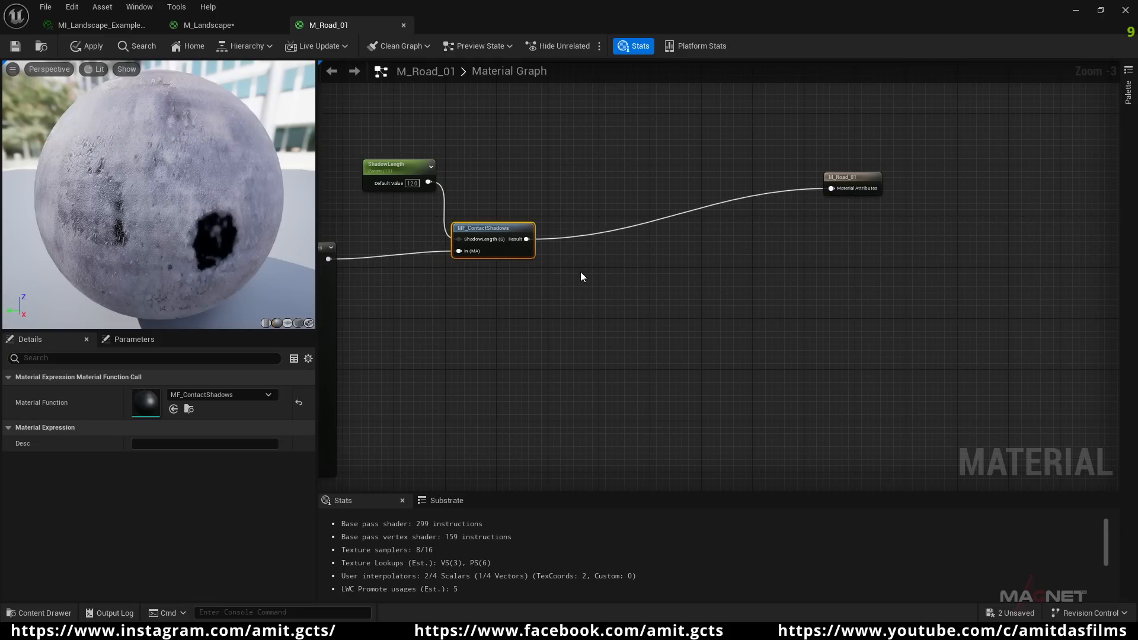
scroll(580, 272, "up", 1)
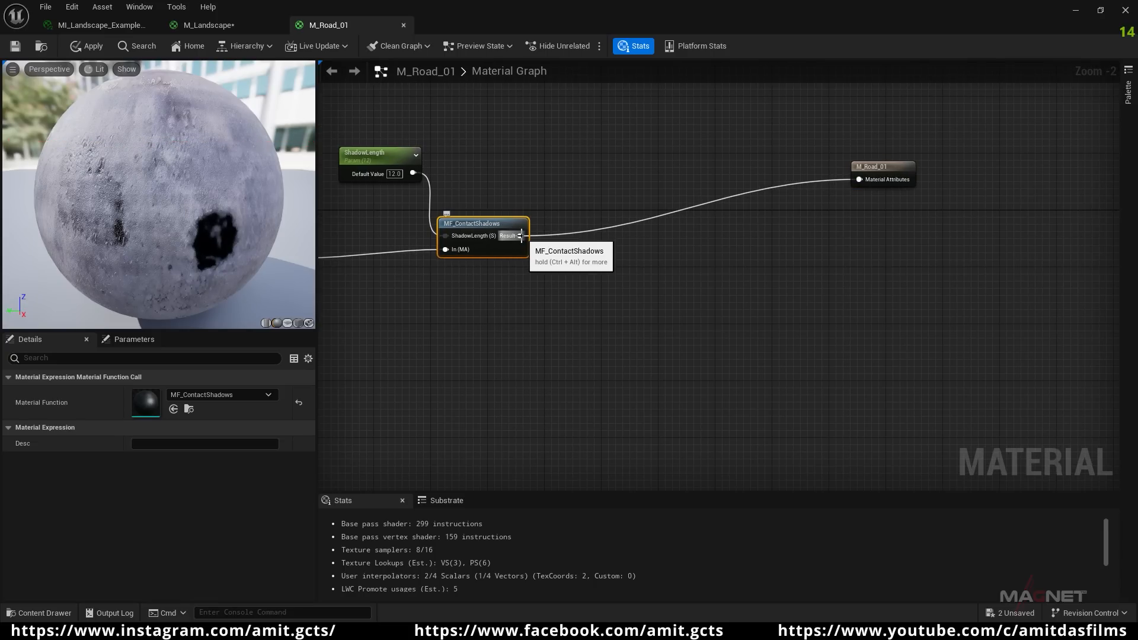
- Add a BreakMaterialAttributes node fed by the Result of MF_ContactShadows and place it beside that node
left_click_drag(521, 236, 667, 284)
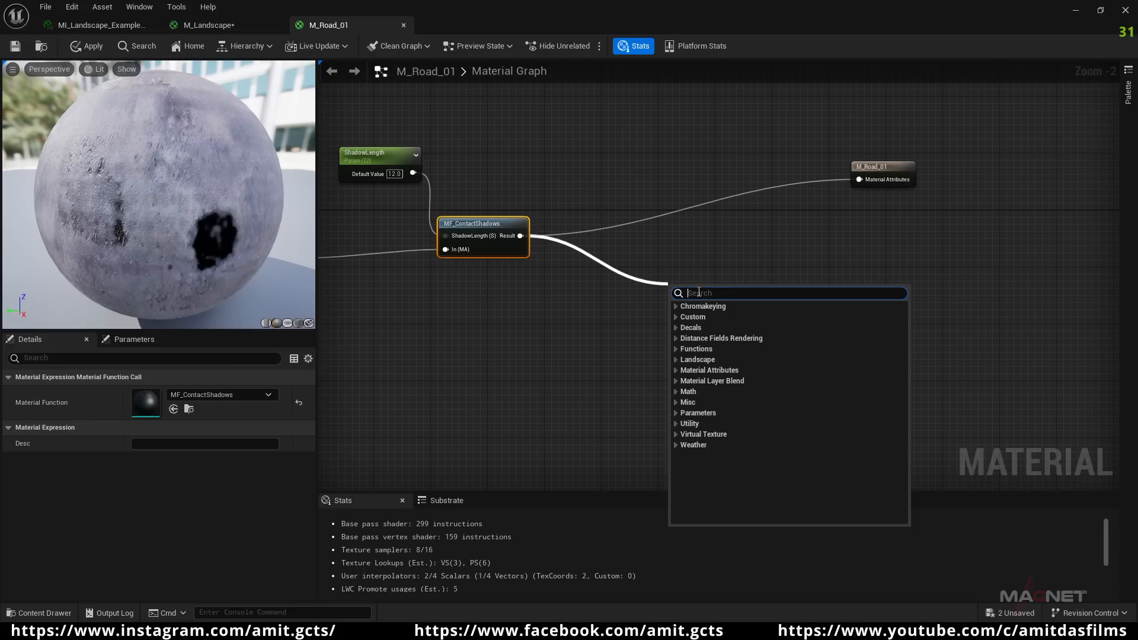
type("bre")
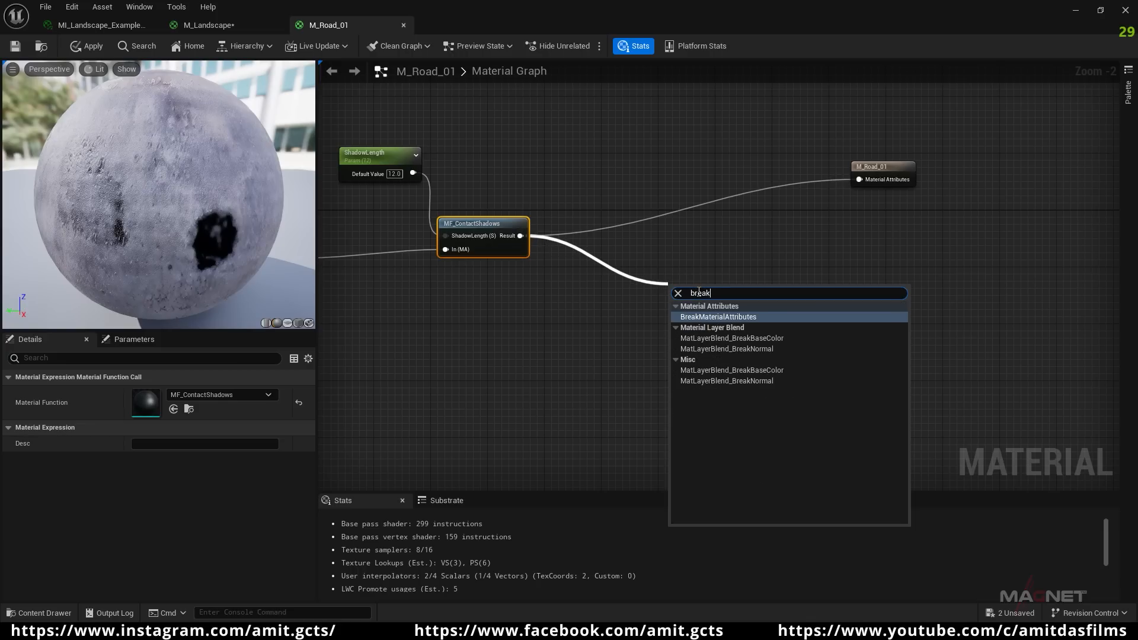
type("ak")
left_click(707, 319)
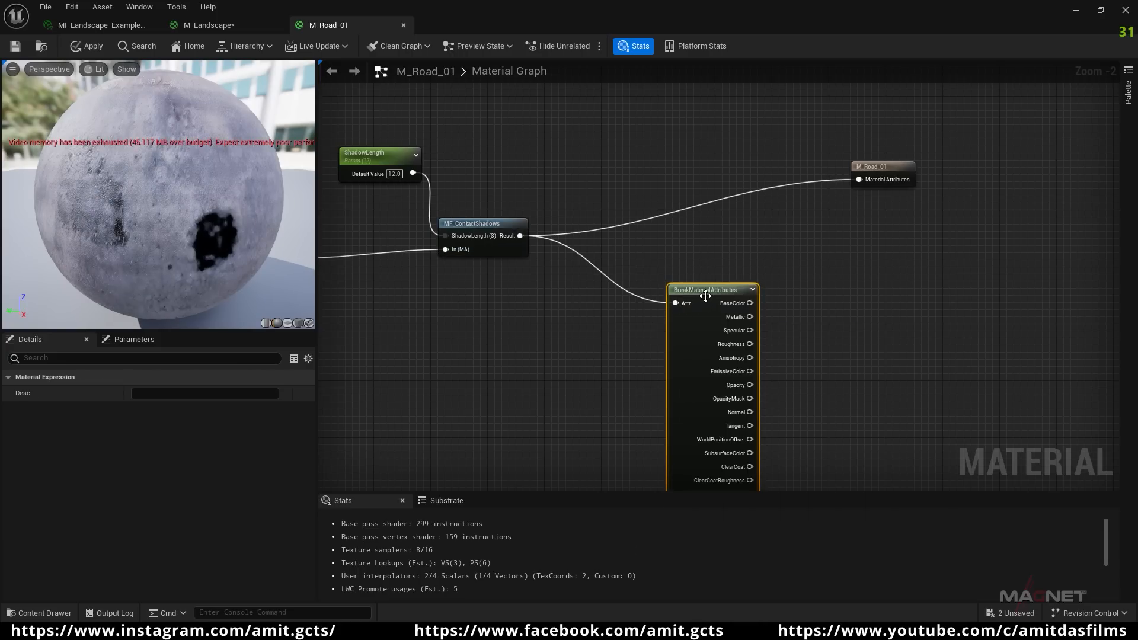
left_click_drag(676, 284, 643, 261)
- Add a Wet_Weather_Effects function node between BreakMaterialAttributes and the M_Road_01 output
right_click_drag(806, 317, 671, 281)
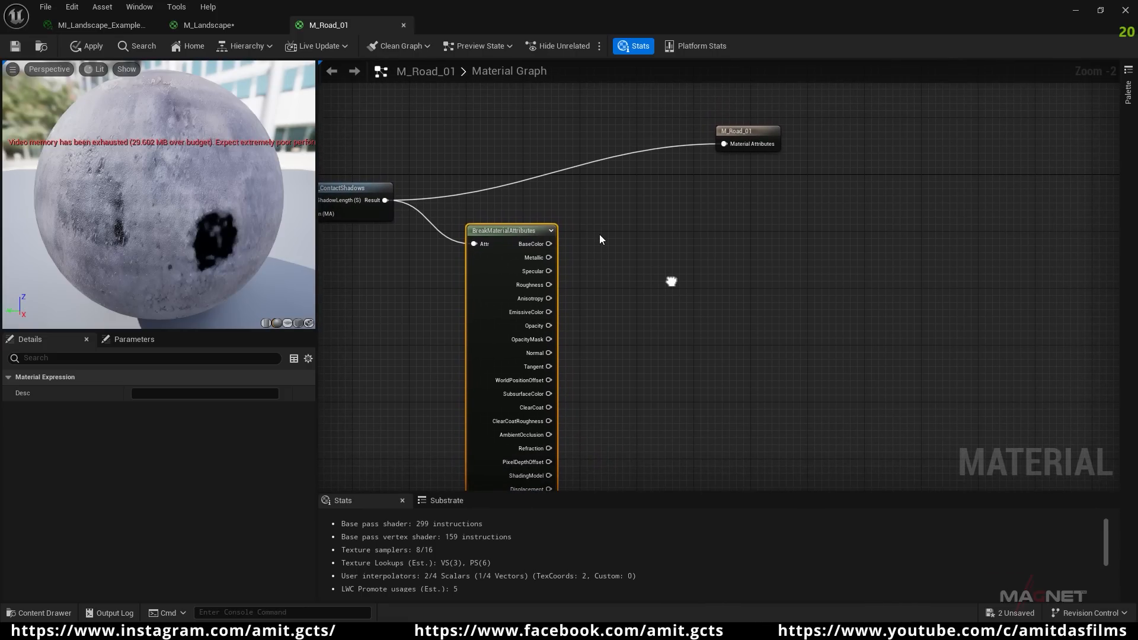
right_click(649, 246)
type("we")
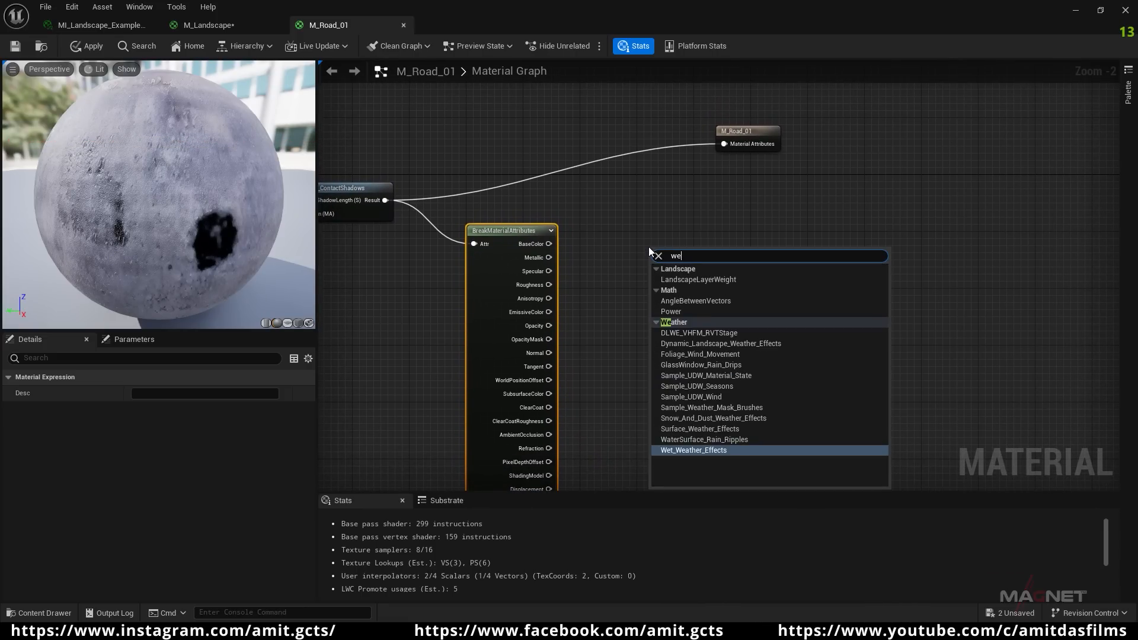
type("t")
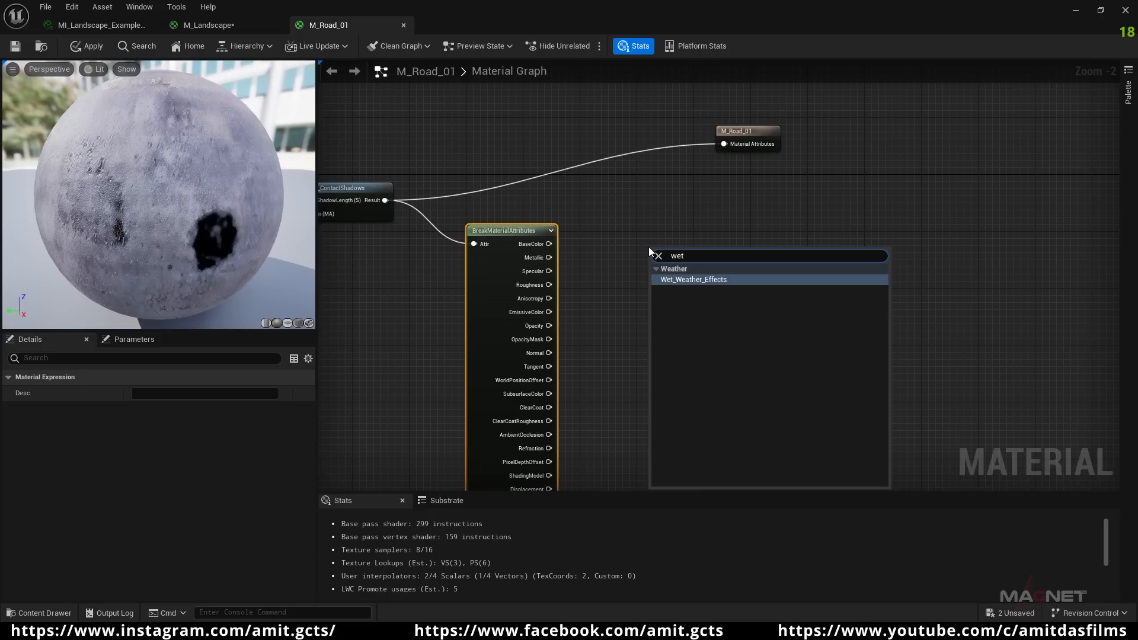
left_click(706, 280)
left_click_drag(676, 236, 718, 208)
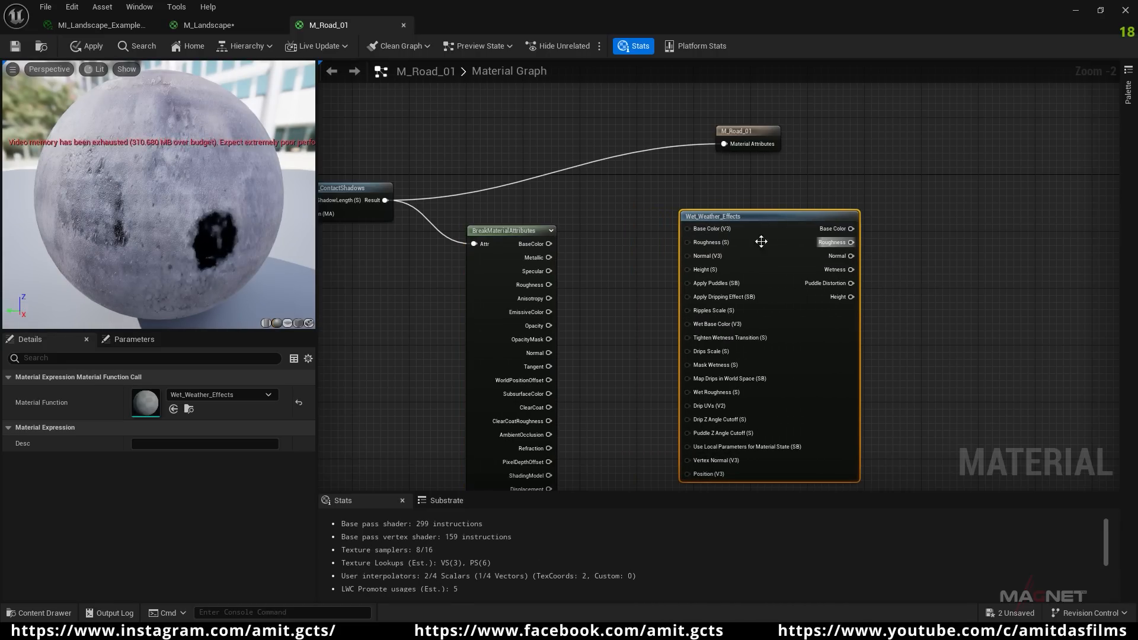
- Connect BaseColor, Roughness and Normal of BreakMaterialAttributes to the matching Wet_Weather_Effects inputs
left_click_drag(548, 243, 696, 232)
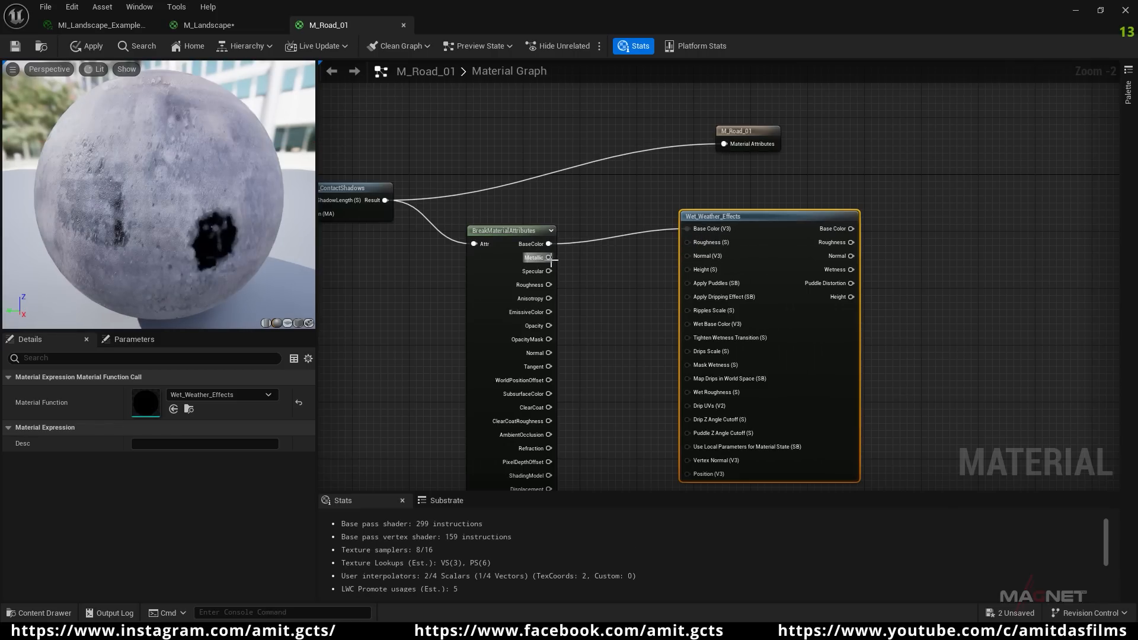
left_click_drag(549, 285, 688, 243)
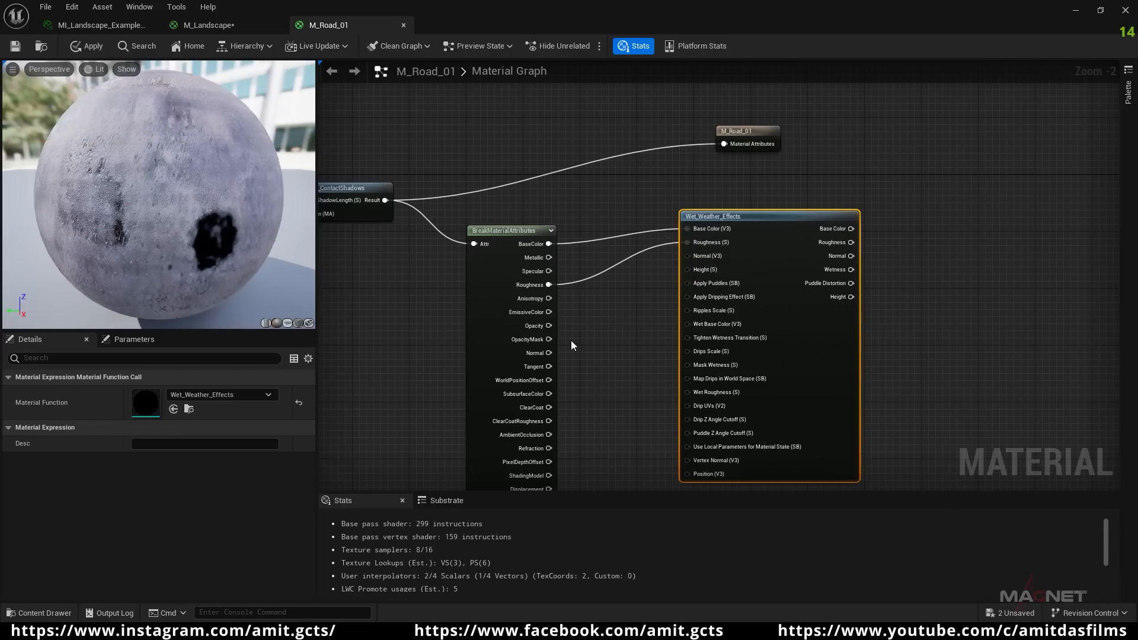
left_click_drag(550, 353, 689, 258)
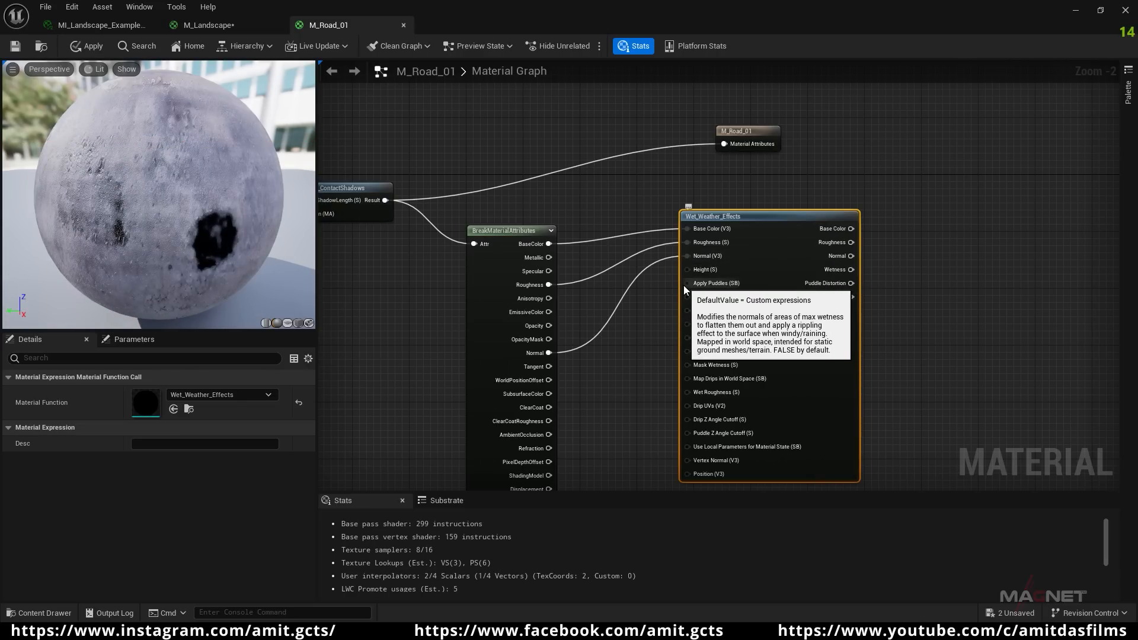
- Add a Static Bool node to the Apply Puddles input of Wet_Weather_Effects and enable its value
left_click_drag(688, 284, 609, 367)
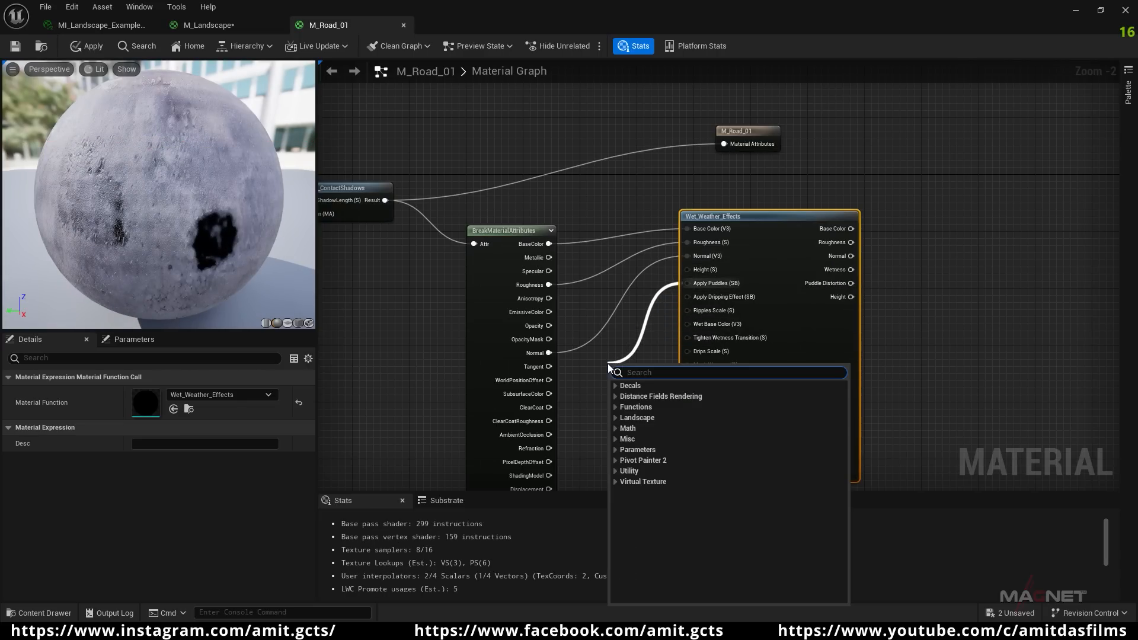
type("s")
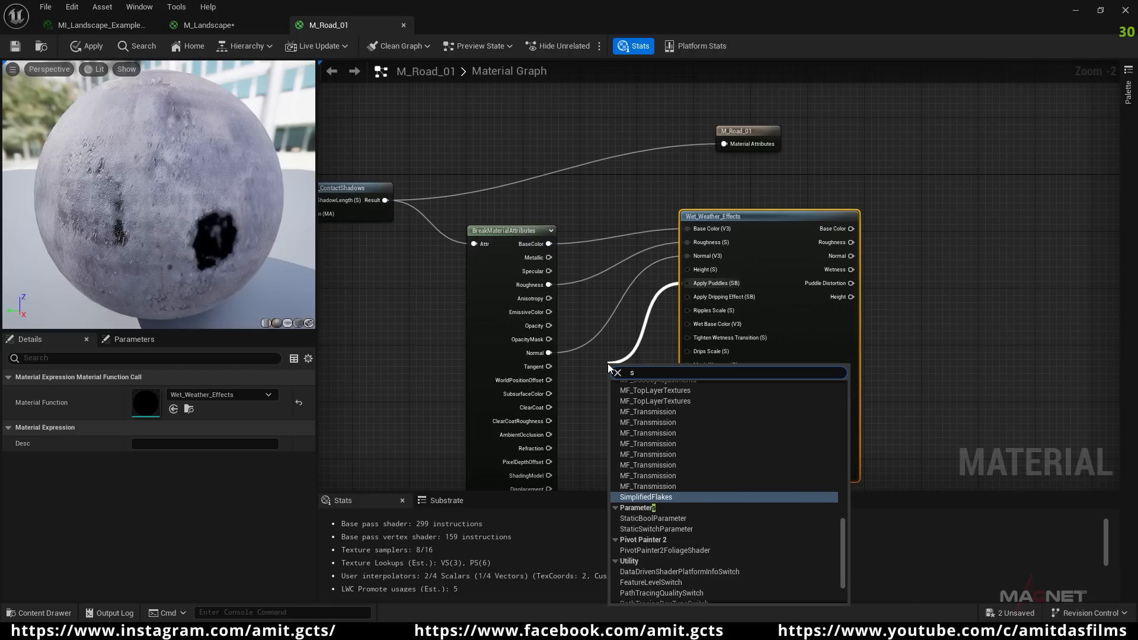
type("ta")
left_click(644, 418)
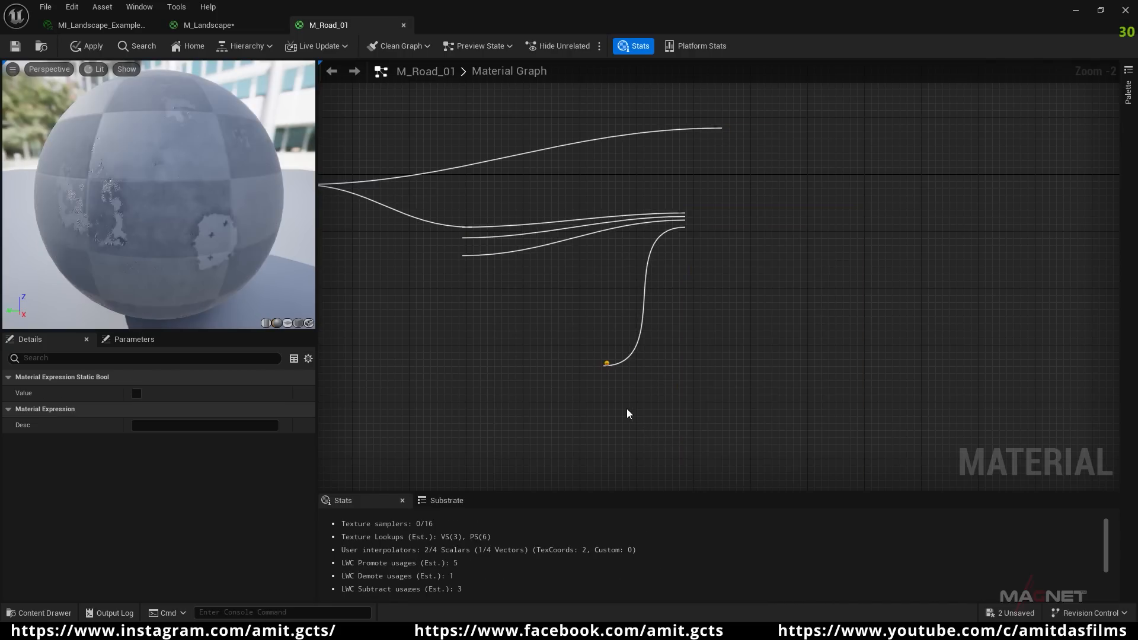
left_click(614, 387)
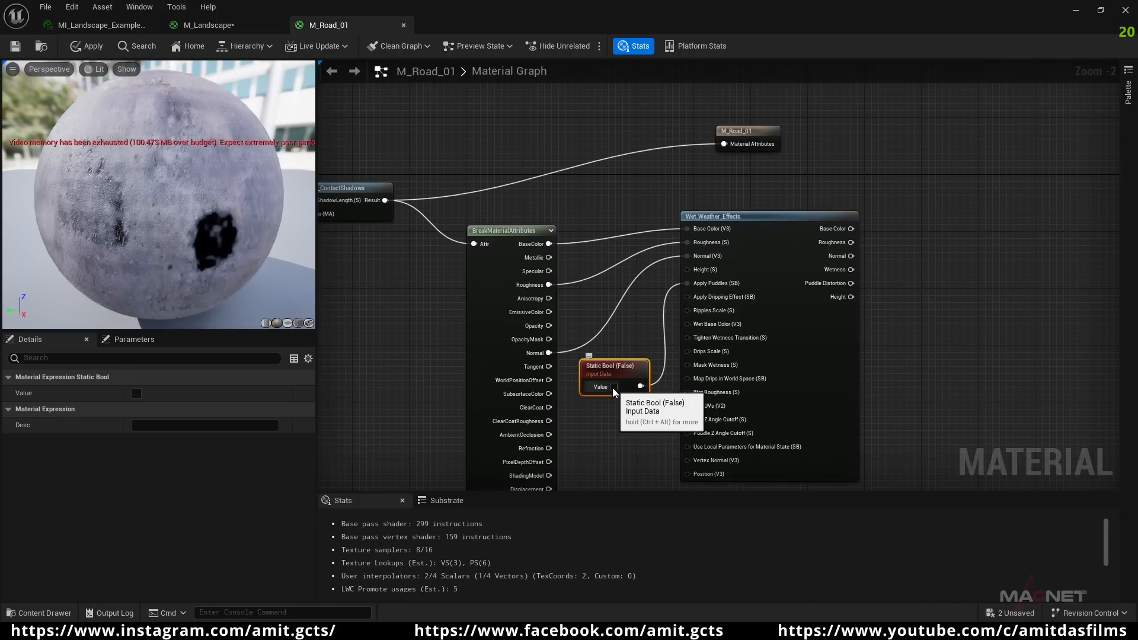
- Add a Static Bool node to the Apply Dripping Effect input of Wet_Weather_Effects and enable its value
right_click_drag(627, 421, 610, 346)
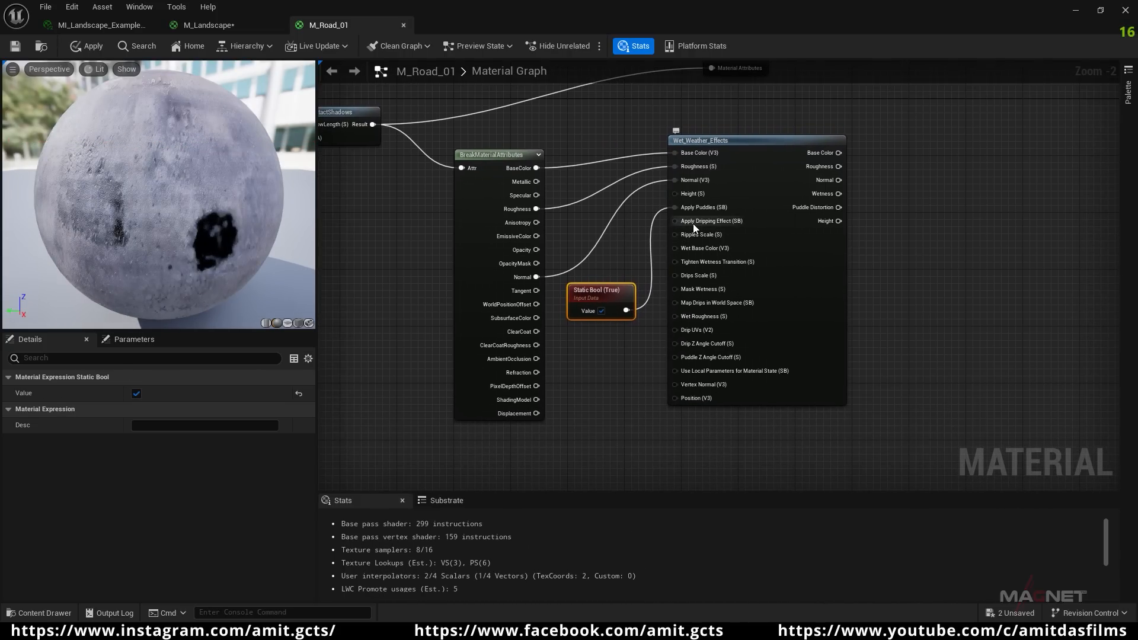
left_click_drag(674, 221, 596, 365)
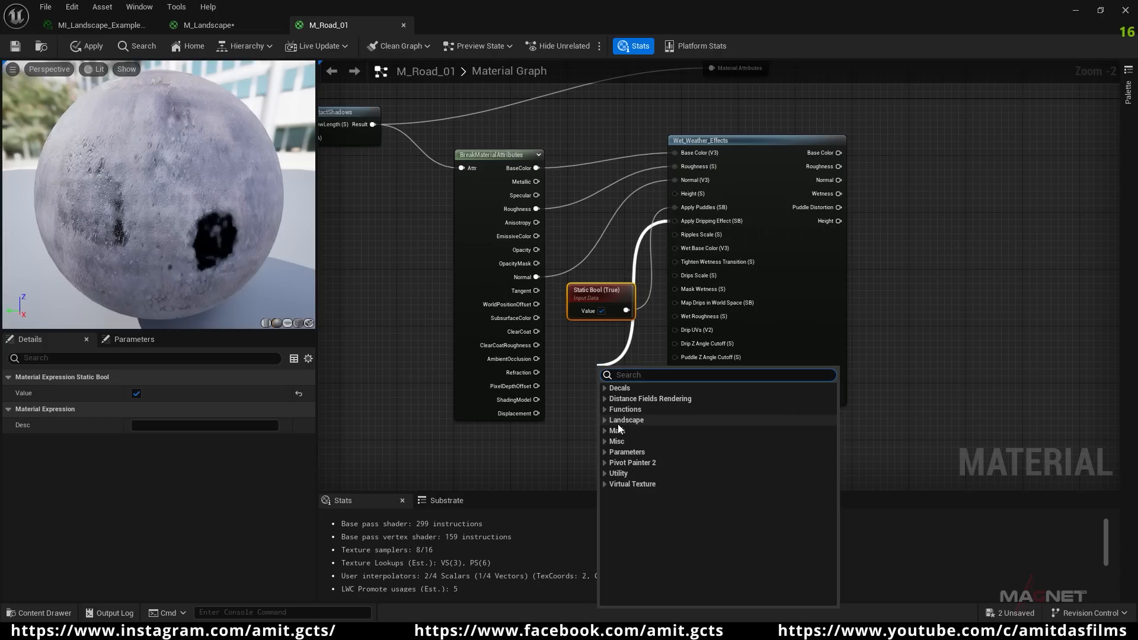
type("stati")
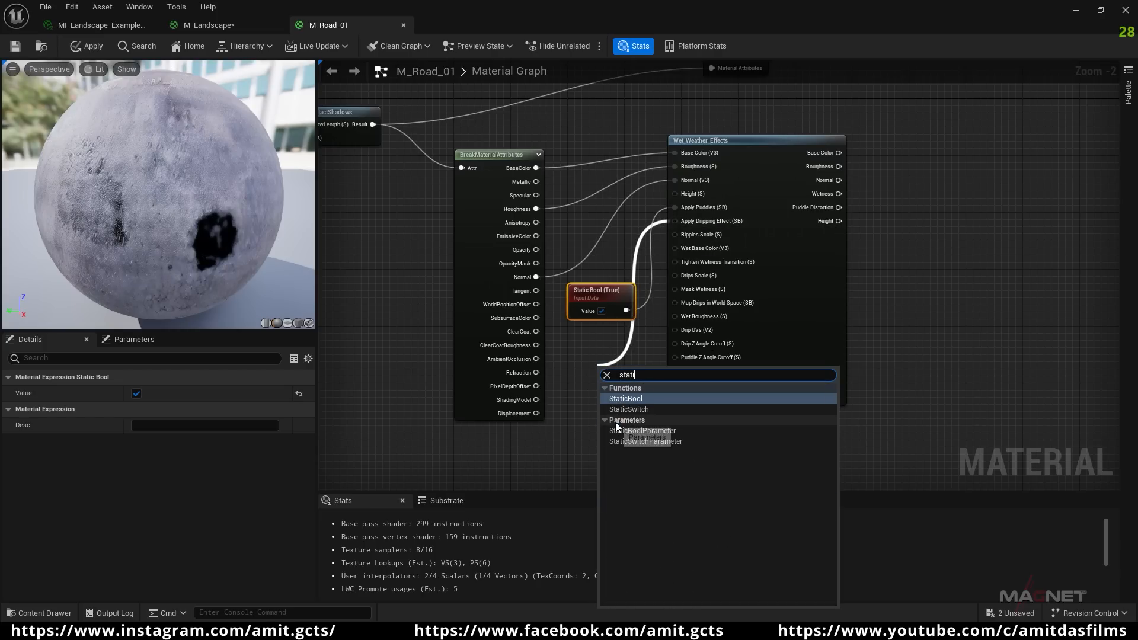
left_click(635, 400)
left_click_drag(610, 396, 596, 356)
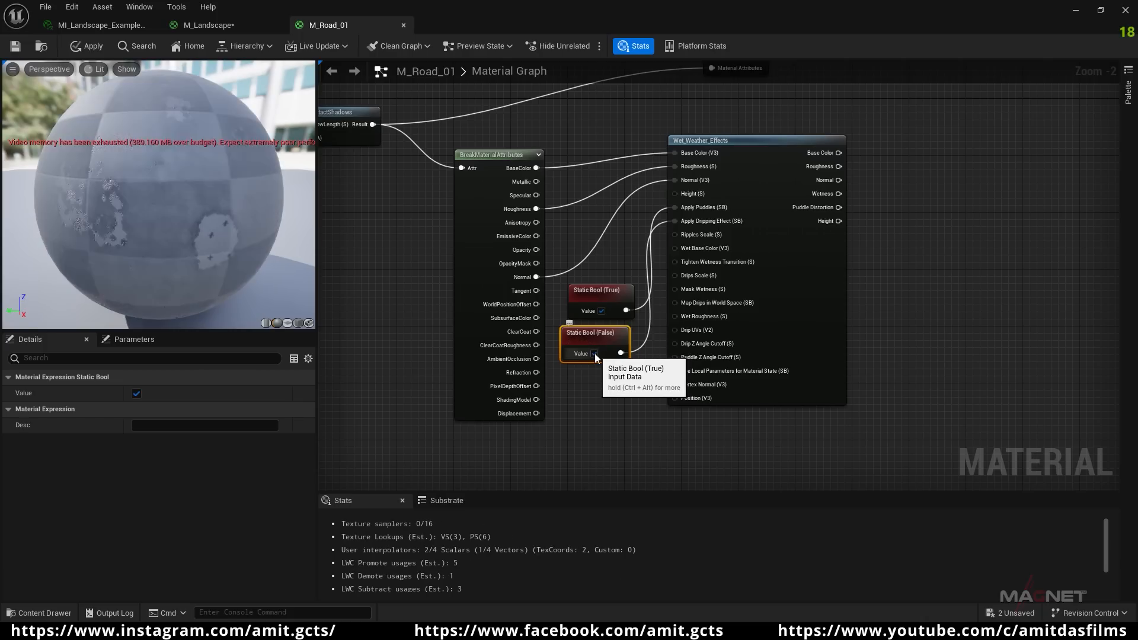
left_click(595, 353)
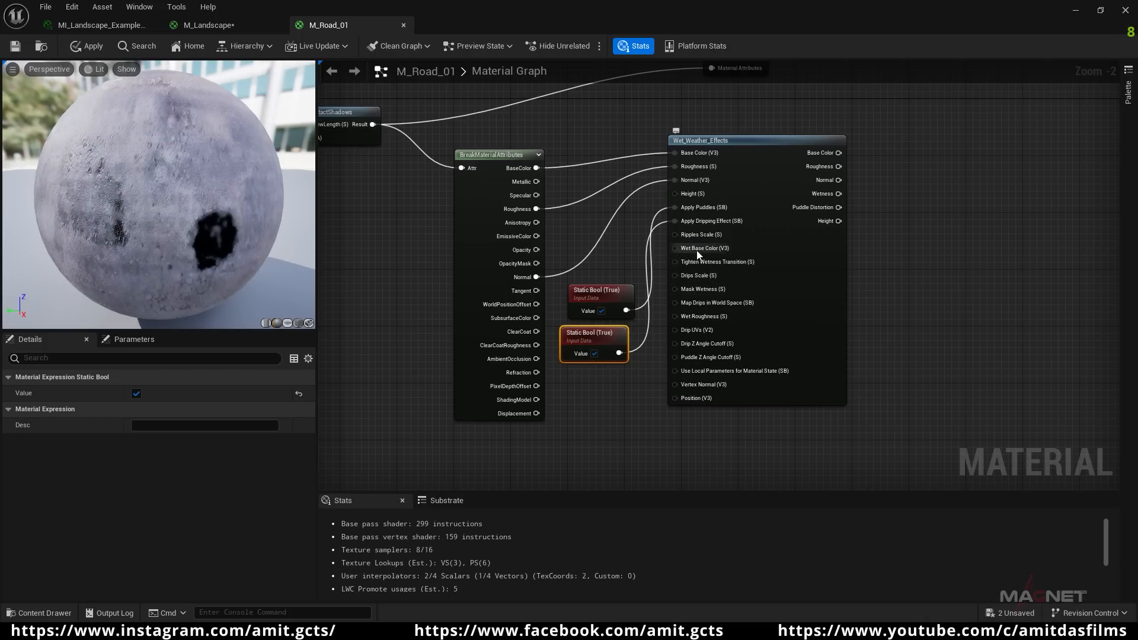
- Add a scalar parameter node to the Mask Wetness input of Wet_Weather_Effects with a default value of 1
left_click_drag(675, 288, 590, 396)
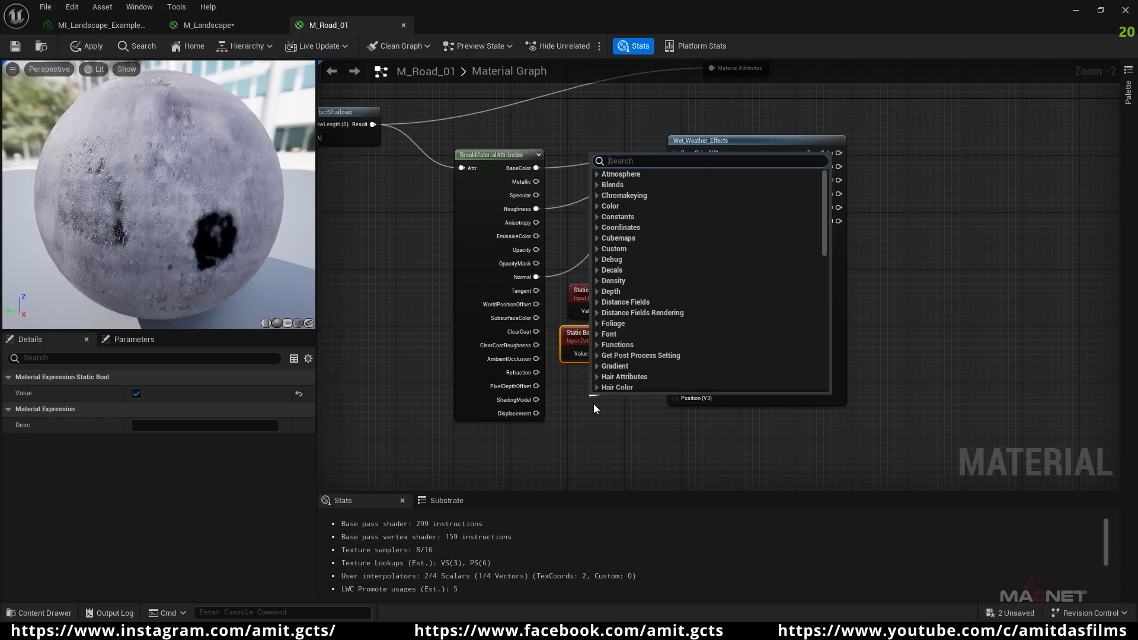
type("sca")
left_click(629, 286)
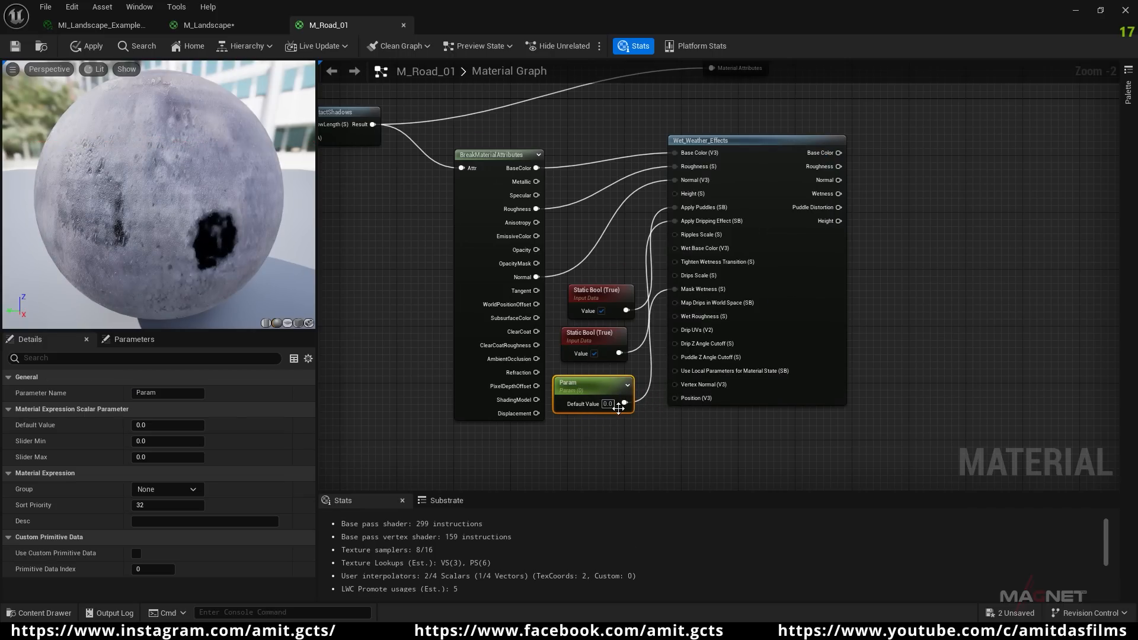
type("1")
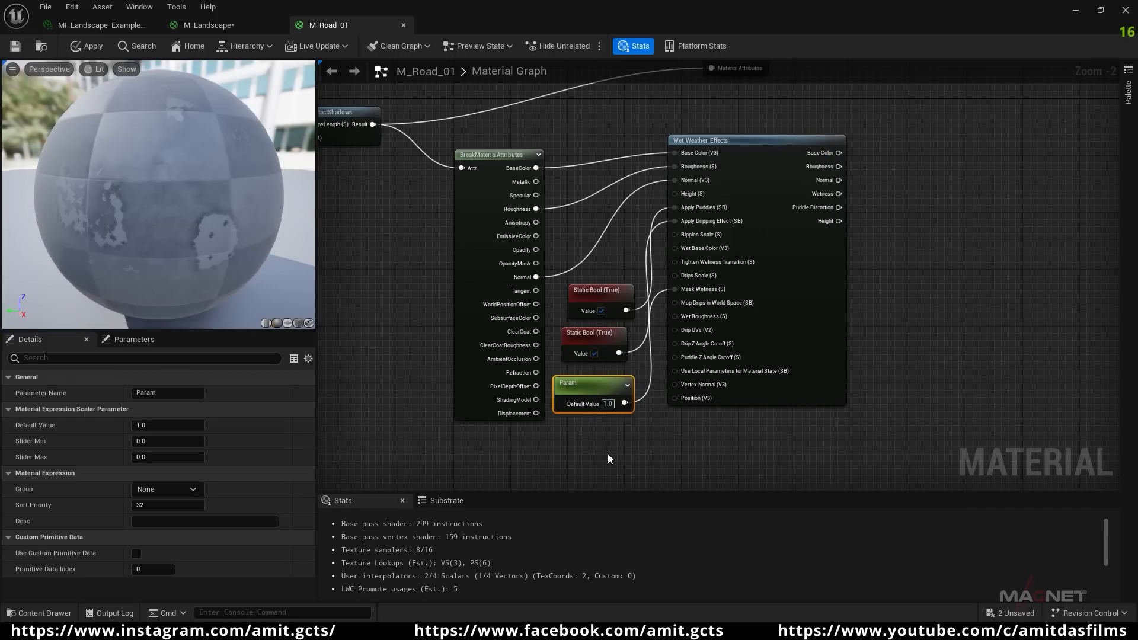
left_click(607, 453)
- Move the M_Road_01 output node clear of Wet_Weather_Effects and disable Use Material Attributes for the material
right_click_drag(939, 204, 717, 295)
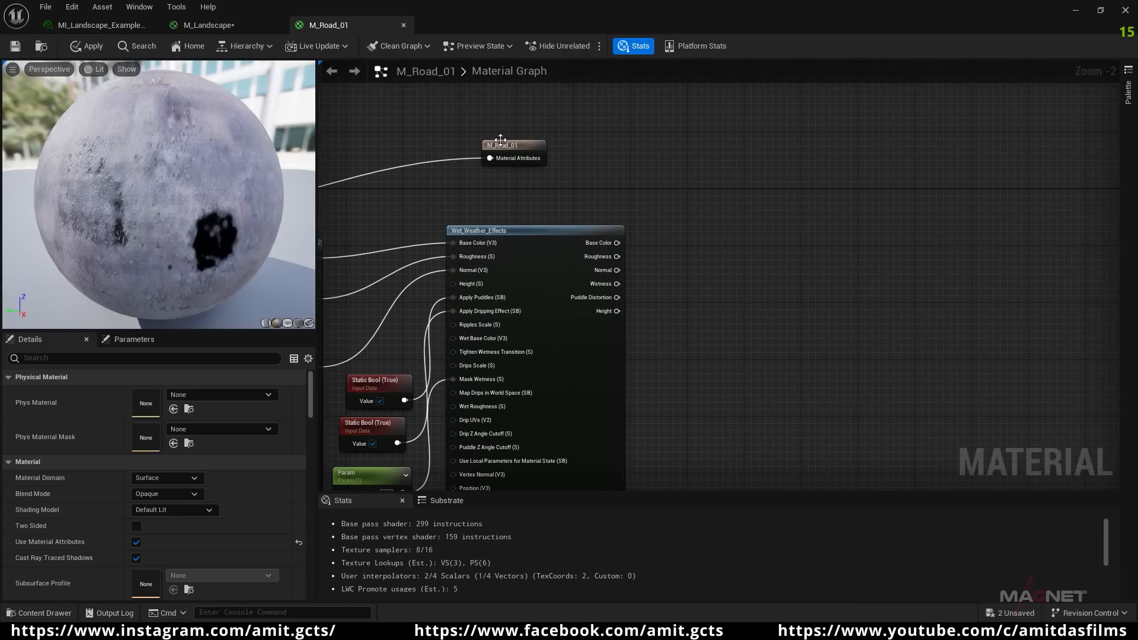
left_click_drag(500, 140, 835, 180)
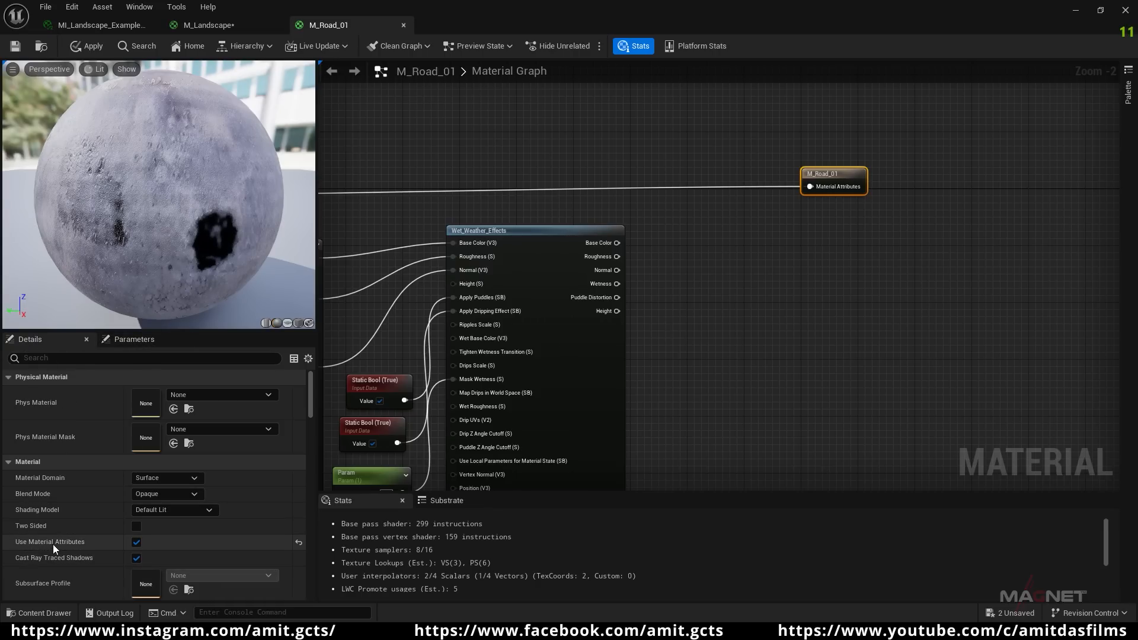
left_click(136, 542)
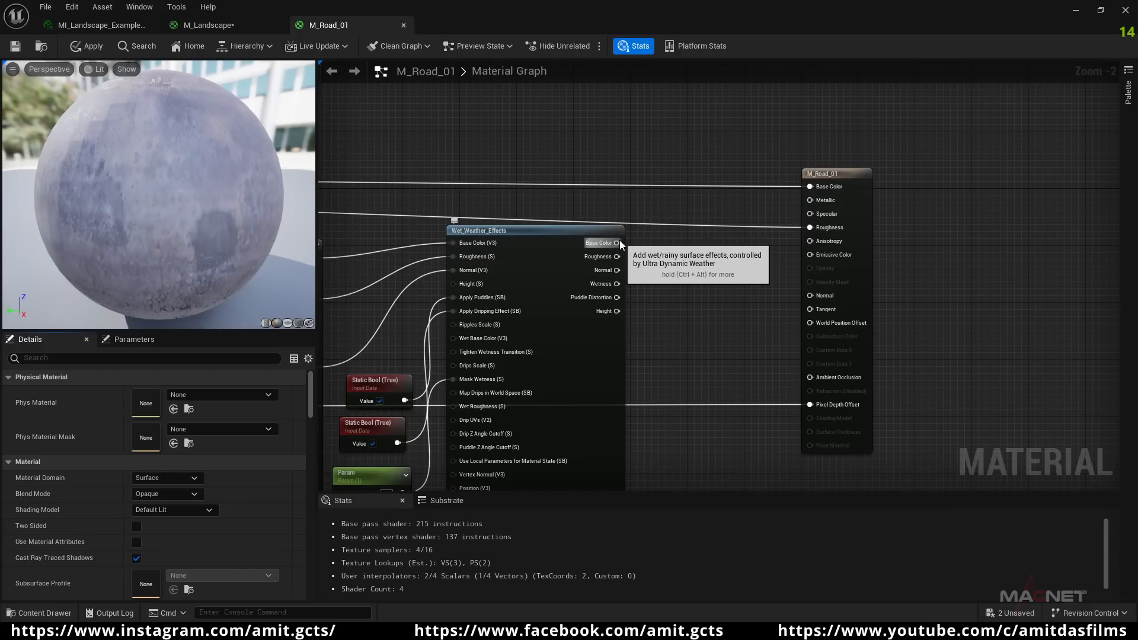
- Connect Base Color, Roughness and Normal of Wet_Weather_Effects to the matching M_Road_01 inputs and apply the material
left_click_drag(618, 243, 730, 211)
left_click_drag(817, 187, 812, 187)
left_click_drag(618, 257, 816, 229)
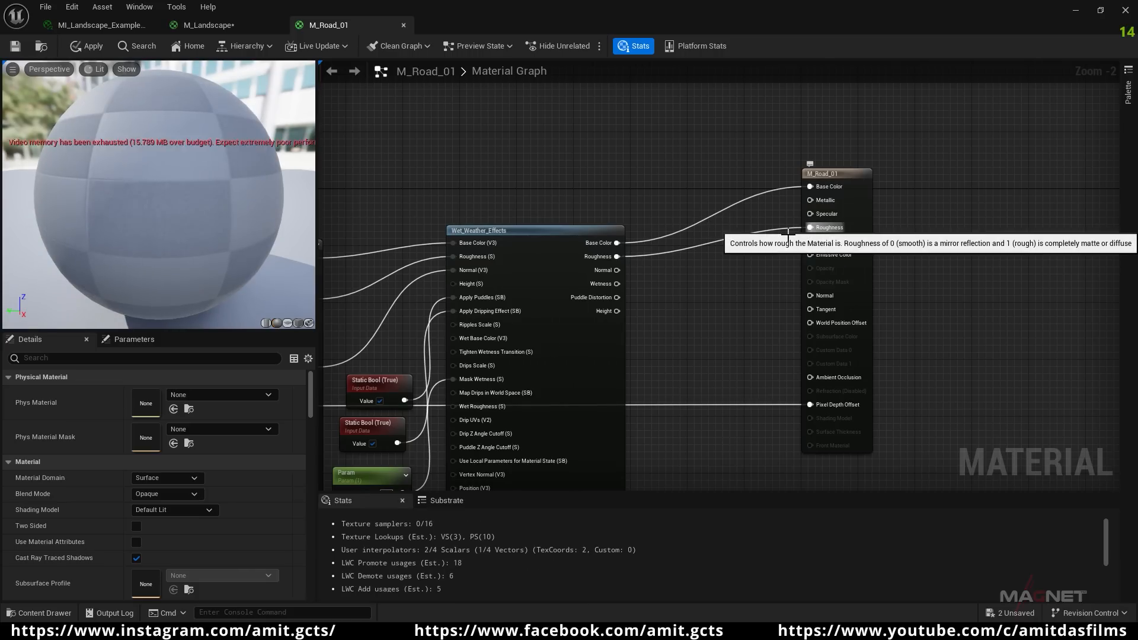
left_click_drag(618, 270, 813, 294)
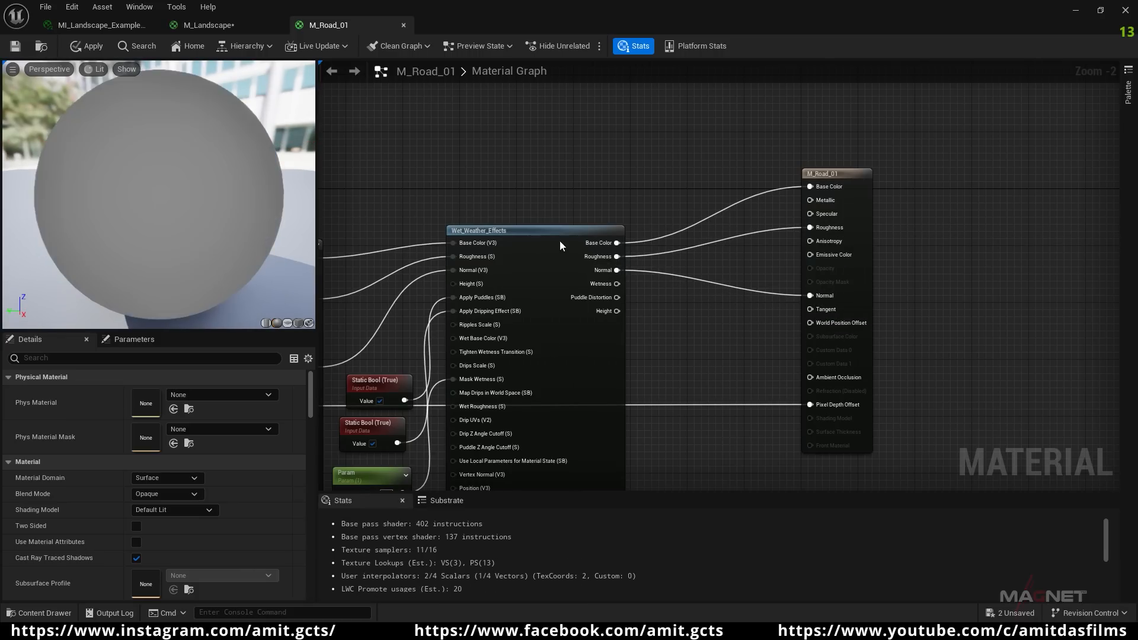
left_click(88, 47)
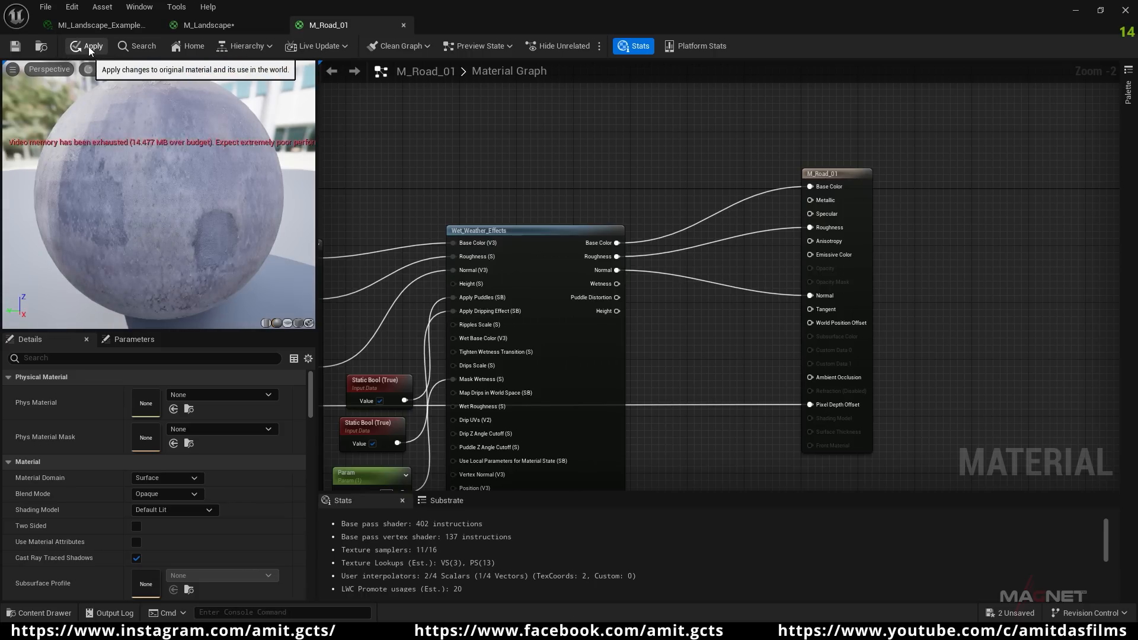
- Return to the level, switch from Landscape Mode to Selection Mode, and look over the rainy road and roadside
left_click(1076, 10)
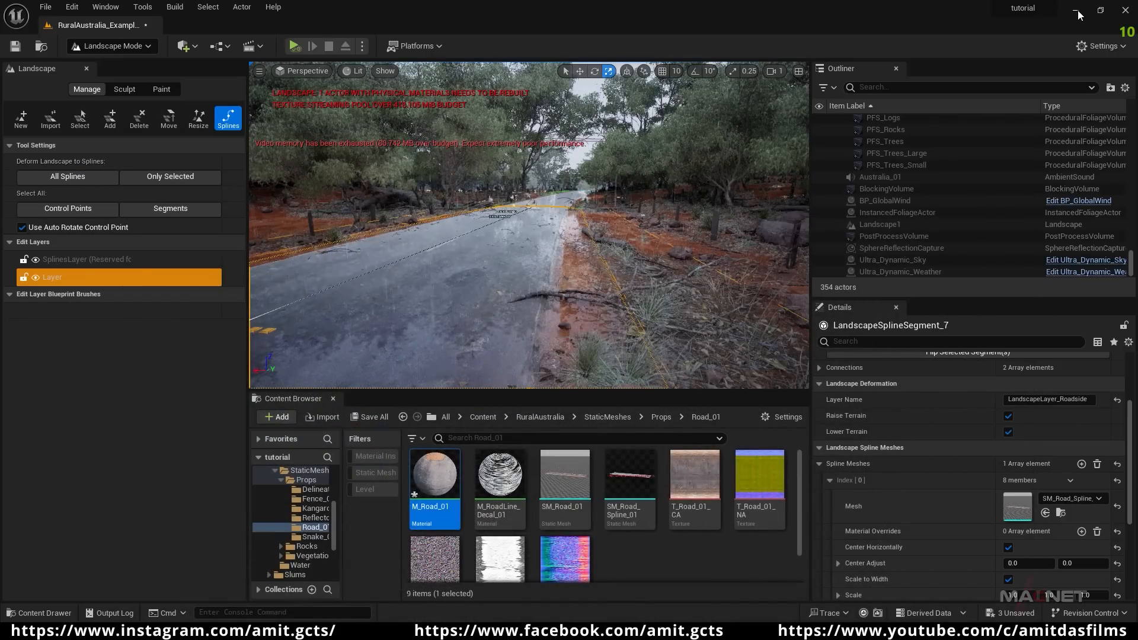
mouse_move(500, 256)
right_mouse_down()
mouse_move(457, 287)
mouse_move(361, 305)
mouse_move(338, 284)
mouse_move(255, 266)
mouse_move(332, 258)
mouse_move(409, 272)
mouse_move(551, 258)
mouse_move(492, 261)
right_mouse_up()
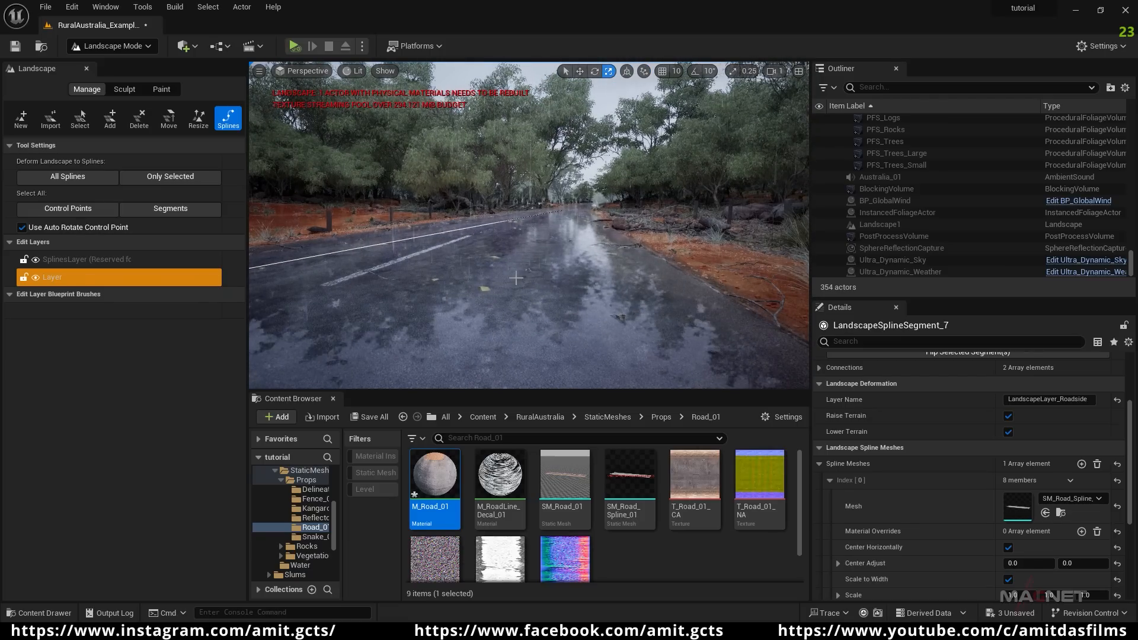
left_click(128, 48)
left_click(113, 64)
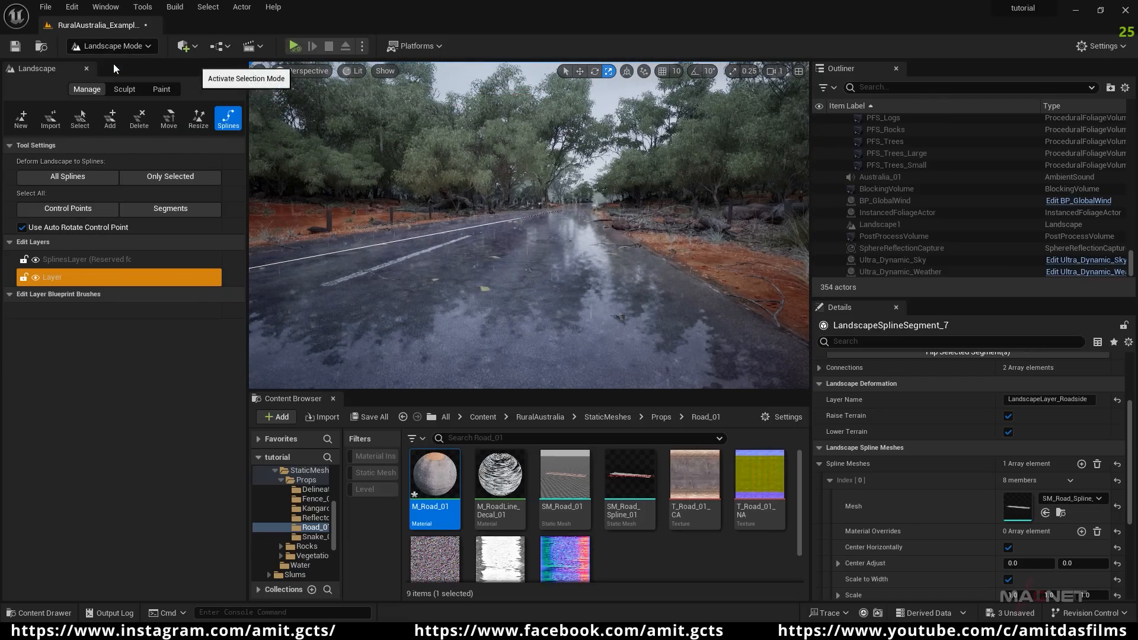
key("s")
mouse_move(406, 238)
right_mouse_down()
mouse_move(415, 285)
mouse_move(417, 237)
right_mouse_up()
key("q")
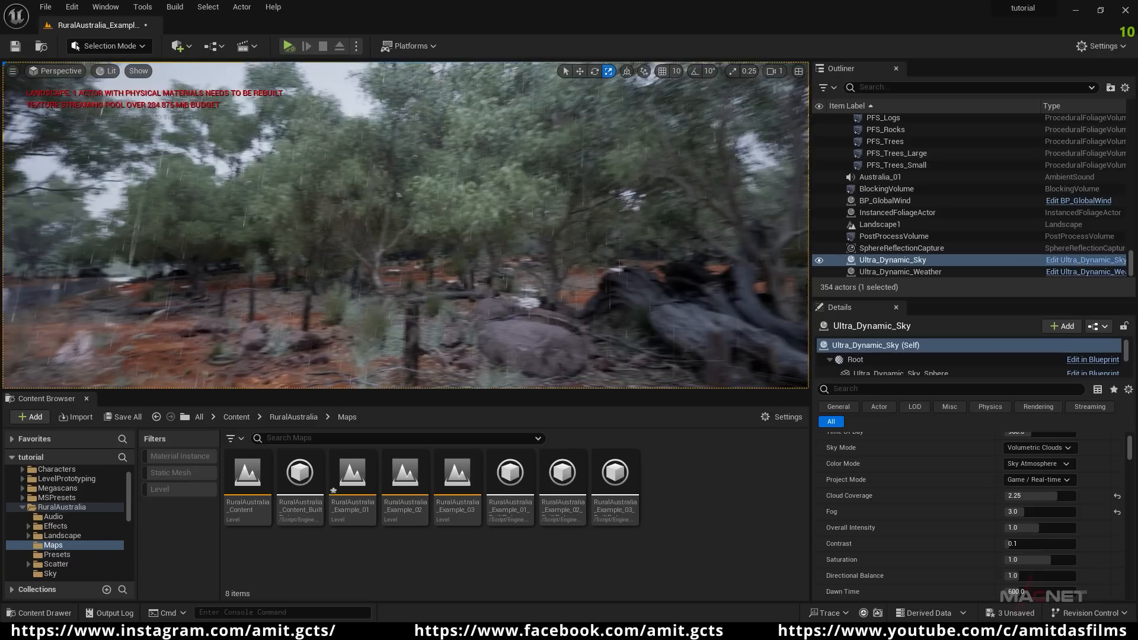
right_click_drag(406, 237, 467, 235)
right_click_drag(335, 257, 234, 273)
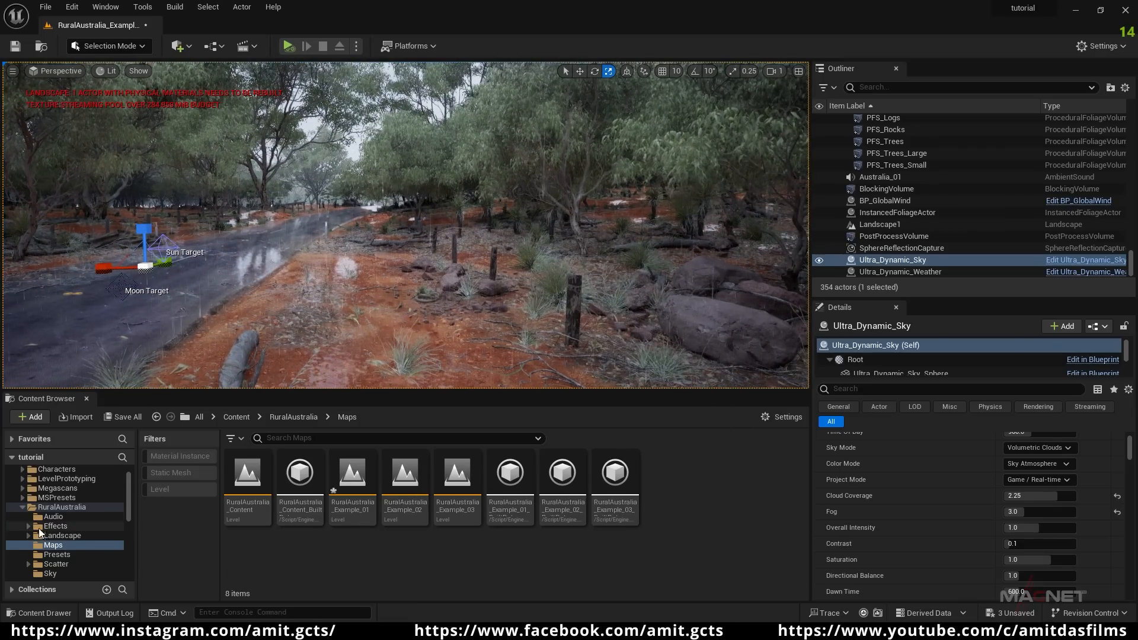
- Browse to the Tree_S_01 folder under RuralAustralia, StaticMeshes, Vegetation
left_click(68, 507)
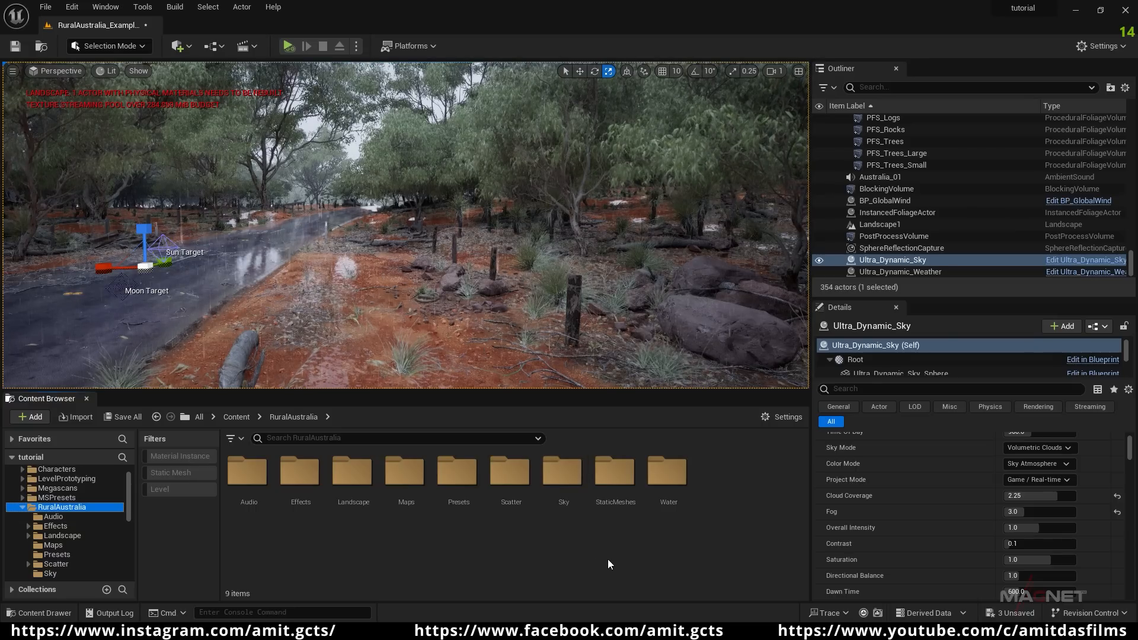
double_click(615, 472)
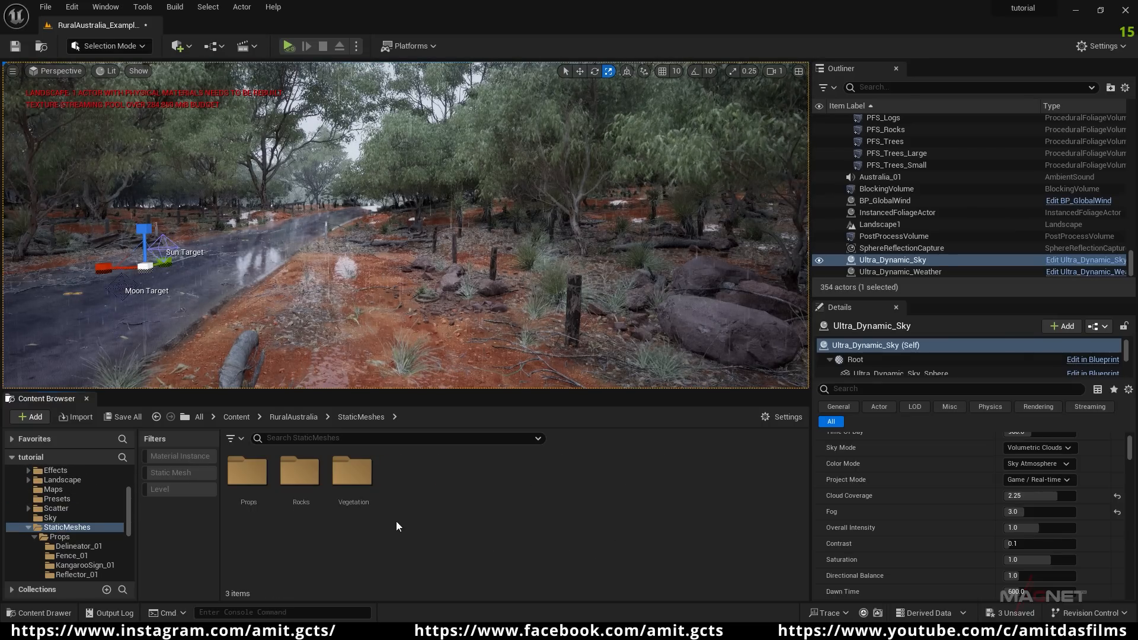
double_click(350, 472)
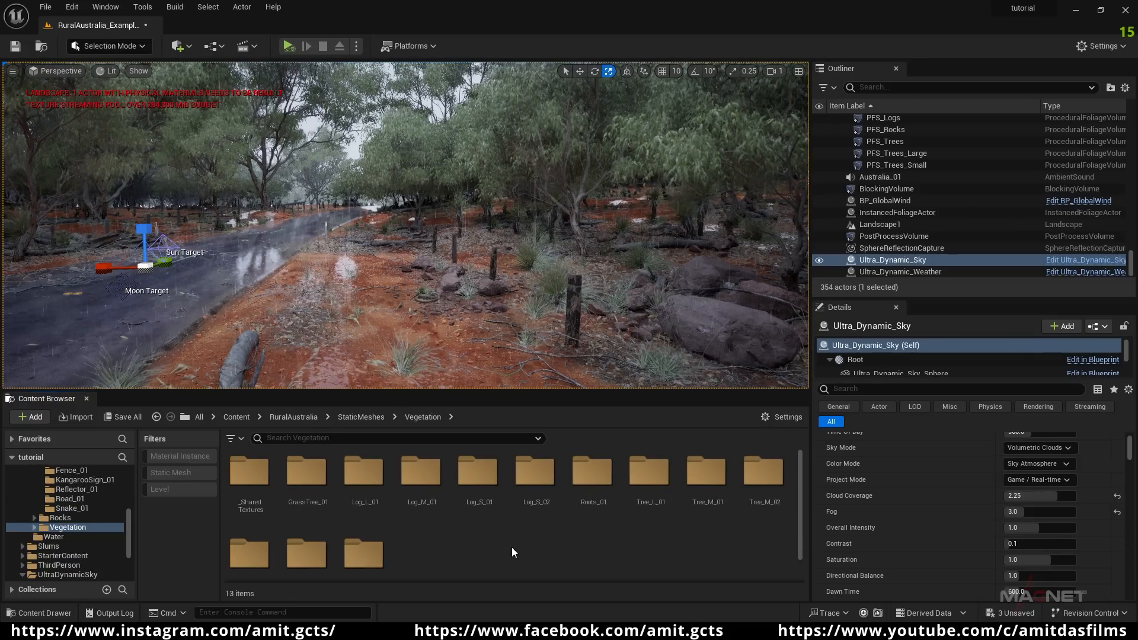
scroll(466, 536, "down", 2)
scroll(450, 482, "up", 2)
scroll(346, 538, "down", 2)
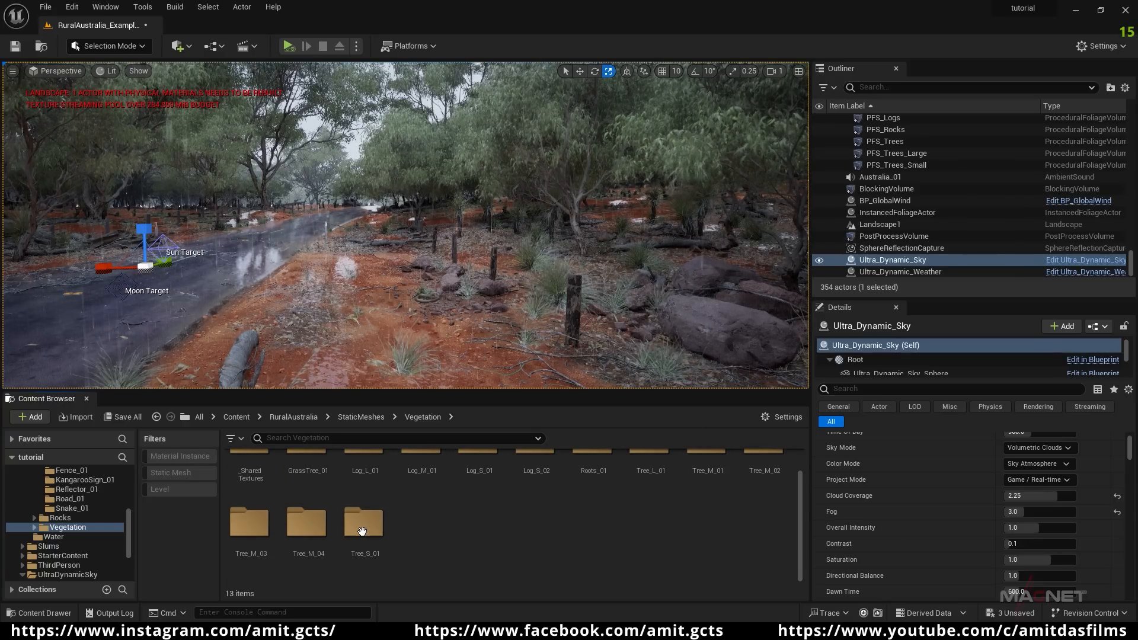
double_click(362, 530)
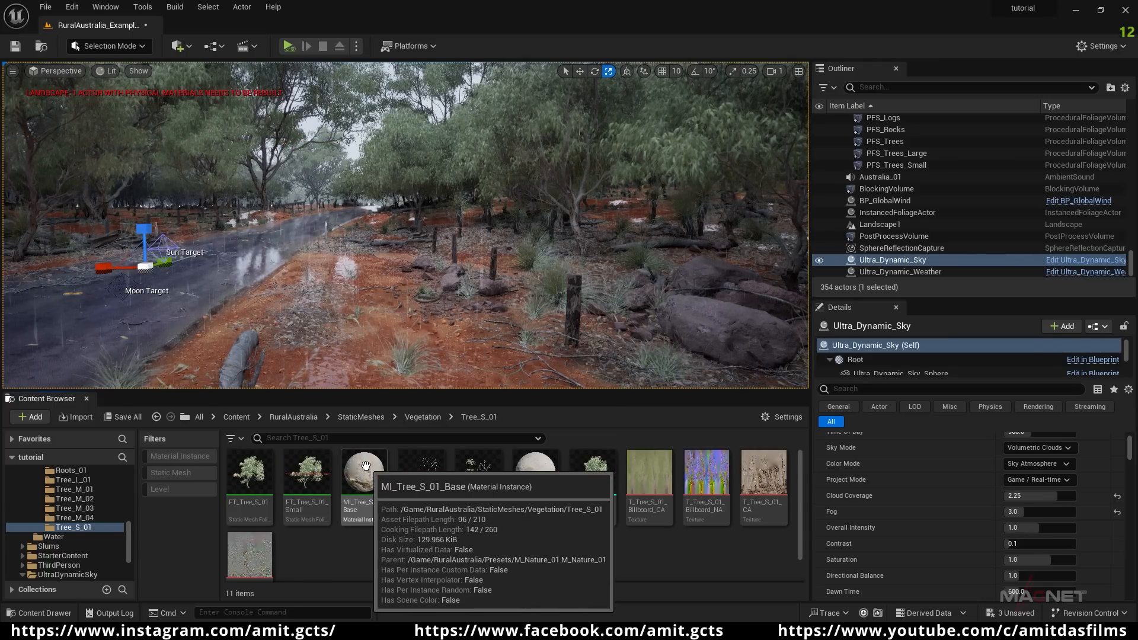
- Open the MI_Tree_S_01_Base material instance, open its parent material M_Nature_01, and maximize the editor
double_click(362, 483)
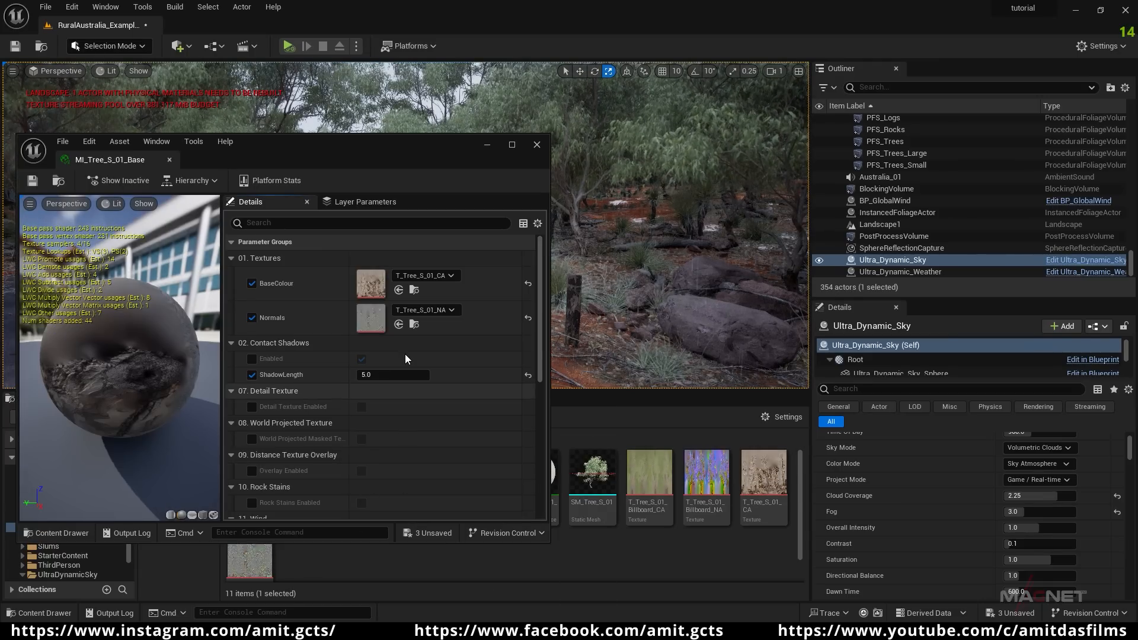
left_click_drag(541, 267, 538, 427)
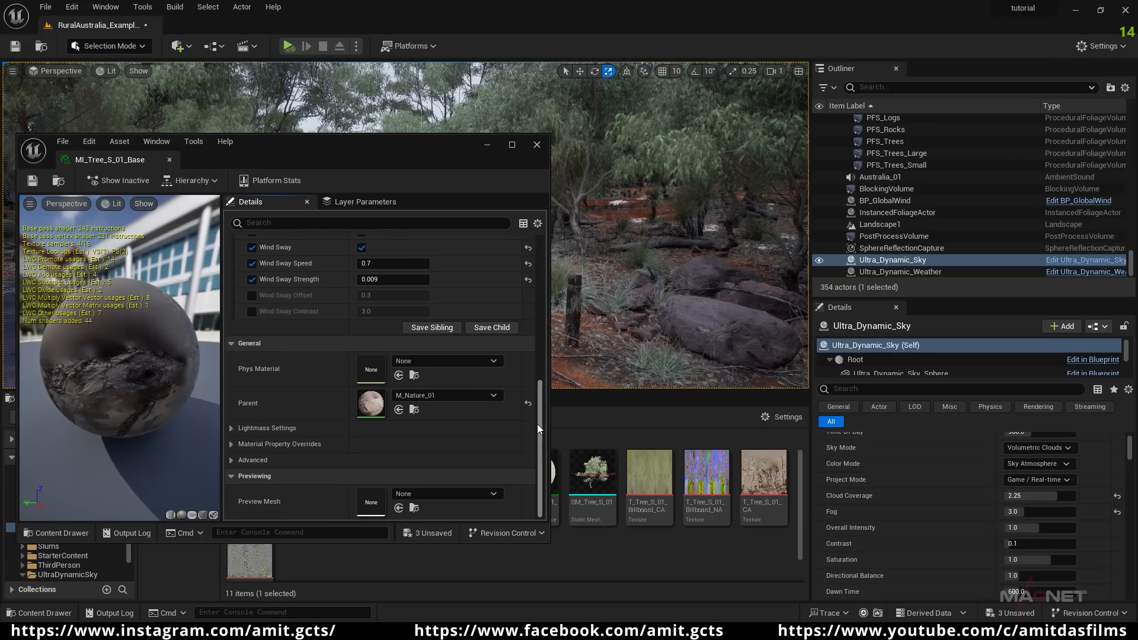
double_click(372, 402)
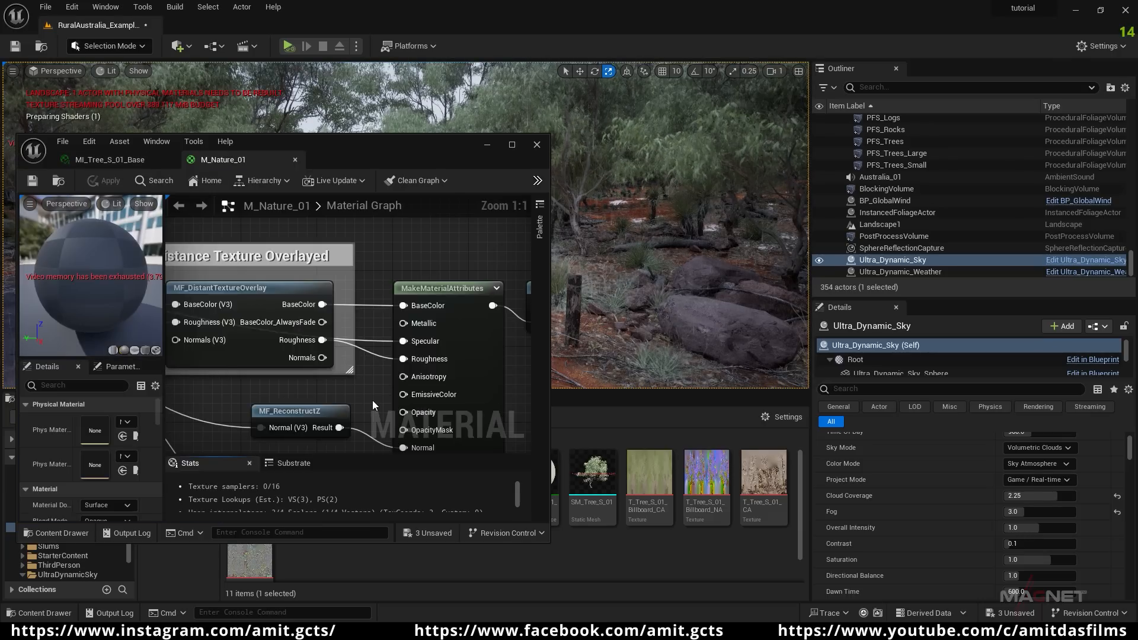
double_click(496, 153)
- Move the M_Nature_01 output node away from MF_ContactShadows and add a BreakMaterialAttributes node fed by the MF_ContactShadows Result
scroll(529, 320, "down", 1)
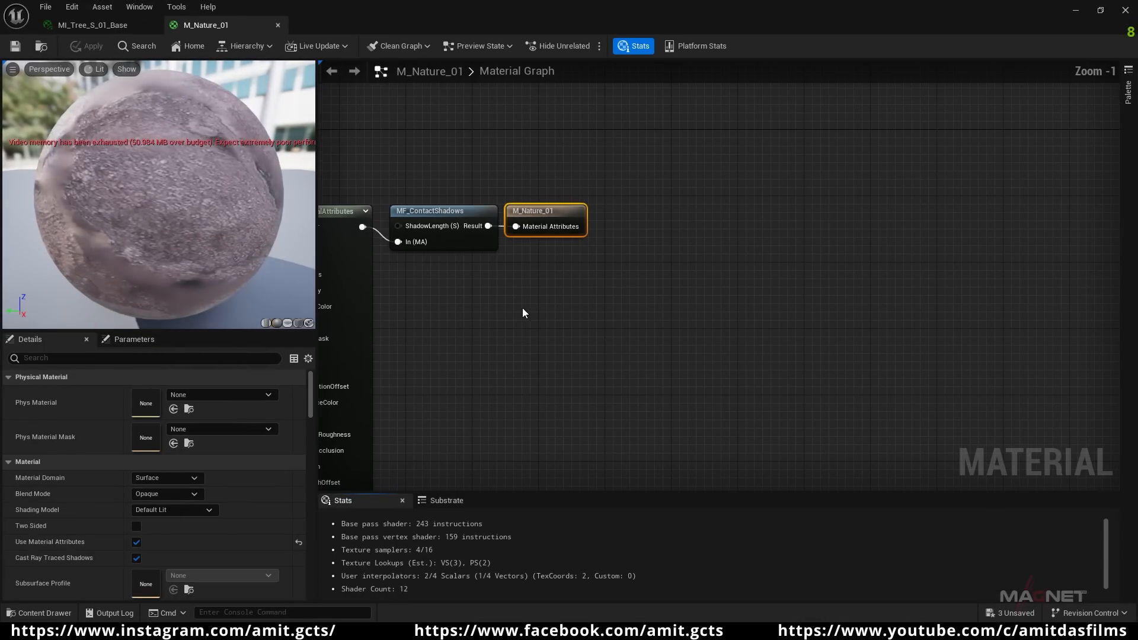
left_click_drag(530, 208, 1024, 211)
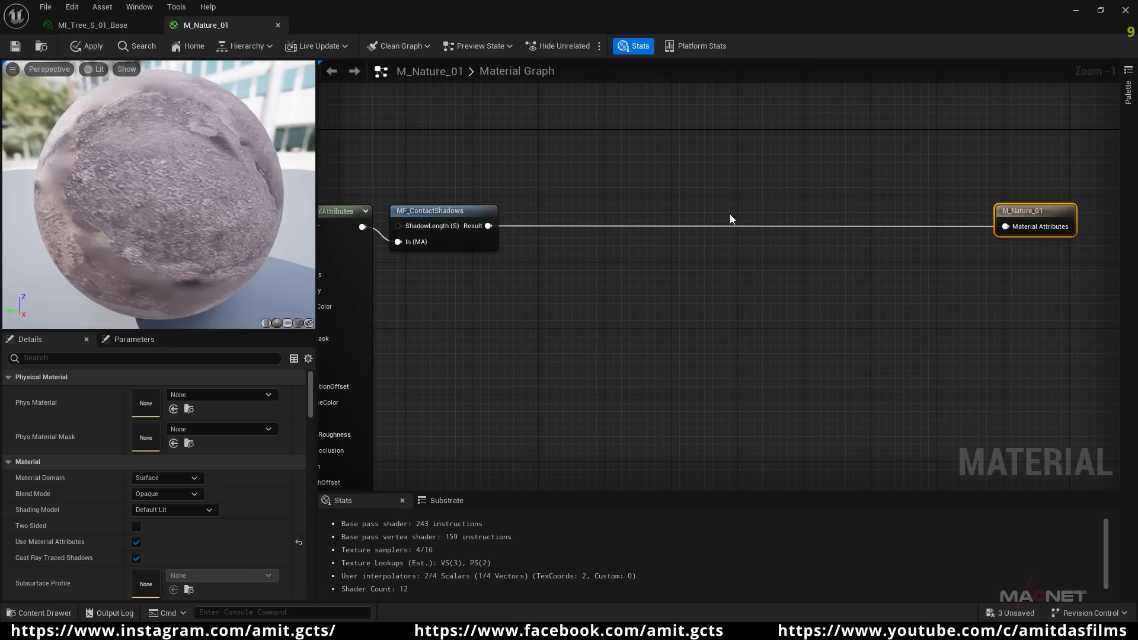
type("brea")
left_click_drag(607, 280, 729, 267)
left_click(670, 318)
- Add a Wet_Weather_Effects node and connect BaseColor, Roughness and Normal of BreakMaterialAttributes to its matching inputs
right_click(760, 278)
type("wet")
left_click(786, 311)
left_click_drag(654, 308, 729, 284)
left_click_drag(654, 388, 730, 299)
left_click_drag(805, 253, 872, 245)
- Add an enabled Static Bool node to the Apply Puddles input of Wet_Weather_Effects in M_Nature_01
left_click_drag(796, 323, 688, 400)
type("stat")
left_click(763, 190)
left_click(703, 427)
- Add an enabled Static Bool node to the Apply Dripping Effect input of Wet_Weather_Effects in M_Nature_01
right_click_drag(745, 350, 724, 198)
left_click_drag(776, 188, 664, 307)
type("stat")
left_click(731, 356)
left_click(690, 325)
- Add a scalar parameter node to the Mask Wetness input of Wet_Weather_Effects in M_Nature_01
left_click_drag(775, 269, 686, 392)
type("sca")
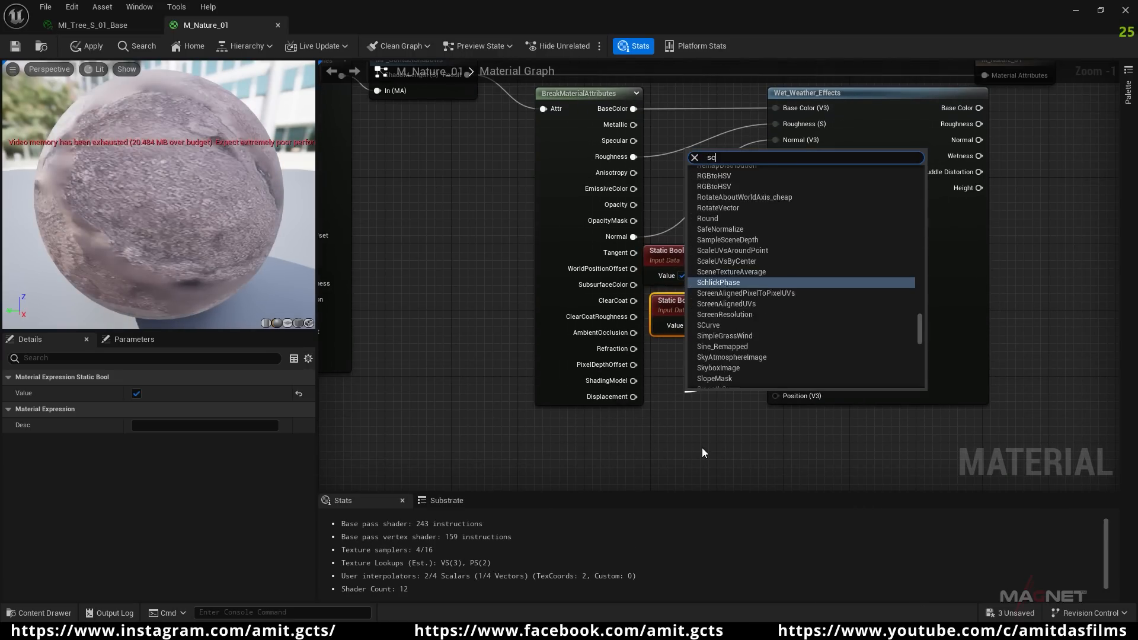
key("Return")
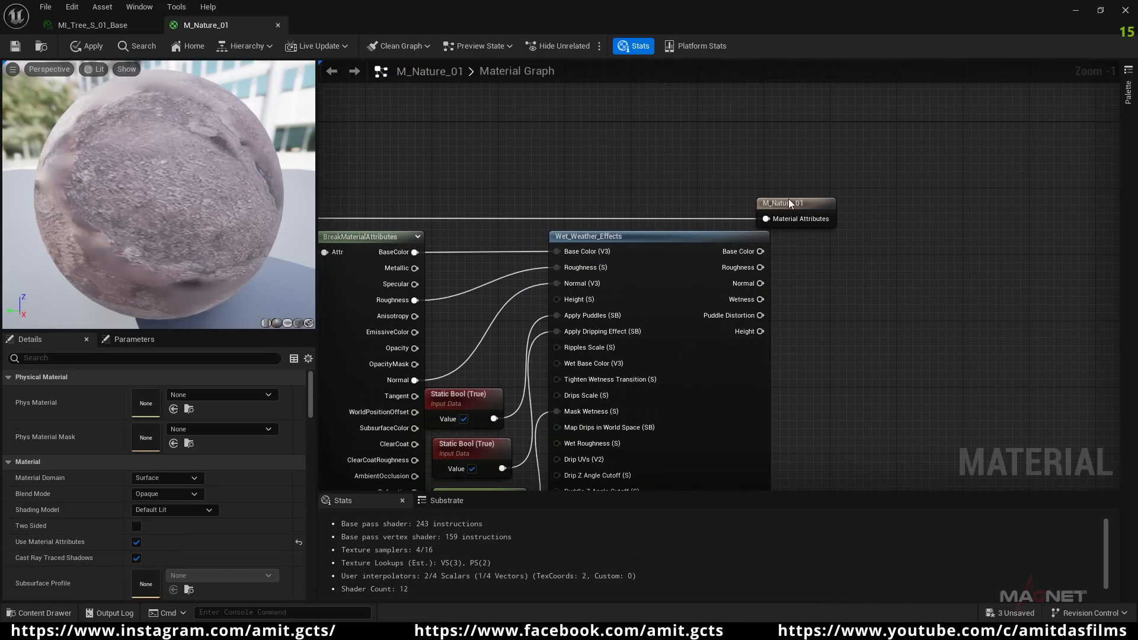
- Disable Use Material Attributes for M_Nature_01, connect Base Color, Roughness and Normal of Wet_Weather_Effects to its output node, and apply
left_click_drag(789, 198, 1030, 198)
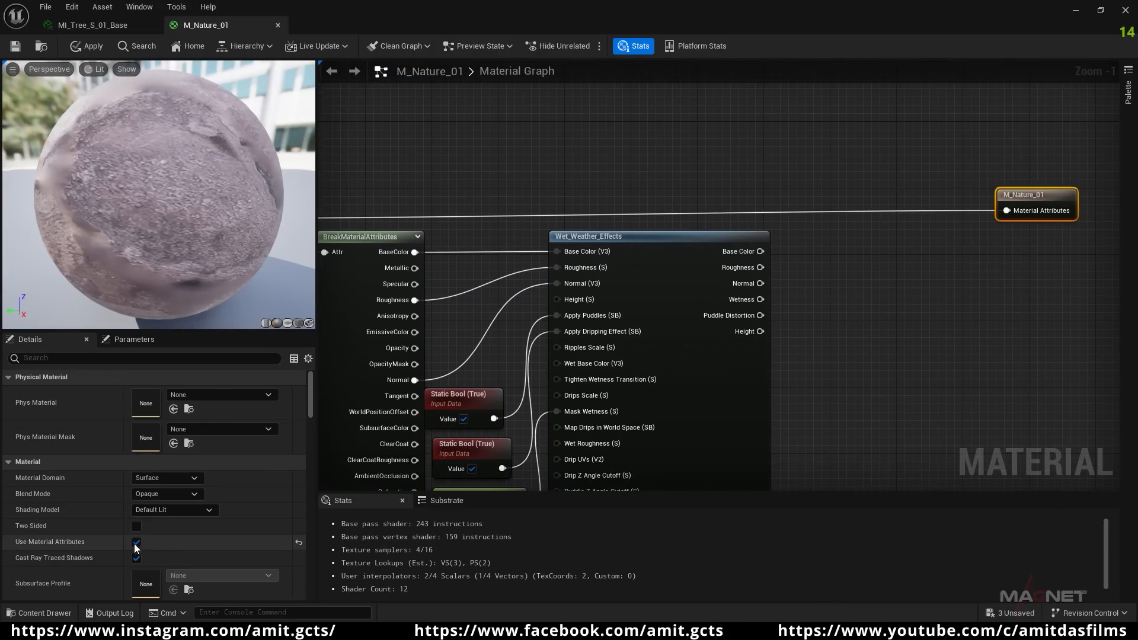
left_click_drag(760, 252, 1007, 259)
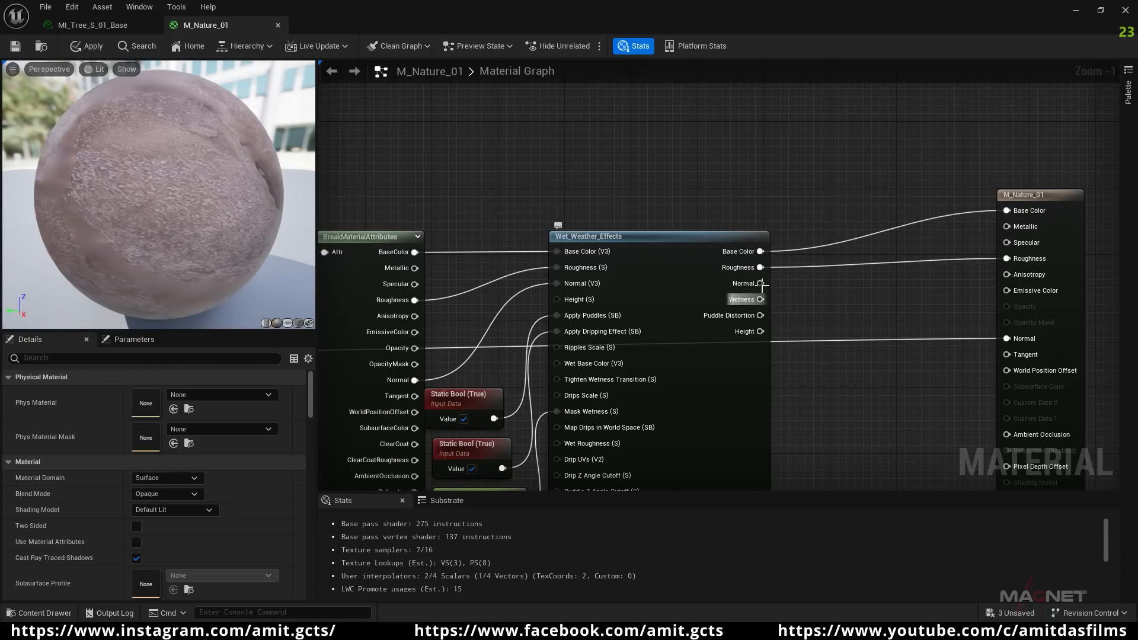
left_click_drag(761, 284, 1007, 338)
left_click(83, 47)
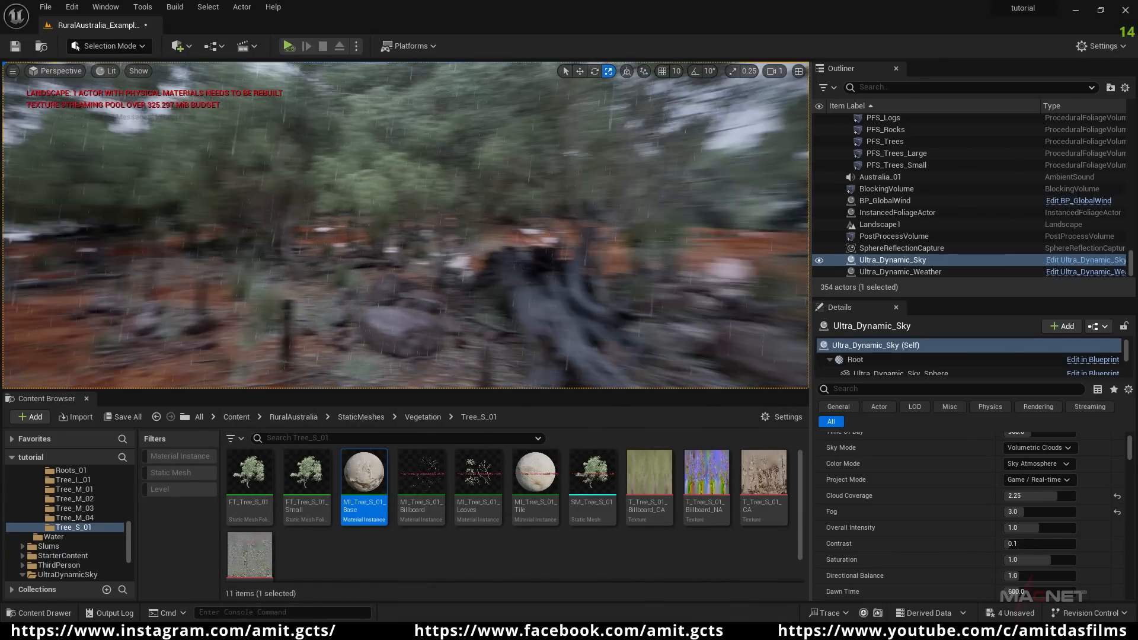
- Fly through the level to inspect the wet trees, rocks, logs and road in the rain
key("w")
right_click_drag(406, 226, 326, 266)
right_click_drag(445, 295, 528, 299)
key("w")
right_click_drag(377, 214, 445, 178)
key("w")
key("a")
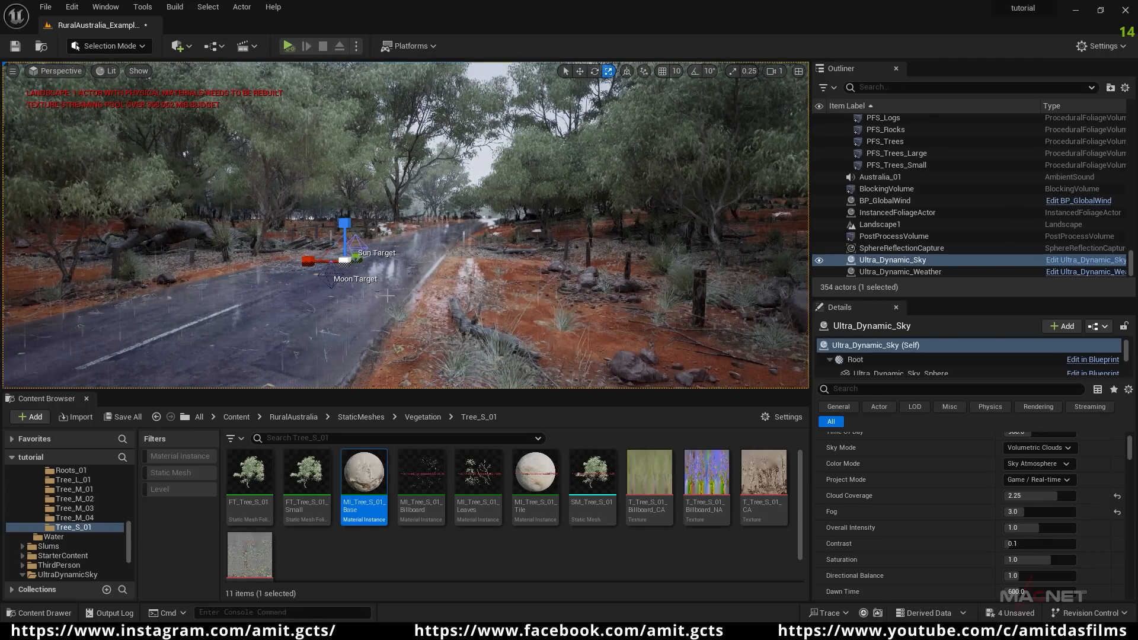
- Add a Cine Camera Actor to the Slums Demo level and snap it to the current view of the wet yard
right_click_drag(444, 178, 368, 169)
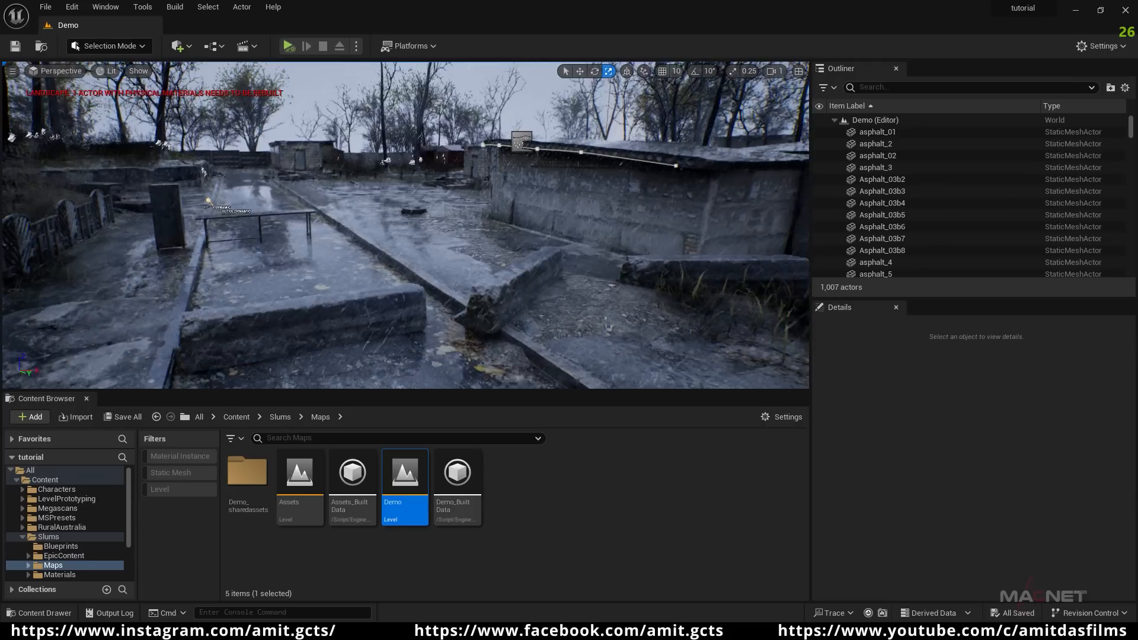
right_click_drag(406, 225, 453, 225)
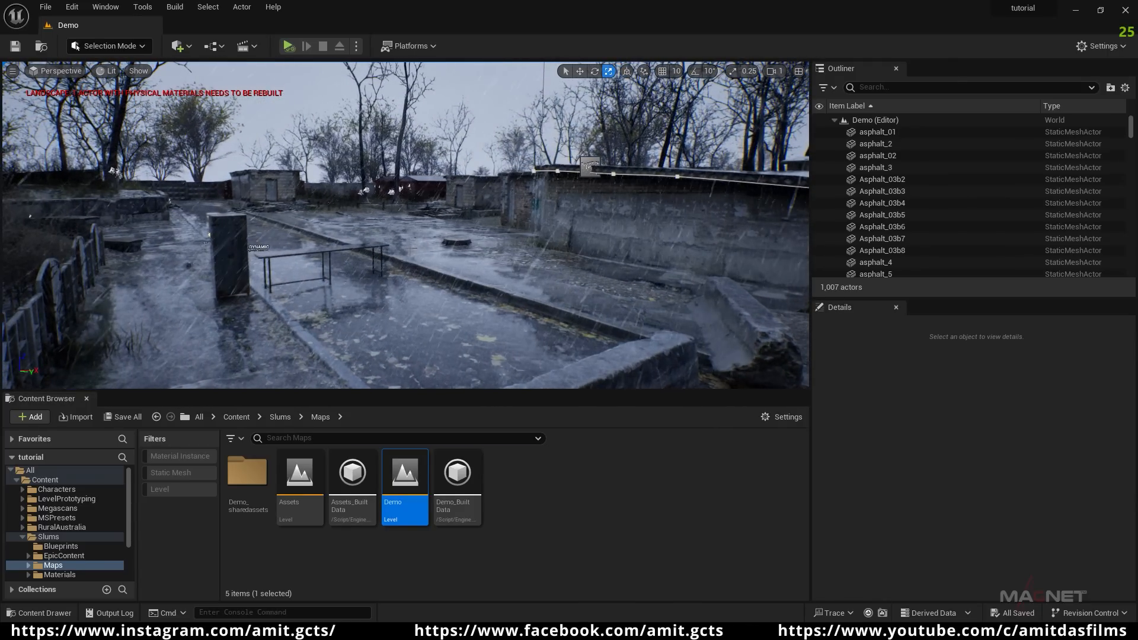
left_click(189, 46)
mouse_move(221, 172)
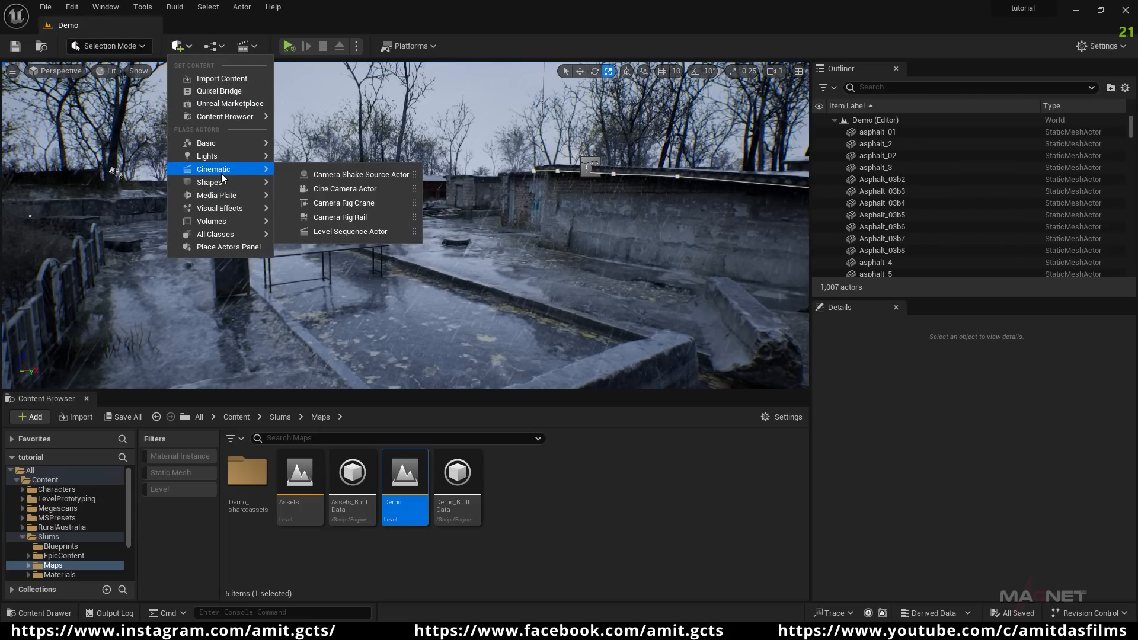
left_click(350, 189)
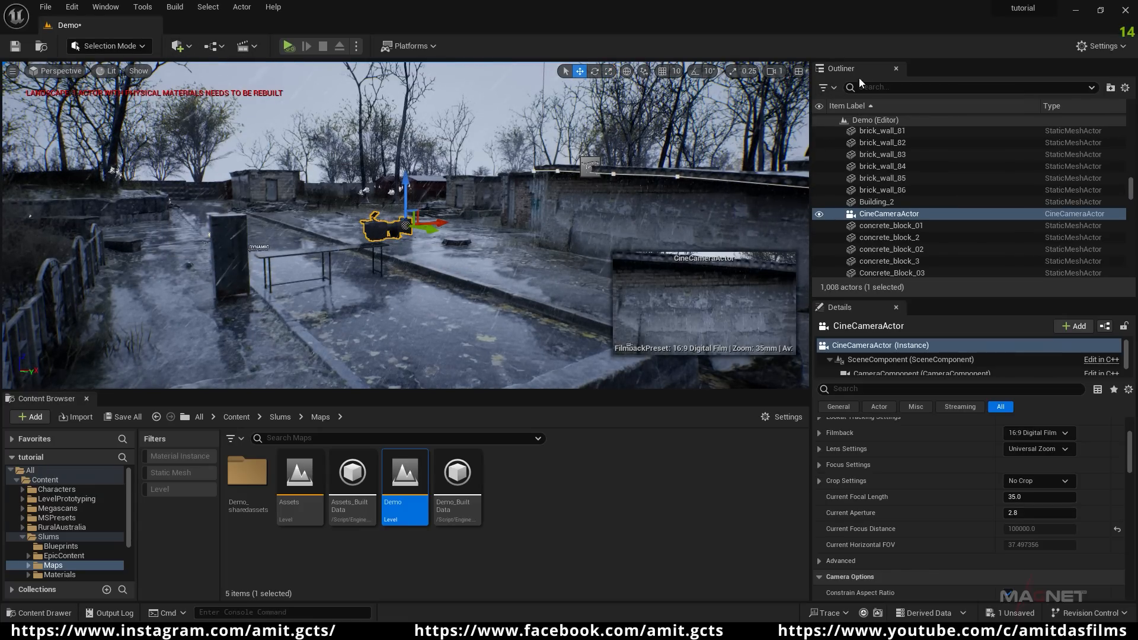
right_click(882, 215)
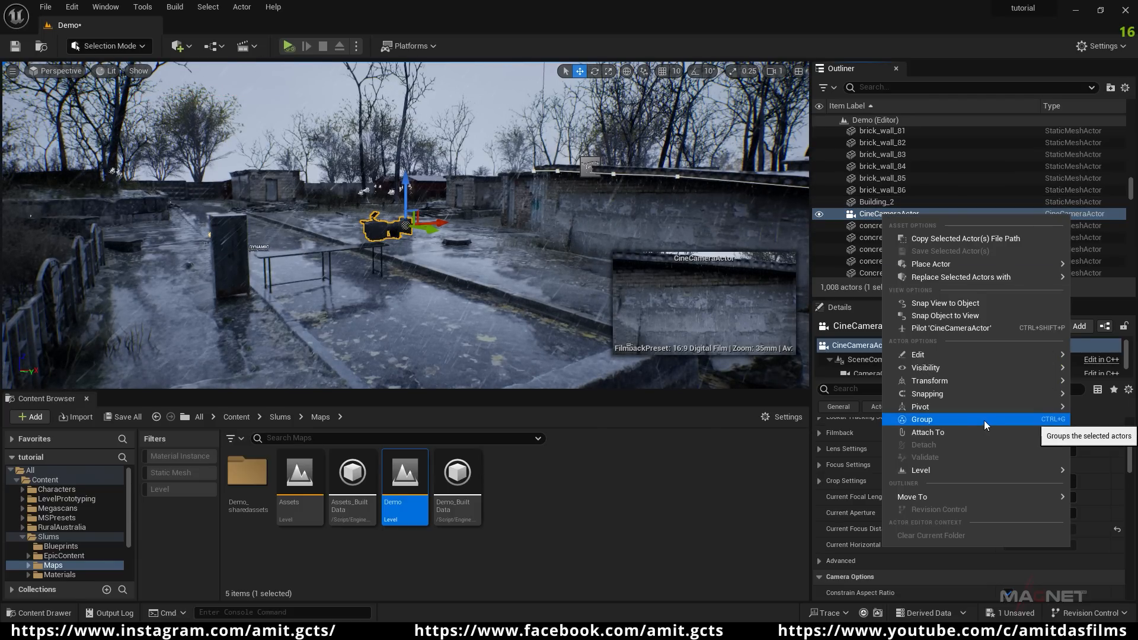
left_click(944, 315)
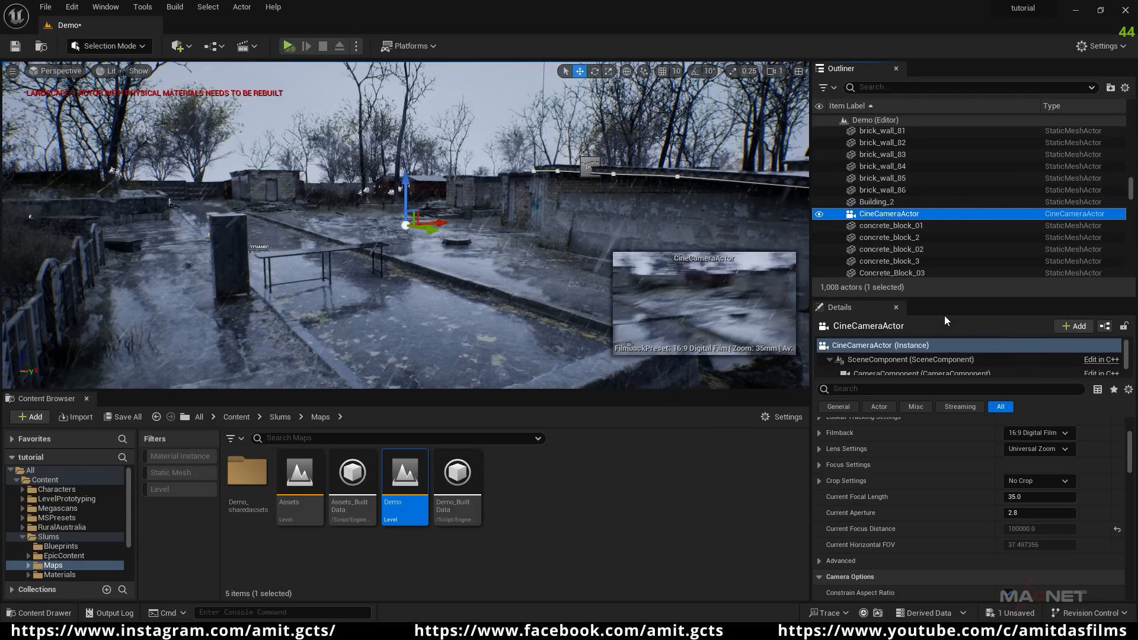
- Create a level sequence and save it as NewLevelSequence in the Content folder
left_click(250, 46)
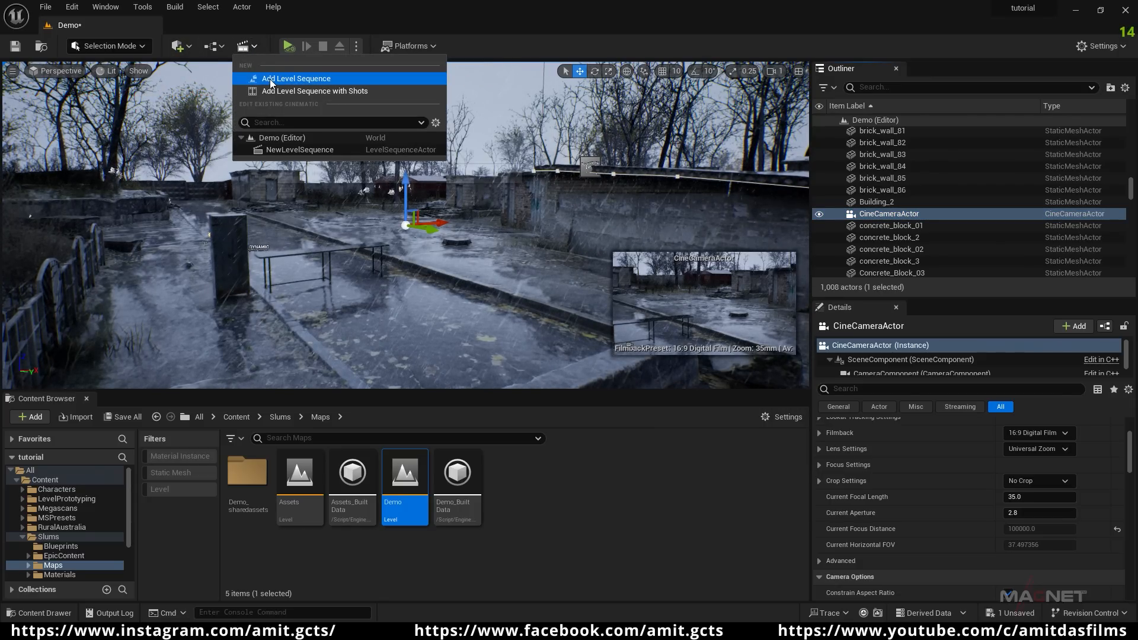
left_click(311, 79)
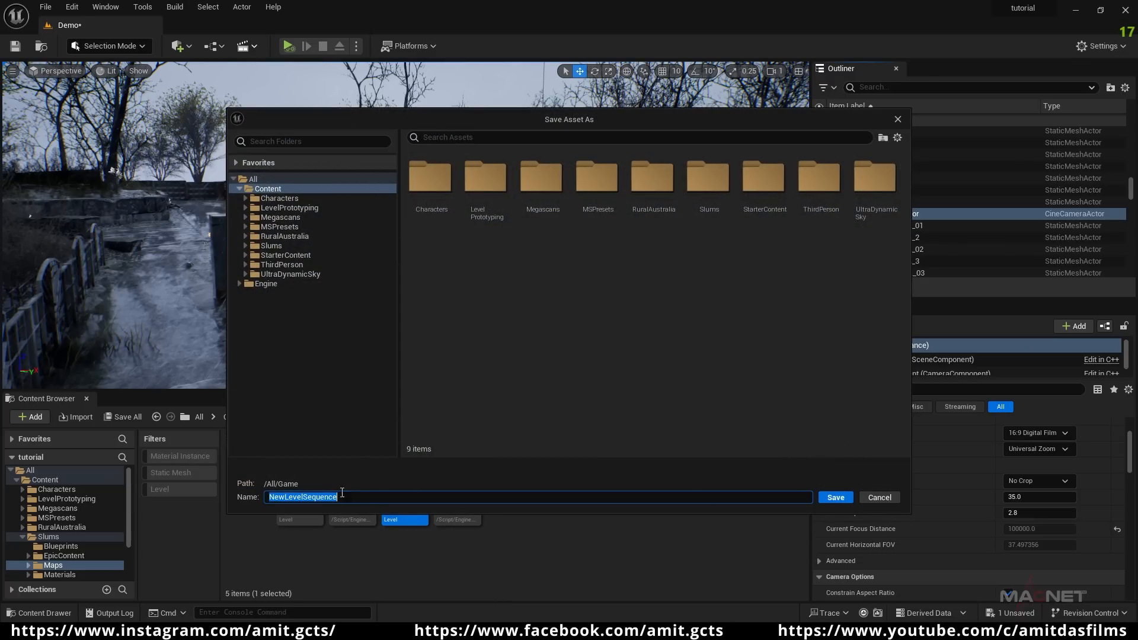
left_click(834, 498)
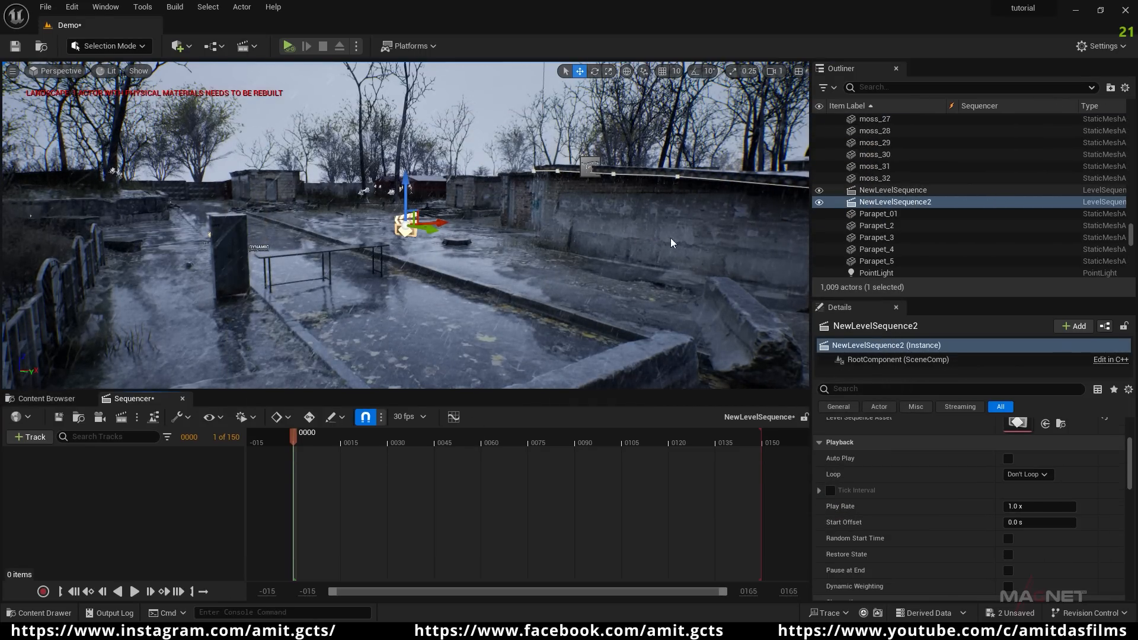
- Find the CineCameraActor by searching for "camer" and add it to the new level sequence
left_click(883, 89)
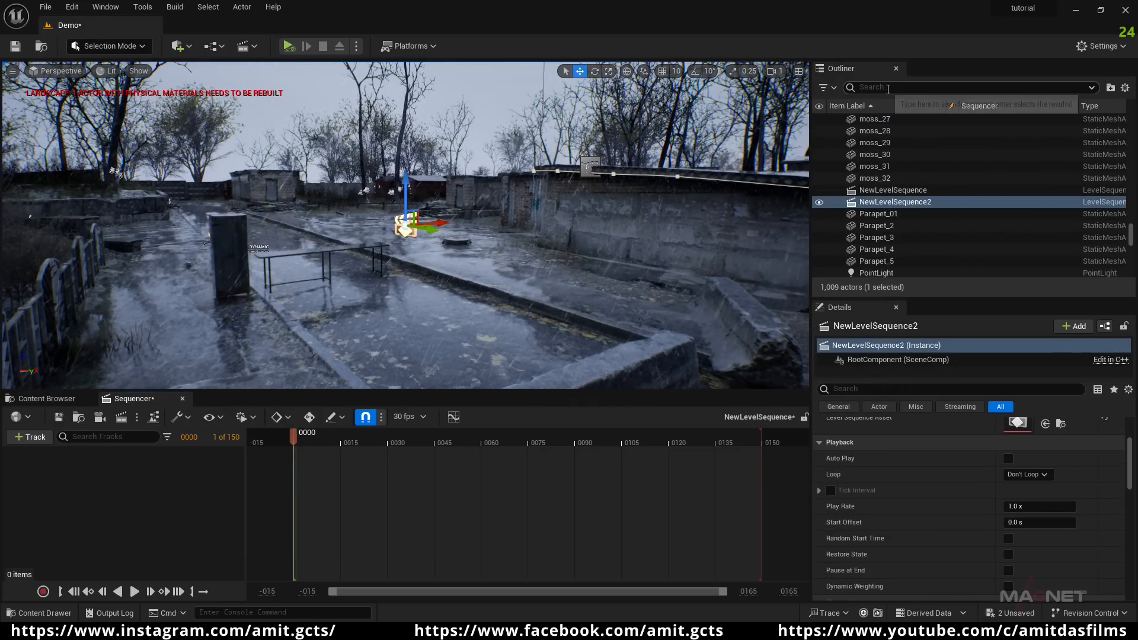
type("camer")
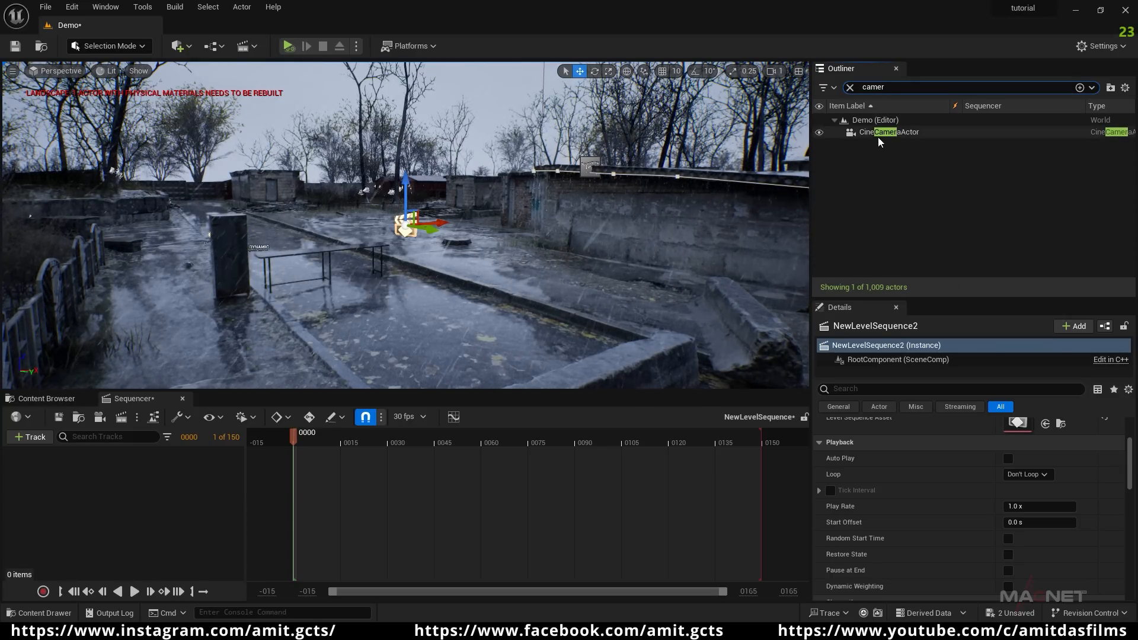
left_click(877, 134)
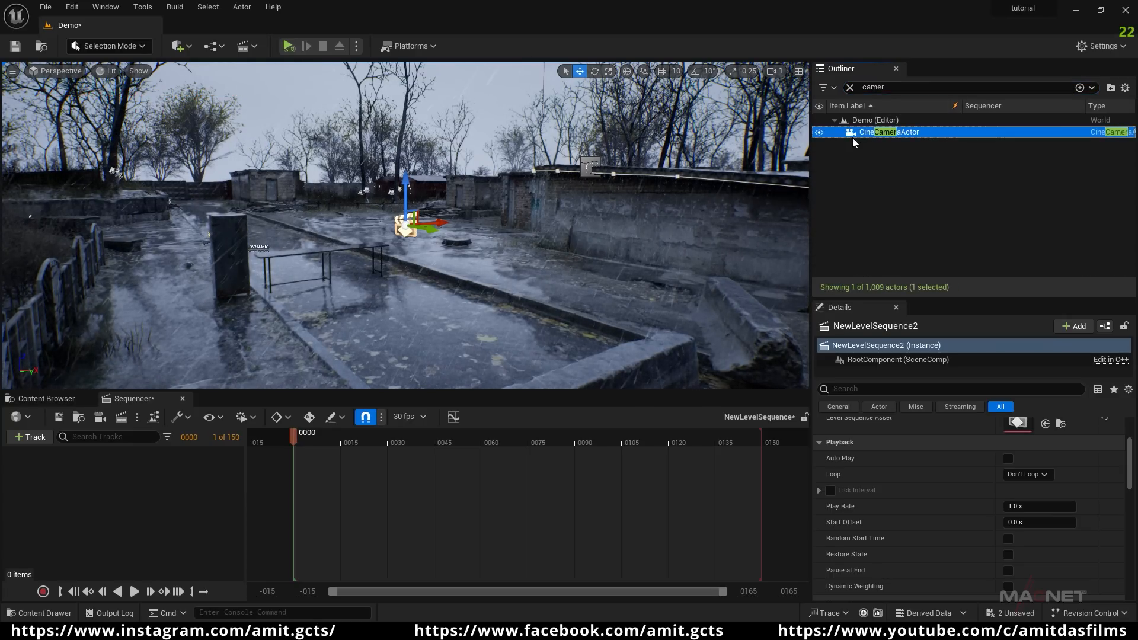
left_click_drag(901, 133, 202, 401)
left_click_drag(37, 483, 37, 484)
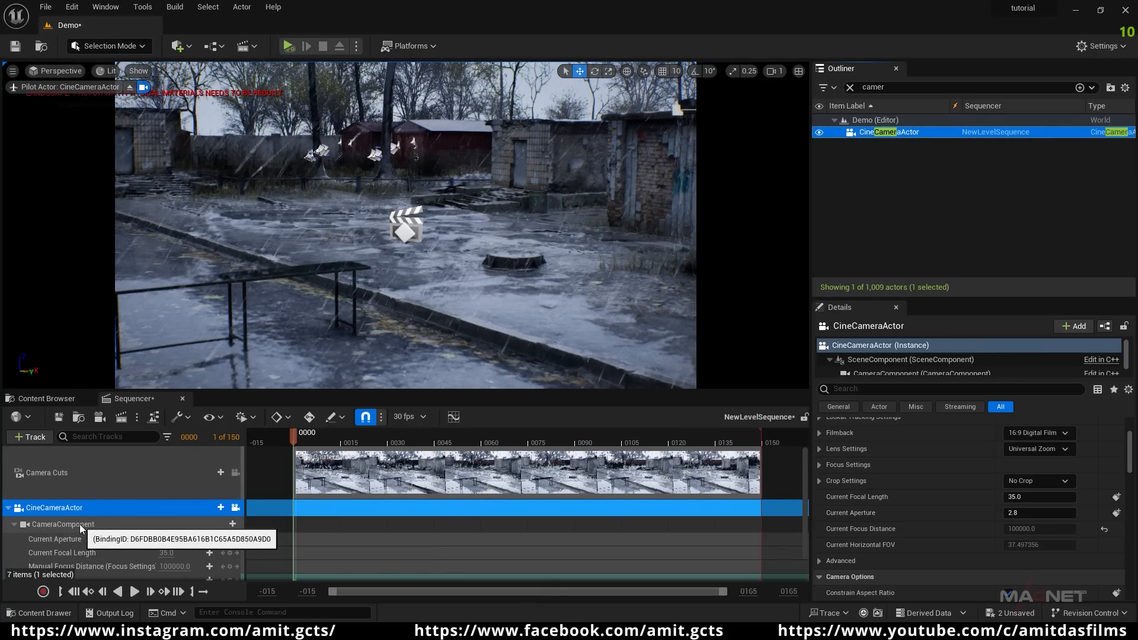
- Set the sequenced camera's Current Focal Length to 15 and reframe the shot over the wet pavement
left_click(166, 552)
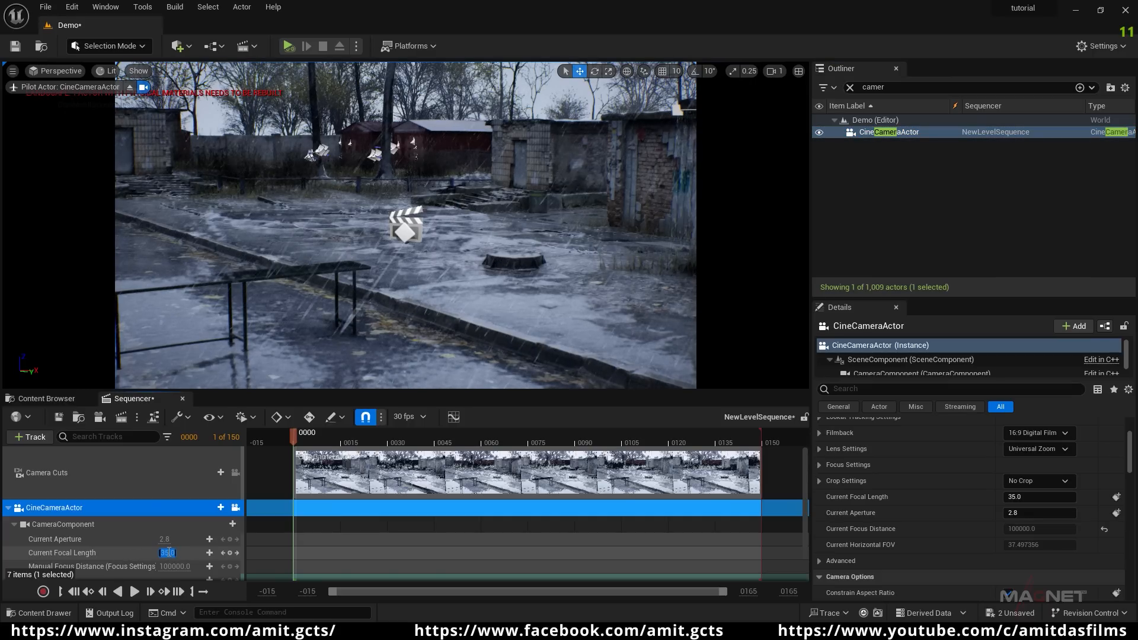
type("15")
key("Return")
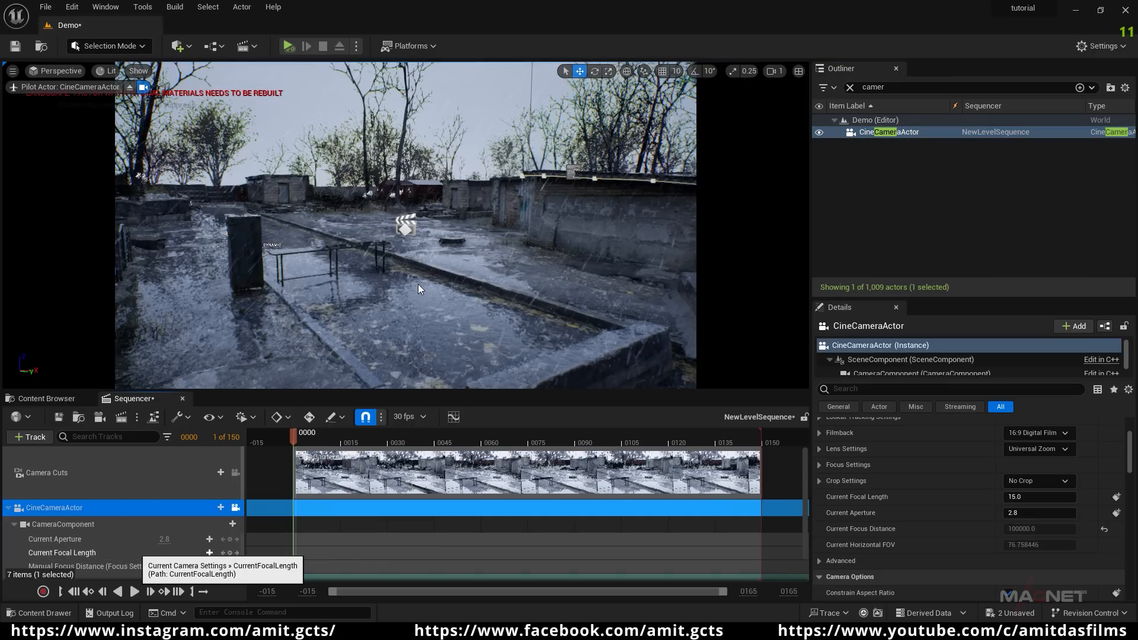
right_click_drag(406, 225, 366, 211)
key("w")
key("s")
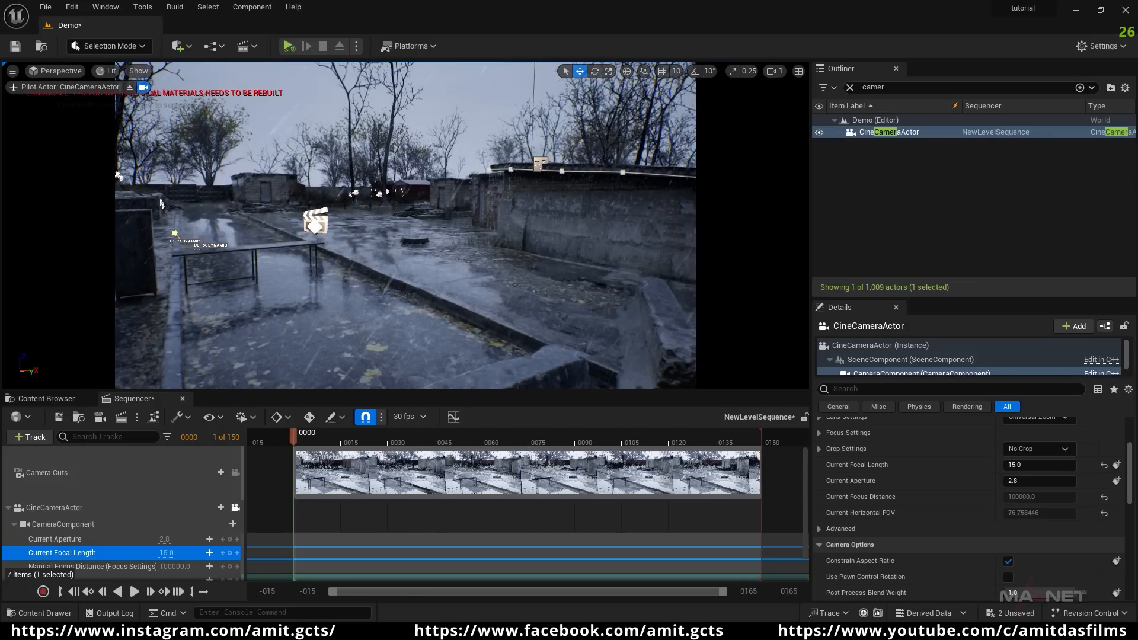
- Set the camera's Filmback to 16:9 DSLR and move the camera closer to the railing on the wet pavement
scroll(916, 504, "up", 5)
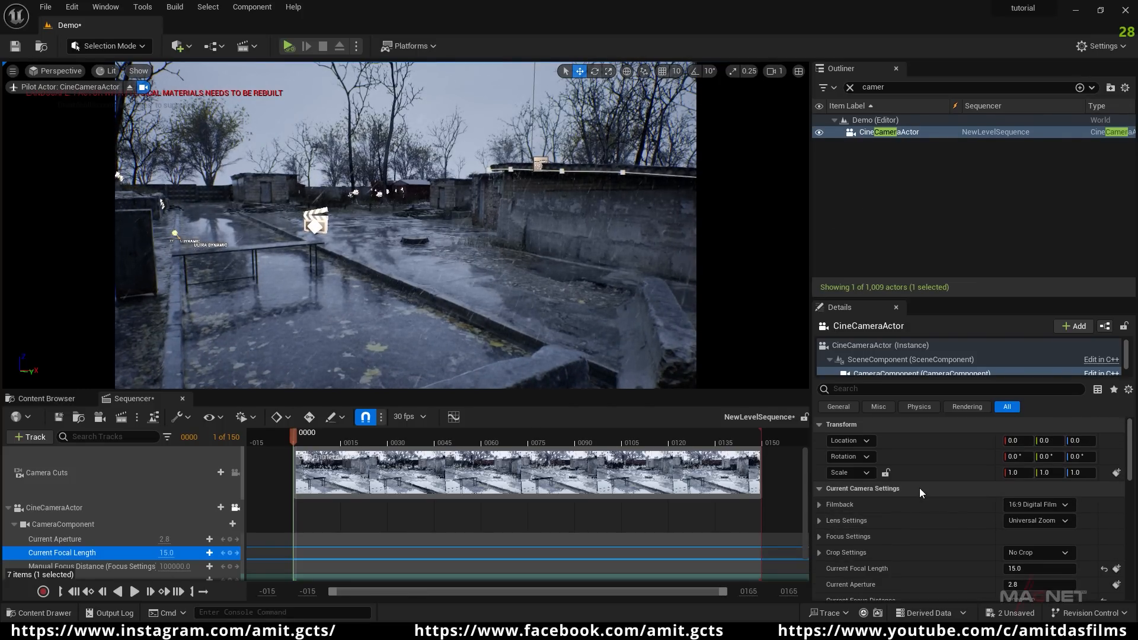
left_click(1035, 509)
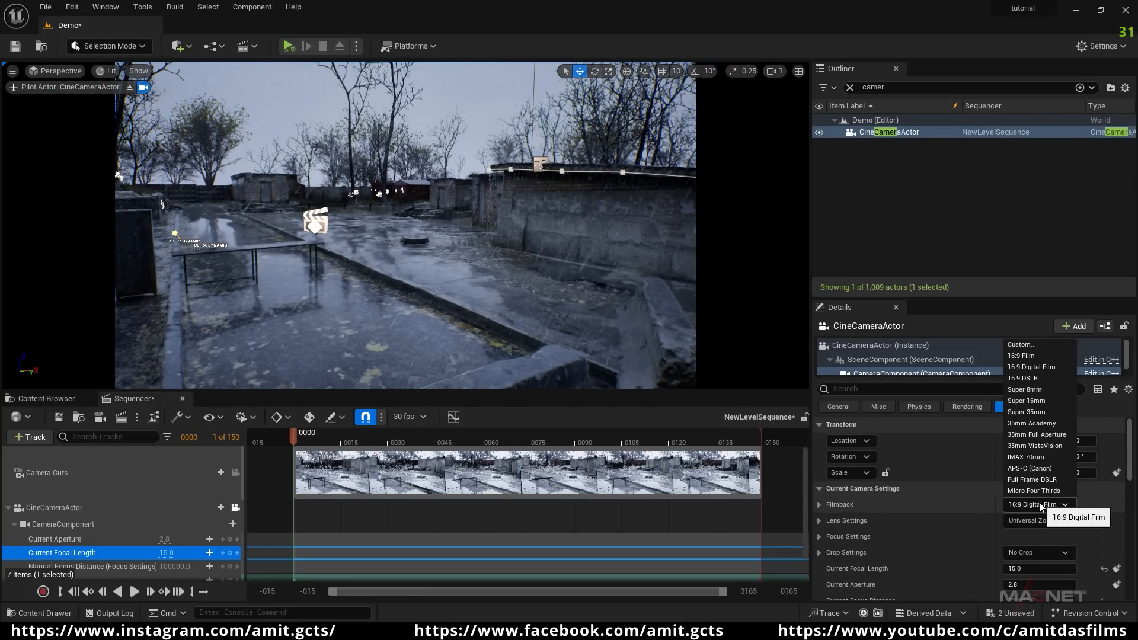
left_click(1023, 378)
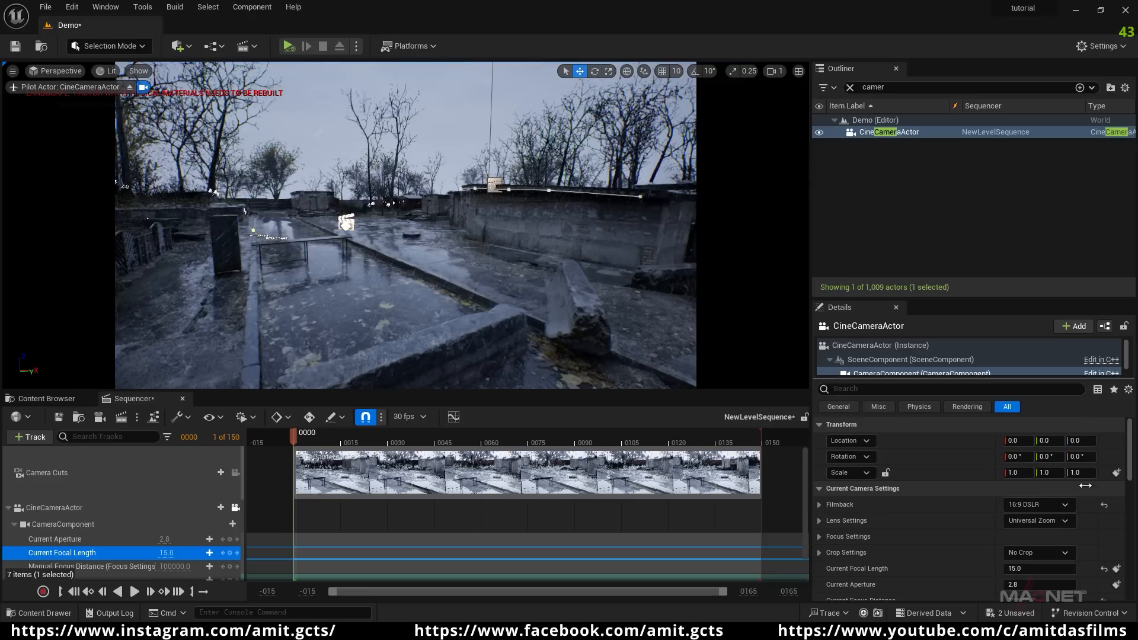
mouse_move(380, 247)
right_mouse_down()
mouse_move(326, 248)
mouse_move(415, 247)
mouse_move(355, 247)
mouse_move(385, 251)
right_mouse_up()
key("d")
key("a")
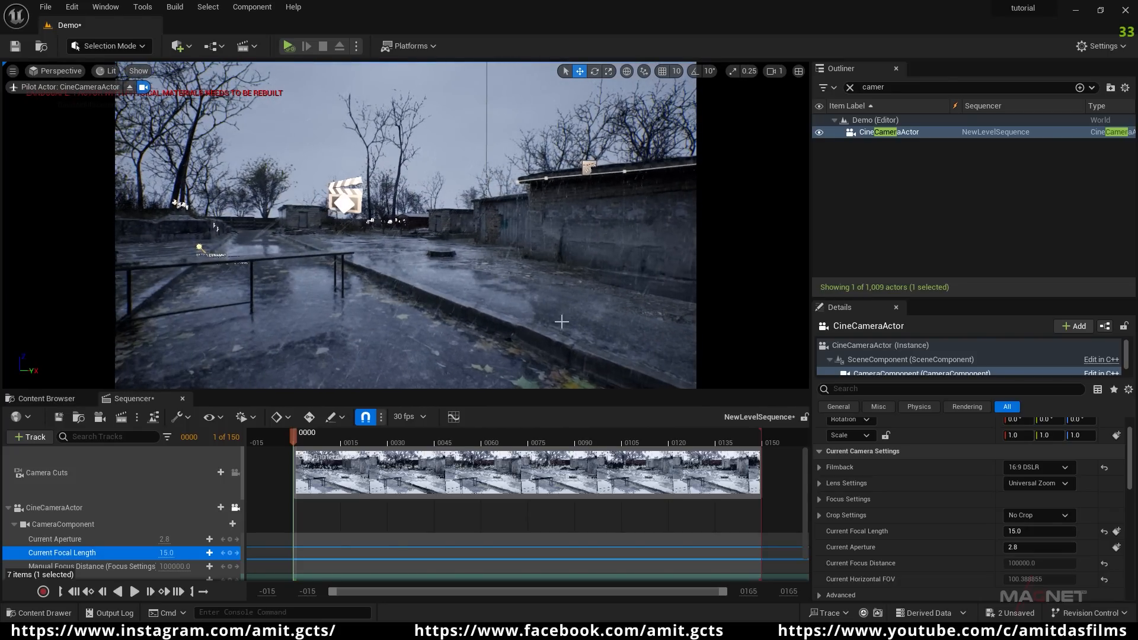
- Set the Squeeze Factor in the camera's Lens Settings to 2.0
left_click(818, 483)
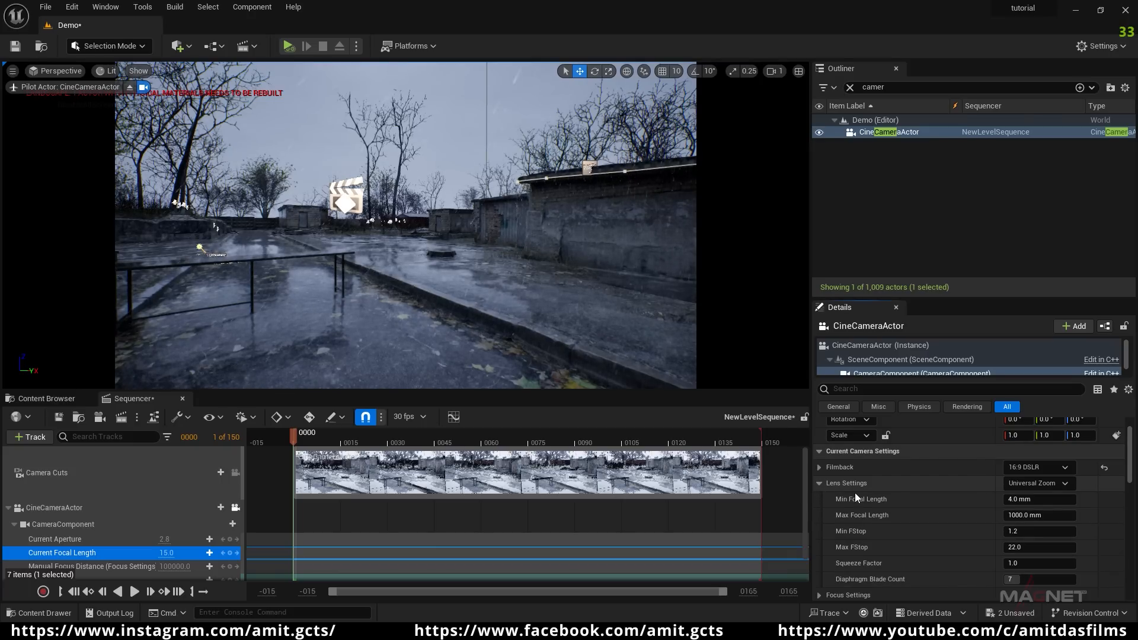
scroll(867, 497, "down", 1)
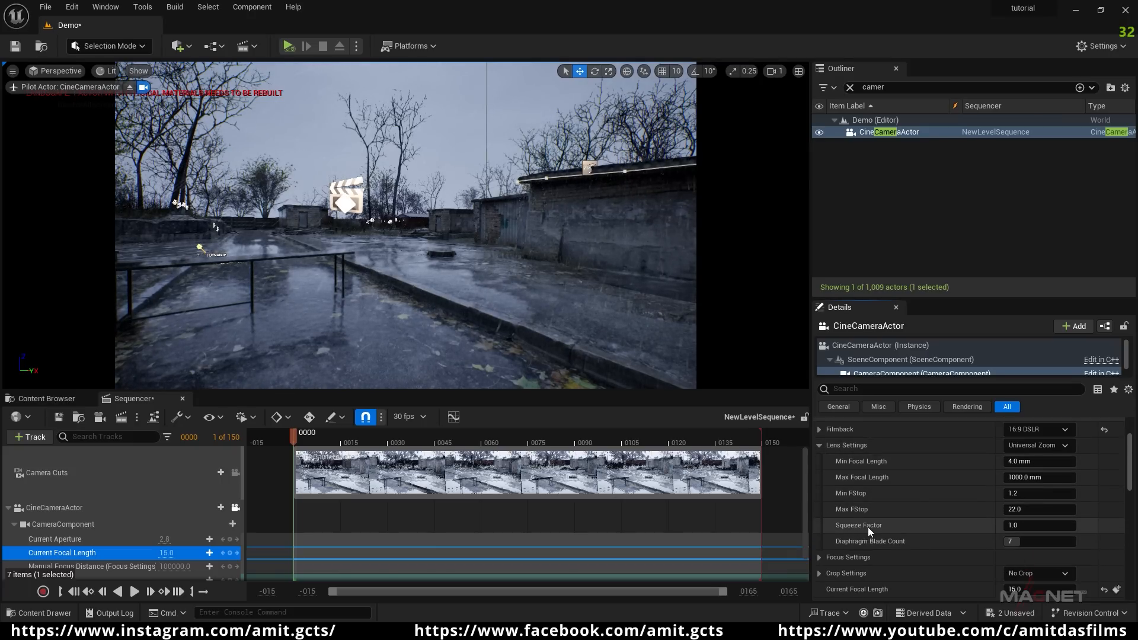
left_click_drag(1009, 526, 1062, 527)
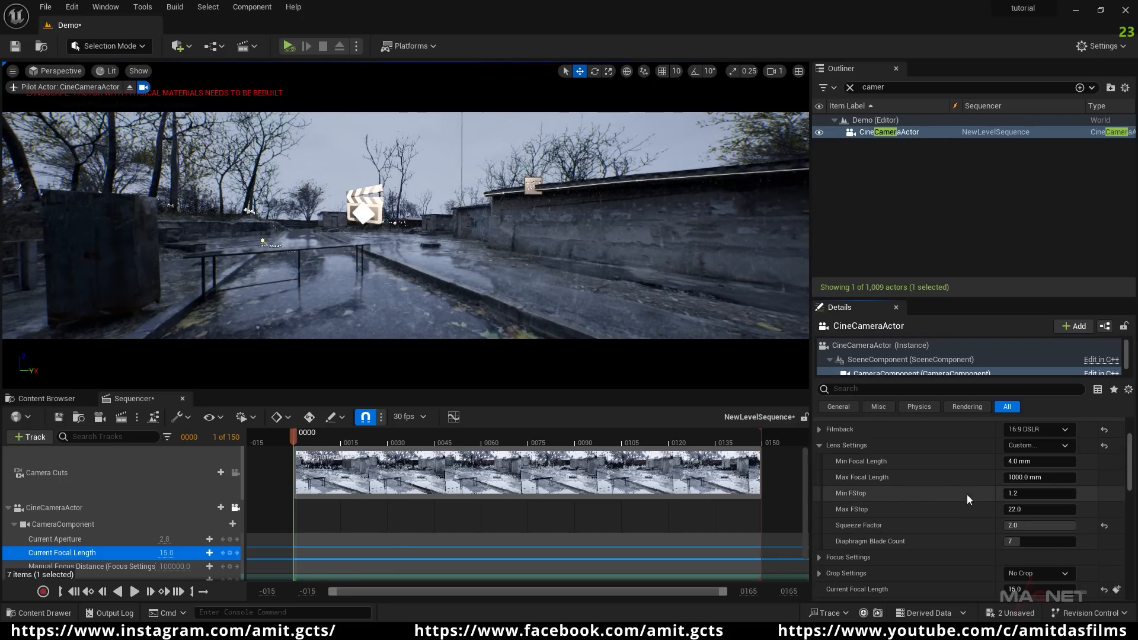
scroll(844, 479, "up", 2)
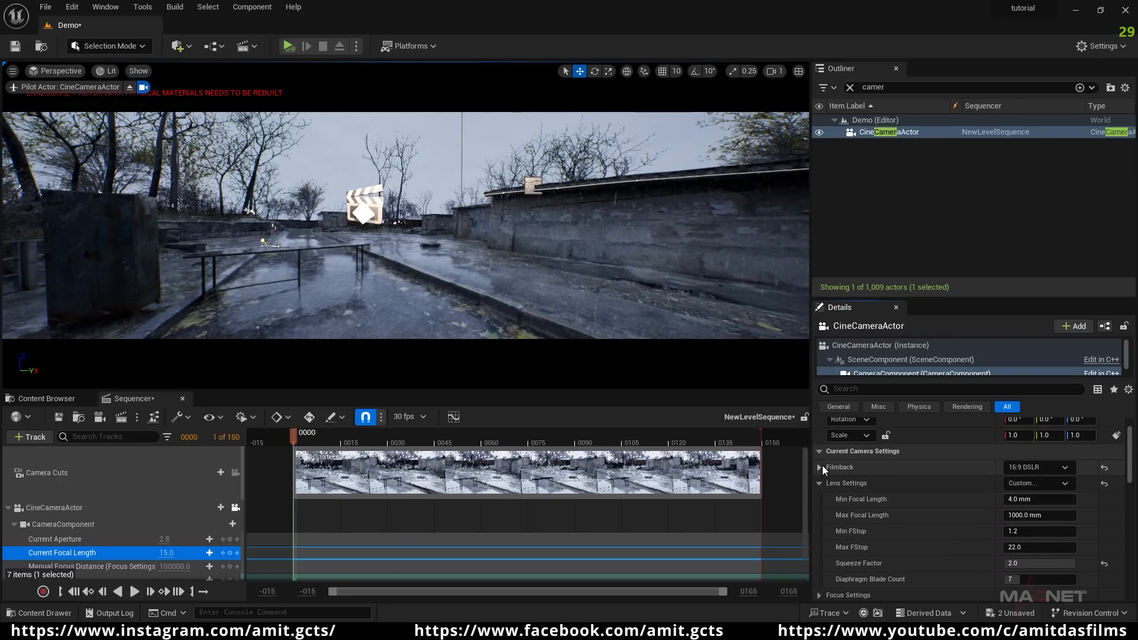
- Halve the Filmback Sensor Width to 18 mm and turn the camera towards the concrete building
left_click(819, 467)
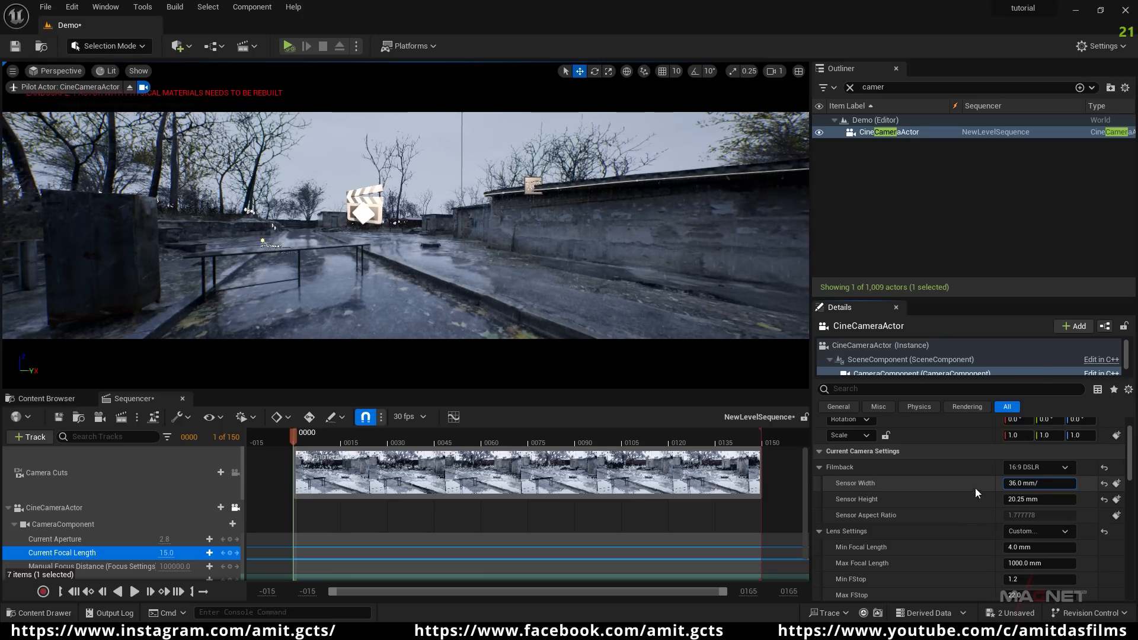
key("Return")
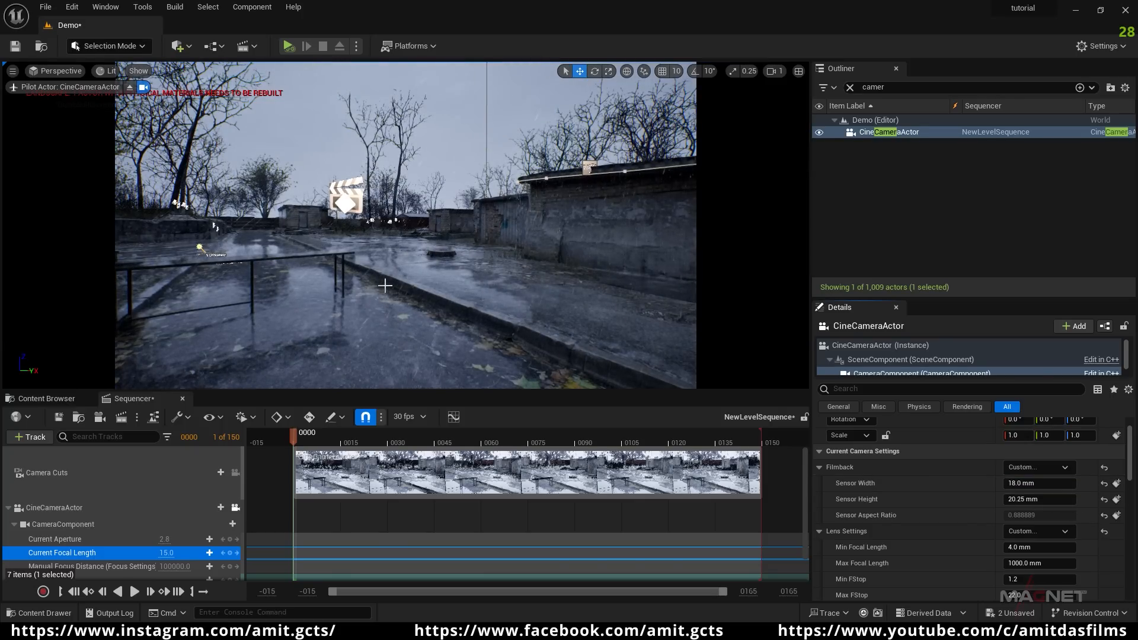
right_click_drag(405, 225, 498, 222)
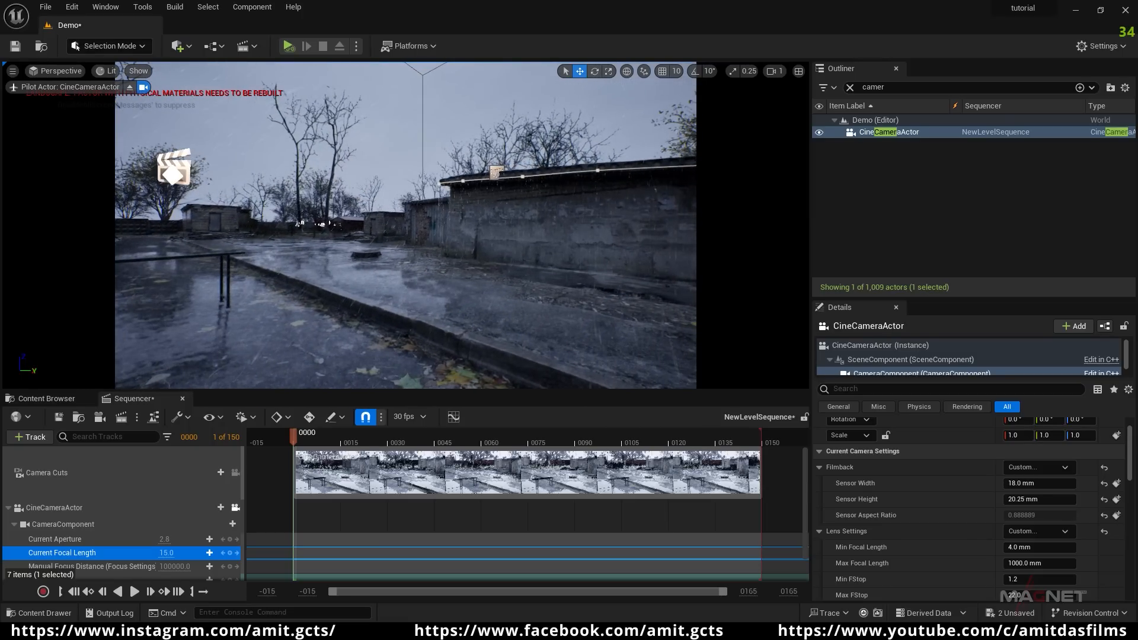
- Set the focal length to about 78.5, frame the concrete wall and sheds, and set Manual Focus Distance to about 1122
mouse_move(166, 552)
left_mouse_down()
mouse_move(232, 552)
mouse_move(165, 536)
left_mouse_up()
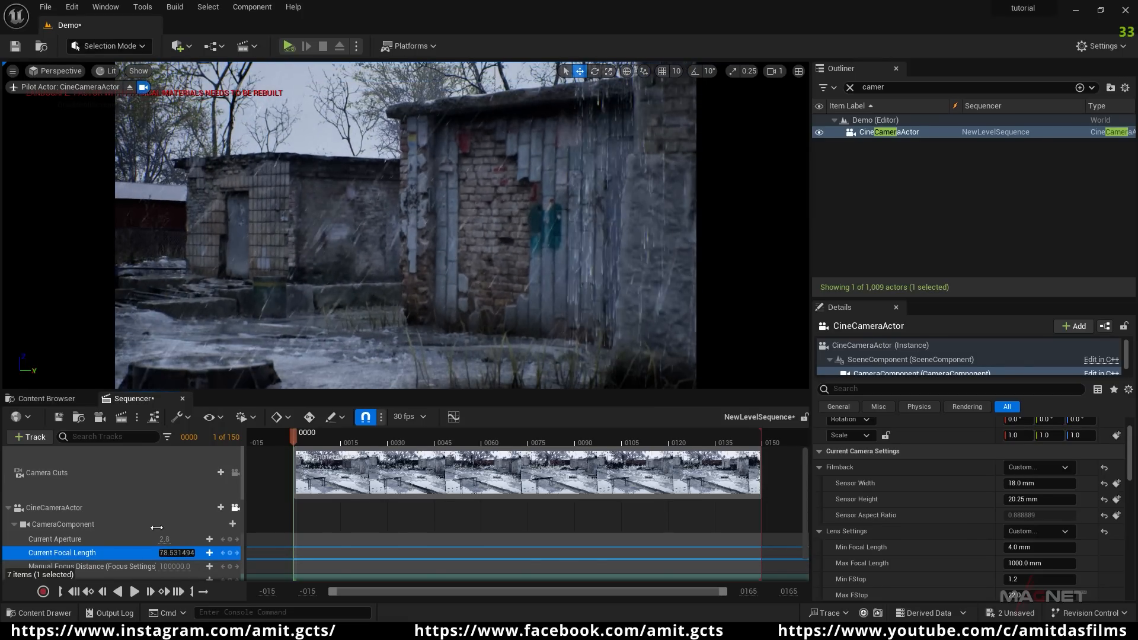
right_click_drag(355, 320, 330, 308)
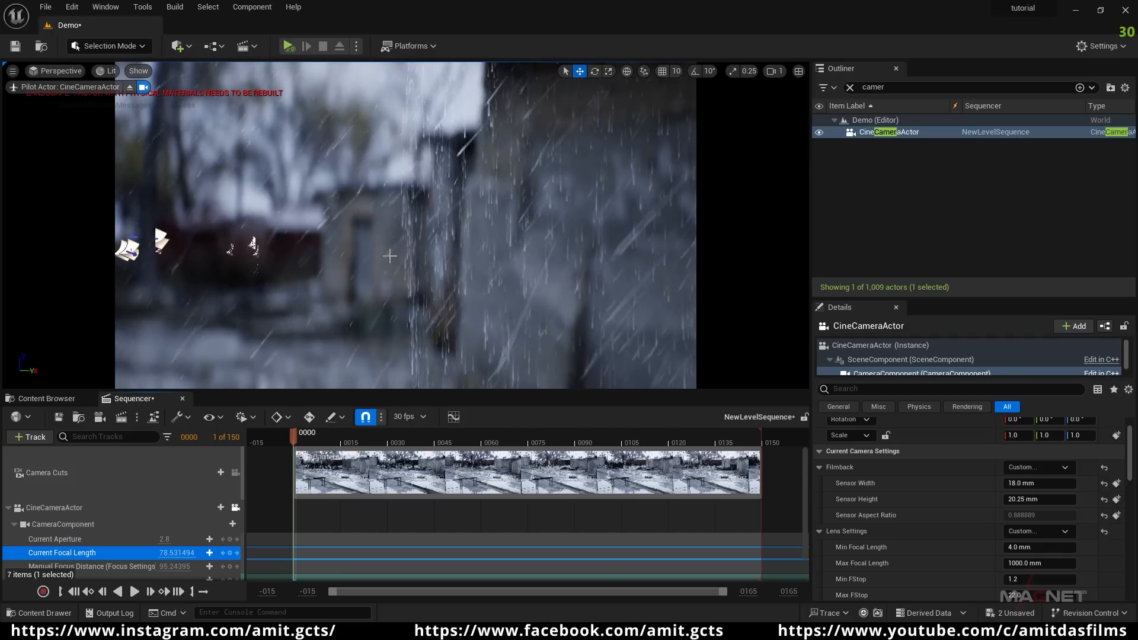
left_click_drag(160, 567, 196, 567)
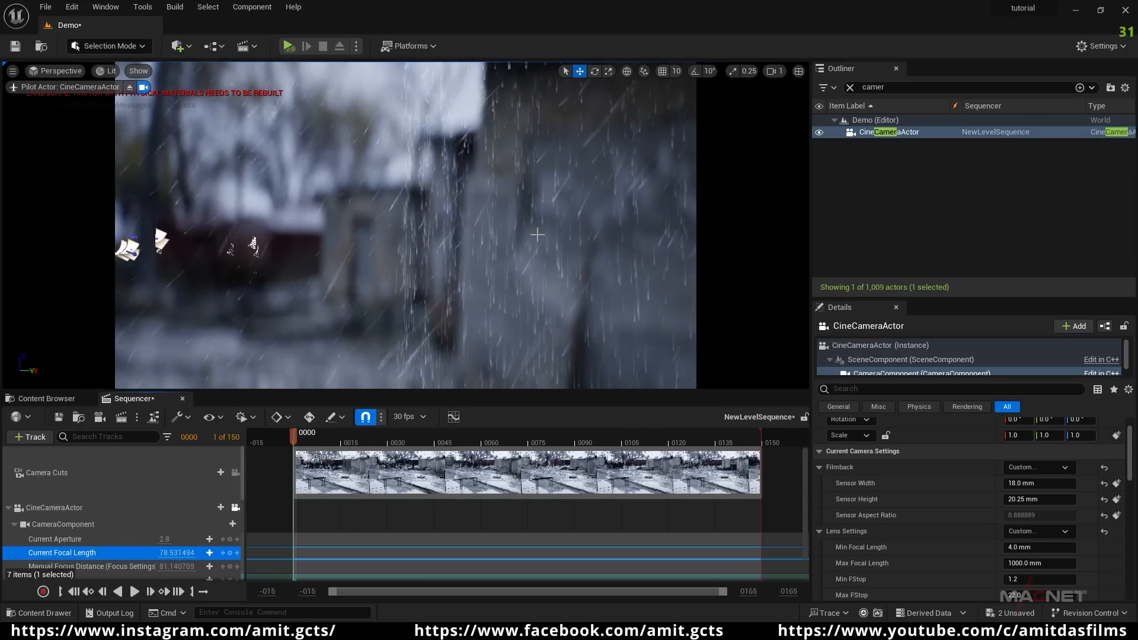
left_click_drag(177, 567, 213, 567)
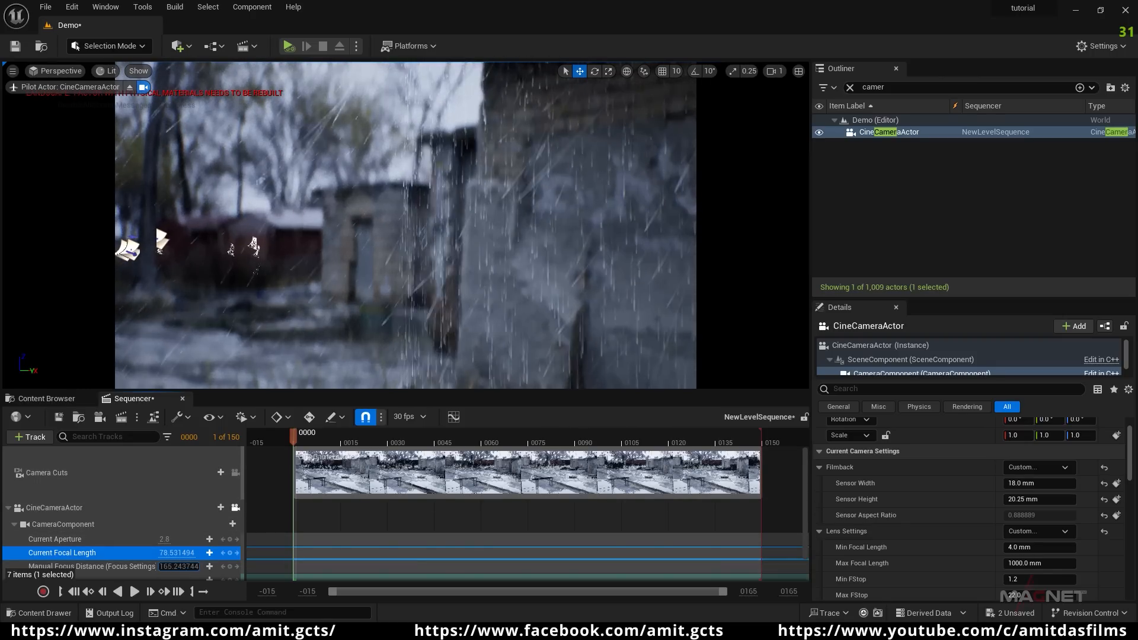
left_click_drag(178, 567, 202, 567)
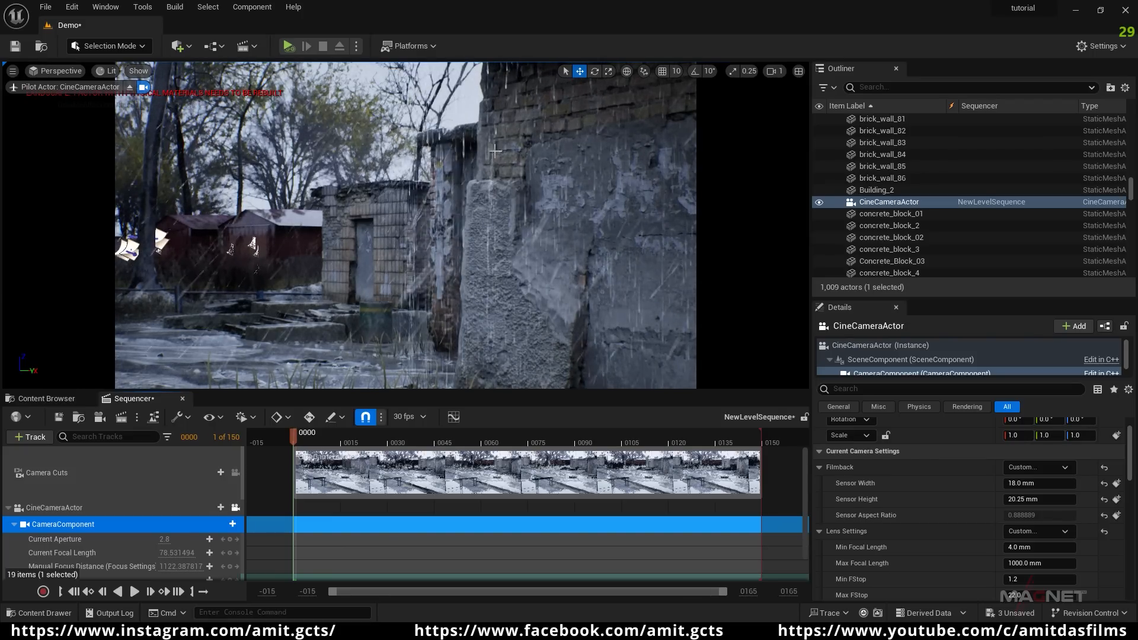
- Open the GPU_WeatherParticles emitter from the Particles folder of UltraDynamicSky
left_click(47, 398)
scroll(51, 549, "down", 5)
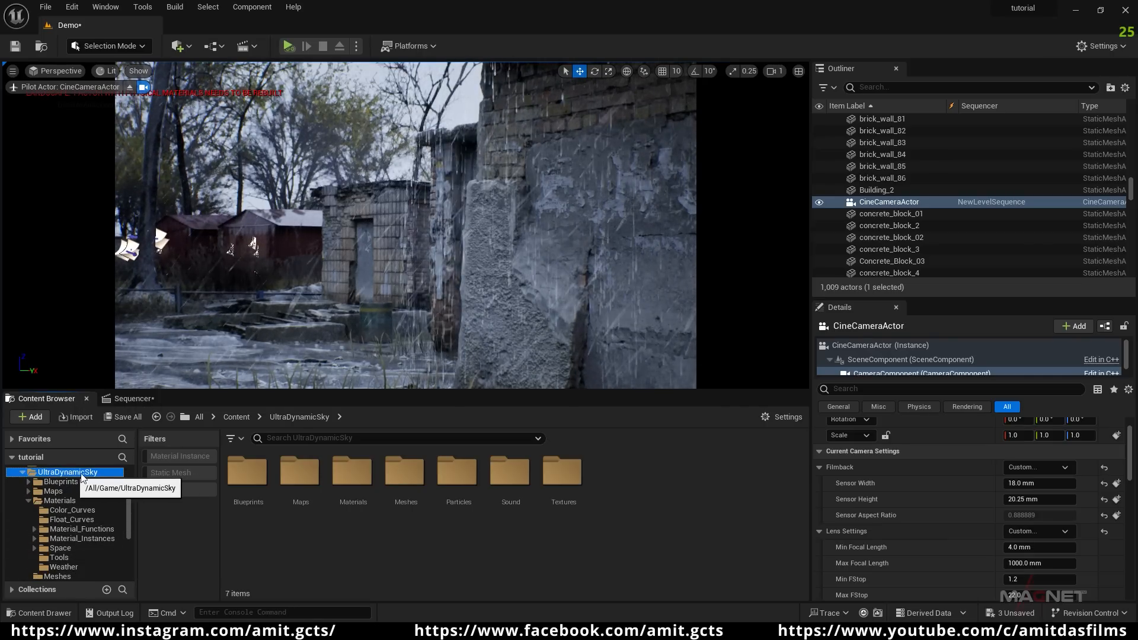
left_click(70, 472)
double_click(466, 504)
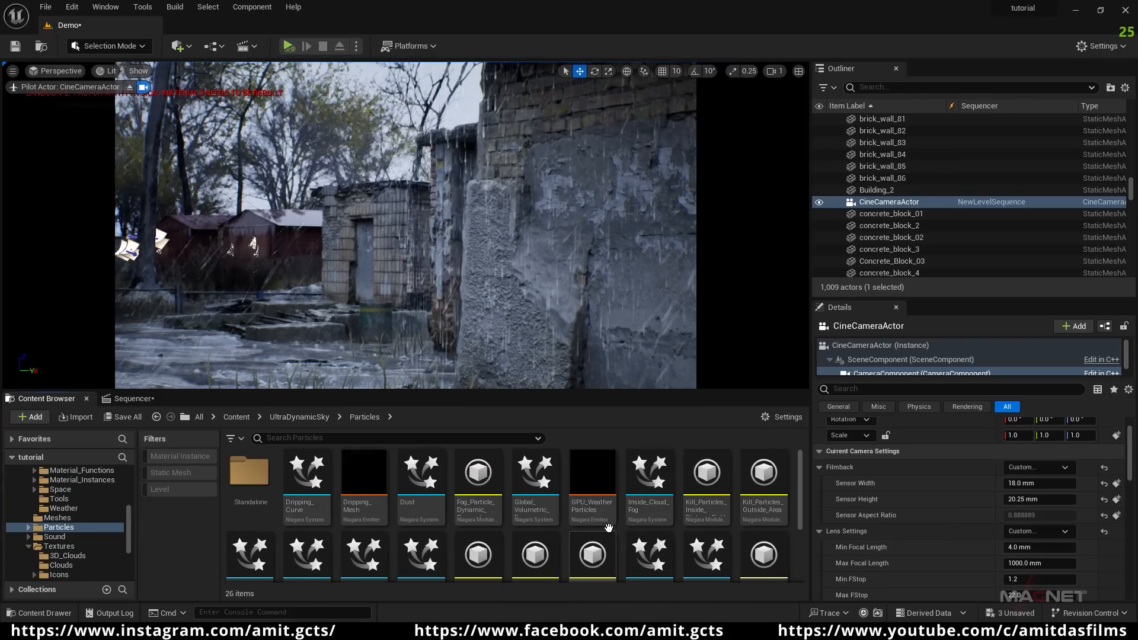
left_click(649, 492)
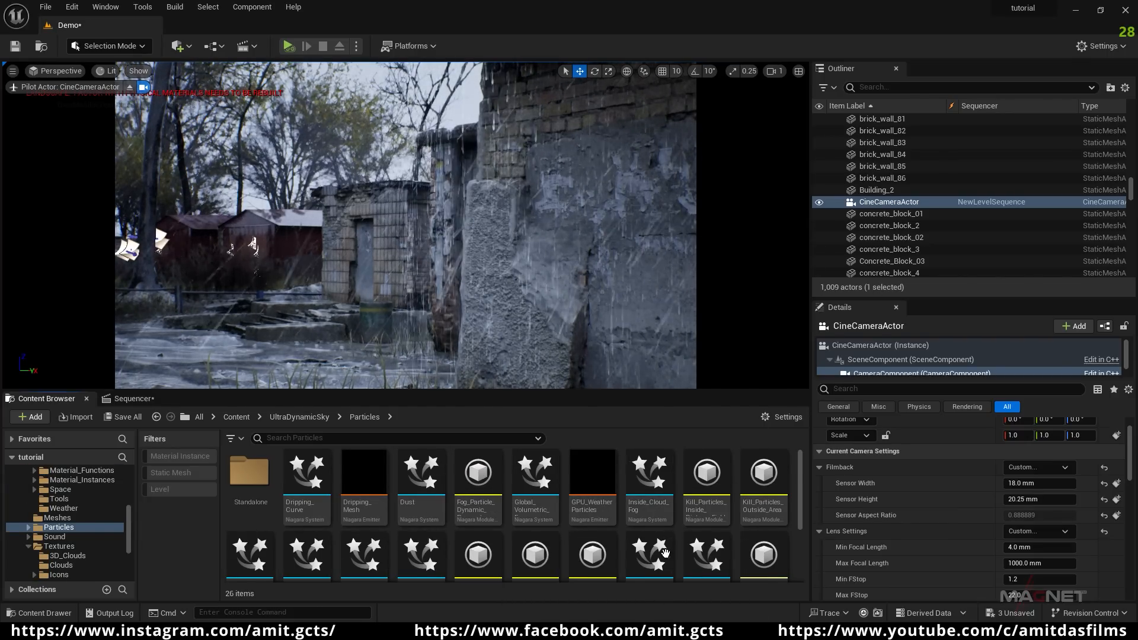
left_click(602, 481)
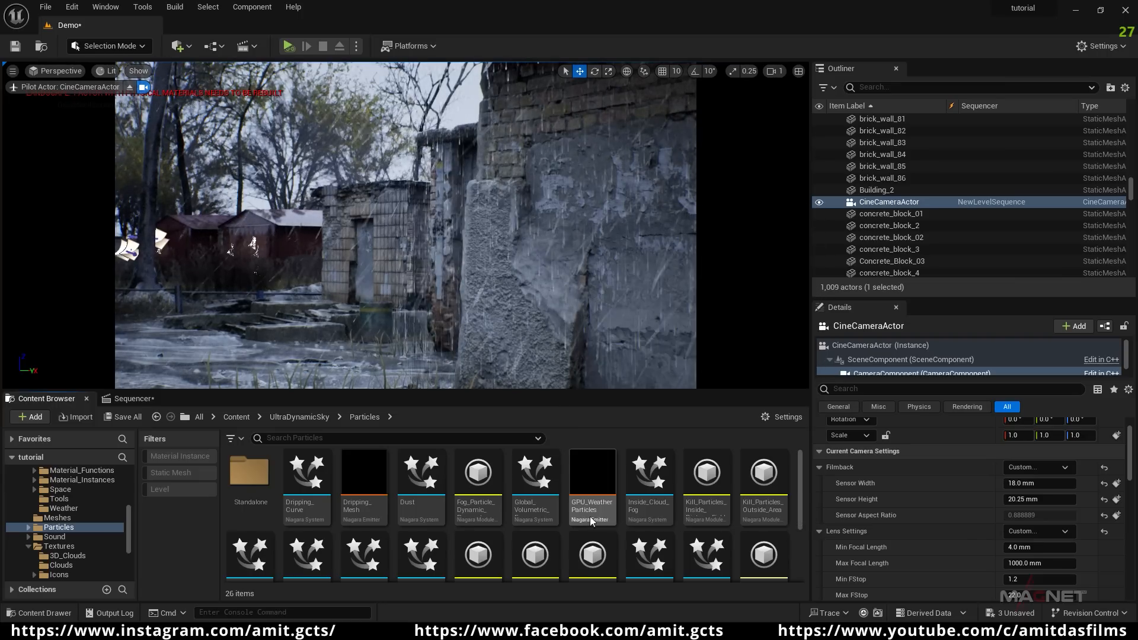
double_click(596, 471)
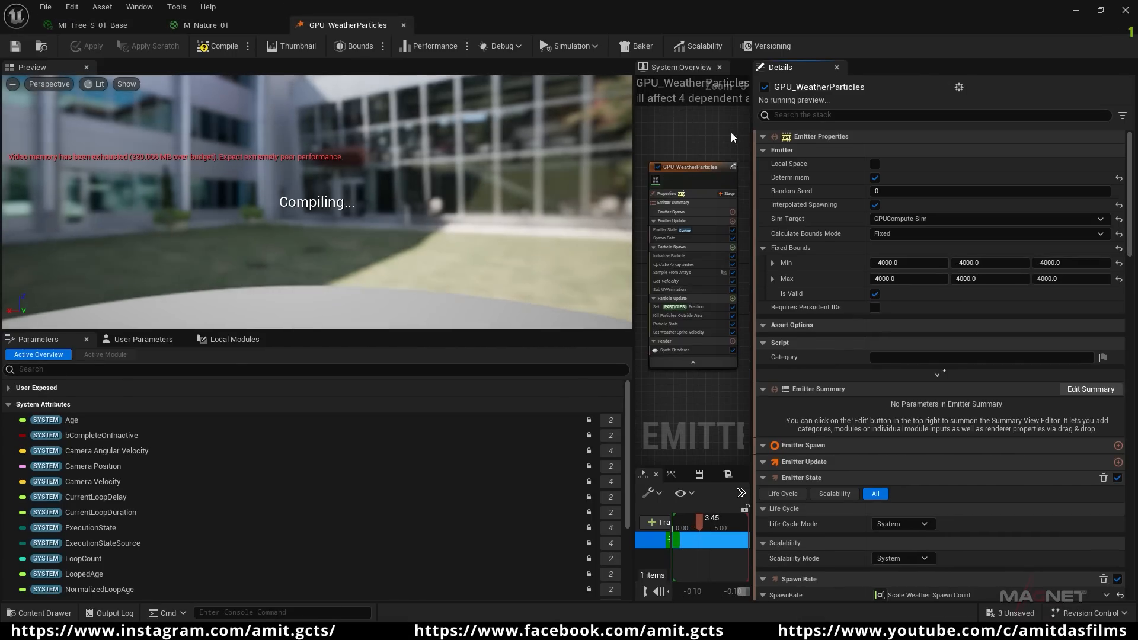
- Select the emitter's Sprite Renderer and open its Rain_ParticleMat material for editing
left_click_drag(632, 127, 354, 123)
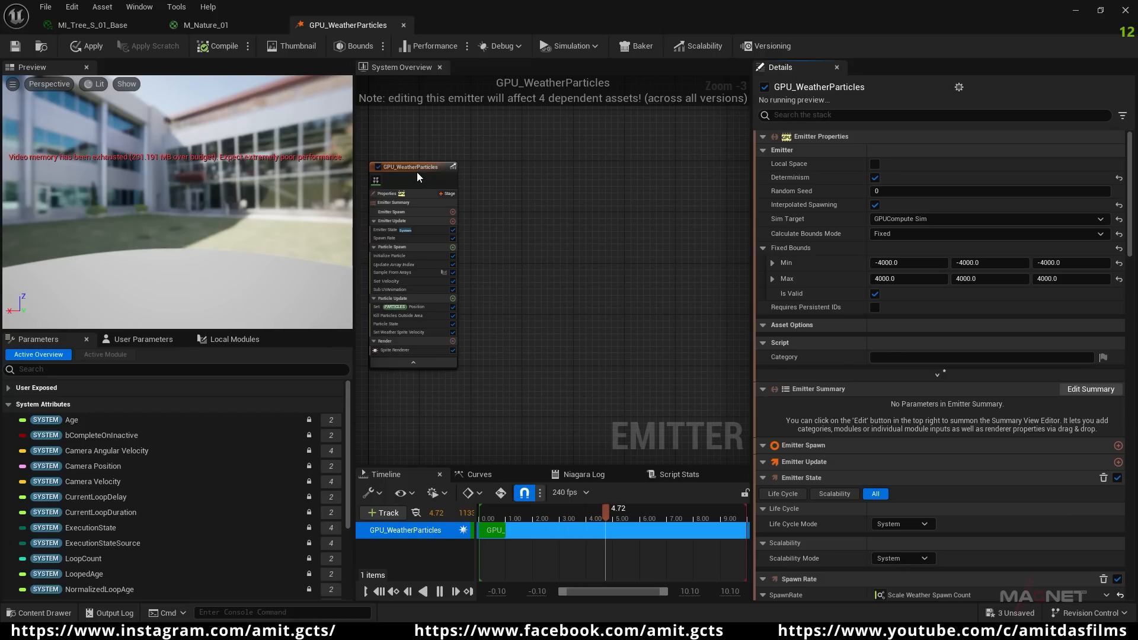
scroll(428, 171, "up", 1)
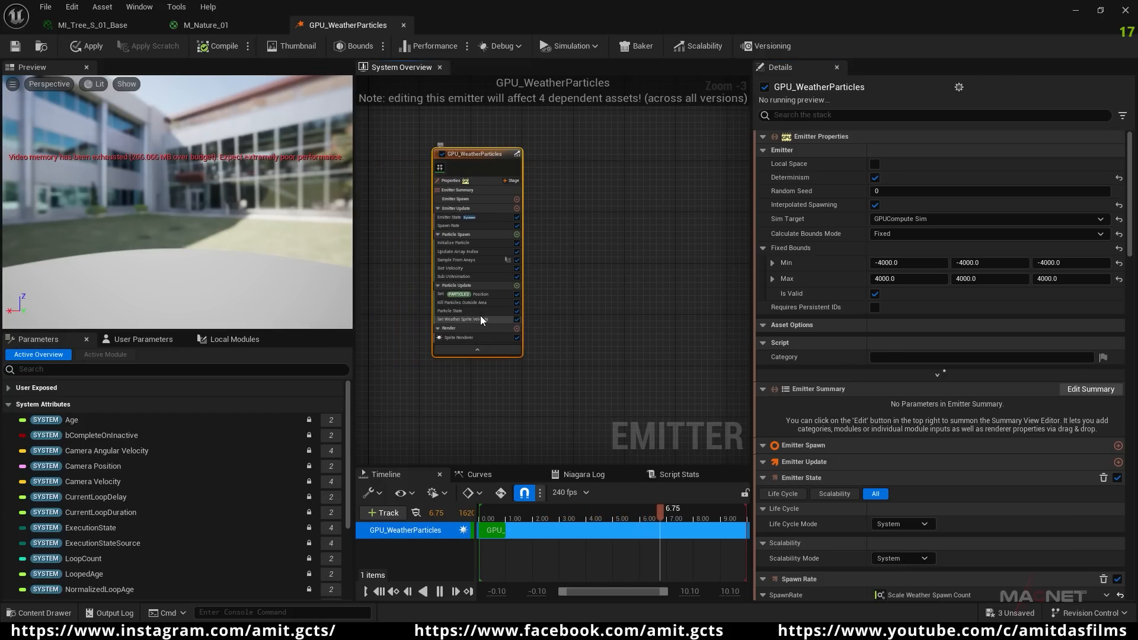
scroll(480, 315, "up", 1)
left_click(504, 278)
scroll(571, 291, "down", 1)
scroll(572, 290, "up", 2)
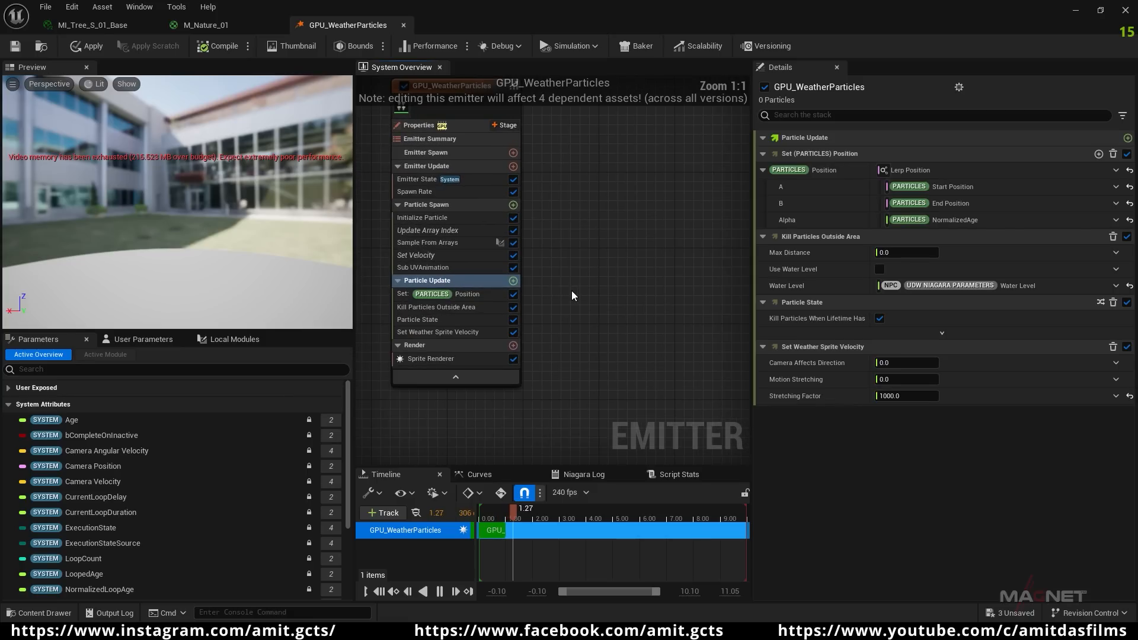
left_click(439, 361)
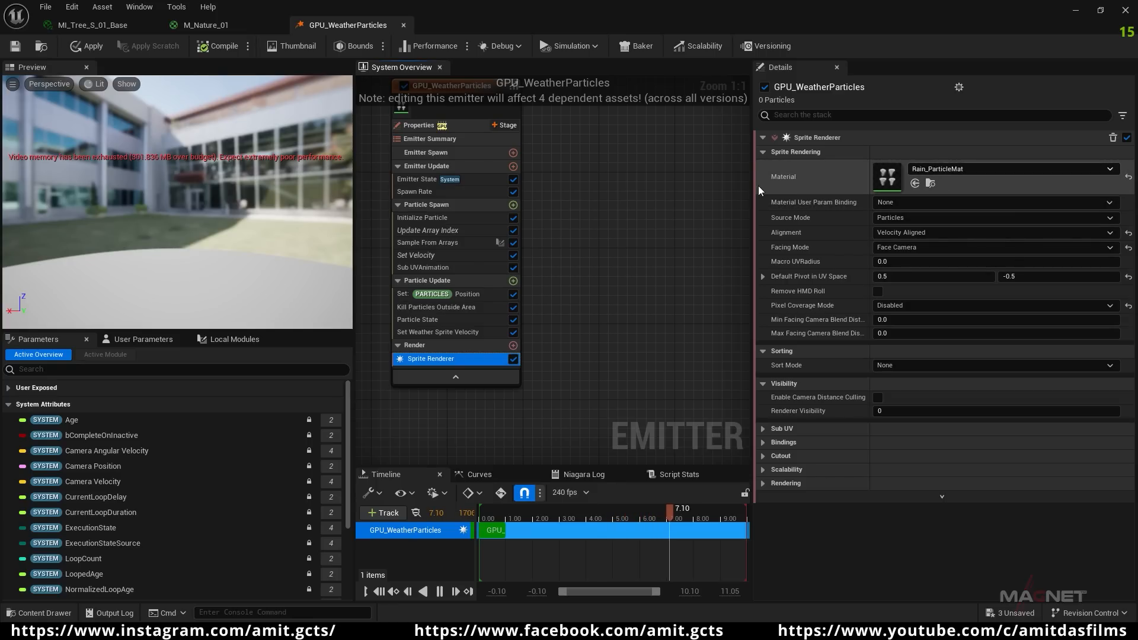
double_click(890, 173)
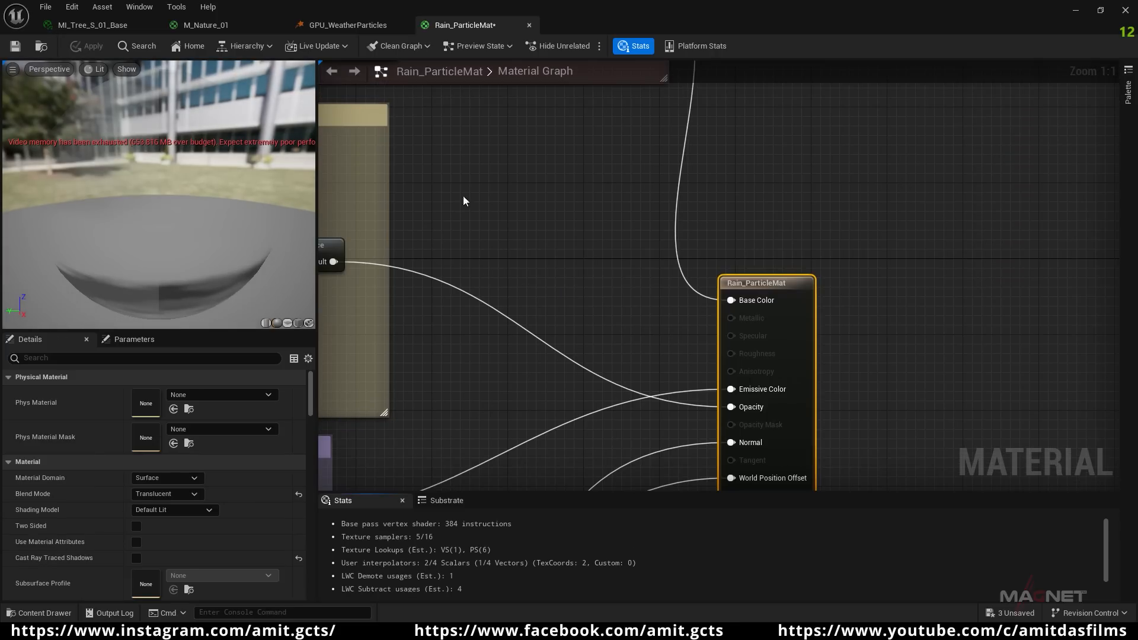
- Shrink the Rain_ParticleMat editor window beside the level viewport, move the result node clear of its inputs, and widen the Details area
right_click_drag(473, 185, 762, 160)
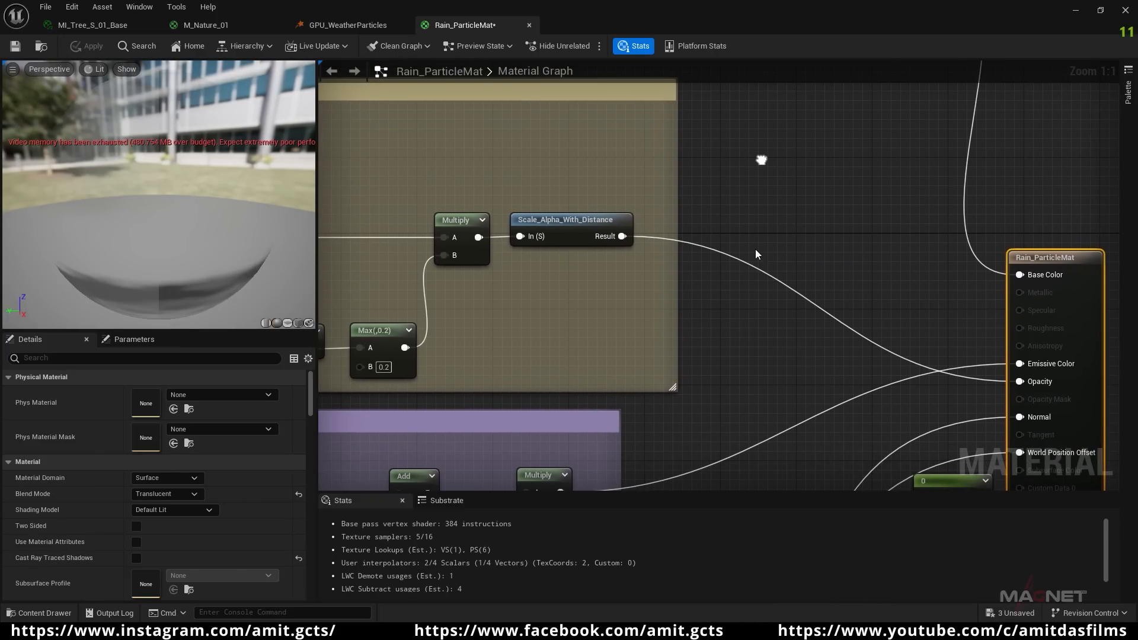
scroll(756, 249, "down", 7)
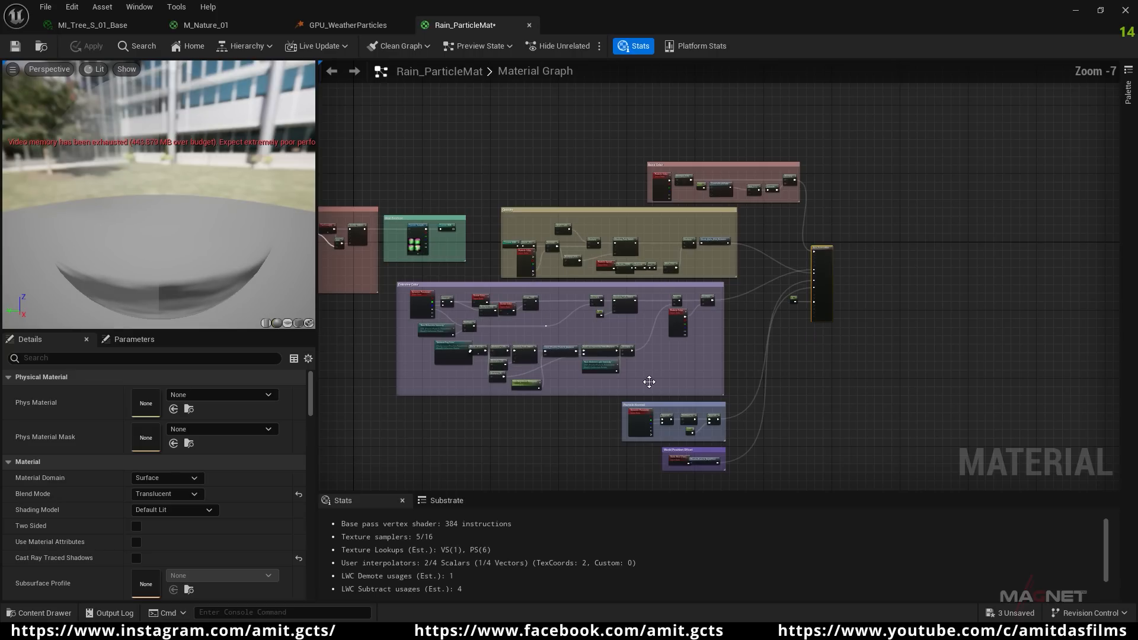
left_click(1101, 10)
left_click_drag(497, 66, 842, 27)
right_click_drag(1042, 212, 753, 188)
scroll(833, 178, "up", 3)
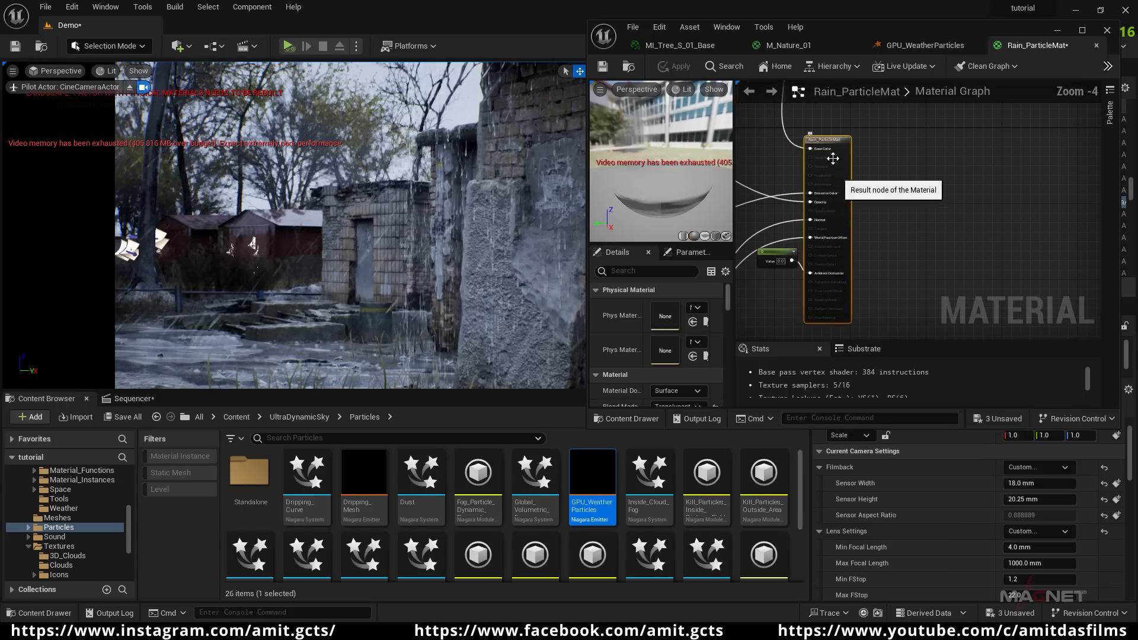
left_click_drag(825, 143, 942, 144)
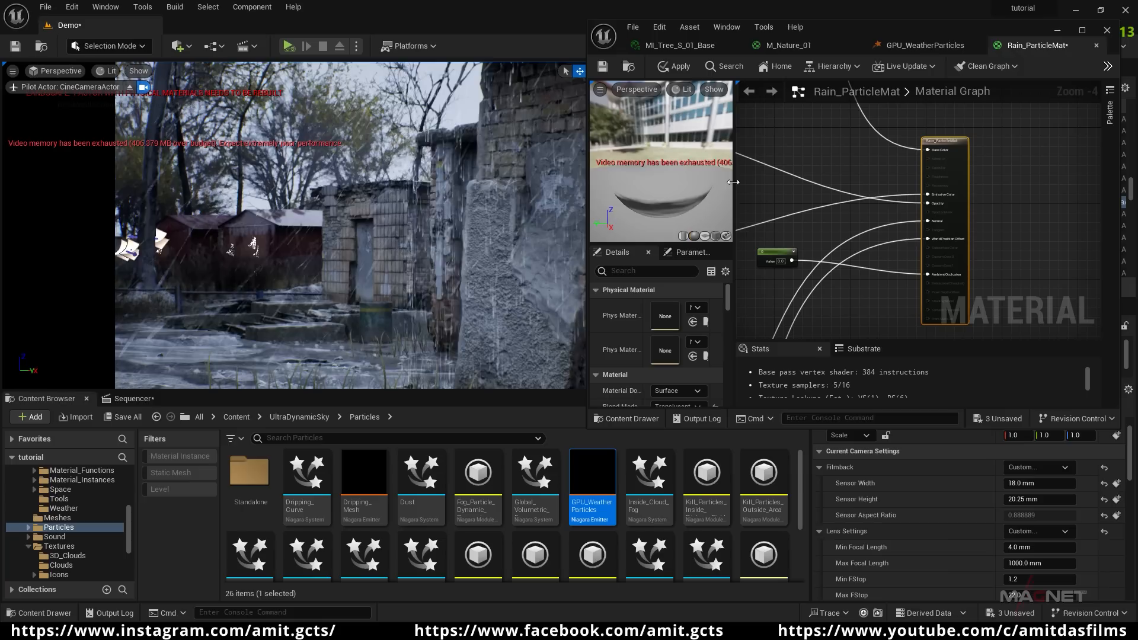
left_click_drag(760, 182, 830, 181)
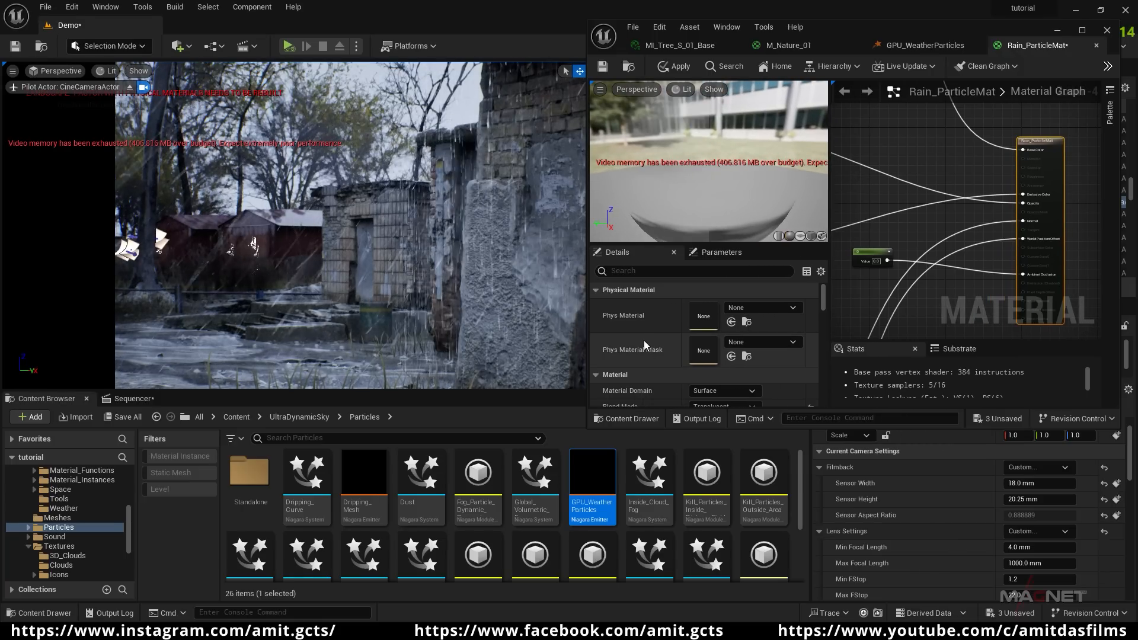
- Set Rain_ParticleMat's Translucency Pass to Before DOF in the advanced Translucency settings and apply the material change
left_click_drag(823, 293, 823, 304)
scroll(644, 348, "down", 3)
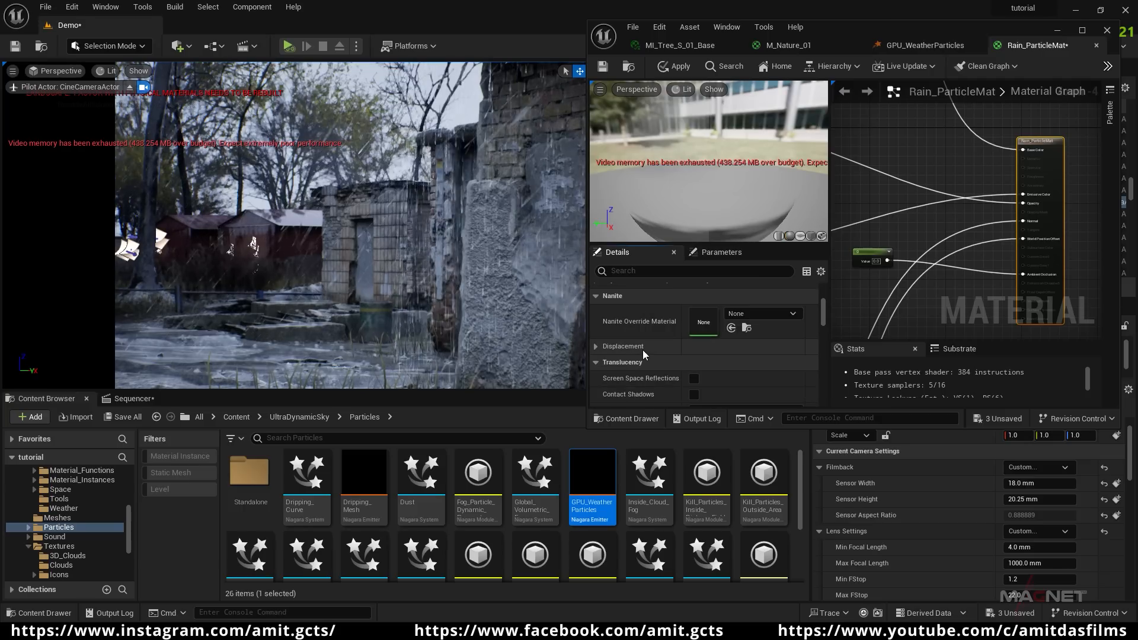
scroll(641, 348, "up", 1)
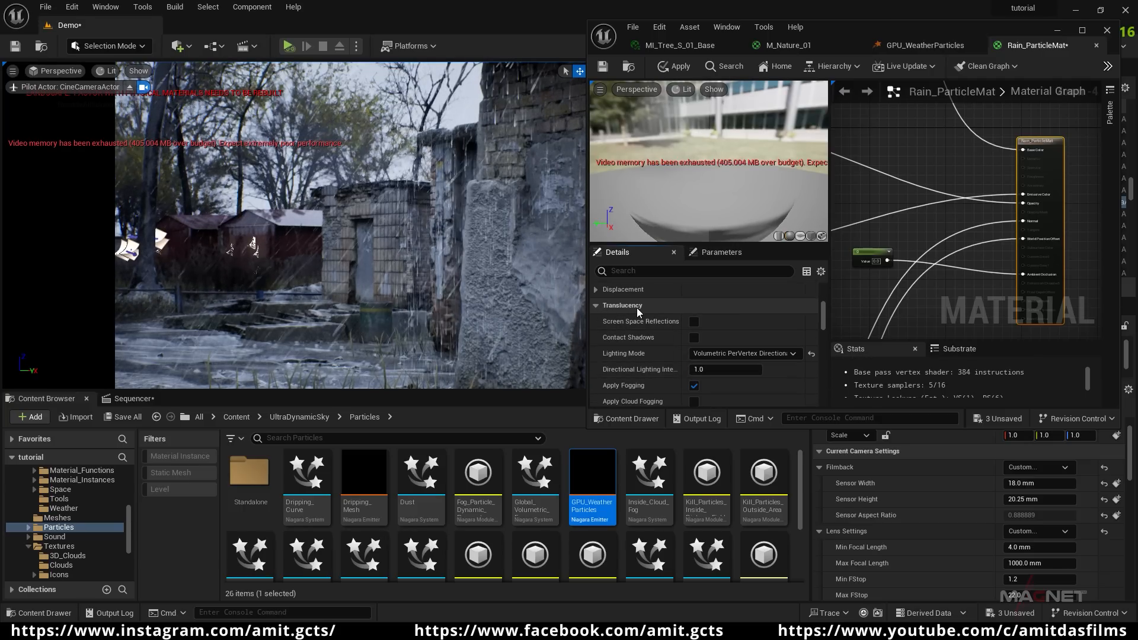
scroll(646, 347, "down", 6)
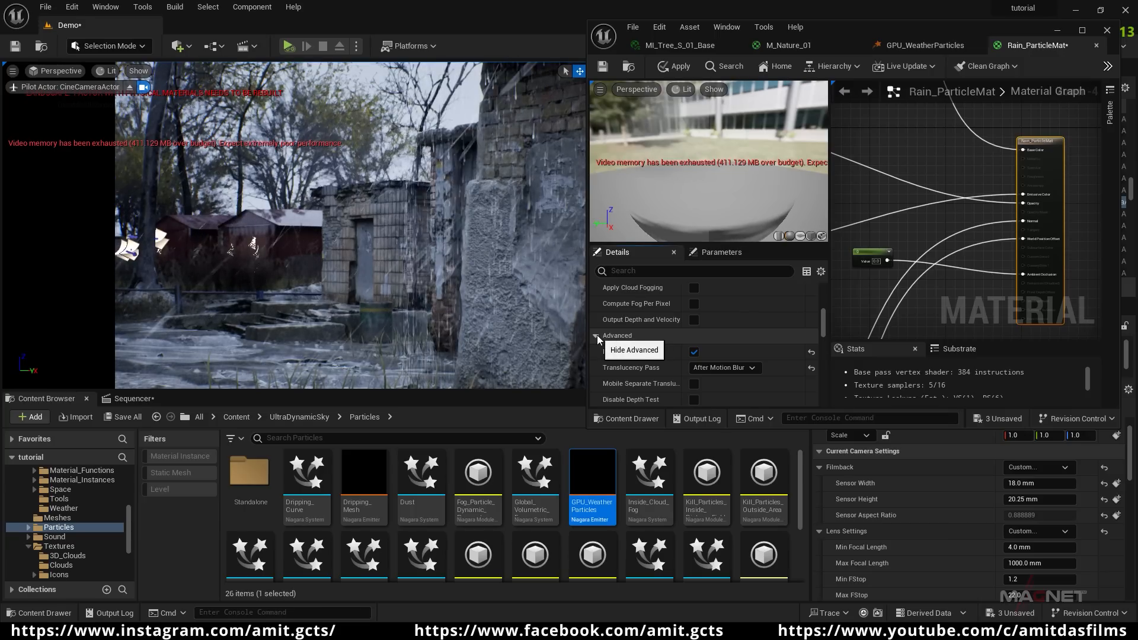
left_click(596, 336)
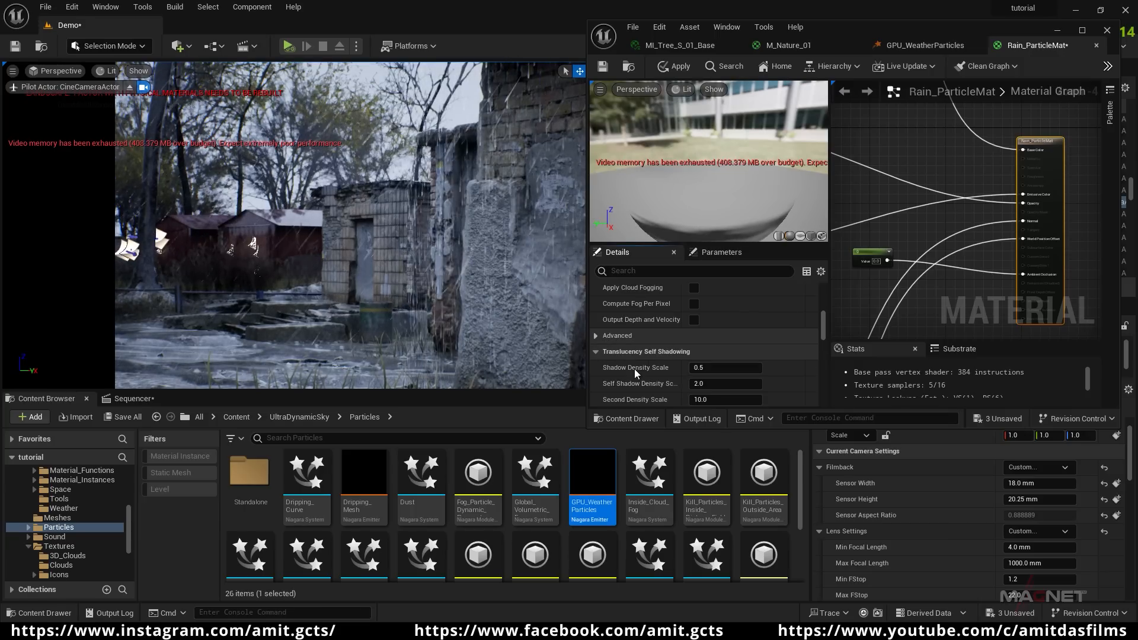
left_click(596, 335)
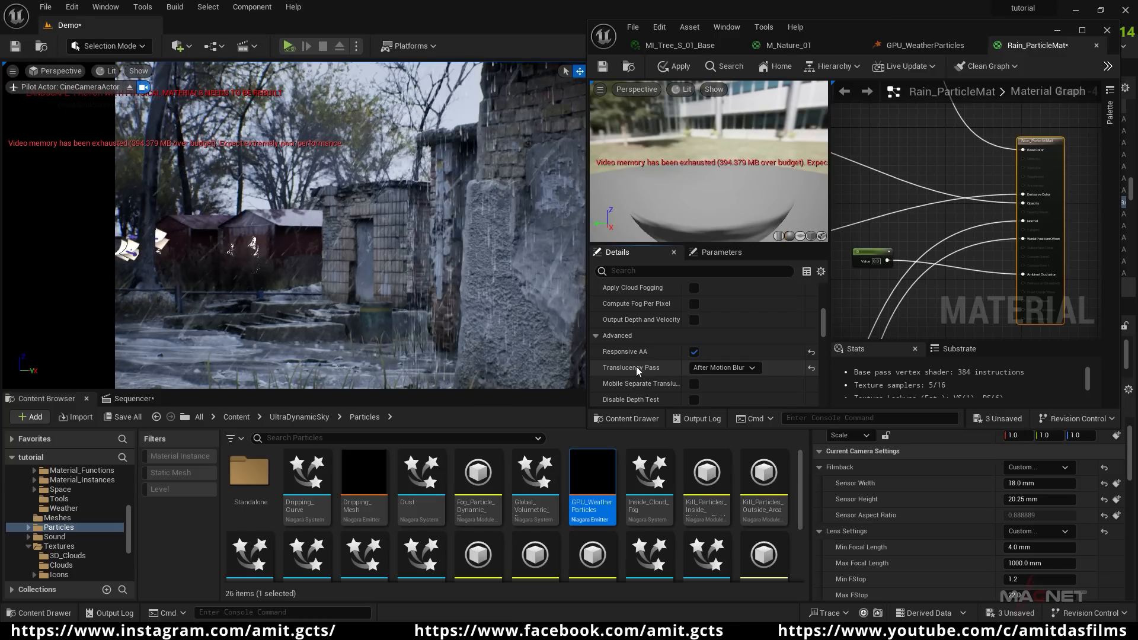
left_click(750, 369)
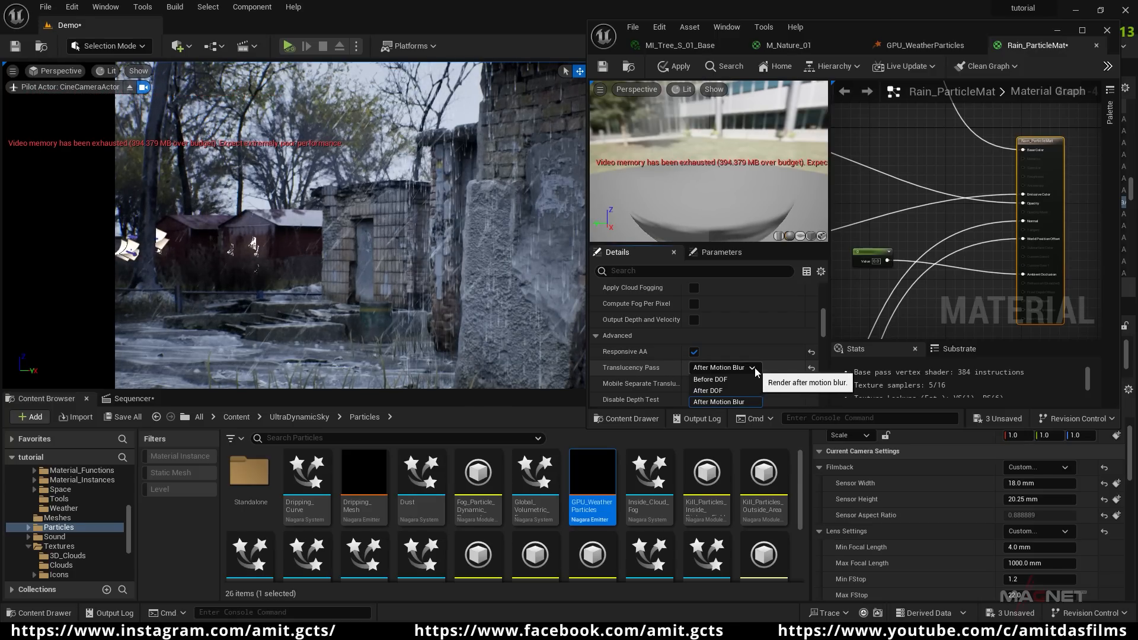
left_click(727, 379)
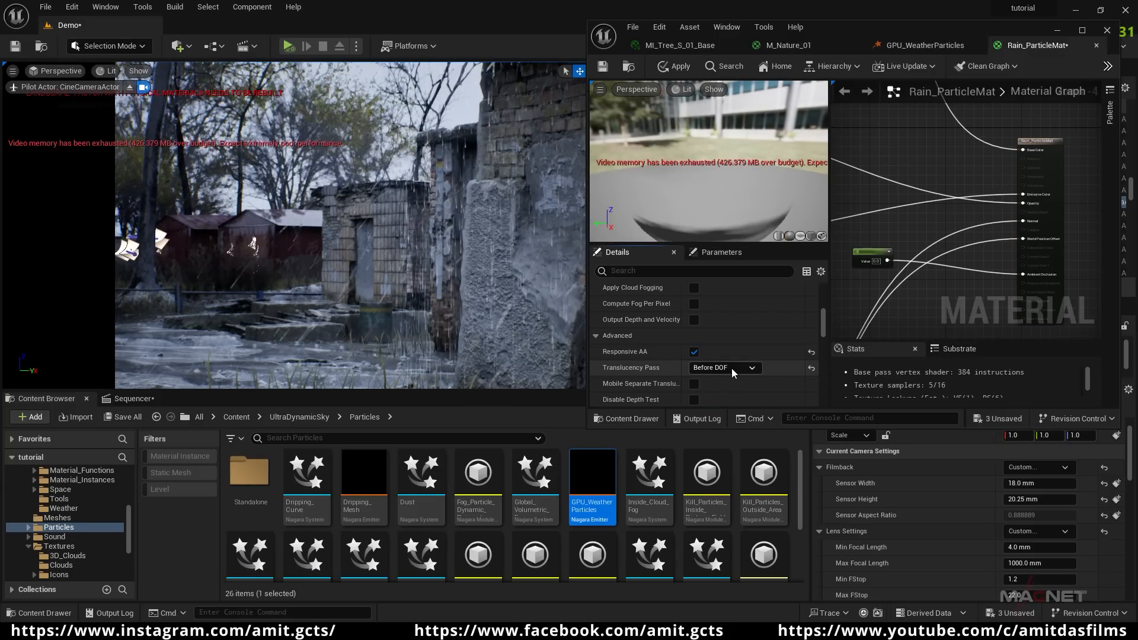
left_click(676, 66)
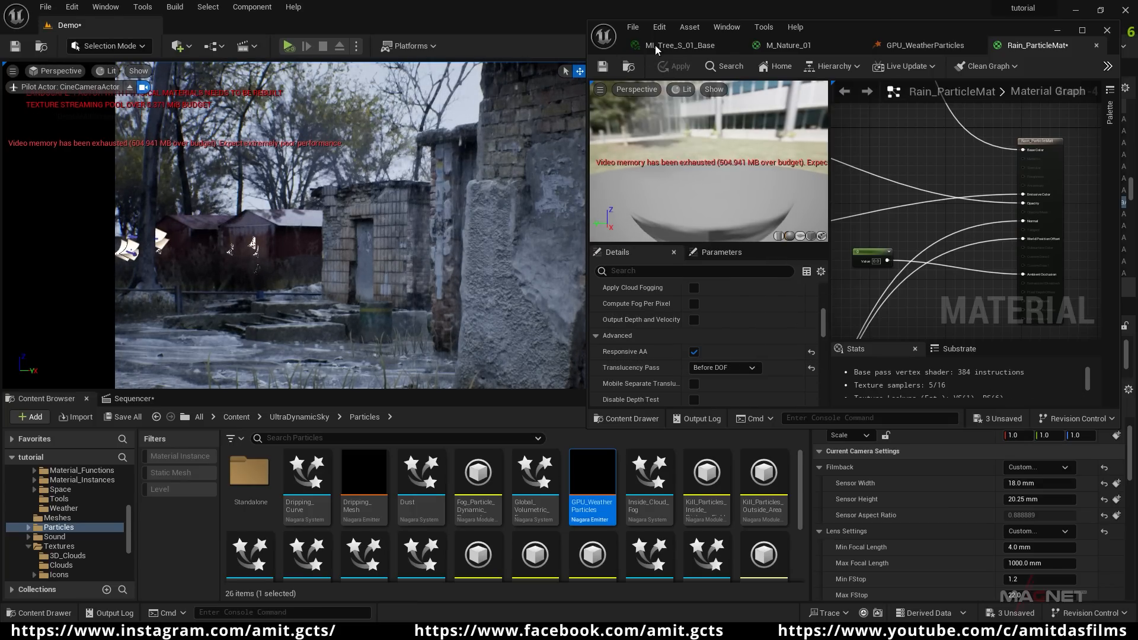
- Return to the level sequence and set the camera's Manual Focus Distance to about 316
left_click(1060, 32)
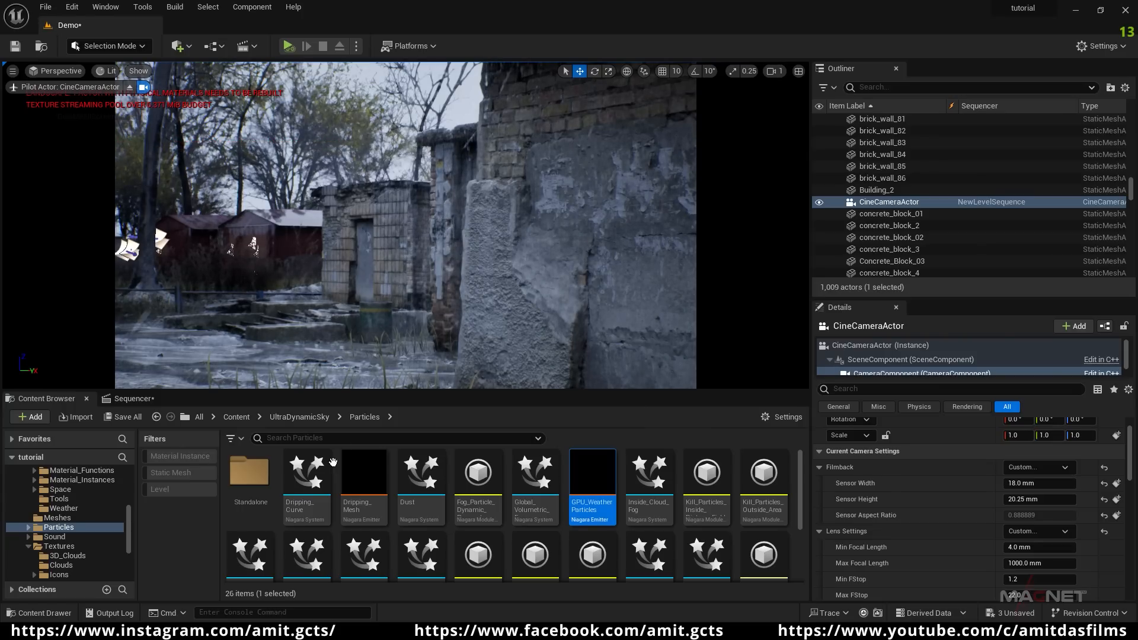
left_click(134, 398)
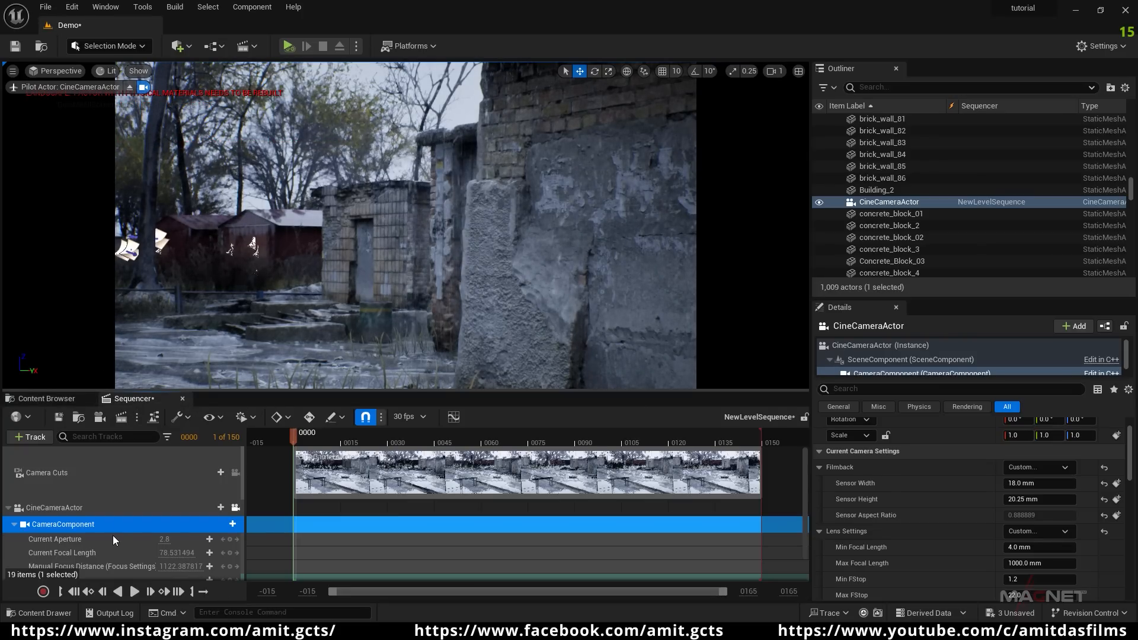
mouse_move(175, 567)
left_mouse_down()
mouse_move(237, 568)
mouse_move(180, 567)
left_mouse_up()
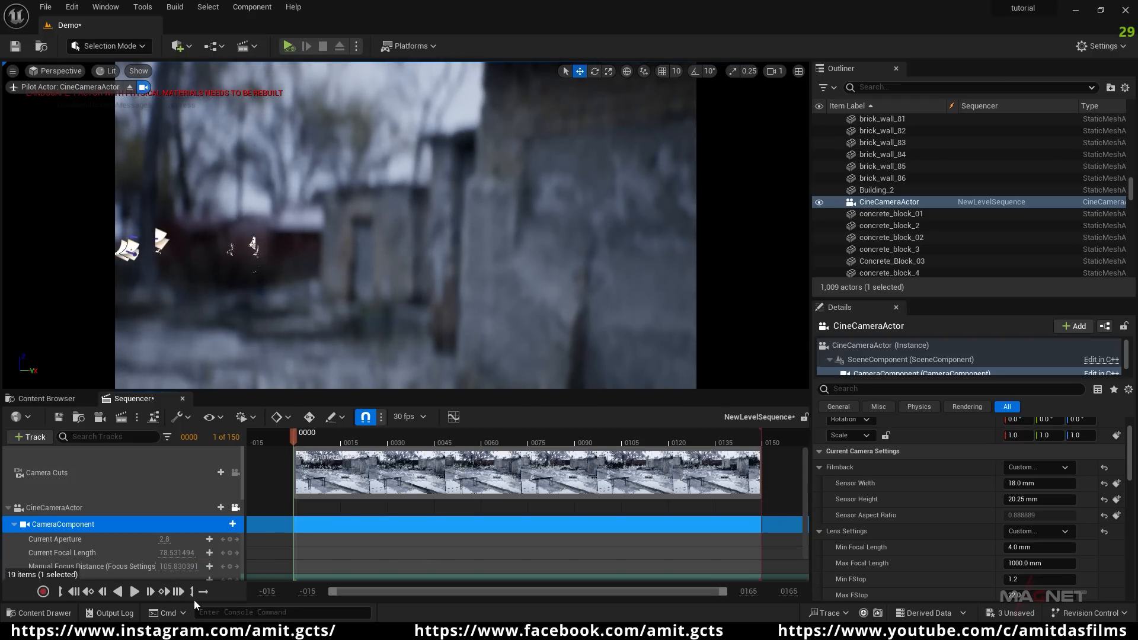
left_click_drag(176, 567, 181, 567)
- Set the camera's focal length to about 19 and reframe it on the wet pavement with the bench and concrete building
mouse_move(387, 269)
right_mouse_down()
mouse_move(394, 291)
mouse_move(398, 260)
mouse_move(393, 282)
right_mouse_up()
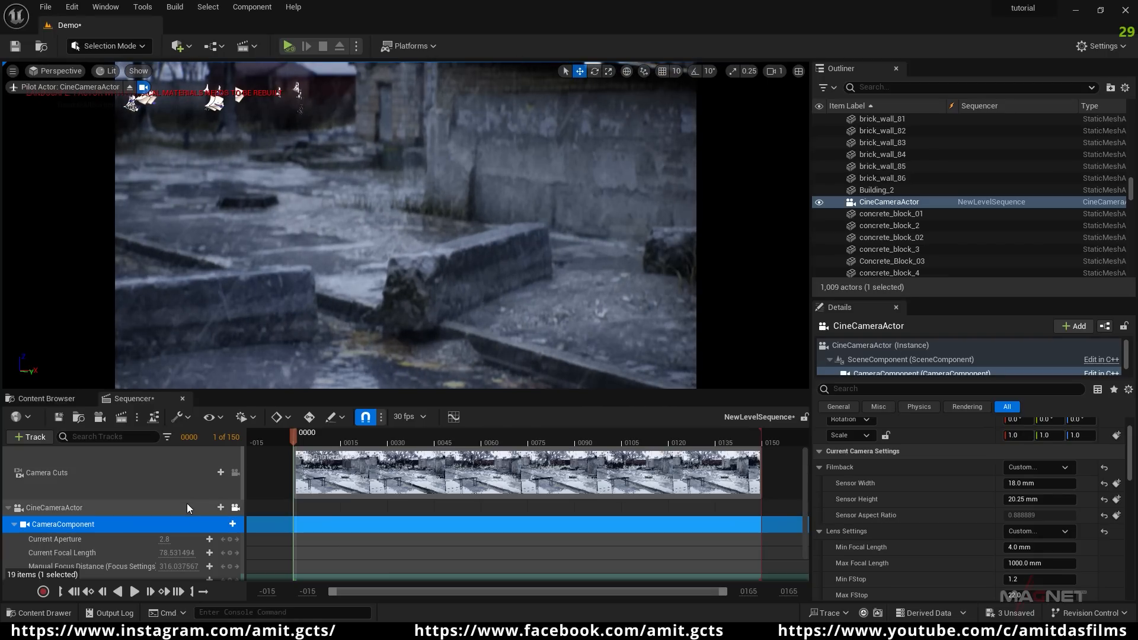
left_click_drag(180, 554, 172, 553)
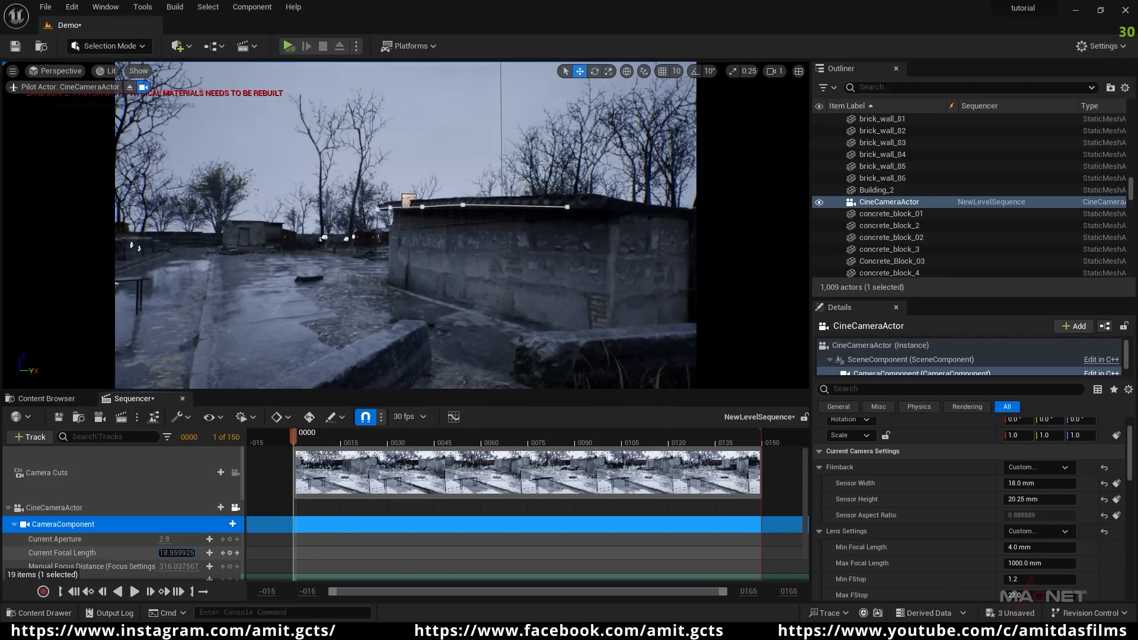
key("a")
right_click_drag(427, 305, 405, 304)
key("d")
key("w")
key("a")
right_click_drag(522, 137, 528, 142)
key("s")
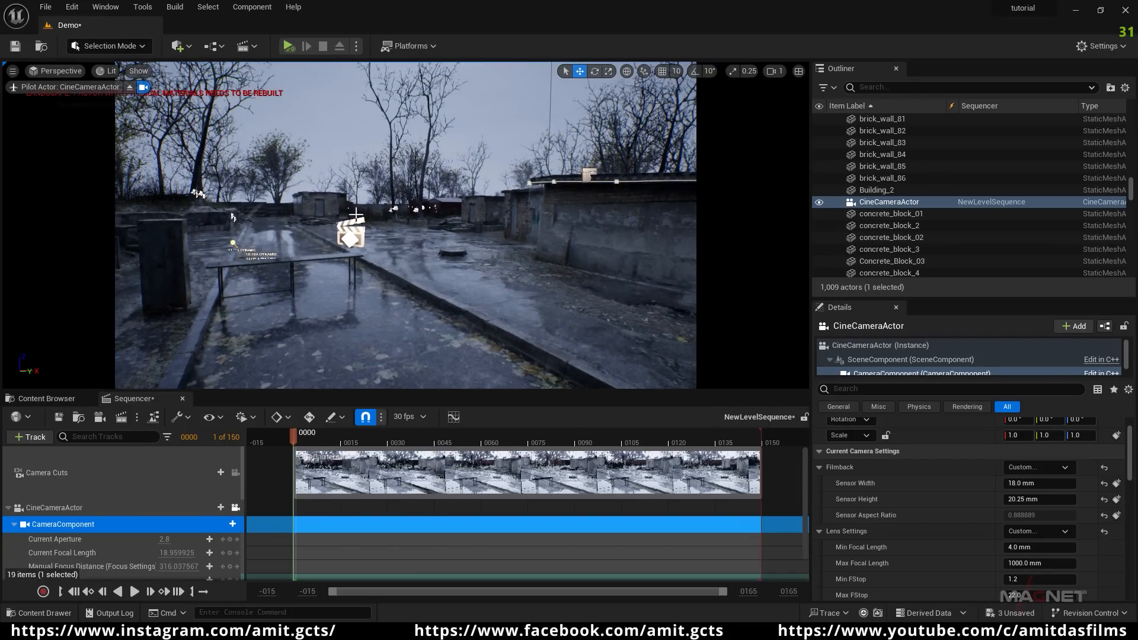
- Scrub through the sequence, return to frame 0, and key the CineCameraActor's Transform there
left_click(335, 283)
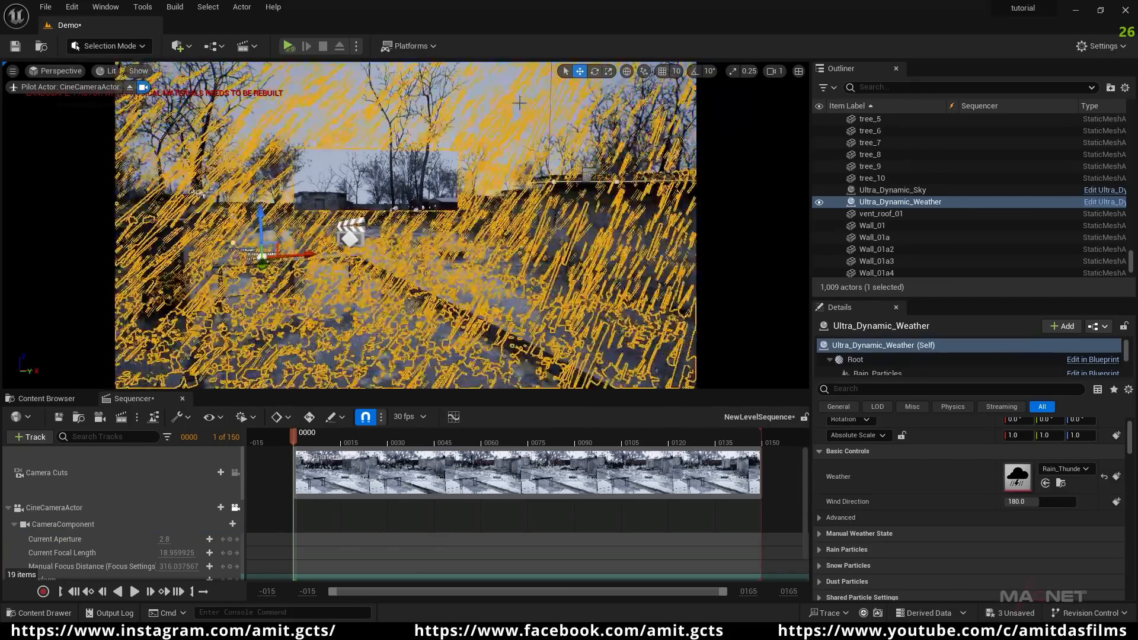
left_click(518, 106)
left_click_drag(293, 436, 546, 439)
left_click_drag(305, 443, 341, 439)
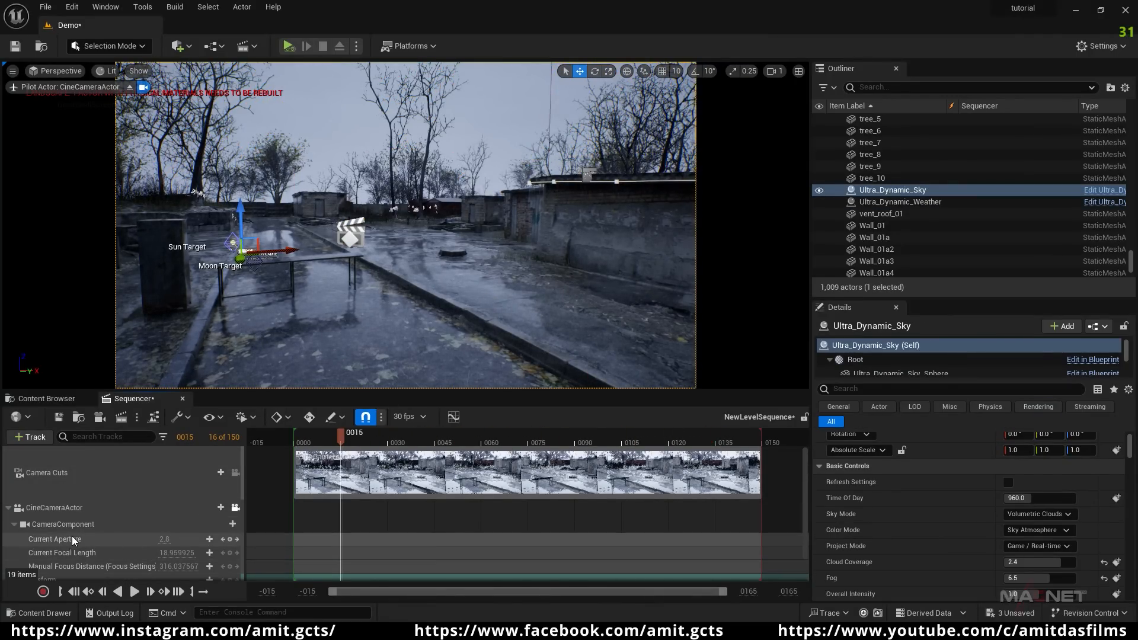
scroll(69, 538, "down", 1)
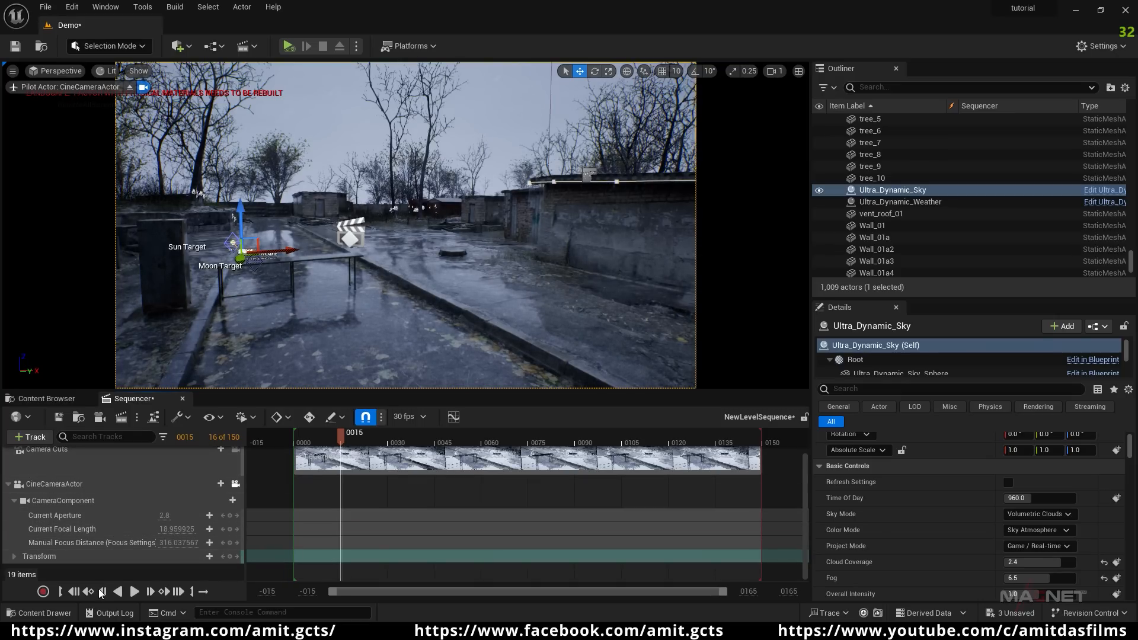
left_click(75, 592)
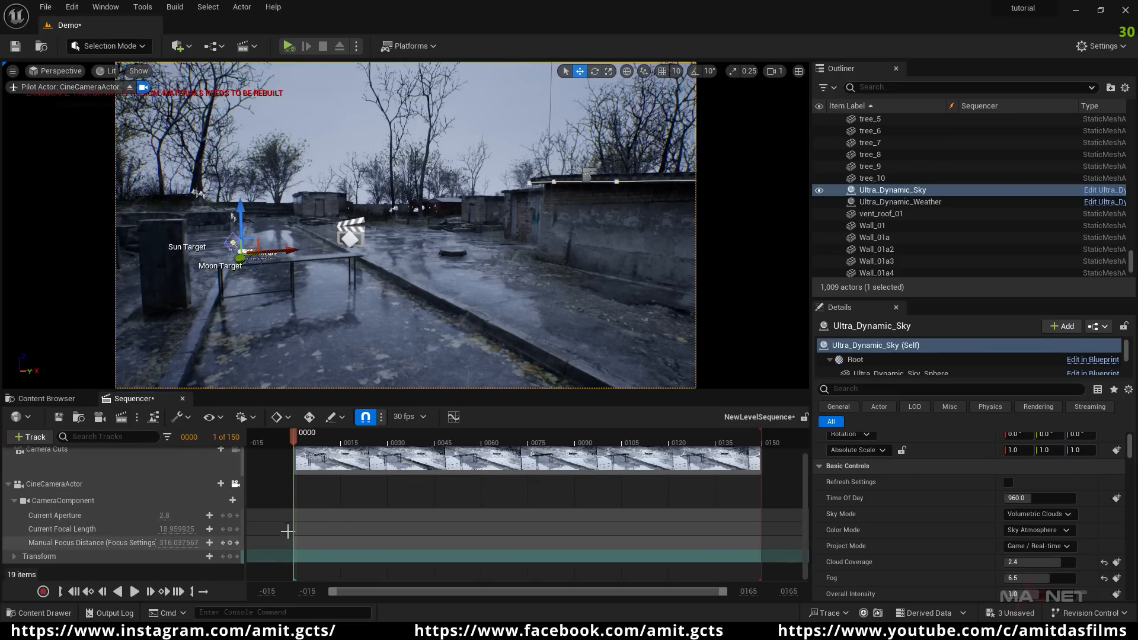
left_click(231, 556)
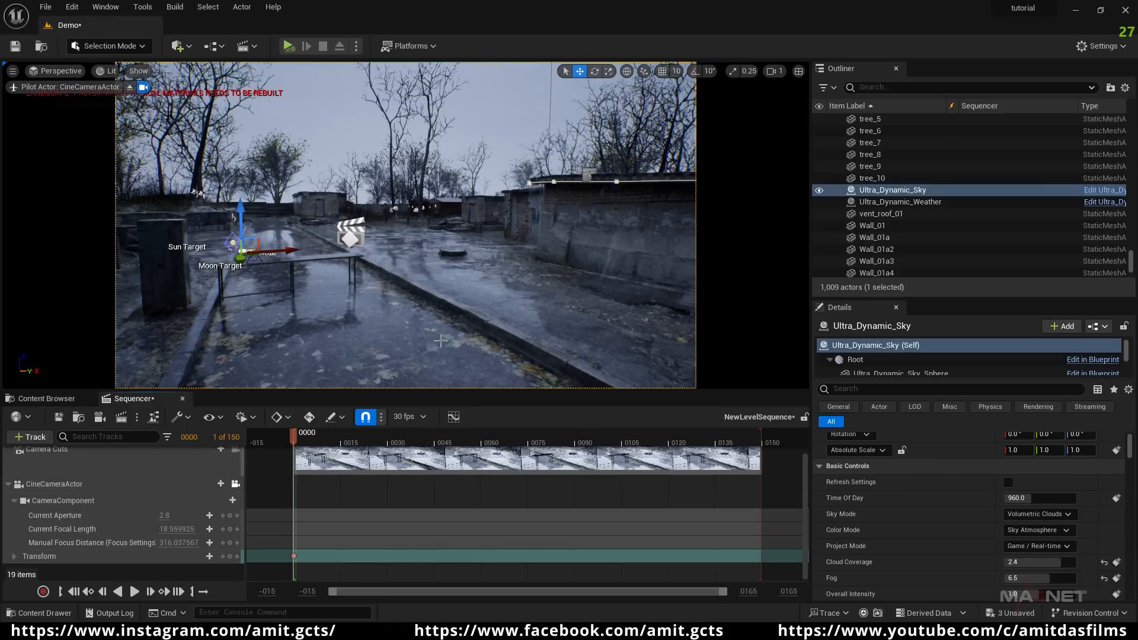
scroll(305, 485, "up", 2)
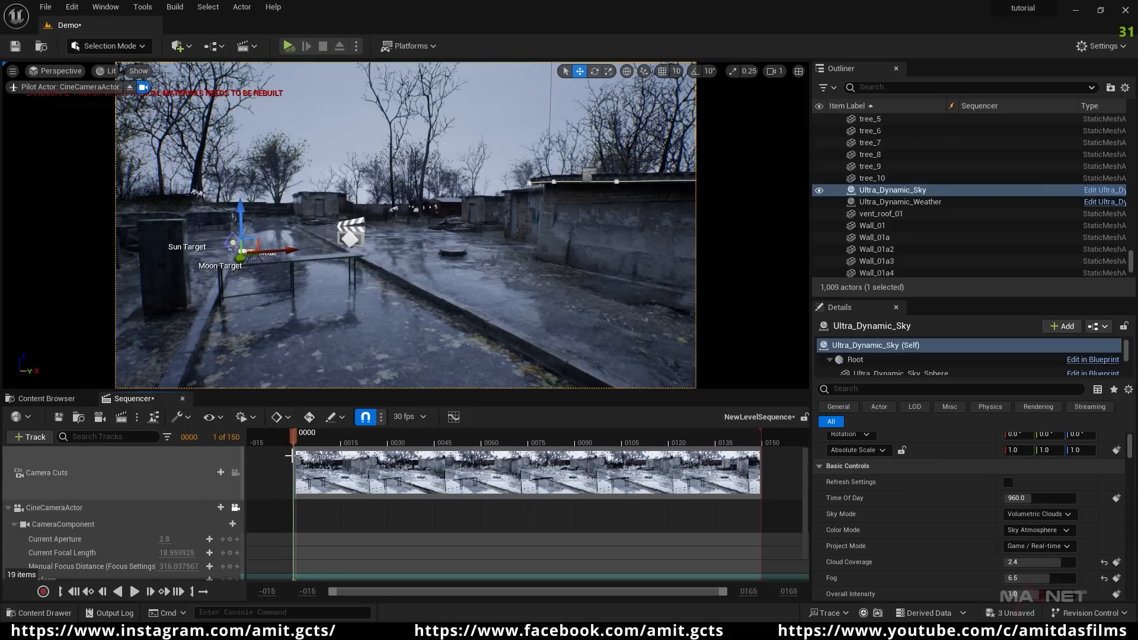
- Extend the Camera Cuts section to start before frame 0 and set the camera's frame 0 Transform key to Linear interpolation
left_click_drag(295, 456, 222, 456)
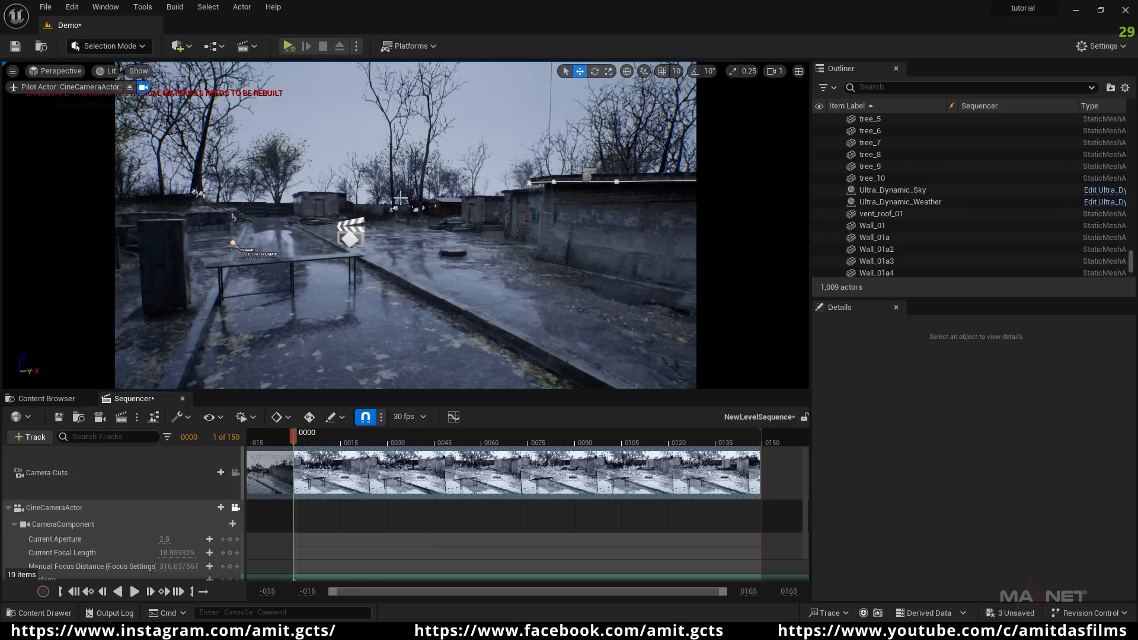
scroll(304, 546, "down", 2)
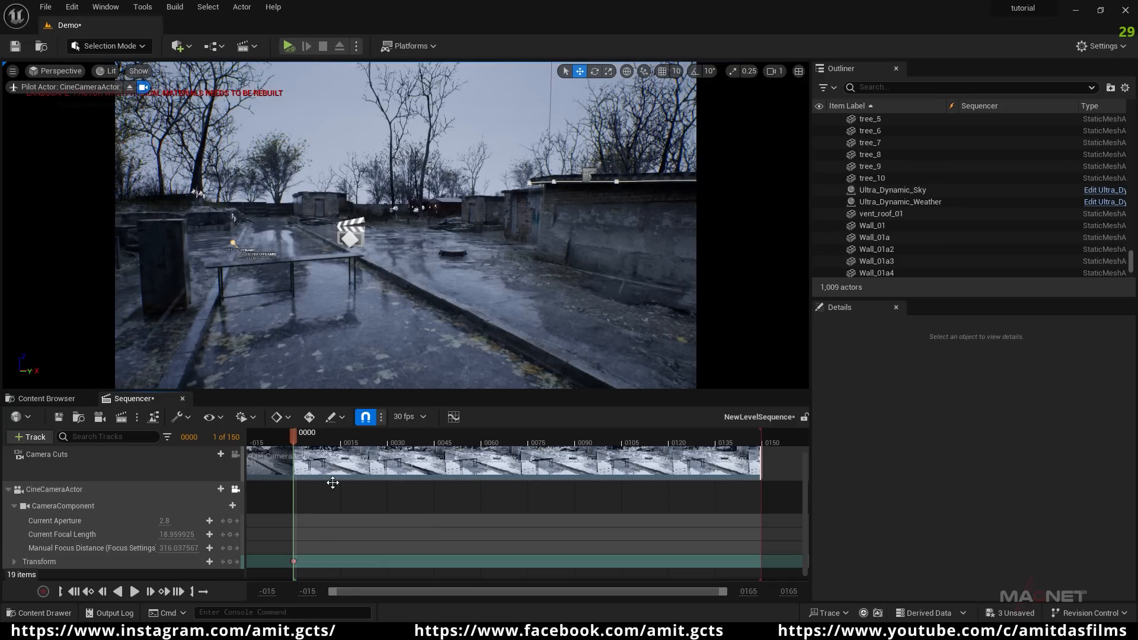
right_click(294, 556)
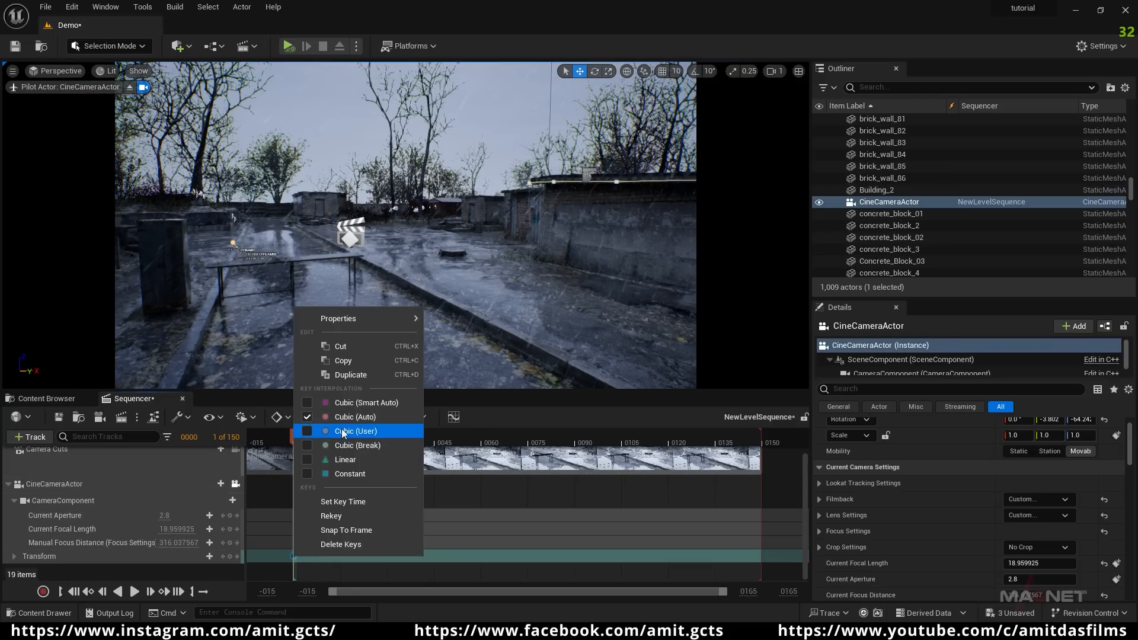
left_click(354, 460)
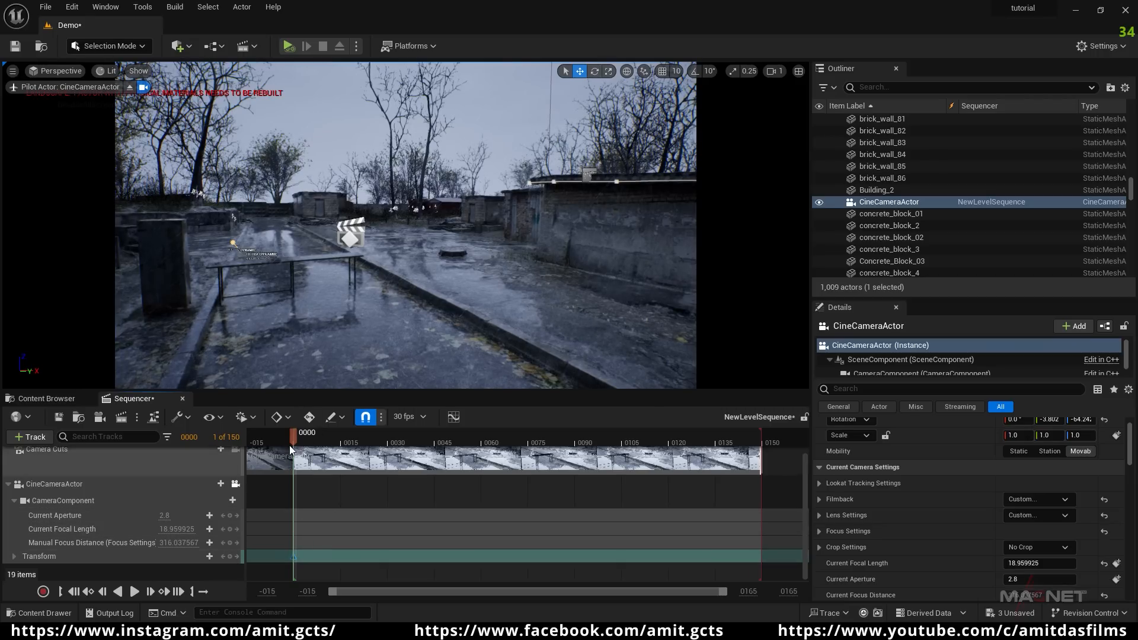
- Set the sequence's default key interpolation to Linear and enable automatic keying
left_click(287, 417)
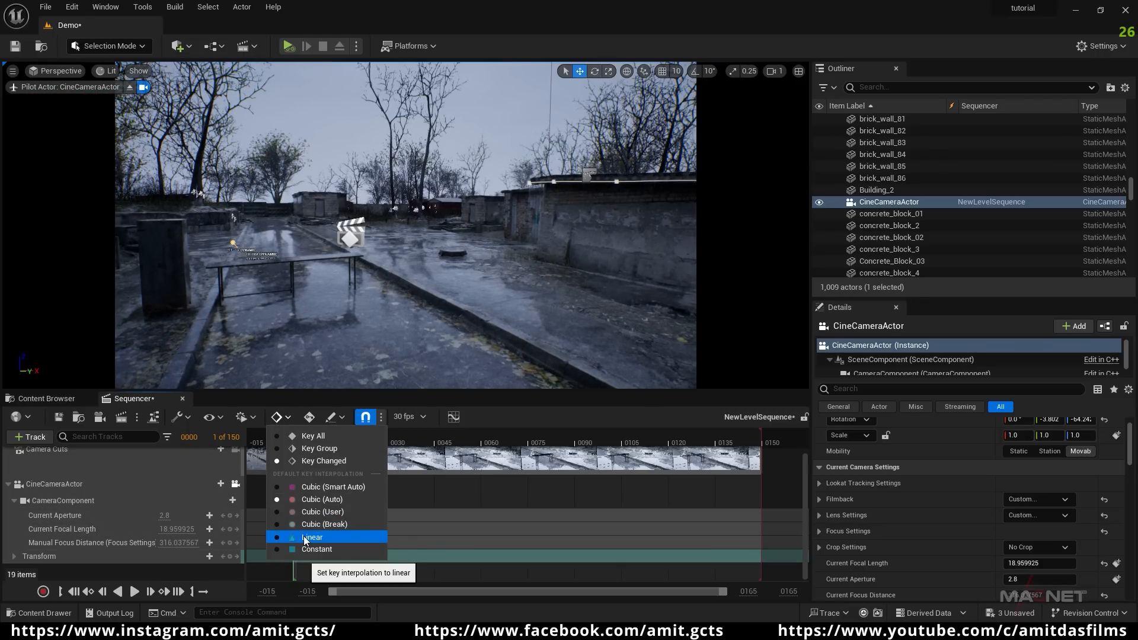
left_click(303, 536)
left_click(310, 418)
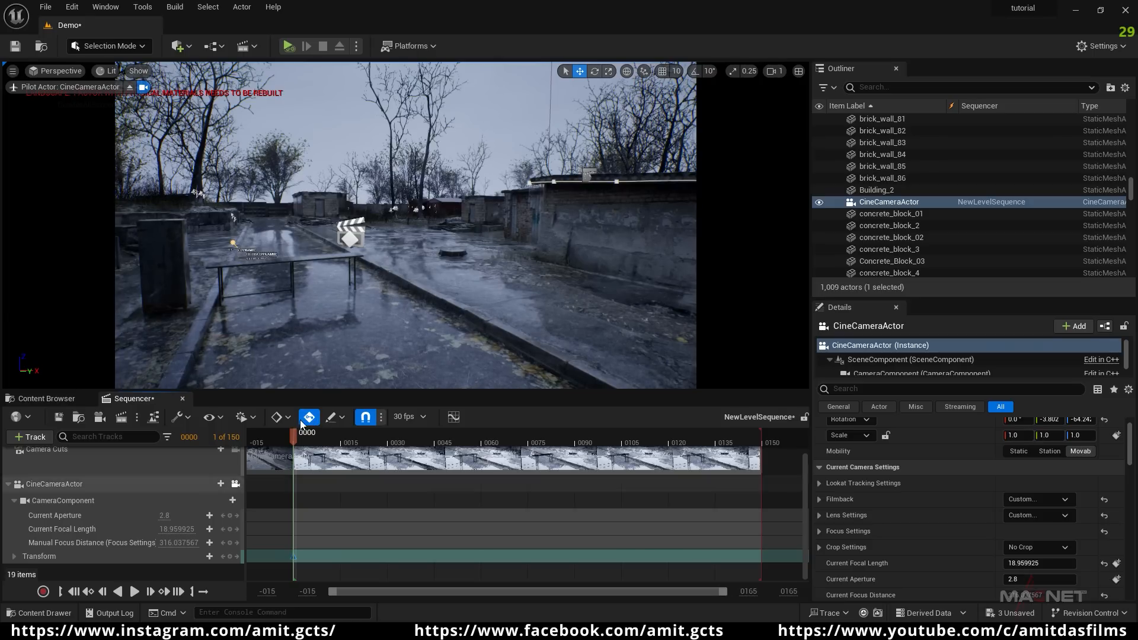
- Key a new camera position at the last frame, 149, framing the sheds and concrete building across the wet pavement
left_click(178, 591)
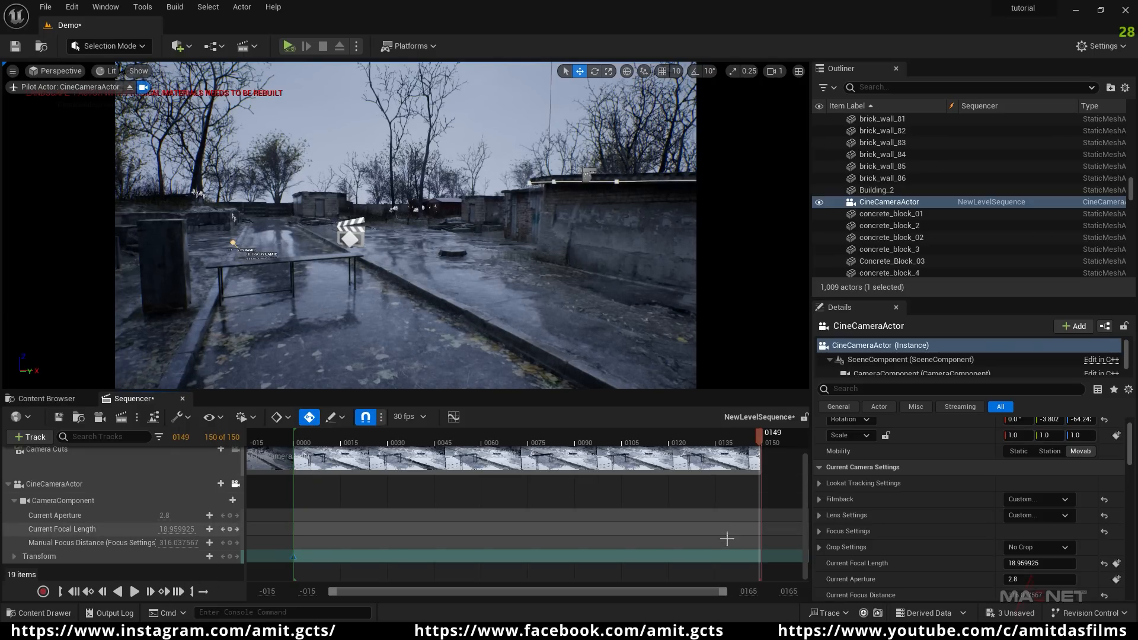
right_click_drag(406, 237, 509, 212)
key("w")
key("s")
key("e")
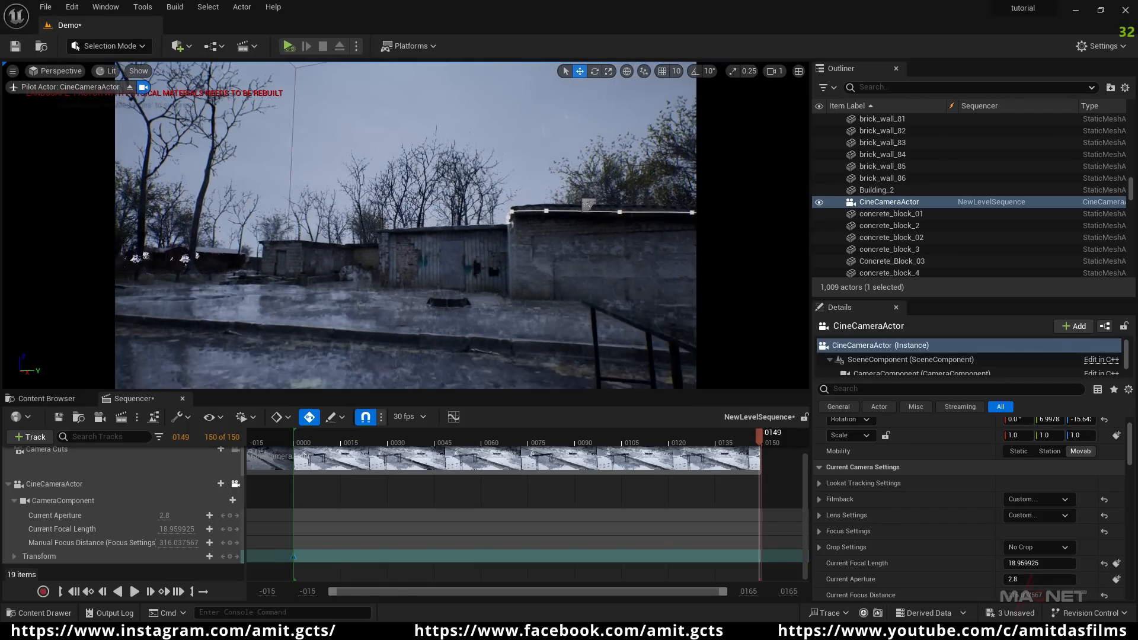
- Play back and scrub the sequence to review the camera move between frame 0 and the end
left_click_drag(759, 436, 311, 450)
key("space")
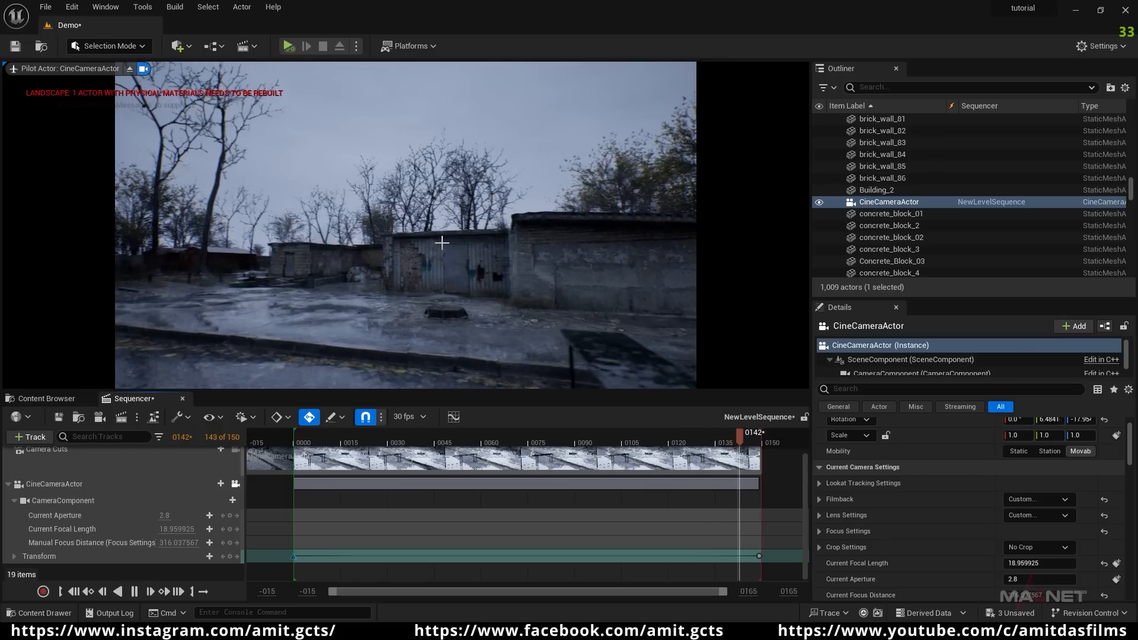
left_click_drag(753, 435, 307, 442)
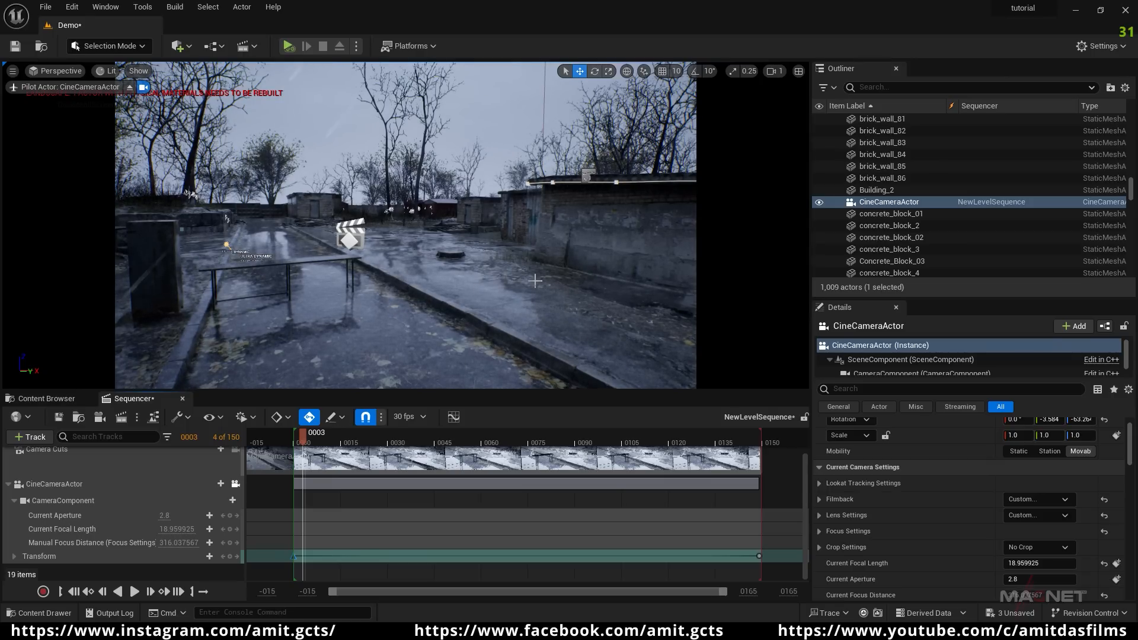
- Key the camera at frame 35, pulled back so the concrete blocks fill the foreground with the bench and building beyond
left_click_drag(305, 436, 403, 440)
right_click_drag(355, 342, 312, 345)
key("d")
key("s")
key("a")
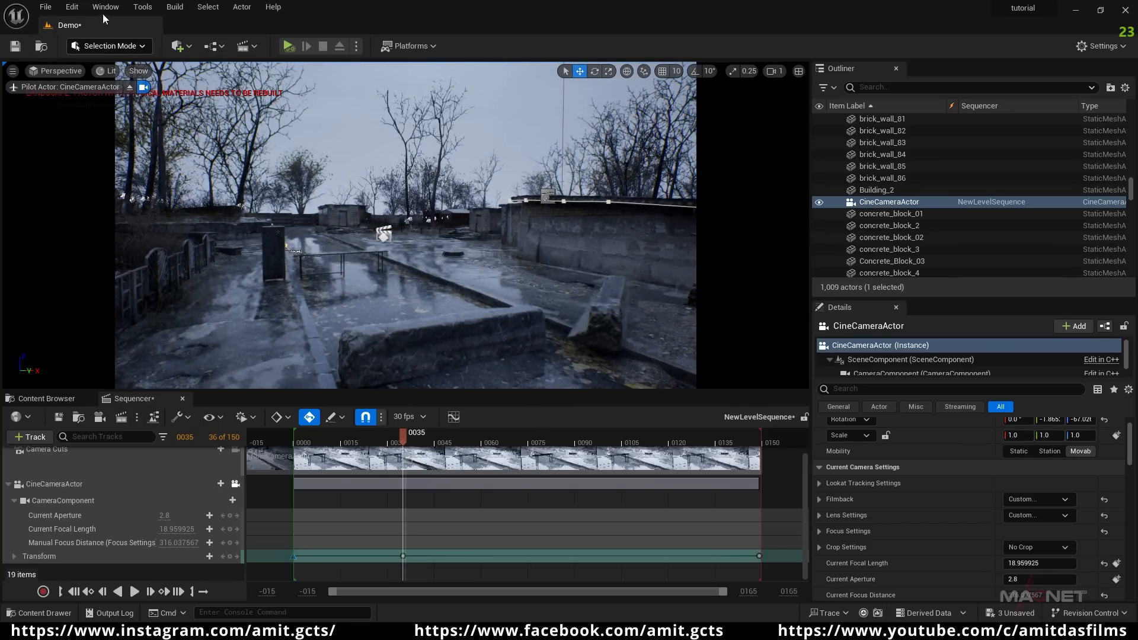
- Check the available cinematics tools, then open the plugin list and search it for "movie"
left_click(101, 8)
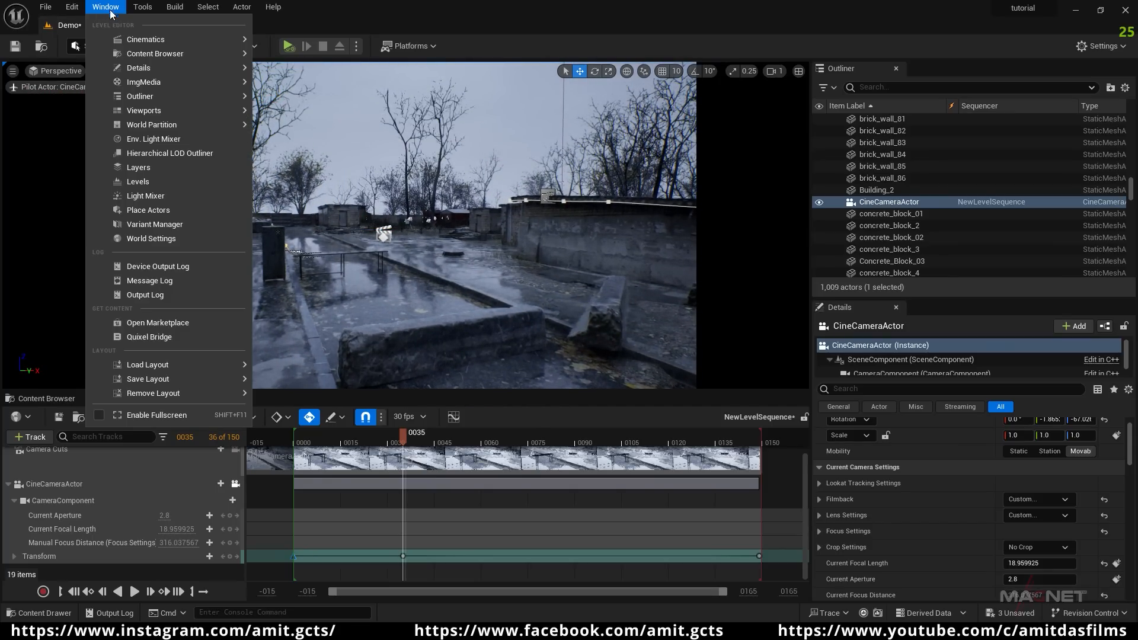
mouse_move(146, 41)
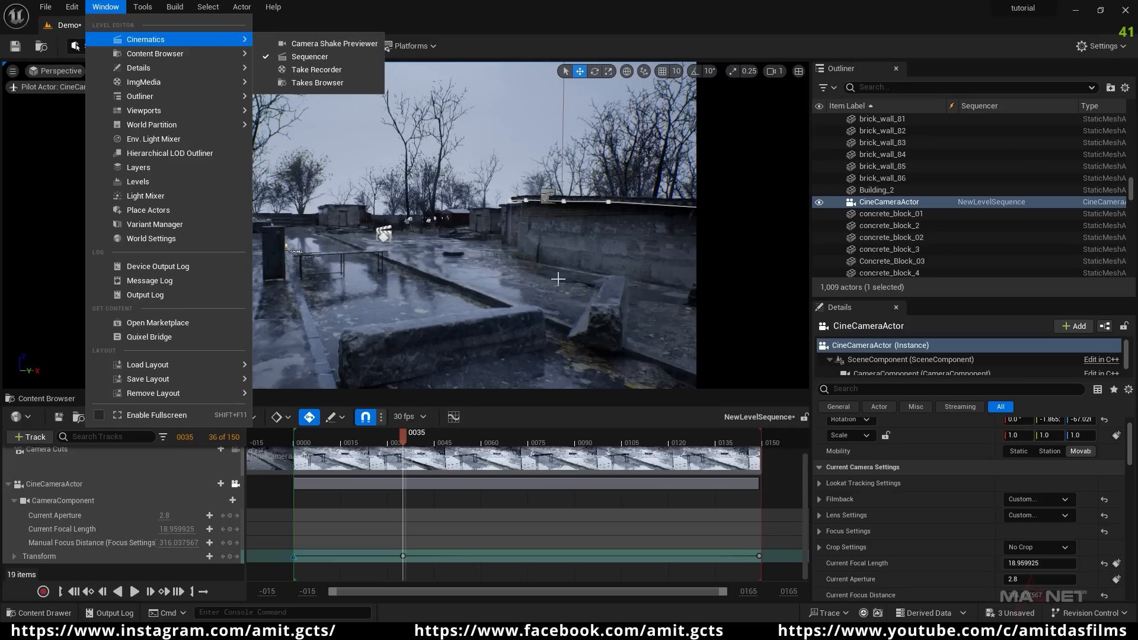
left_click(73, 8)
left_click(74, 9)
left_click(112, 190)
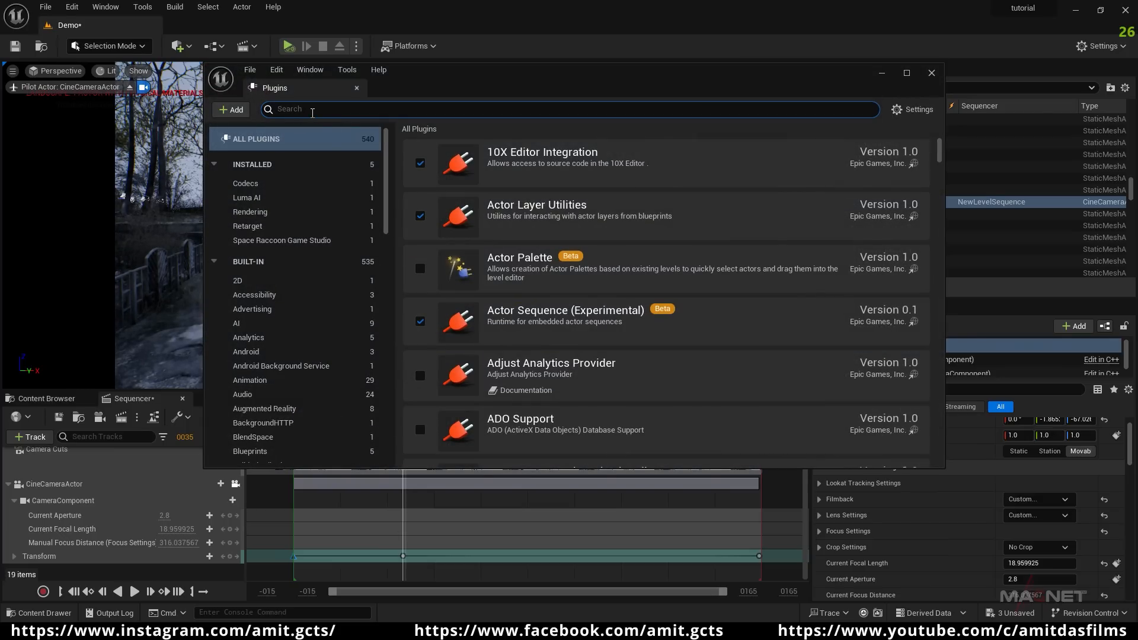
type("movie")
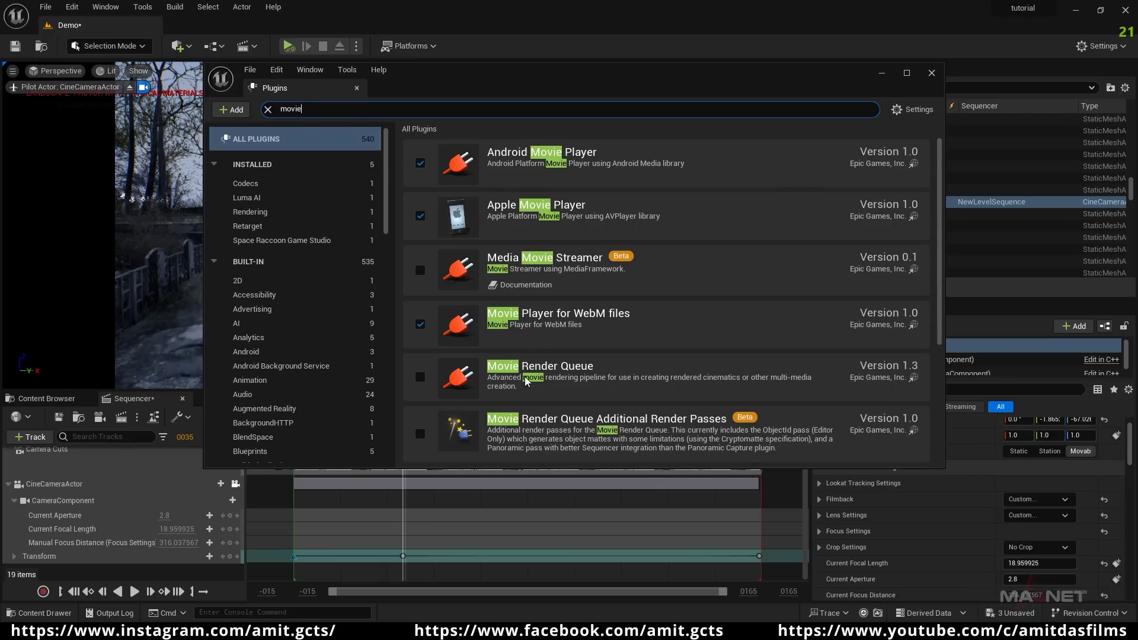
scroll(496, 365, "down", 1)
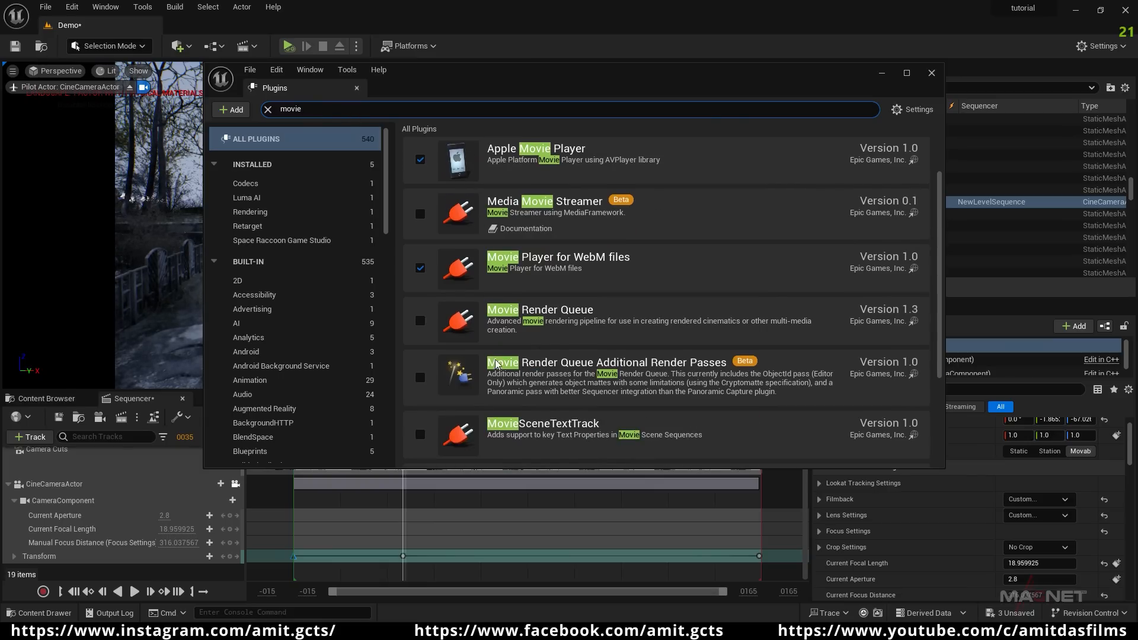
- Enable the Movie Render Queue and Movie Render Queue Additional Render Passes plugins and restart the editor, applying the GPU_WeatherParticles emitter changes
left_click(420, 321)
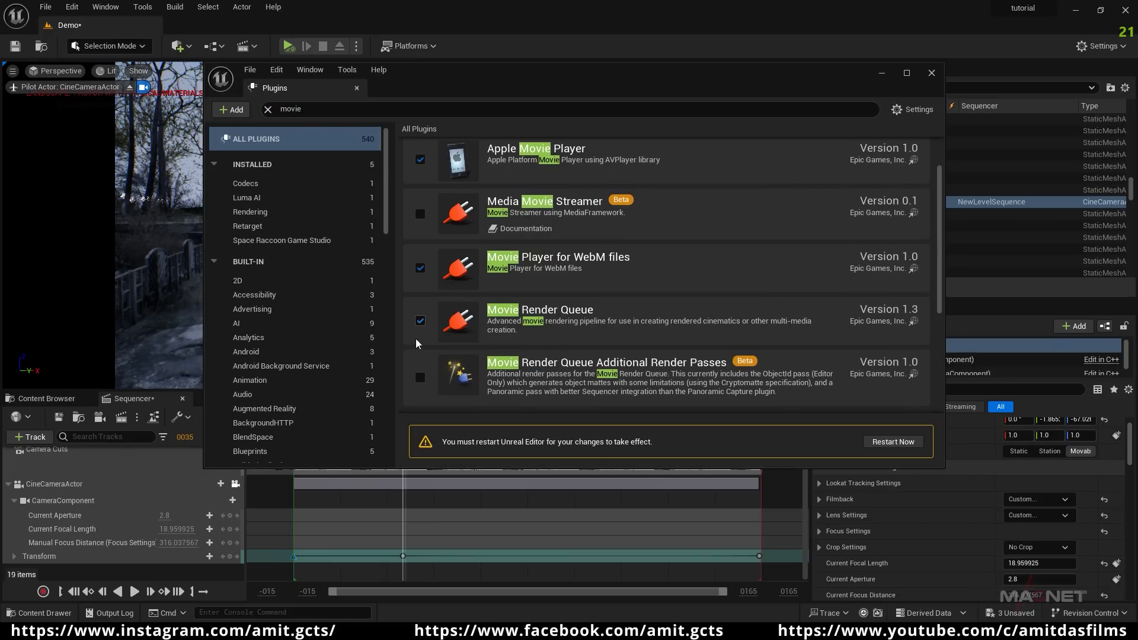
left_click(420, 378)
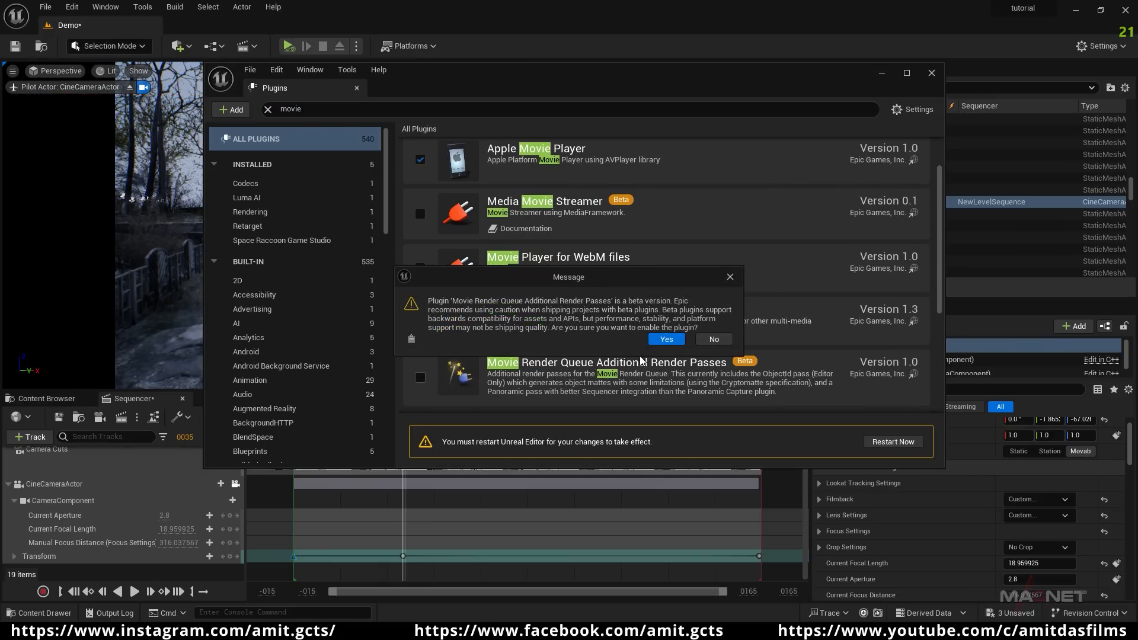
left_click(666, 339)
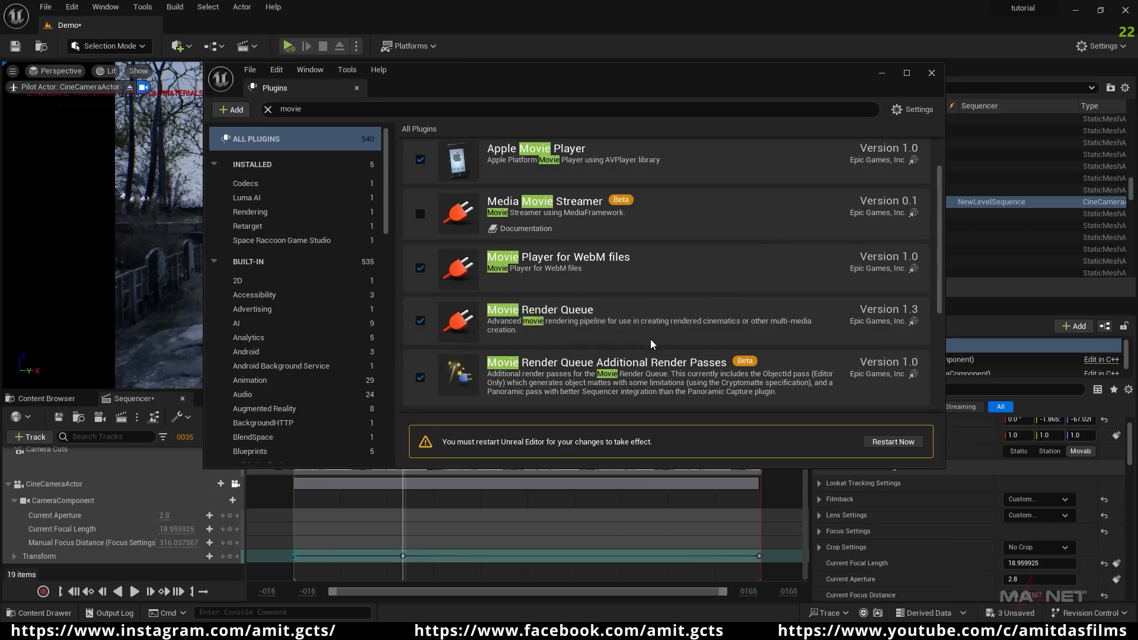
left_click(901, 446)
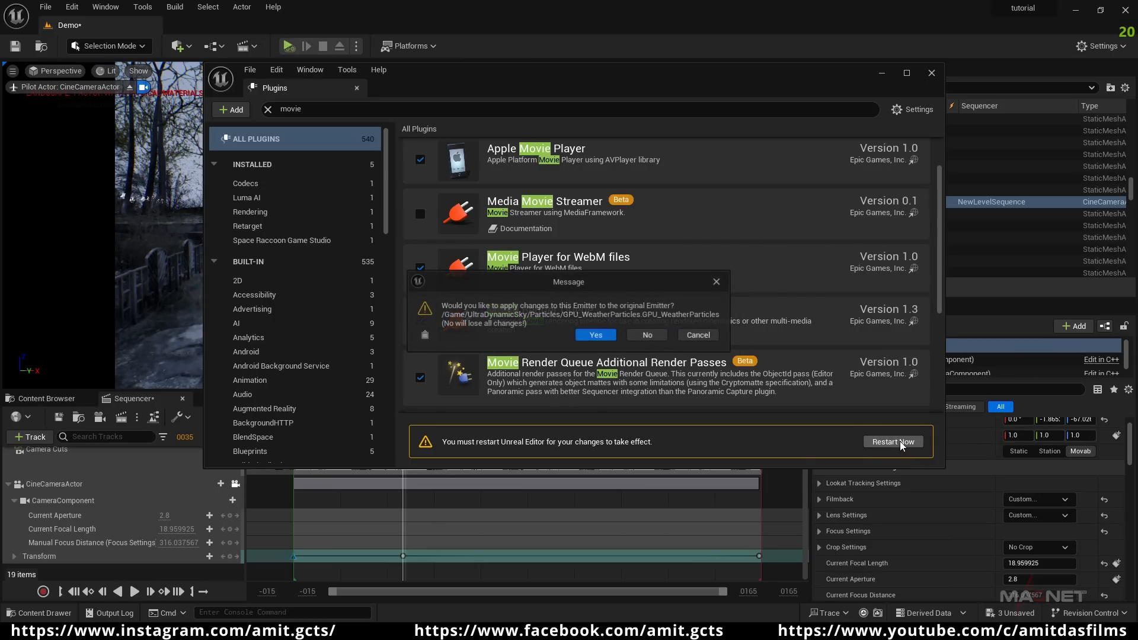
left_click(596, 336)
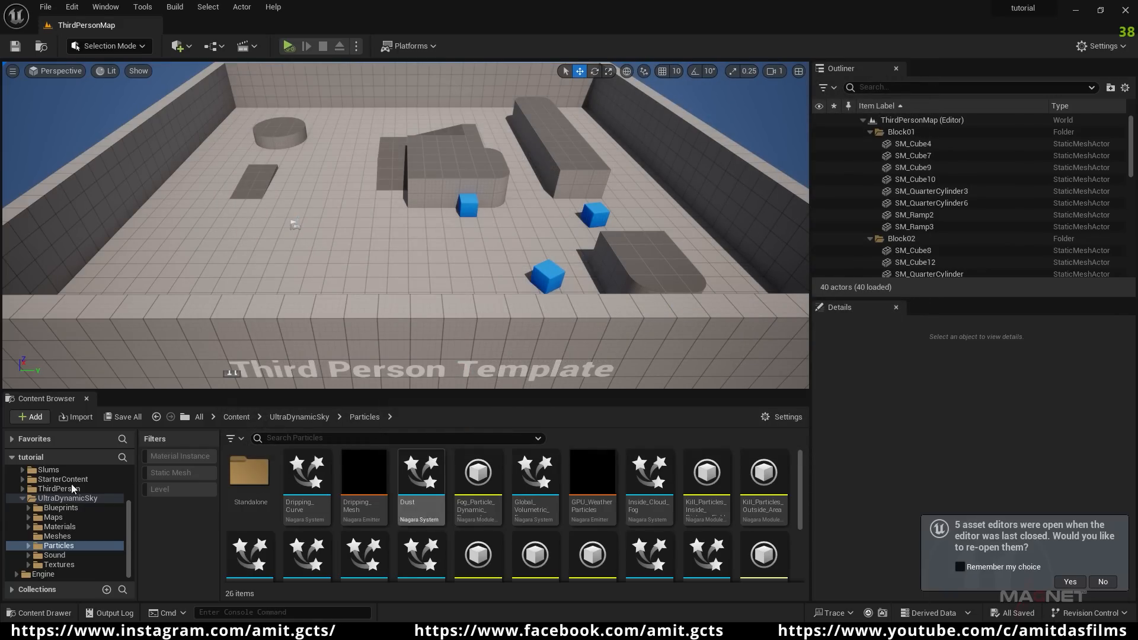
- Reopen the Demo level from the Slums Maps folder
scroll(59, 548, "up", 1)
left_click(51, 489)
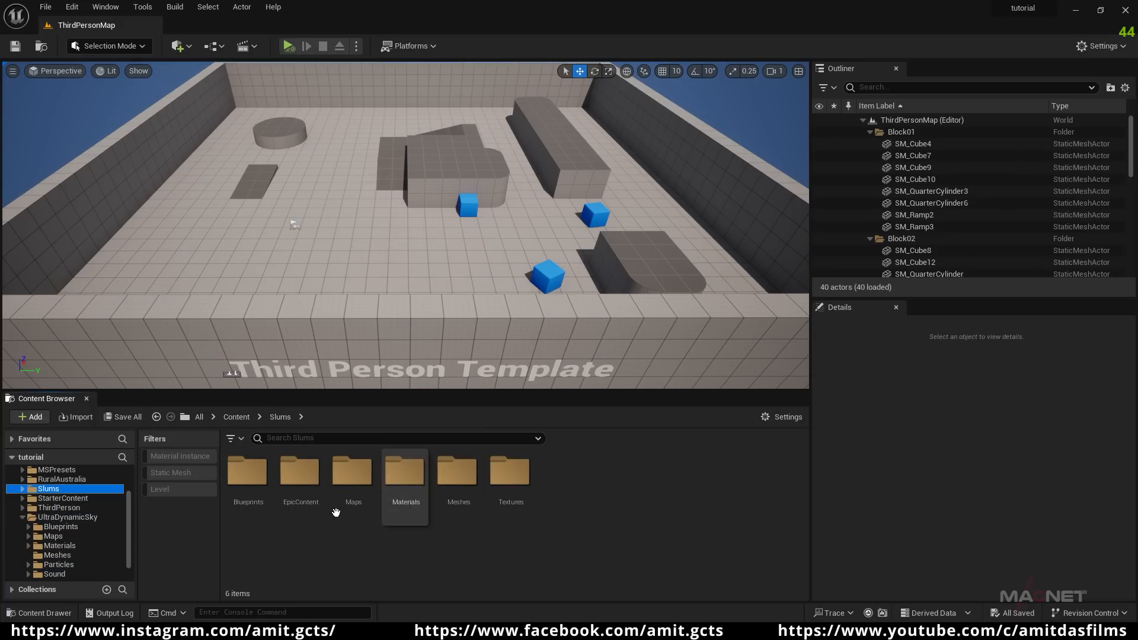
double_click(353, 474)
double_click(405, 474)
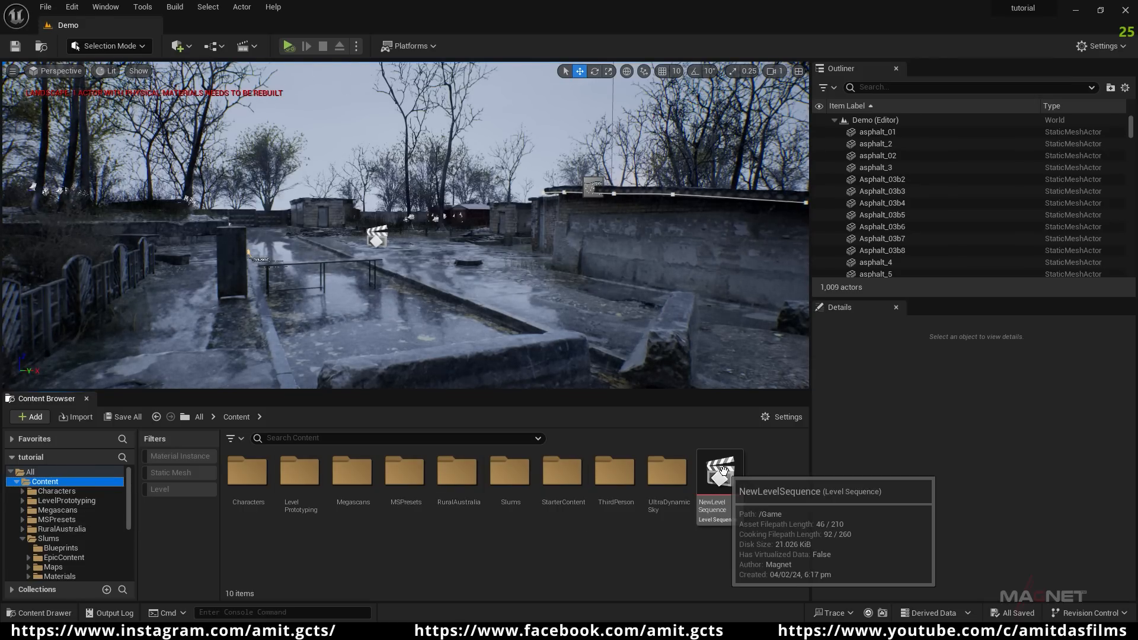
- Open NewLevelSequence from the Content folder and look through the CineCameraActor in the viewport
double_click(719, 471)
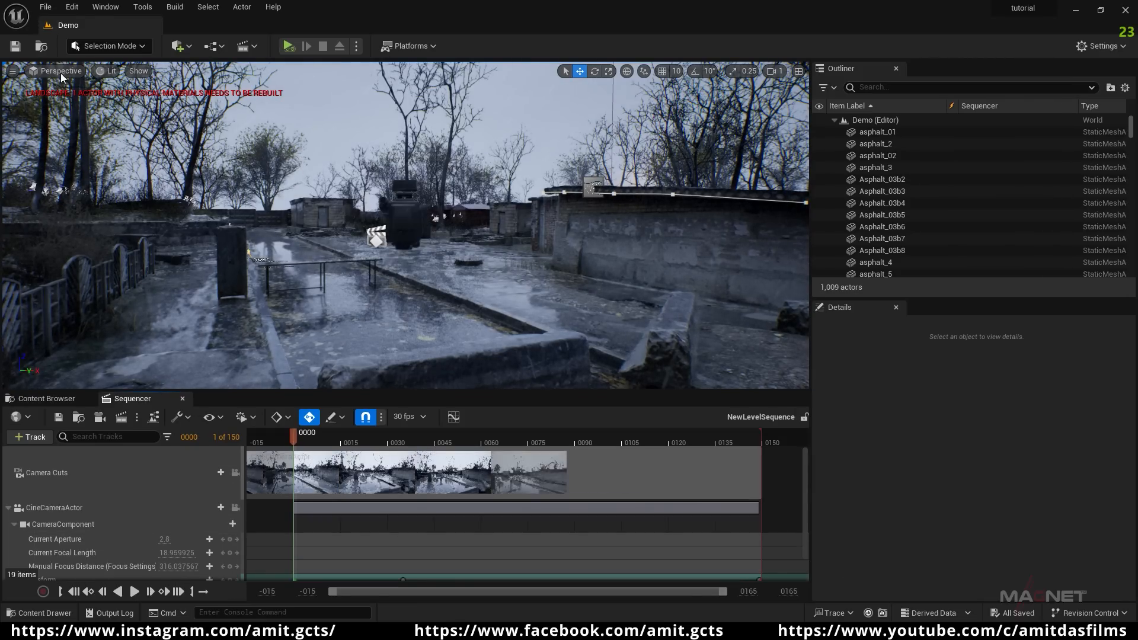
left_click(62, 73)
left_click(89, 203)
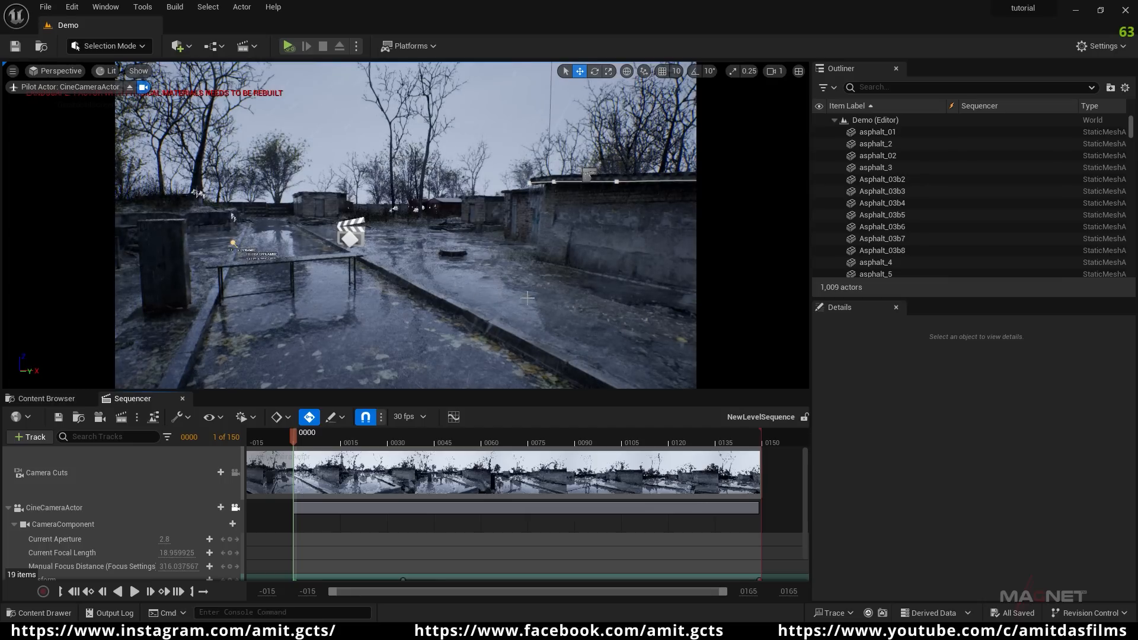
- Open Movie Render Queue and add NewLevelSequence as a render job
left_click(106, 7)
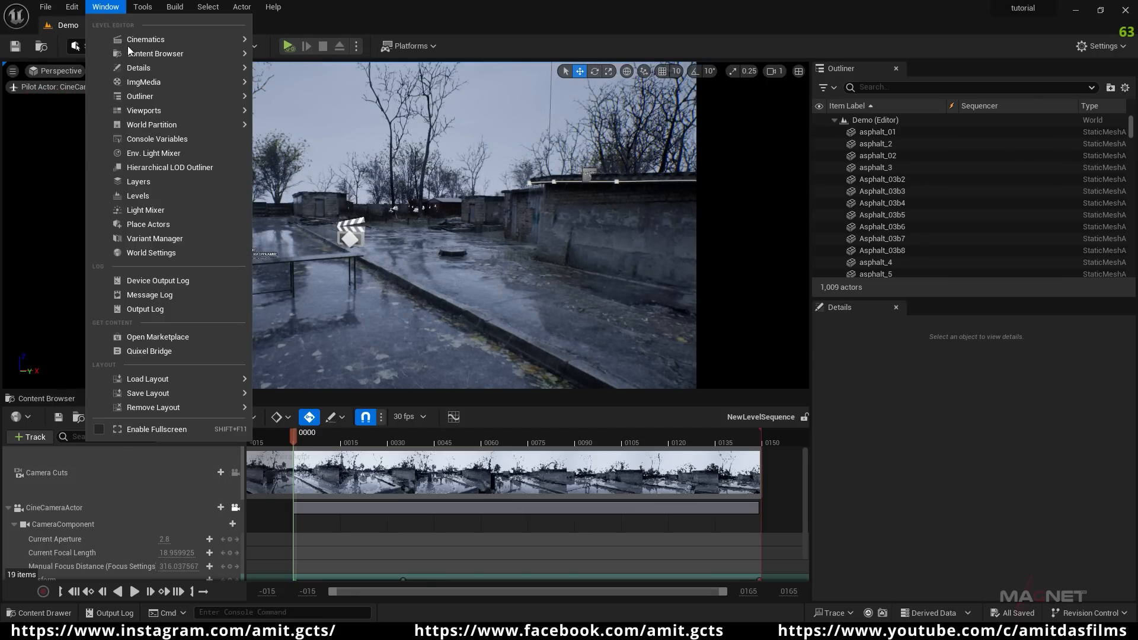
mouse_move(154, 39)
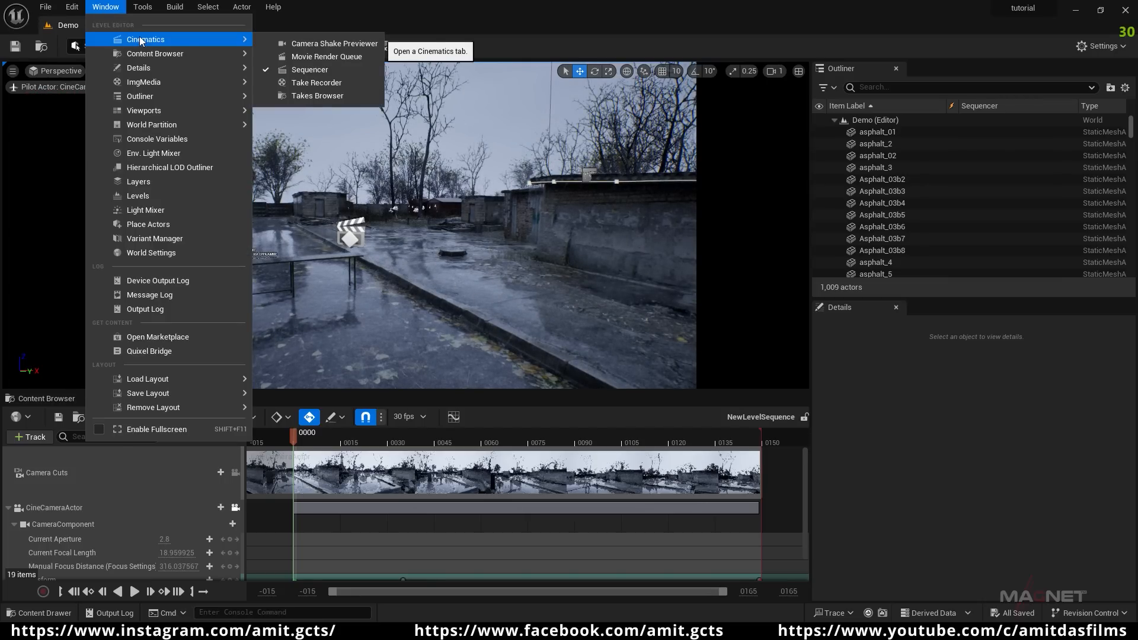
left_click(332, 57)
left_click(543, 69)
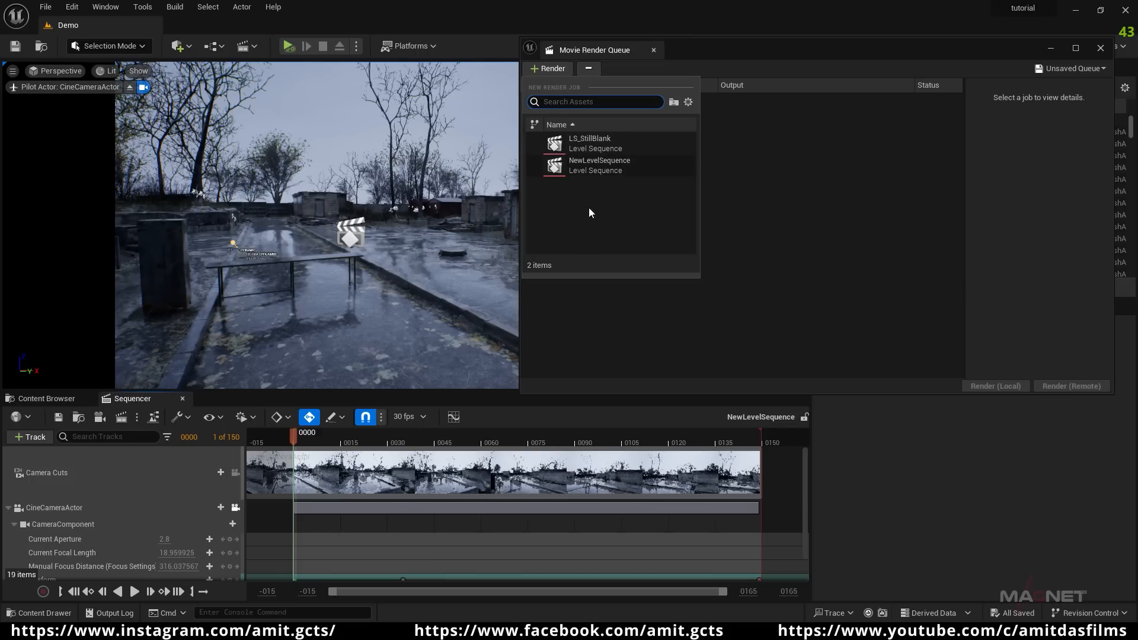
left_click(607, 166)
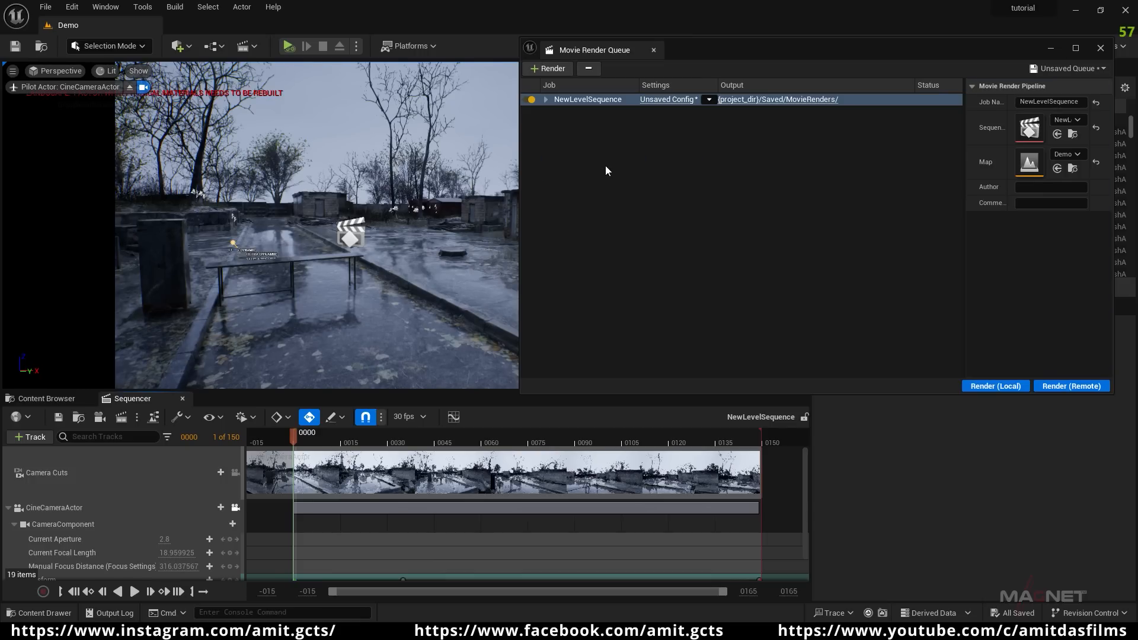
- Replace the .jpg Sequence [8bit] export with .exr Sequence [16bit] in the render job's configuration
left_click(667, 100)
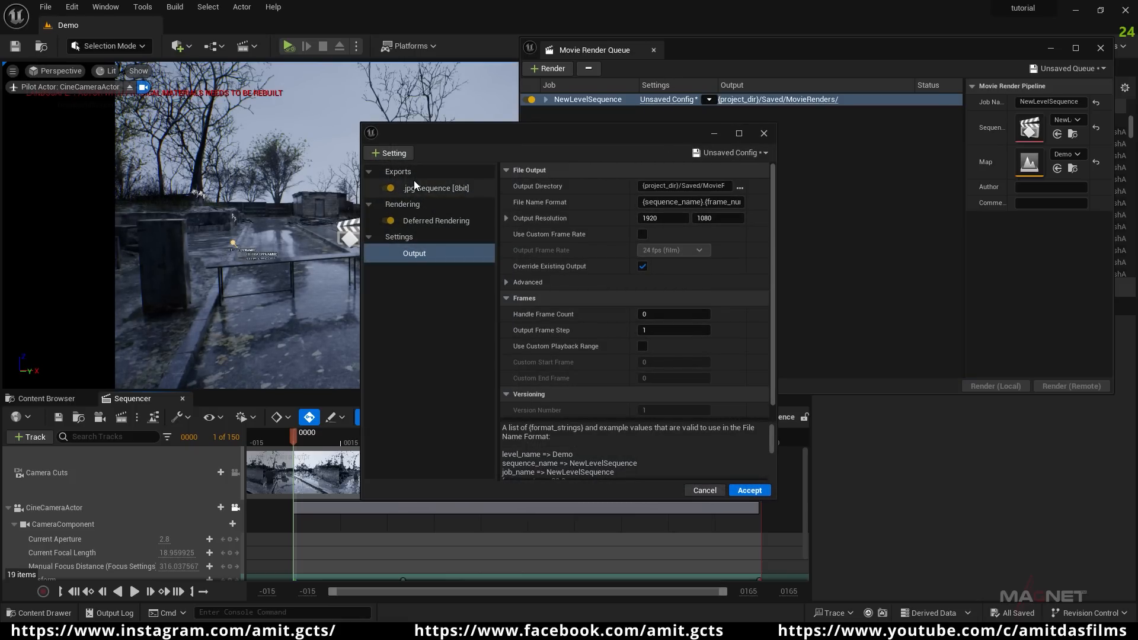
left_click(428, 187)
key("Delete")
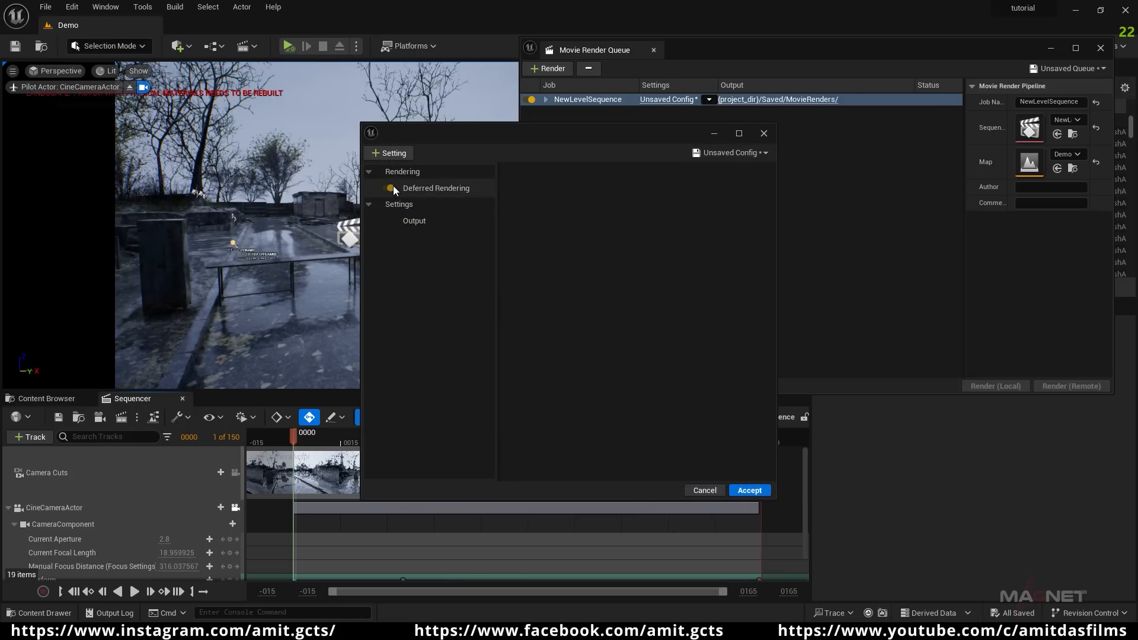
left_click(394, 153)
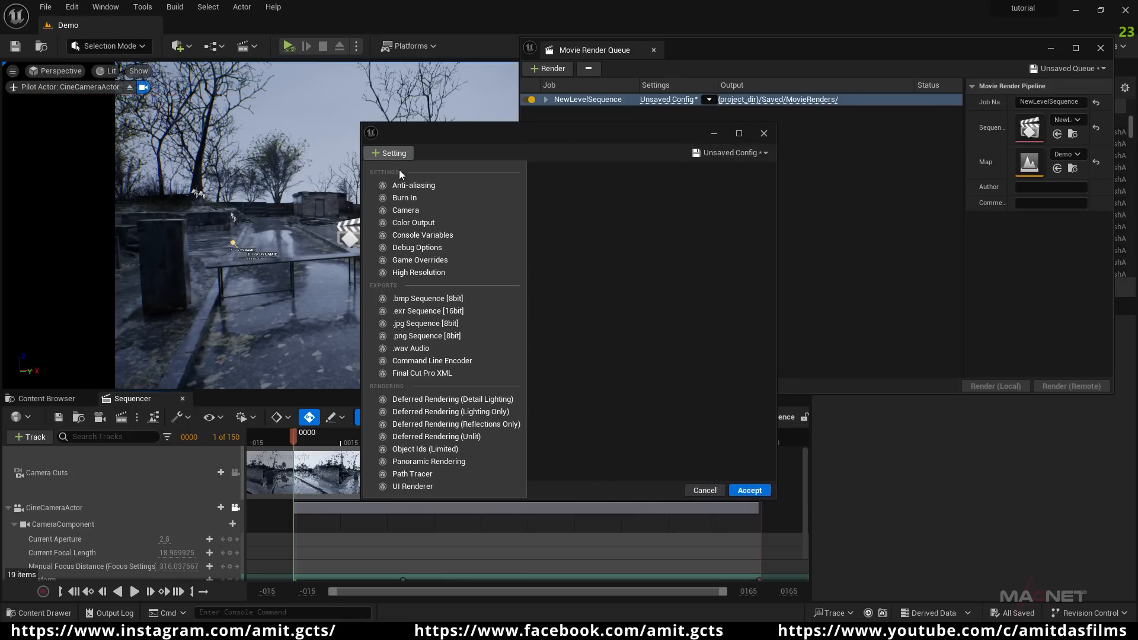
left_click(412, 311)
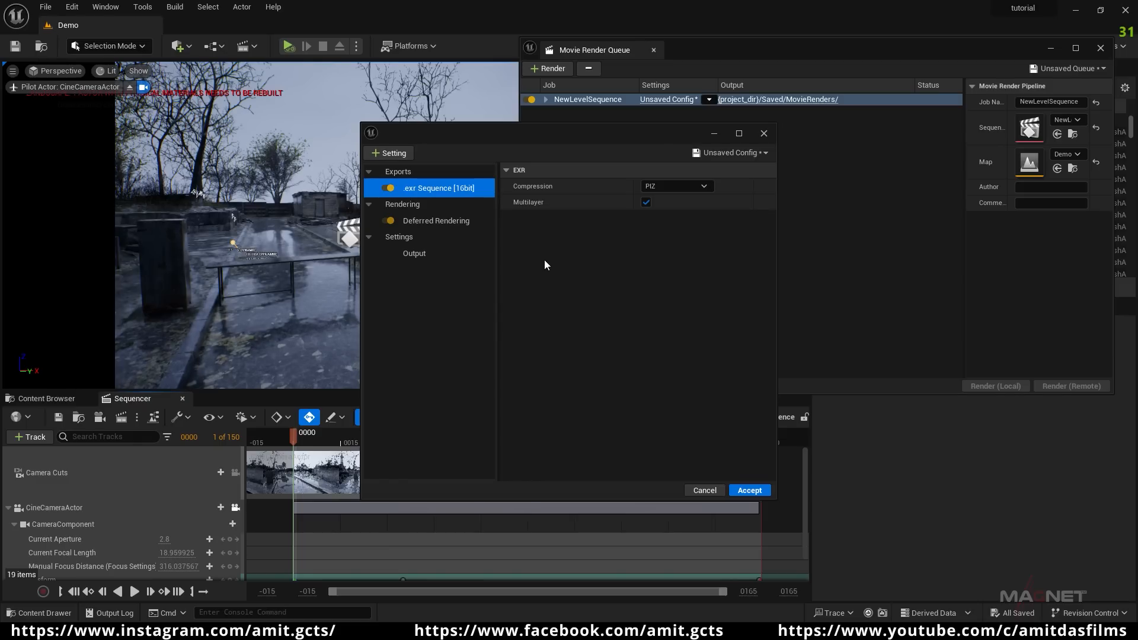
- Add an Anti-aliasing setting with Temporal Sample Count 32, Override Anti Aliasing and Use Camera Cut for Warm Up enabled
left_click(396, 155)
left_click(406, 185)
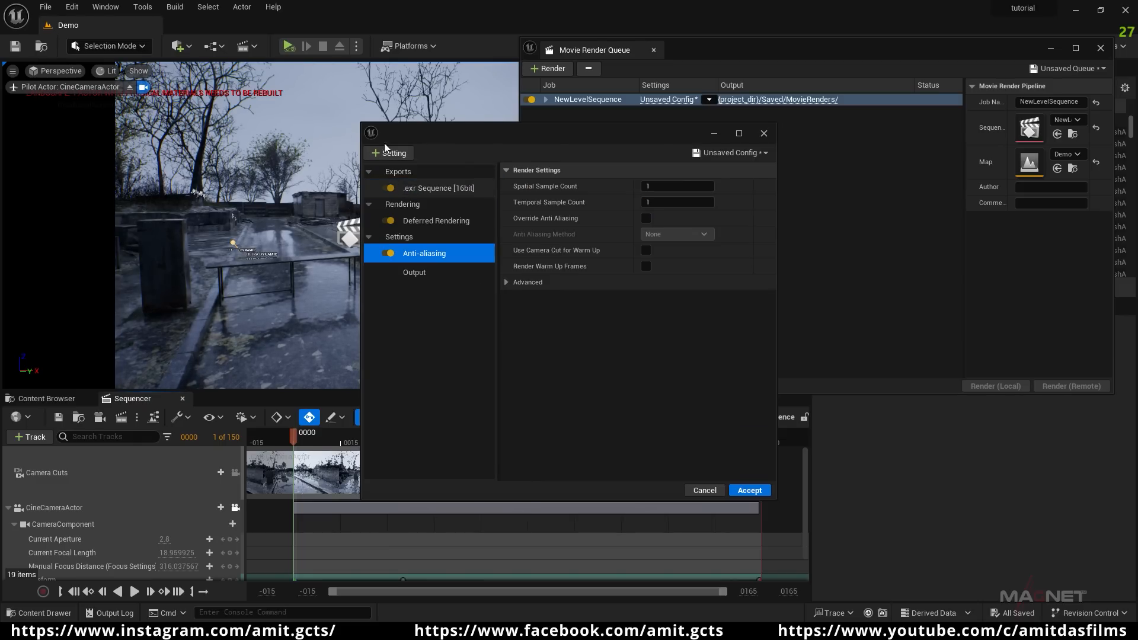
left_click(649, 202)
type("32")
left_click(645, 218)
left_click(646, 250)
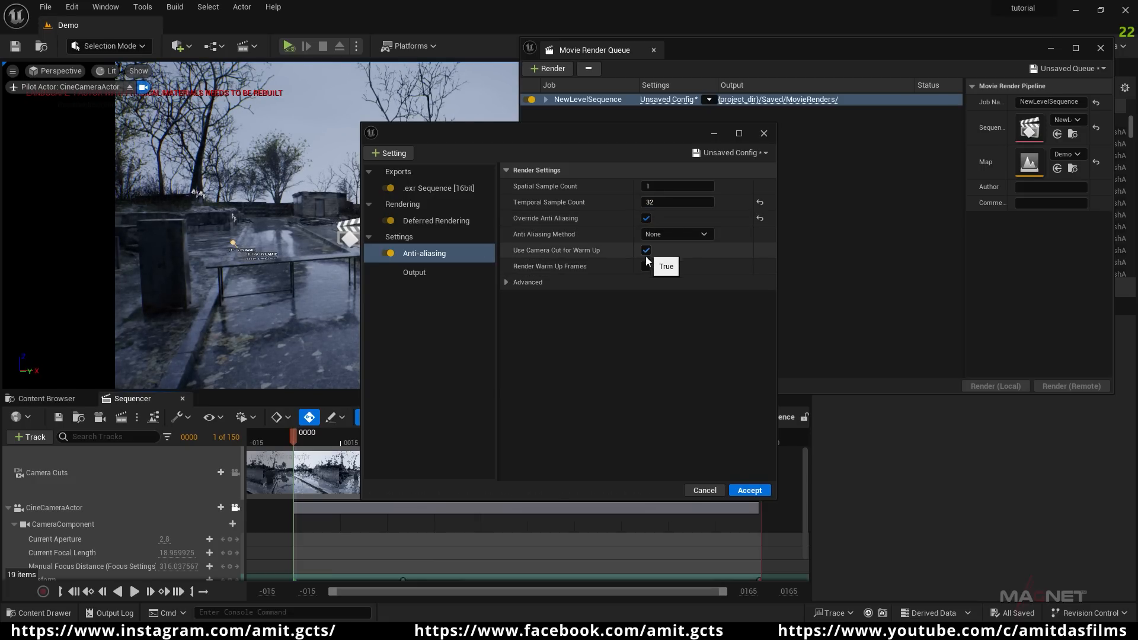
- Enable Render Warm Up Frames for anti-aliasing, and add a Camera setting with Shutter Timing set to Frame Close
left_click(646, 266)
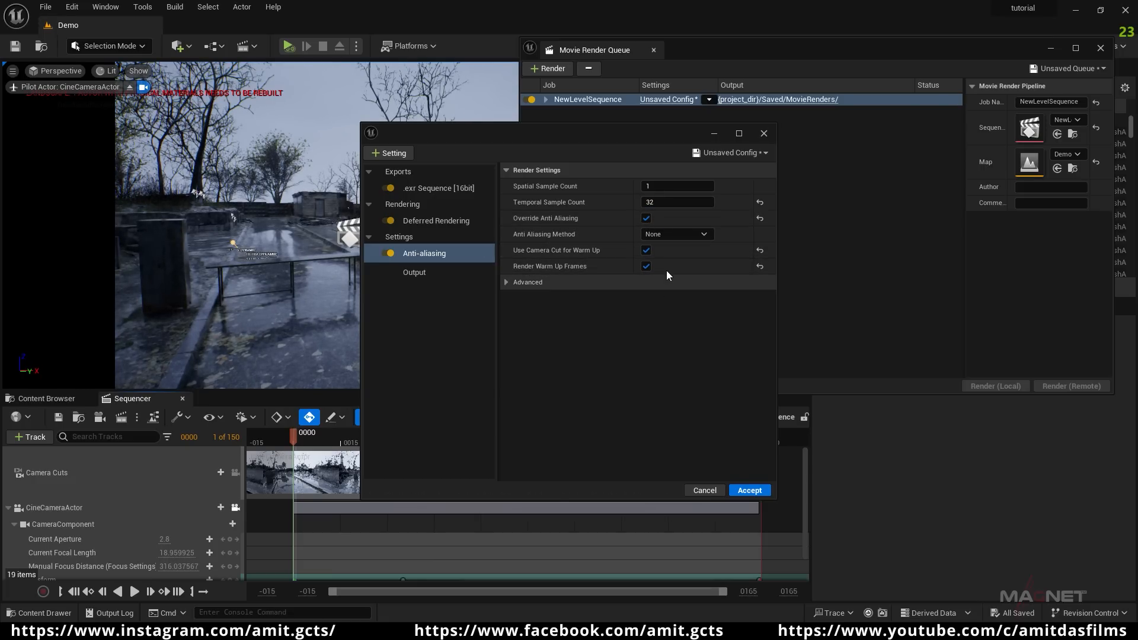
left_click(386, 151)
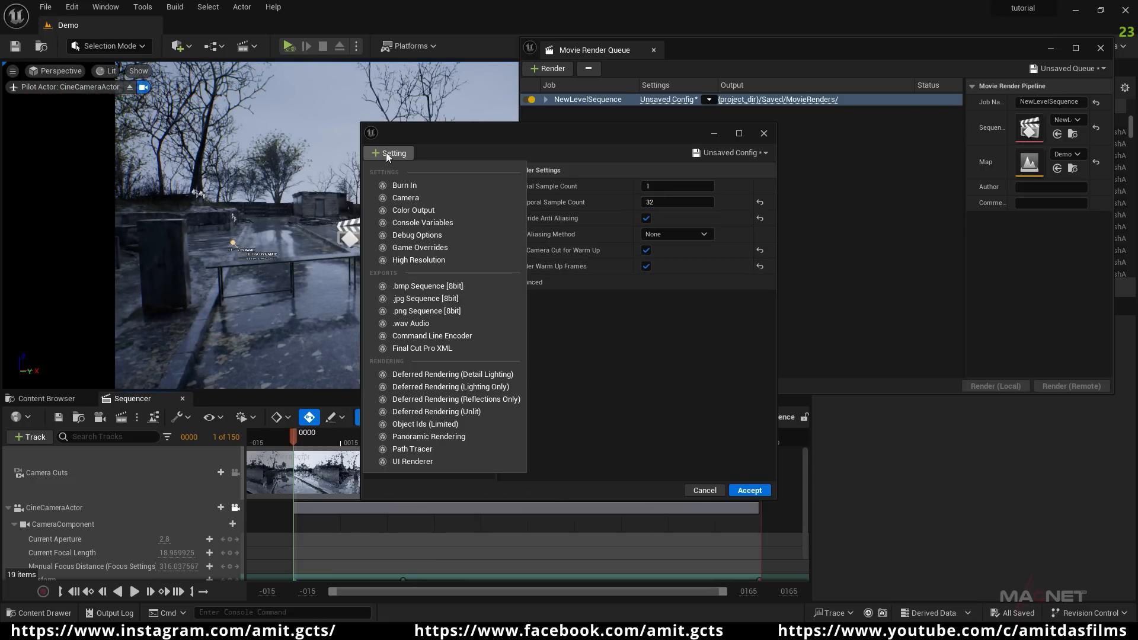
left_click(410, 198)
left_click(665, 188)
left_click(670, 222)
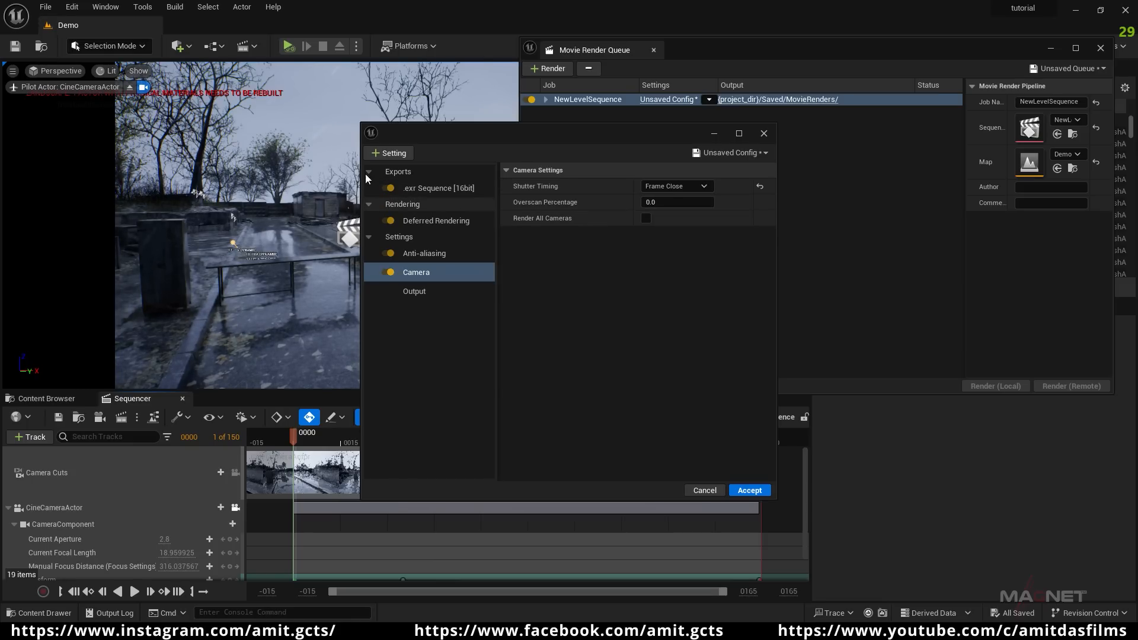
- Add Game Overrides and High Resolution settings to the render configuration, enabling Override Sub Surface Scattering for High Resolution
left_click(388, 154)
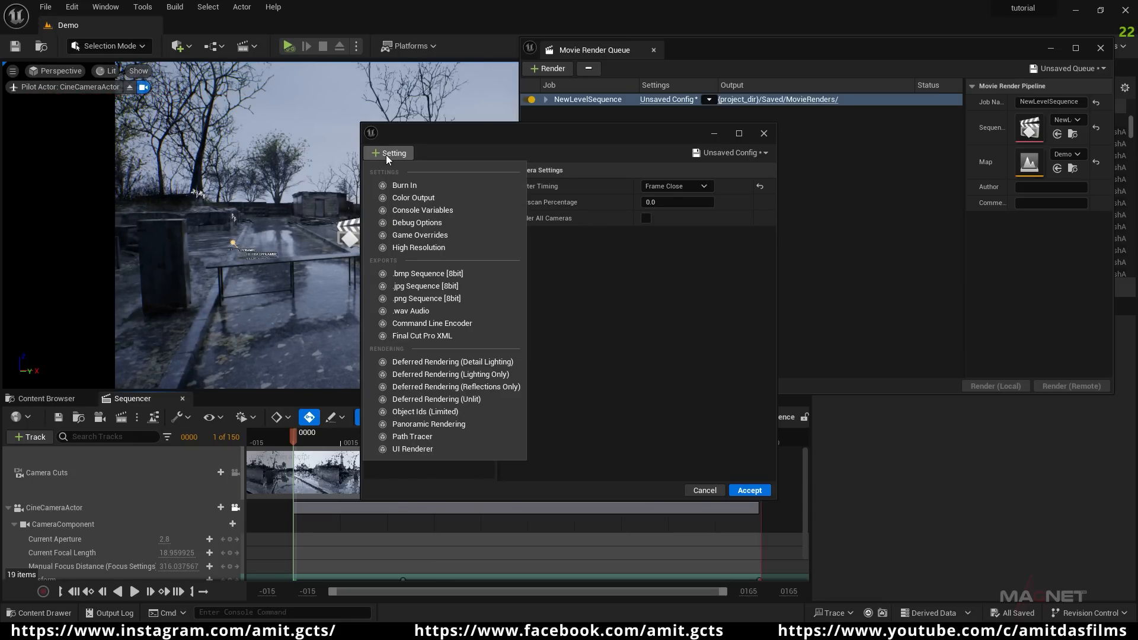
left_click(424, 236)
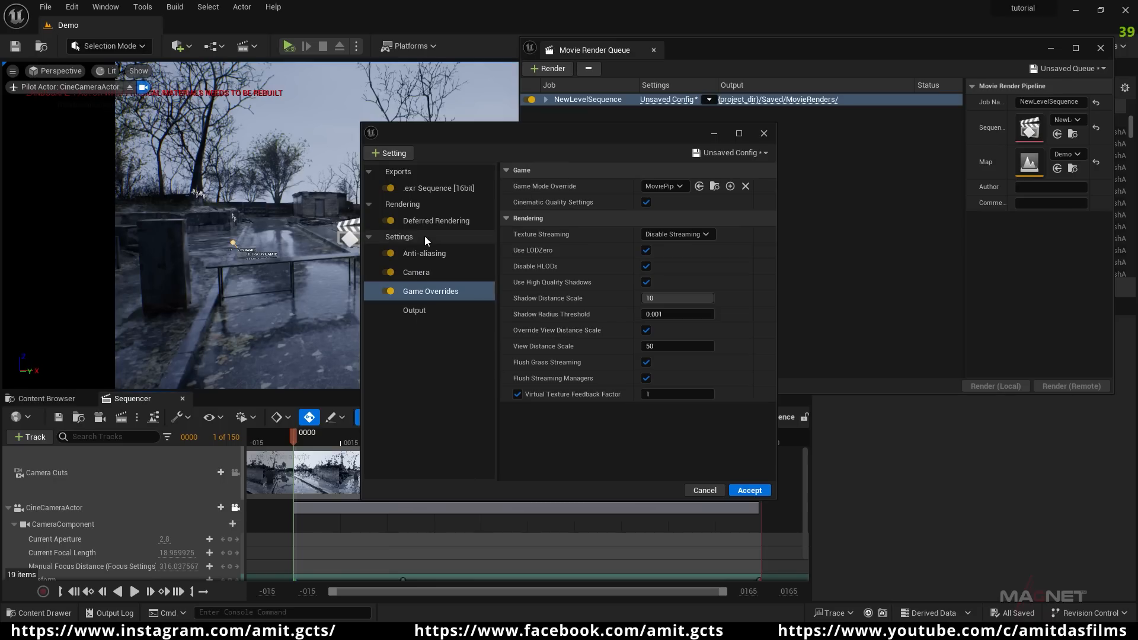
left_click(393, 153)
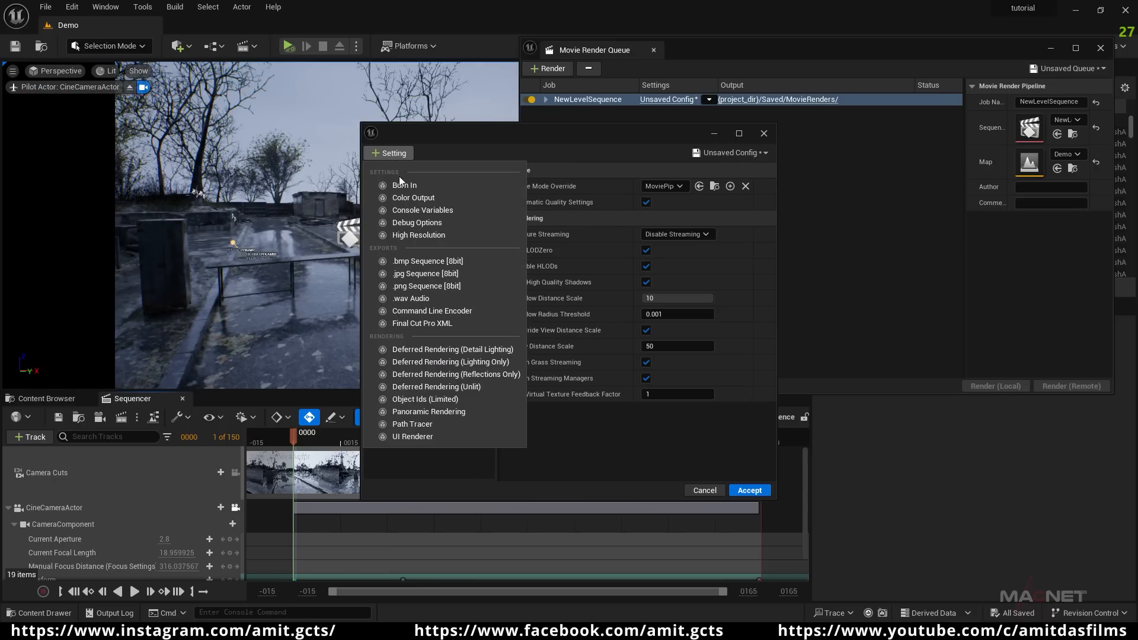
left_click(416, 236)
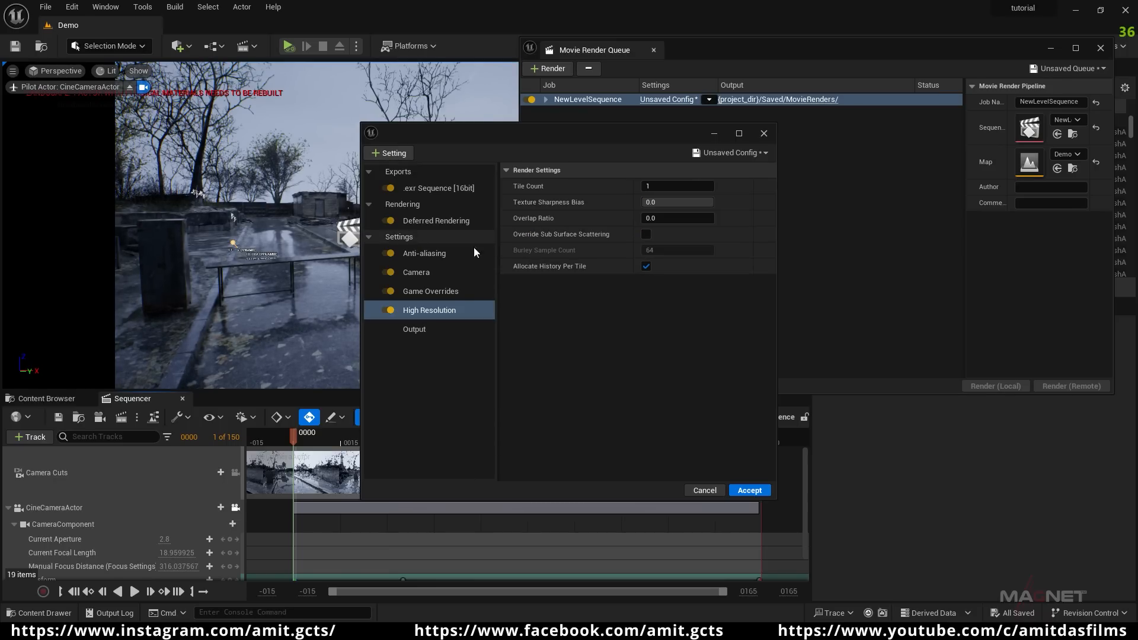
left_click(646, 234)
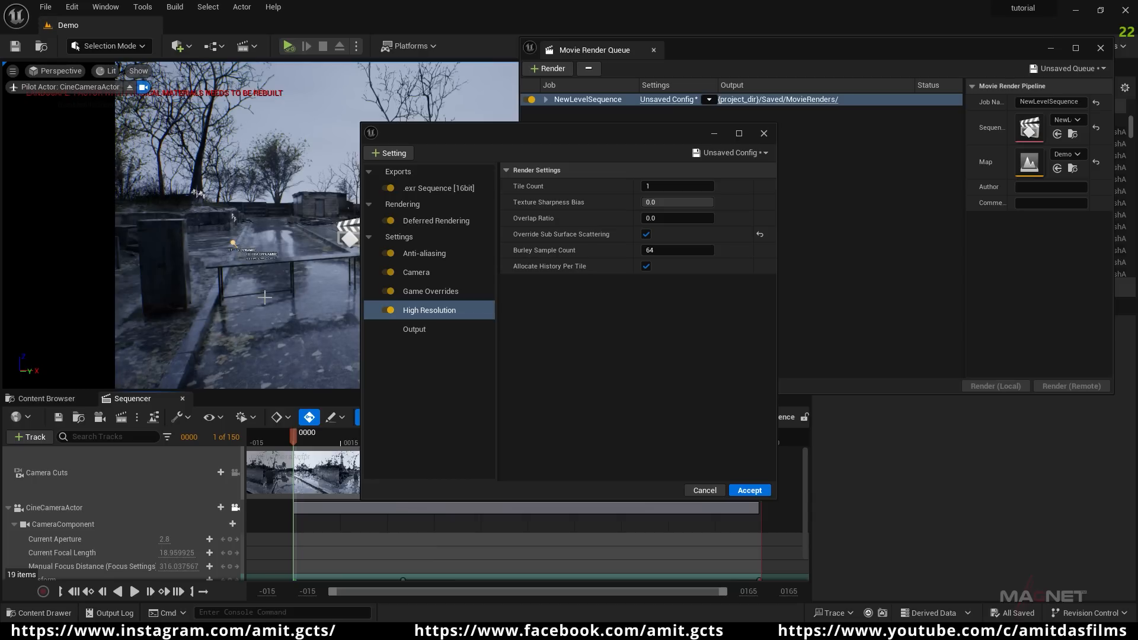
- Add a .wav Audio export with File Name Format Override set to rain
left_click(386, 154)
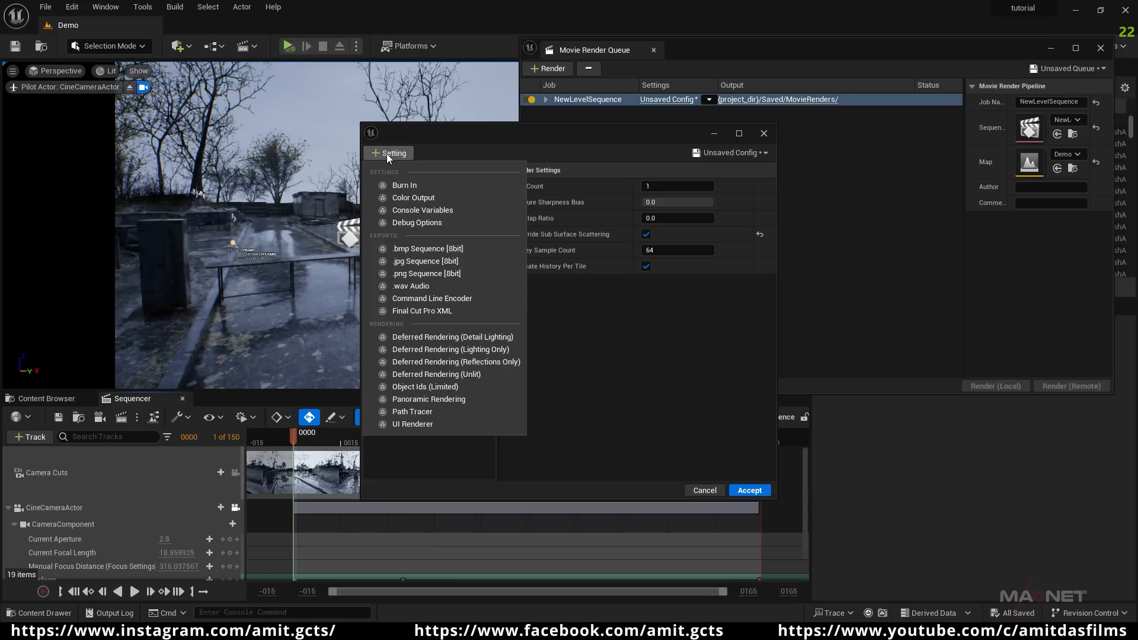
left_click(417, 287)
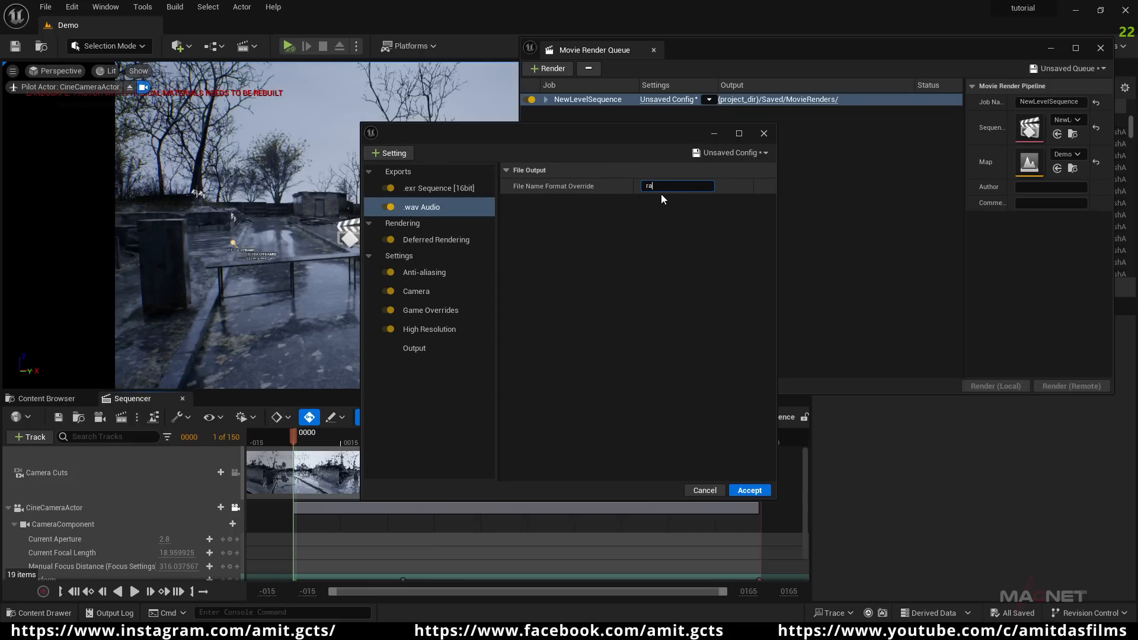
left_click(627, 296)
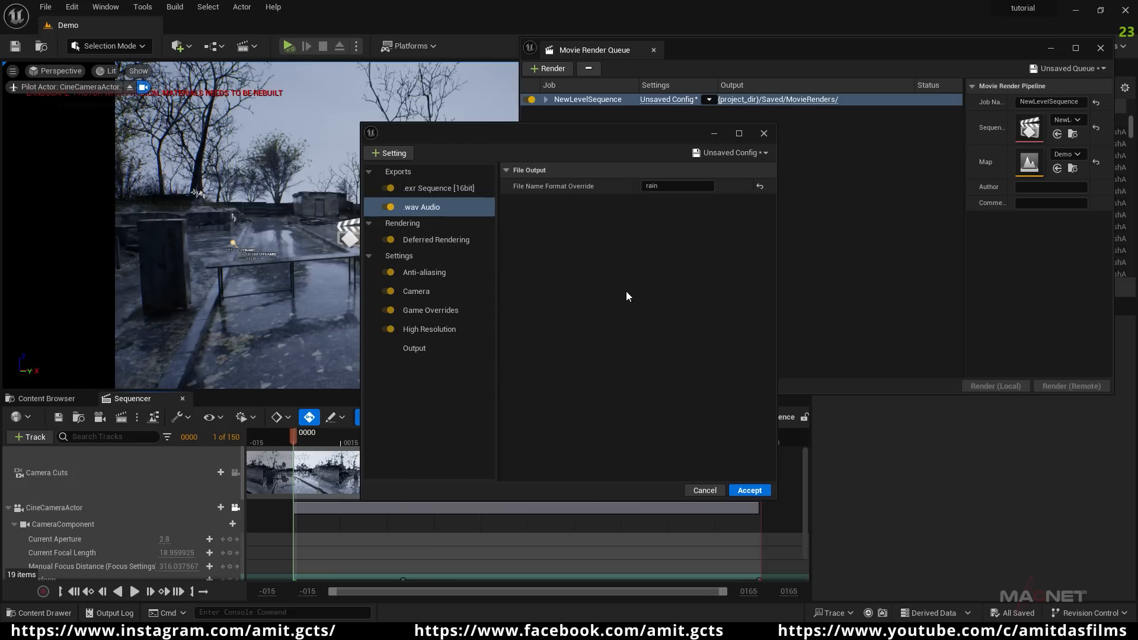
- Review the Output settings and accept the render configuration, reopening it briefly to recheck the job's settings
left_click(418, 350)
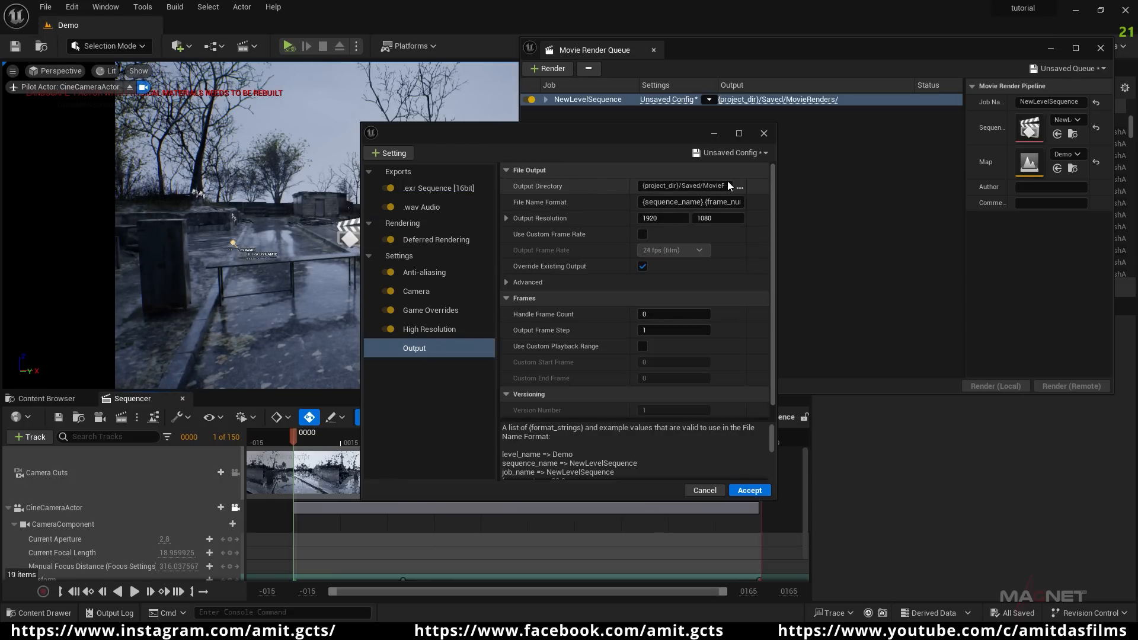
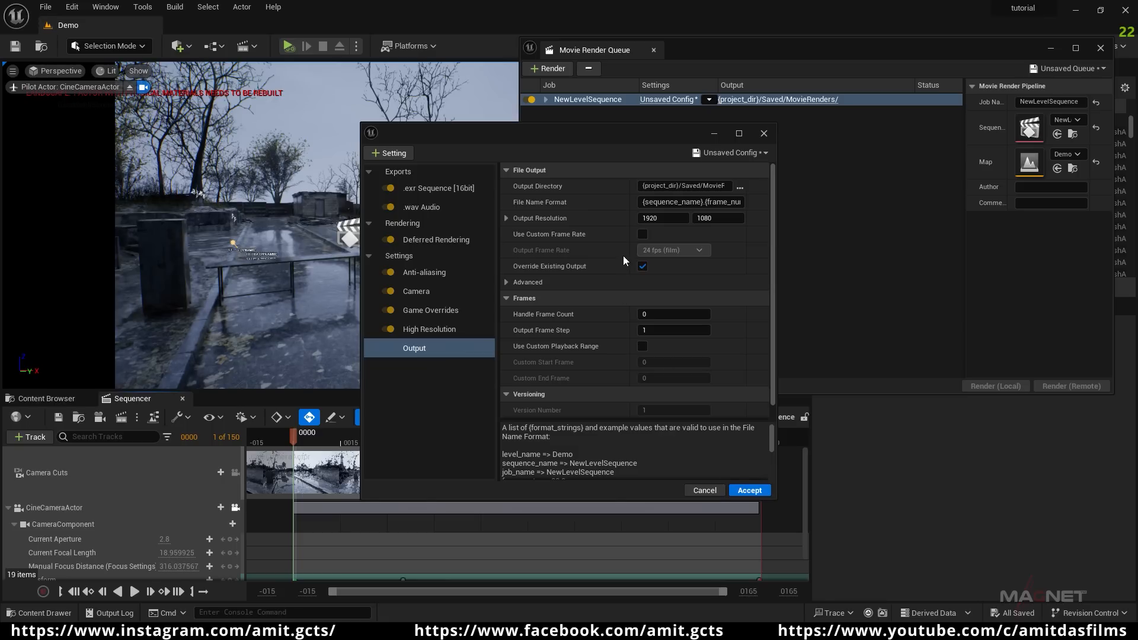
left_click(749, 490)
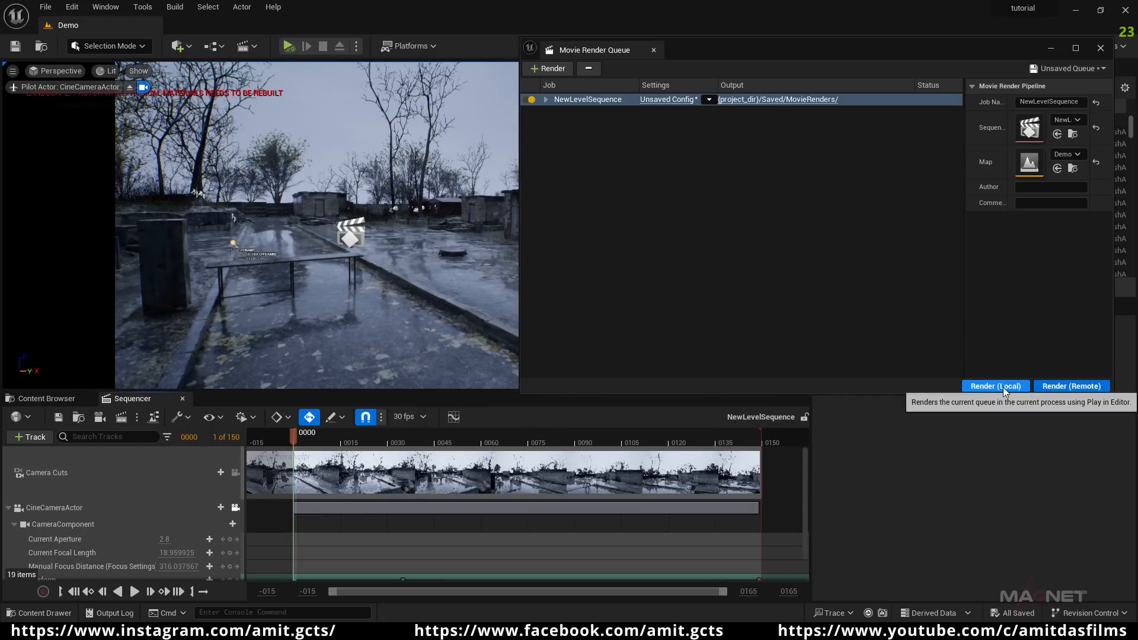
left_click(743, 327)
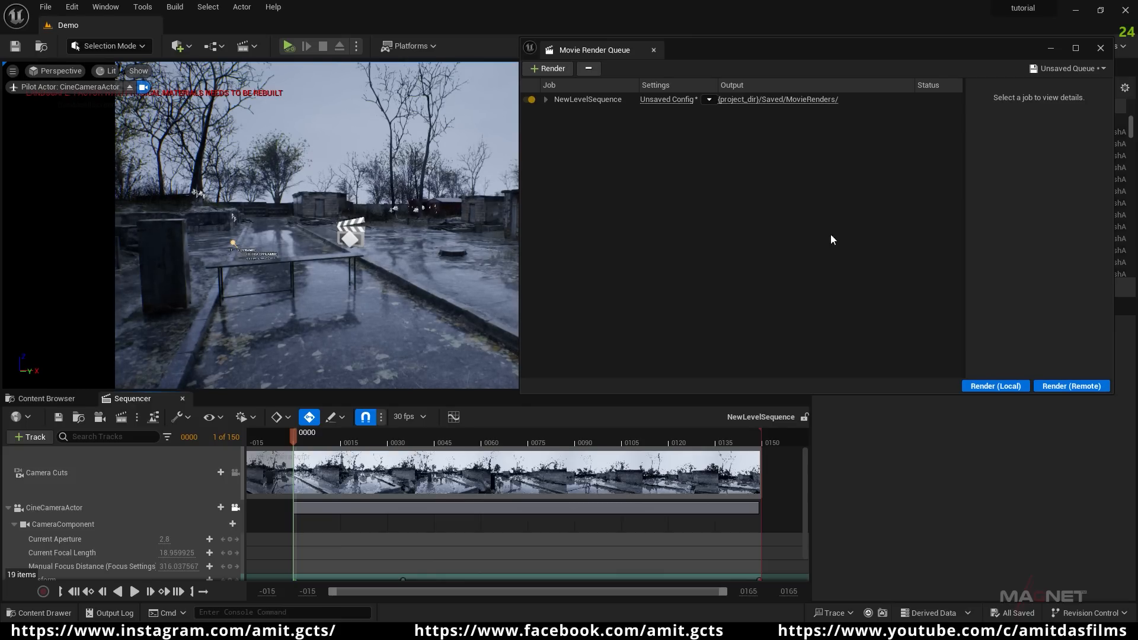
left_click(667, 100)
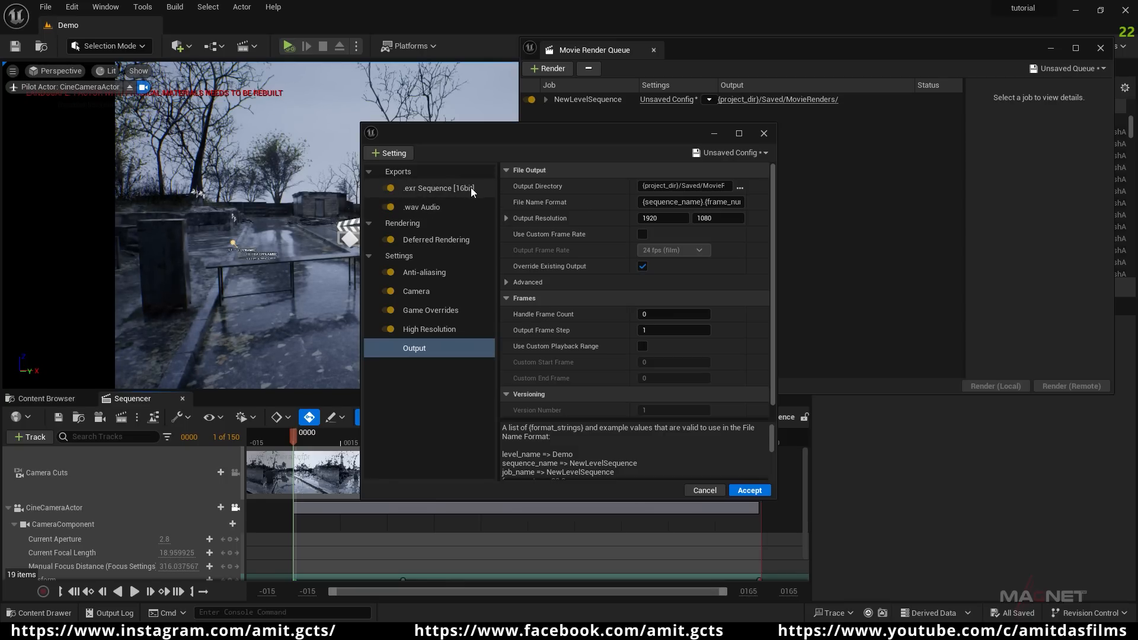
left_click(765, 133)
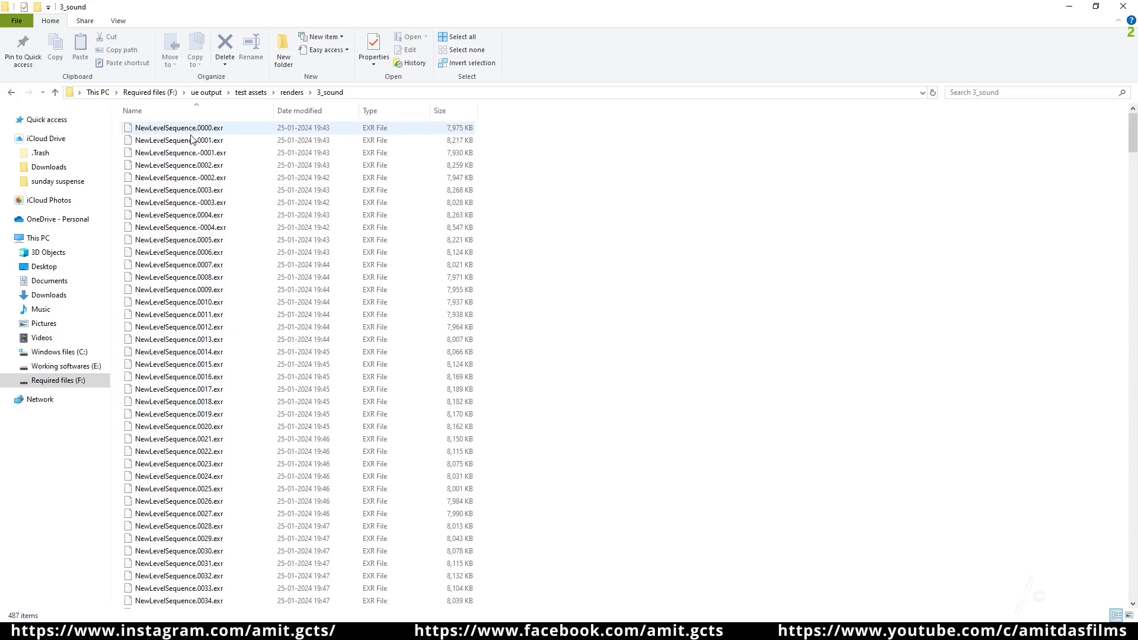
- Switch to File Explorer and examine the rendered EXR frames and the sound wave file in the 3_sound folder
left_click_drag(1133, 148, 1133, 583)
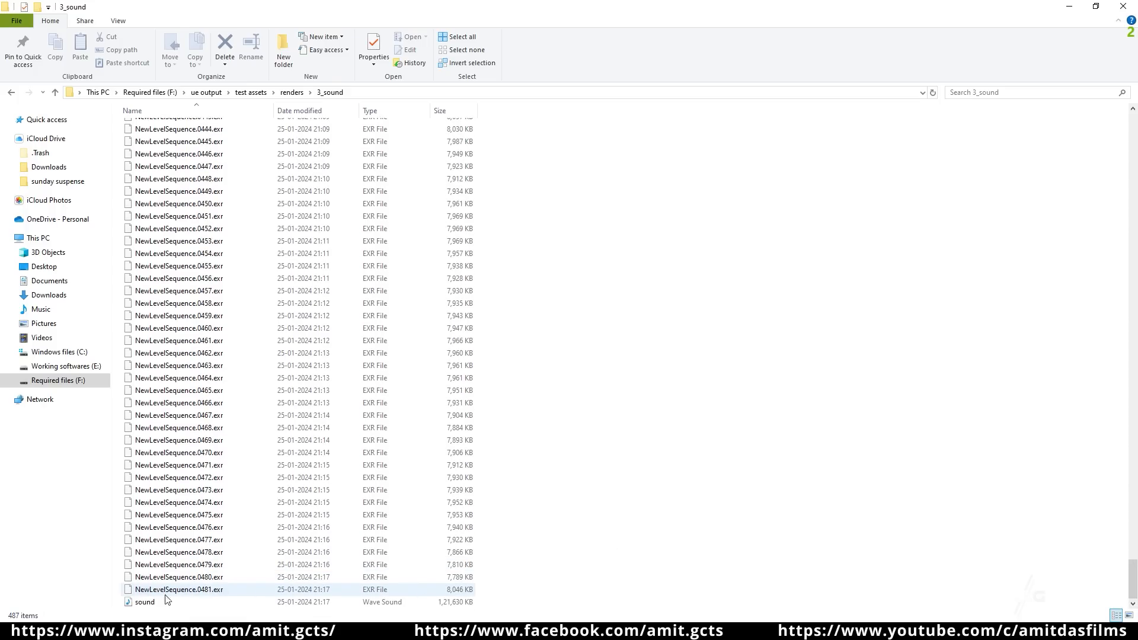
left_click(144, 603)
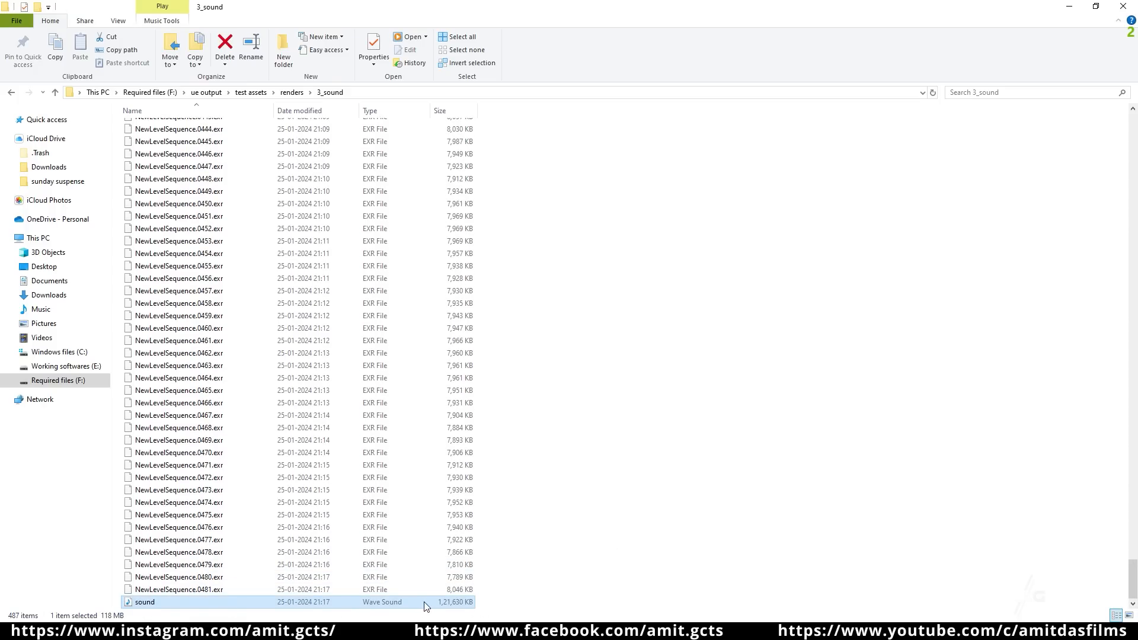